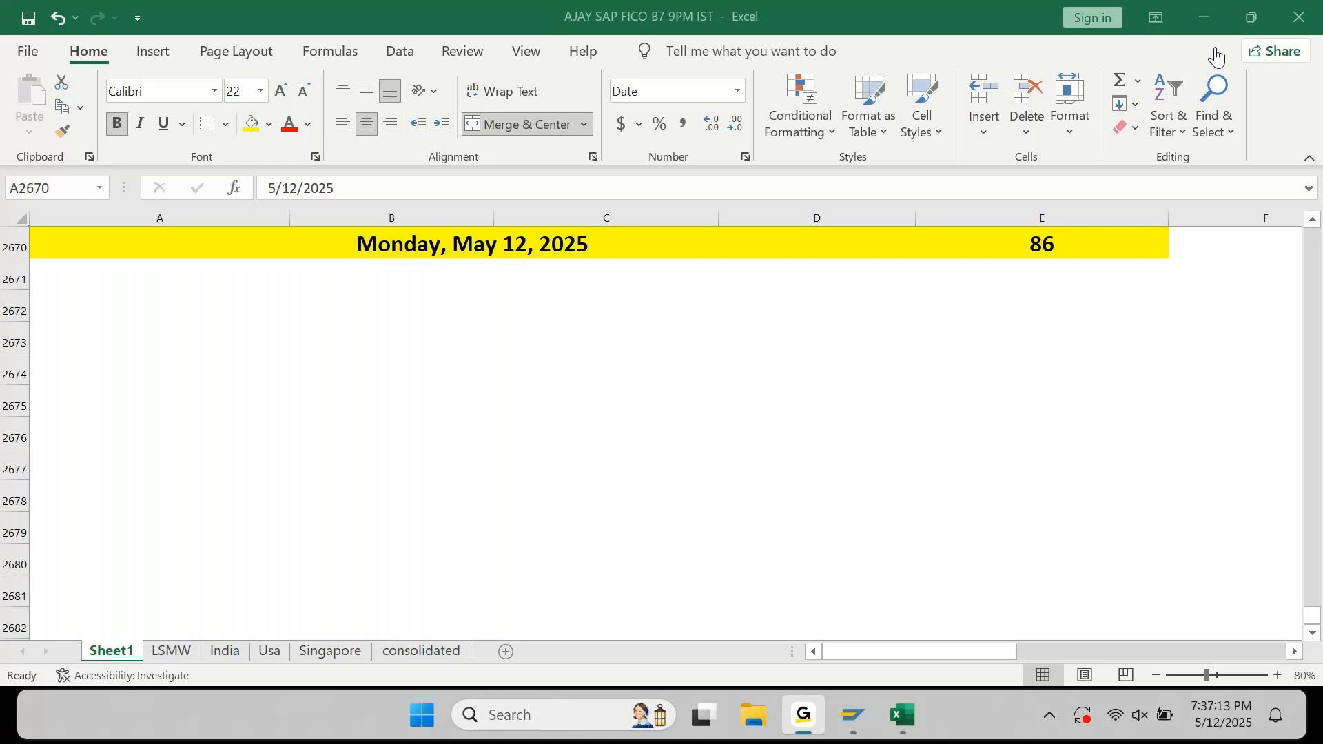
Enter the heading "Payment Run execution in APP F110." in cell A2671, below the Monday, May 12, 2025 row
left_click(1198, 19)
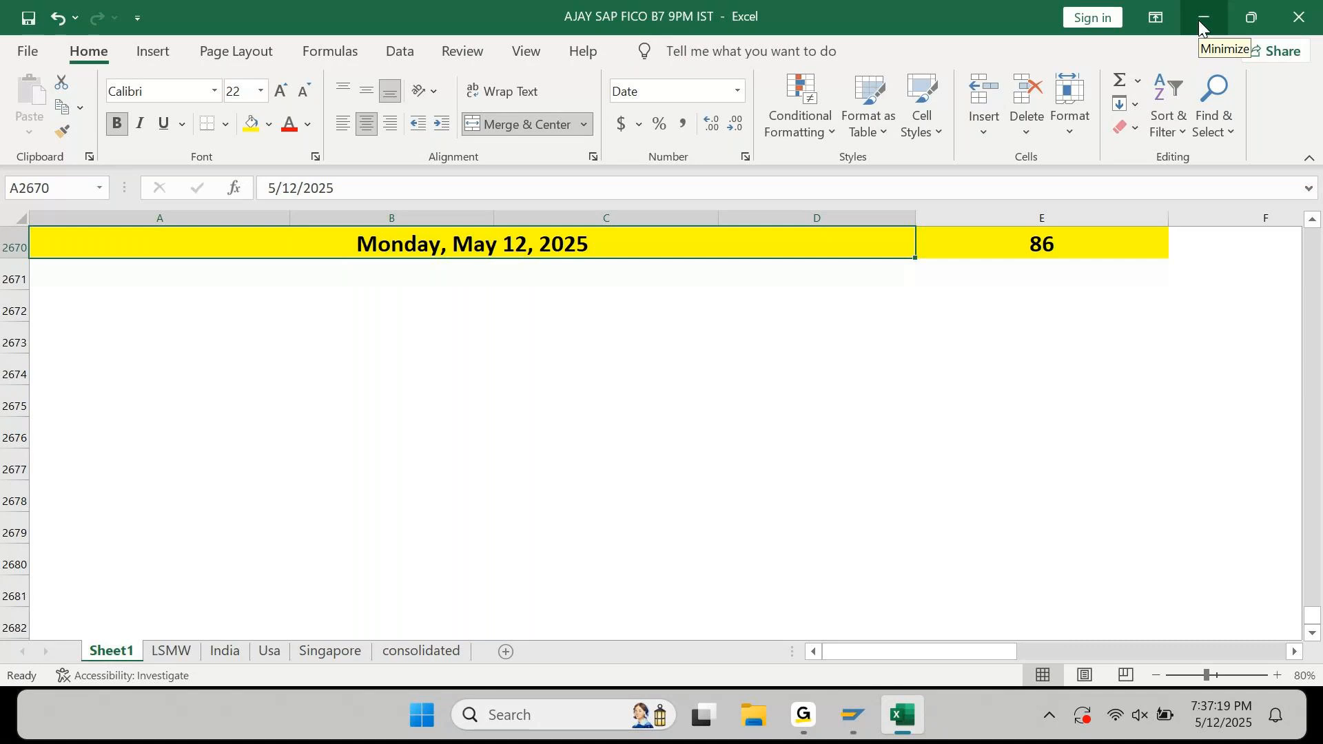
key("Down")
key("Home")
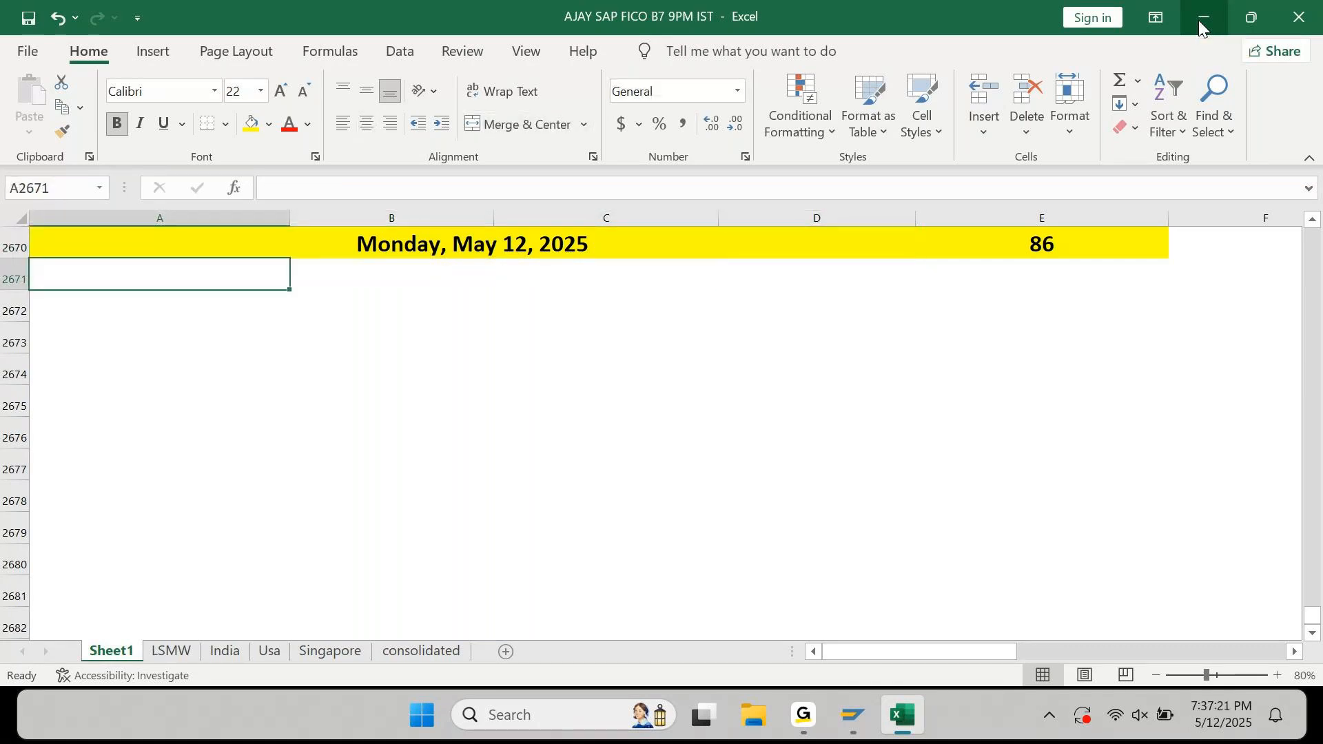
type("Payment RUn")
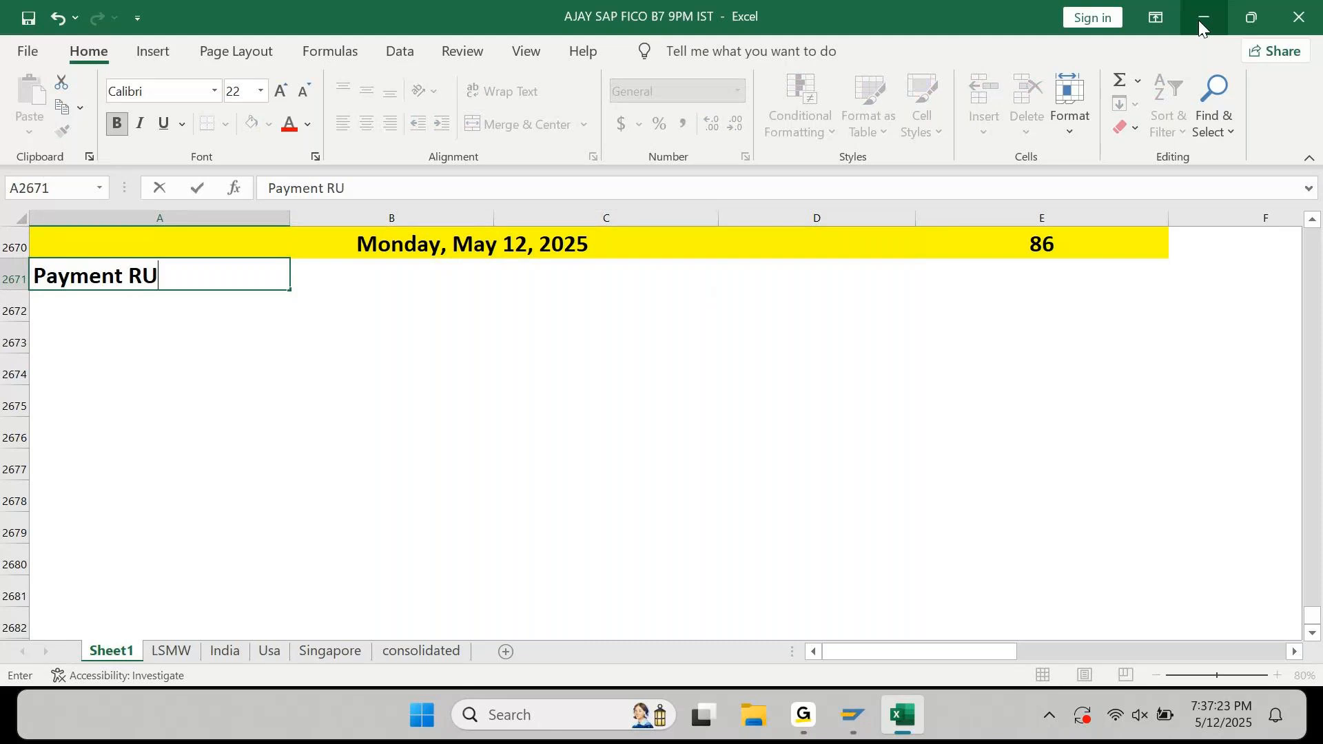
key("BackSpace")
key("BackSpace")
type("un executioni")
key("BackSpace")
type("i")
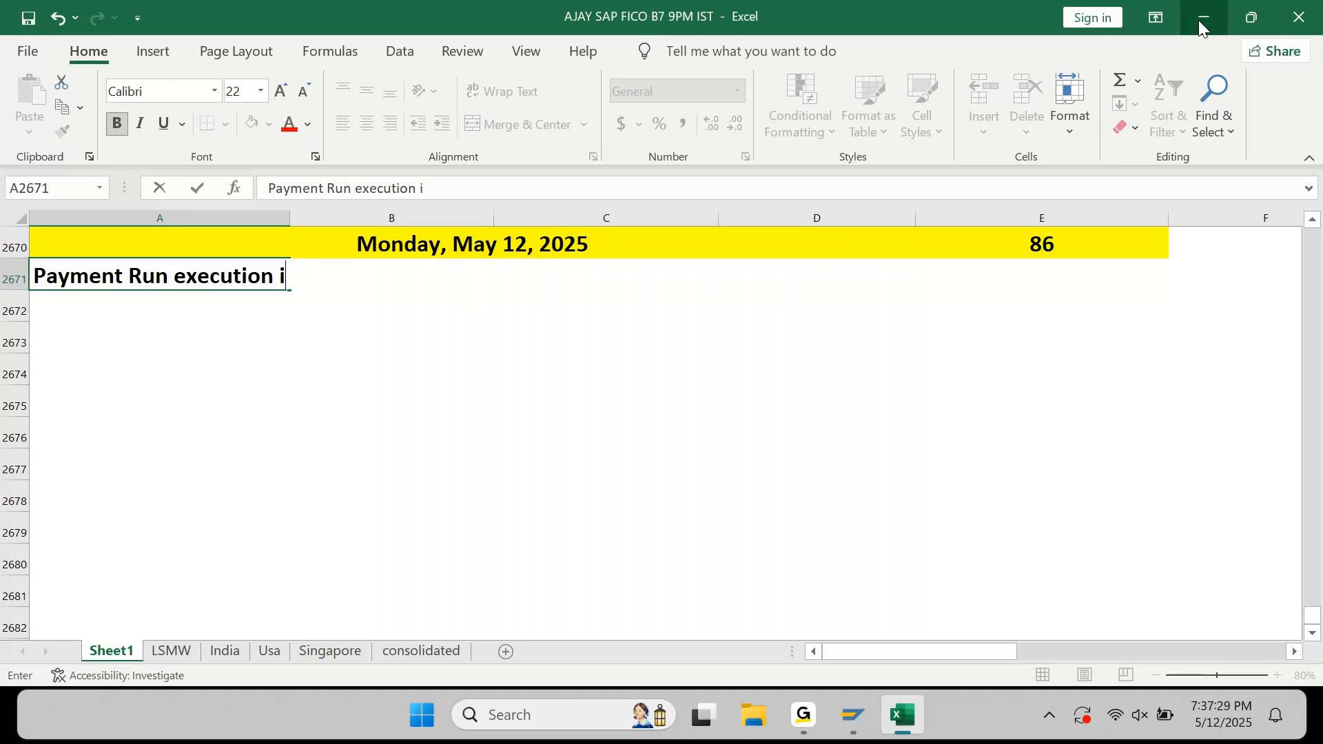
type("n APP F110.")
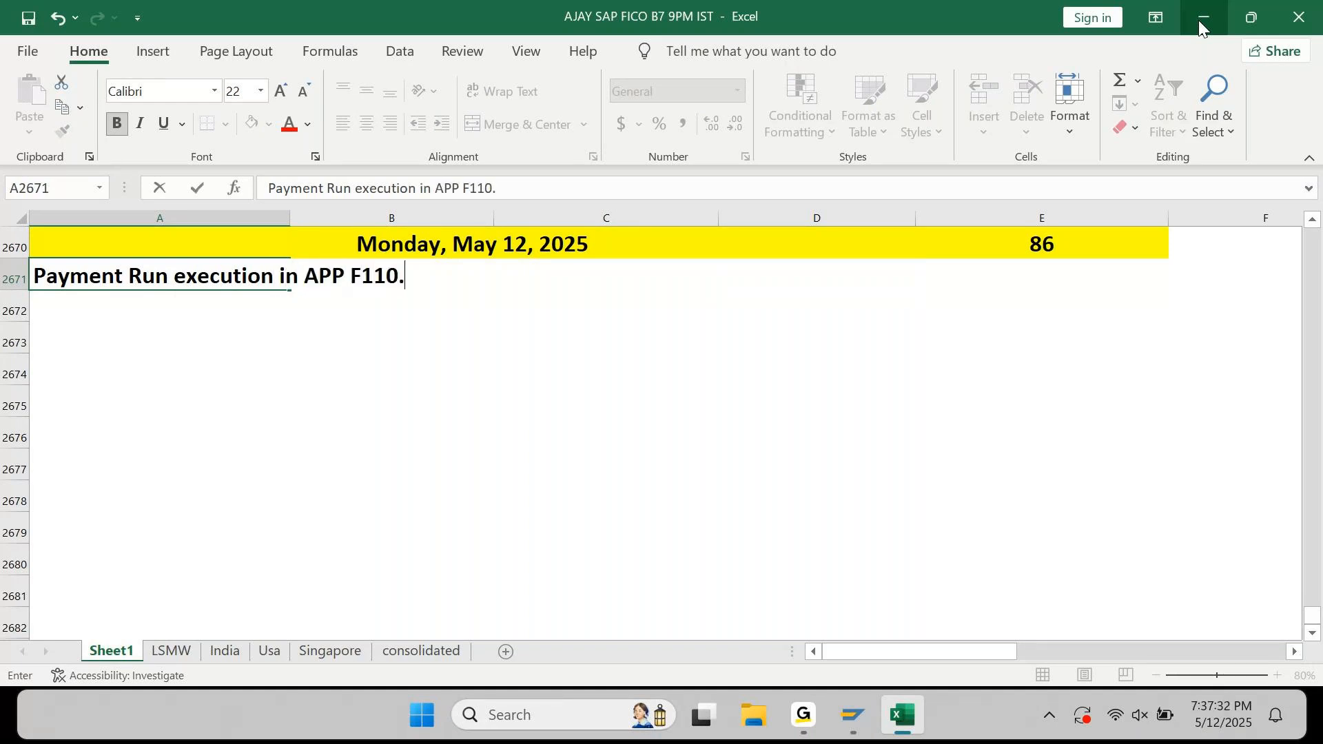
key("Return")
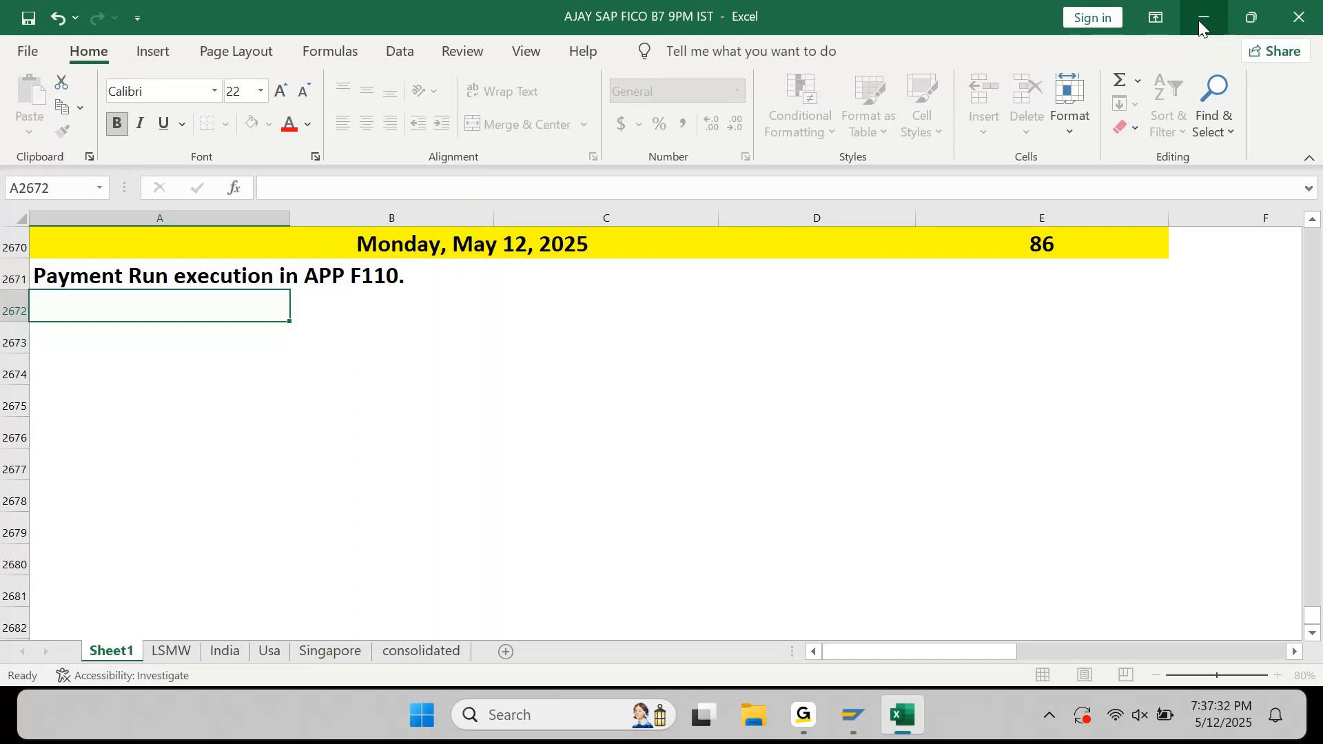
Switch to SAP Logon and log on to the 23P3 connection with the user name and account password
left_click(853, 717)
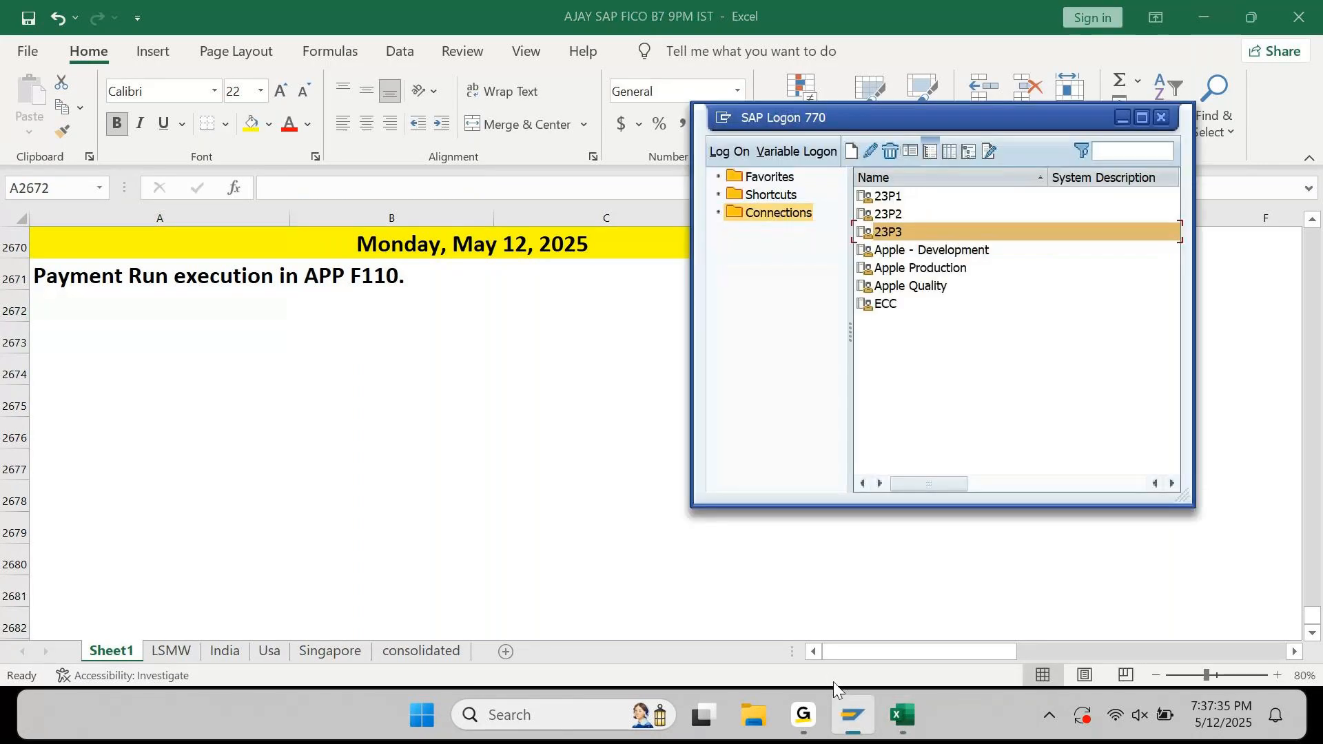
double_click(898, 231)
type("ajay")
key("Tab")
type("***********")
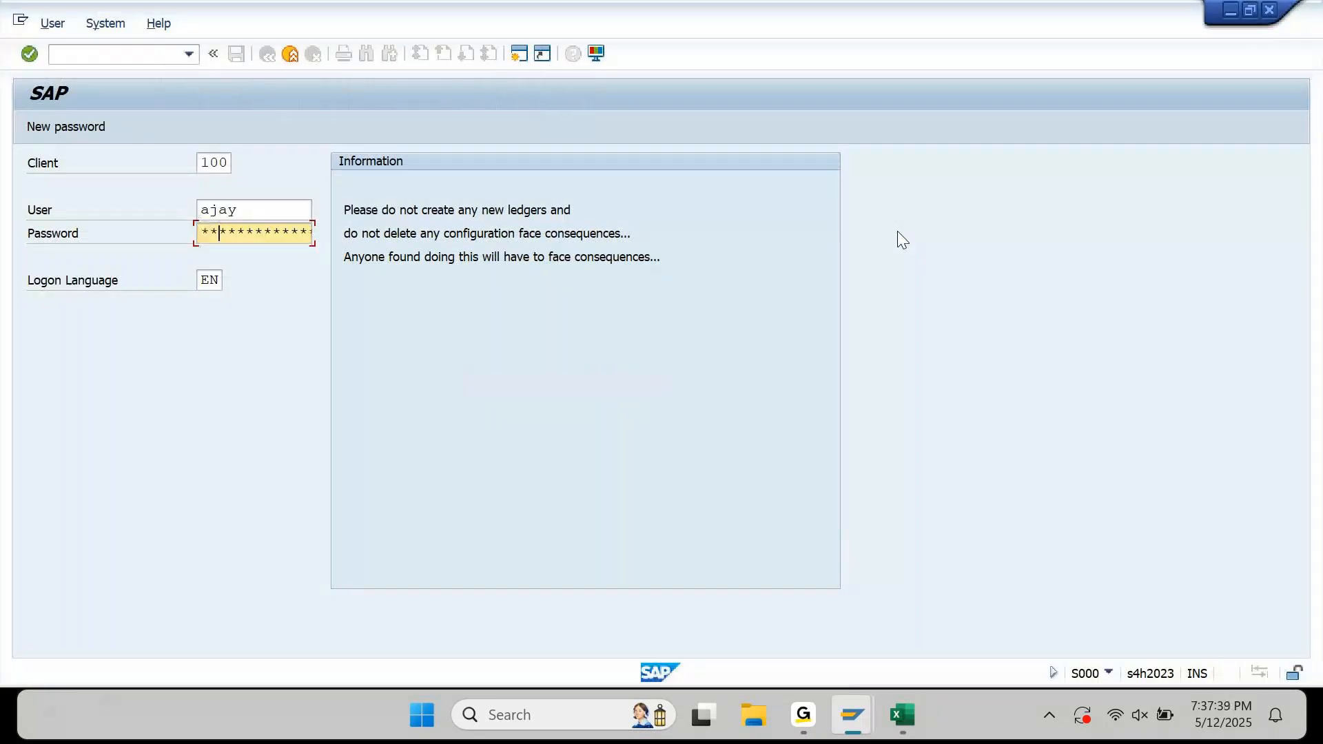
key("Return")
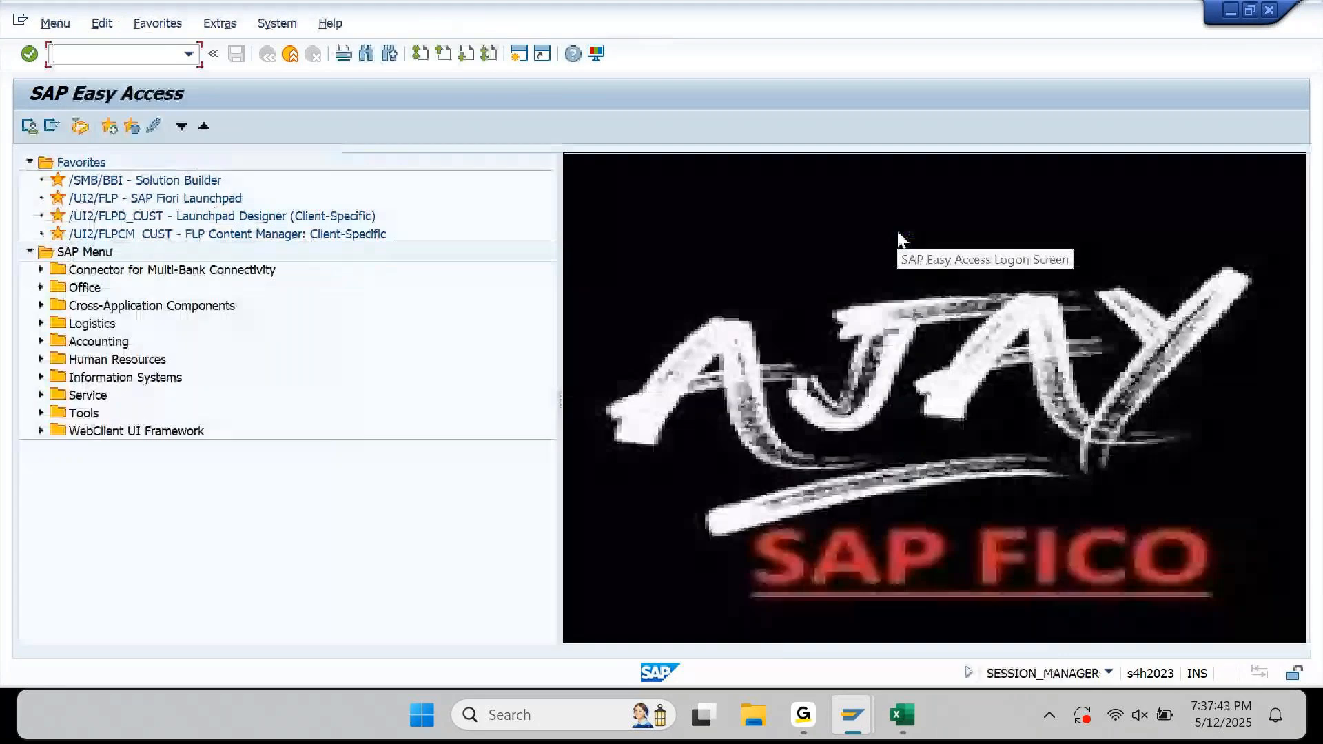
Open transaction F110 and load the payment run dated 10.05.2025 with identification AP901
type("f")
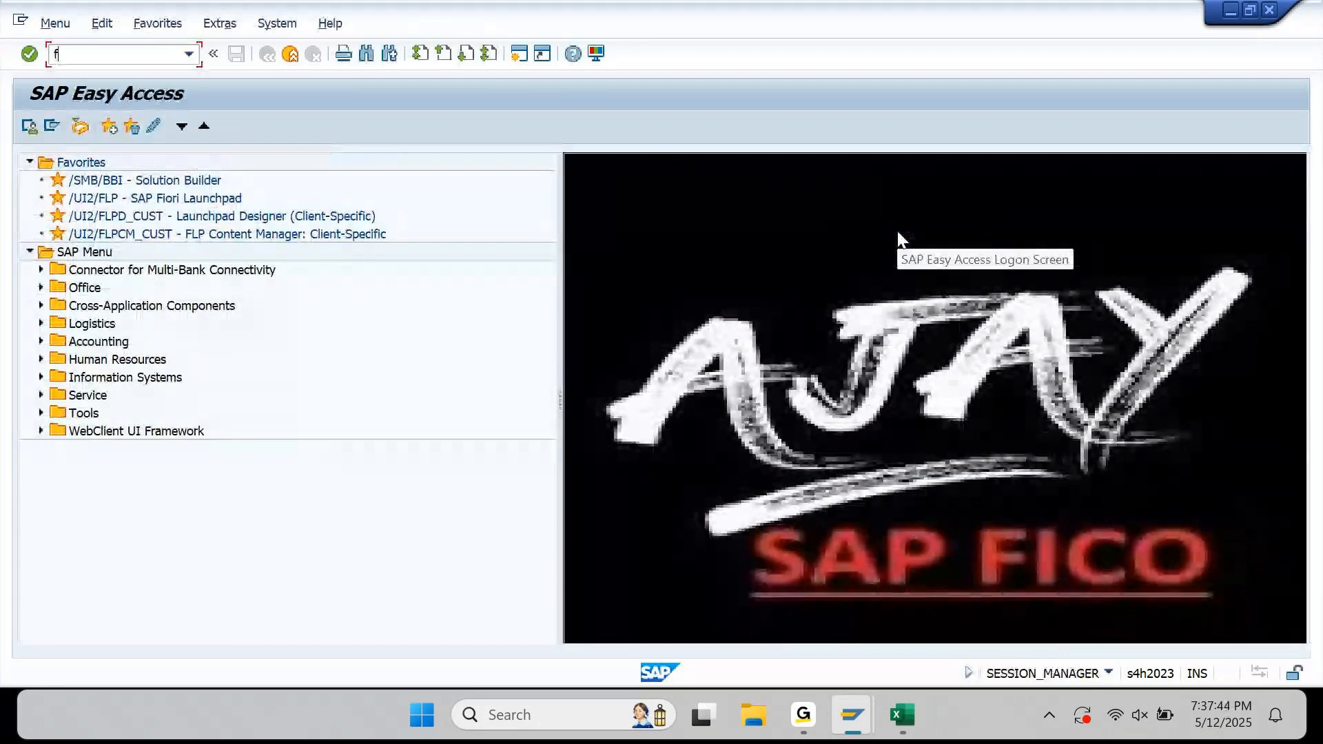
type("110")
key("Return")
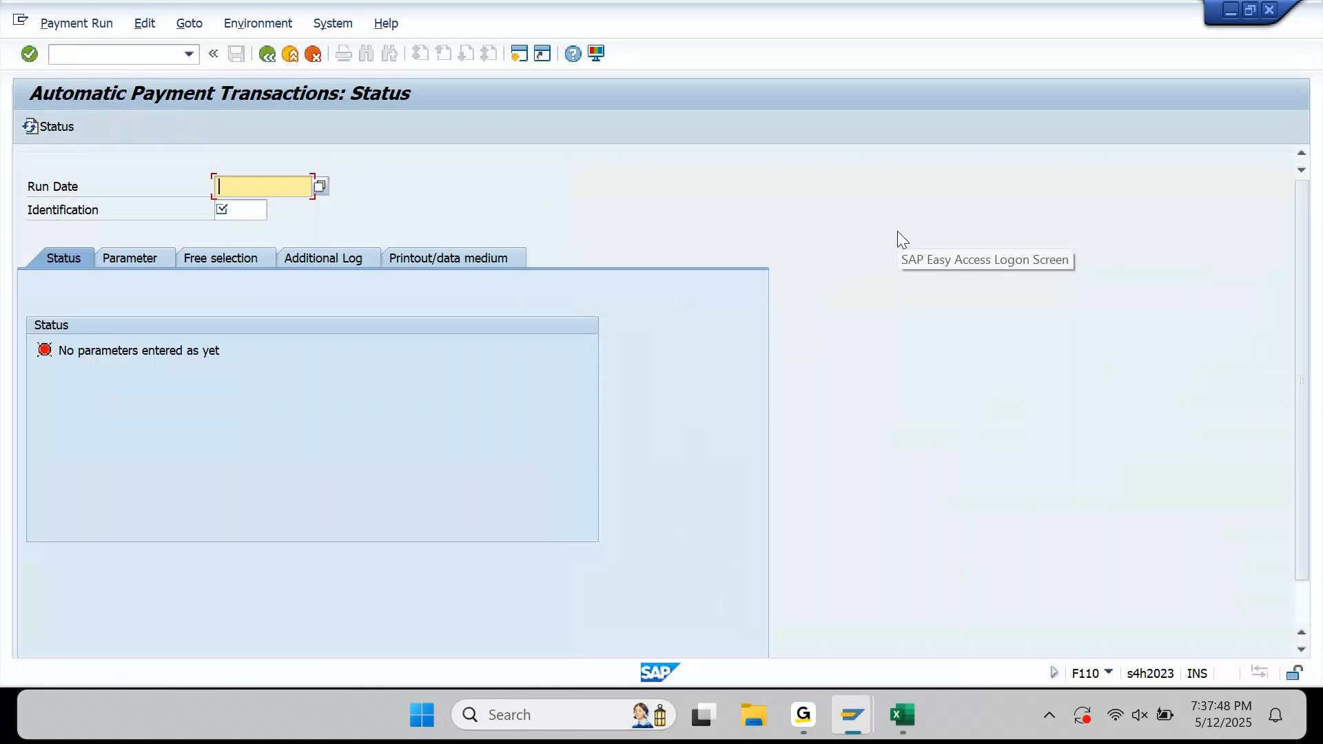
key("space")
key("Down")
key("Tab")
key("space")
key("Down")
key("Return")
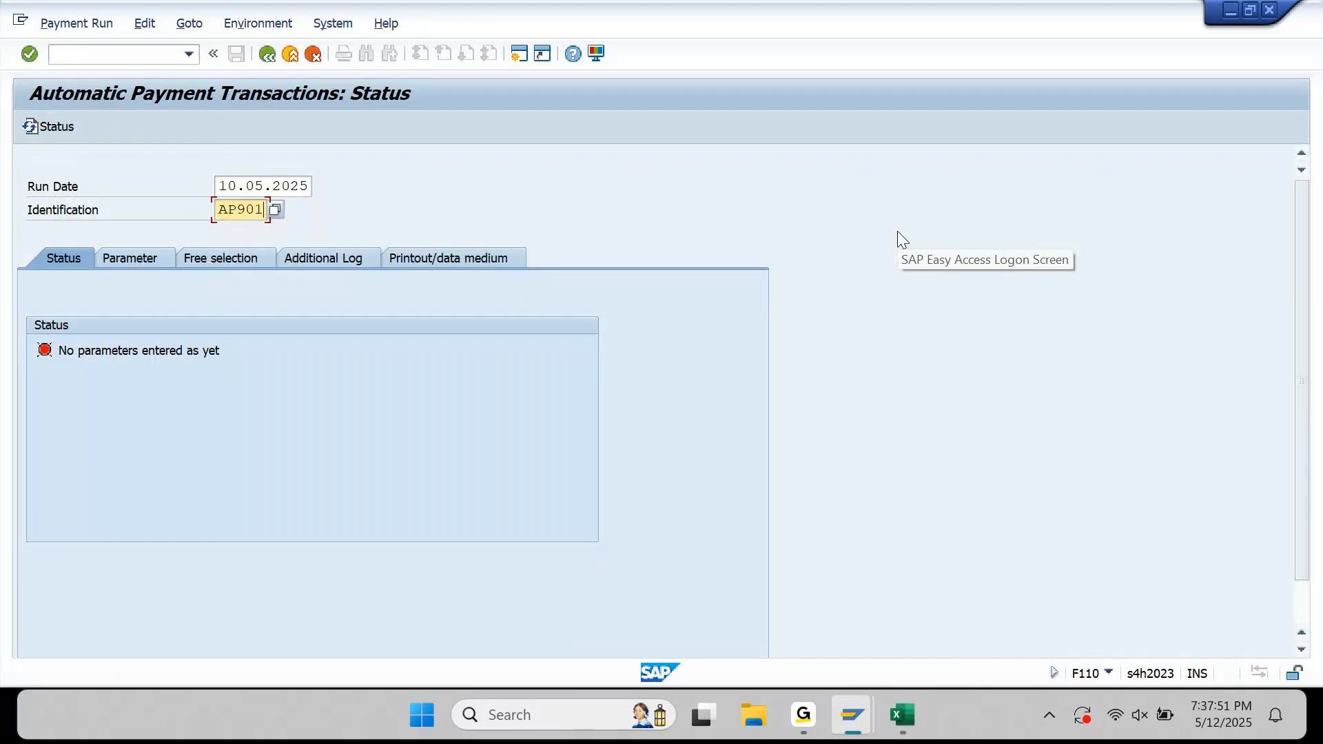
key("Return")
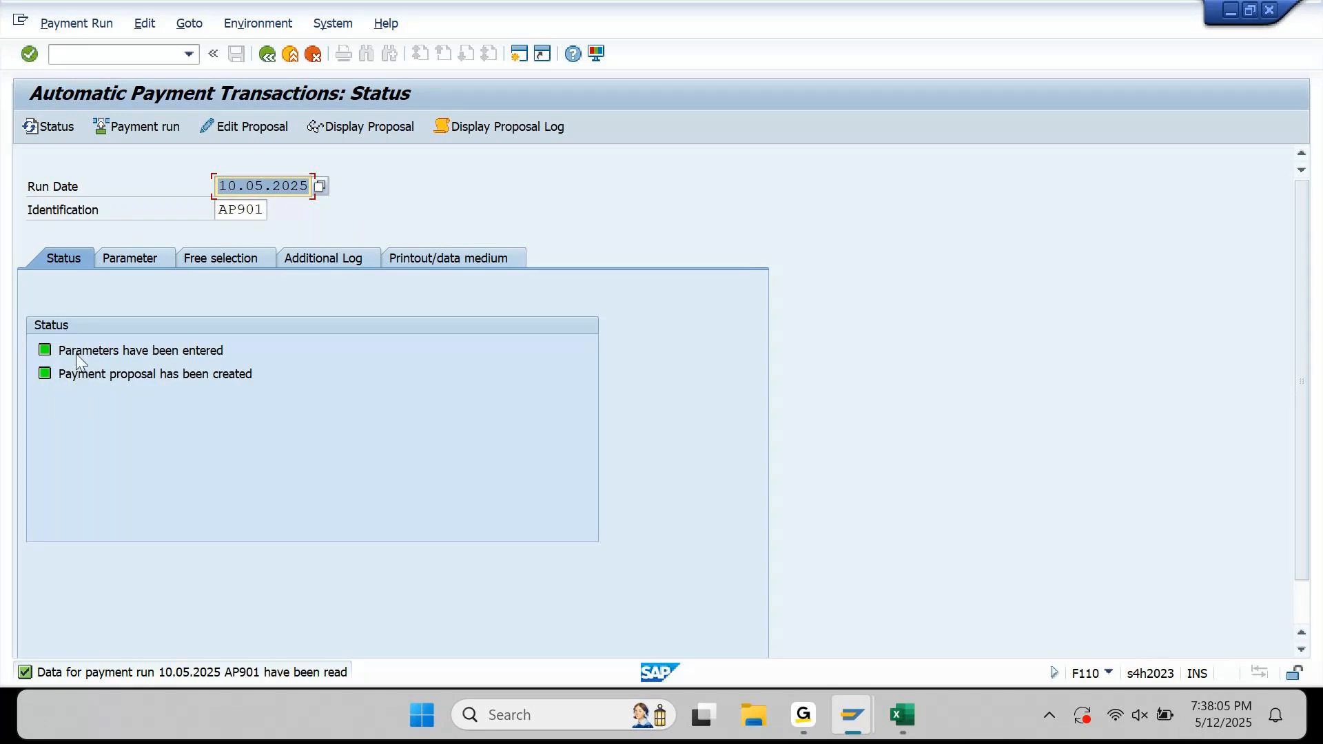
Display the payment proposal, widen its payment document number column to read it, and return to the run status
left_click(294, 414)
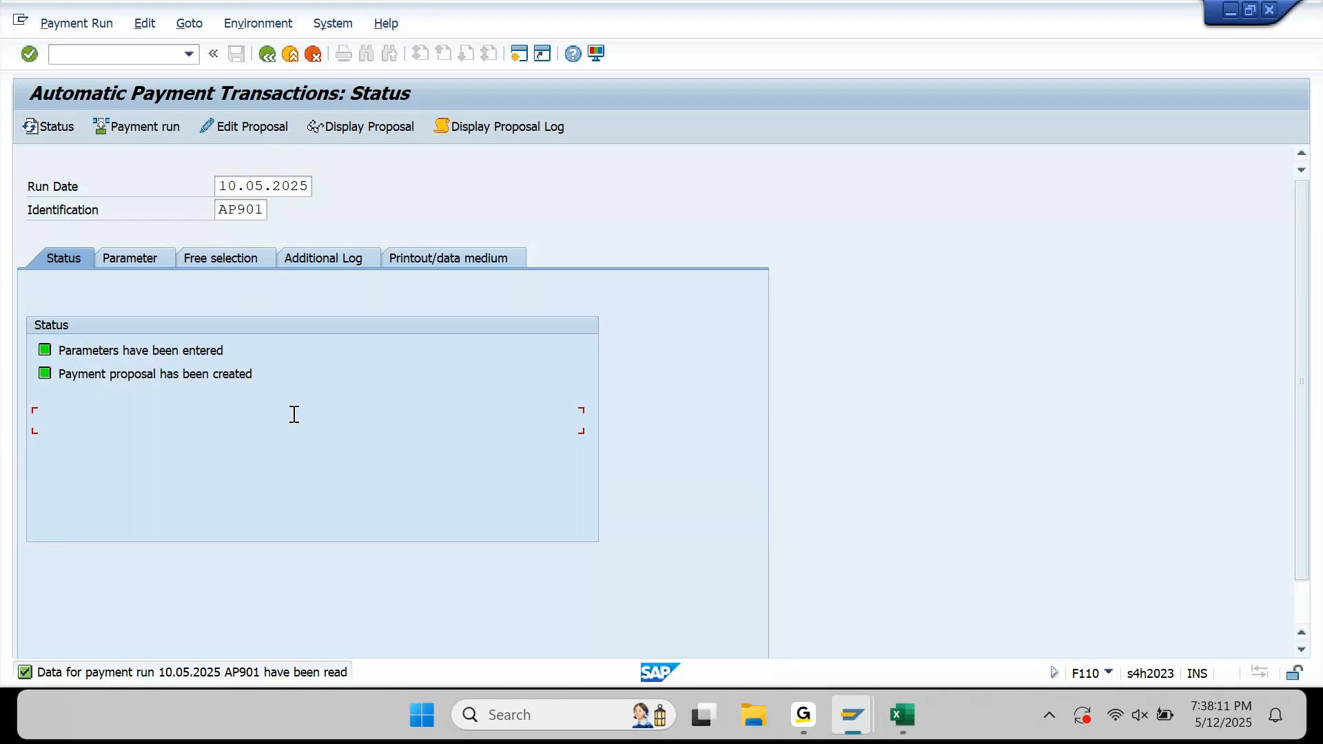
left_click(387, 130)
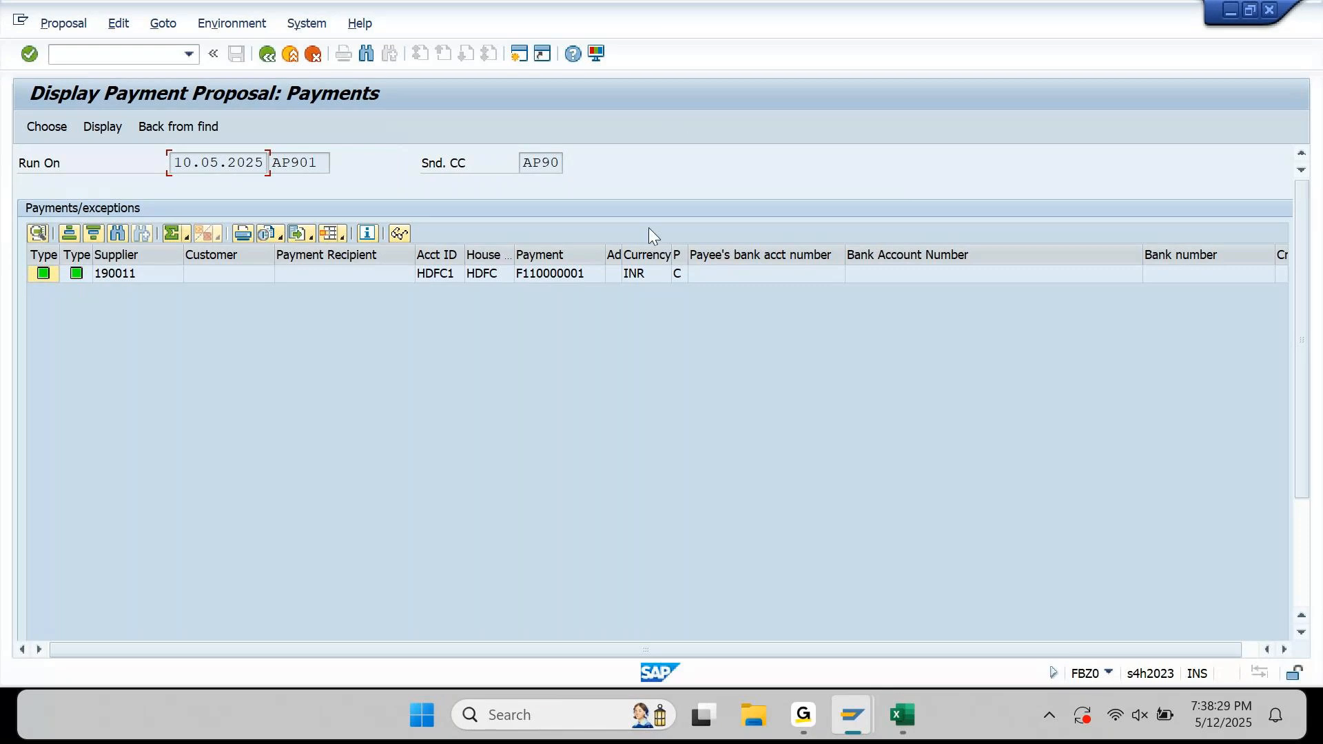
double_click(604, 247)
left_click(612, 250)
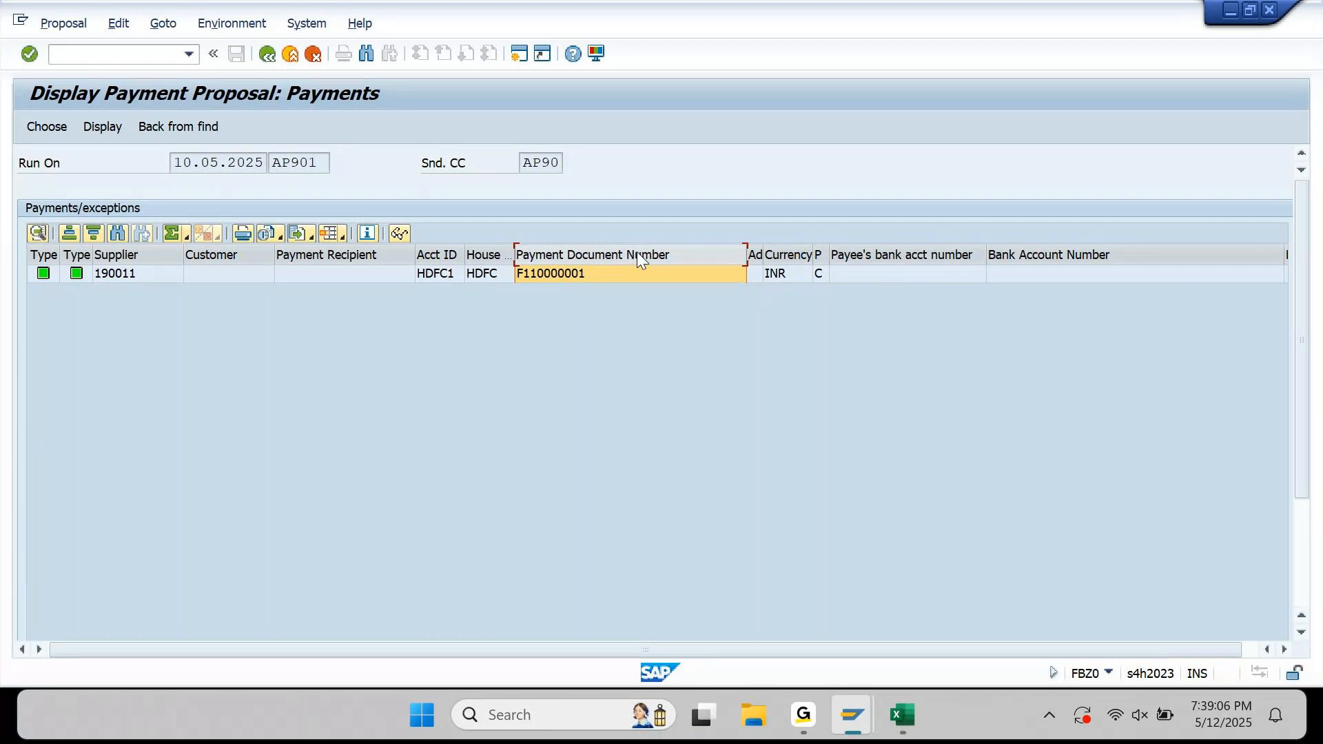
key("F3")
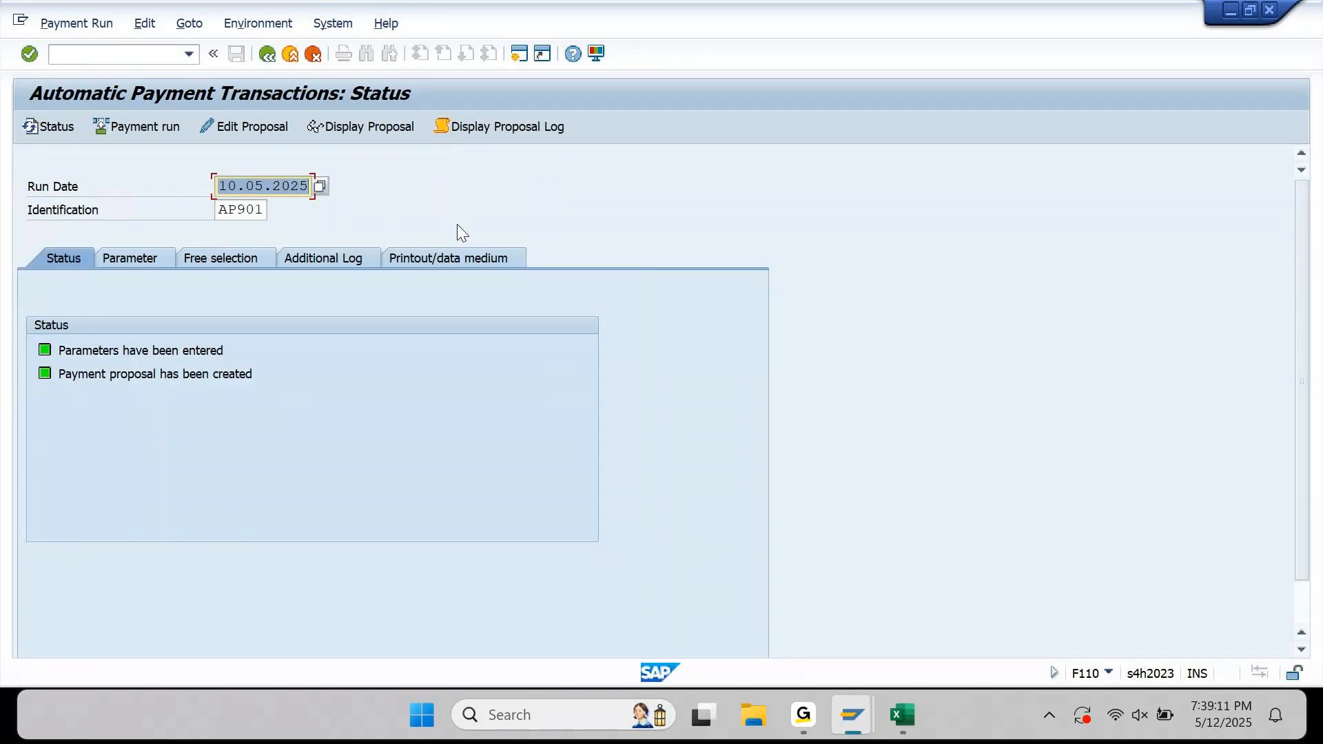
Schedule the payment run AP901 to start immediately, accepting the past posting date, and refresh its status
left_click(168, 131)
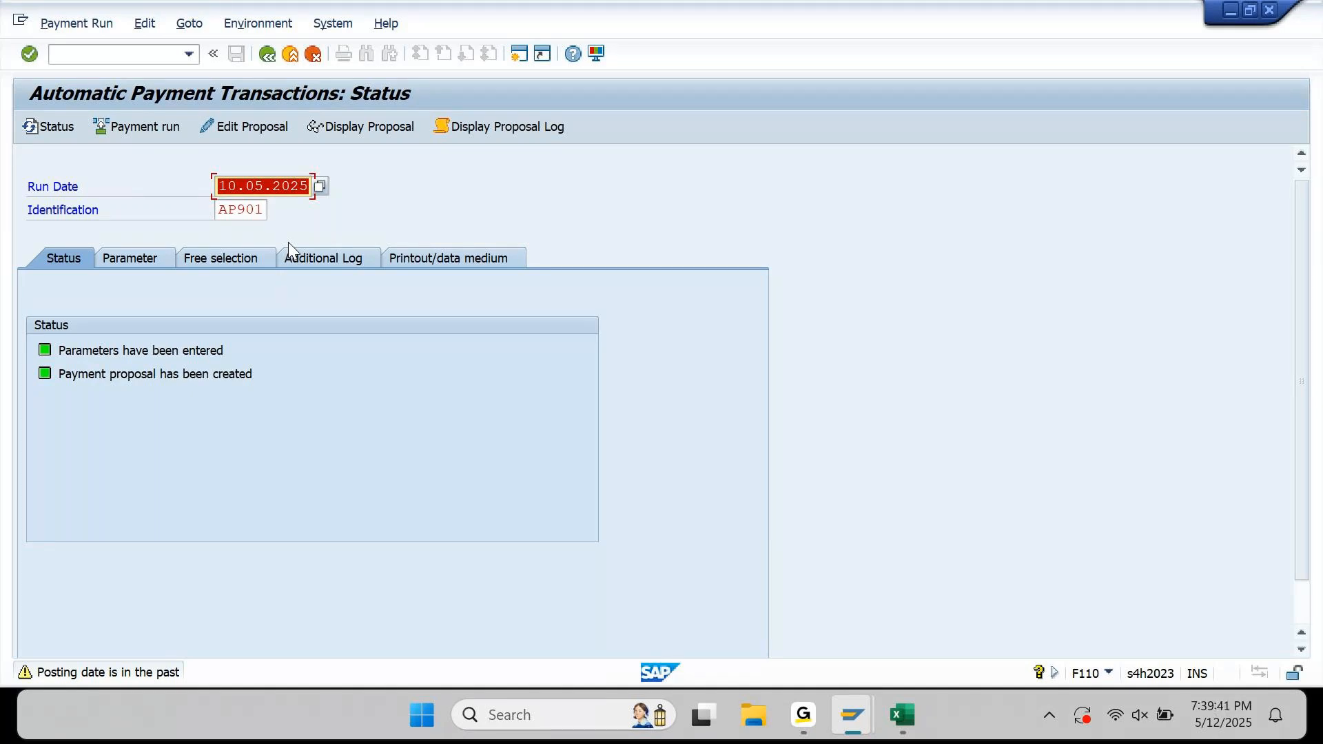
key("F7")
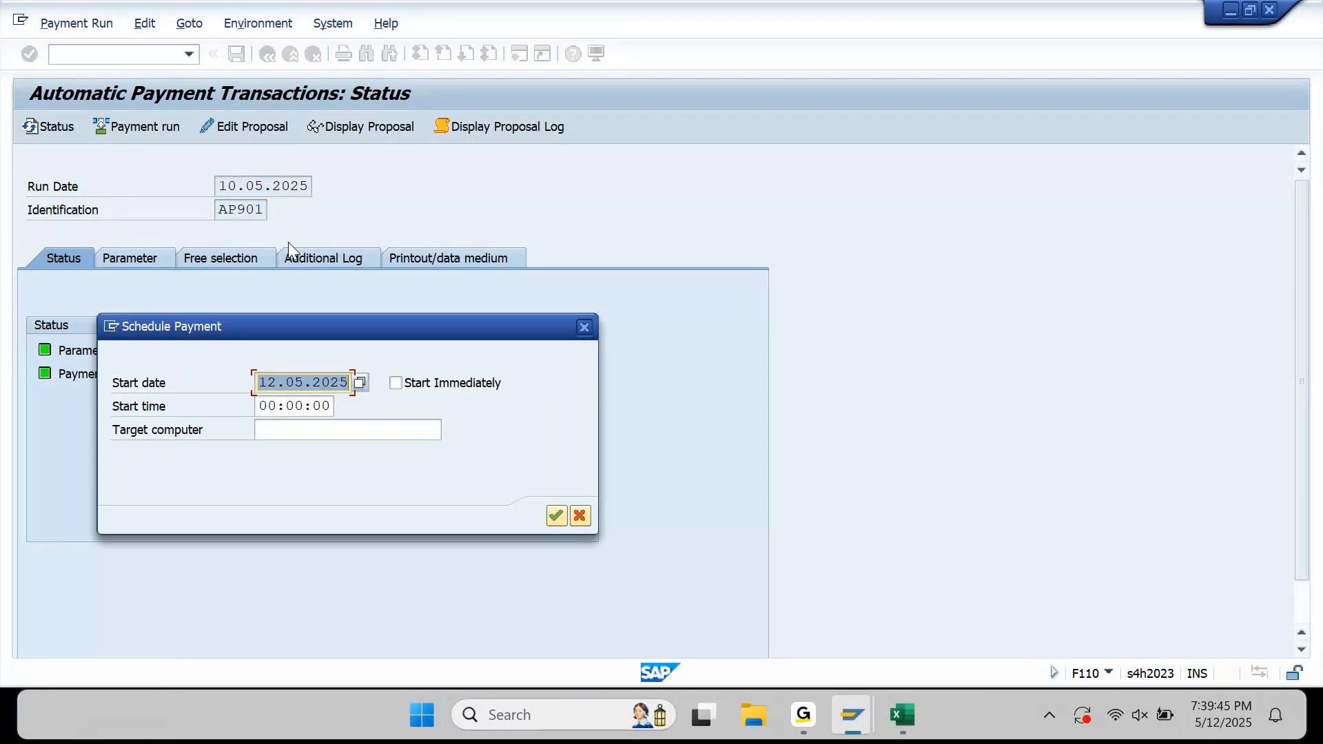
key("Tab")
key("space")
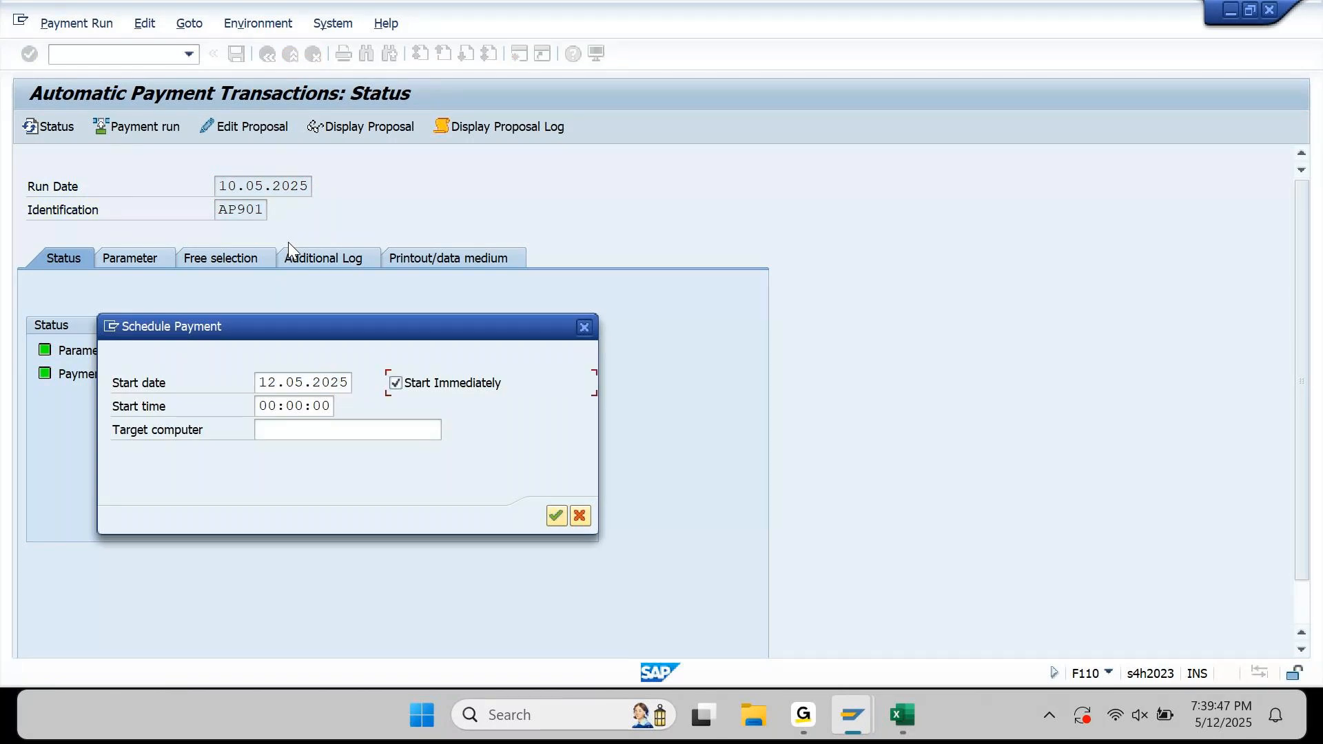
left_click(557, 514)
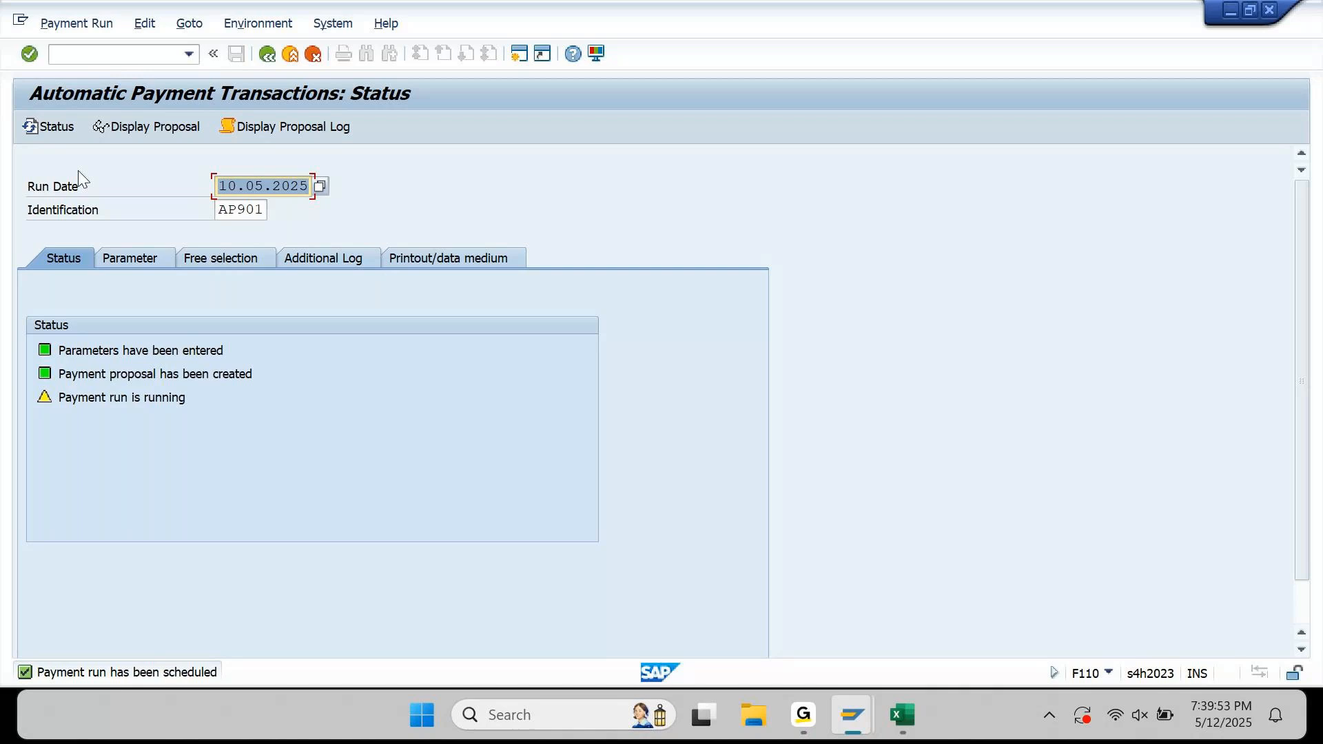
left_click(61, 126)
left_click(61, 126)
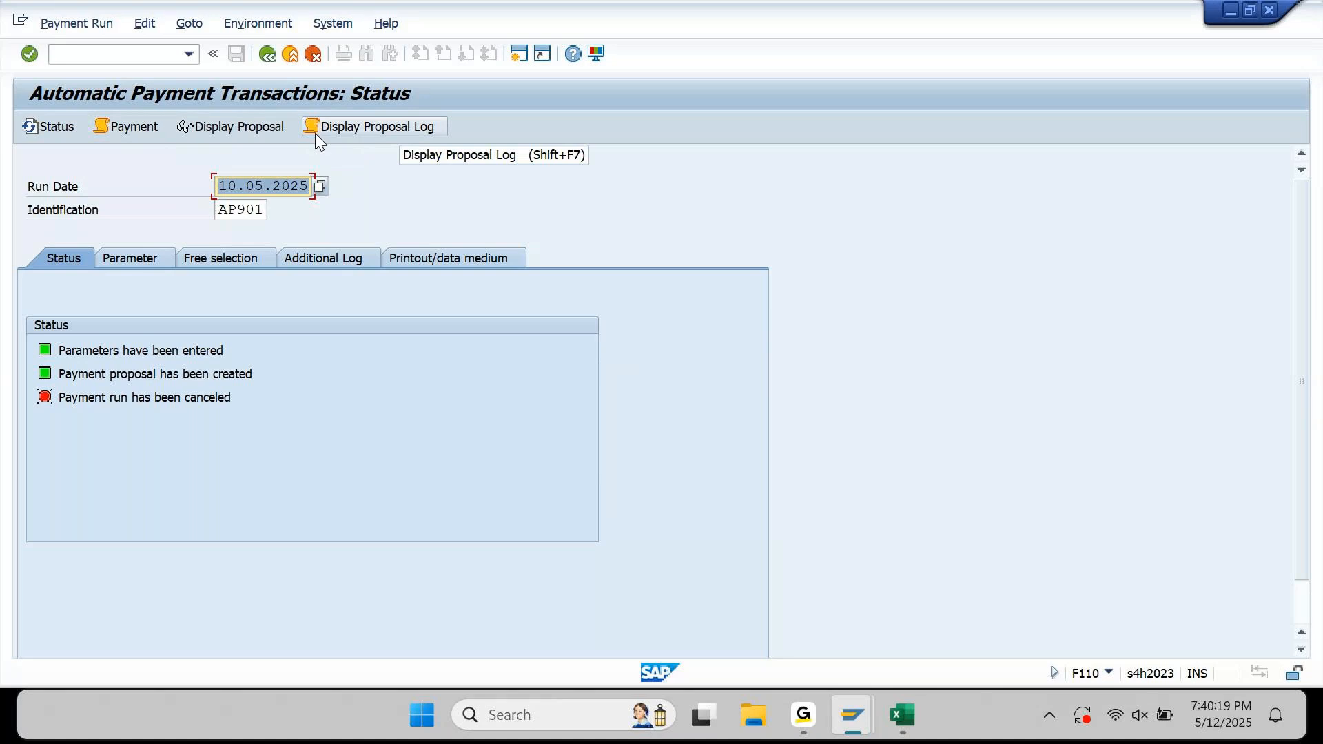
Examine the payment run's job log for the cancellation cause and return to the run status
left_click(113, 129)
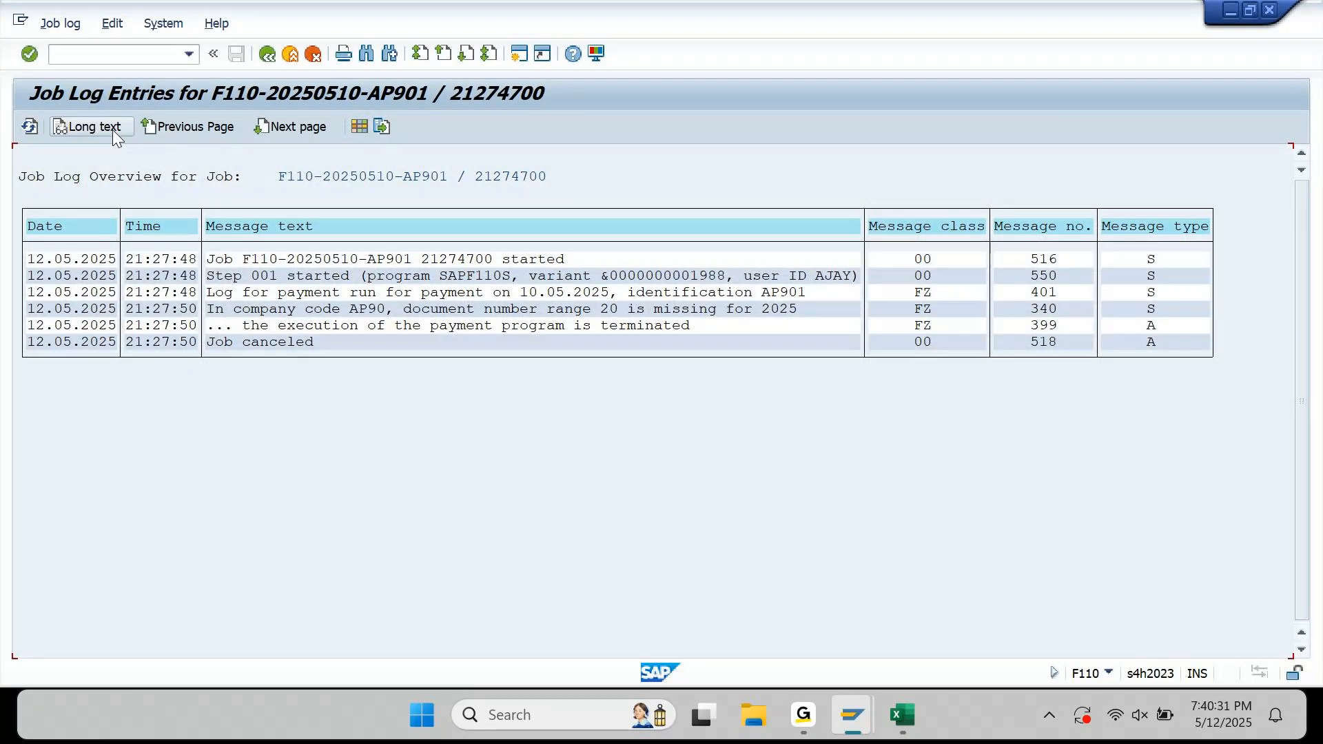
left_click_drag(128, 313, 196, 314)
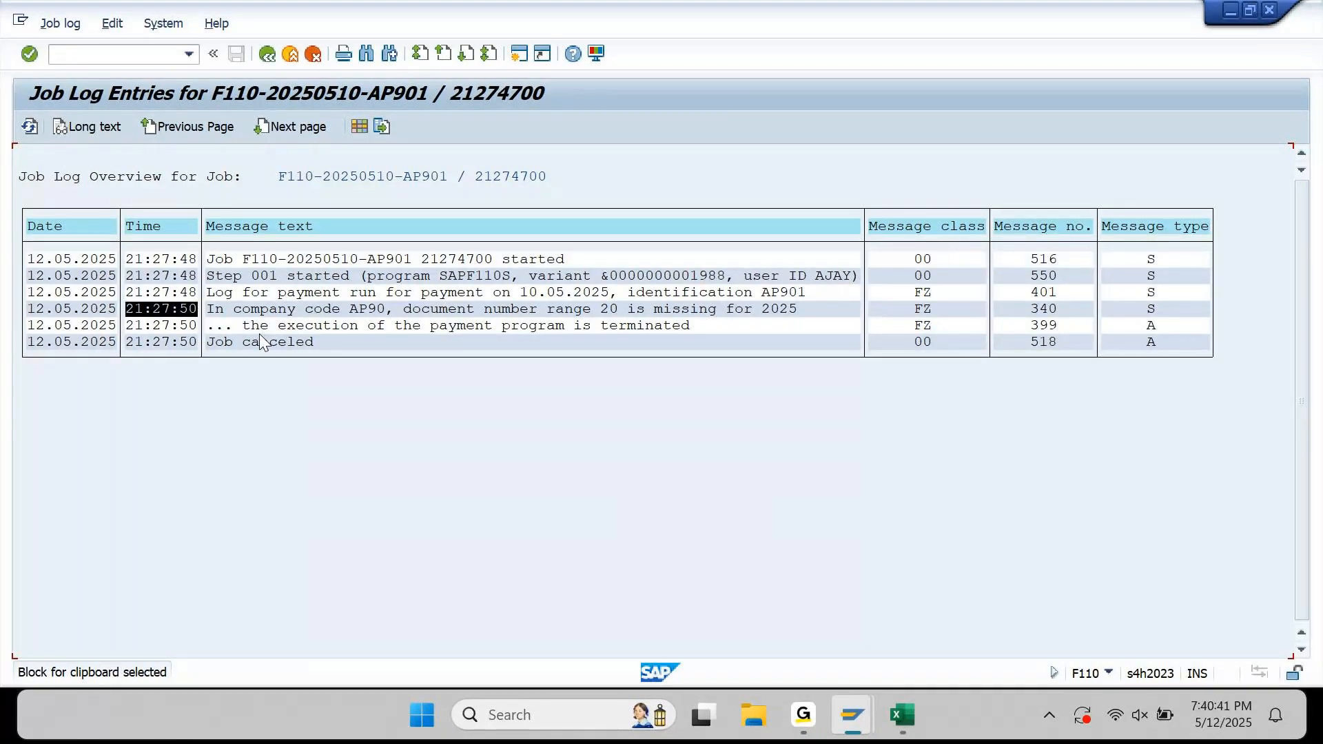
left_click(484, 218)
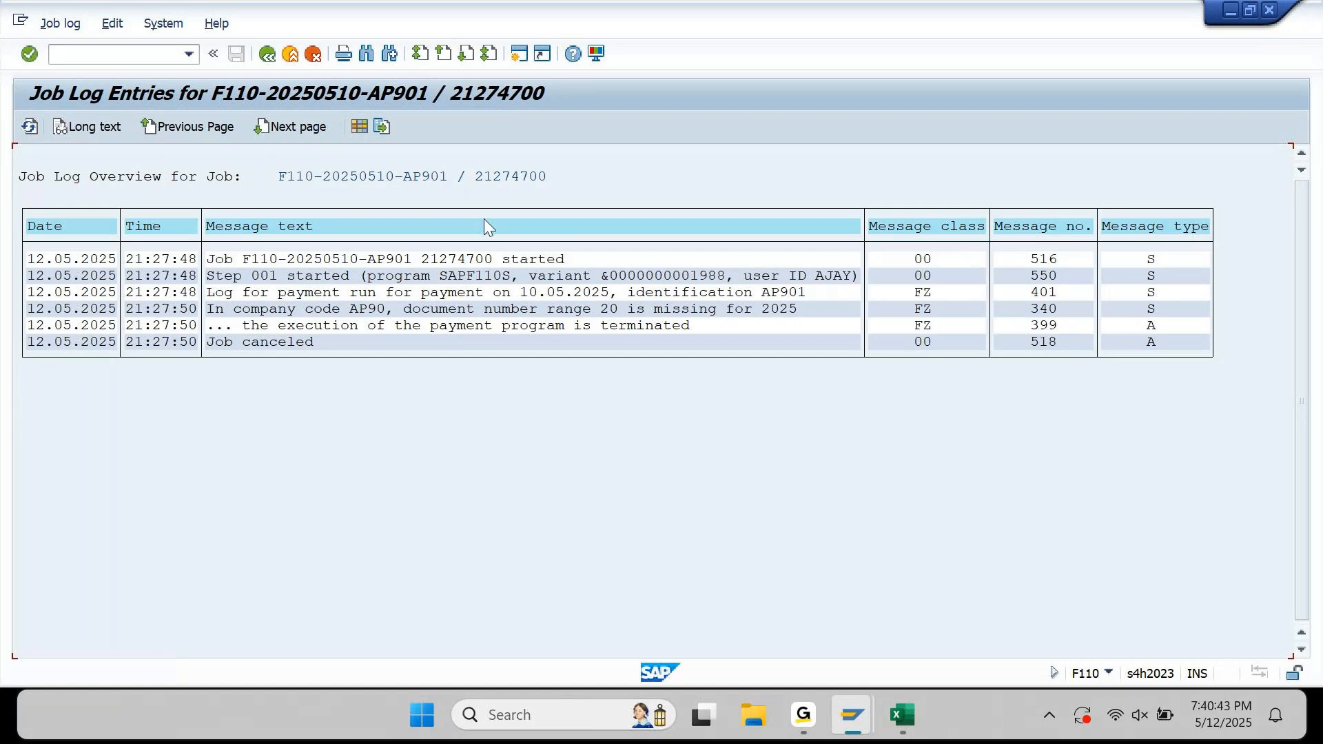
left_click(318, 58)
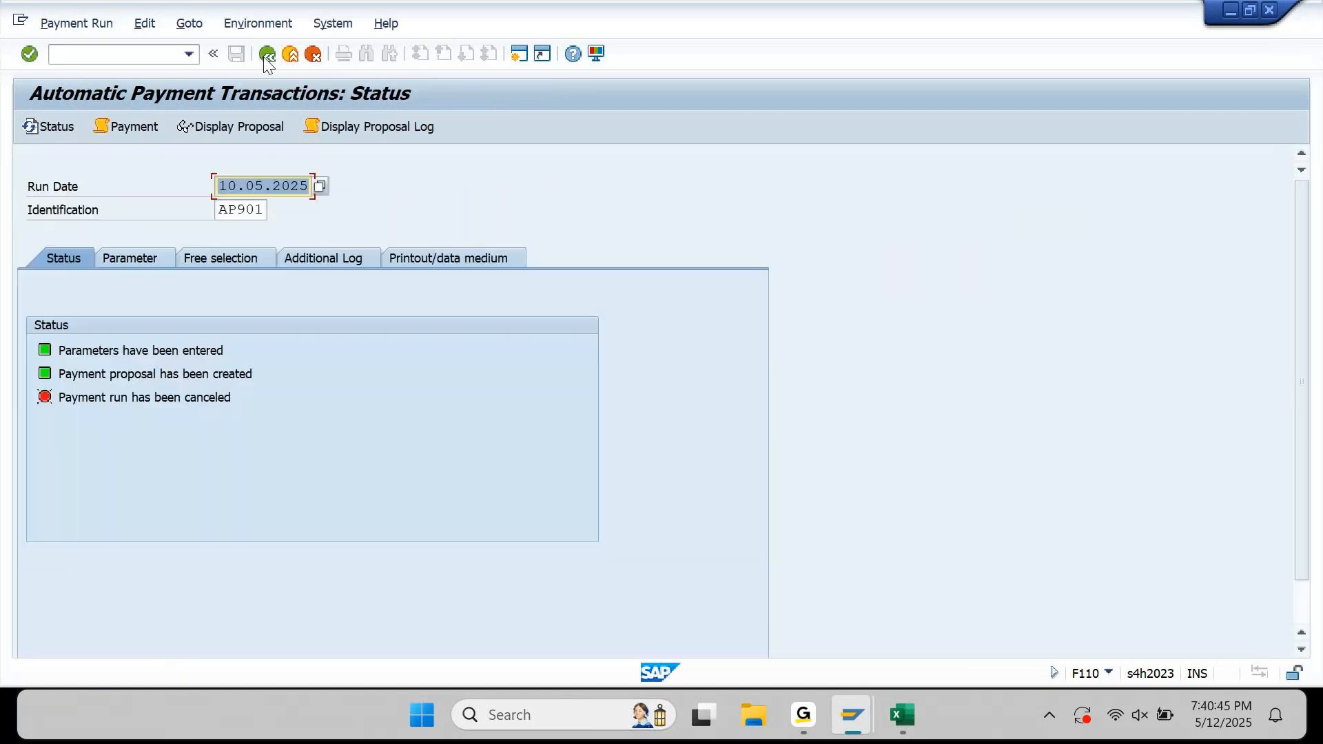
Open transaction OBA7 in a new session and show the details of document type ZP
left_click(521, 59)
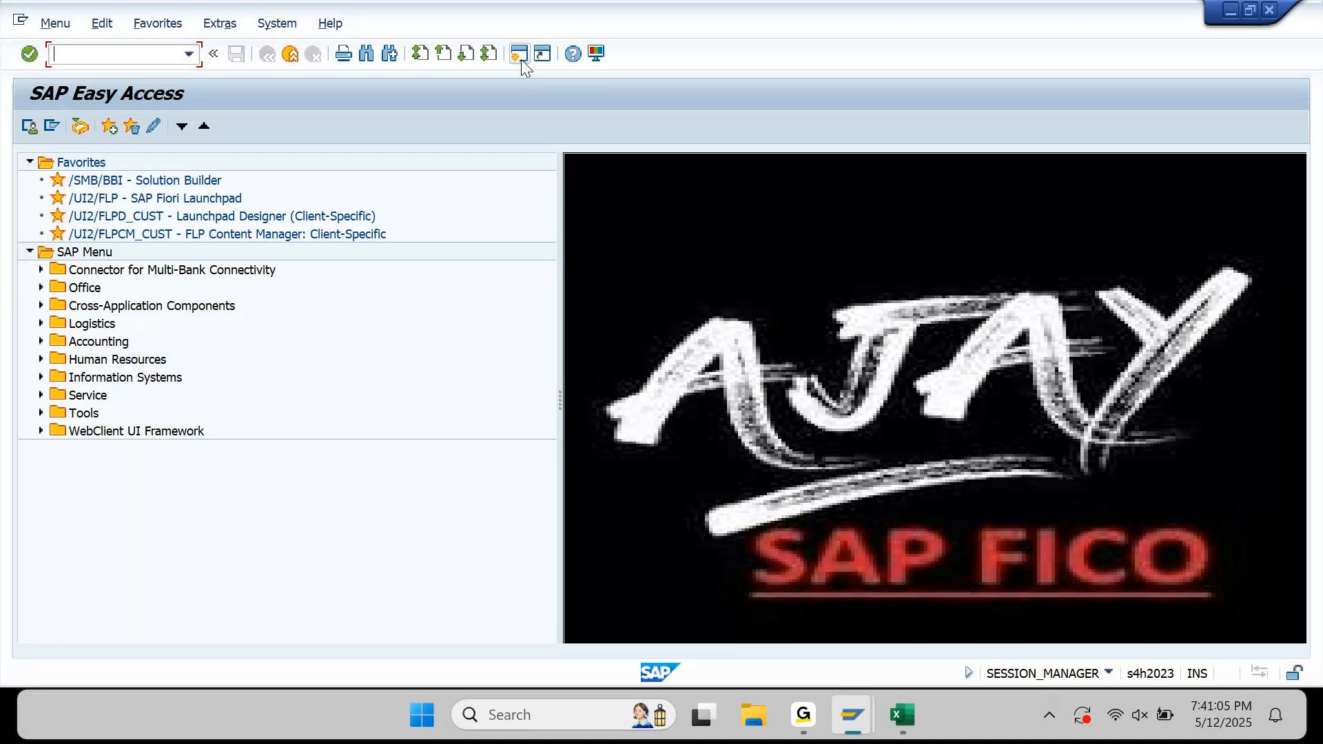
type("OBA7")
key("Return")
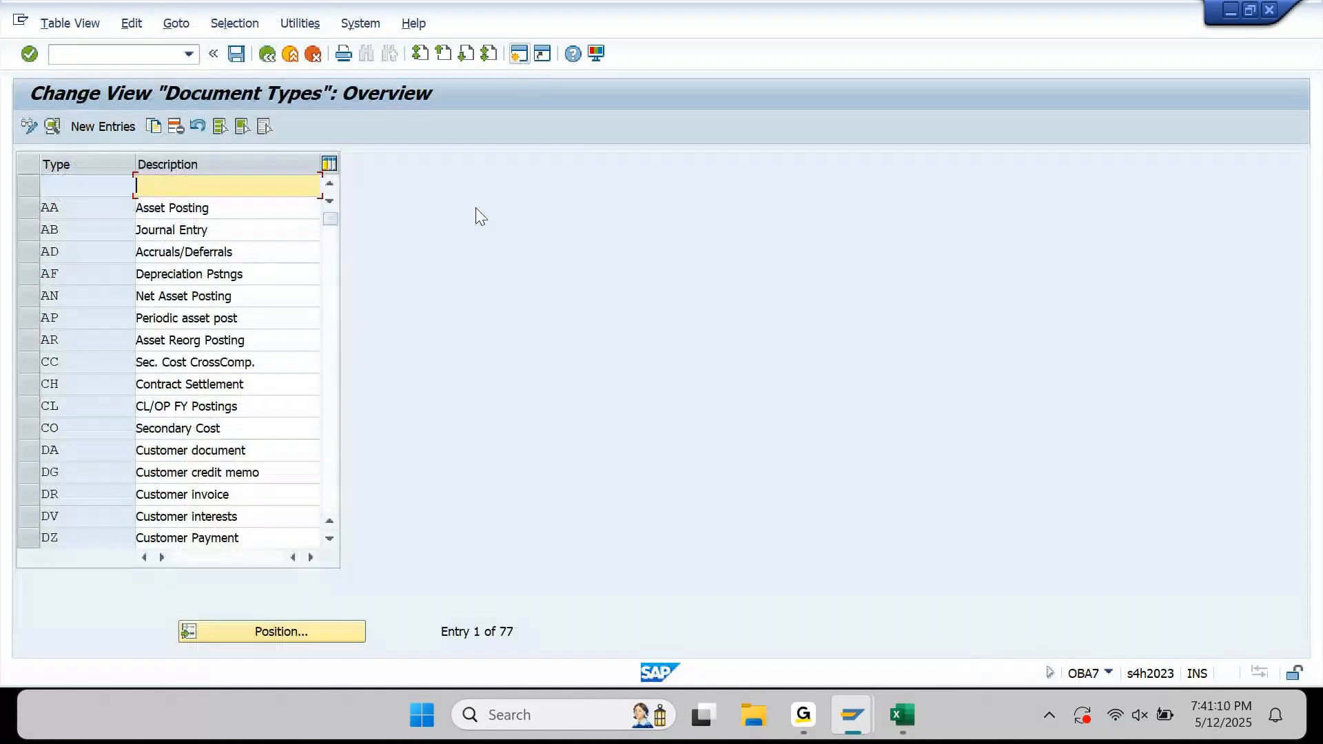
left_click(324, 624)
type("ZP")
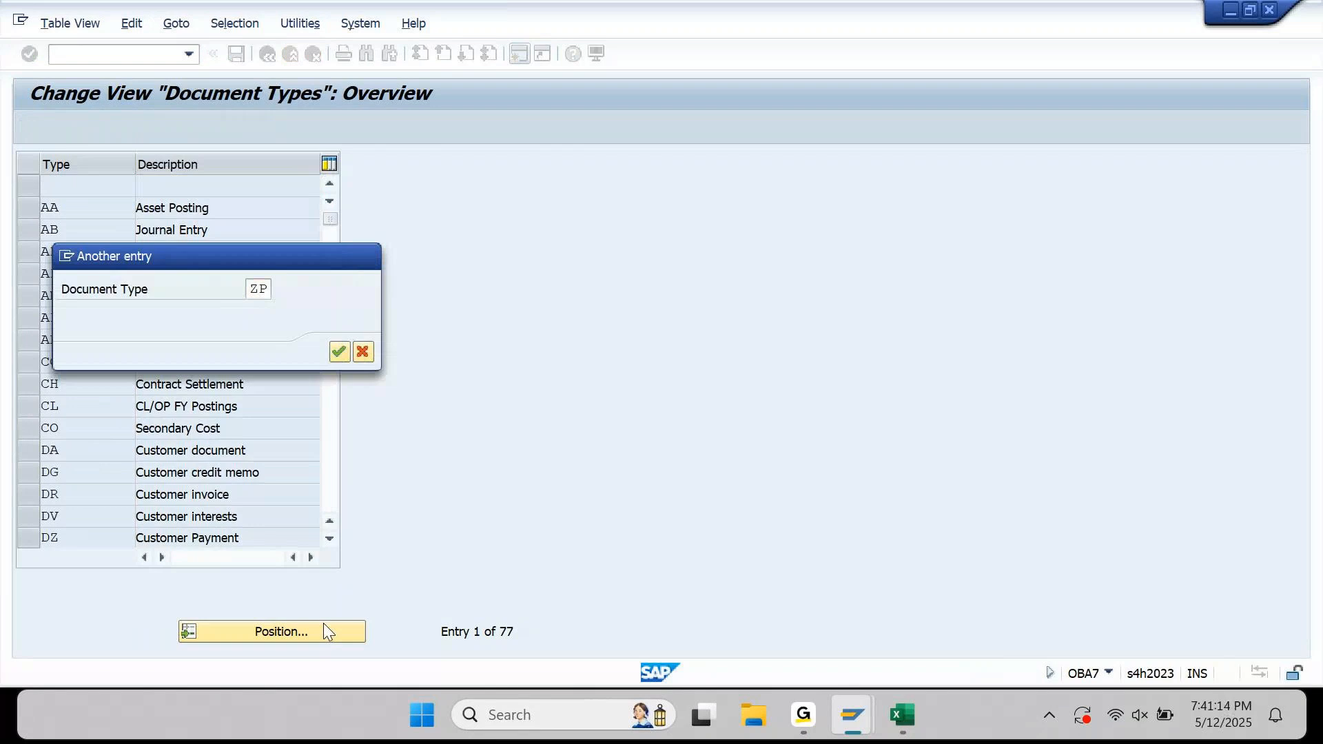
key("Return")
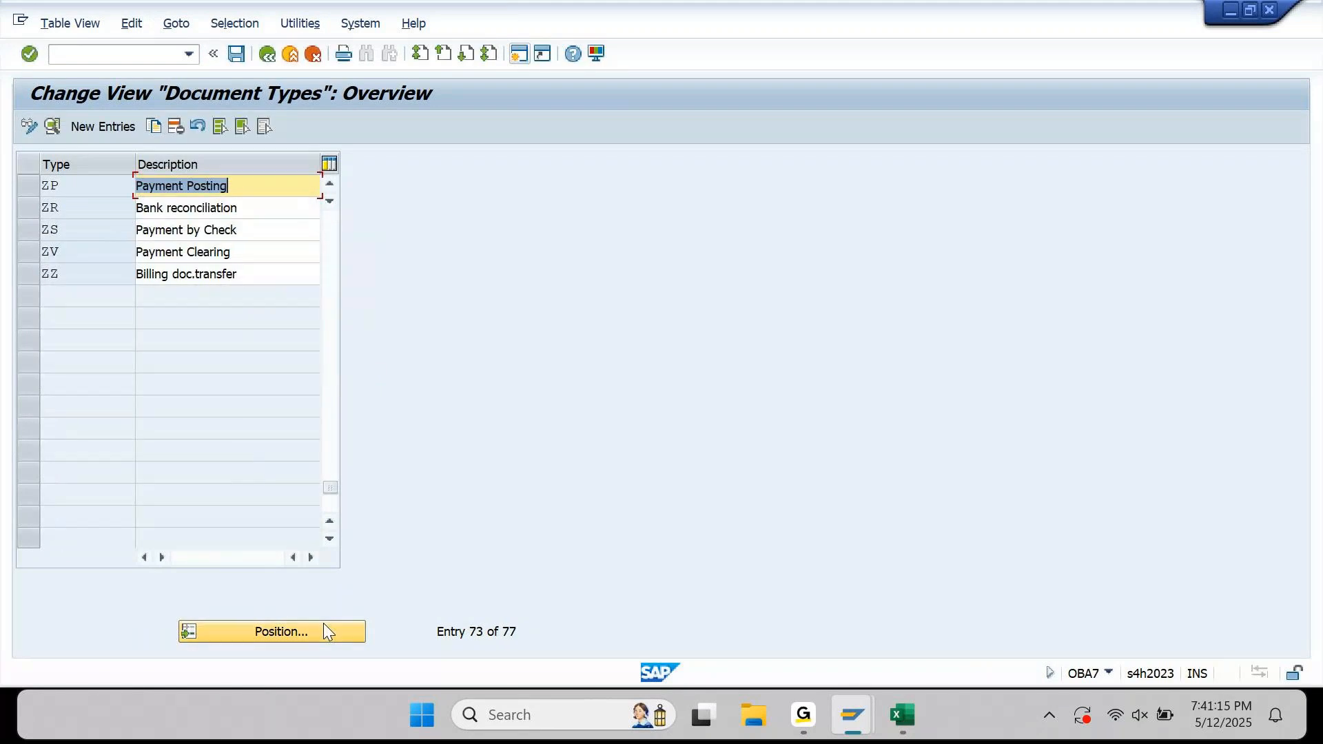
double_click(267, 194)
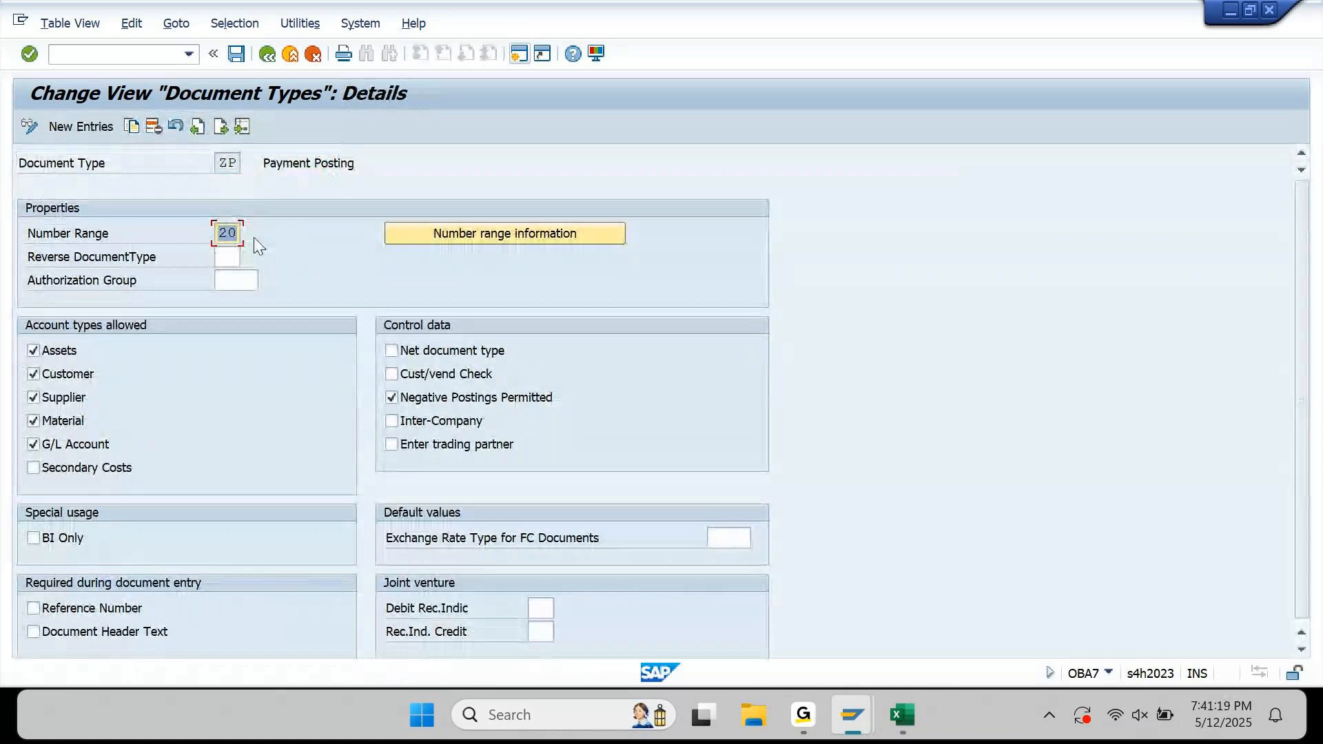
Open the accounting document number range intervals of company code AP90 for editing from the document type's number range information
left_click(466, 233)
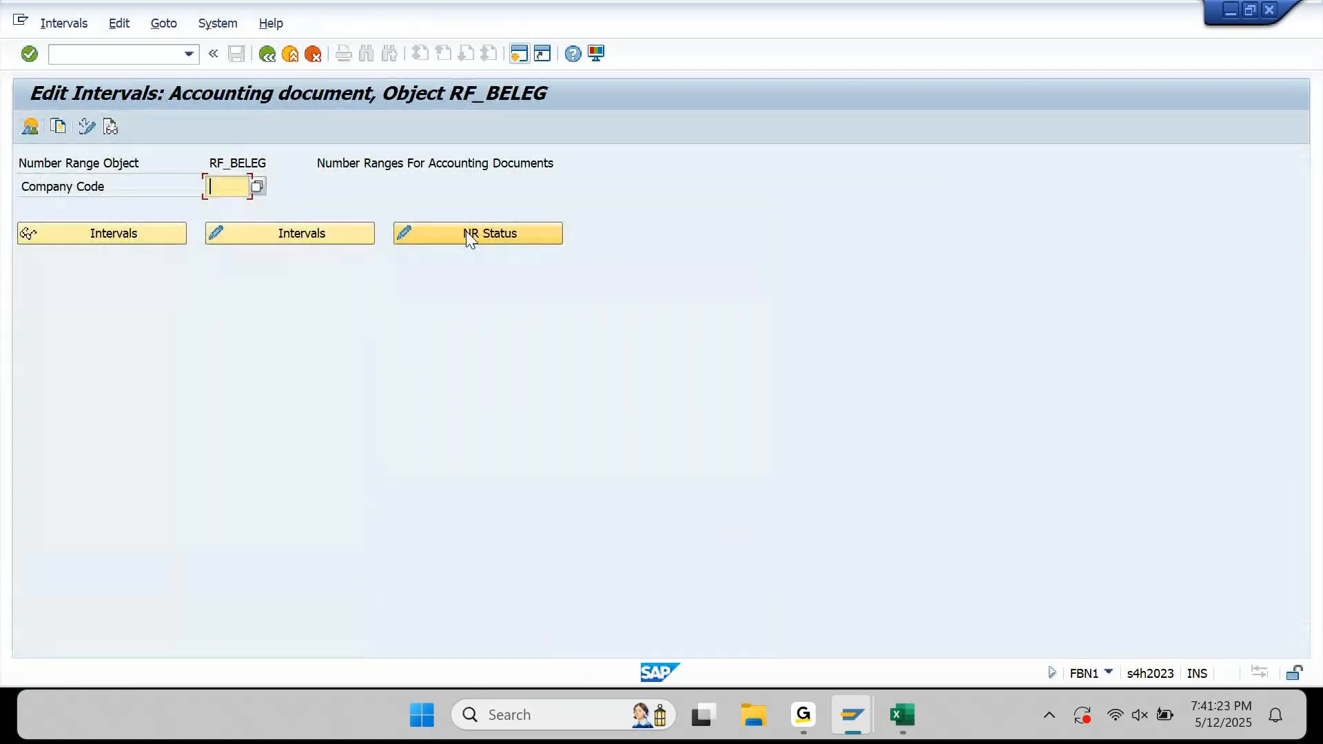
type("AP90")
left_click(311, 241)
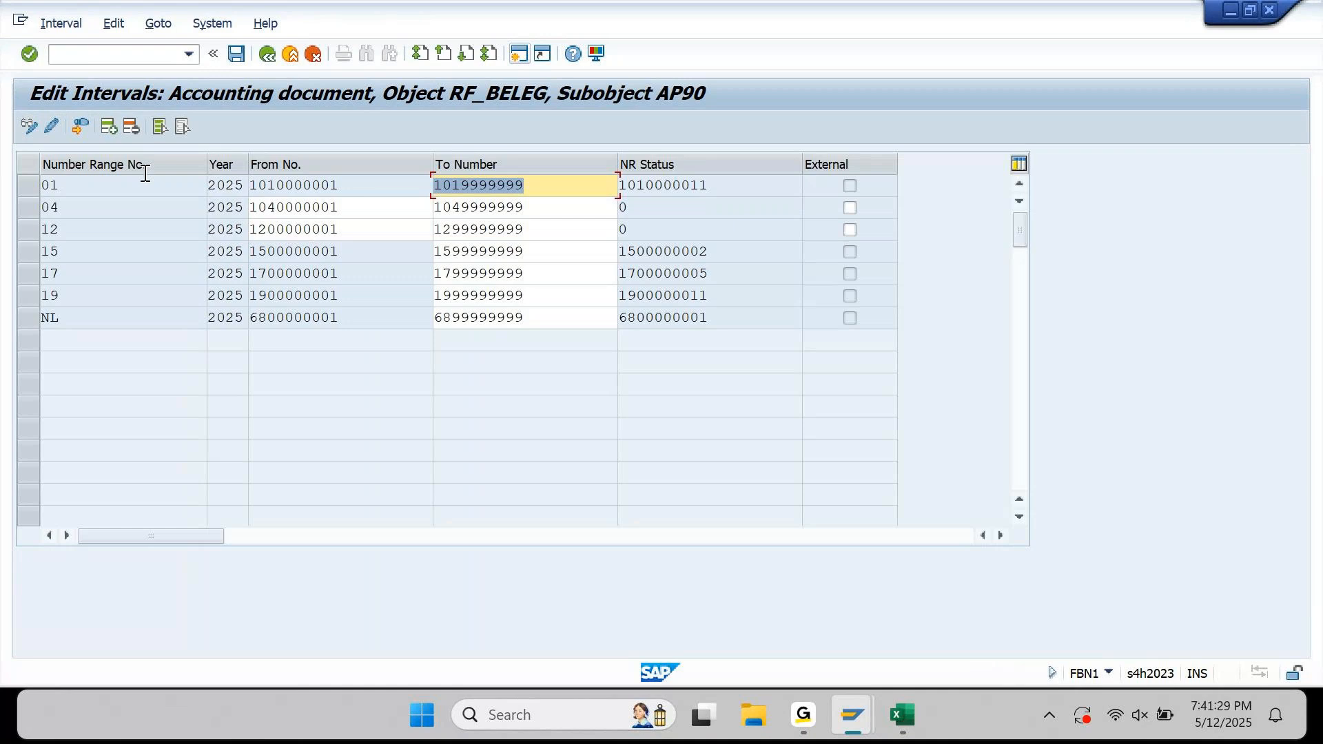
left_click(114, 133)
type("20")
key("Tab")
type("20")
key("Down")
key("Tab")
type("2000000000")
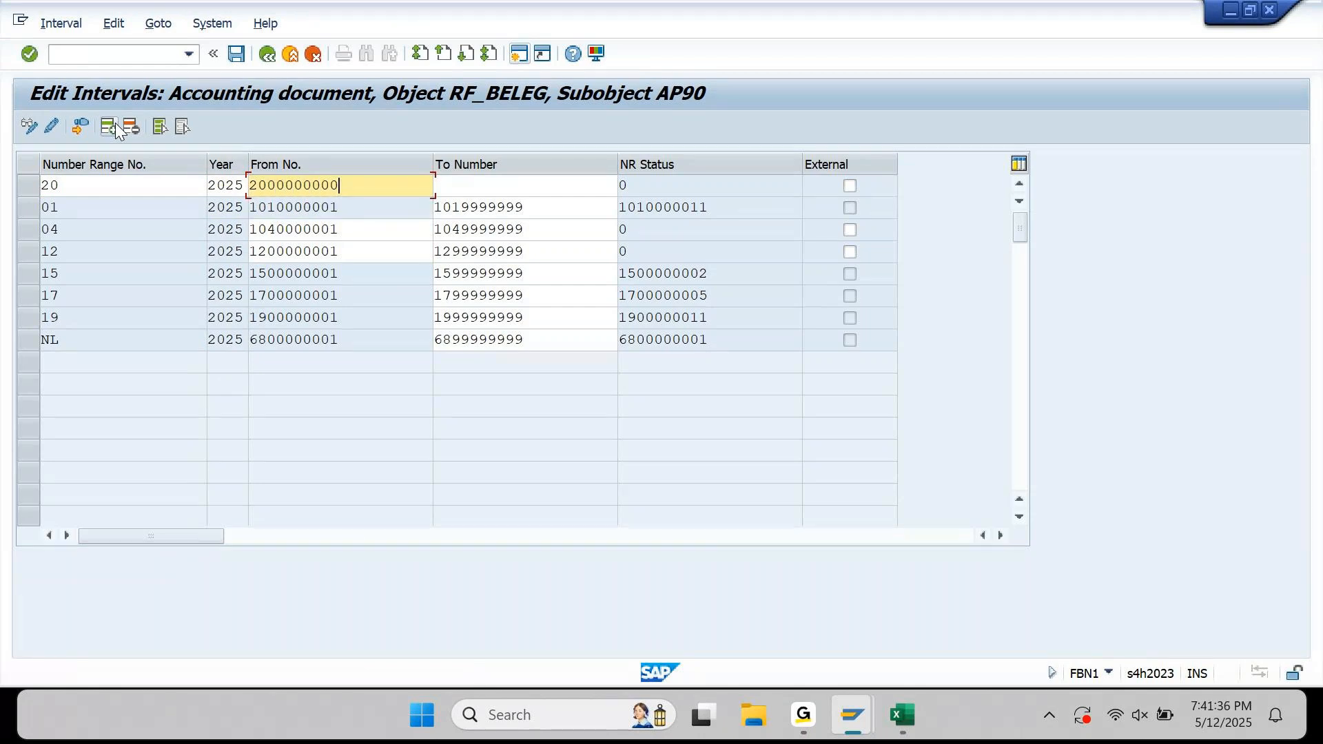
key("BackSpace")
type("1")
key("Tab")
type("209")
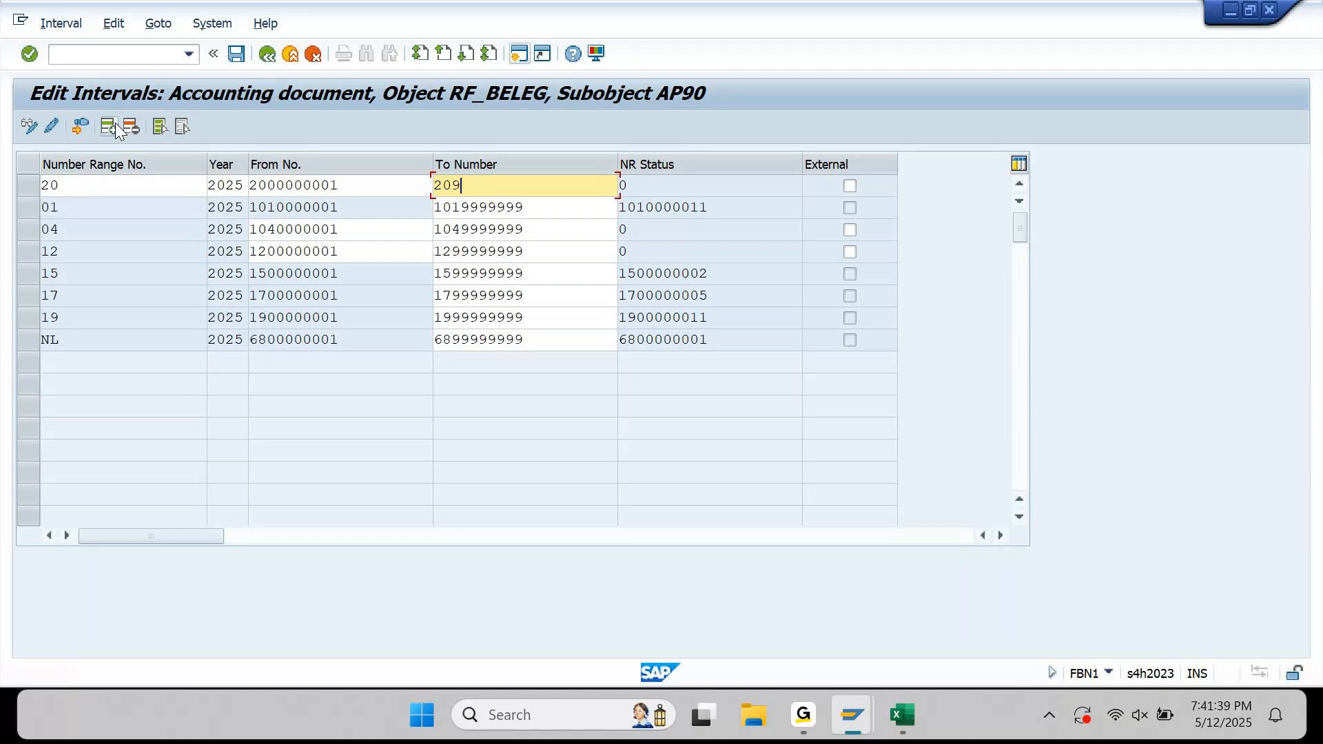
type("9999999")
key("Return")
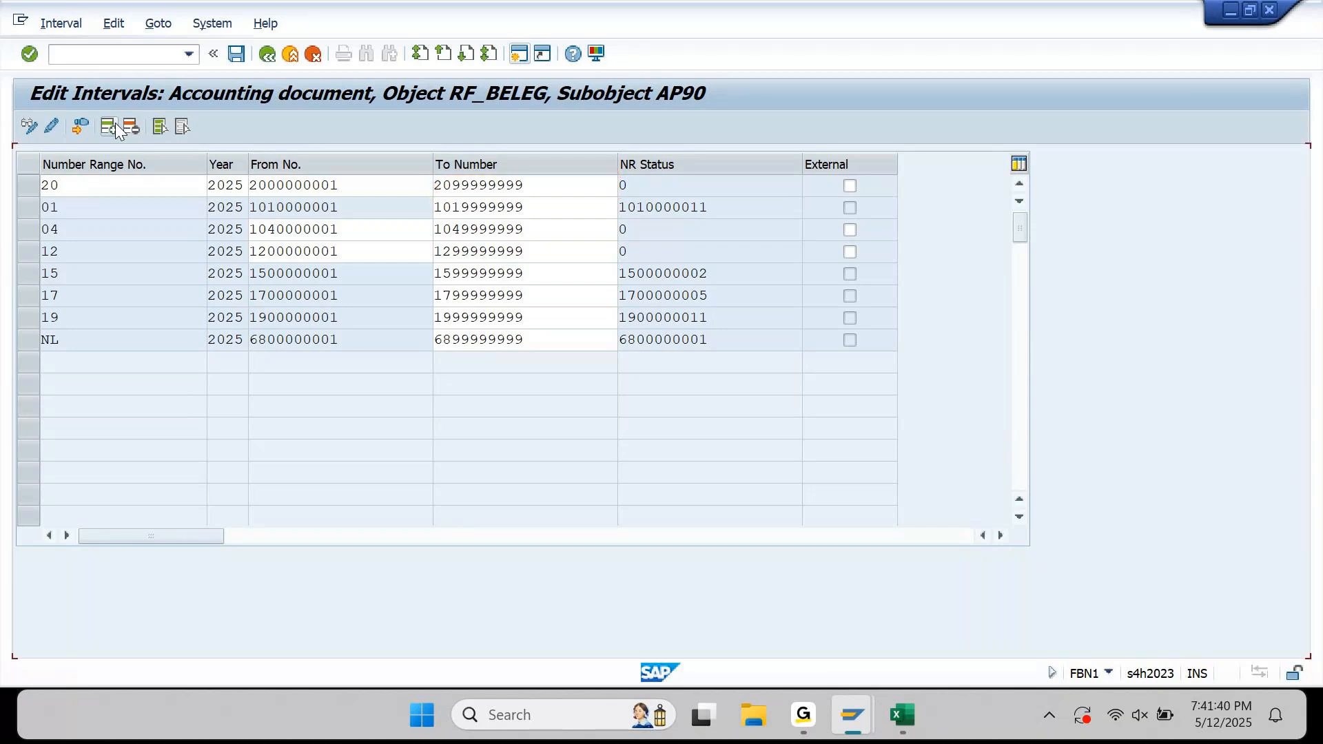
left_click(237, 54)
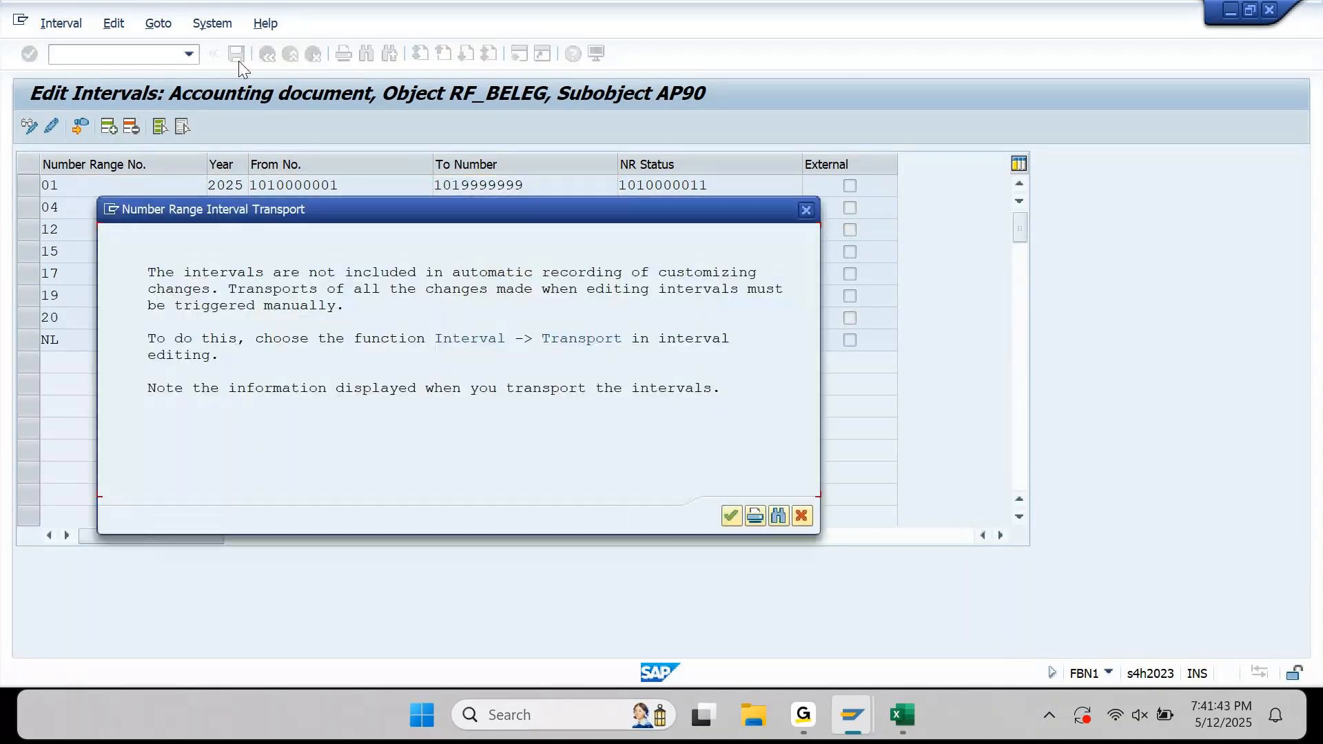
left_click(731, 515)
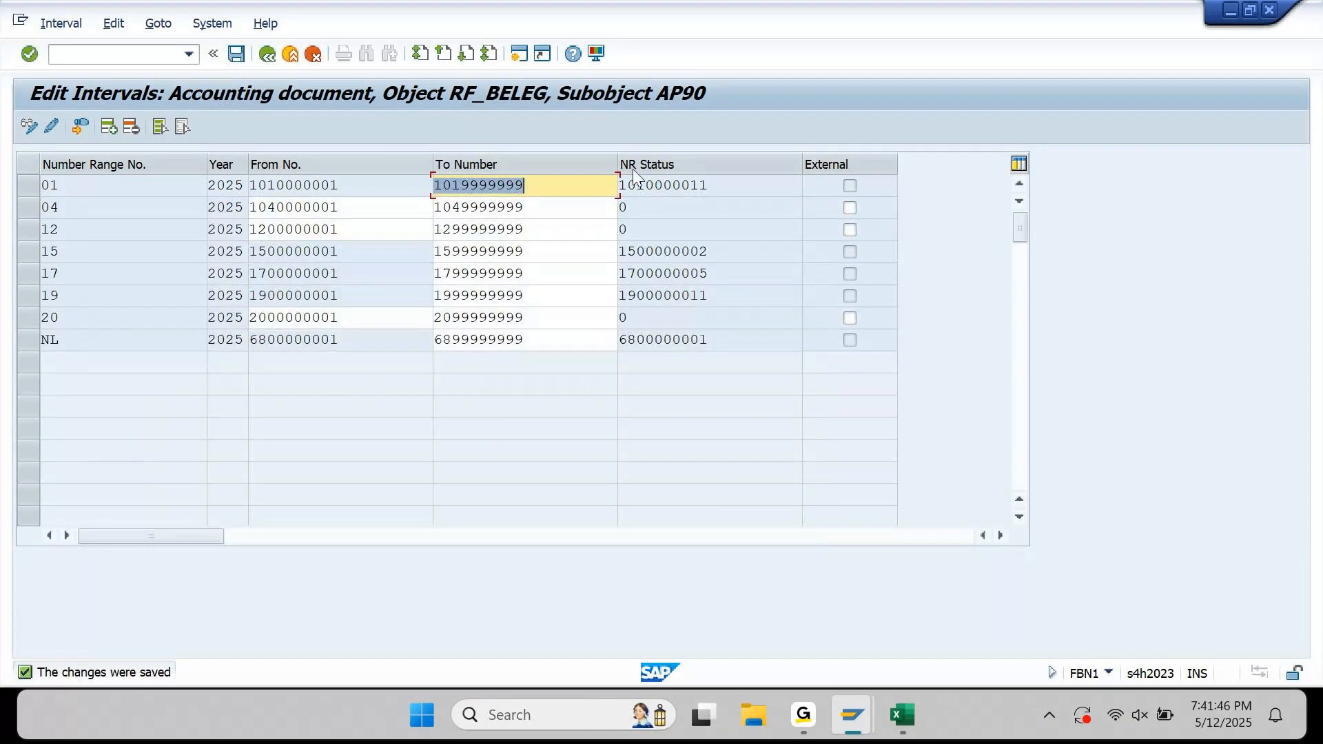
Leave the number range and document type maintenance and switch back to the F110 payment run session
left_click(291, 55)
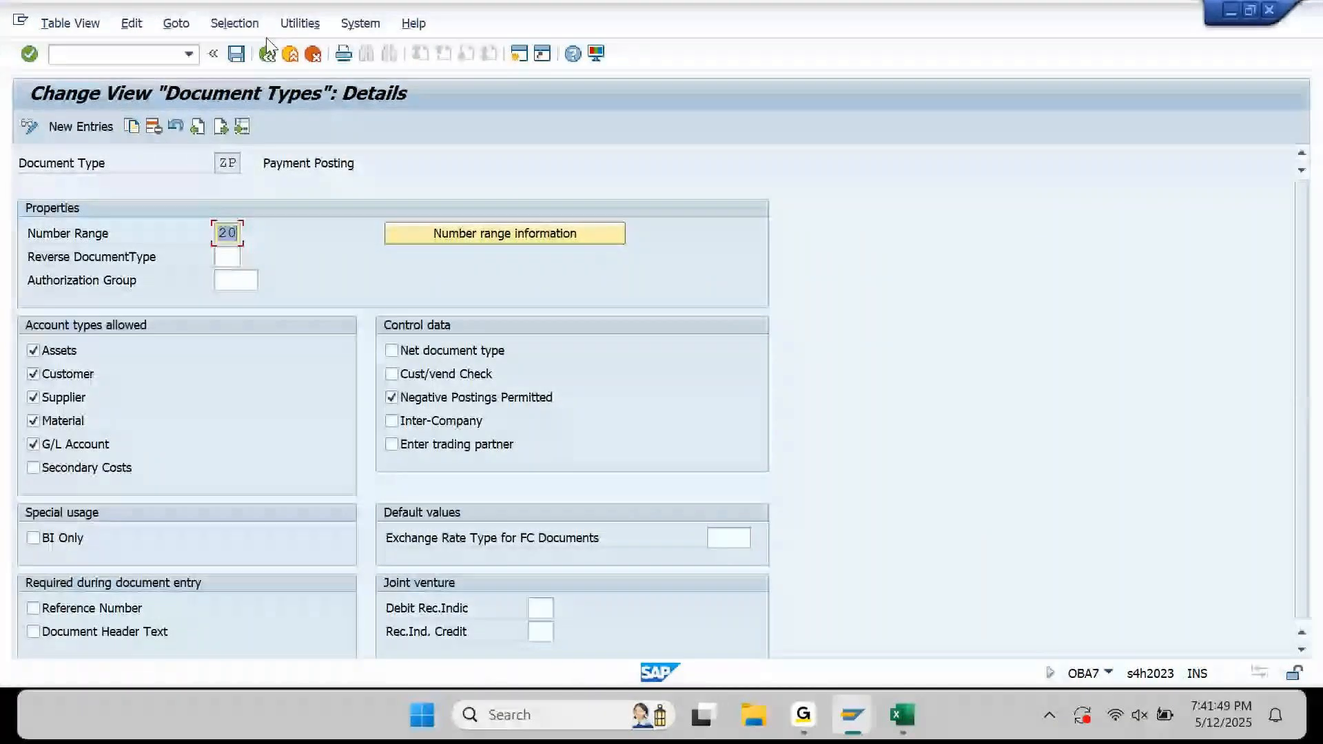
left_click(290, 53)
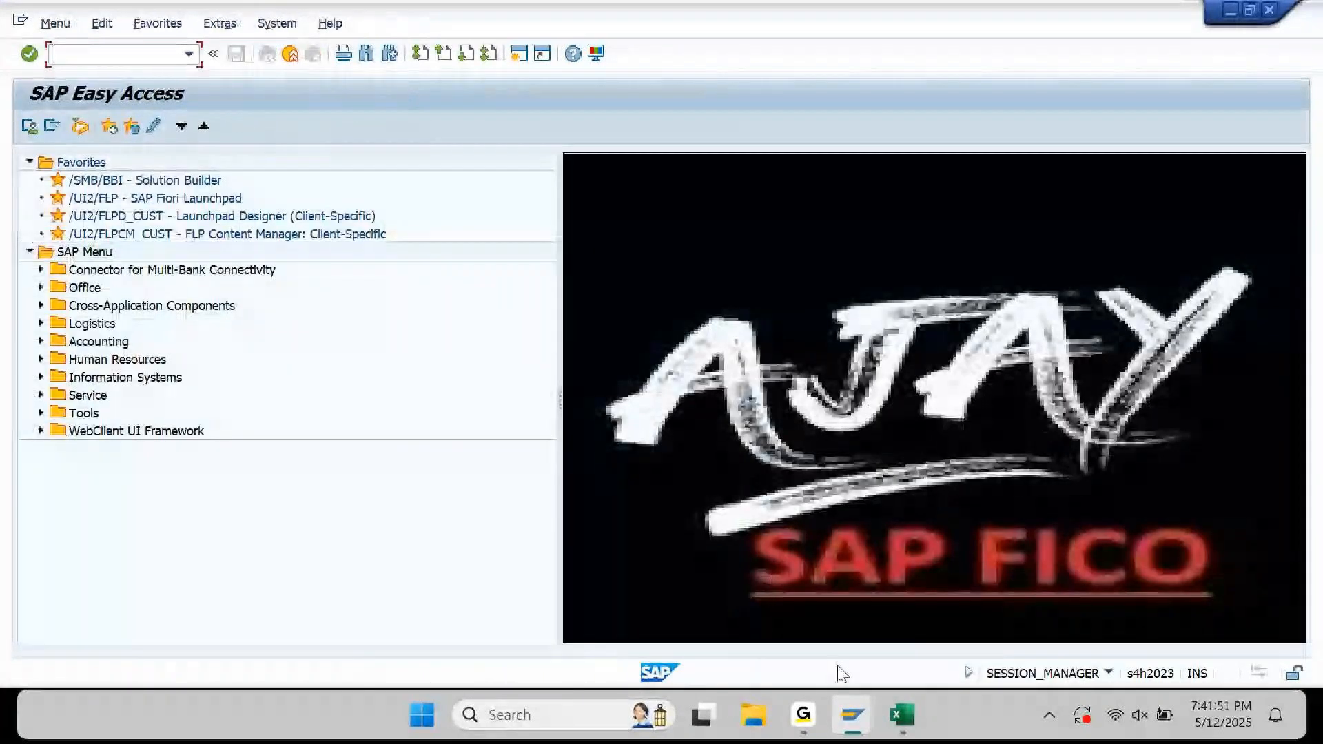
mouse_move(854, 714)
left_click(824, 627)
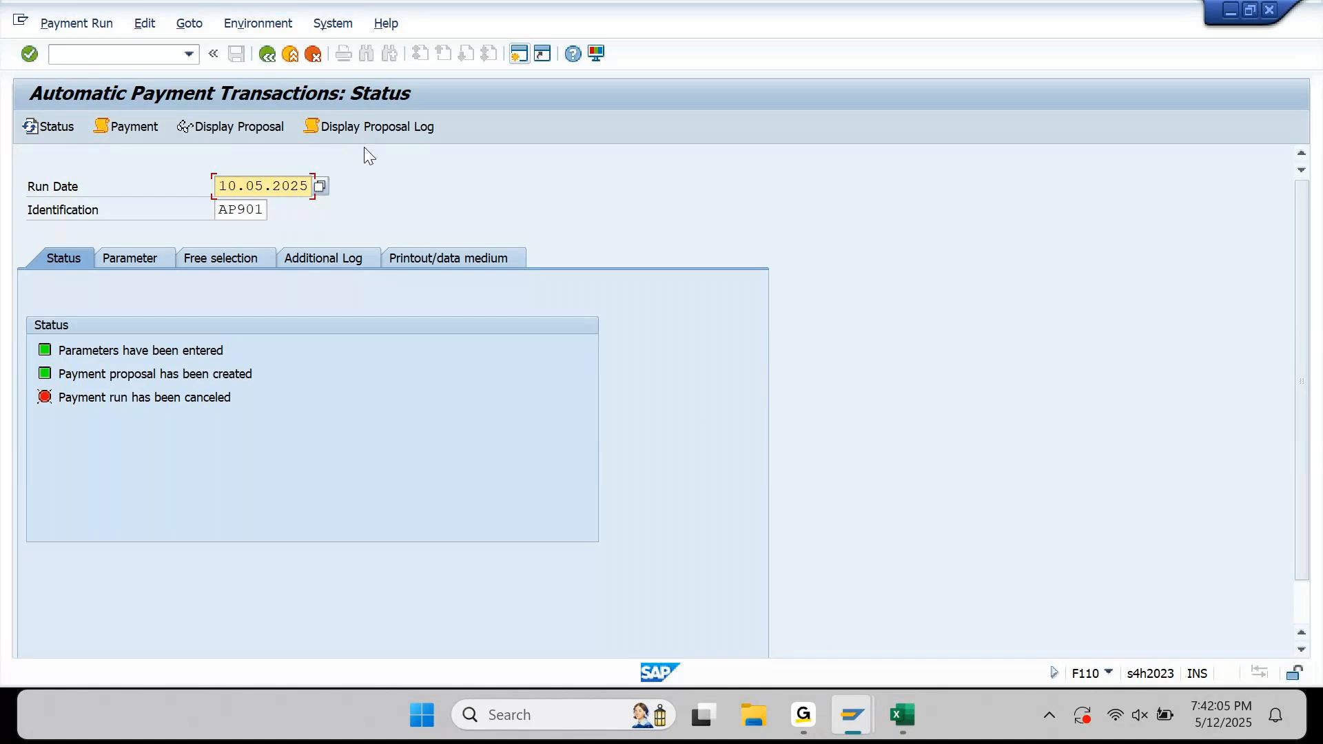
Delete the output of the canceled payment run AP901, agreeing to the payment data deletion
left_click(146, 25)
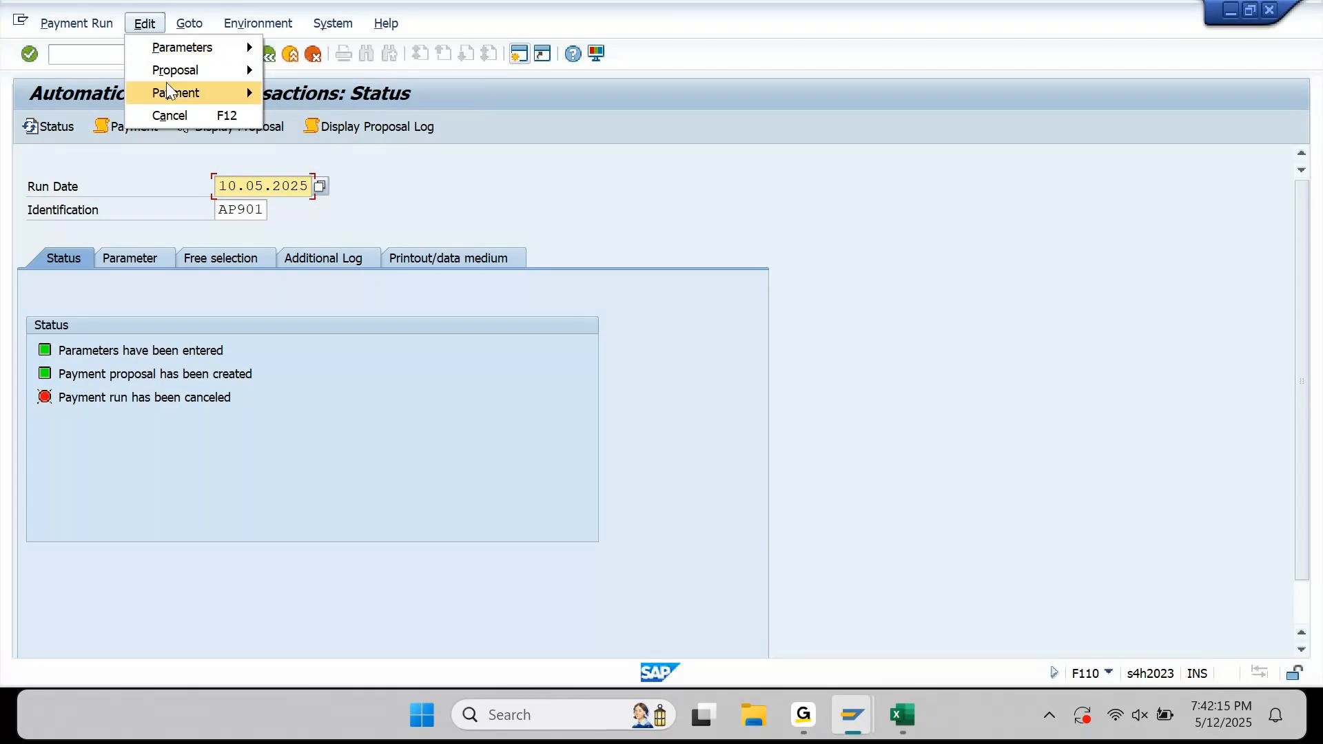
mouse_move(204, 86)
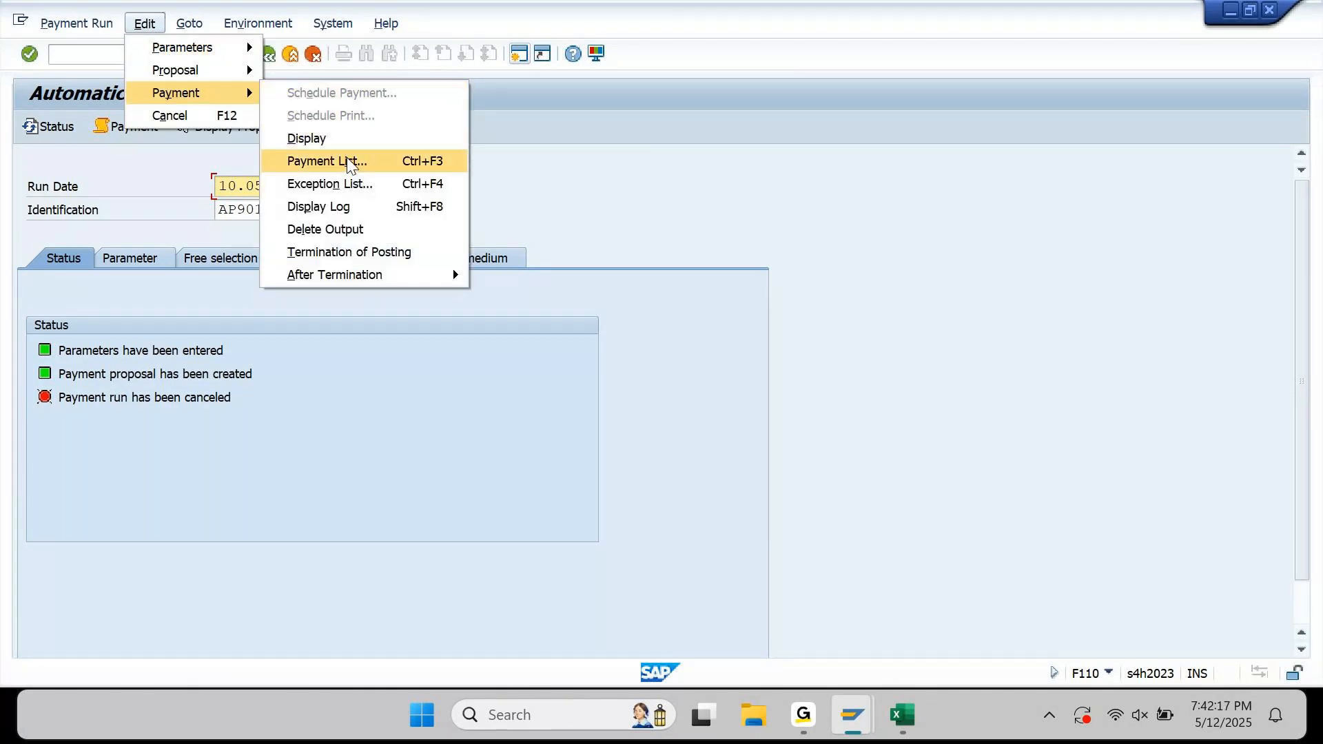
left_click(369, 229)
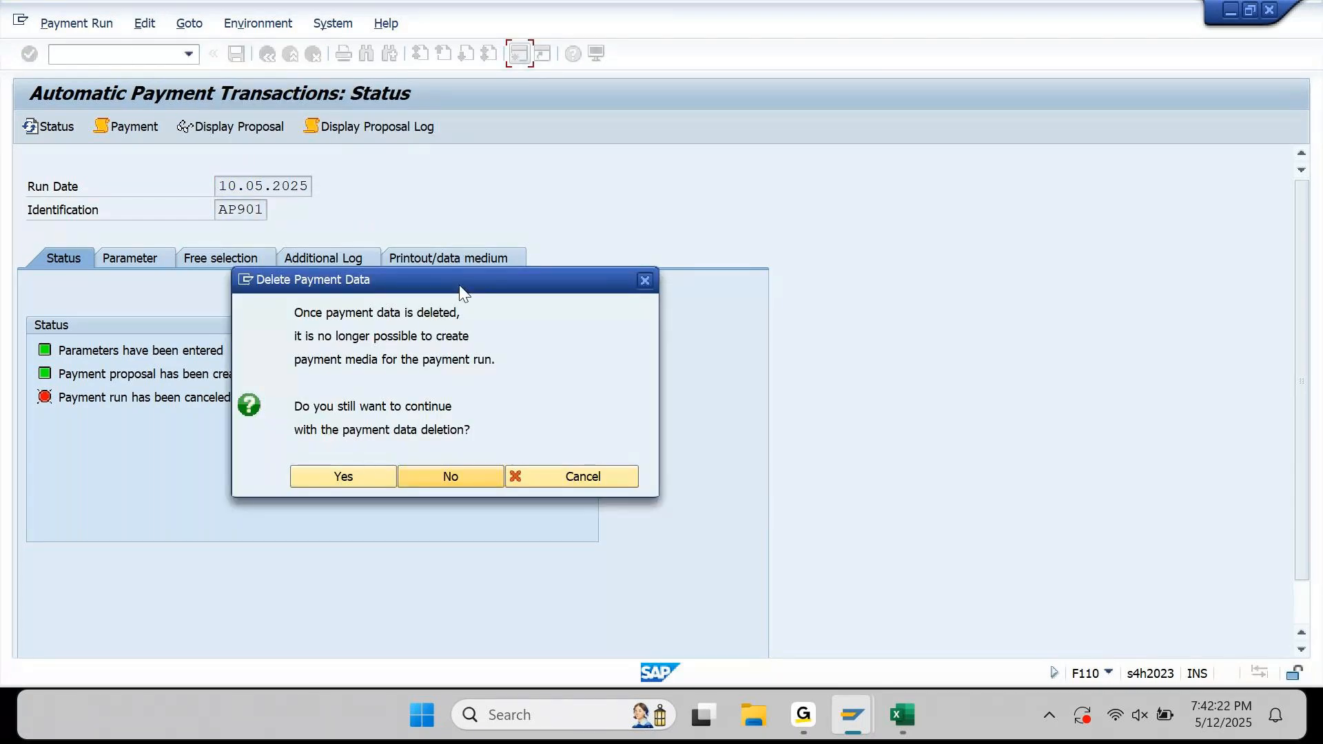
left_click_drag(462, 291, 717, 183)
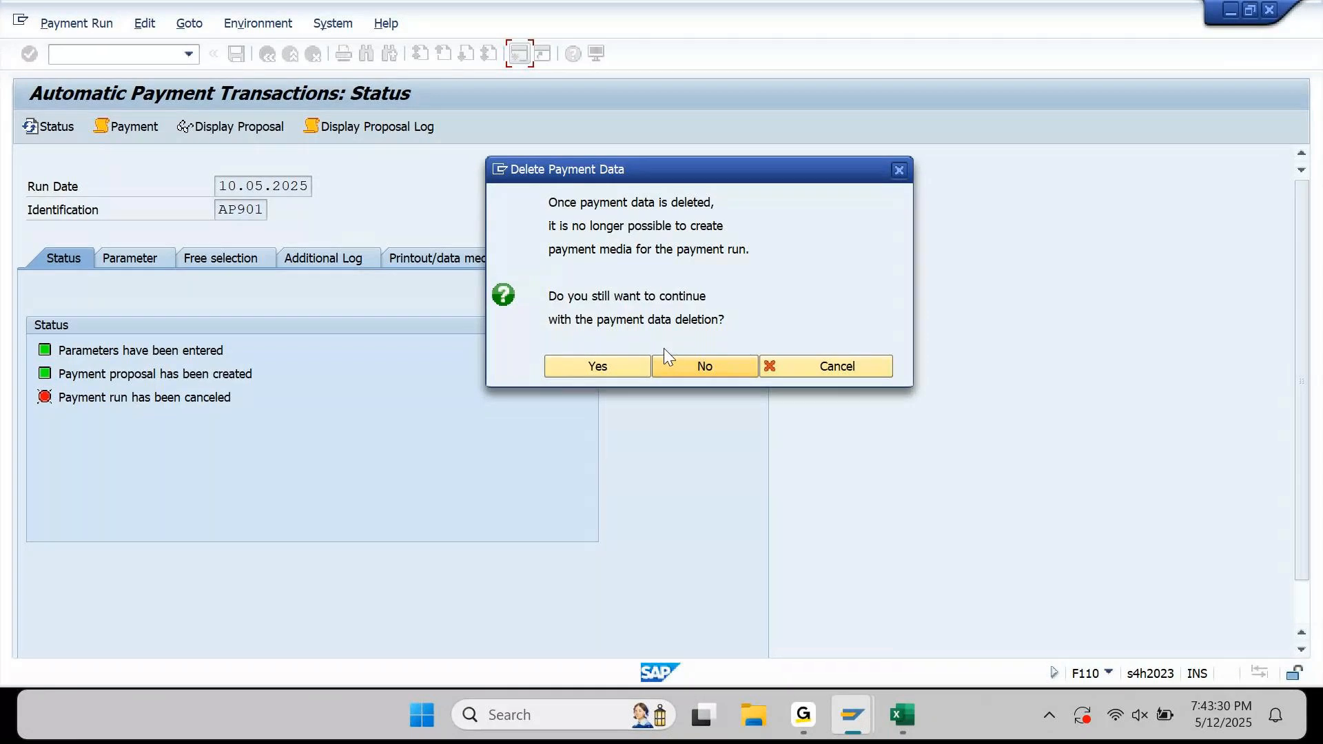
left_click(609, 364)
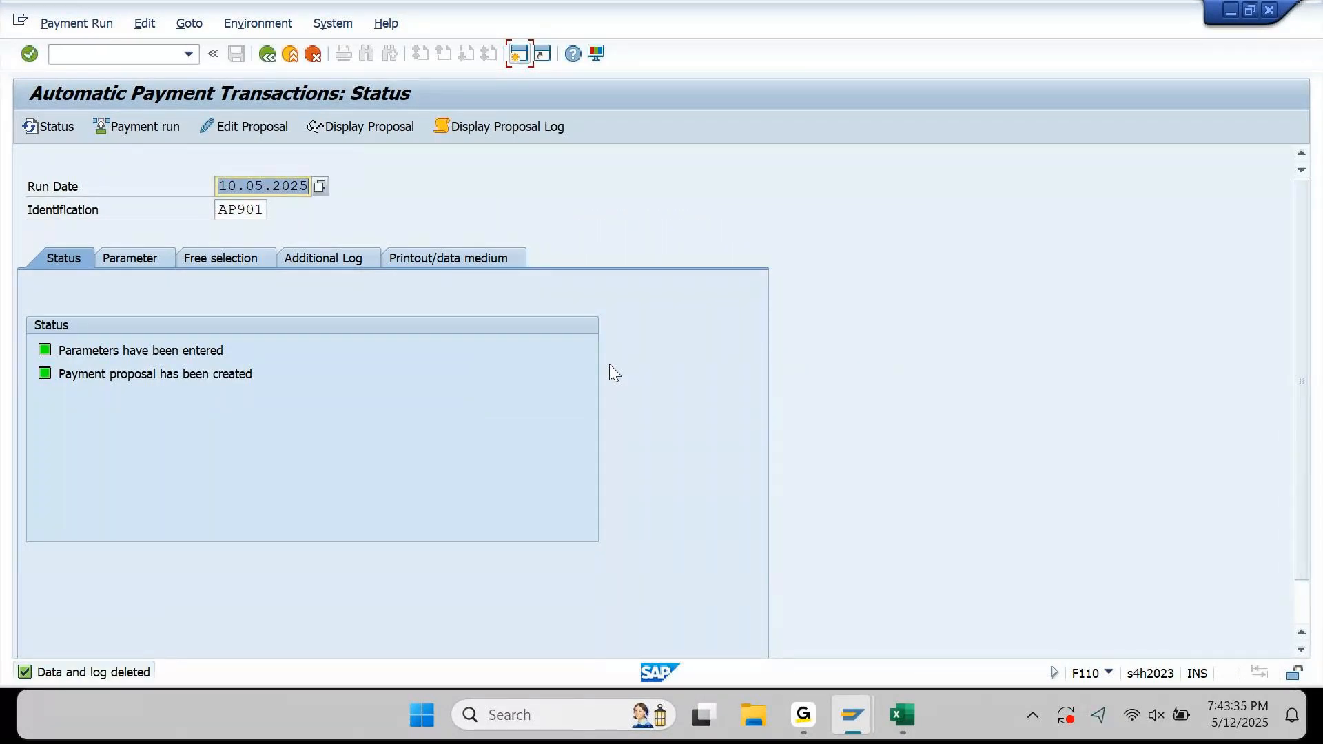
Reschedule the payment run AP901 to start immediately, accepting the past posting date, and refresh its status
left_click(279, 180)
left_click(172, 130)
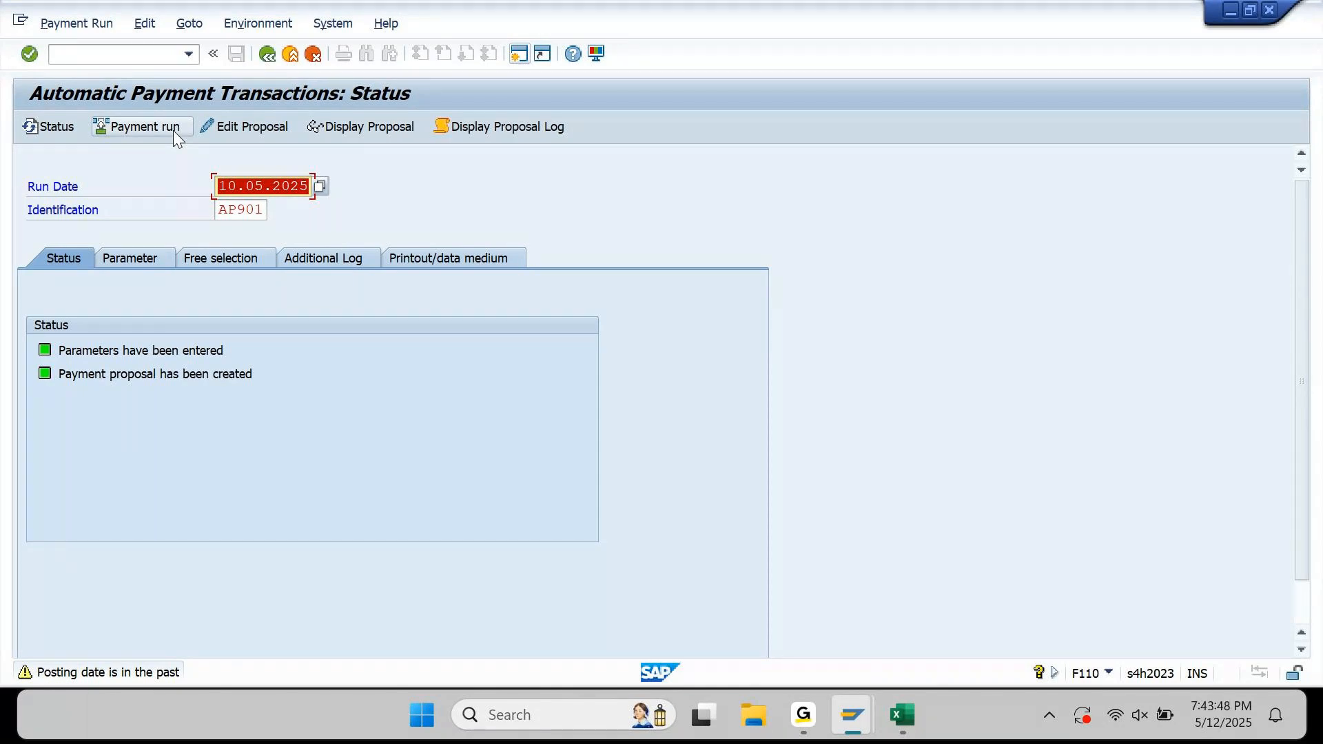
left_click(172, 130)
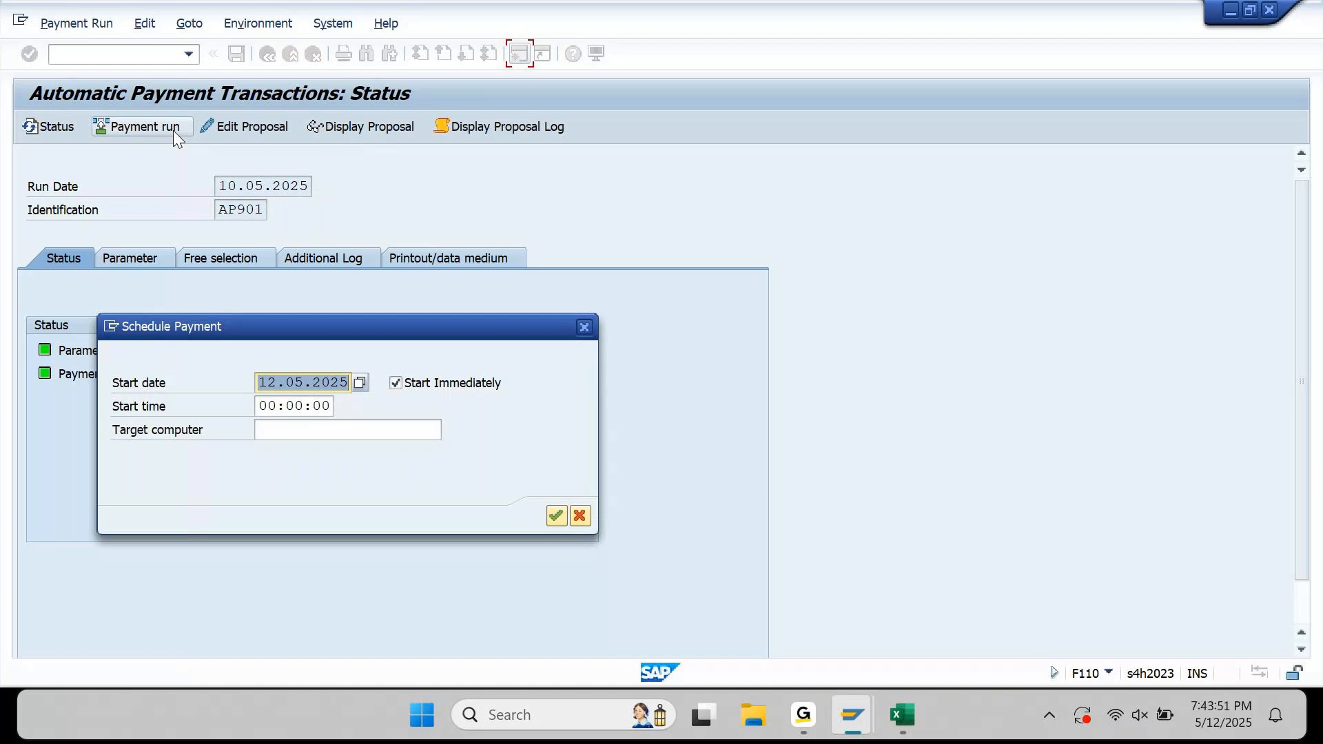
key("Return")
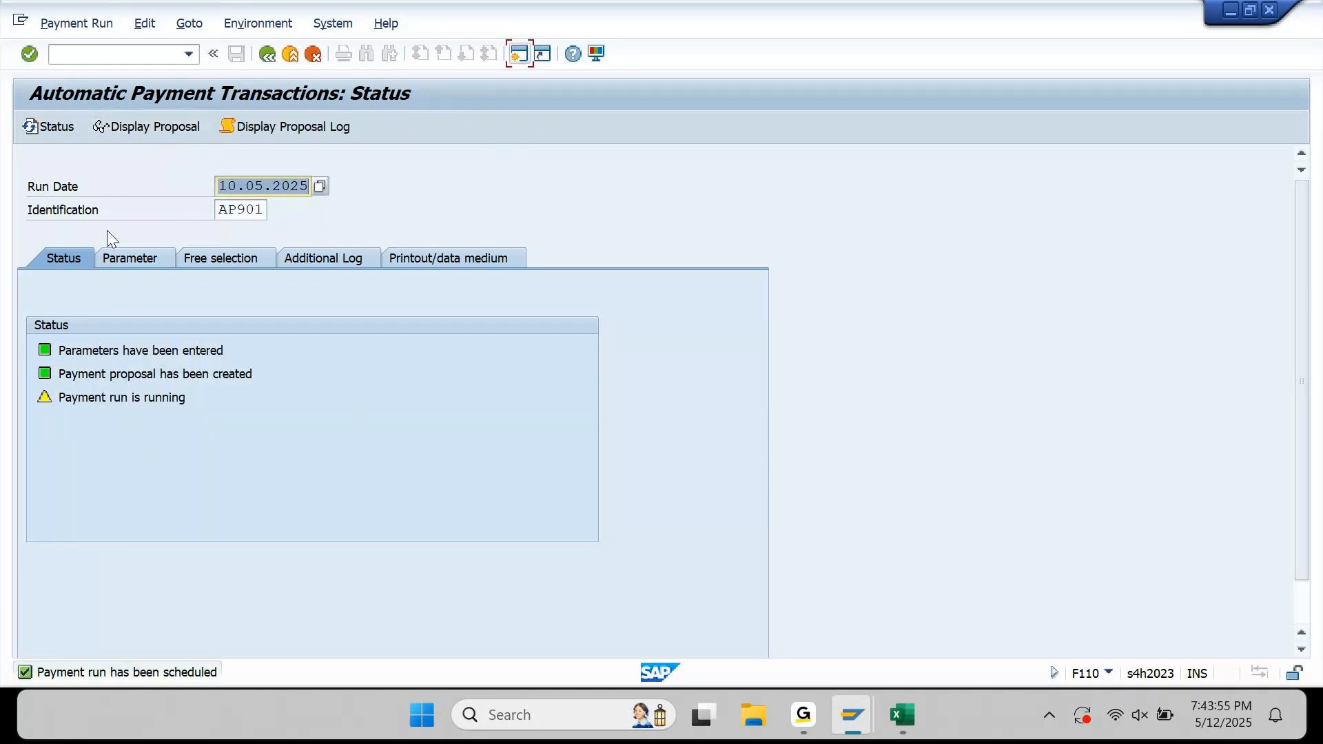
left_click(63, 131)
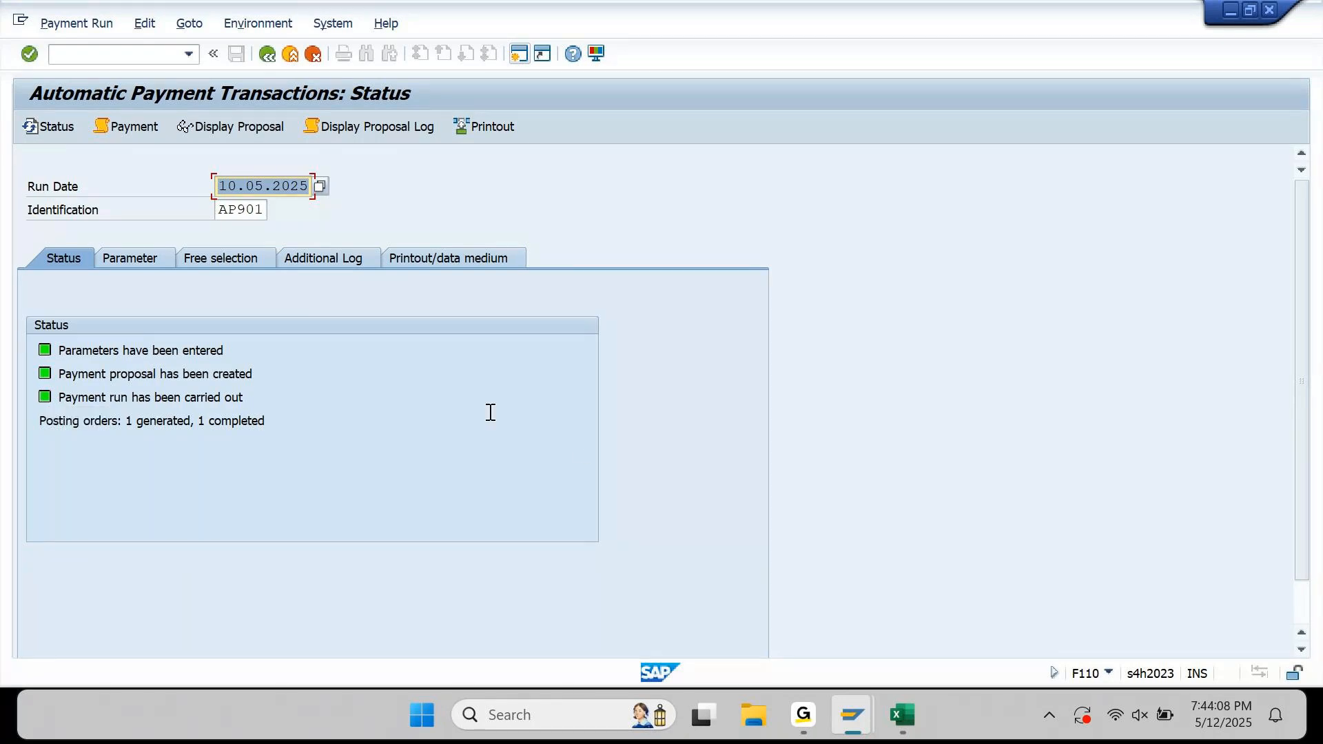
Review the run's posting orders and the posted document line in the payment job log, and return to the run status
left_click_drag(127, 422, 143, 423)
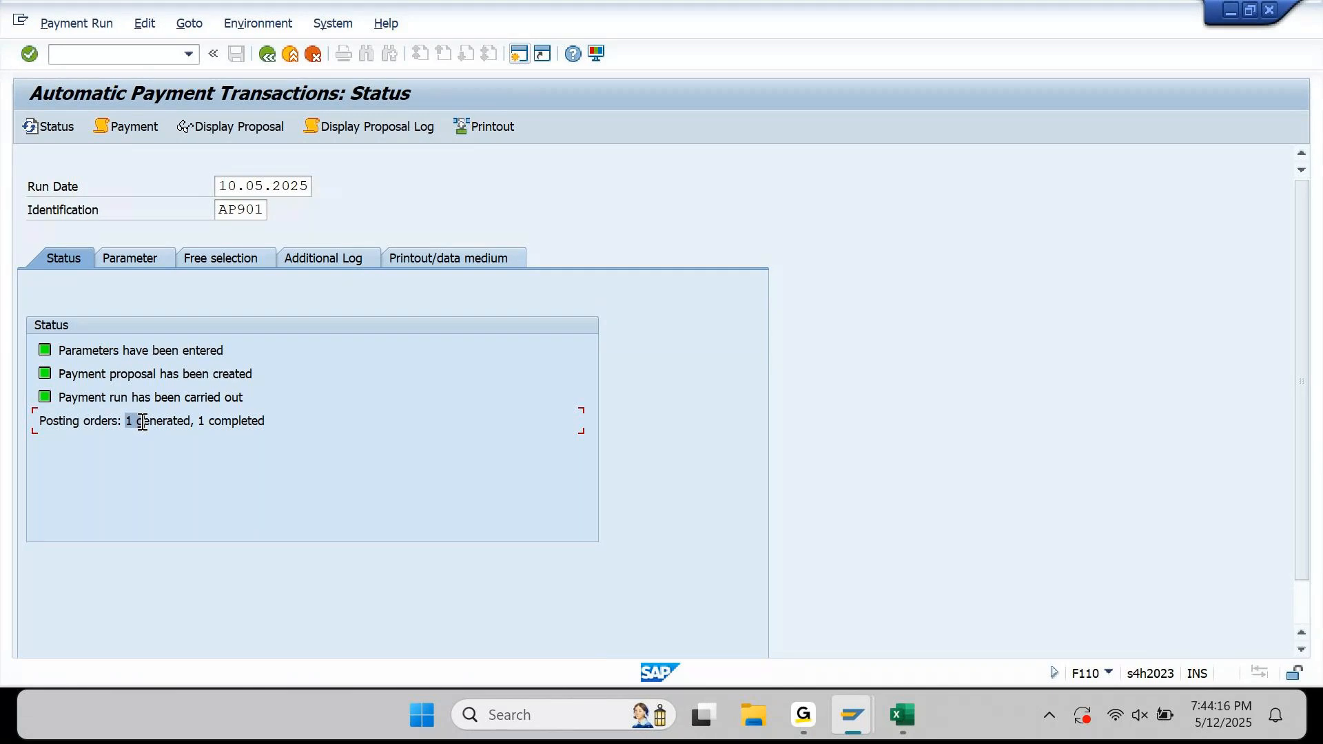
left_click_drag(268, 420, 136, 434)
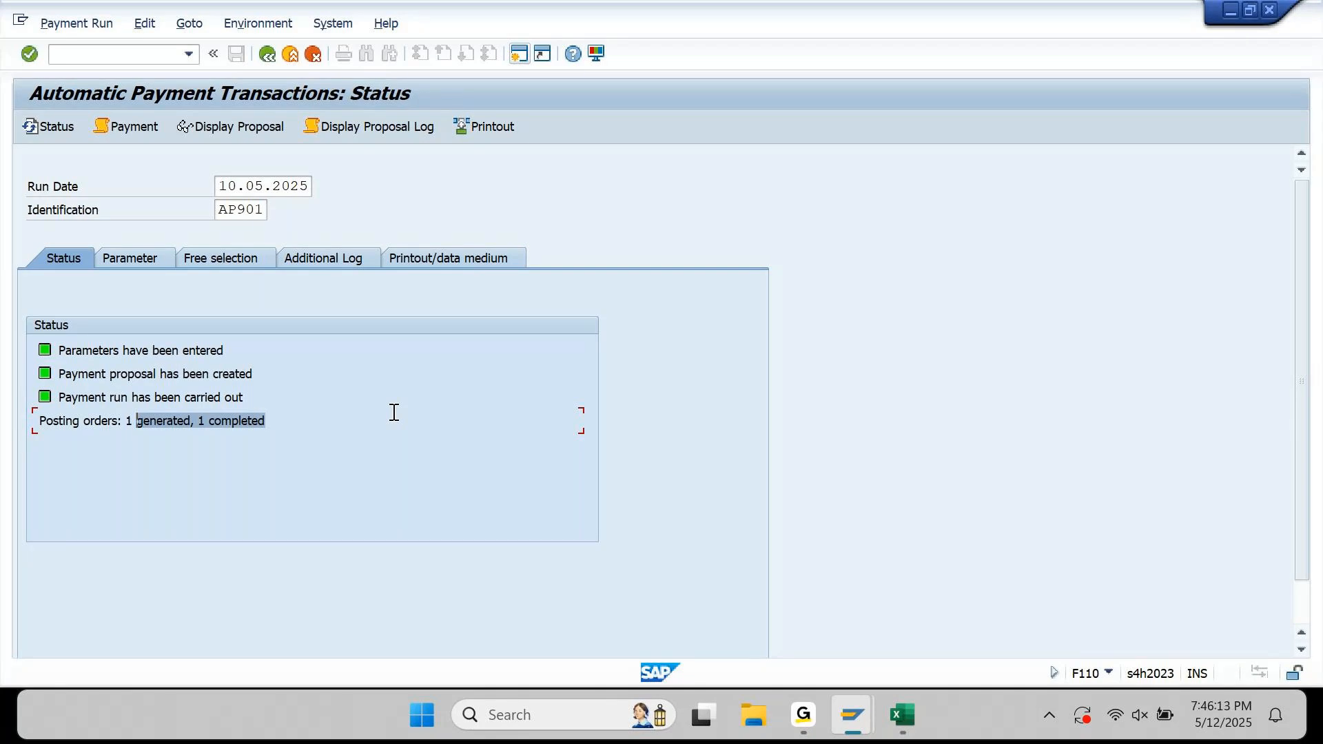
left_click(147, 130)
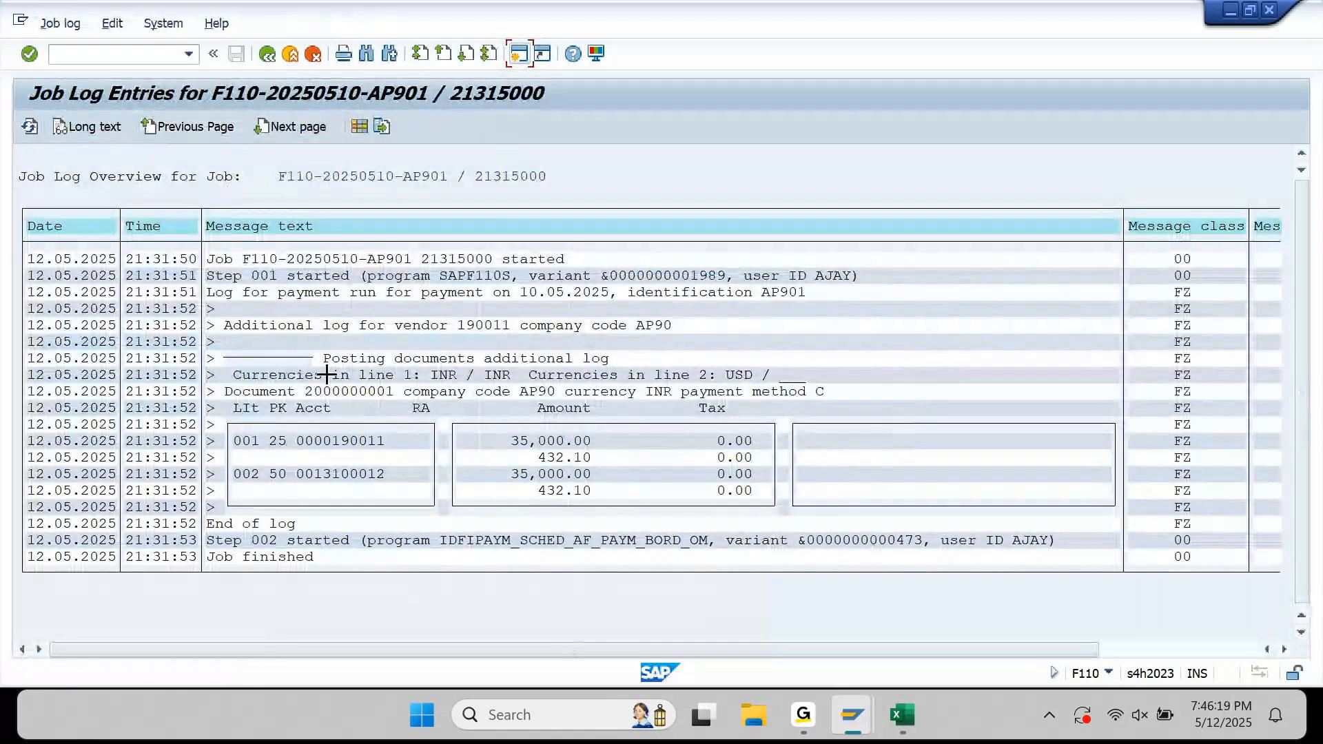
key("ctrl+y")
left_click_drag(224, 392, 861, 392)
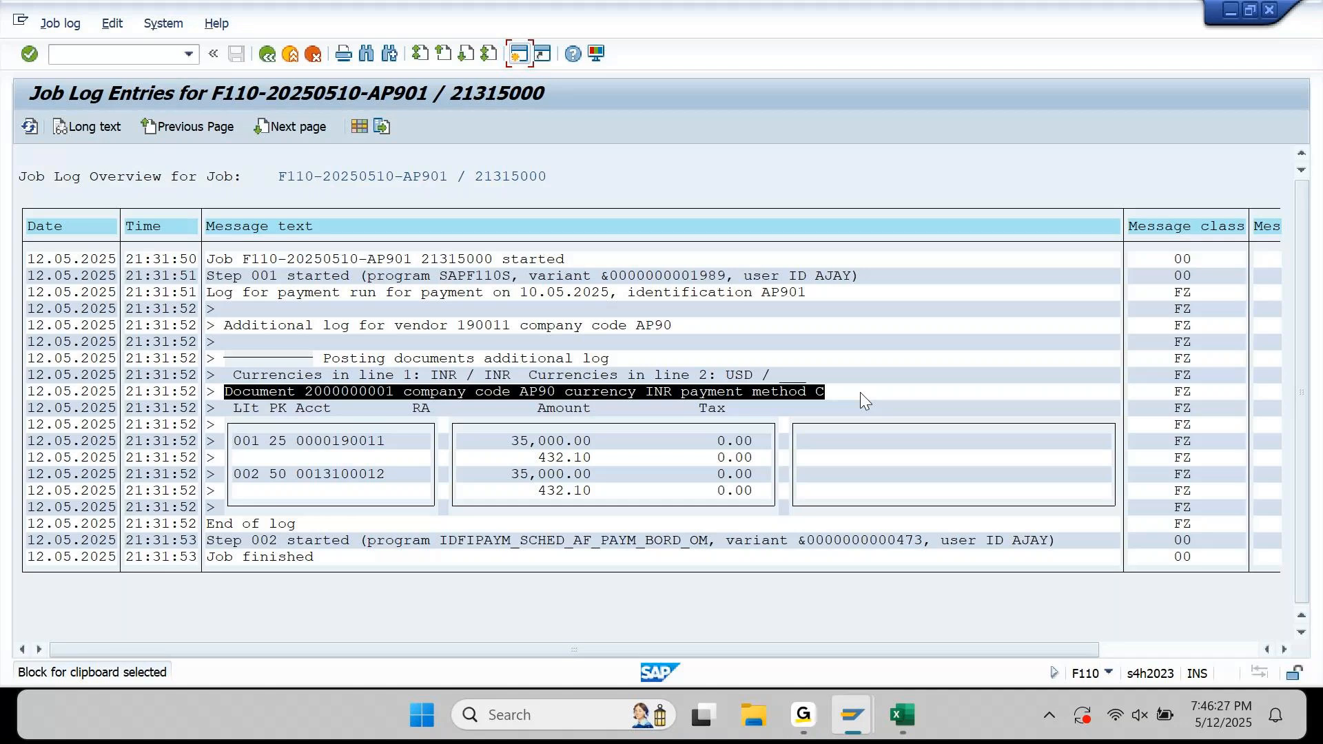
left_click(268, 61)
Switch to the SAP Easy Access session and open transaction FB03
left_click(853, 714)
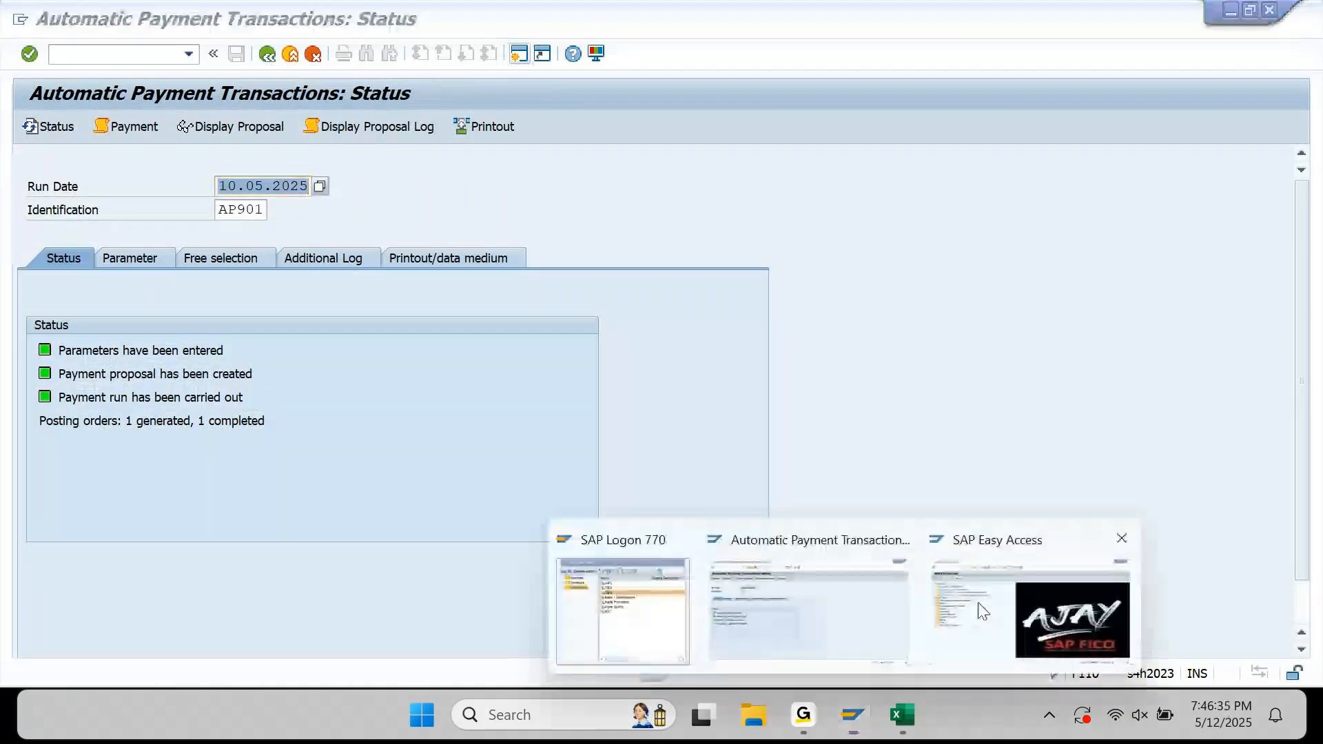
left_click(983, 611)
type("FB03")
key("Return")
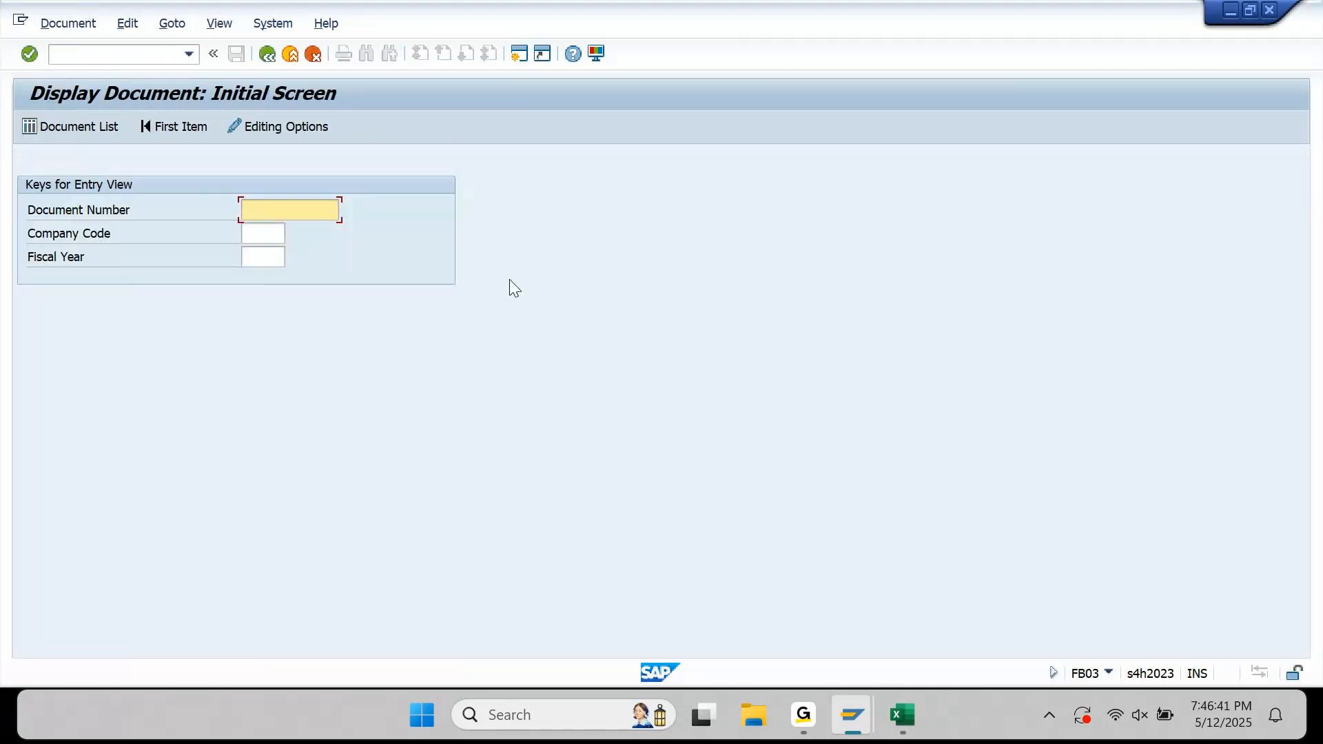
type("2000000005")
key("BackSpace")
type("1")
key("Tab")
type("AP90")
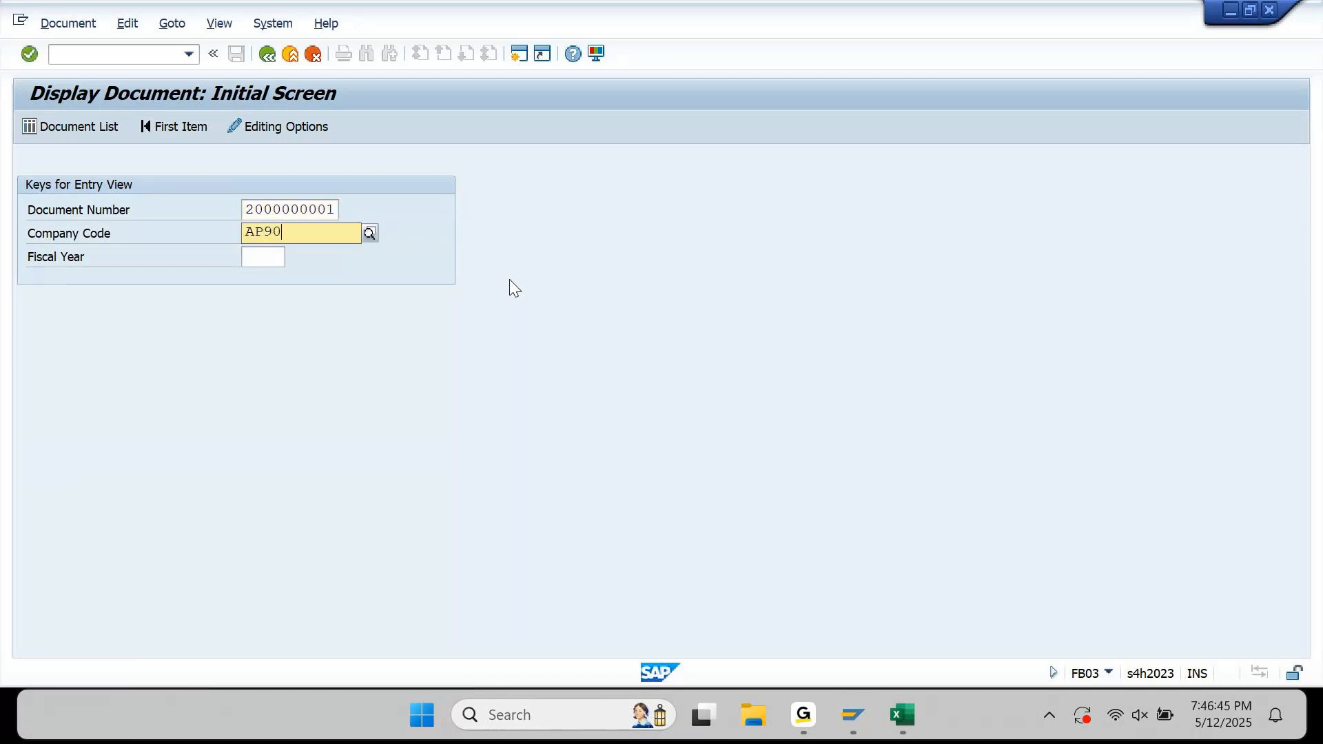
key("Tab")
type("2025")
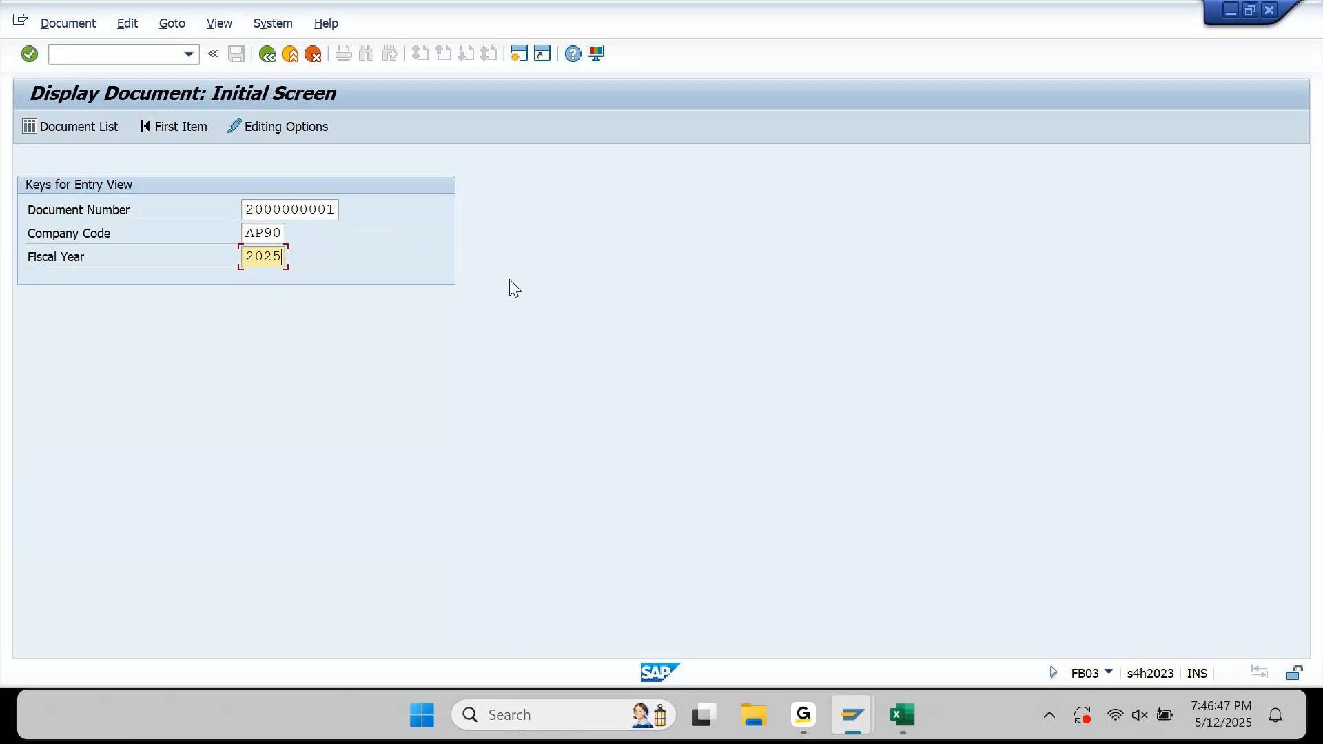
key("Return")
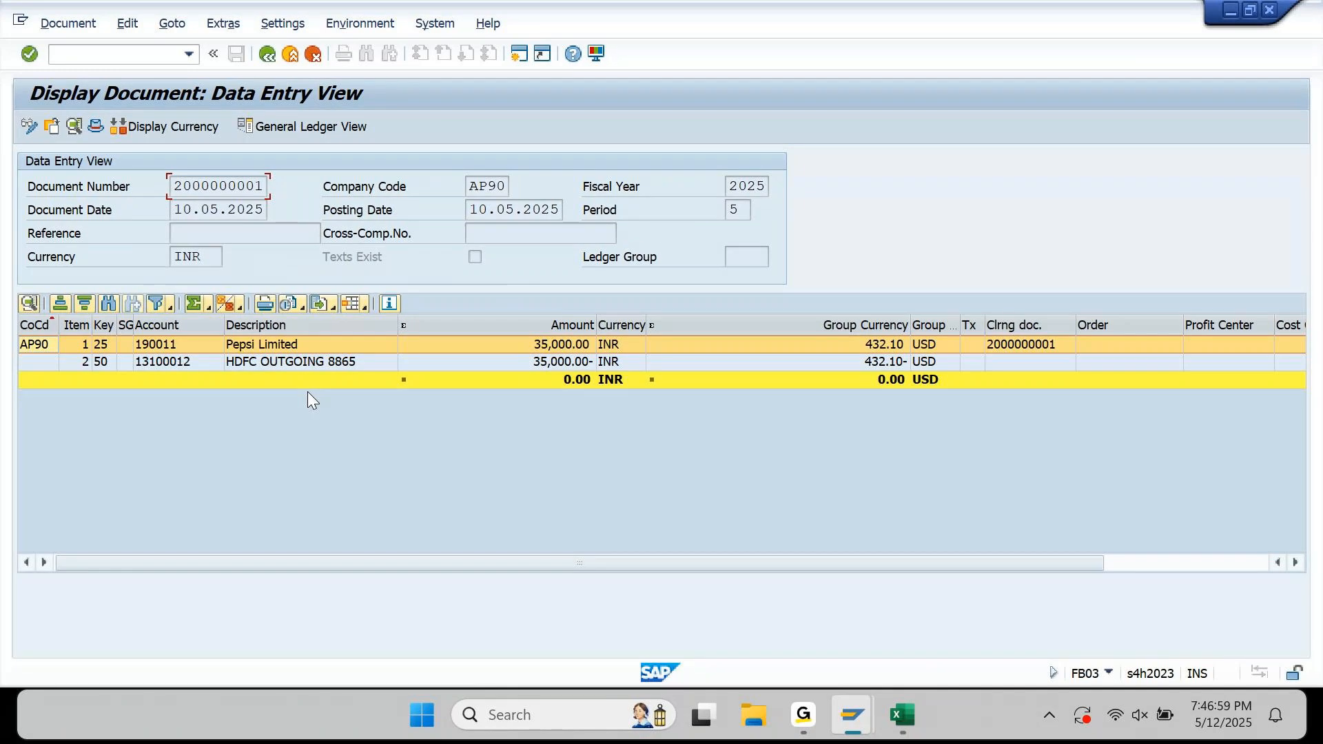
left_click(1006, 324)
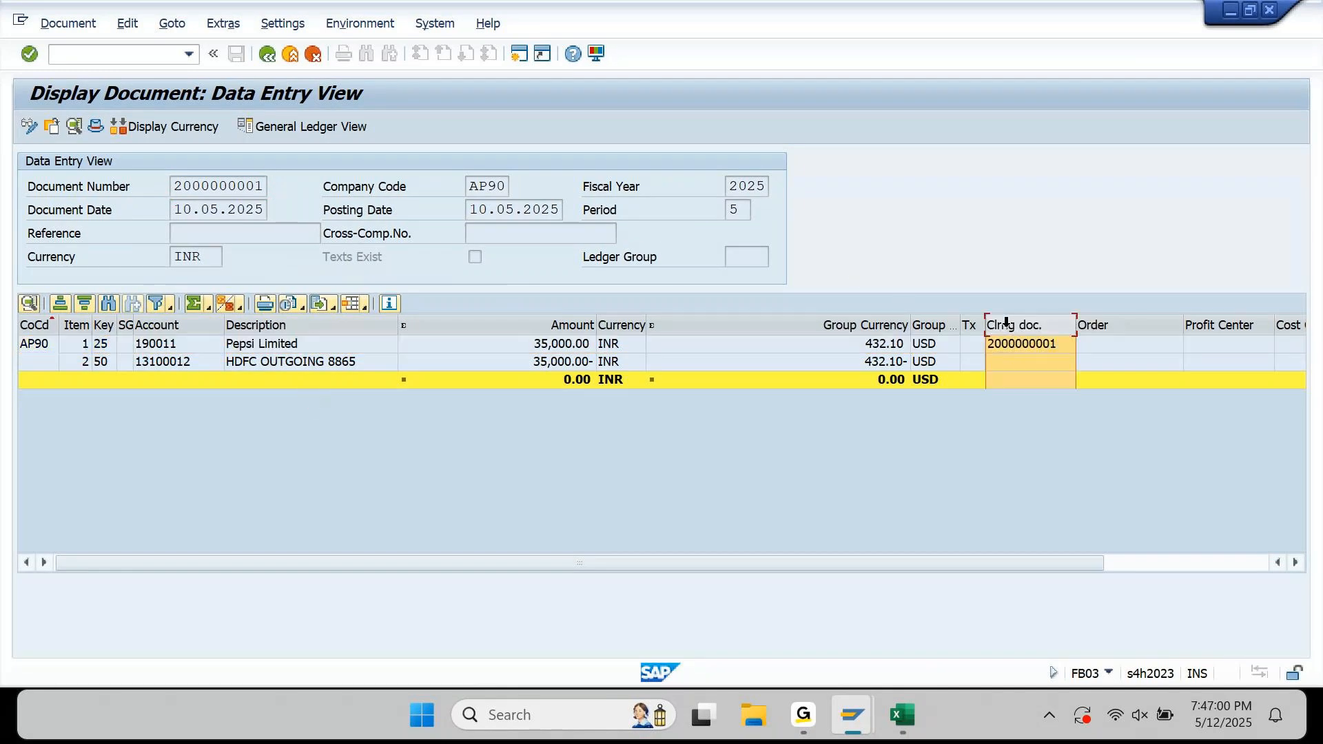
left_click(1016, 347)
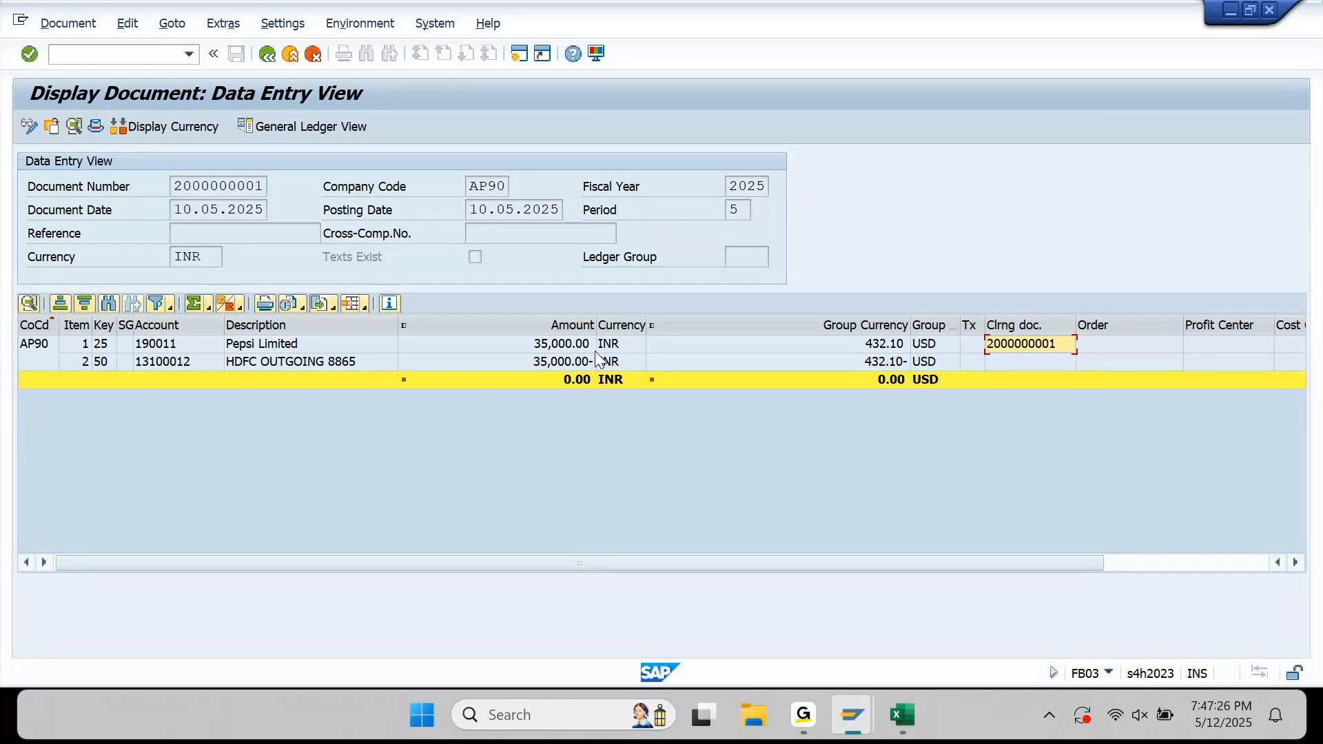
Examine the payment usage of the document, comparing the cleared invoice and payment line items, and return to the data entry view
left_click(392, 29)
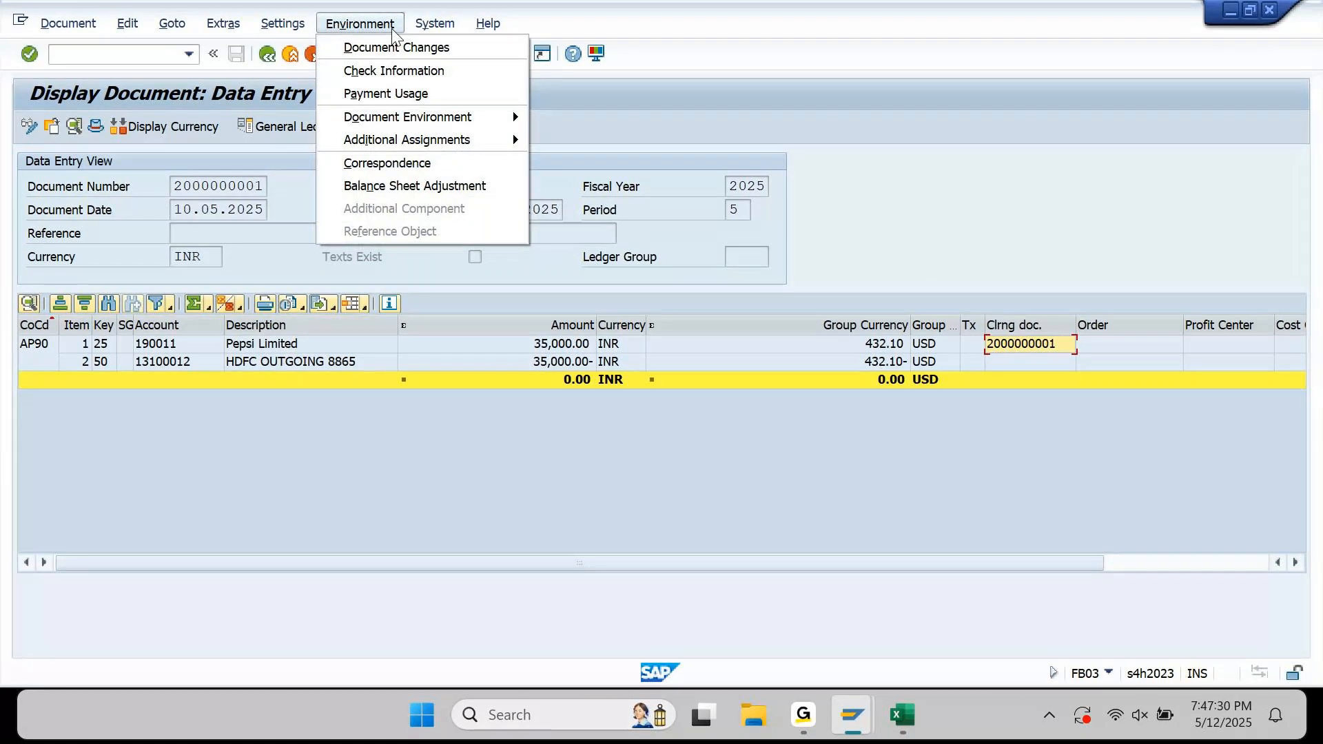
left_click(407, 97)
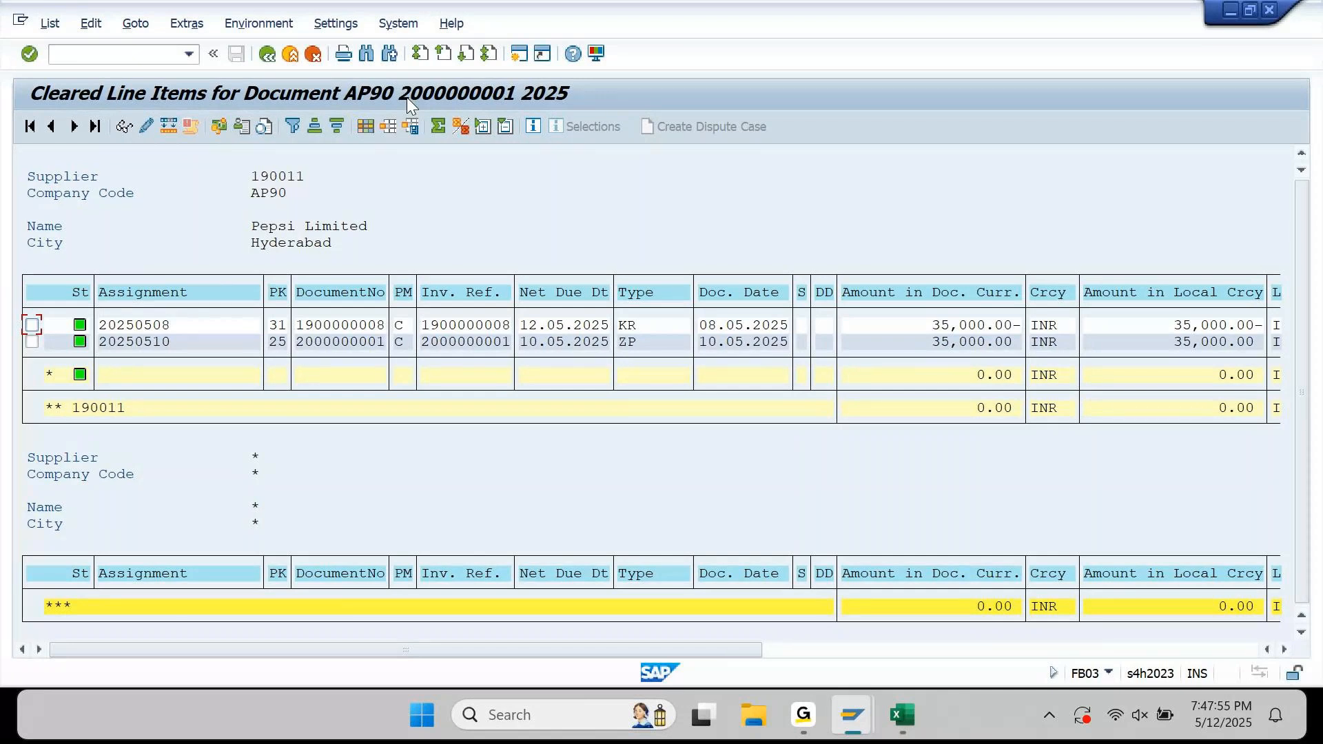
left_click(1003, 409)
left_click(628, 343)
left_click(1007, 350)
left_click(639, 329)
left_click(345, 327)
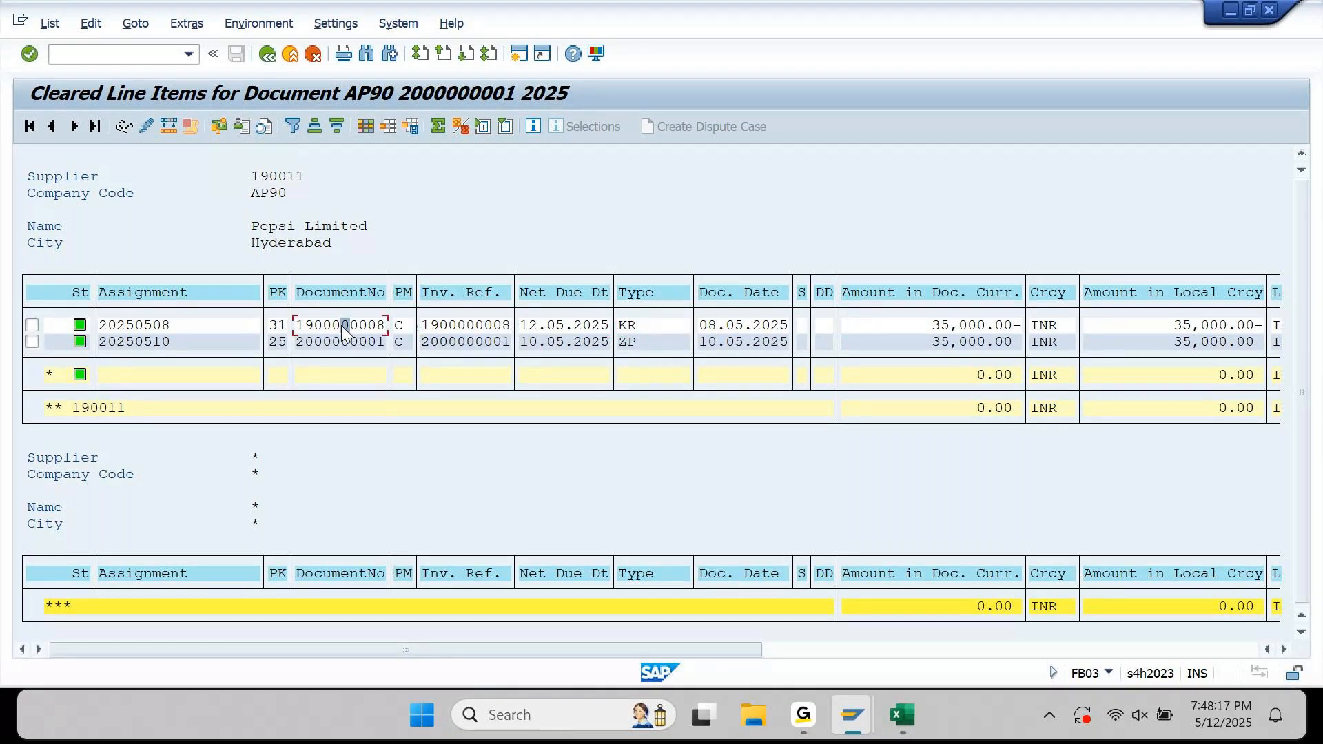
double_click(274, 326)
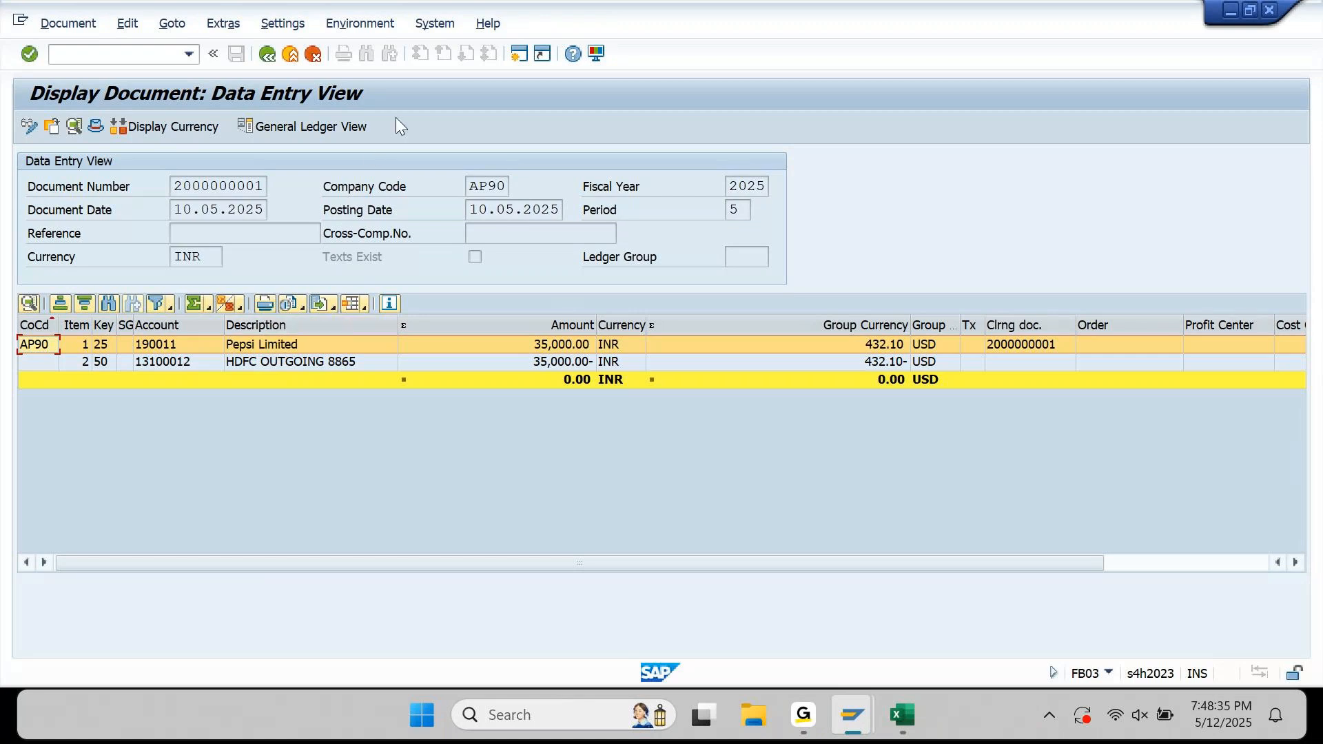
left_click(381, 27)
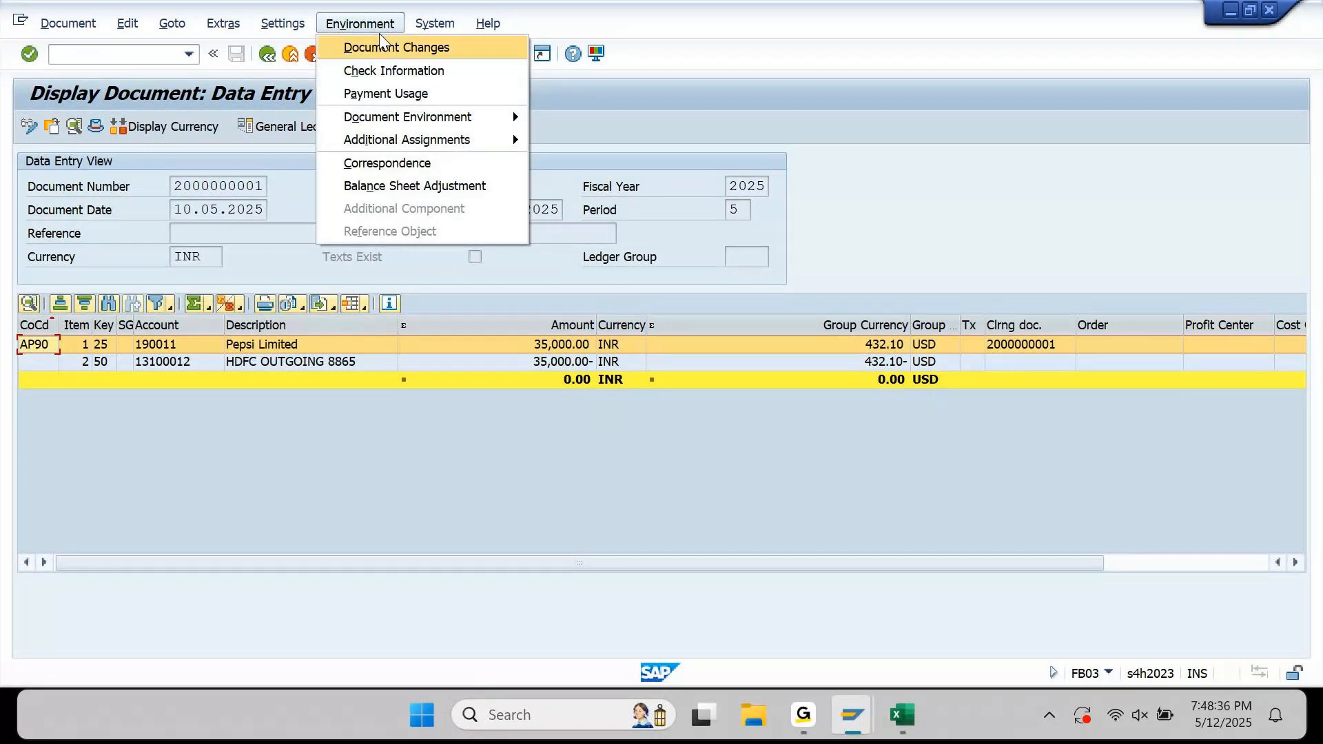
left_click(134, 54)
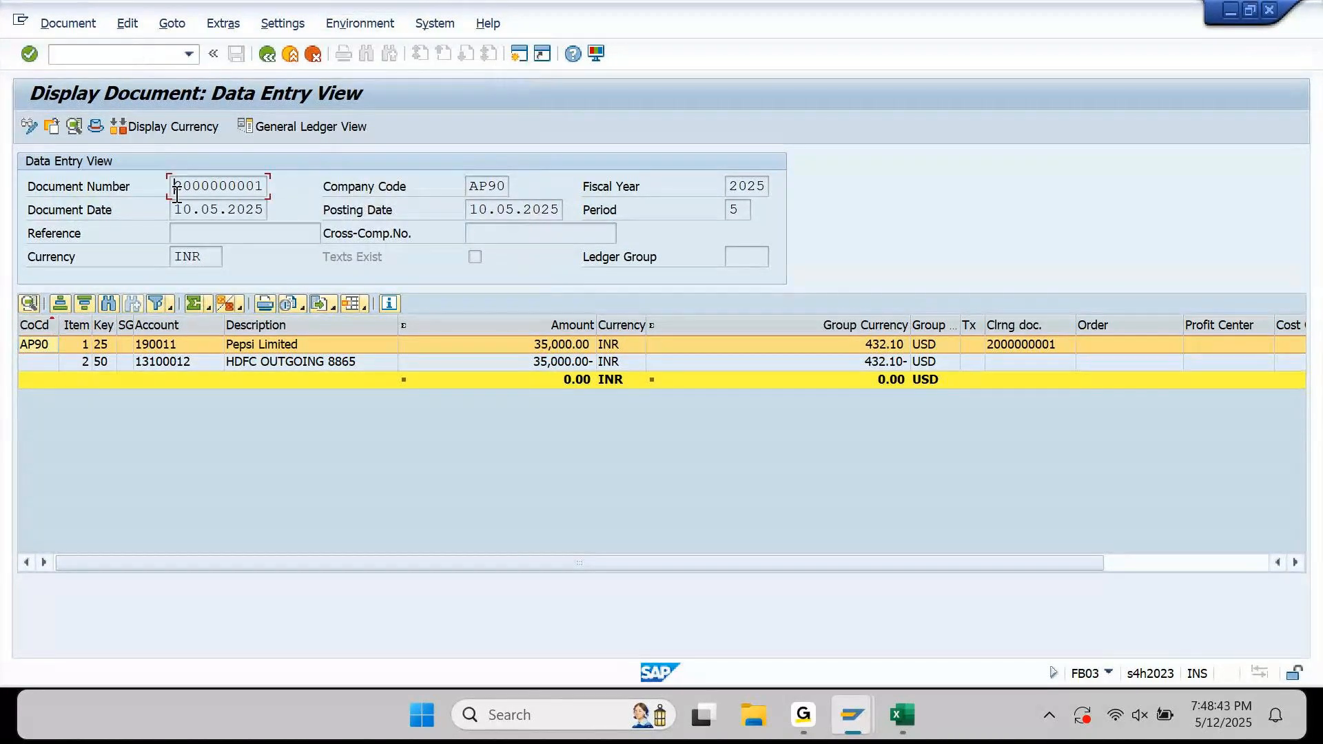
Copy the payment document's number and leave the document display for the SAP Easy Access screen
left_click_drag(176, 193, 293, 227)
key("ctrl+c")
left_click(151, 59)
type("/n")
key("Return")
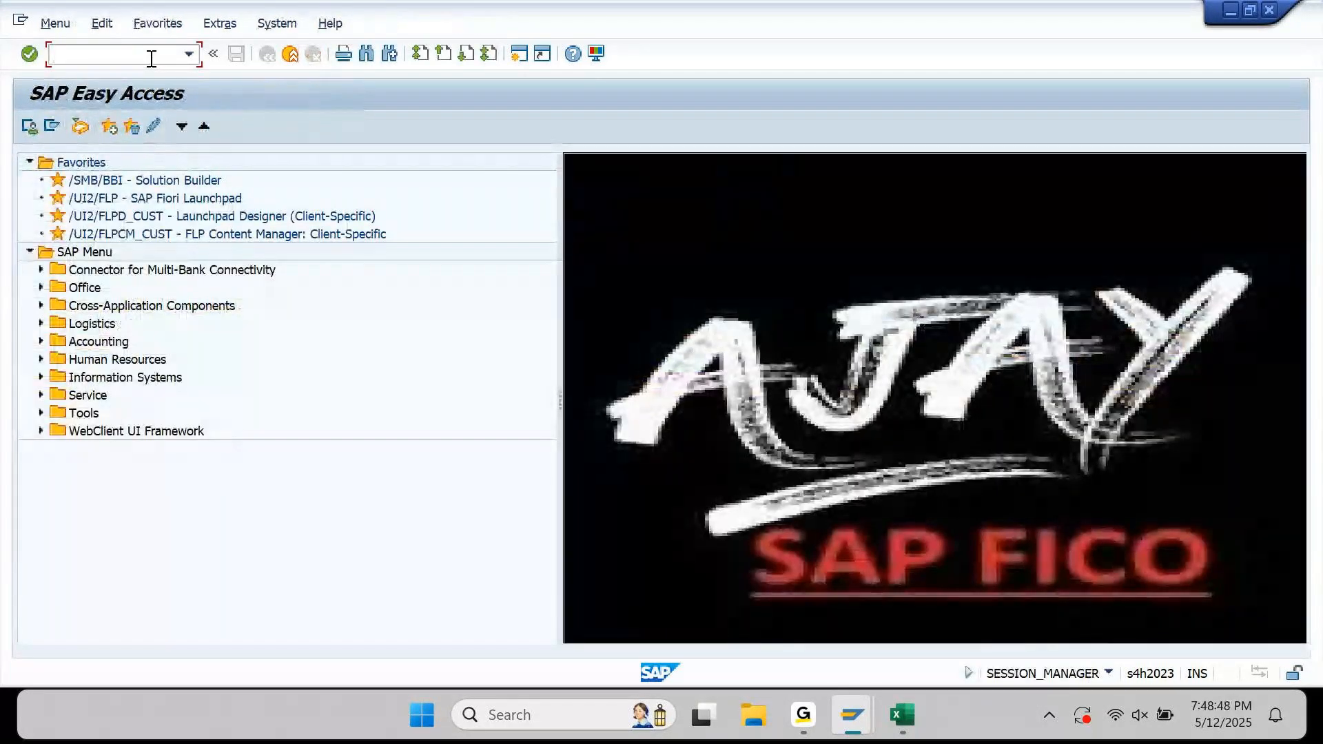
Open transaction FBL1N for the vendor line item display
type("FBL1")
key("Return")
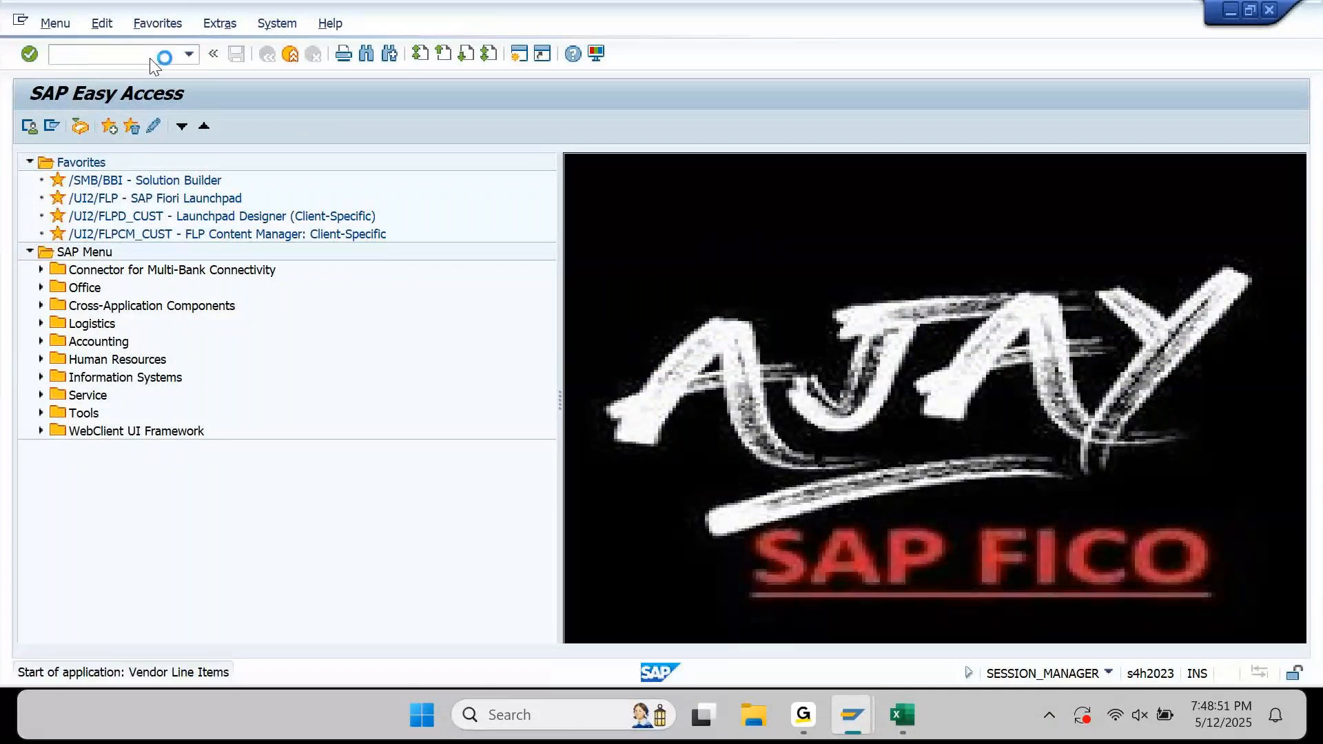
key("Down")
key("Down")
key("Return")
key("Return")
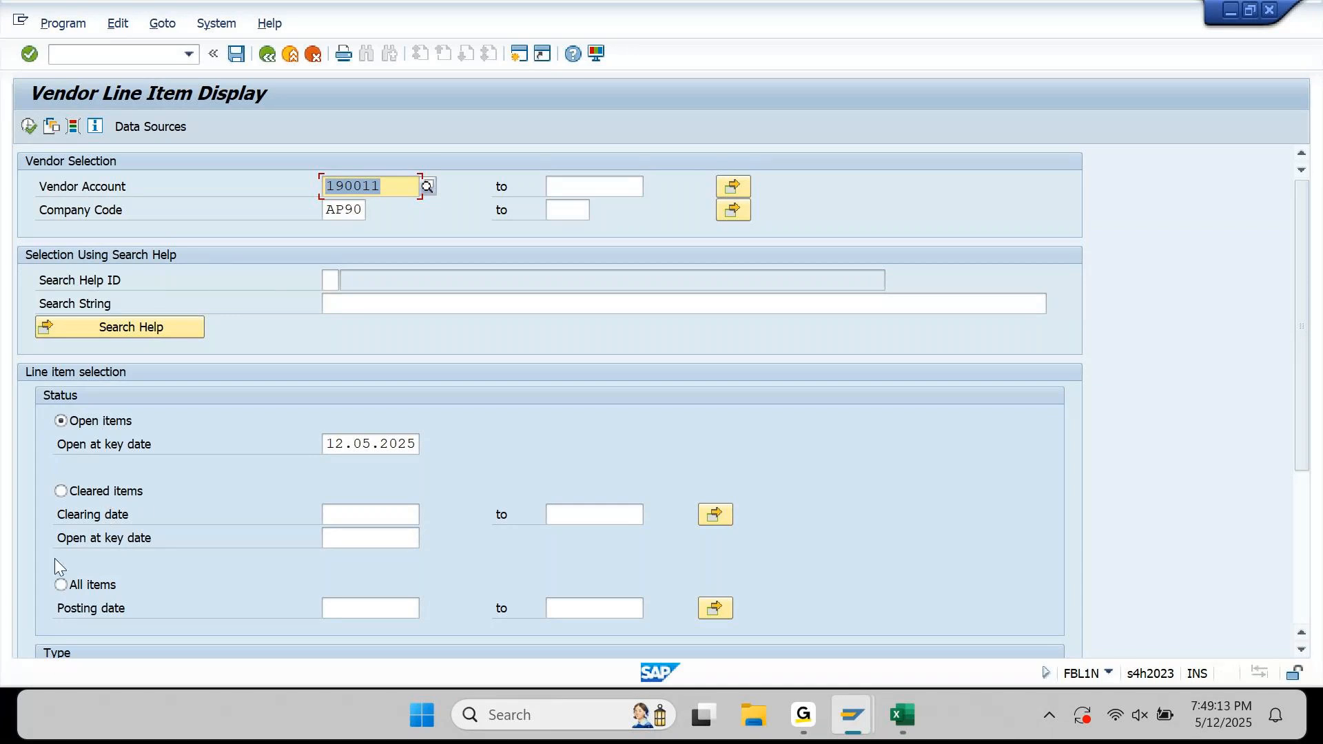
List the vendor's cleared items in company code AP90 without a clearing date restriction and examine the clearing document column
left_click(60, 492)
left_click(406, 514)
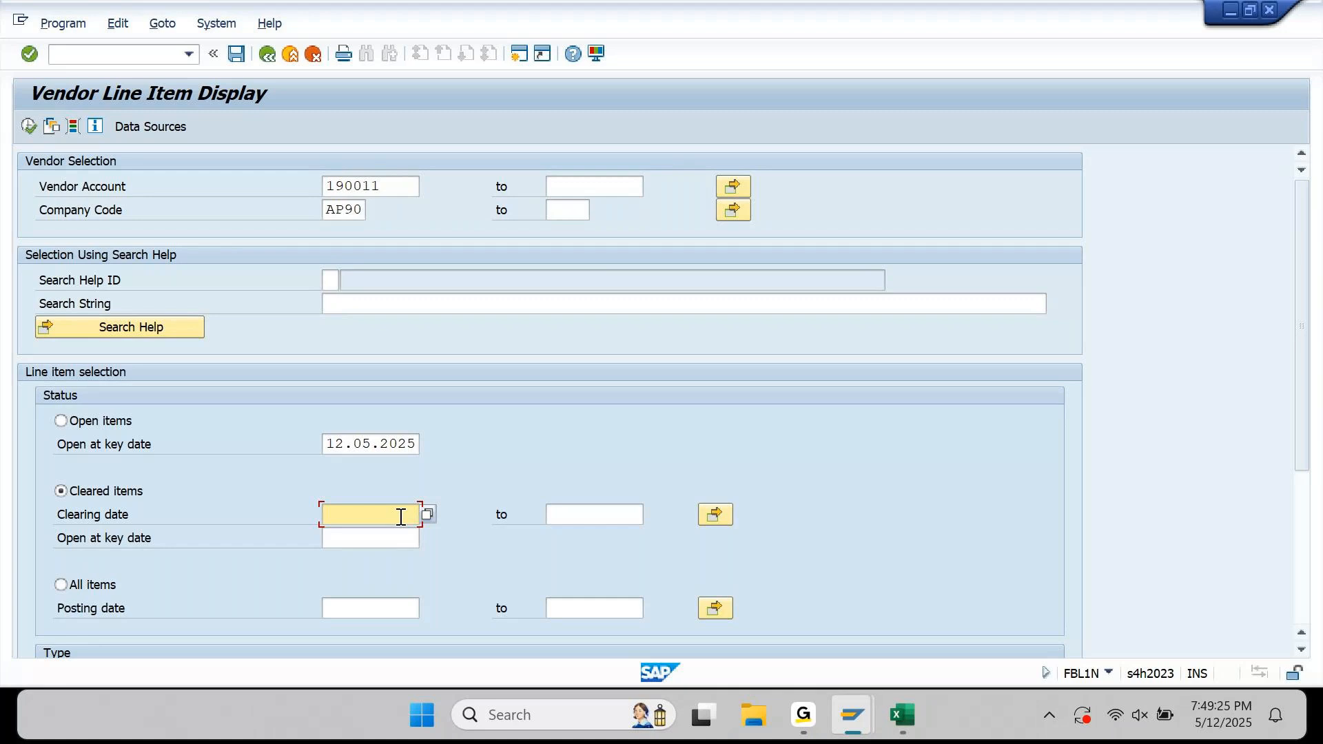
left_click(28, 126)
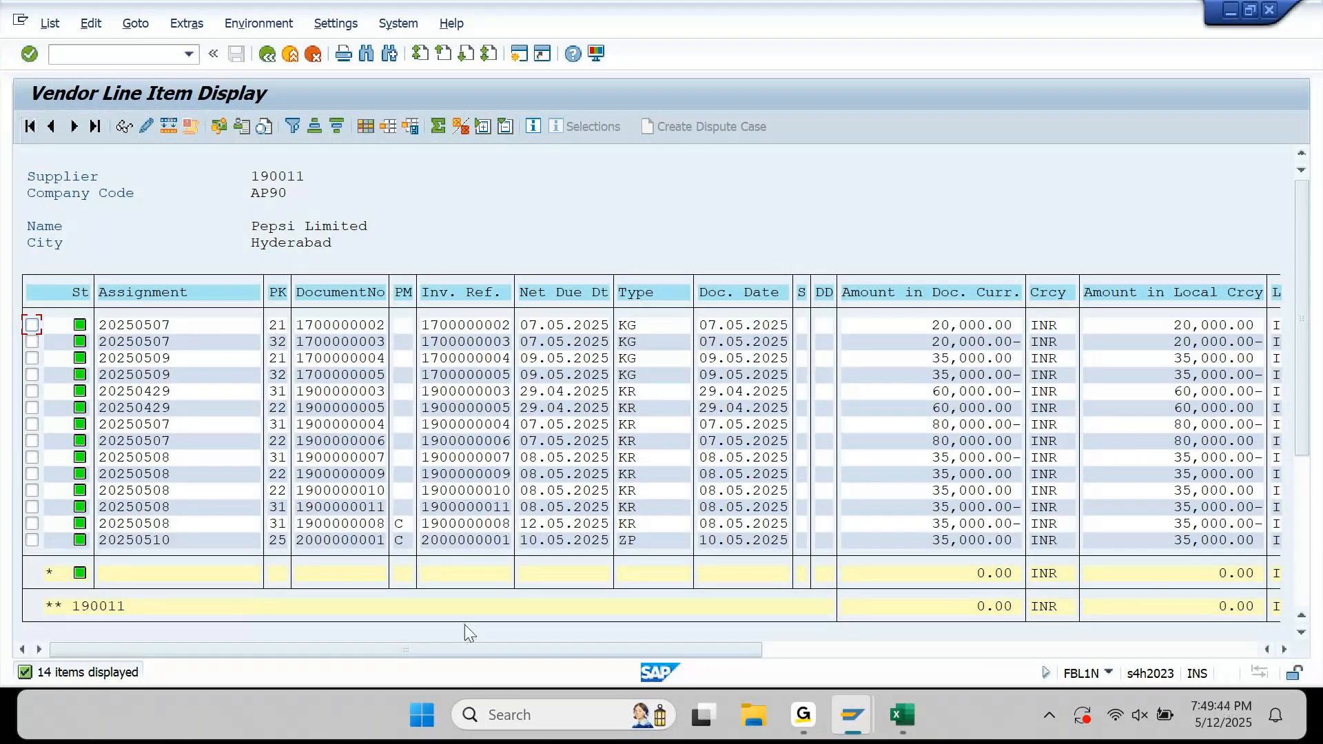
left_click_drag(474, 650, 691, 676)
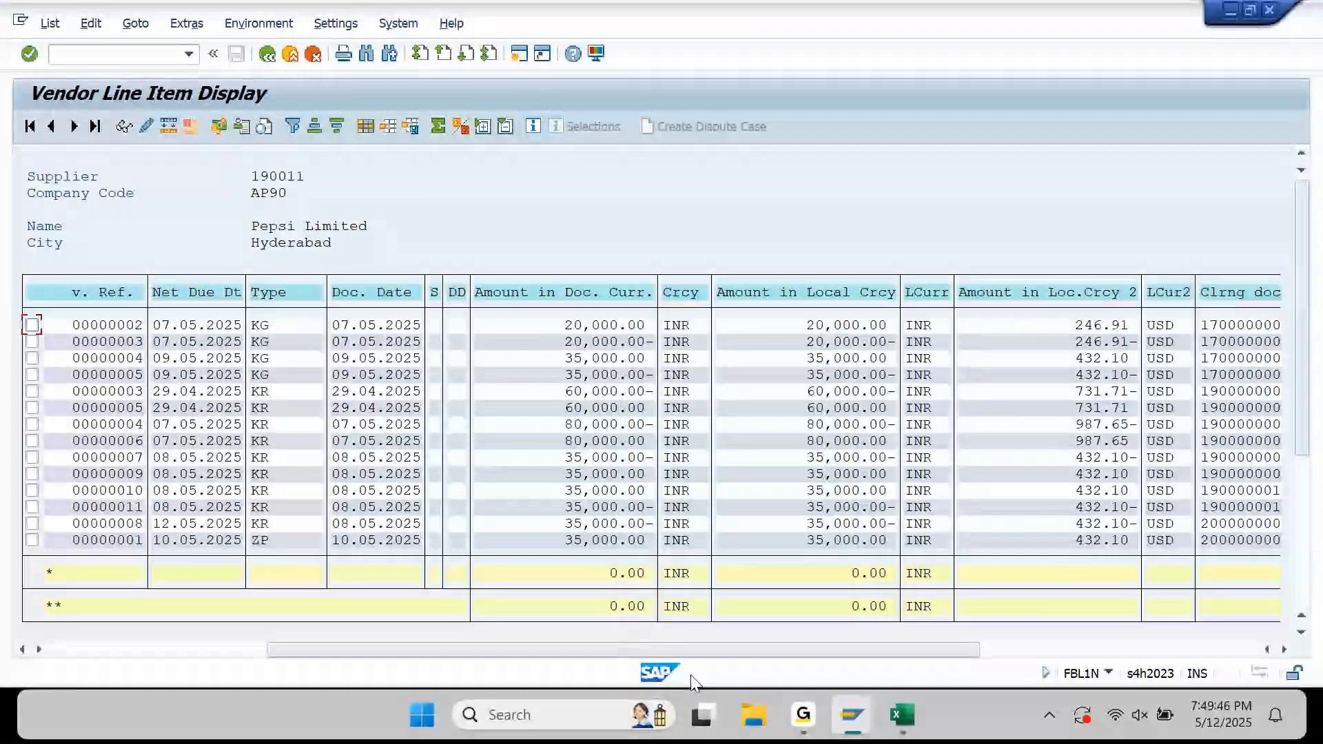
left_click(1136, 652)
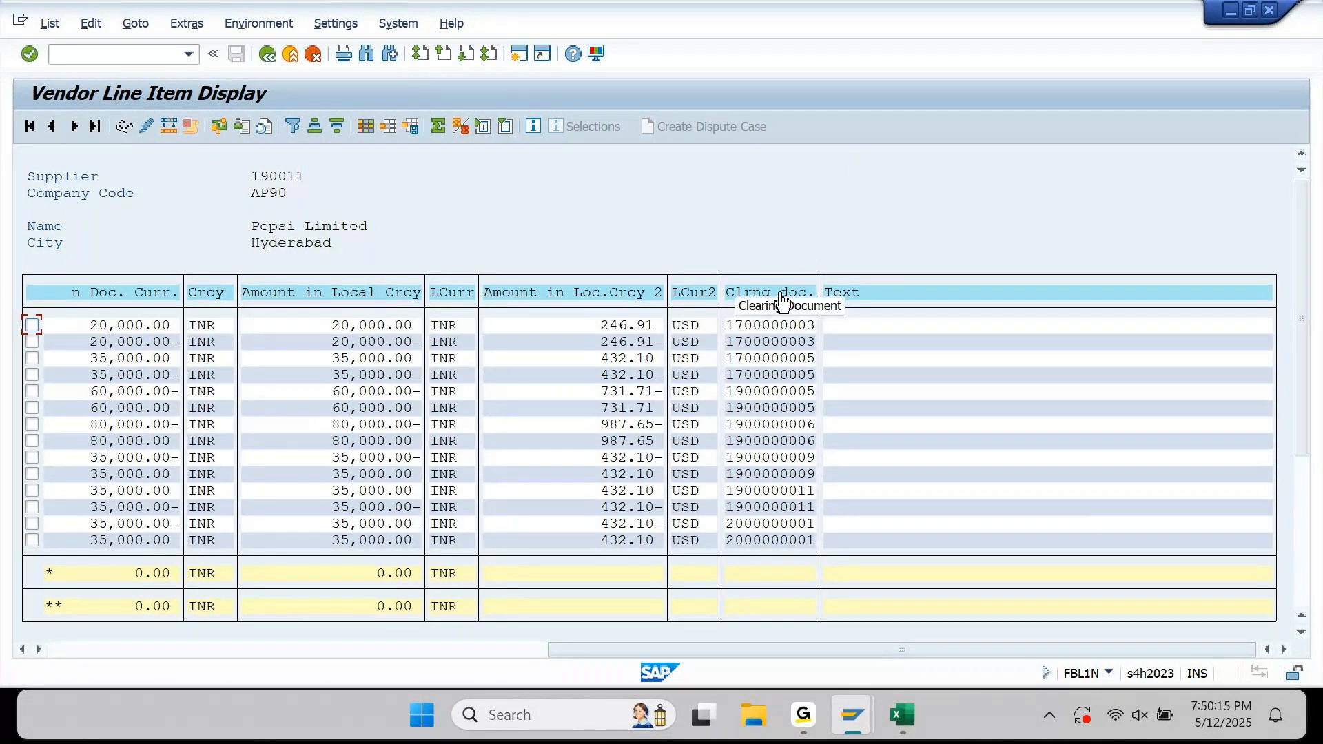
left_click_drag(783, 298, 848, 306)
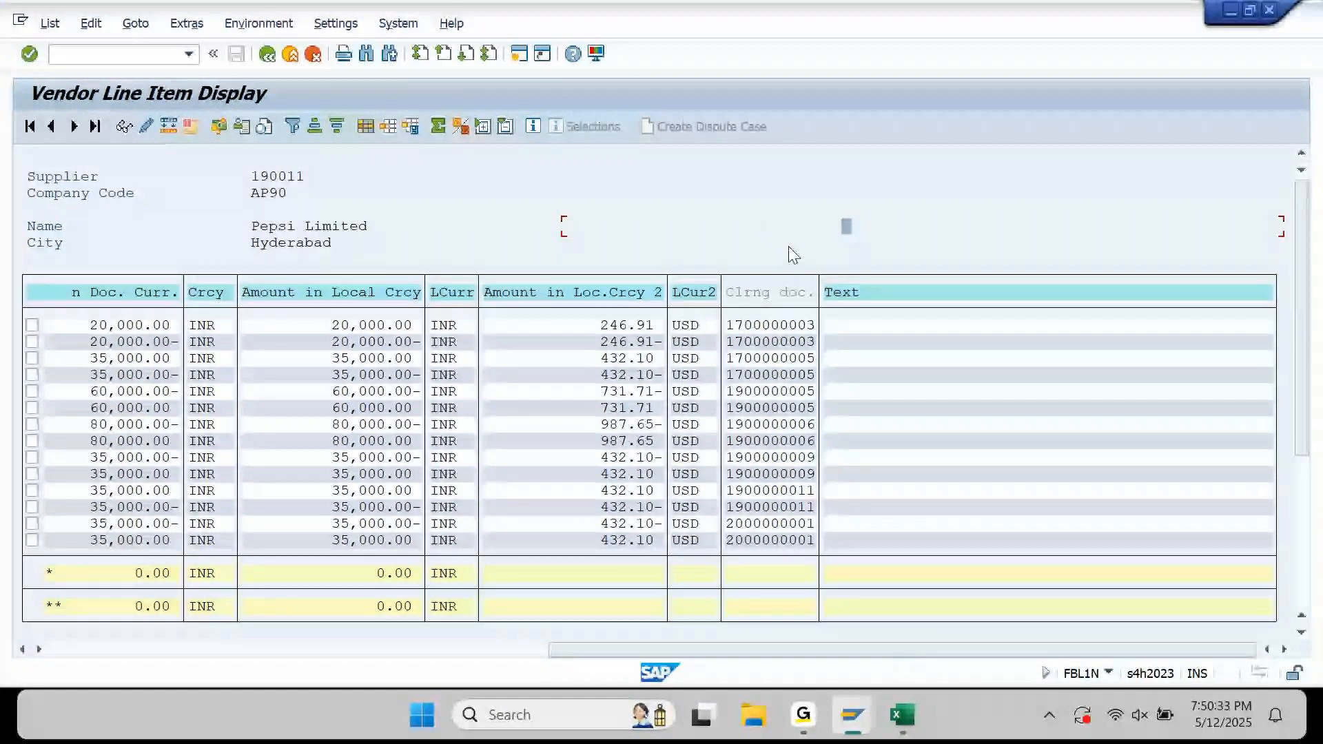
left_click(294, 126)
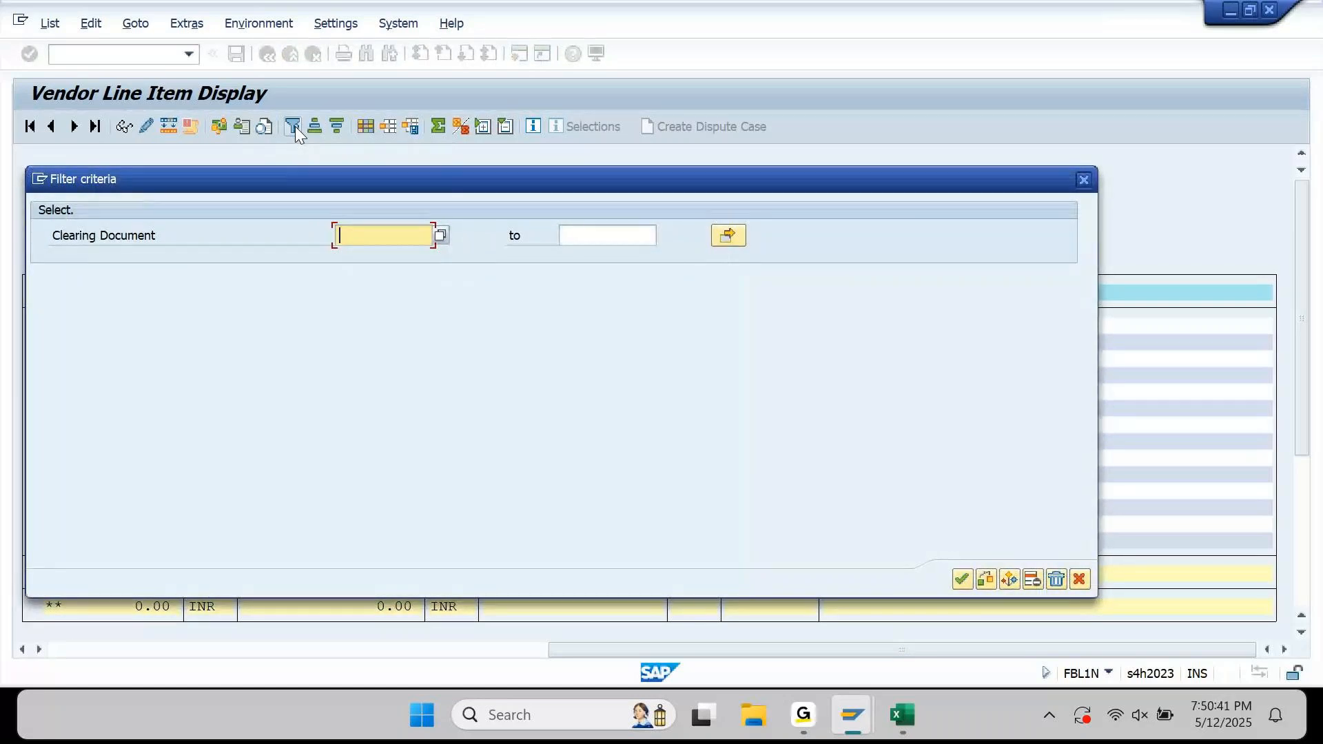
key("ctrl+v")
left_click(963, 581)
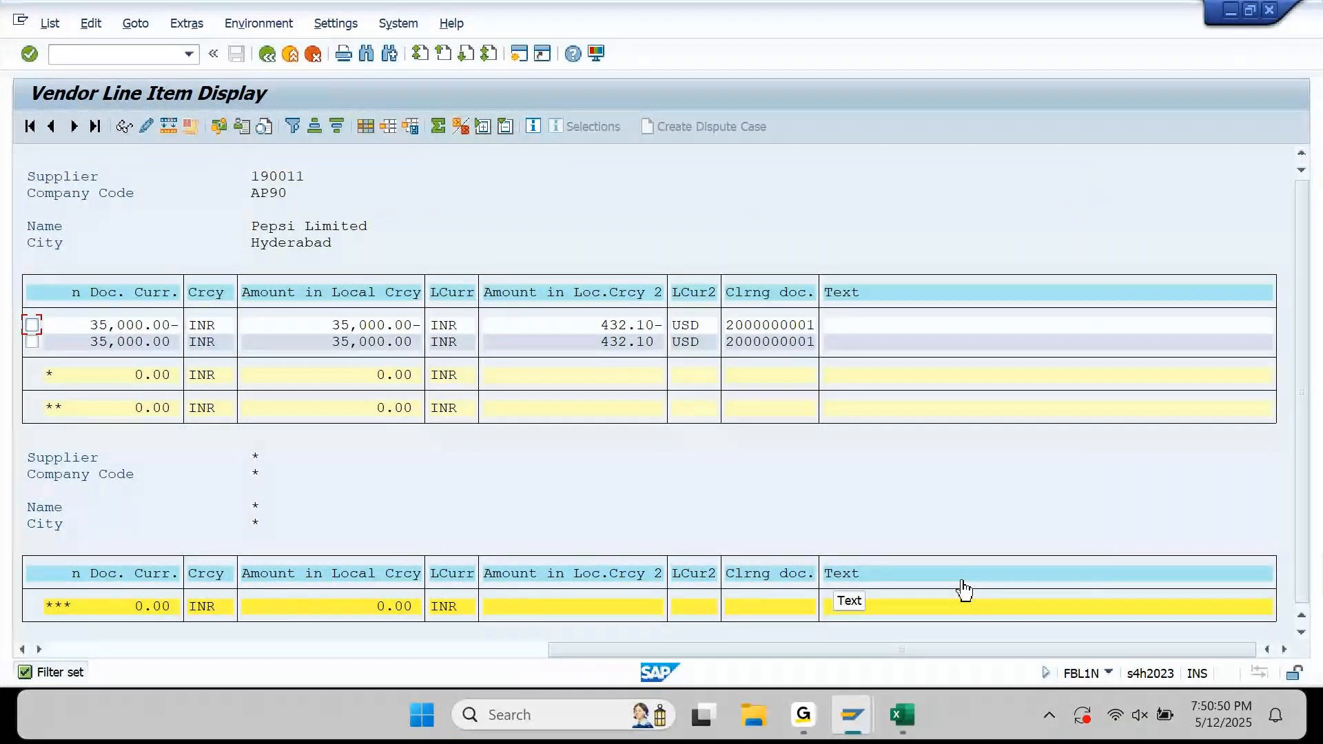
Compare the document numbers and types of the filtered invoice and payment items
left_click(474, 649)
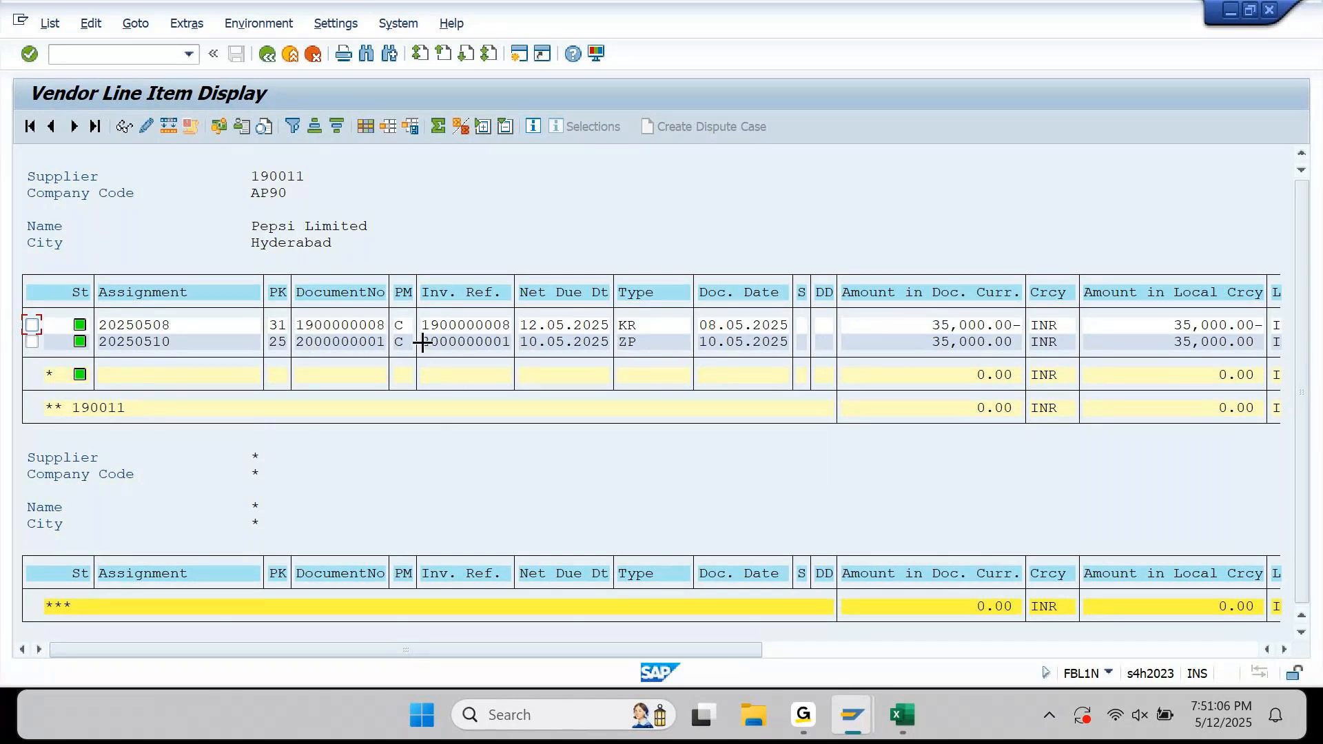
left_click_drag(424, 345, 504, 355)
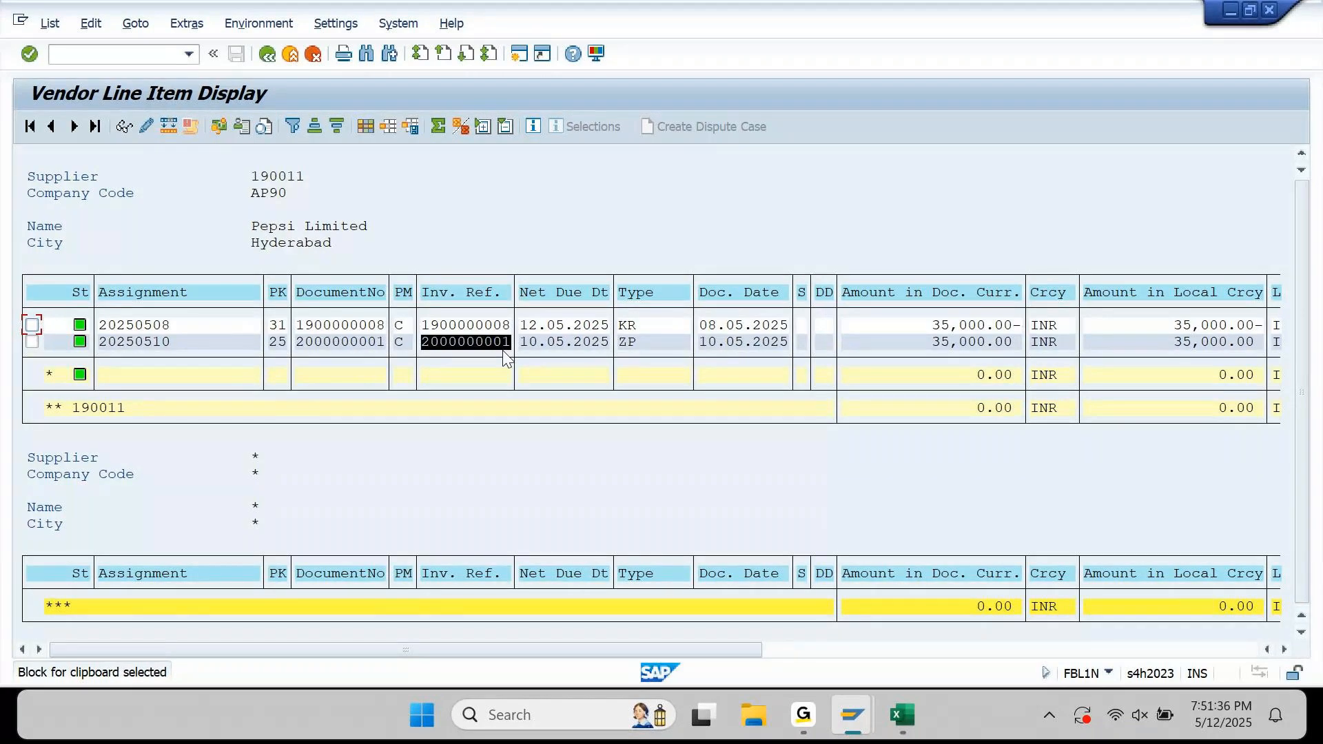
left_click(534, 222)
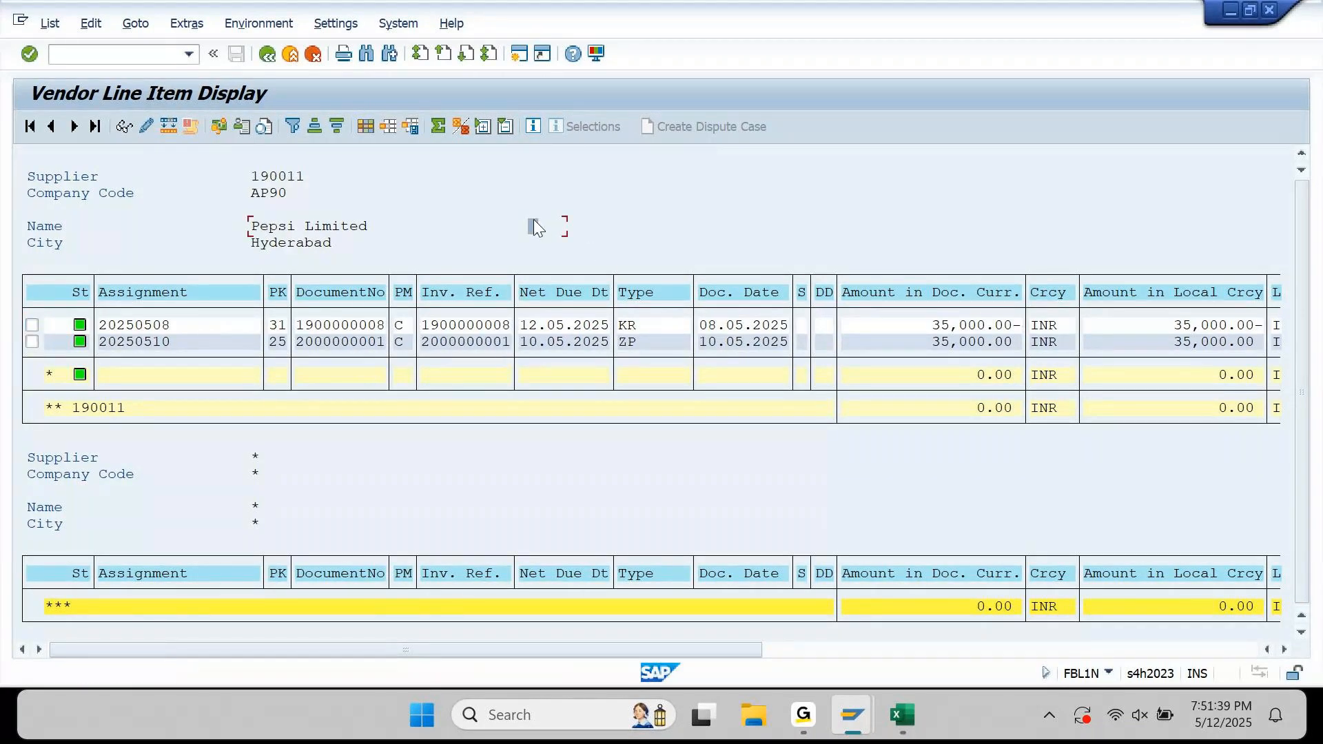
Return to the line item selection and check the vendor's open items at key date 12.05.2025
left_click(267, 55)
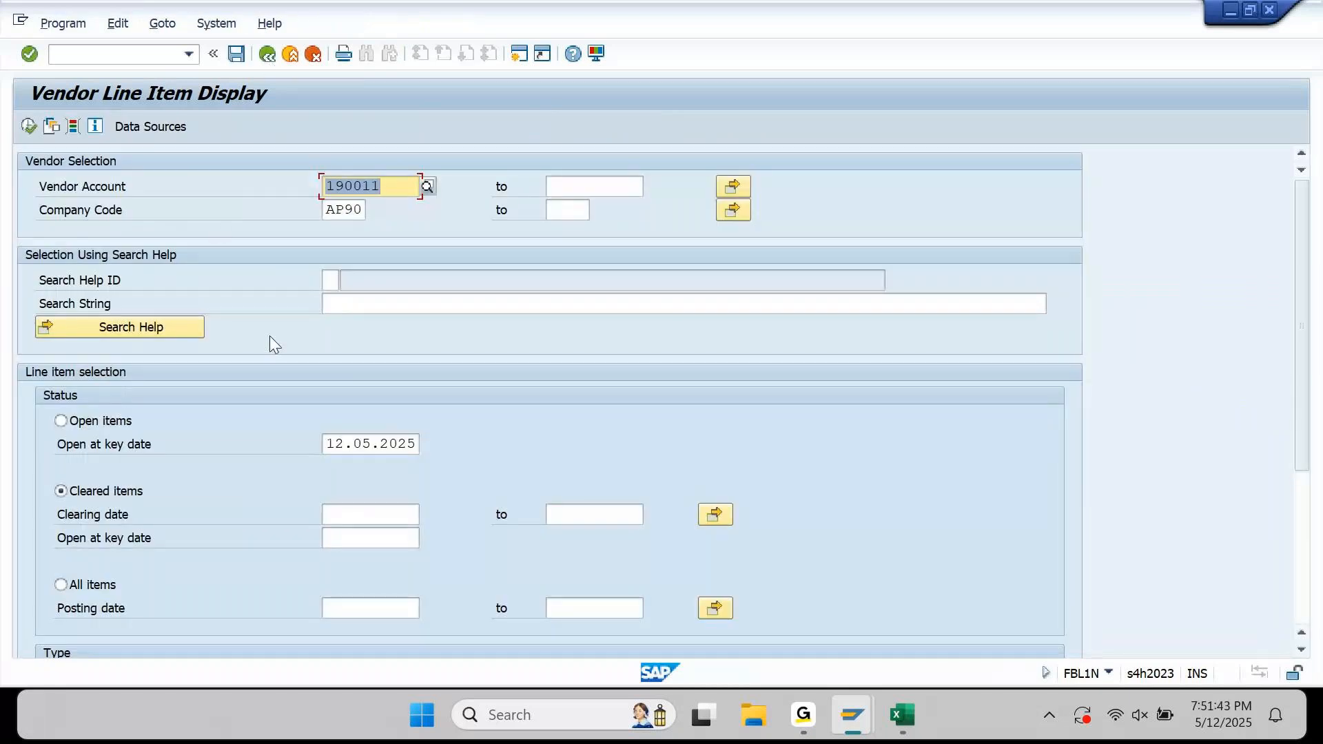
left_click(60, 422)
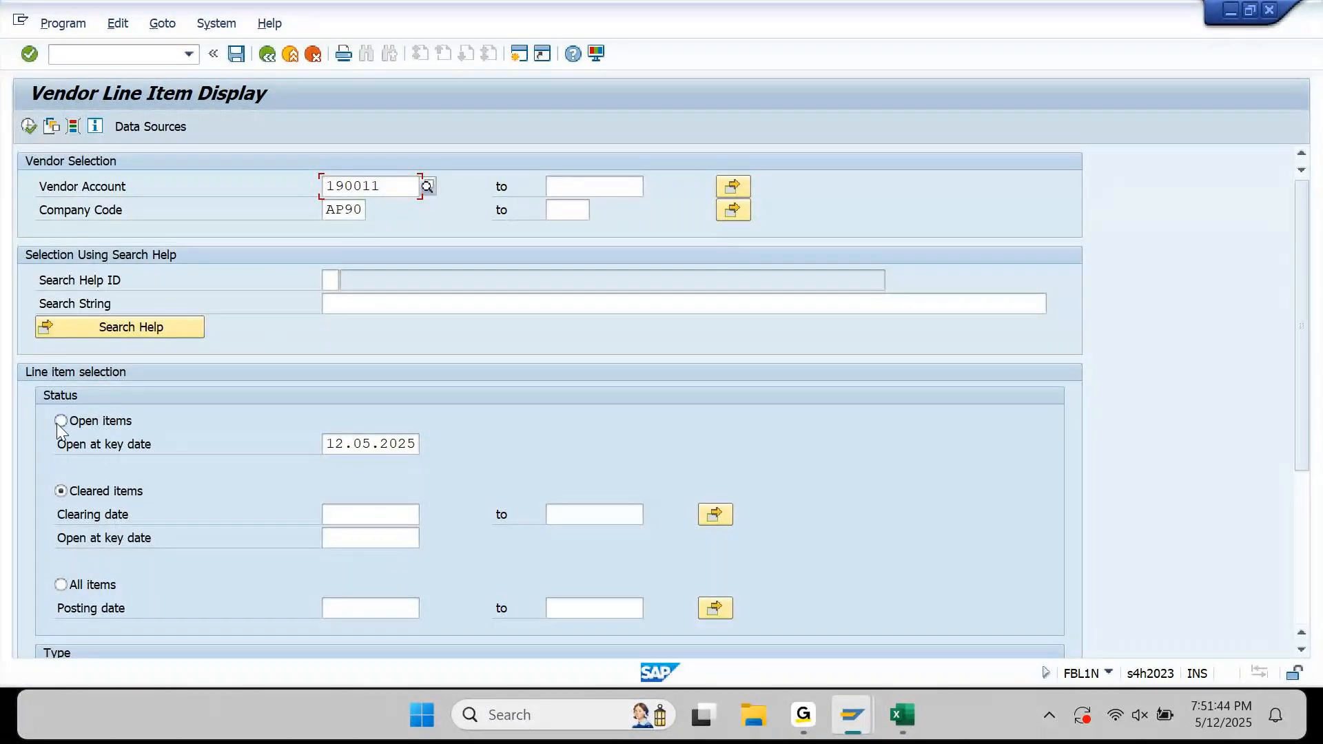
left_click(27, 127)
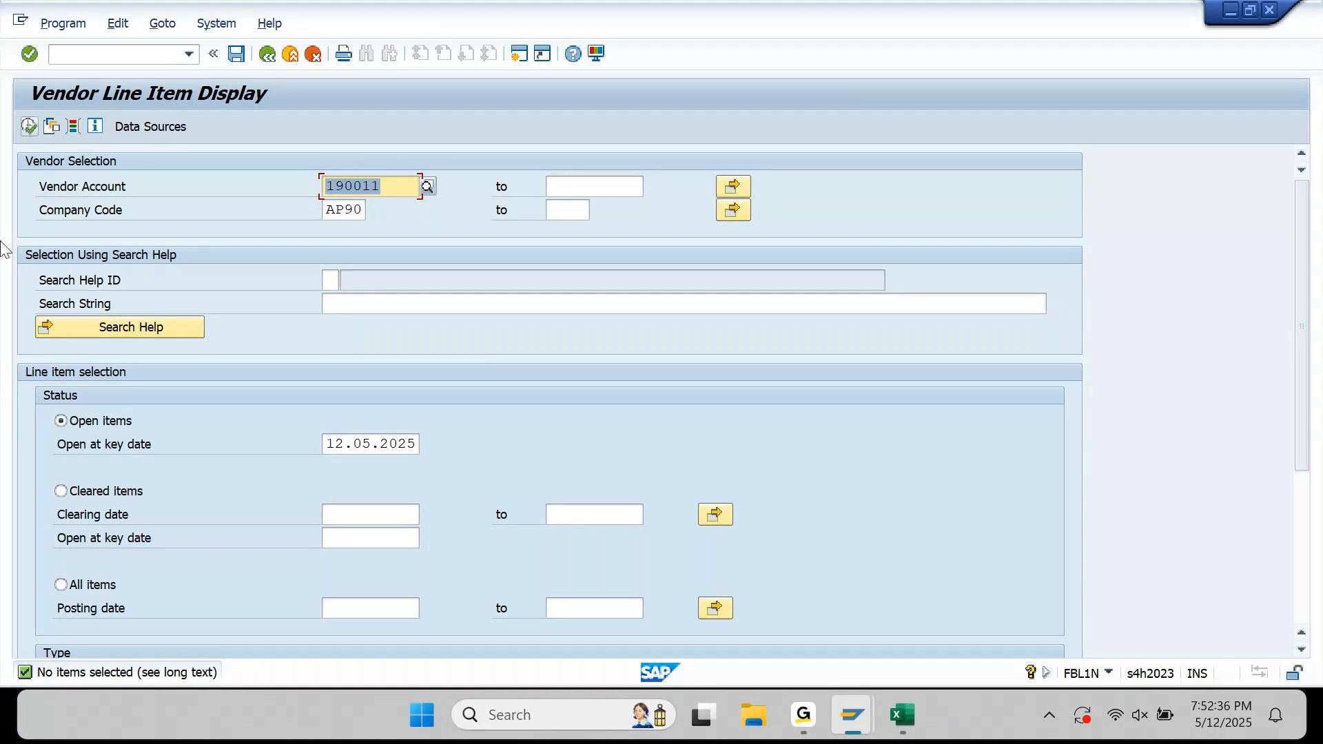
left_click(61, 491)
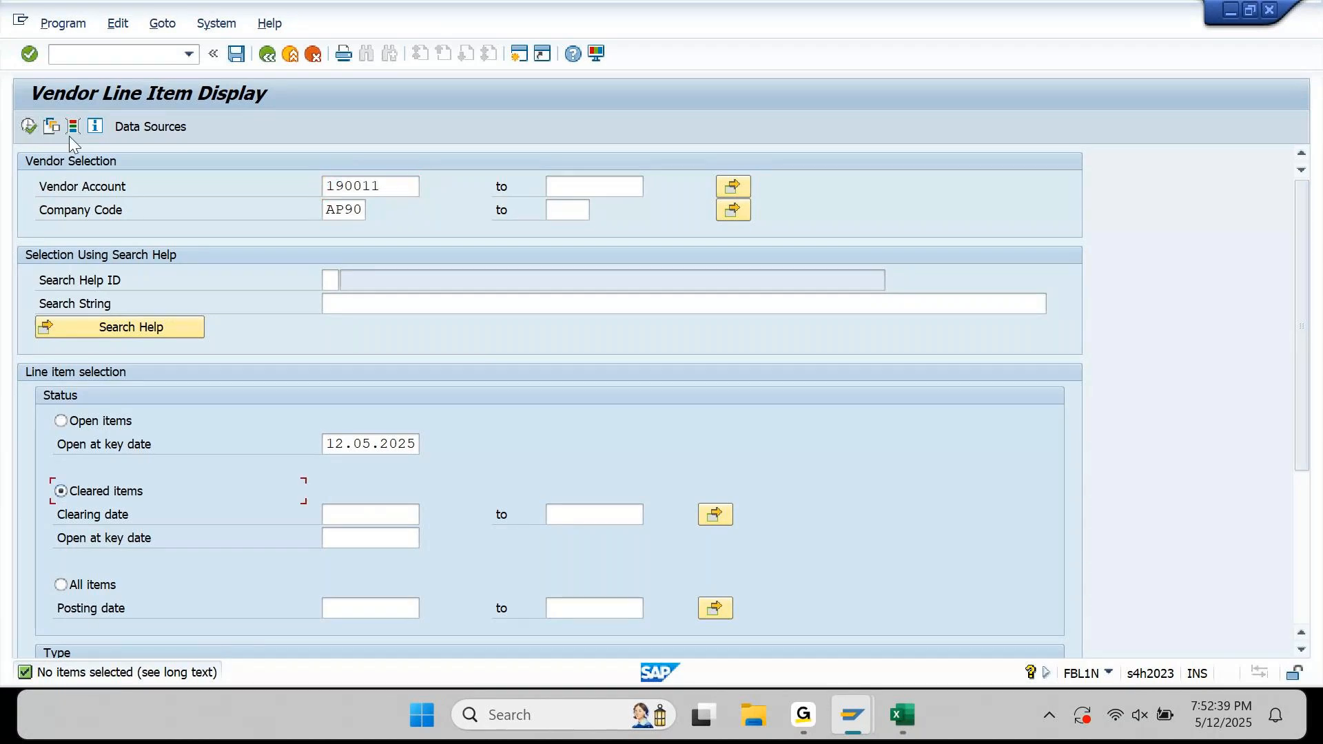
left_click(31, 126)
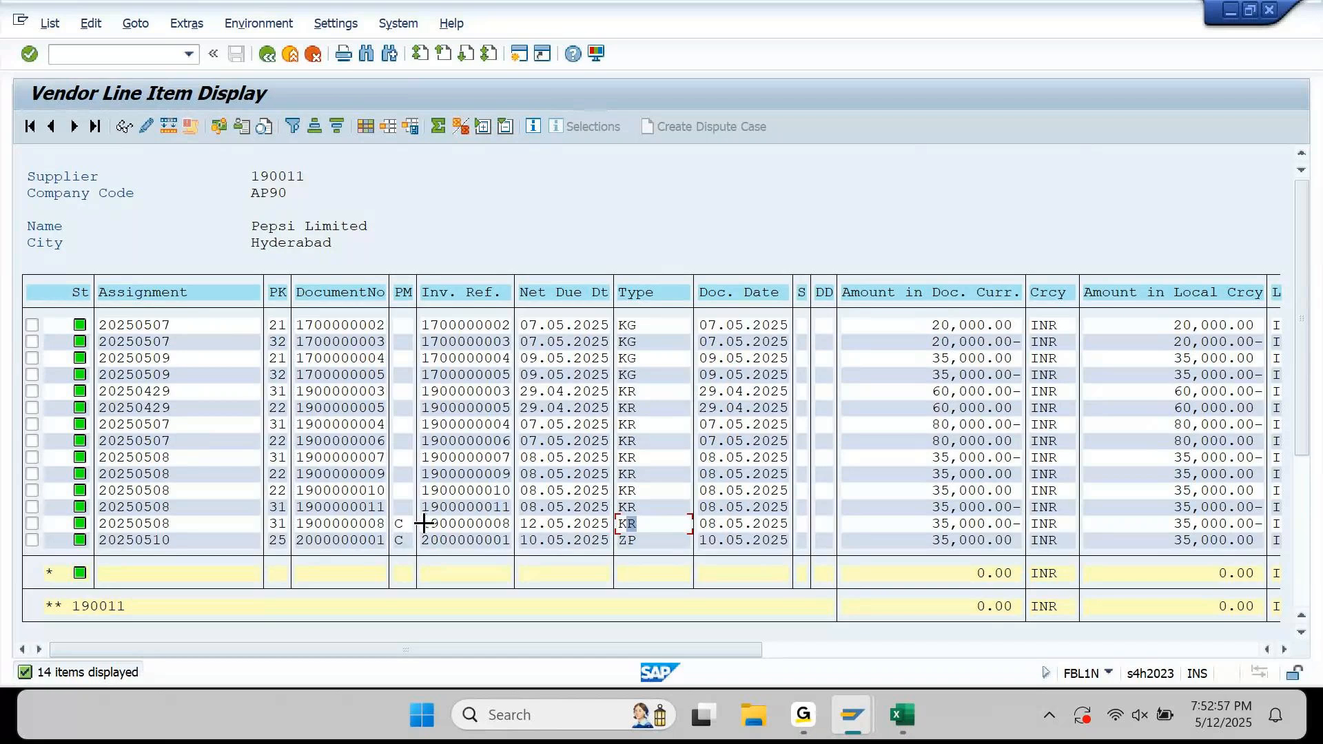
left_click_drag(423, 524, 424, 524)
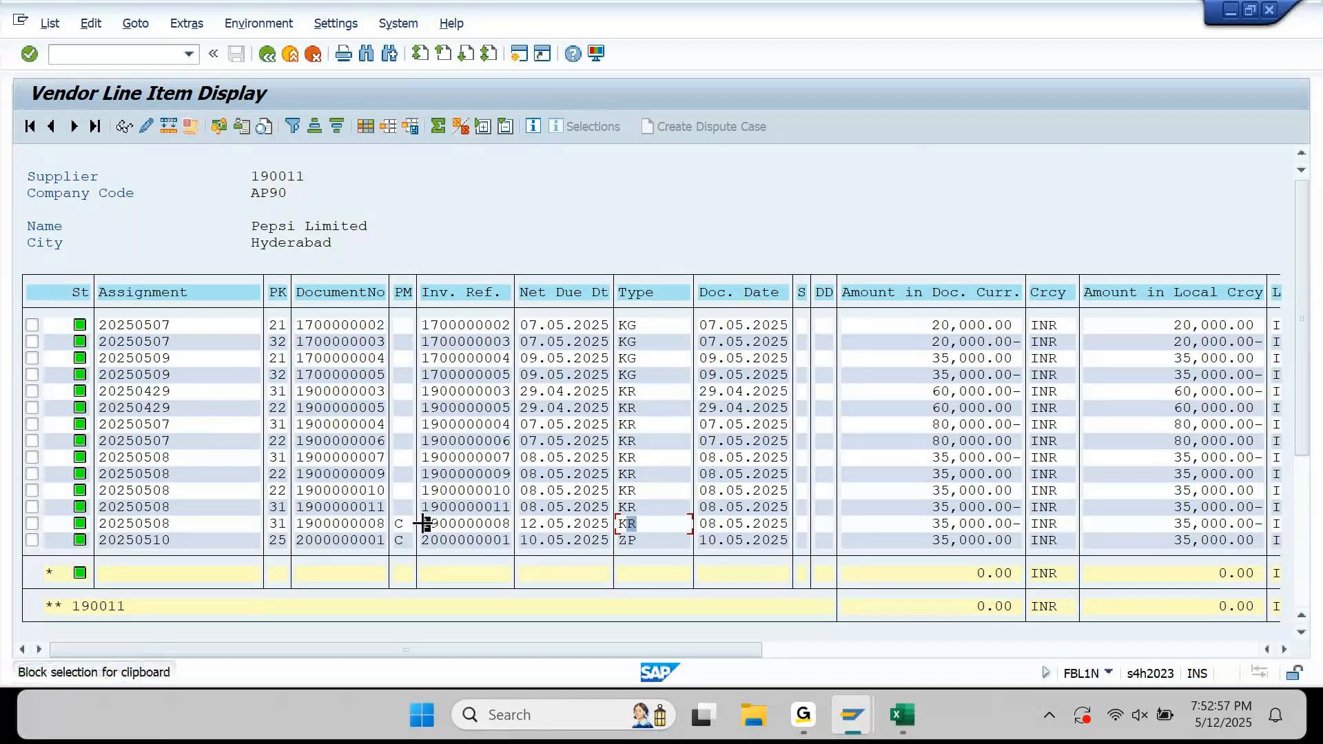
left_click(424, 524)
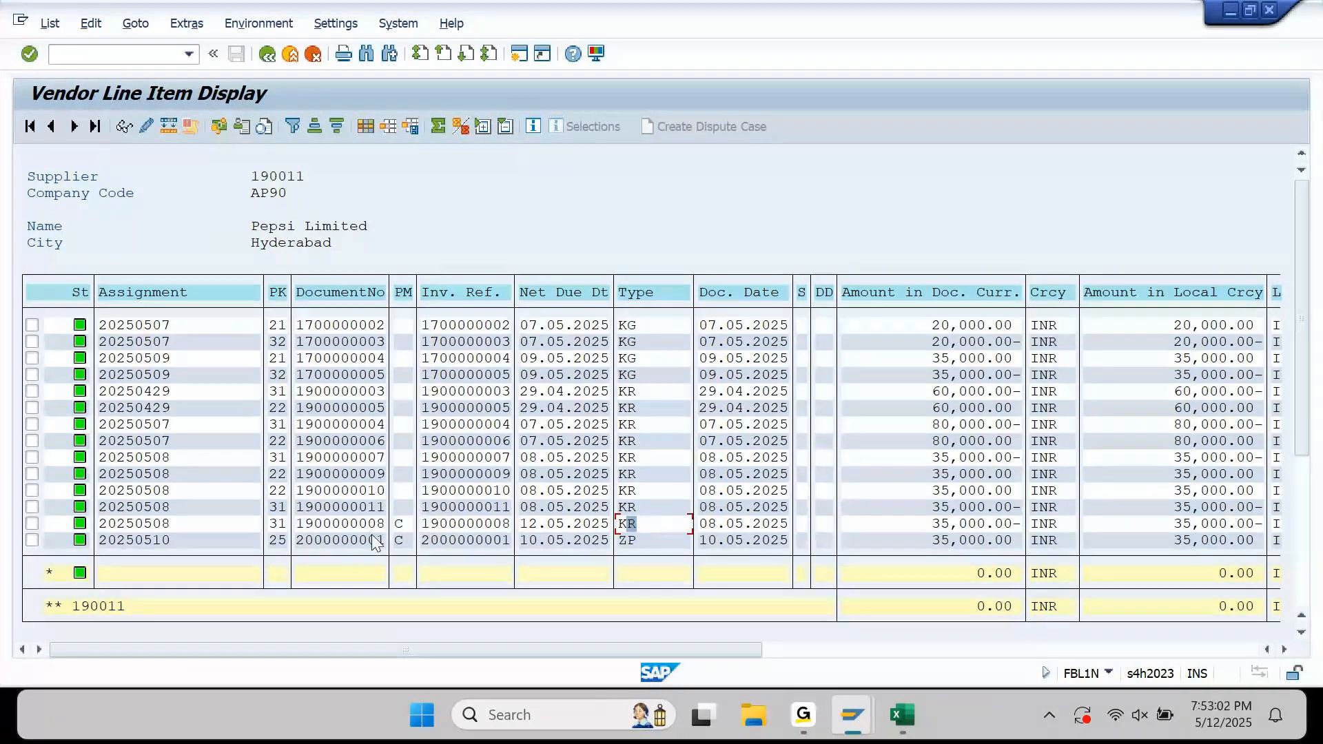
Leave the cleared items list and run the vendor selection for open items in company code AP90 again
left_click(267, 55)
left_click(61, 420)
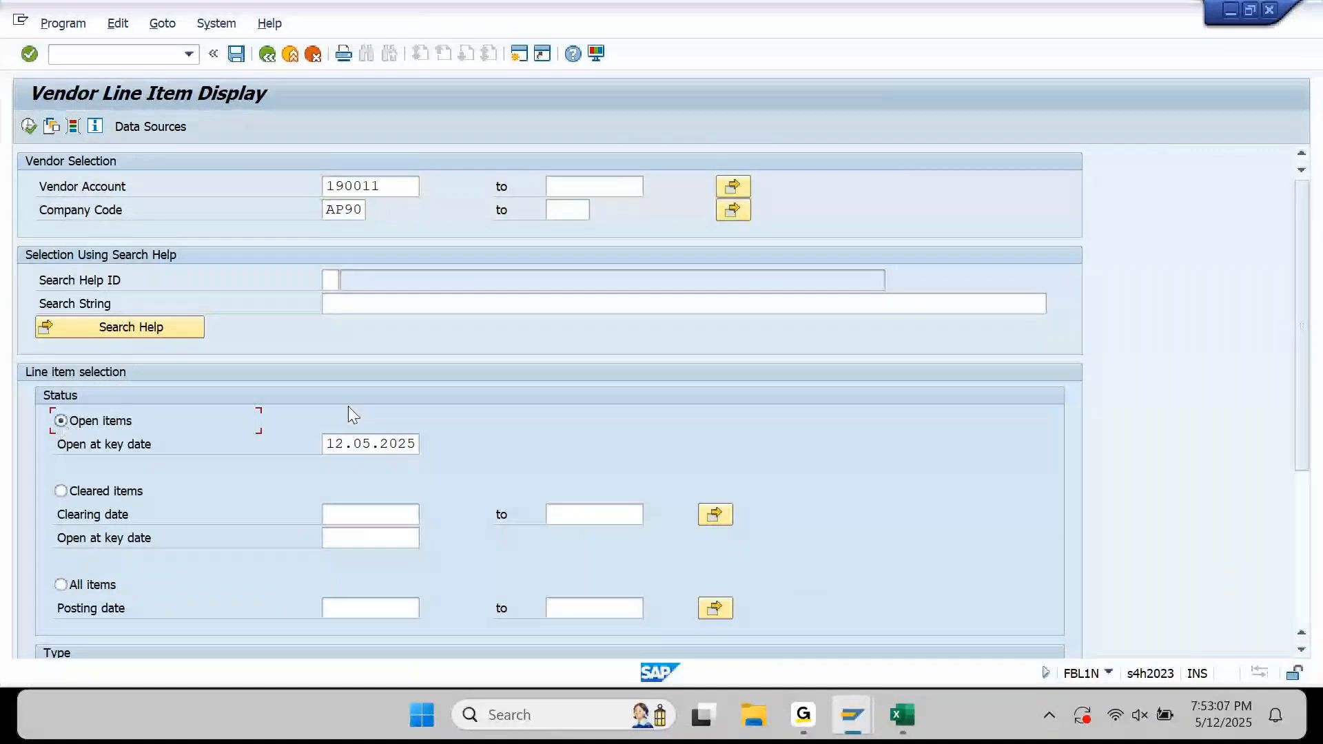
left_click(31, 127)
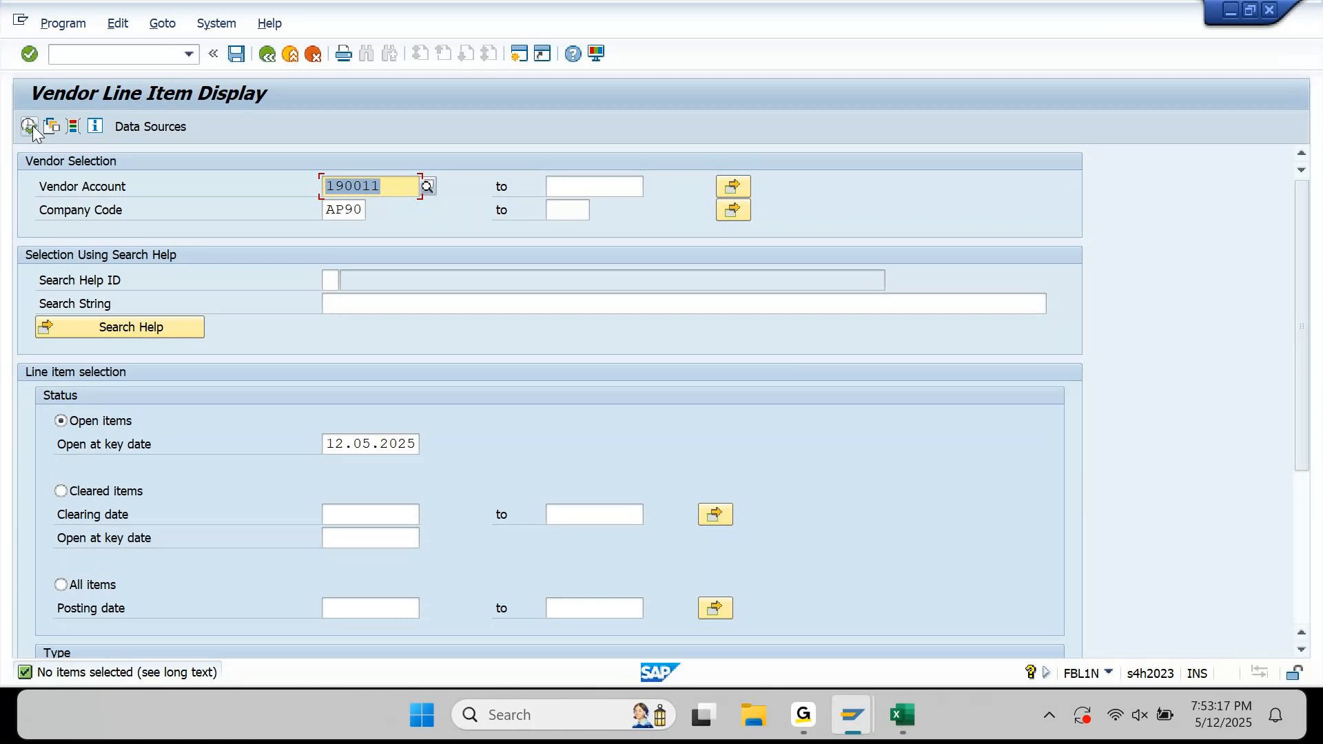
left_click(519, 54)
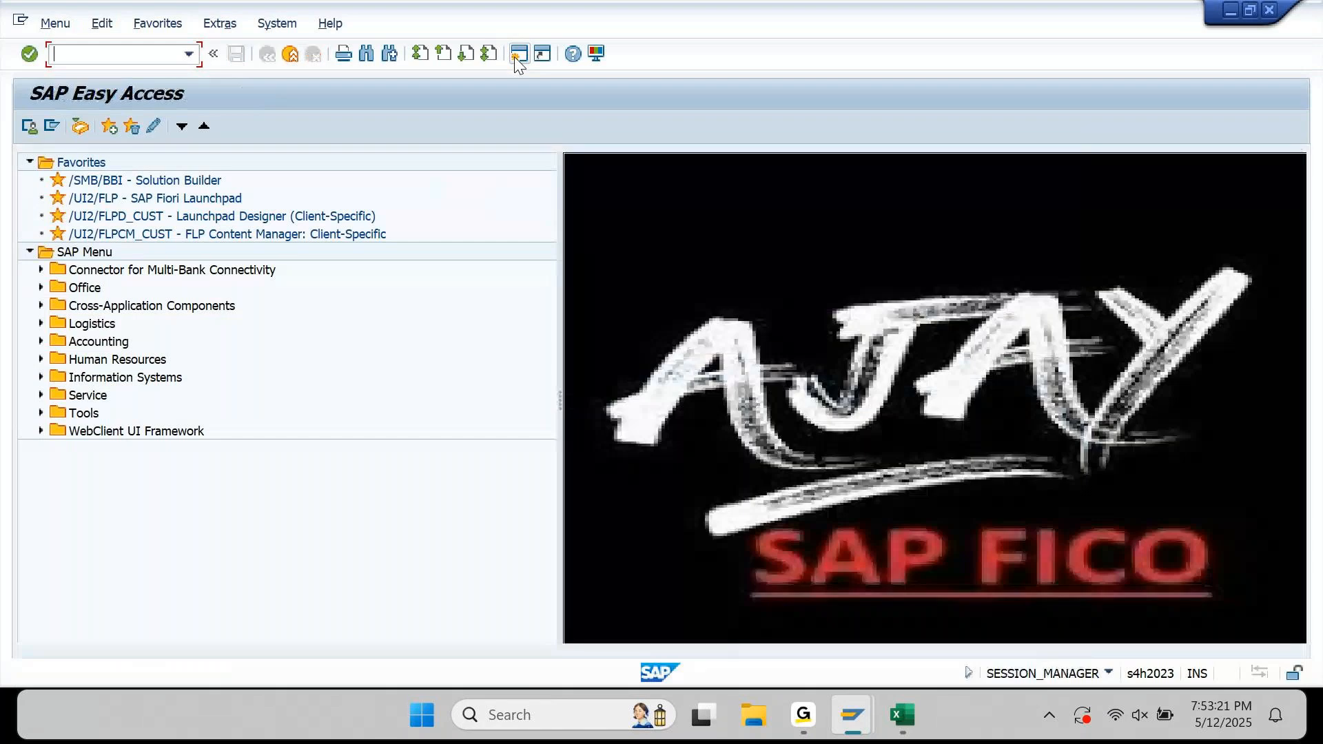
type("FBR2")
key("Return")
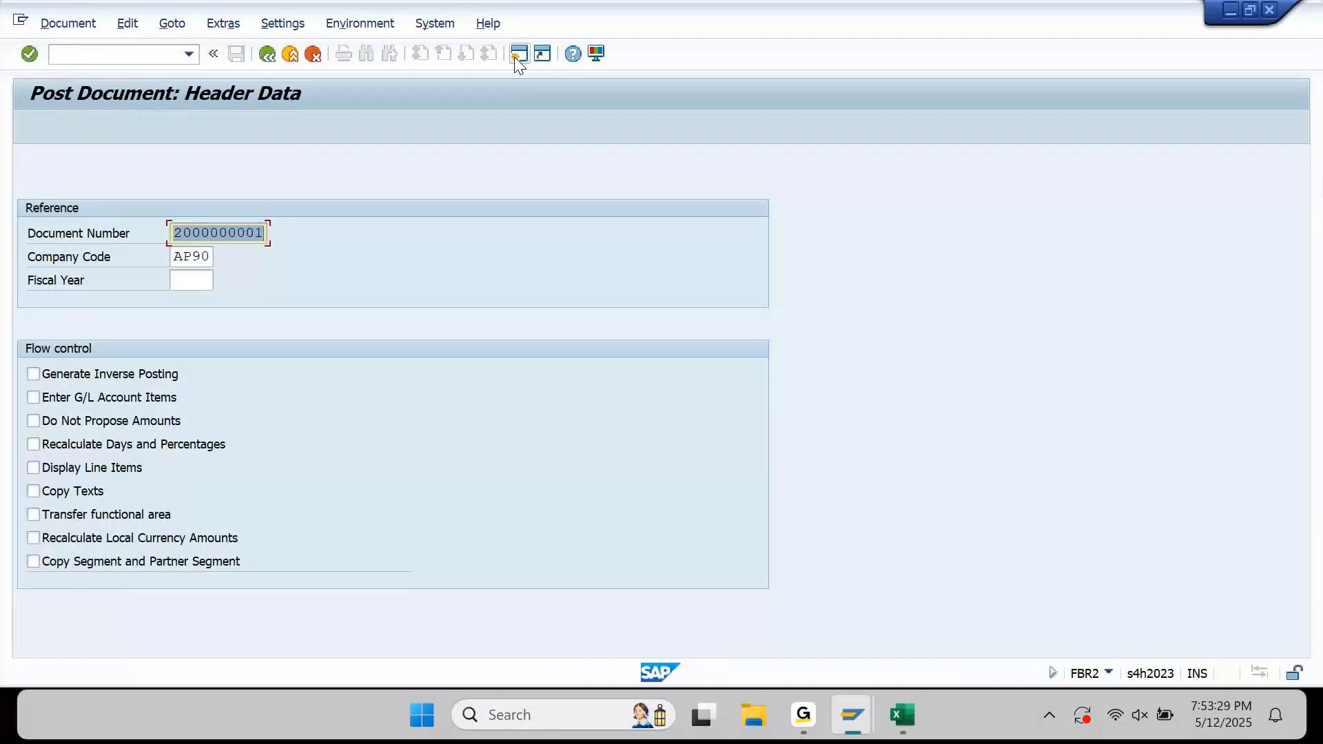
key("ctrl+v")
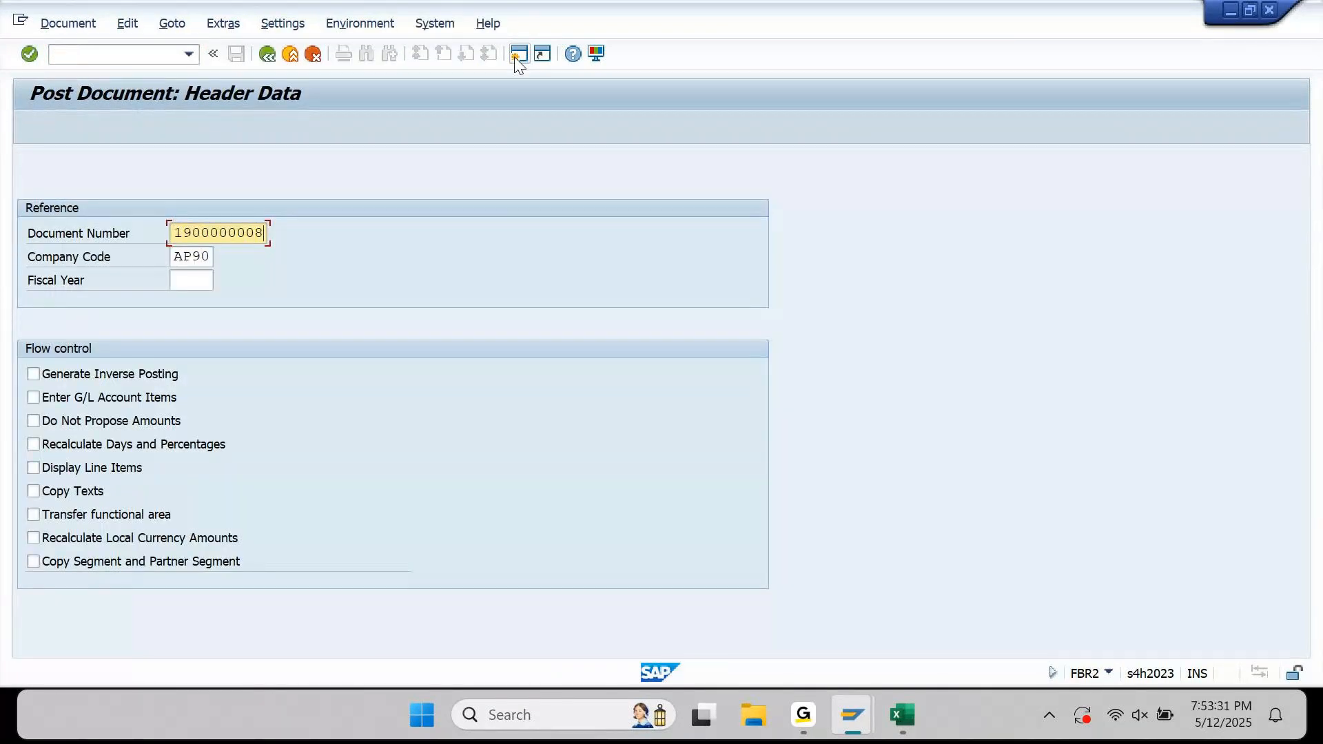
key("Tab")
key("Tab")
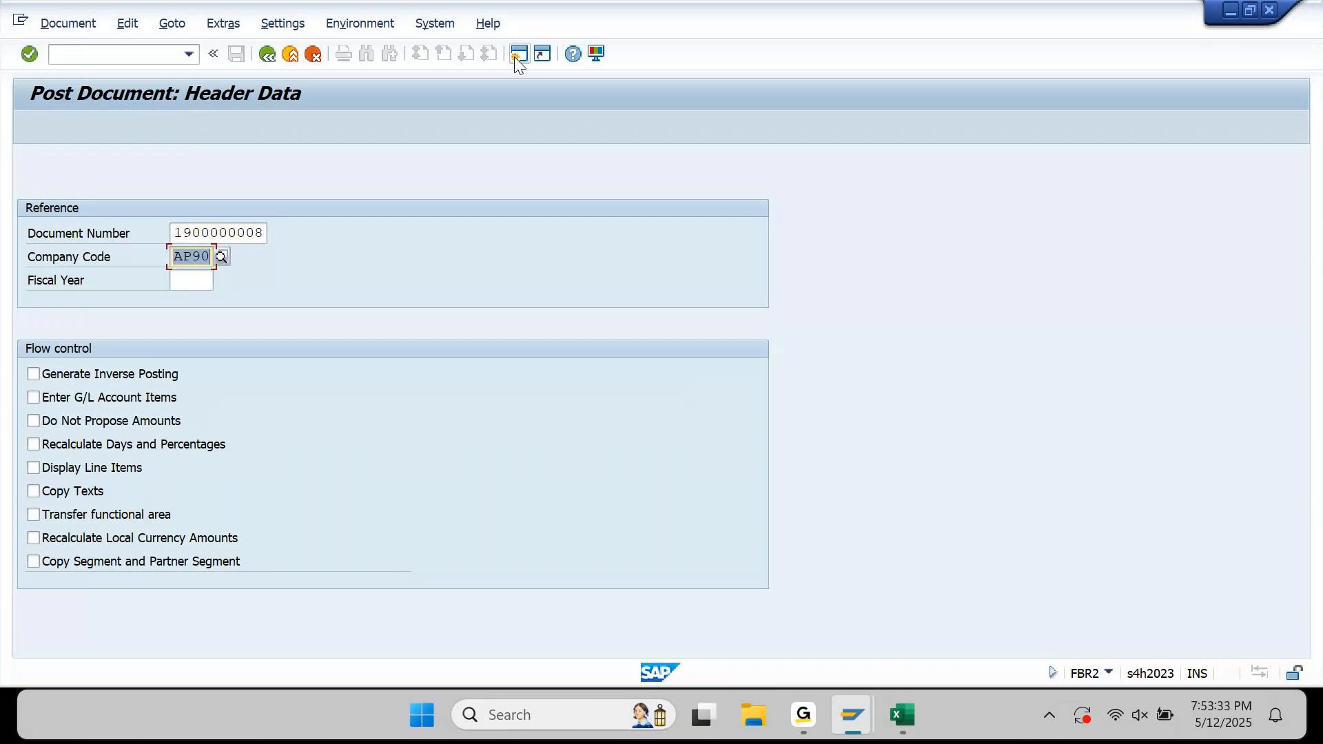
type("2025")
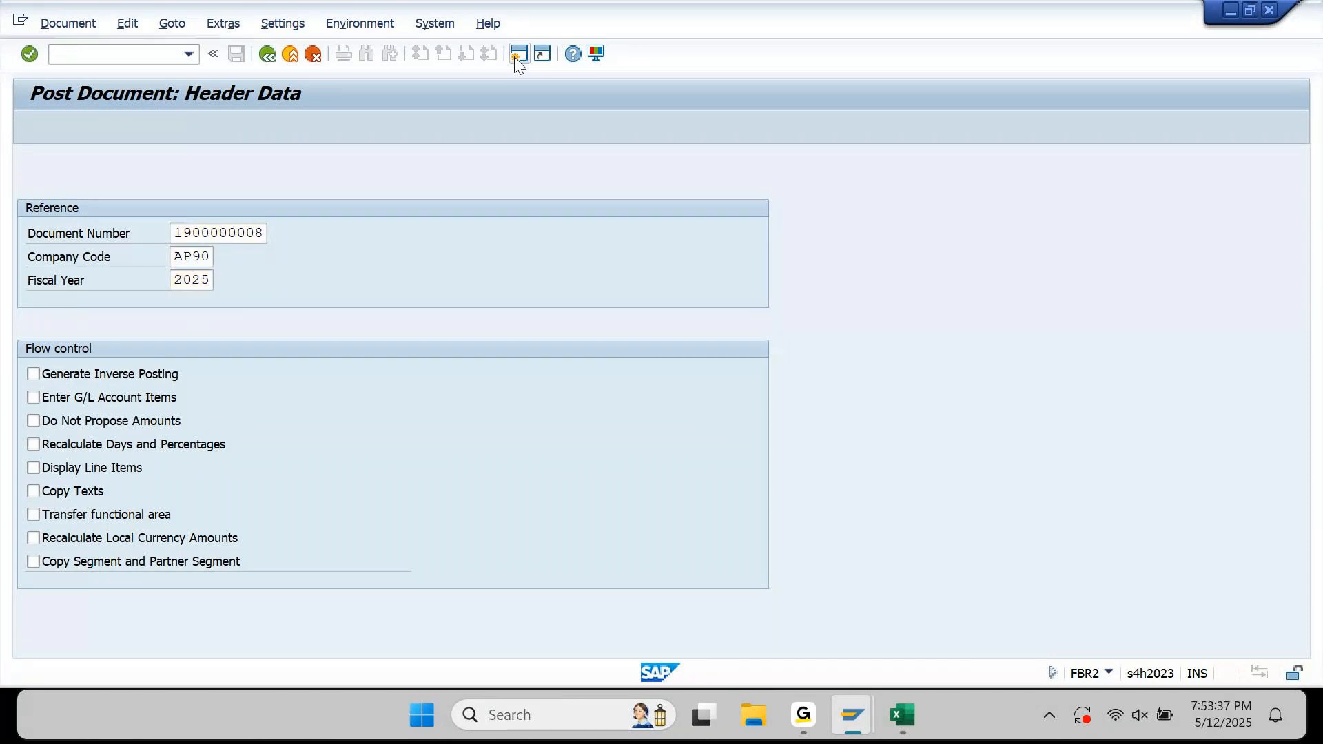
key("Return")
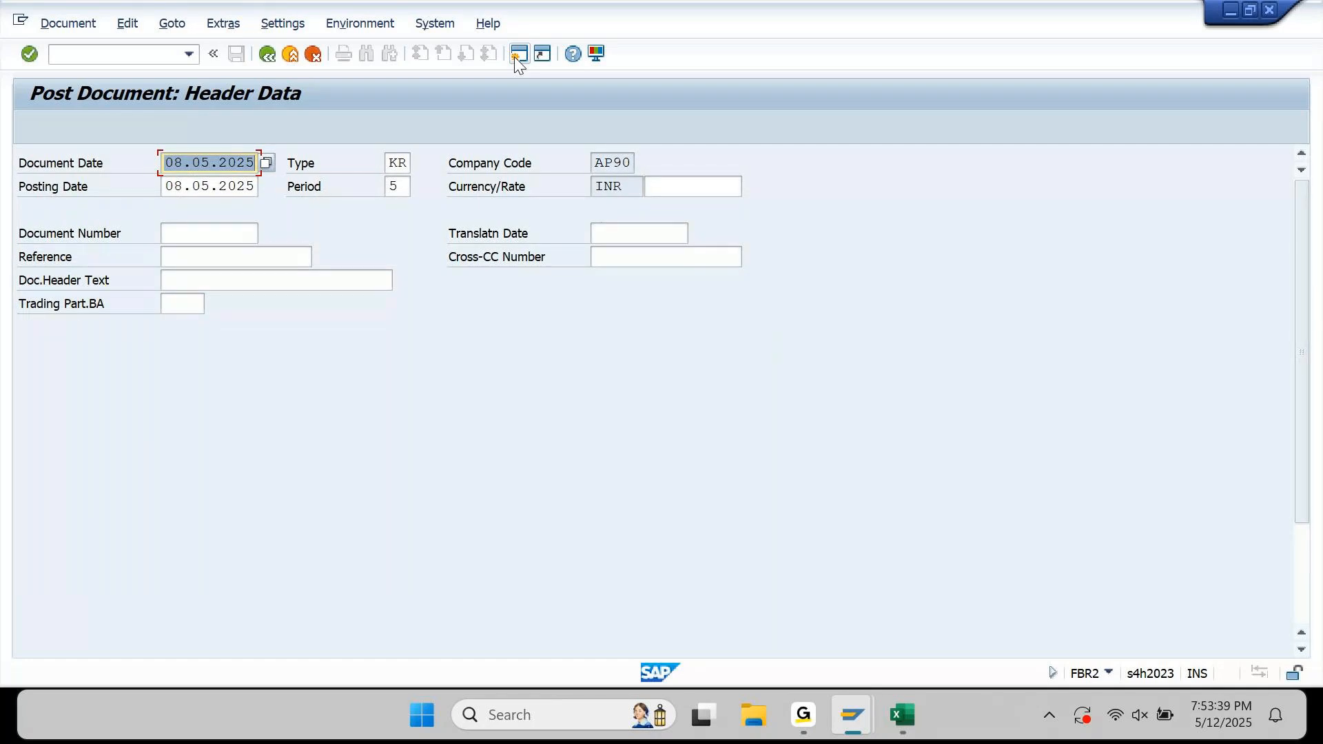
Set the document date and posting date to 12.05.2025 and post the copied vendor invoice
key("Left")
key("shift+Right")
key("shift+Right")
type("12")
key("Down")
key("shift+Left")
type("12")
left_click(514, 56)
key("ctrl+s")
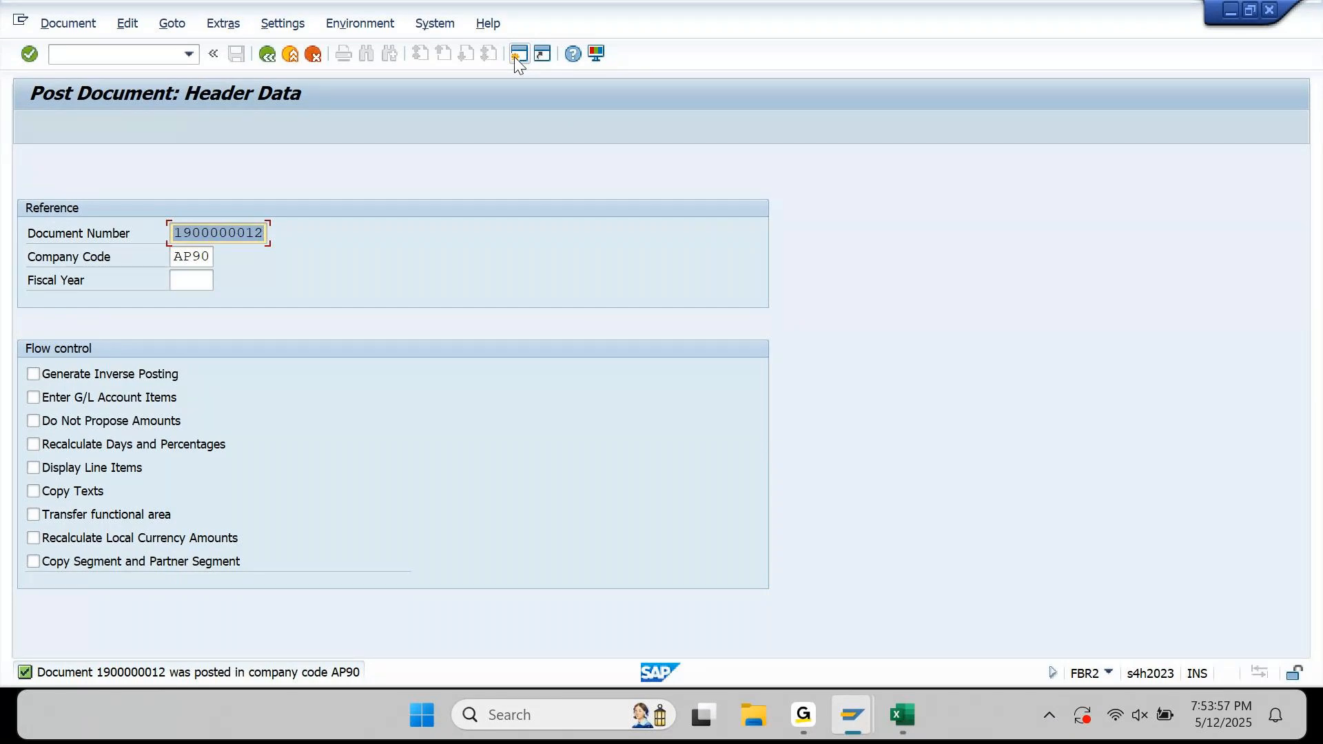
key("Tab")
key("Tab")
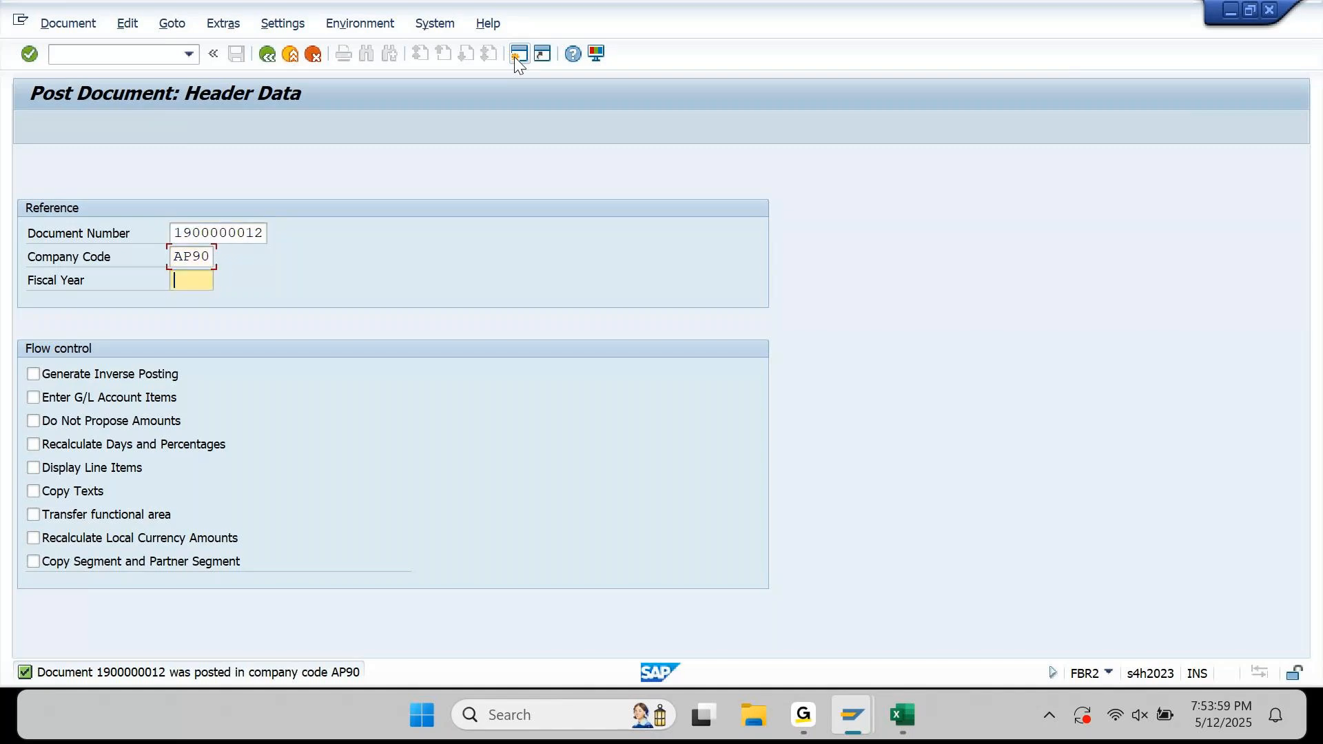
type("2025")
key("Return")
key("Return")
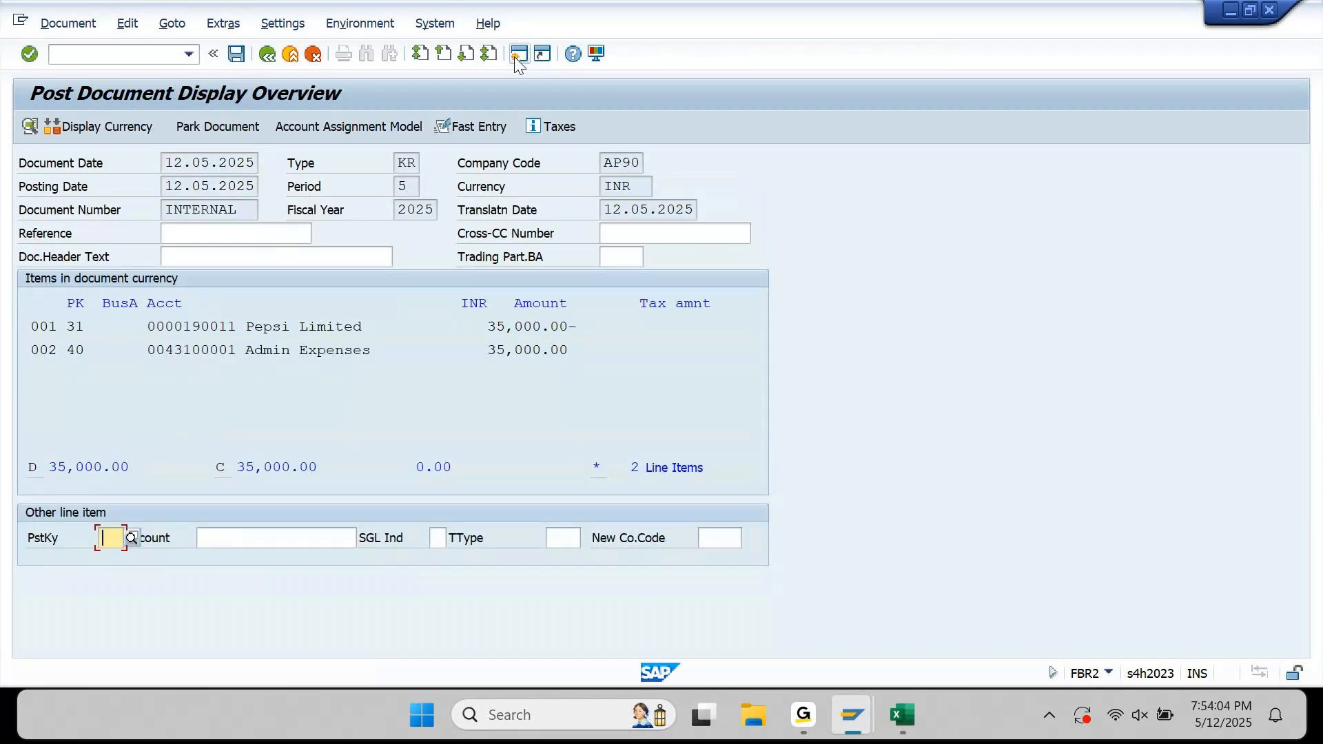
key("ctrl+s")
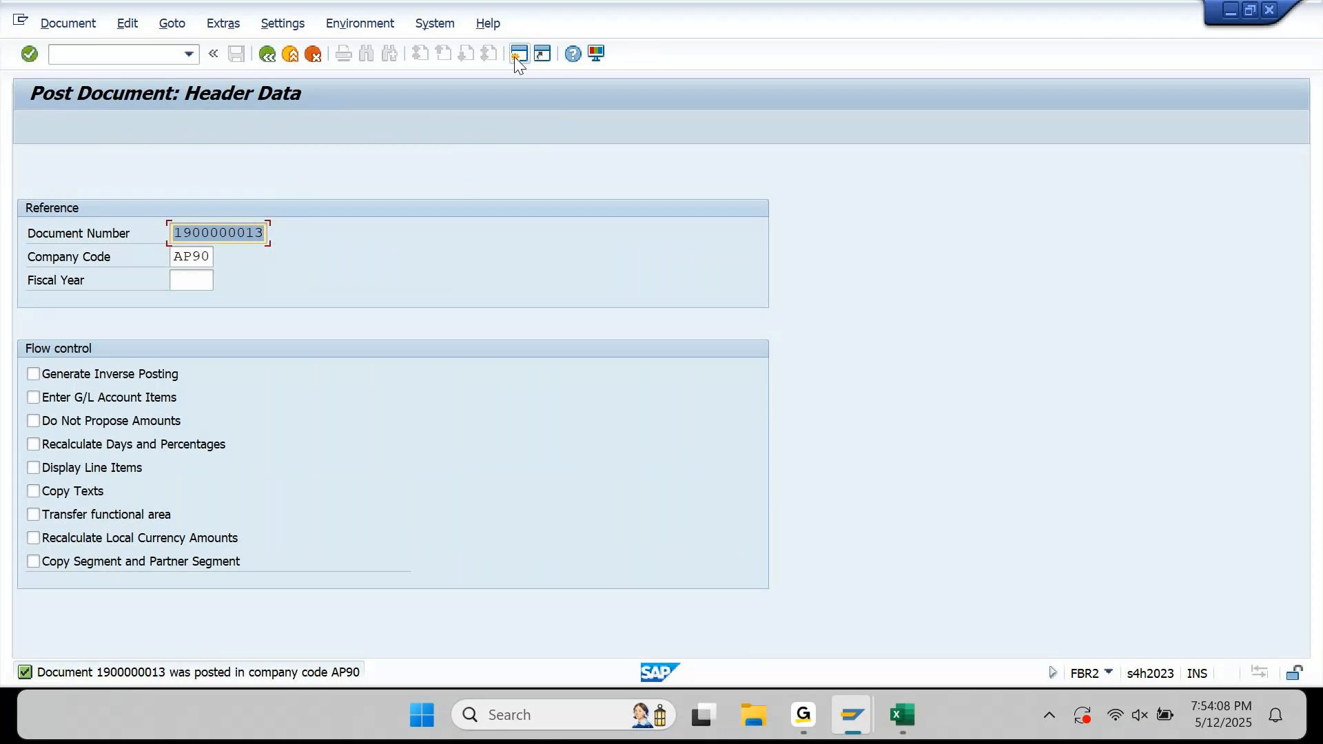
key("Return")
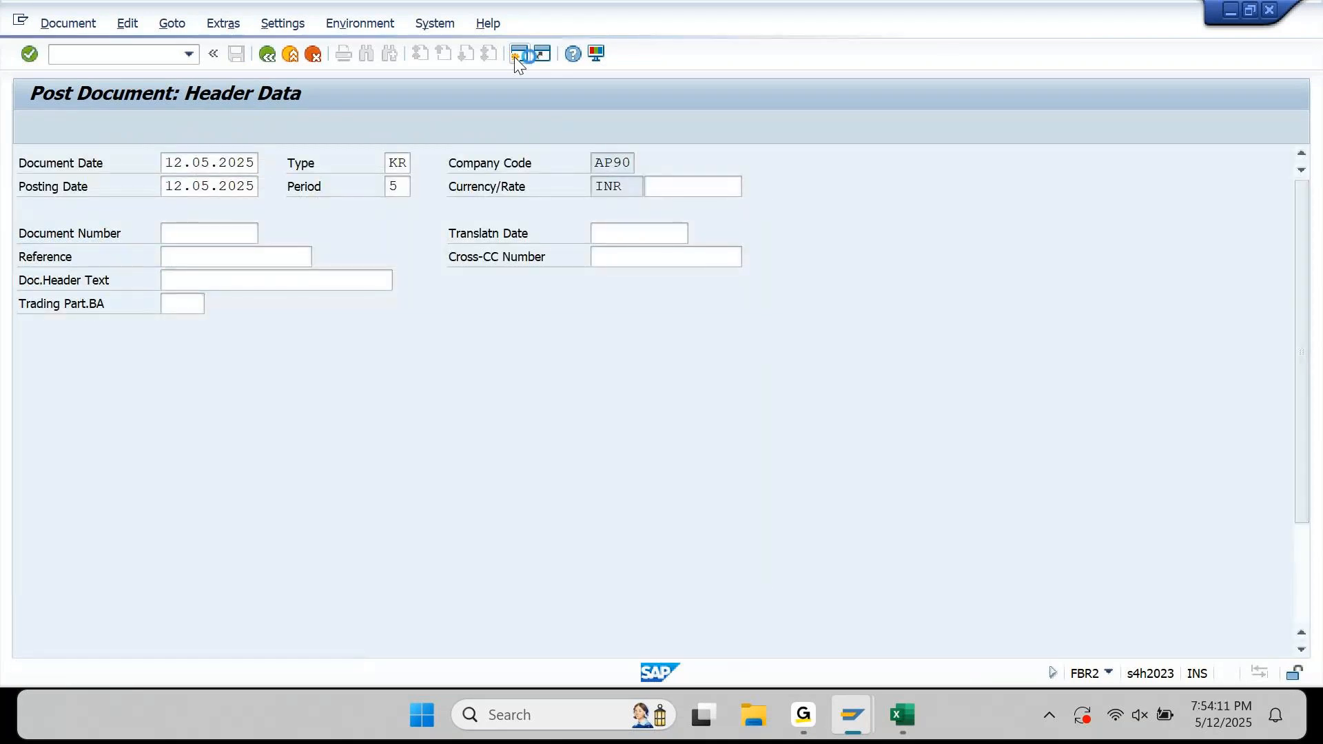
key("Return")
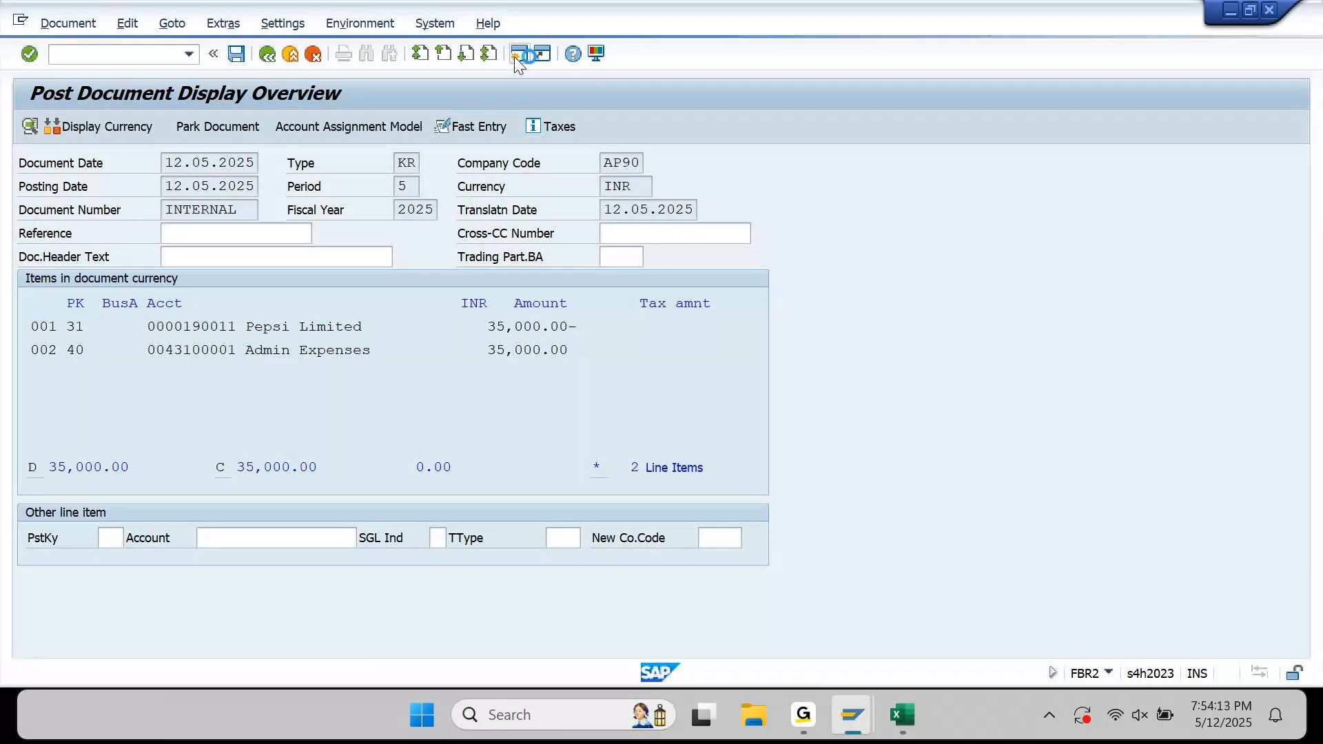
key("ctrl+s")
mouse_move(858, 699)
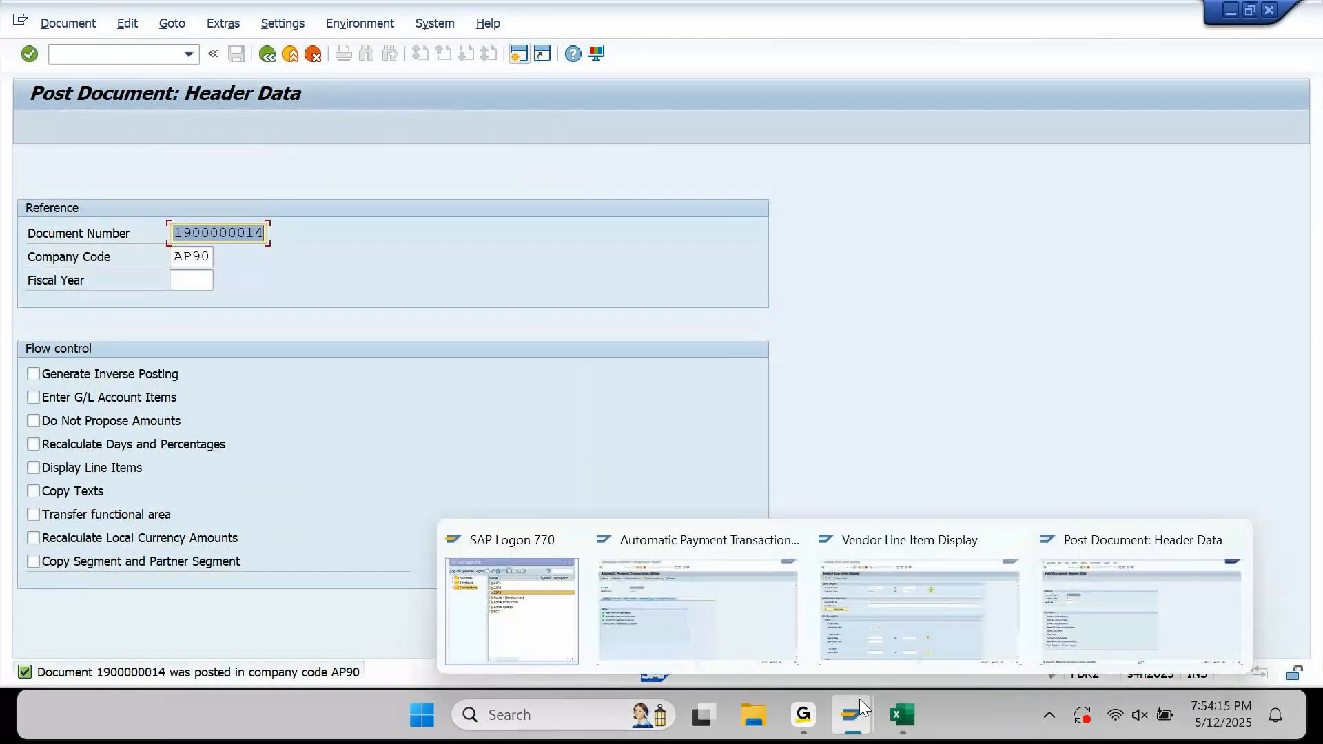
left_click(920, 607)
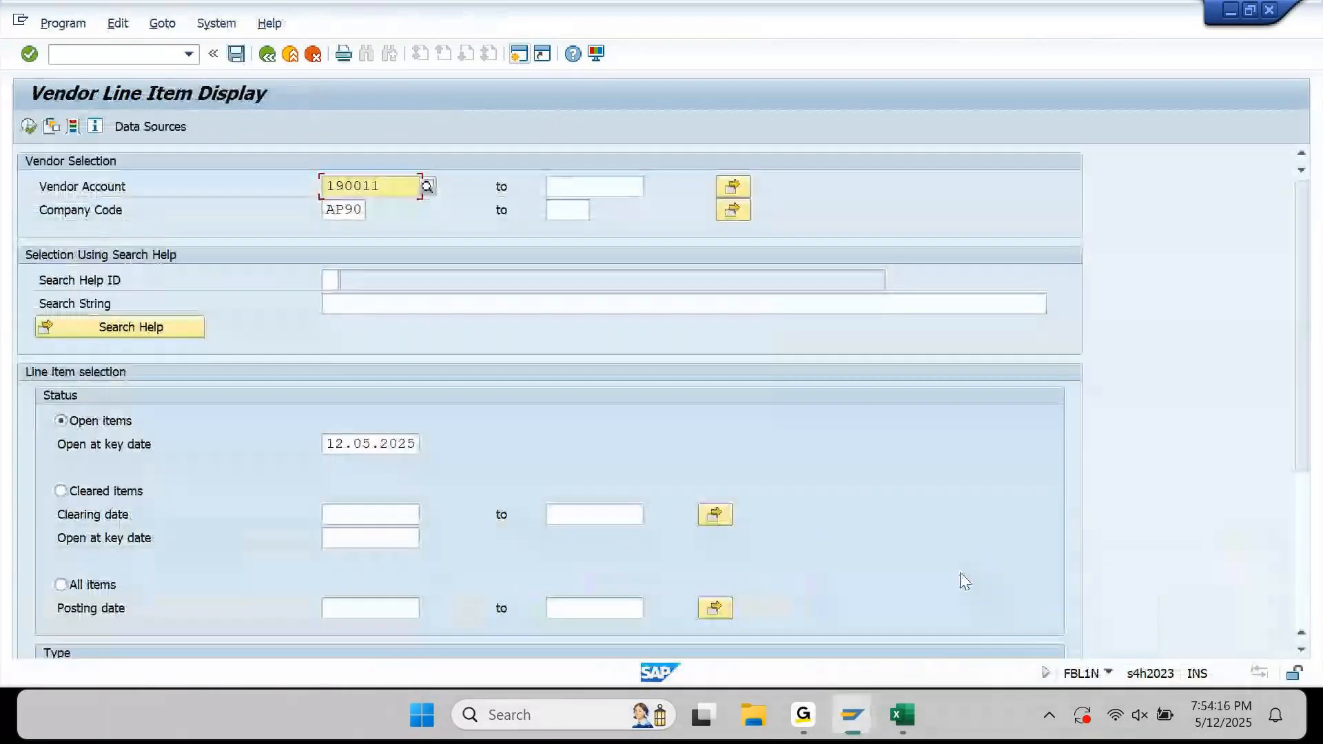
Display the open items of vendor 190011 in company code AP90 and review the invoices listed
left_click(29, 127)
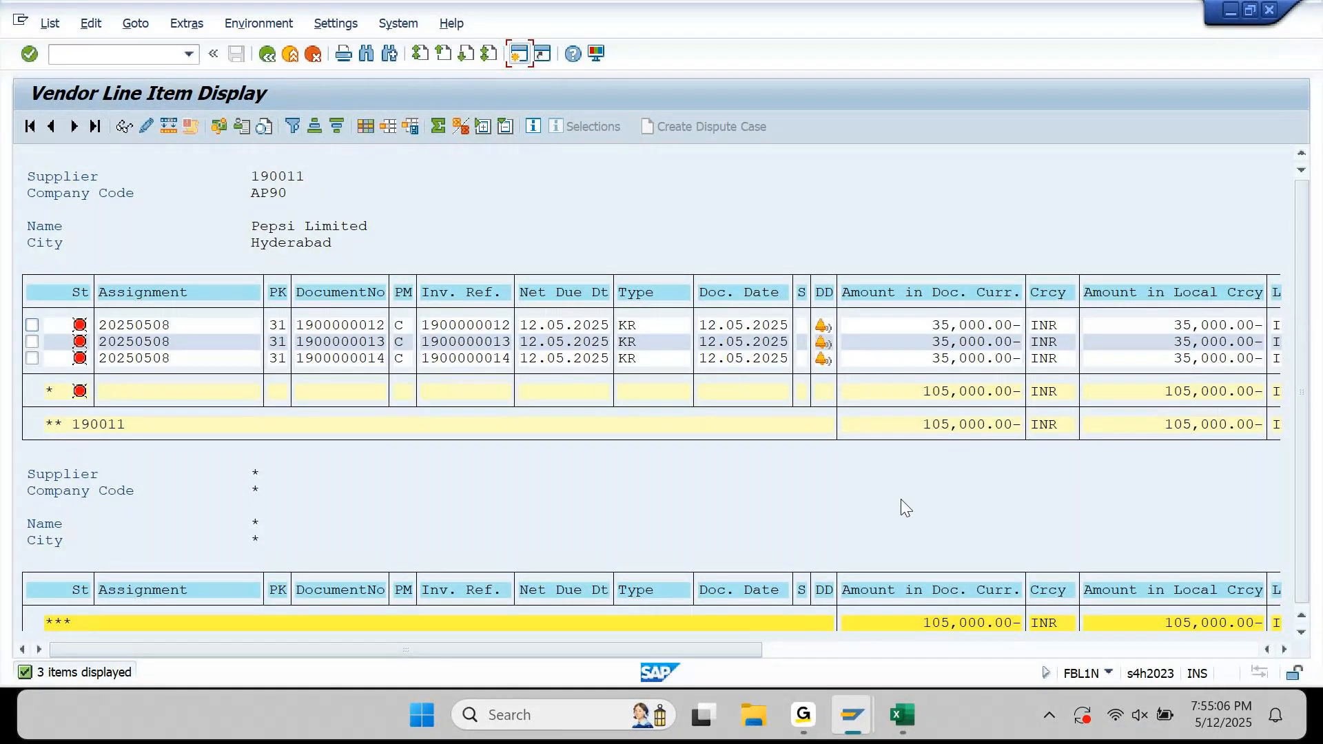
left_click(901, 715)
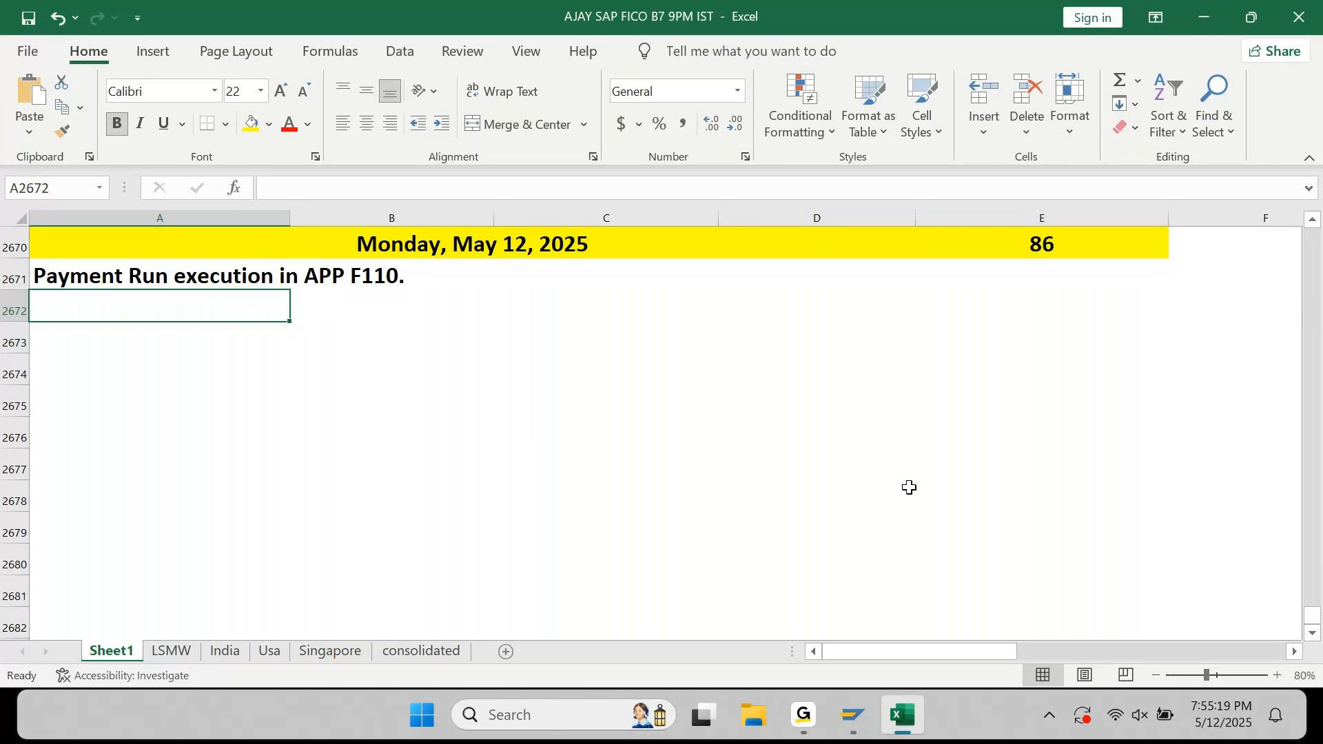
left_click(853, 714)
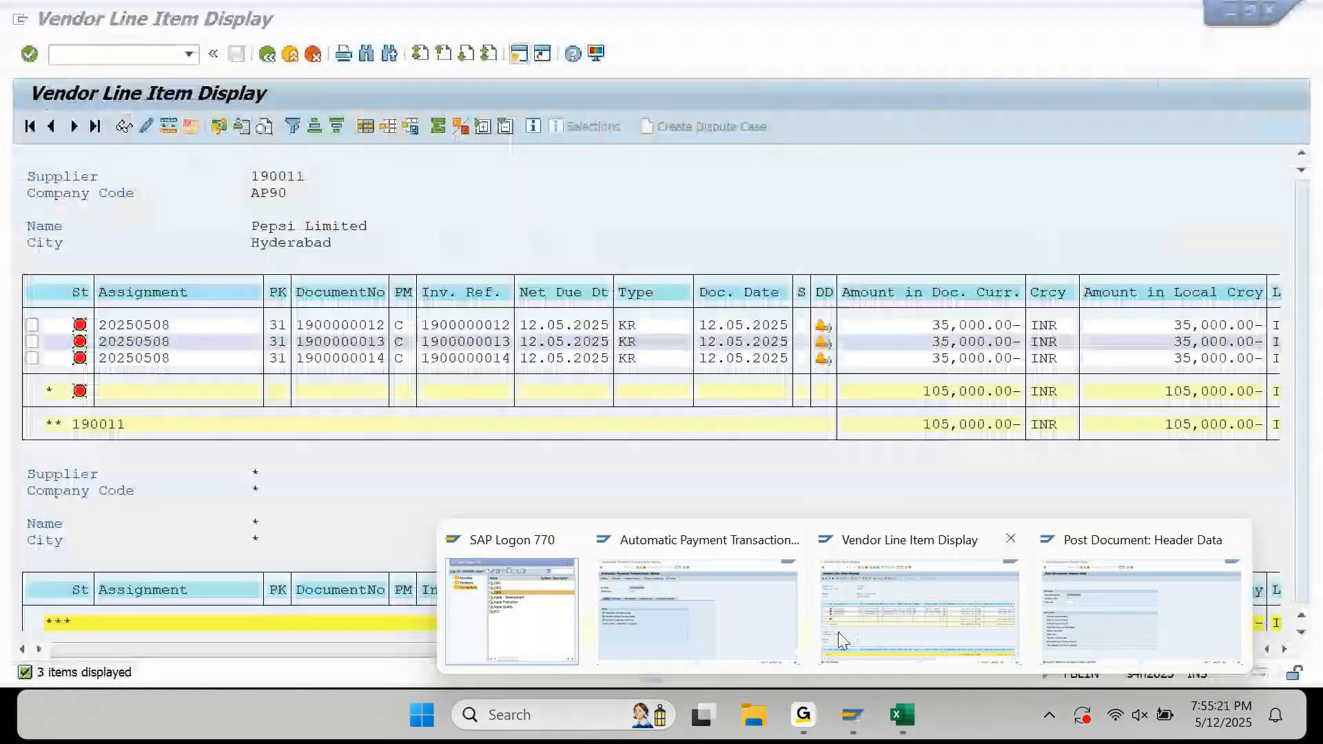
left_click(870, 622)
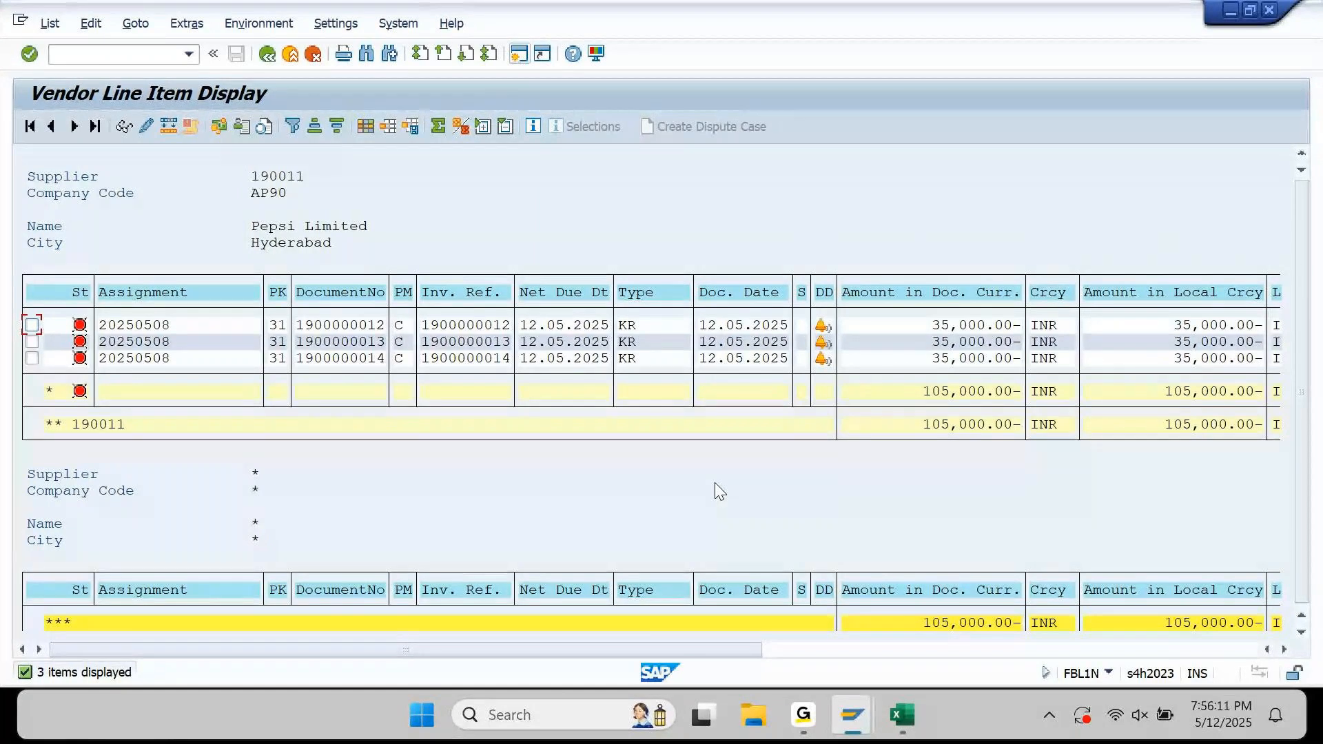
Switch to the Automatic Payment Transactions session and open a new payment run with run date 12.05.2025 and identification AP901
mouse_move(852, 713)
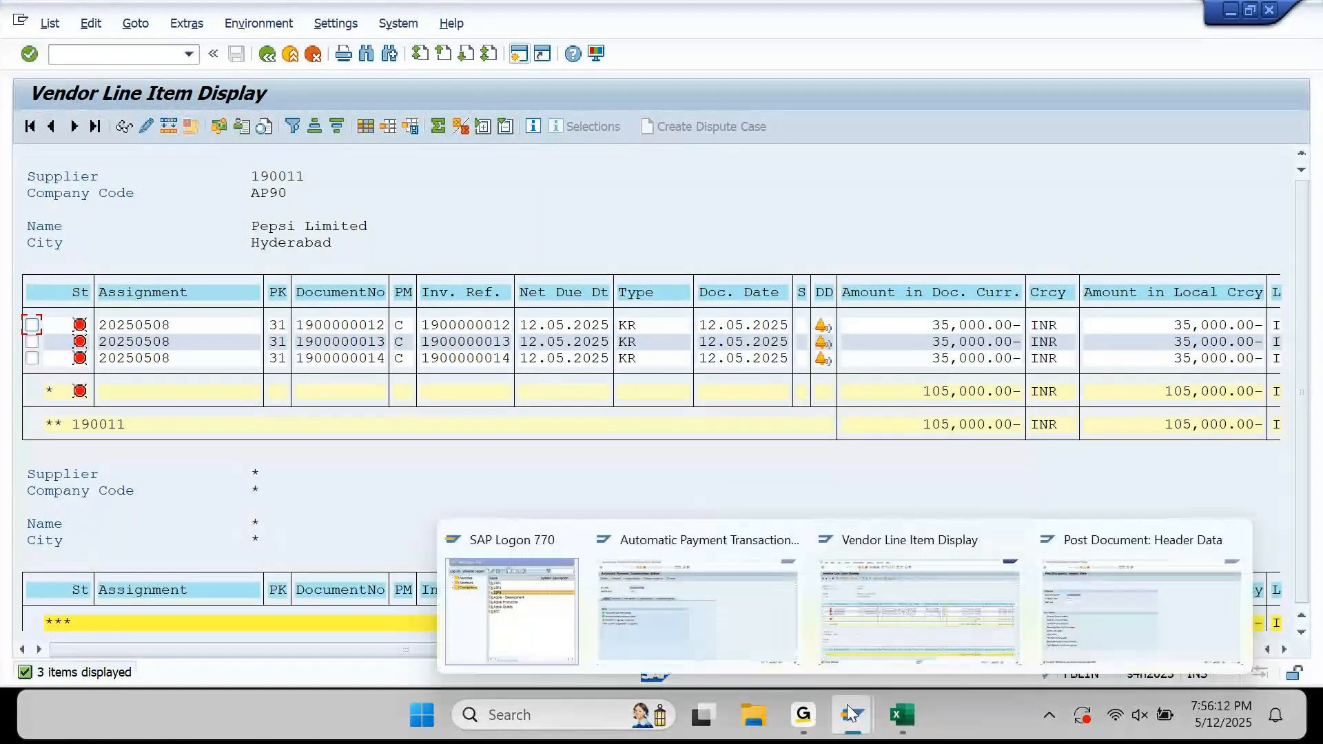
left_click(761, 618)
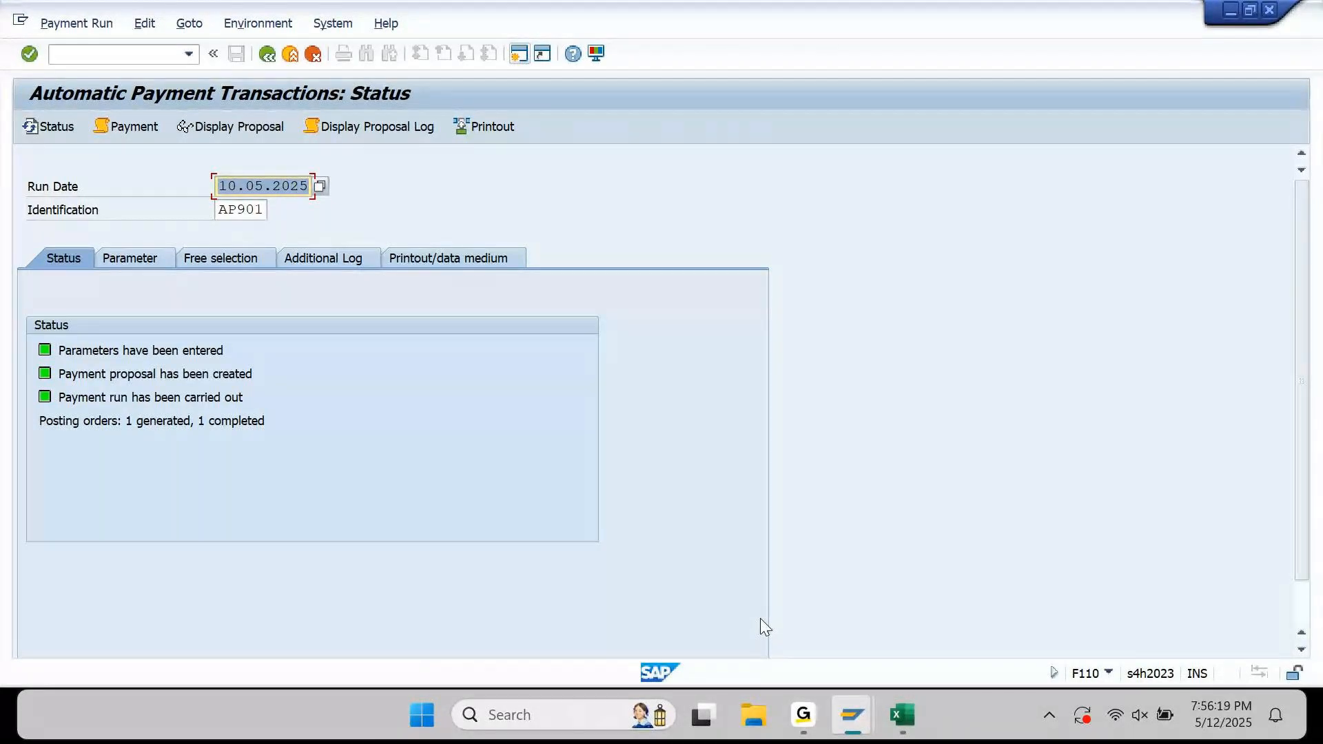
key("Left")
key("Right")
key("shift+Right")
type("2")
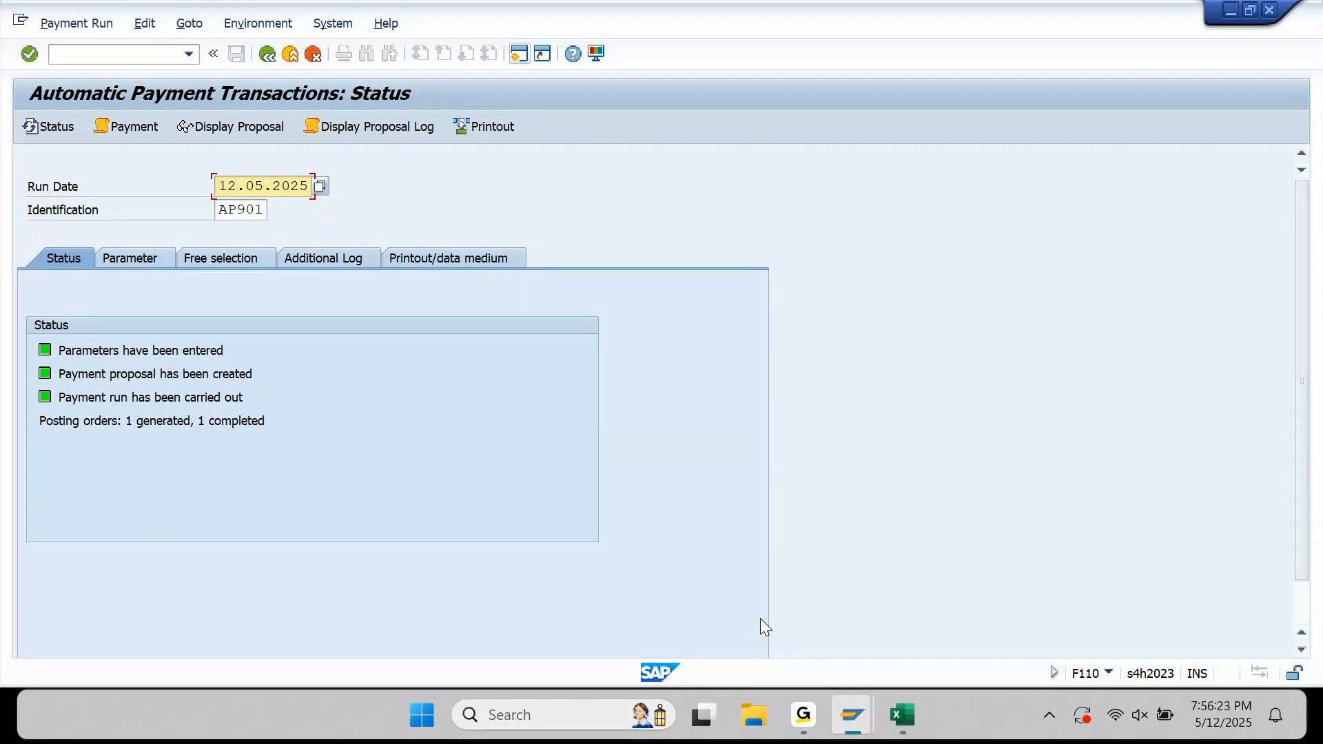
key("Tab")
key("Return")
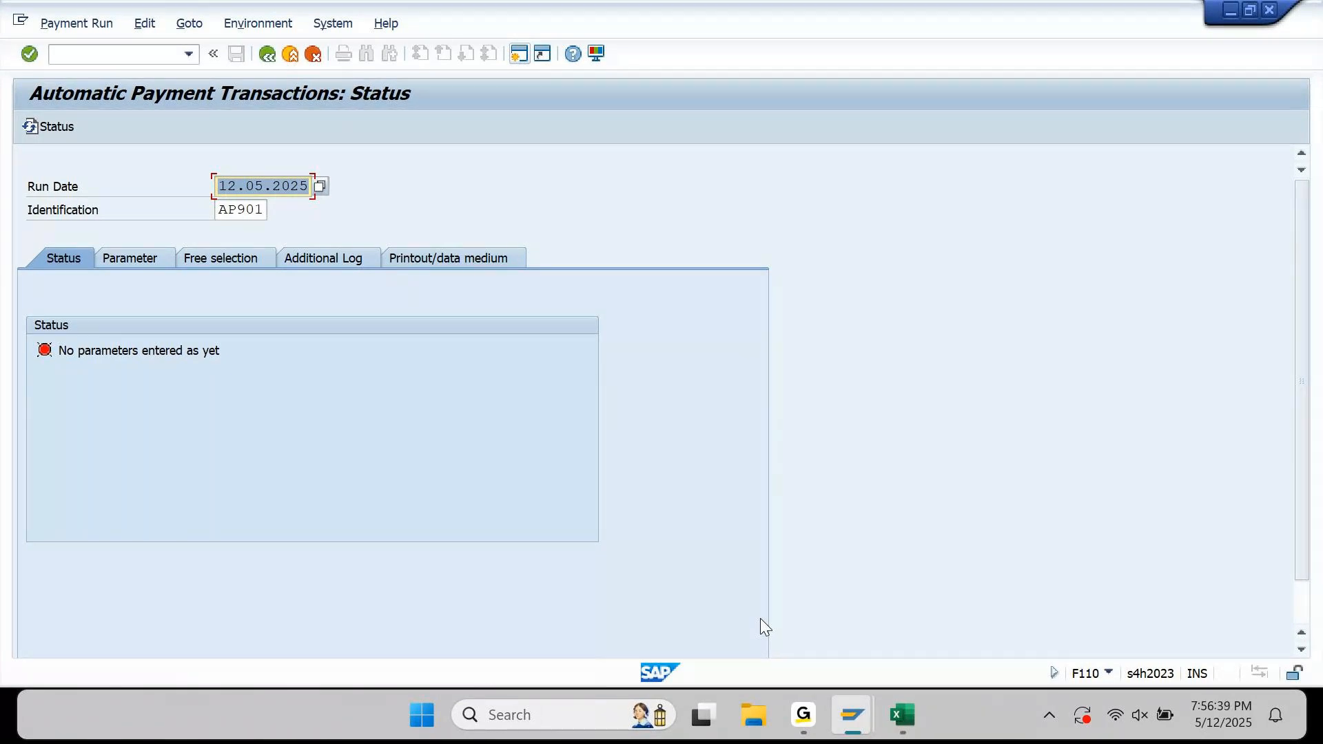
Copy the parameters from the reference run dated 10.05.2025 with identification AP901, keeping Adjust Date Details enabled
left_click(137, 253)
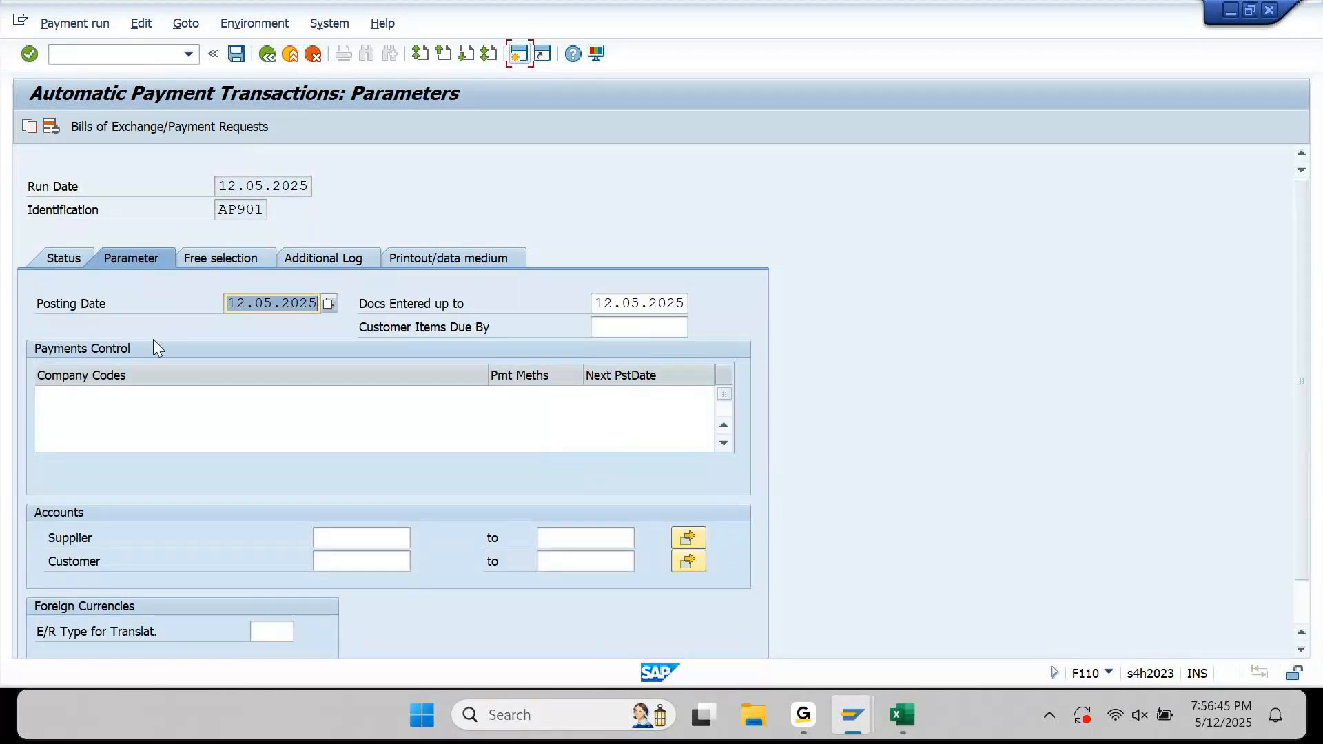
left_click(30, 127)
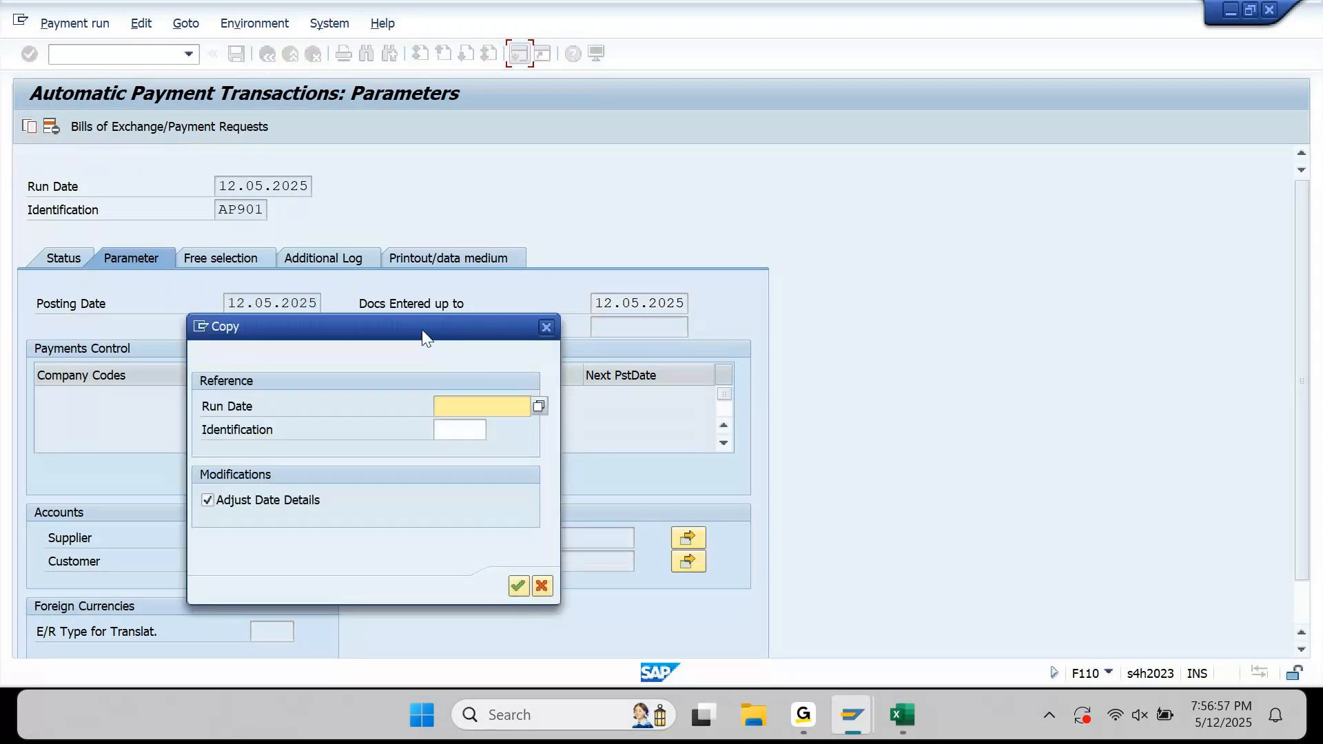
left_click_drag(416, 322, 830, 165)
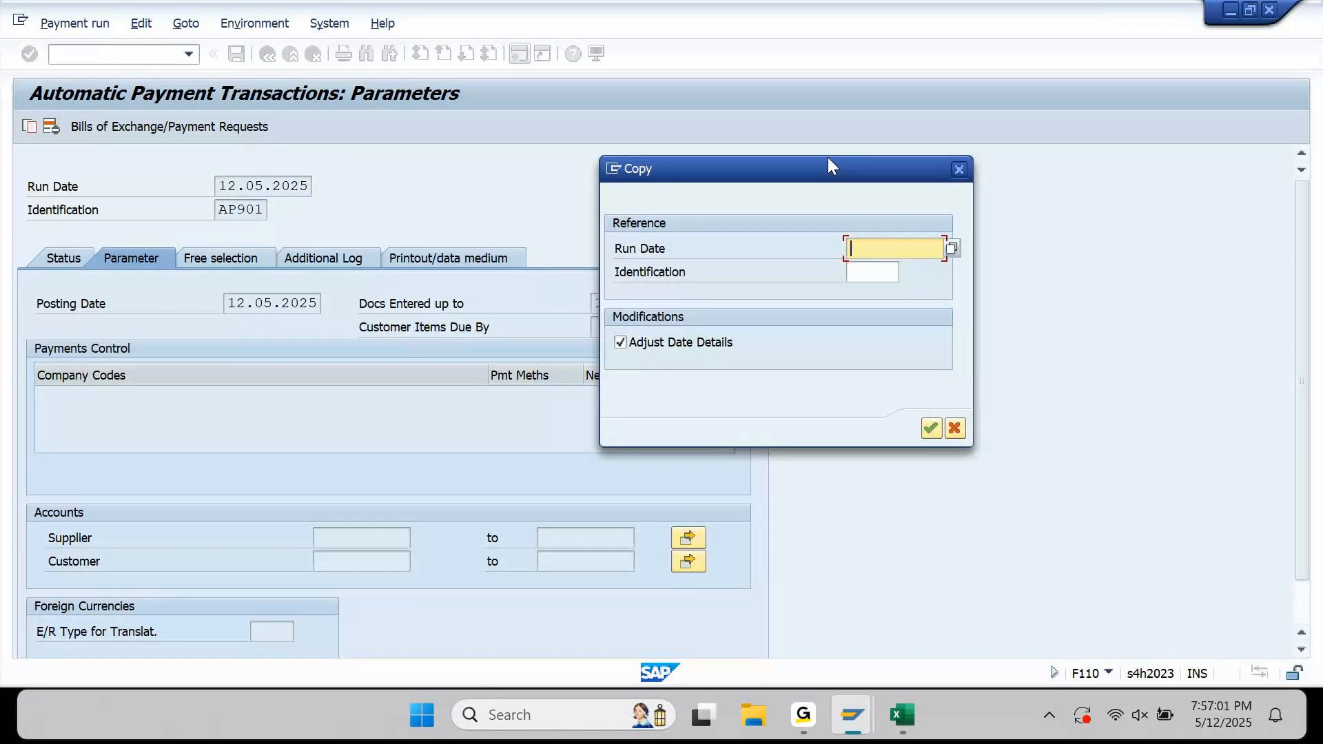
type("10.")
type("05.2025")
key("Tab")
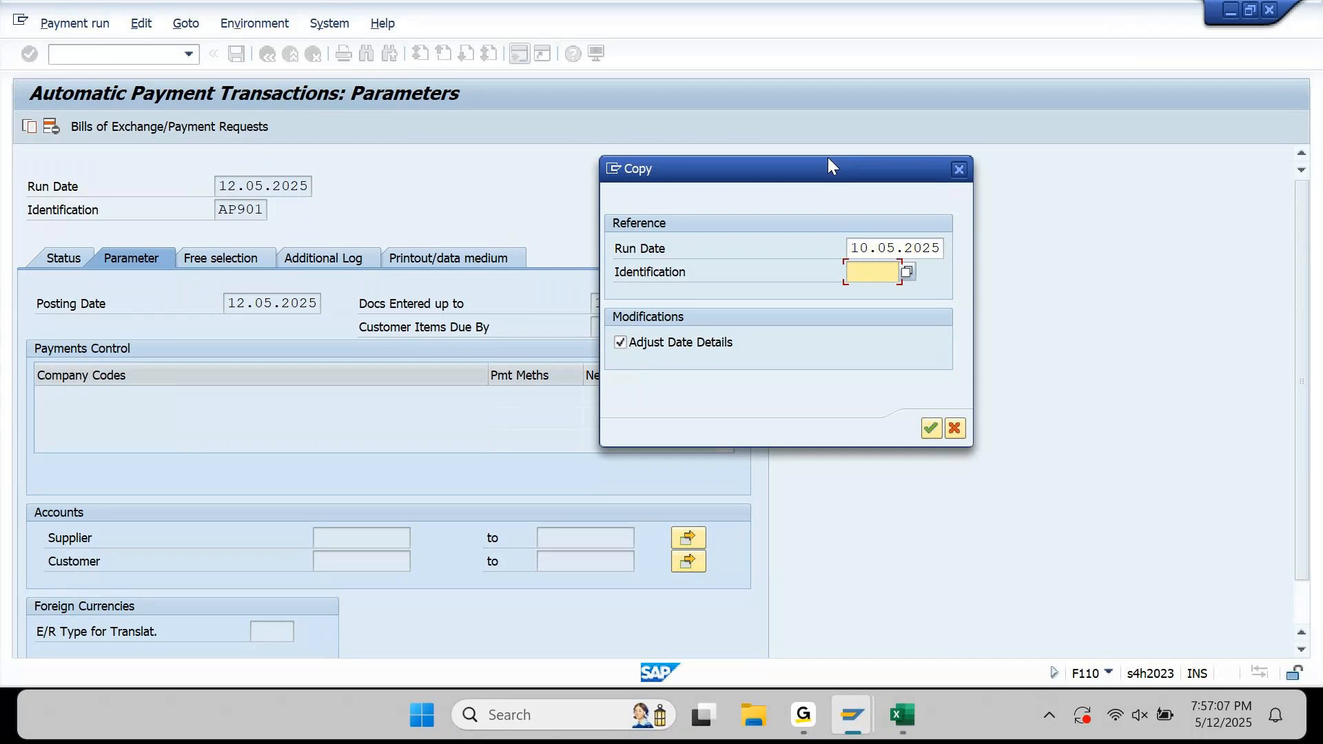
type("AP901")
left_click(930, 428)
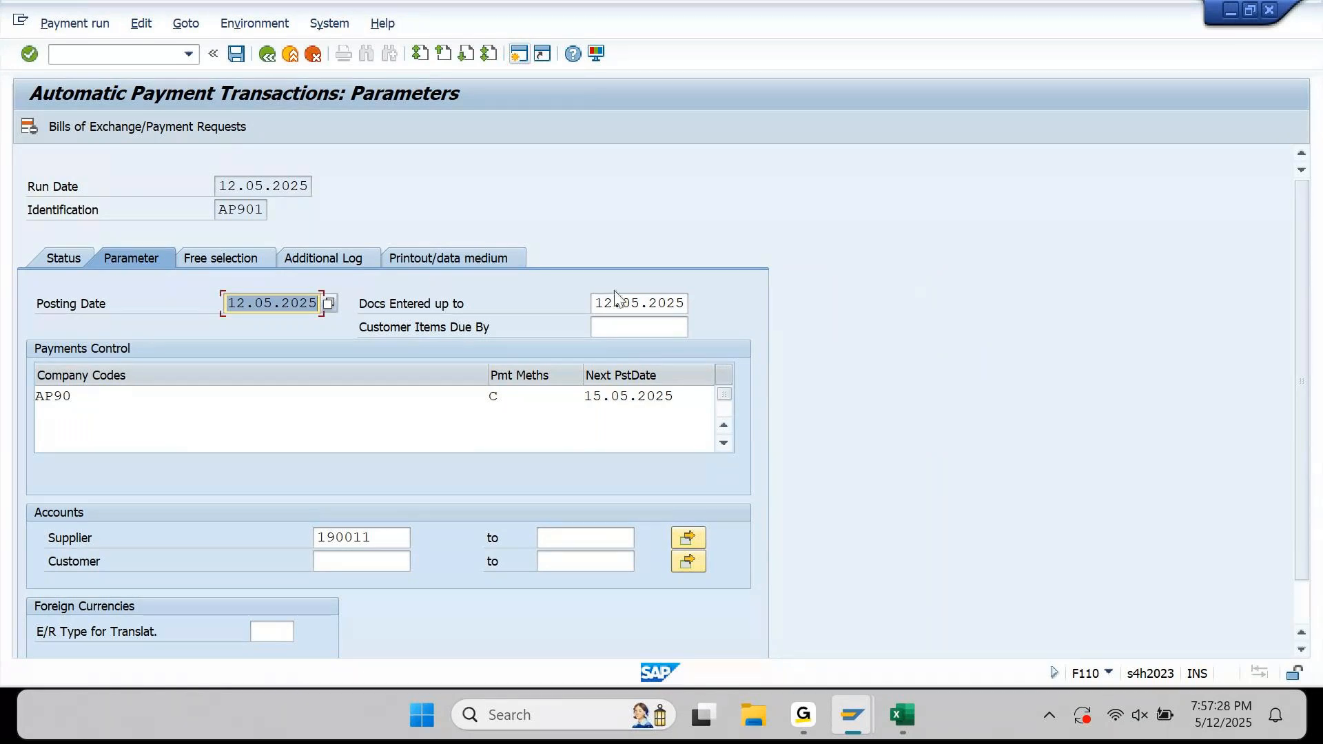
Check the copied dates and additional log settings, and save the parameters of the payment run
left_click(597, 304)
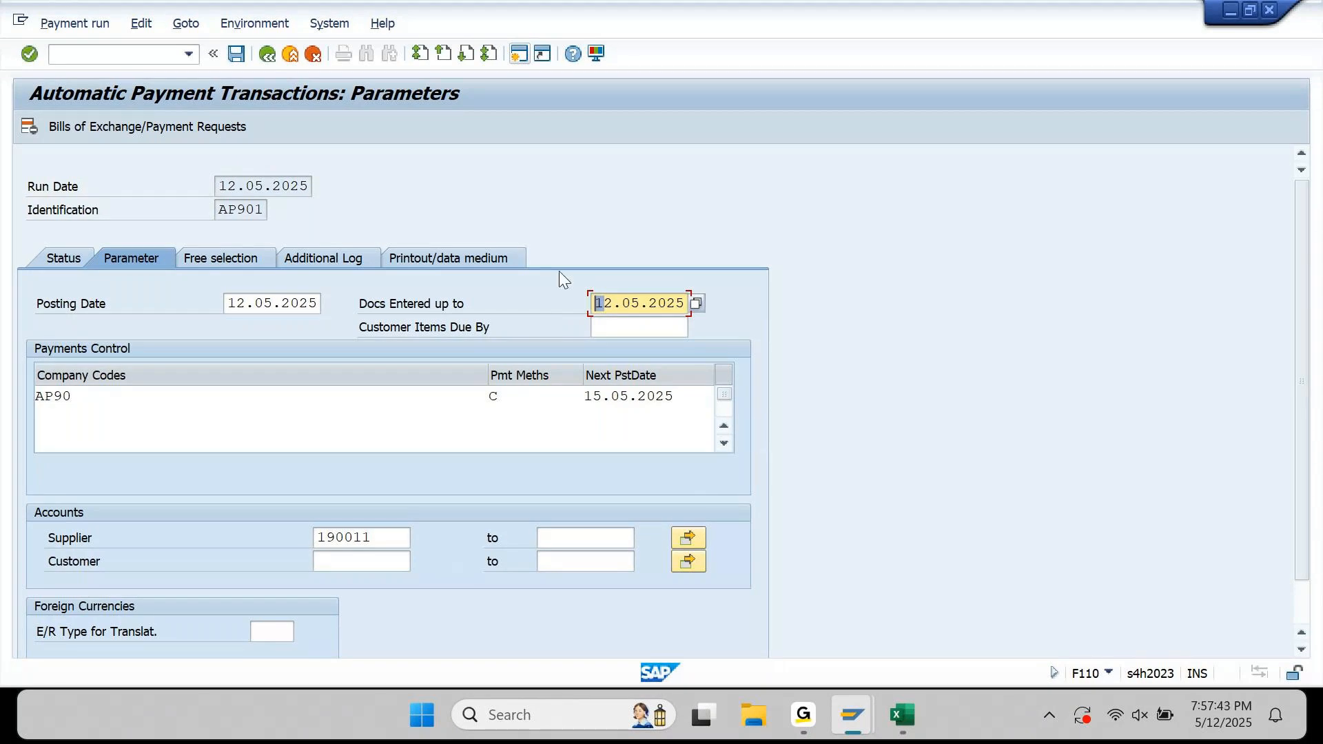
left_click(599, 396)
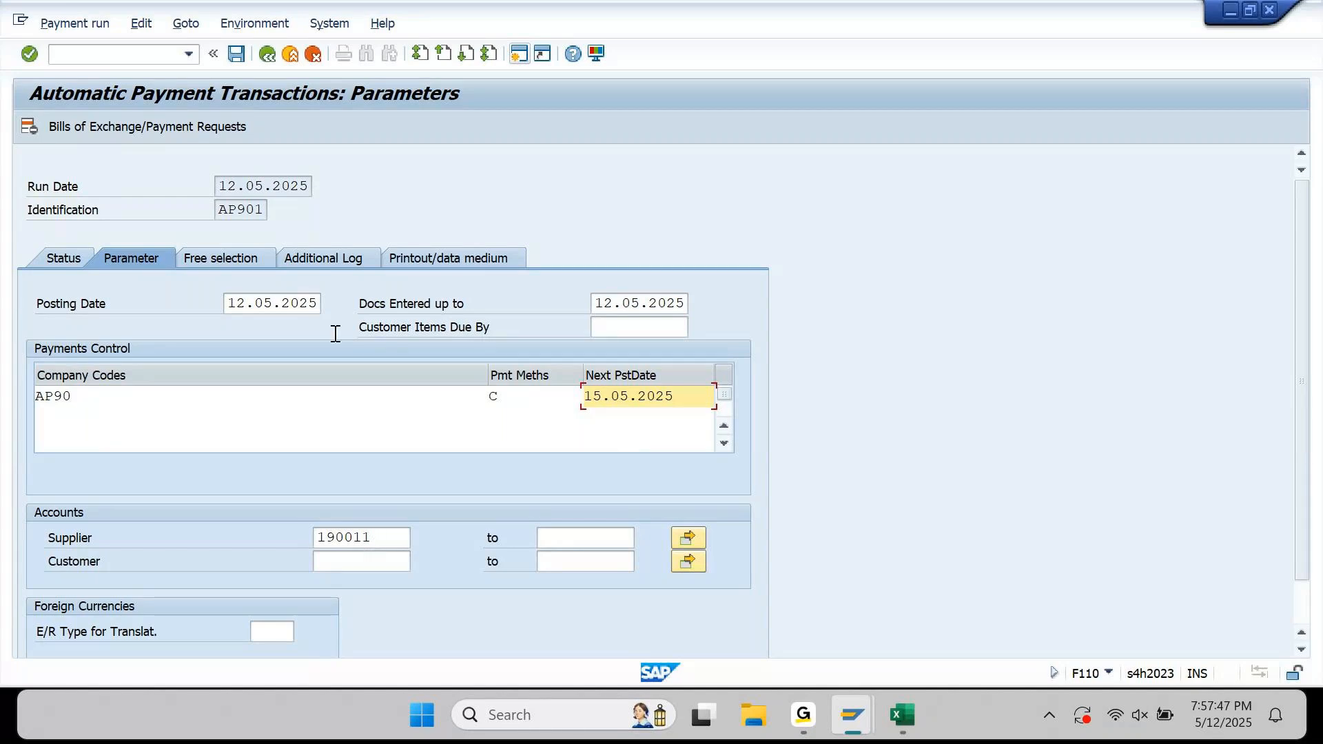
left_click(327, 262)
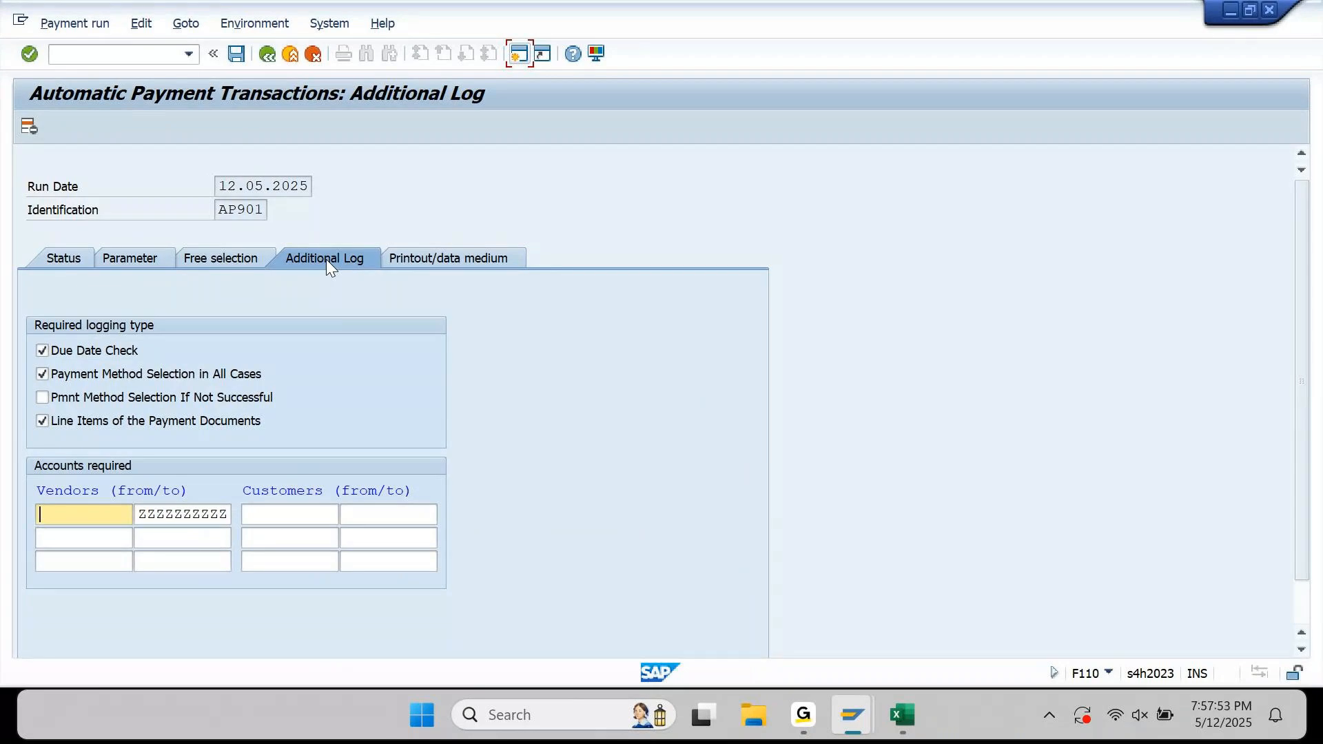
left_click(237, 255)
left_click(146, 260)
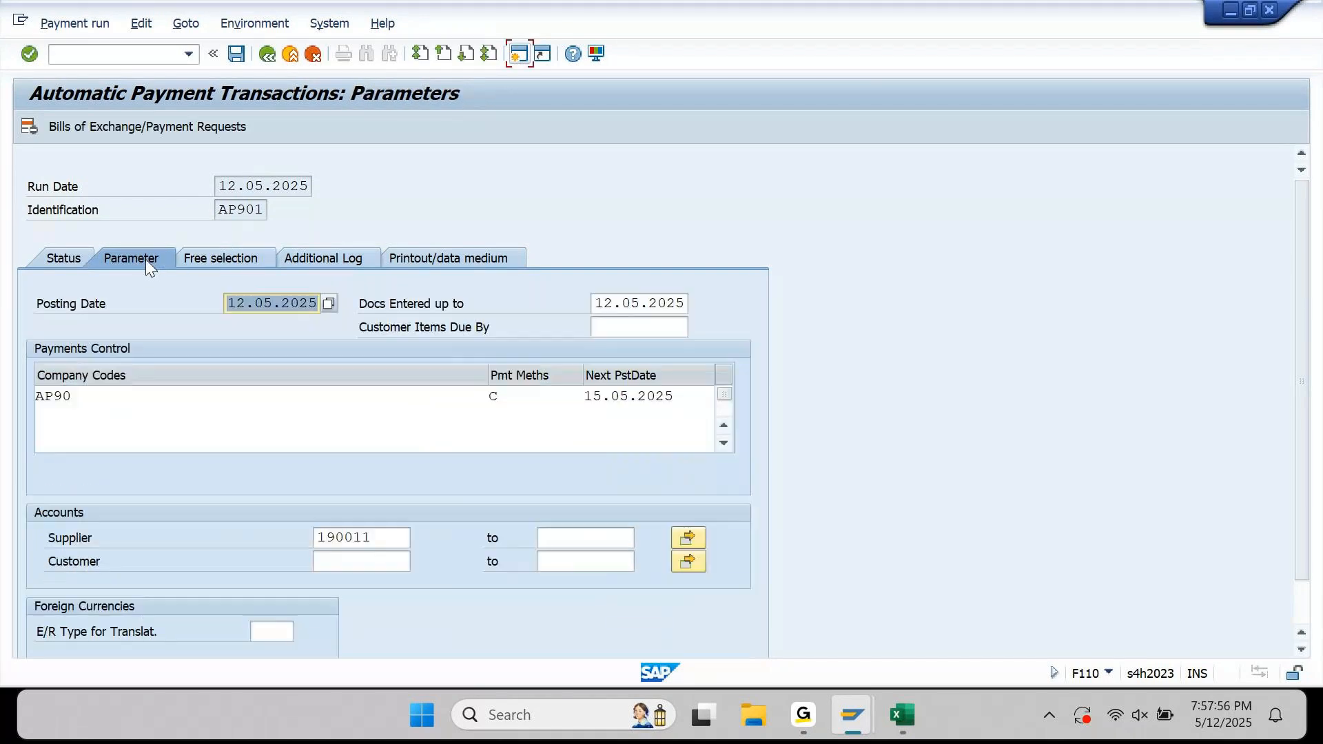
left_click(71, 257)
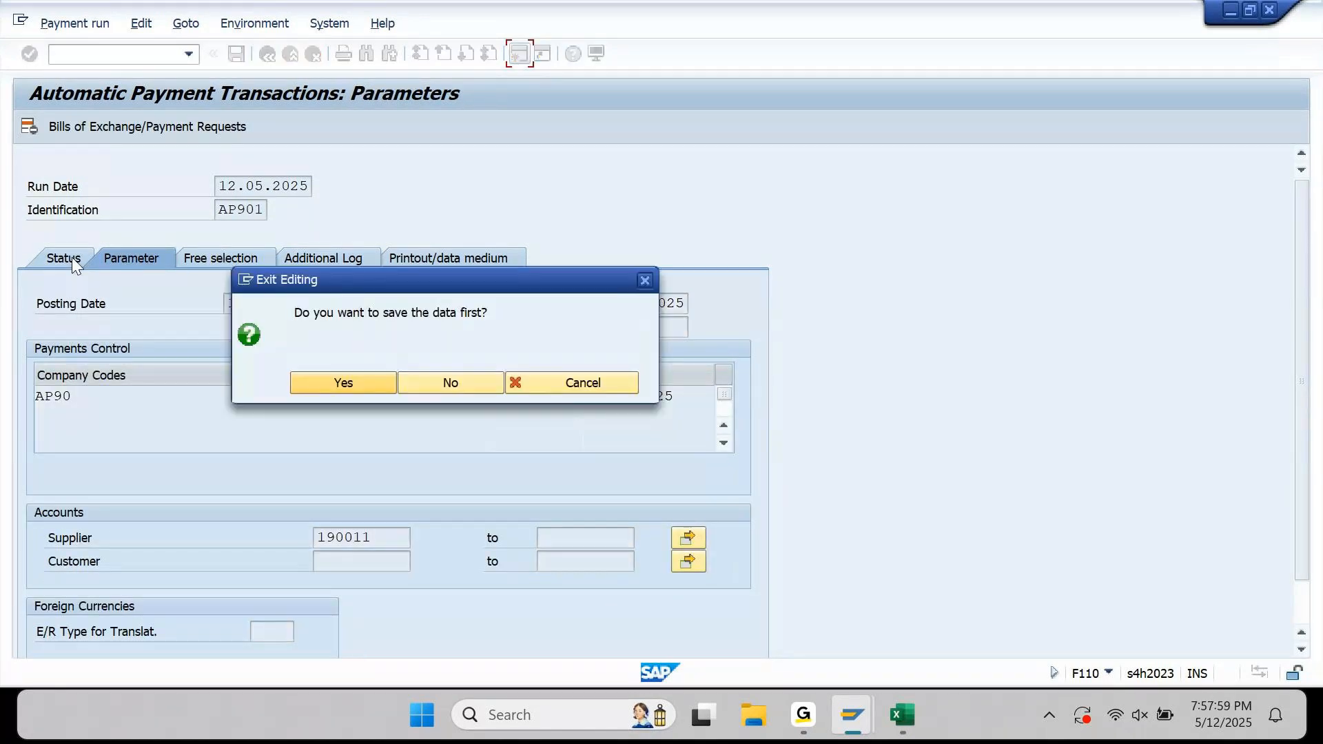
left_click(333, 380)
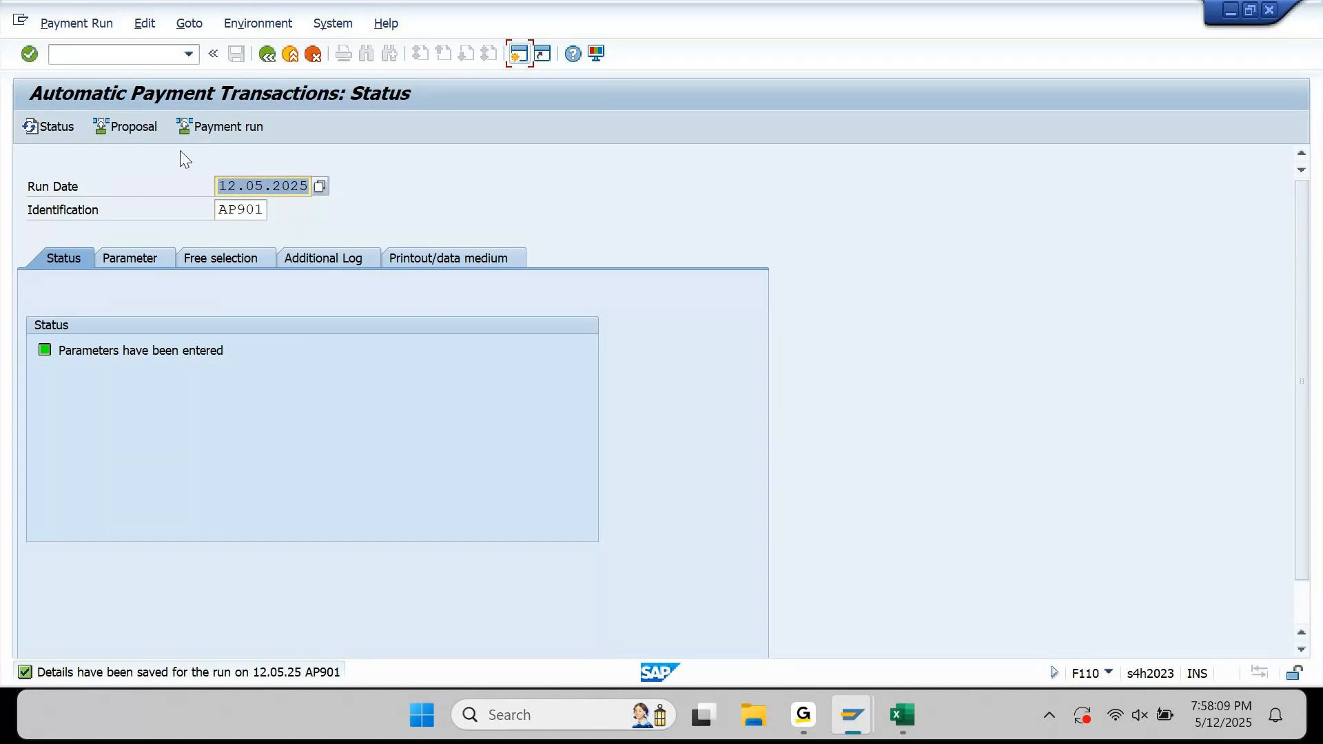
Create the payment proposal with immediate start and display its payment entry for supplier 190011
left_click(151, 130)
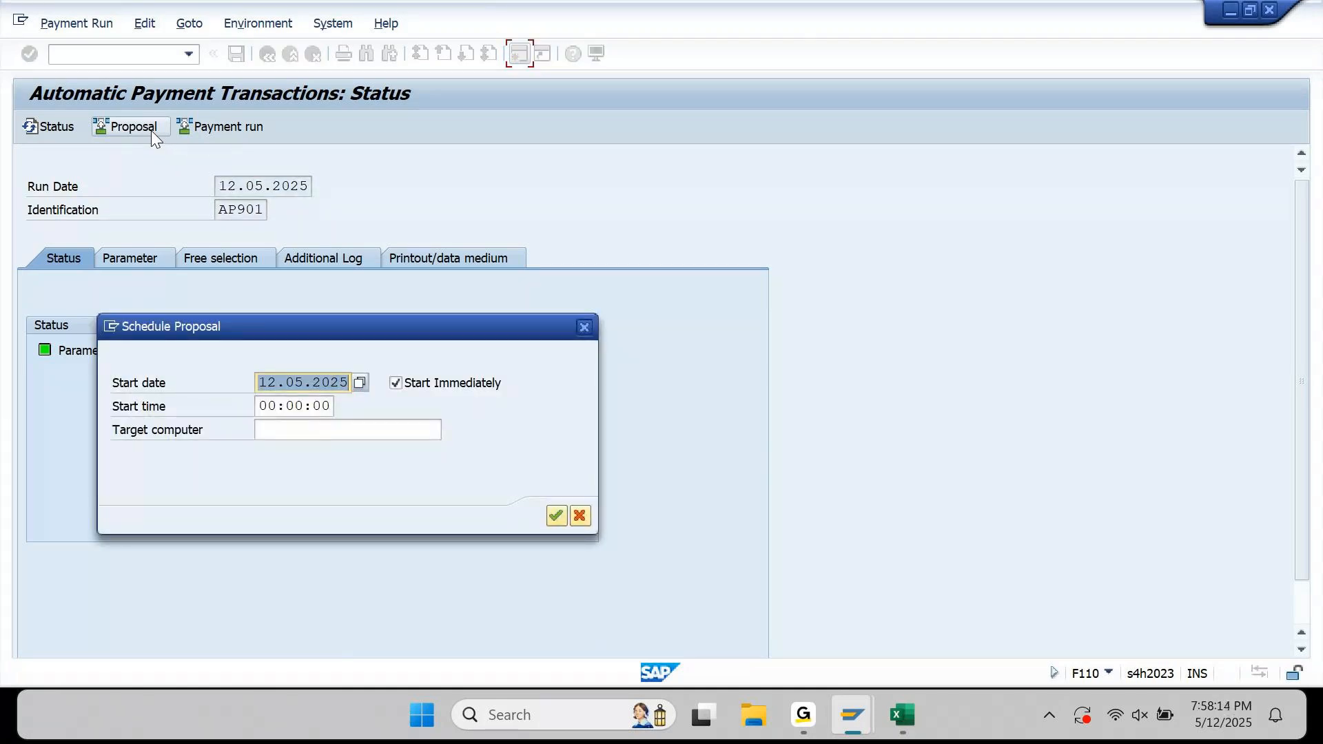
key("Return")
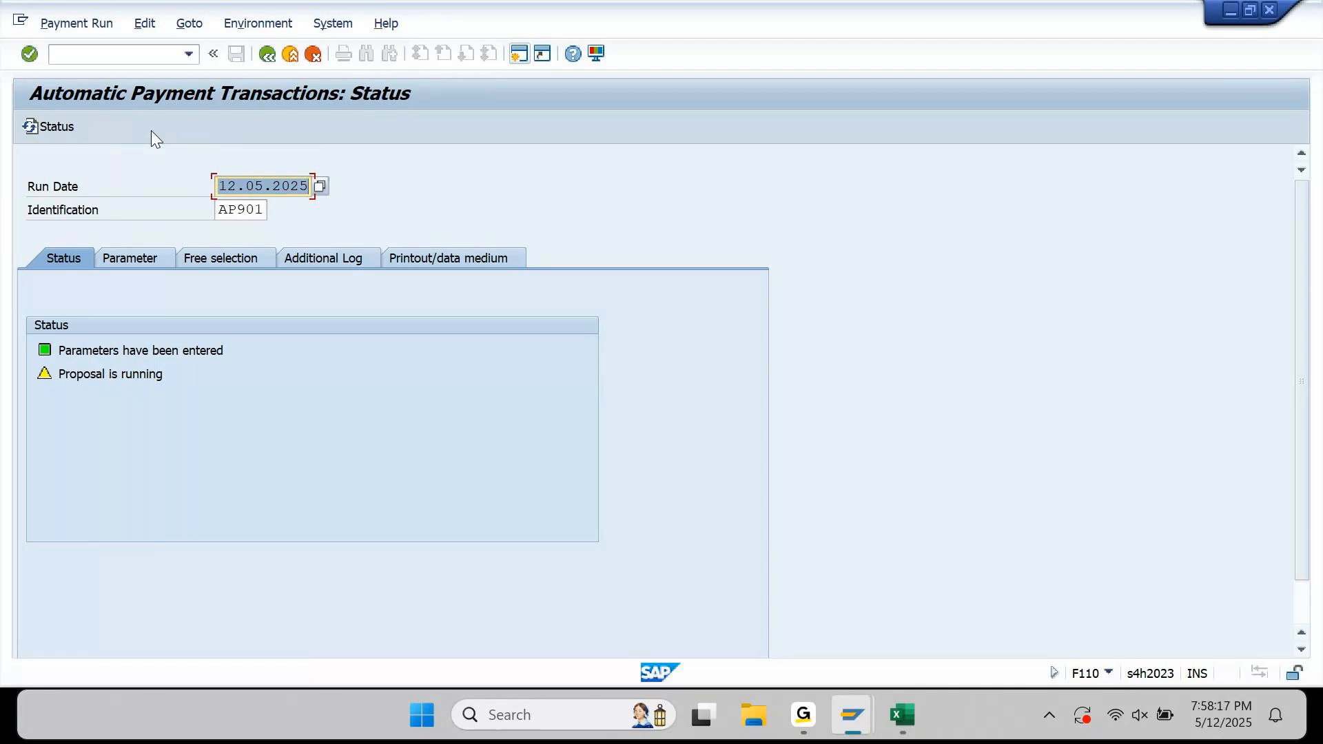
key("Return")
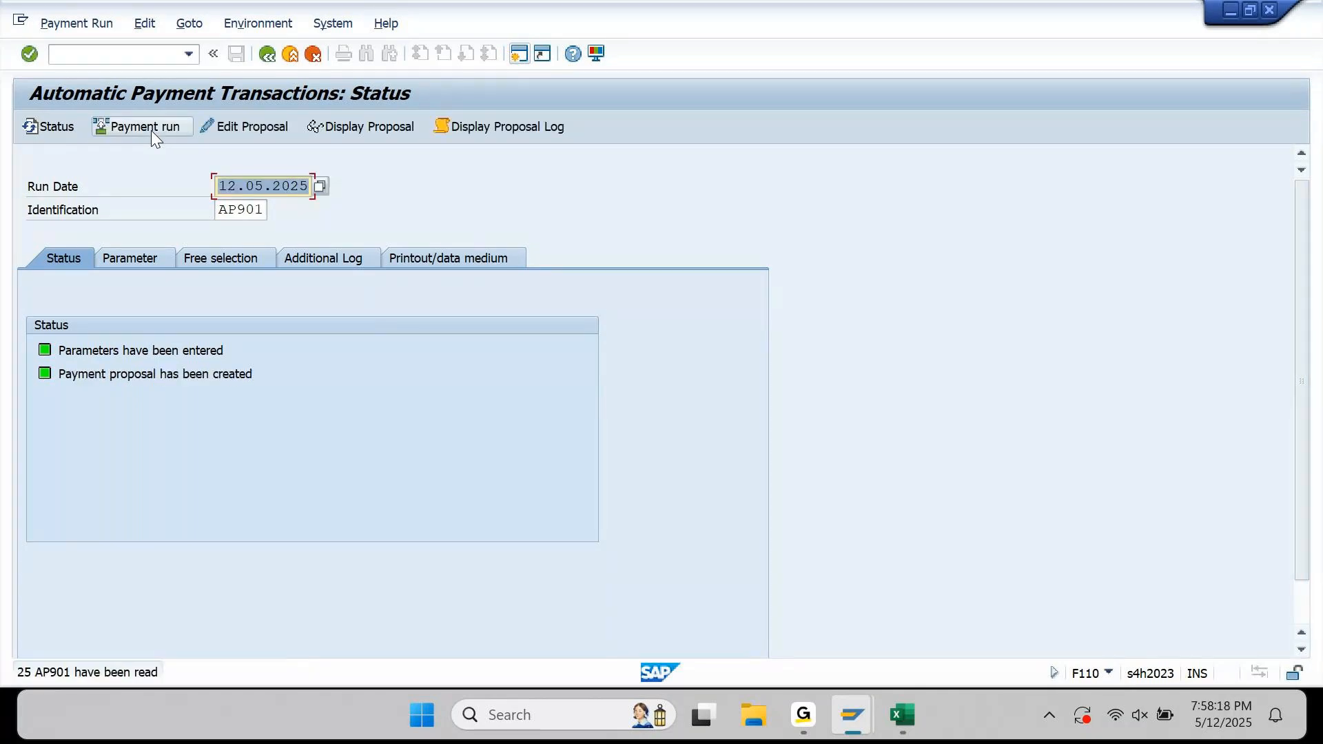
left_click(371, 125)
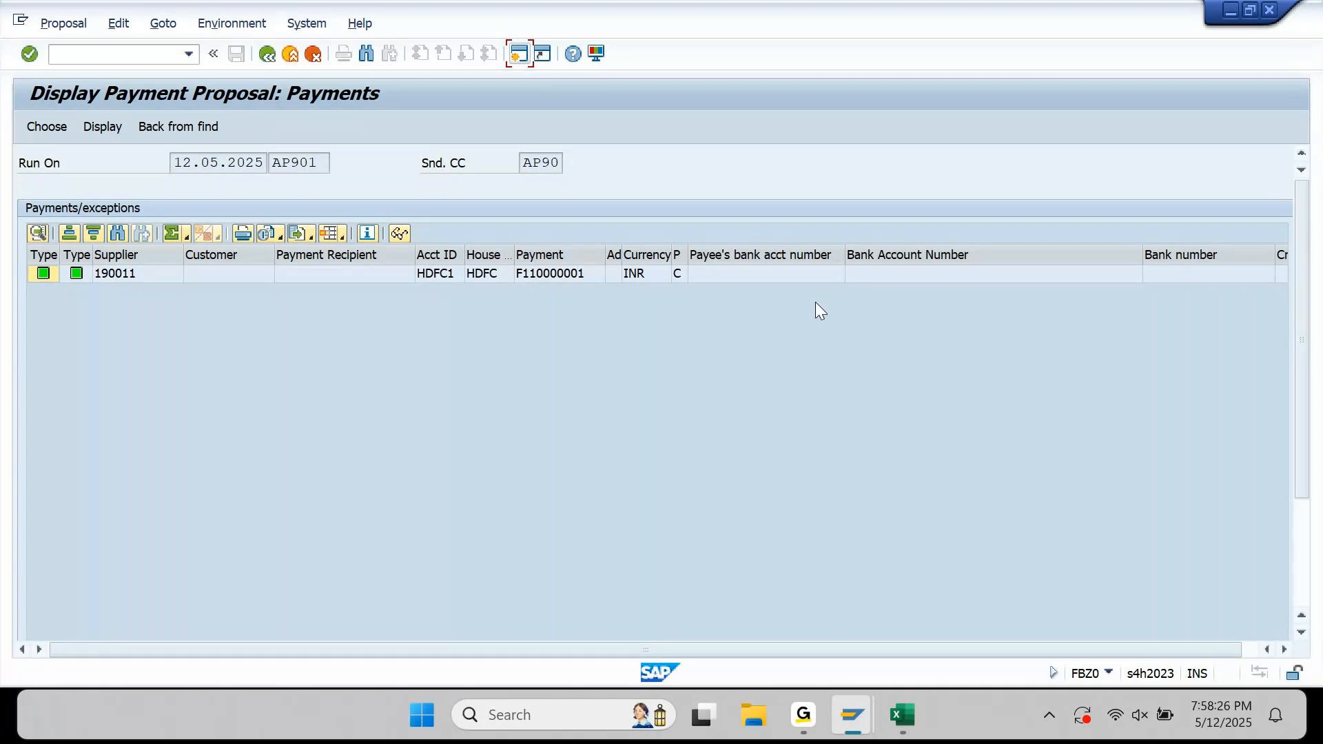
left_click(434, 276)
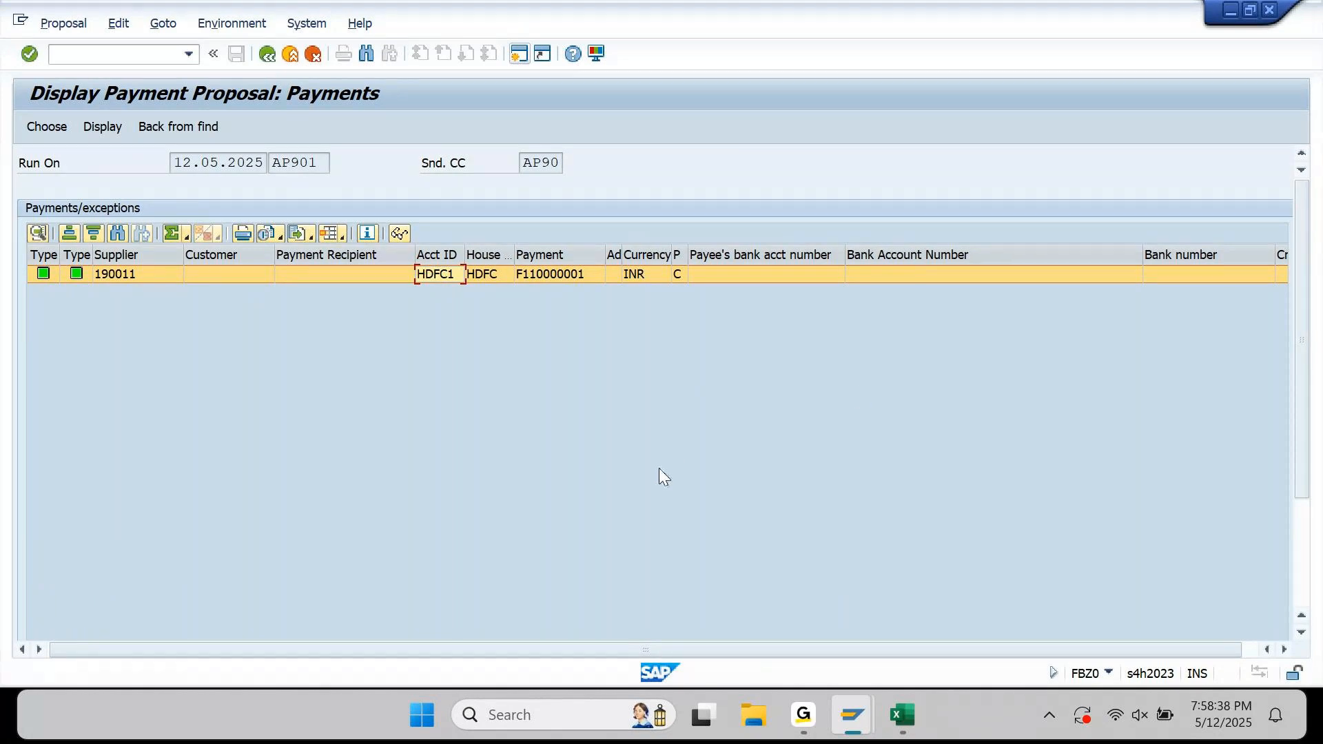
Hide the Customer, Payment Recipient and Reason to Print Advice columns in the payment proposal's layout
left_click(344, 238)
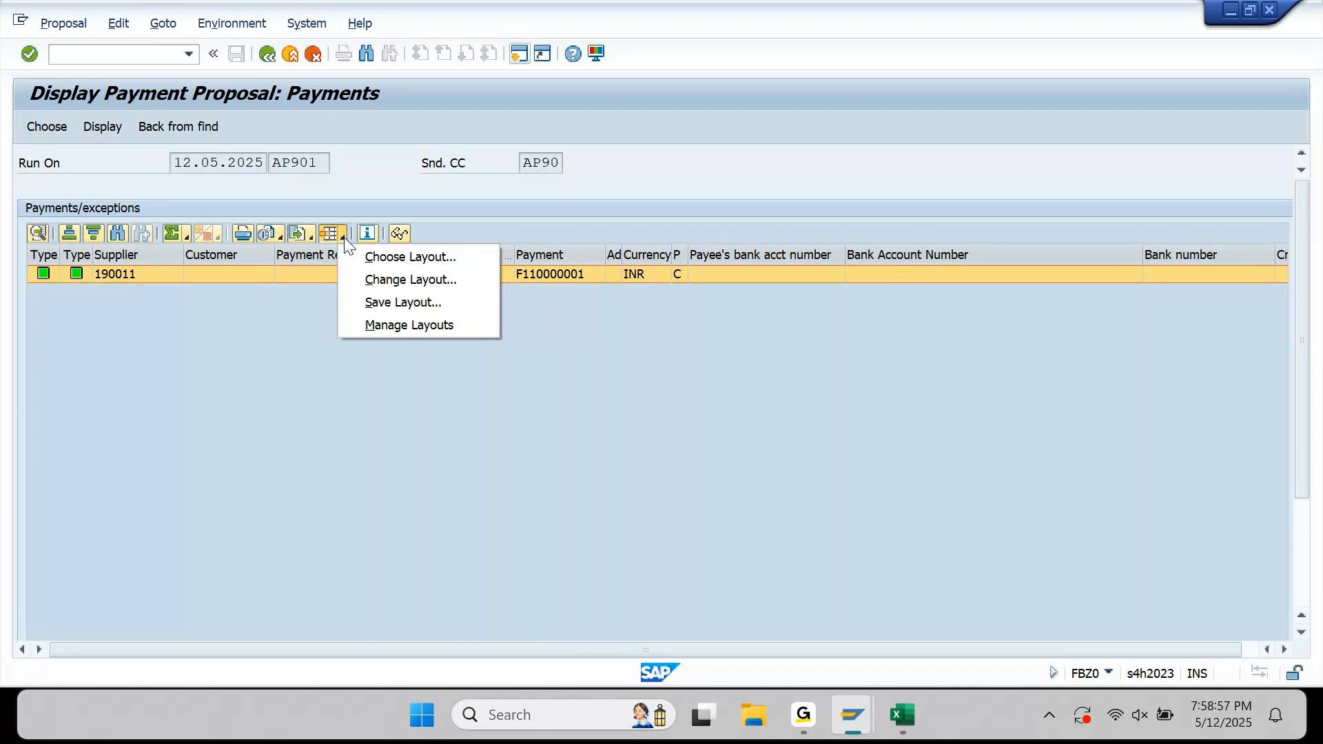
left_click(419, 282)
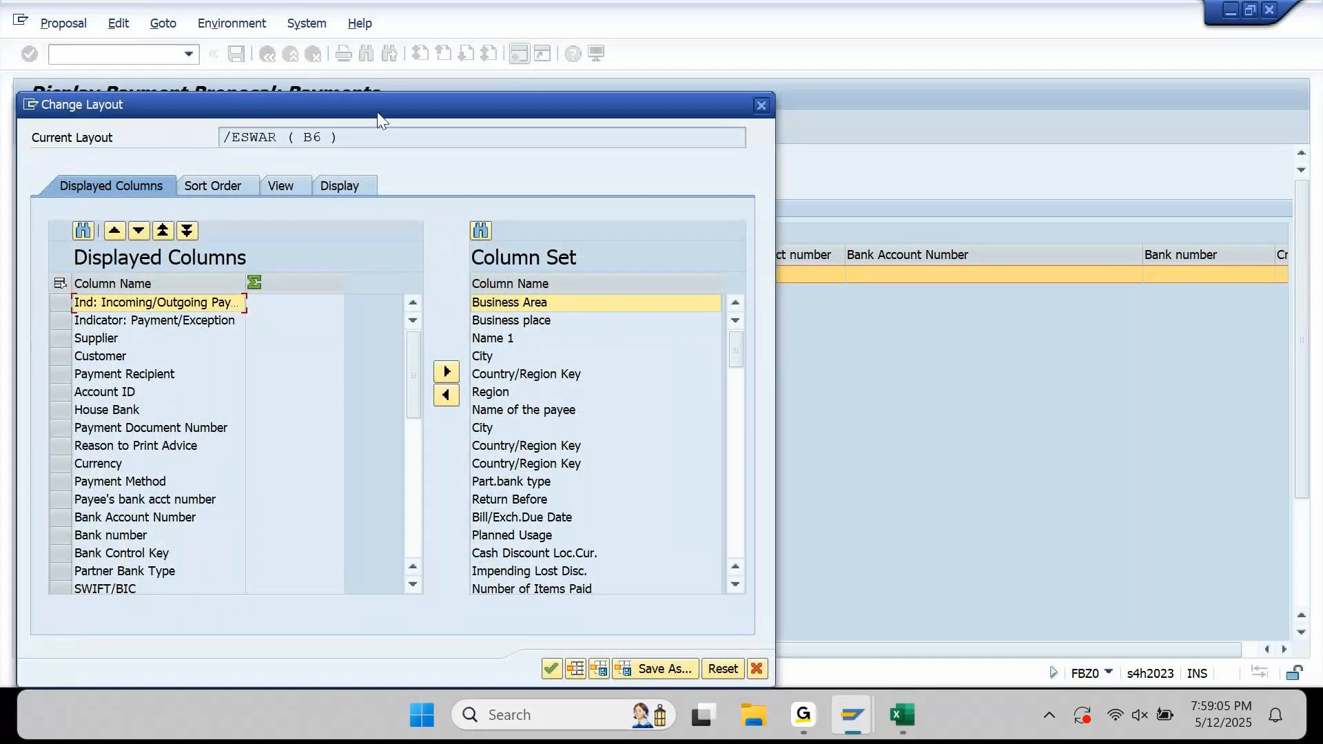
left_click_drag(378, 116, 616, 342)
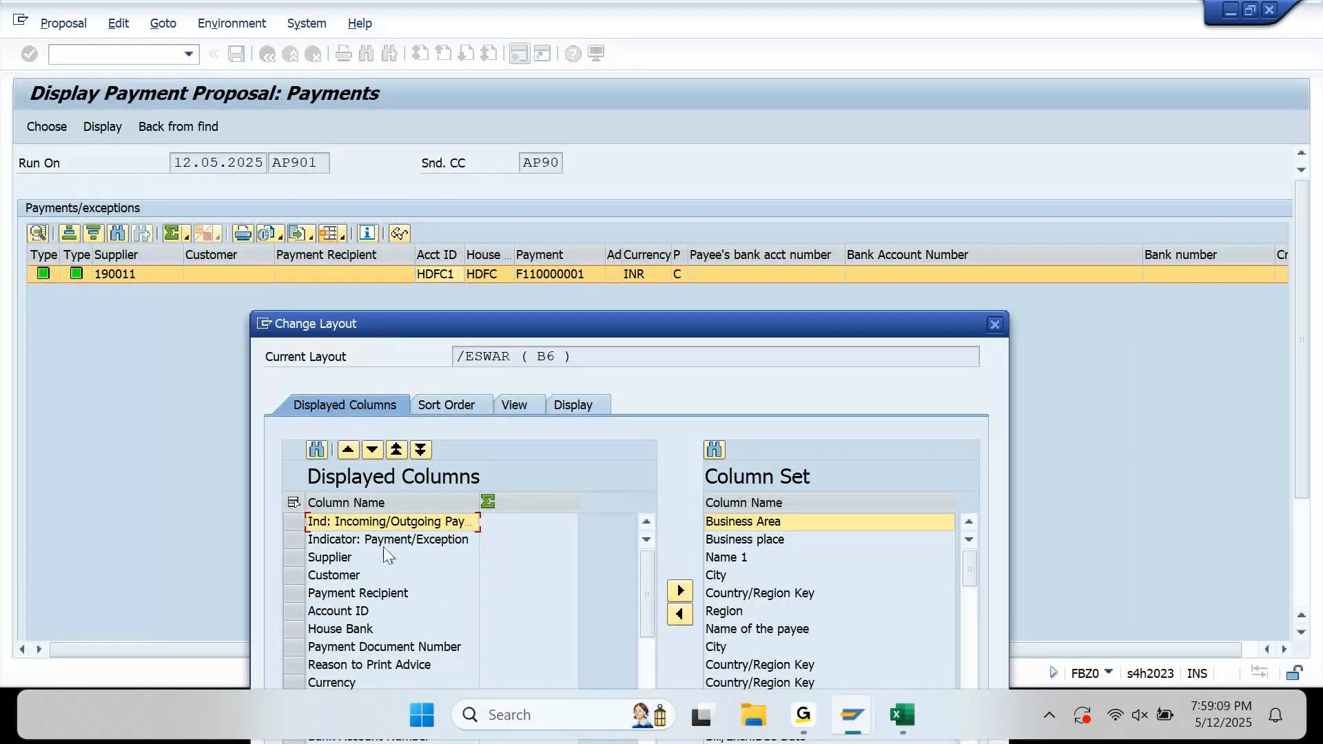
left_click(333, 557)
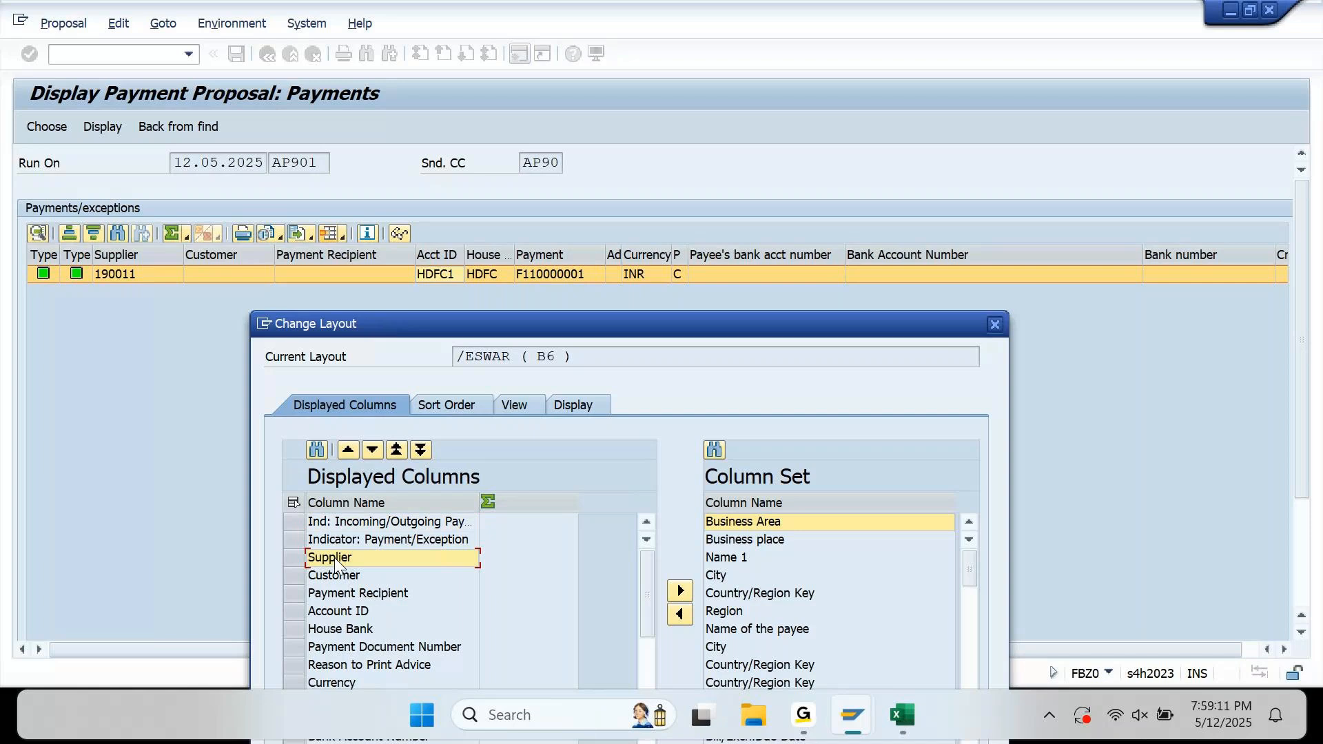
left_click(334, 577)
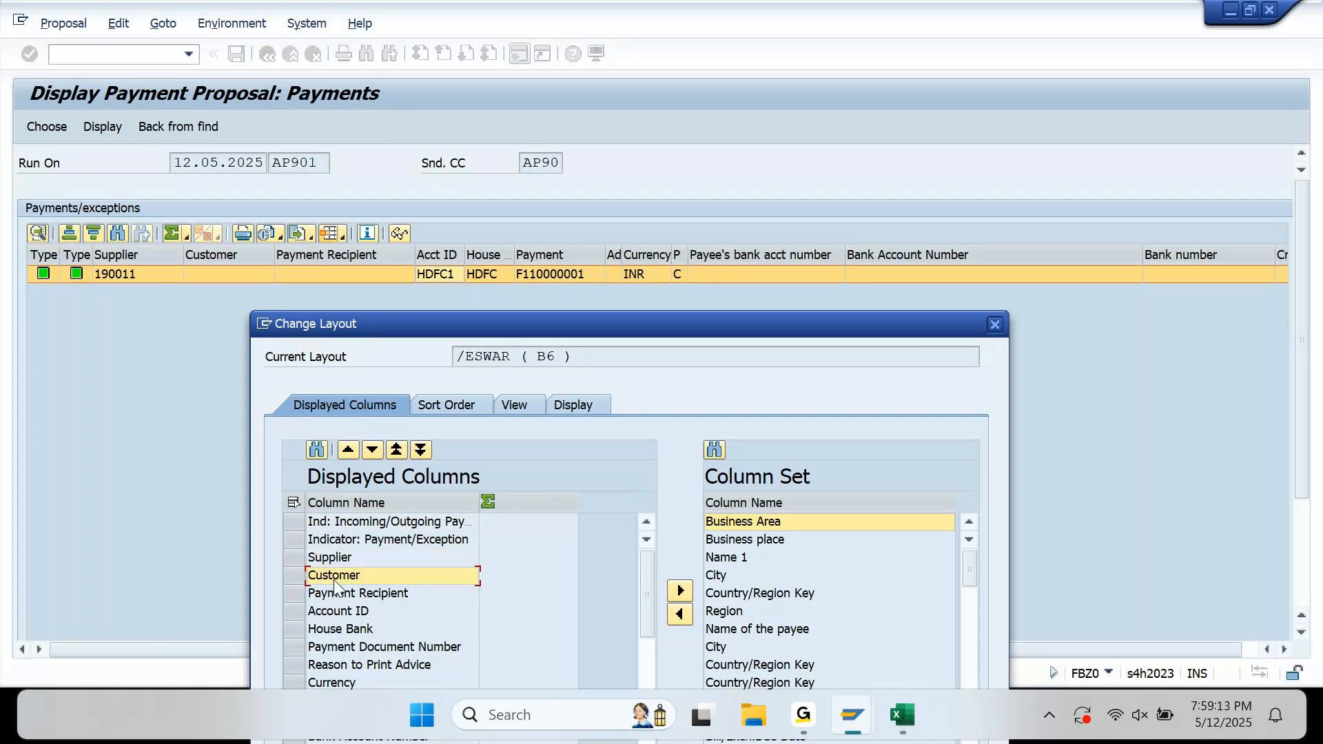
left_click(681, 591)
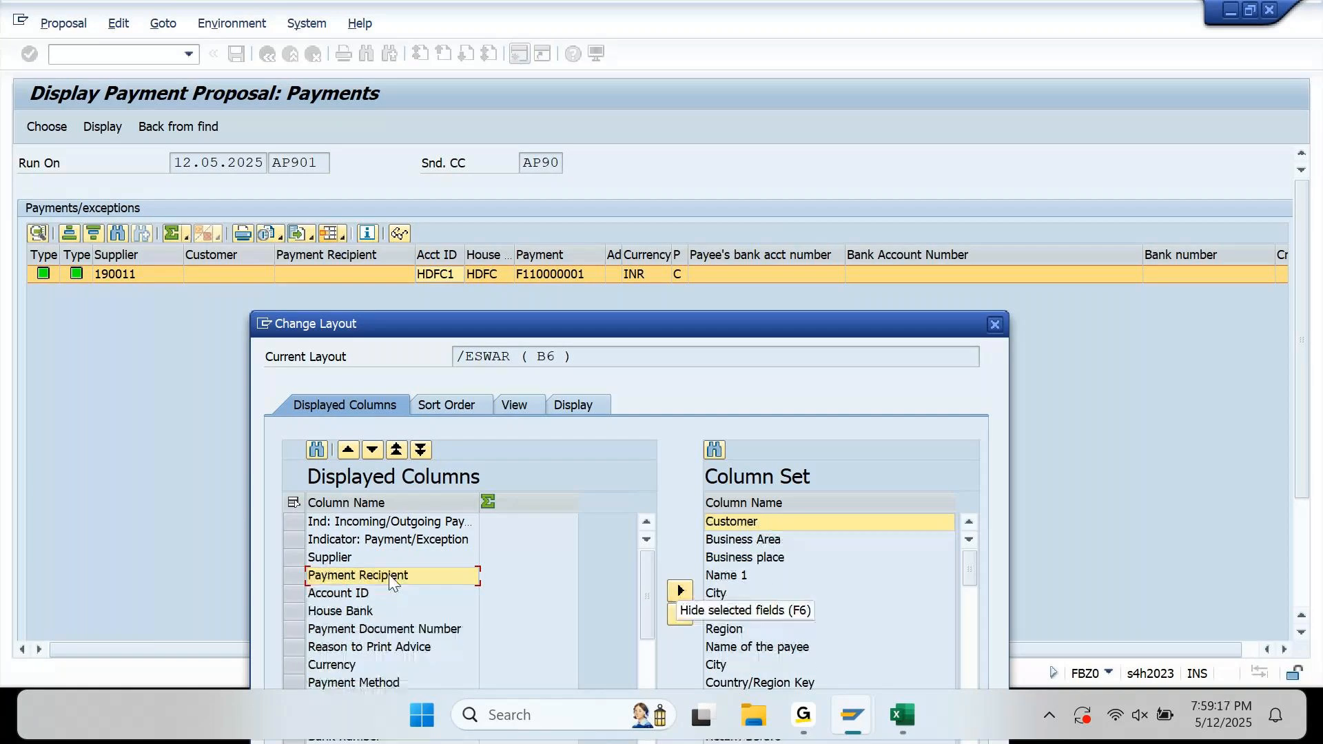
left_click(681, 591)
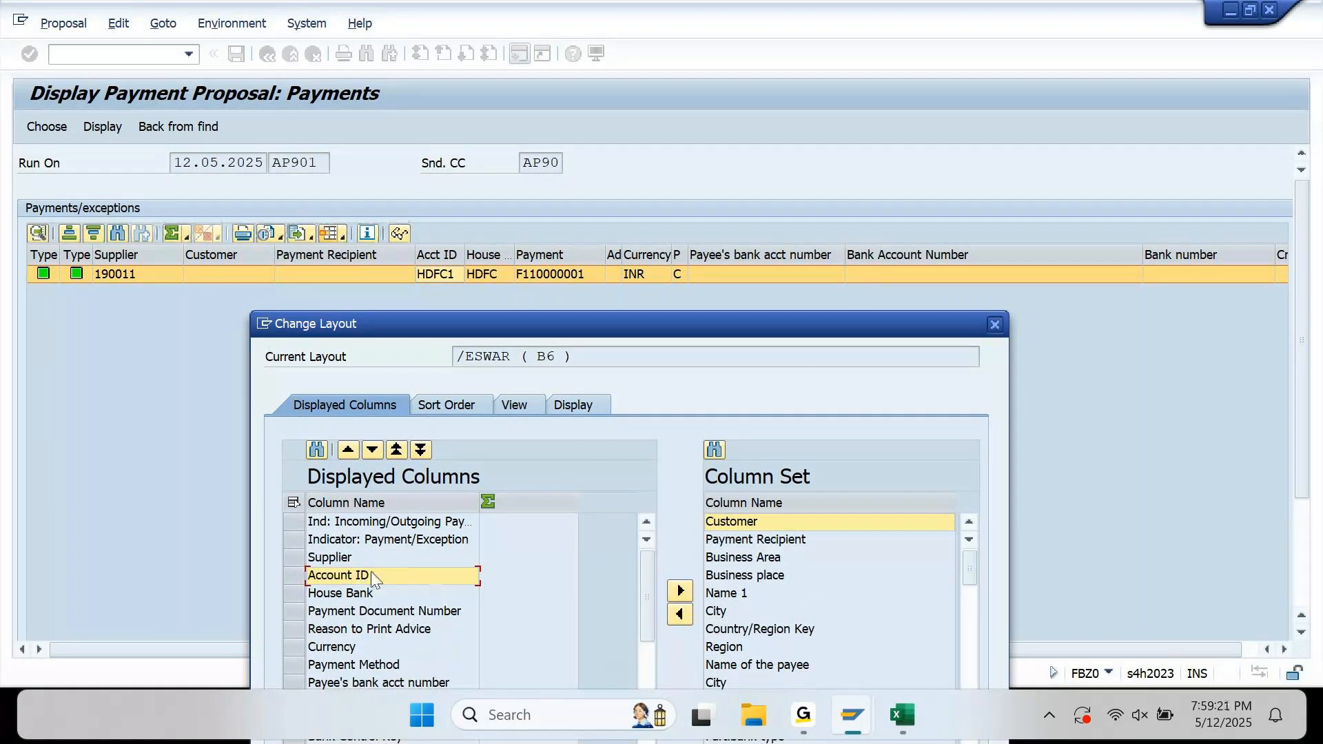
left_click(362, 616)
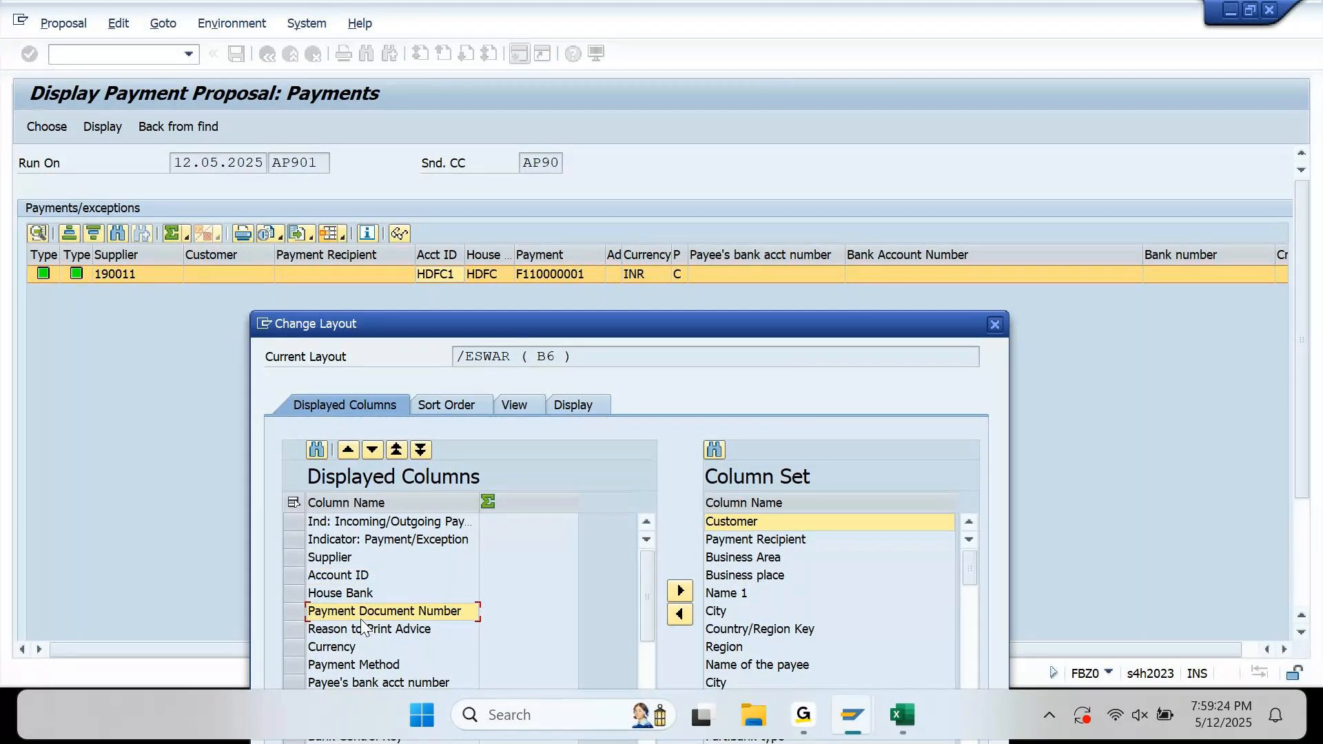
left_click(363, 628)
left_click(680, 596)
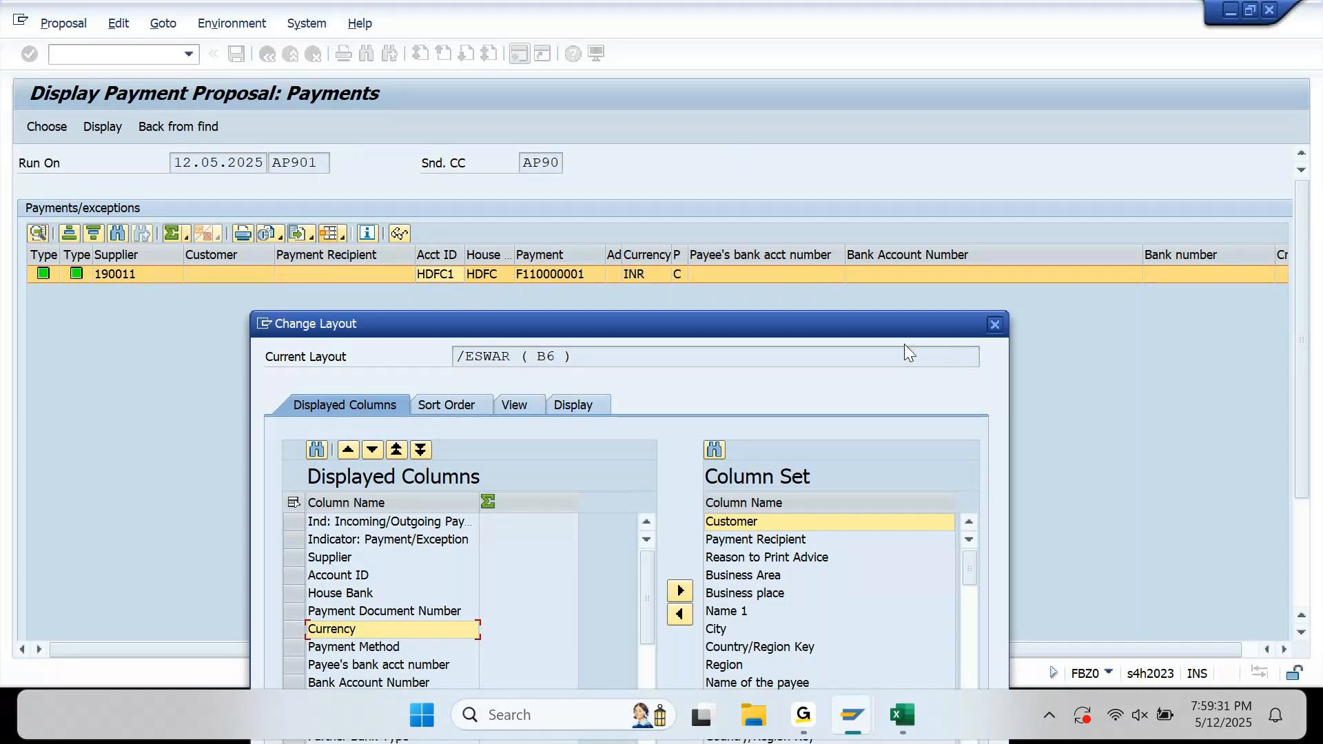
Hide the Issue Date and Lost Cash Disc.(LC) columns in the payment proposal's layout
scroll(769, 501, "down", 4)
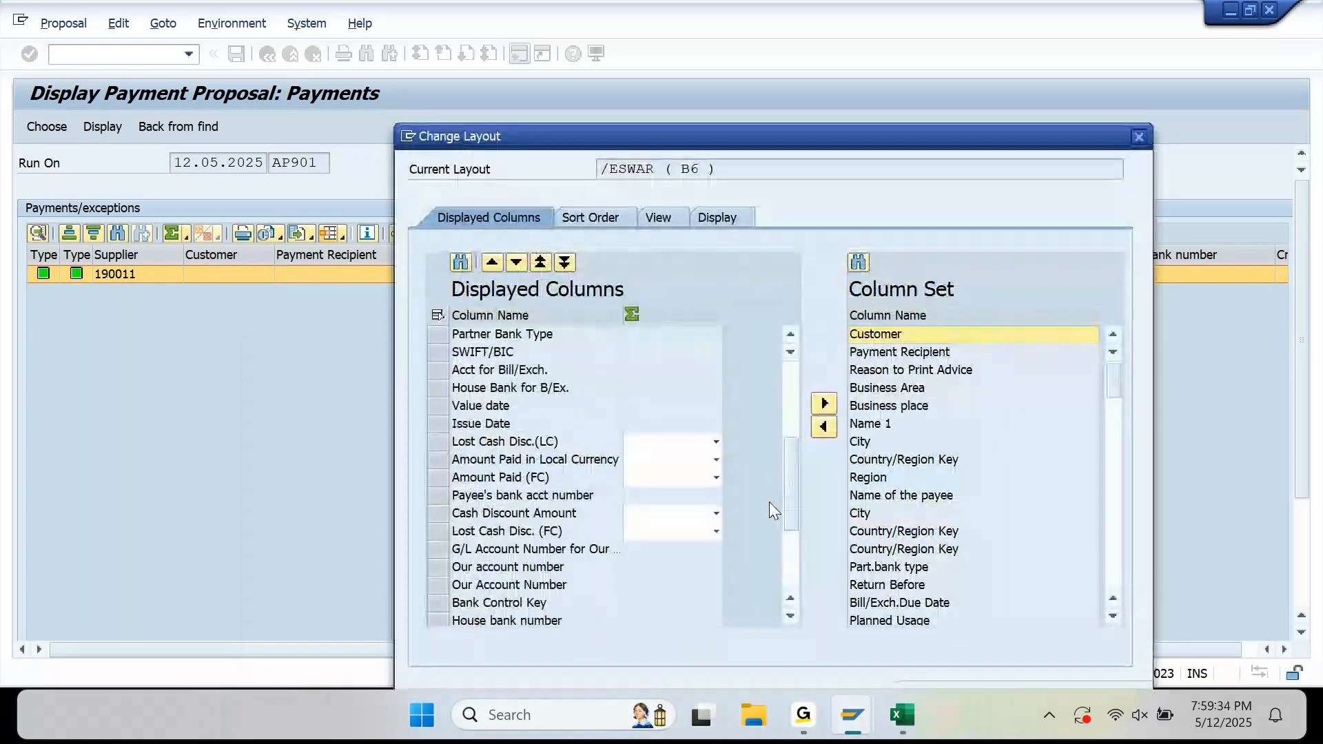
left_click(484, 334)
left_click(495, 354, "ctrl")
left_click(494, 371, "ctrl")
left_click(495, 388, "ctrl")
left_click(493, 406, "ctrl")
left_click(490, 425, "ctrl")
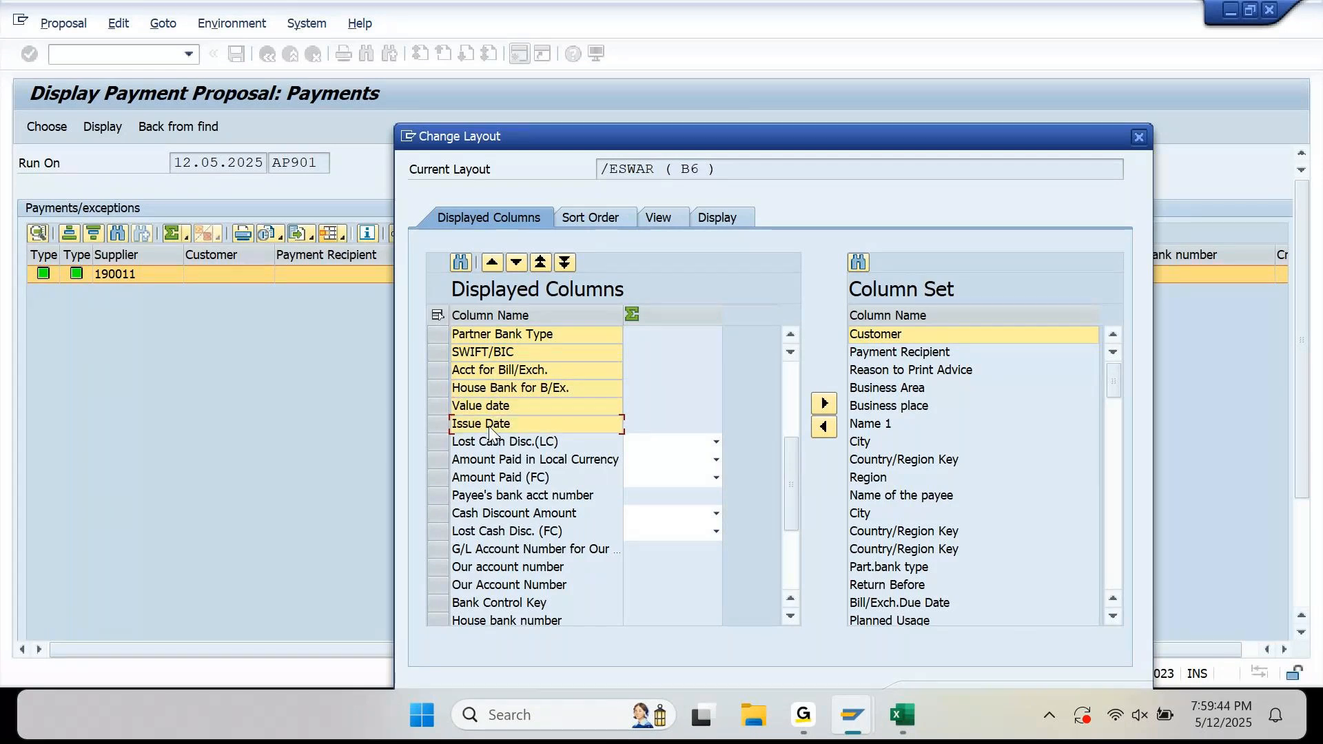
double_click(490, 425)
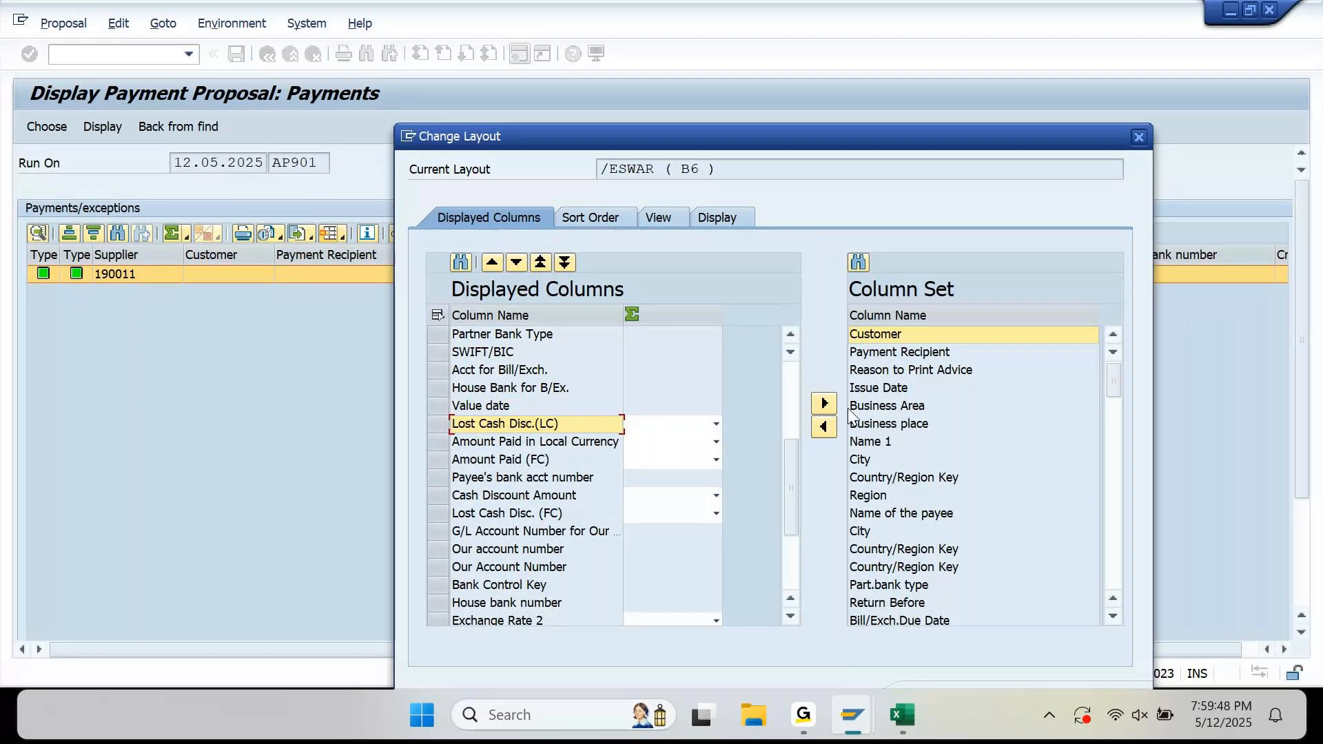
left_click(827, 406)
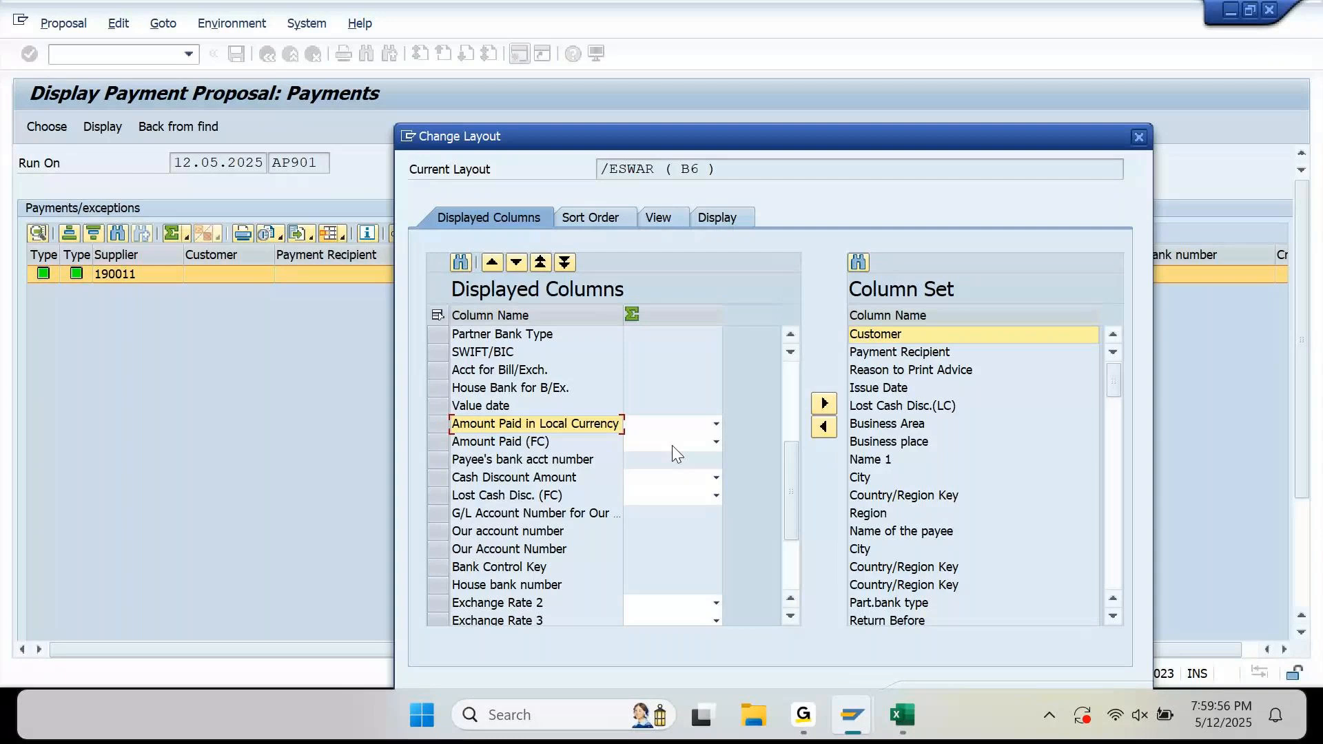
Set the aggregation to Total for Amount Paid in Local Currency and Amount Paid (FC)
left_click(717, 425)
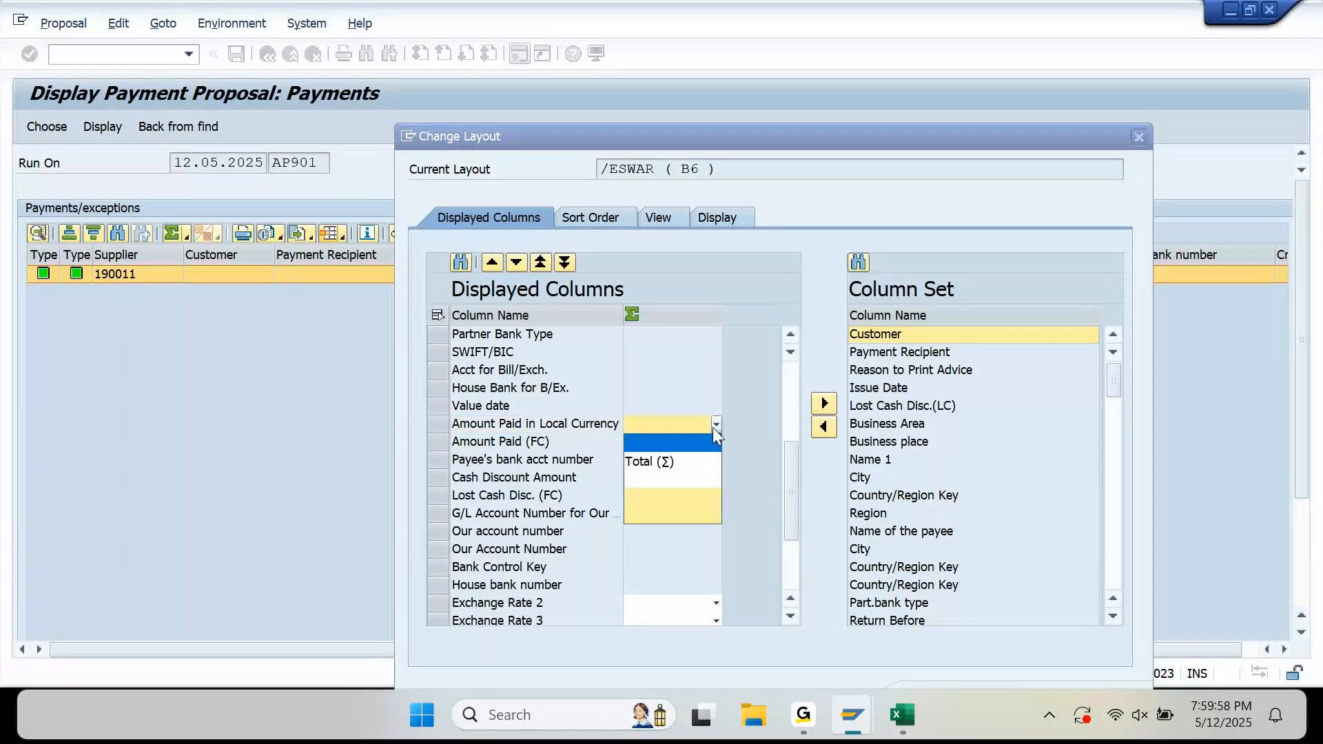
left_click(664, 468)
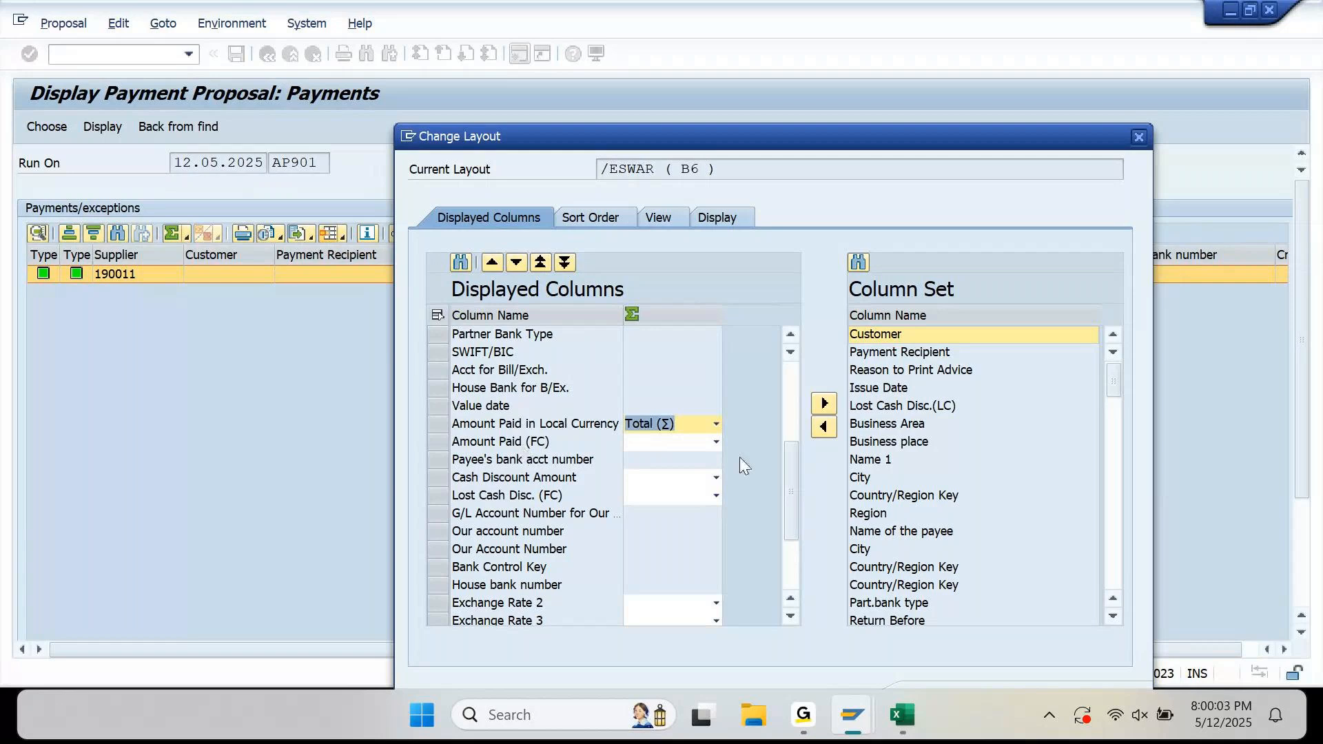
left_click(716, 442)
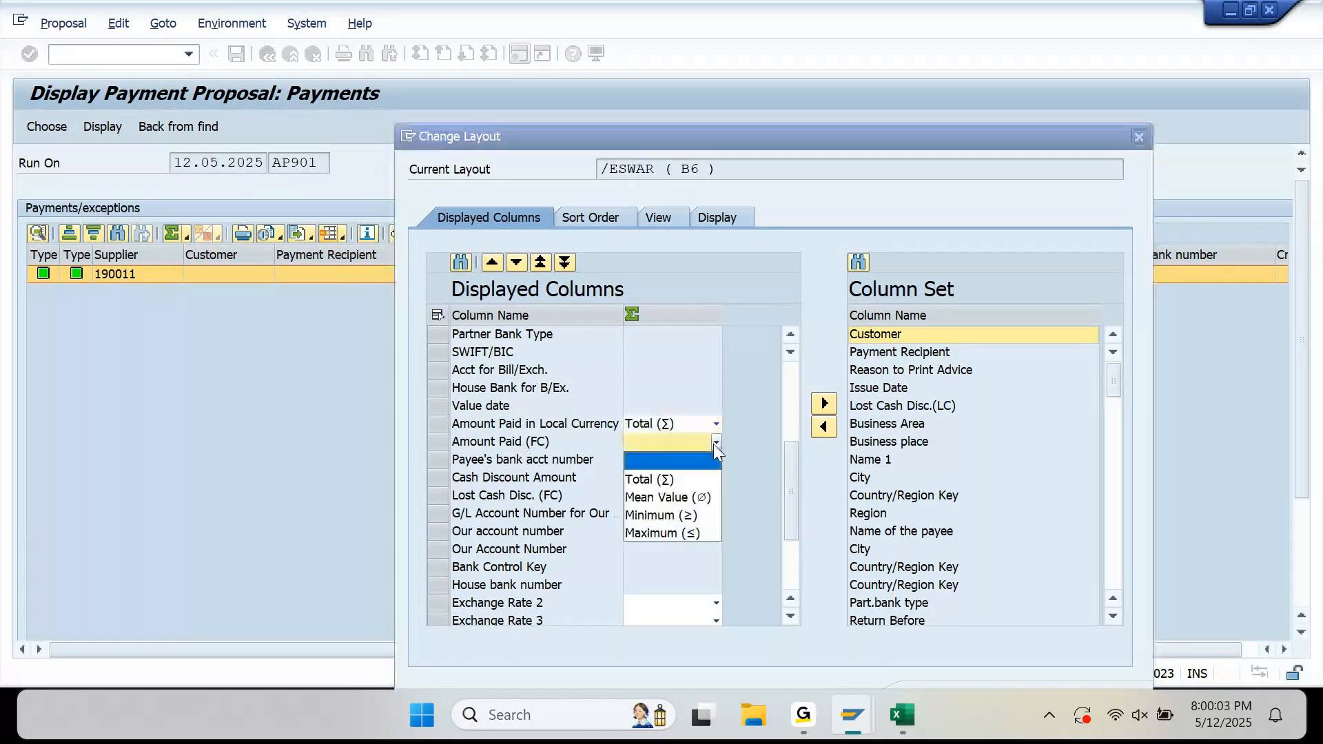
left_click(669, 479)
Hide the consecutive columns from Payee's bank acct number, just below Amount Paid (FC), through Exchange Rate 3
left_click(438, 460)
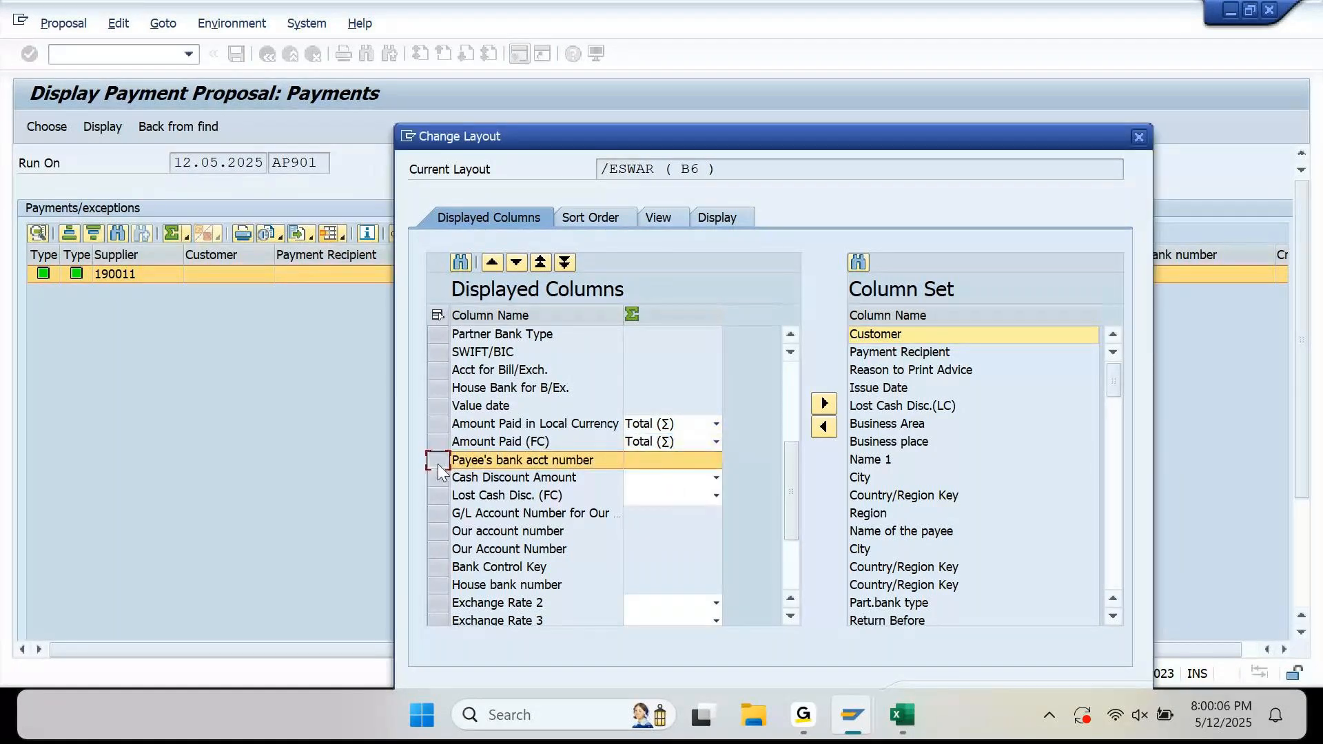
left_click_drag(441, 471, 441, 618)
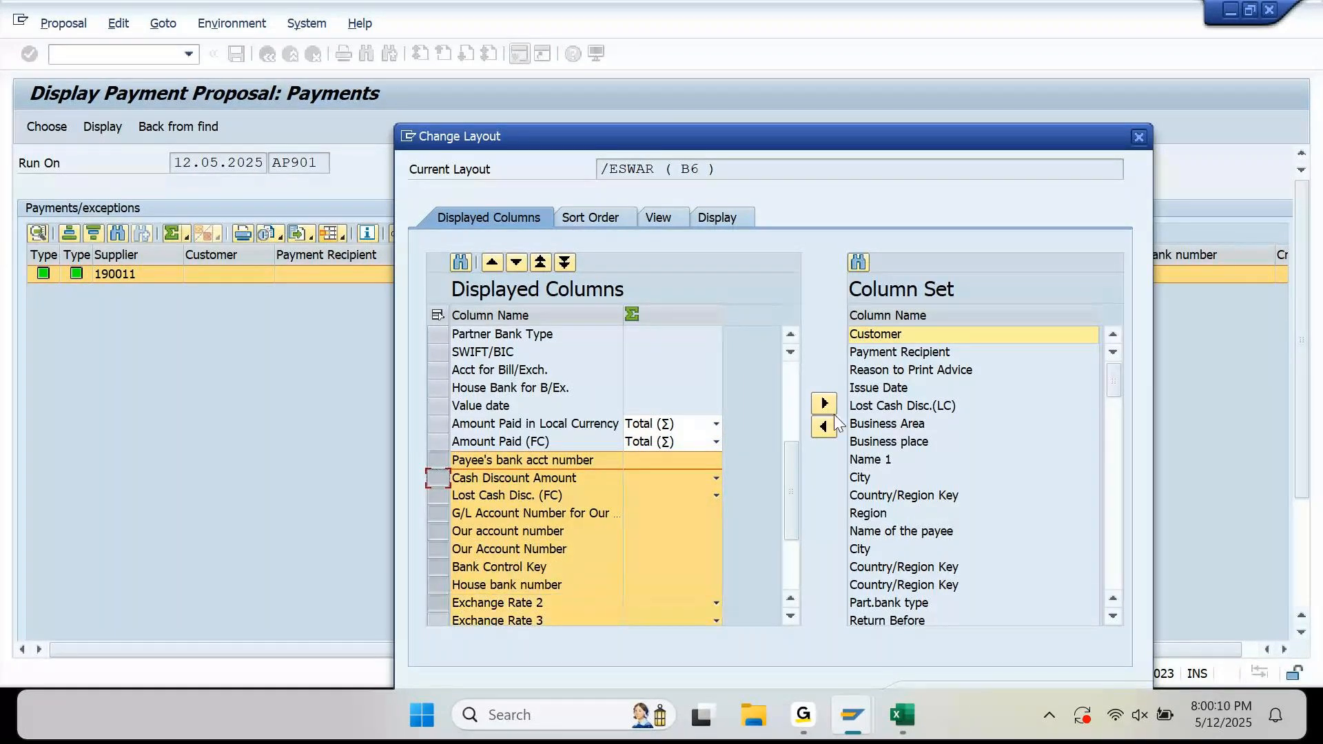
left_click(829, 406)
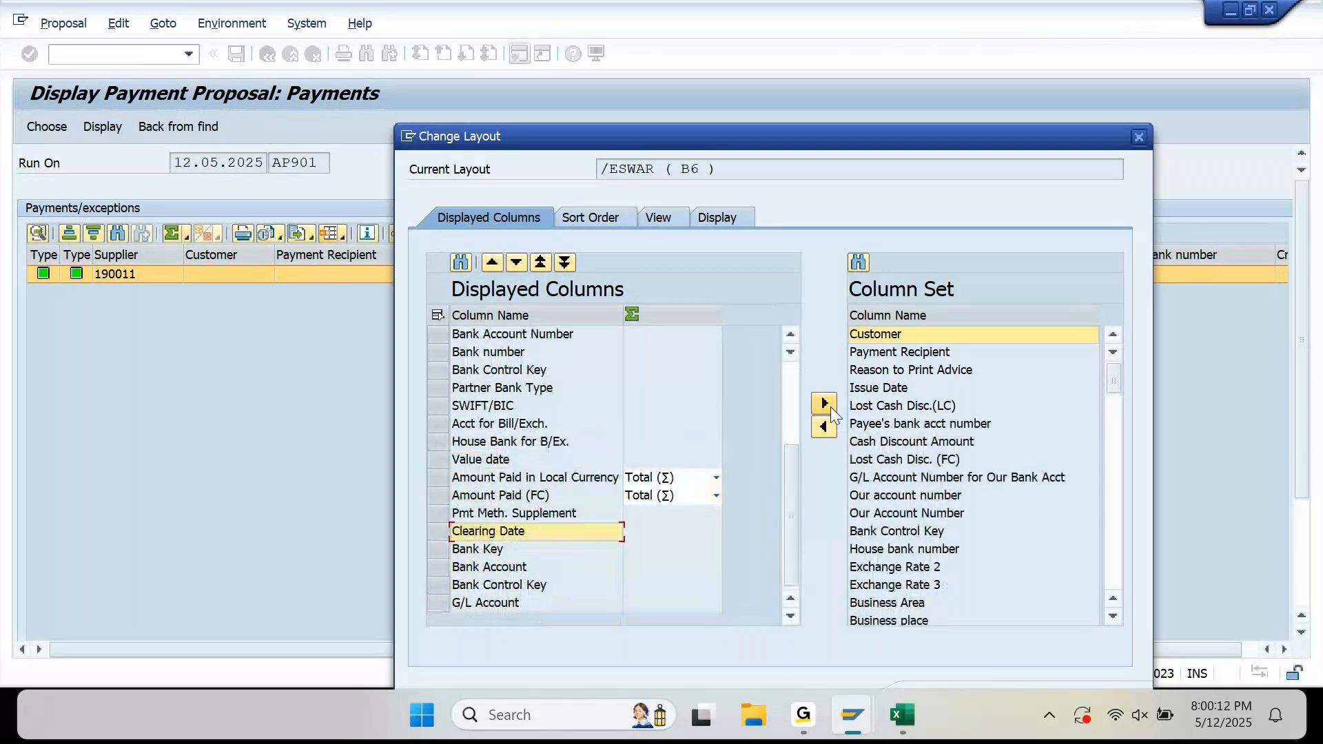
Hide the Bank Account, Bank Control Key and Bank Key columns located between Clearing Date and G/L Account
left_click(445, 556)
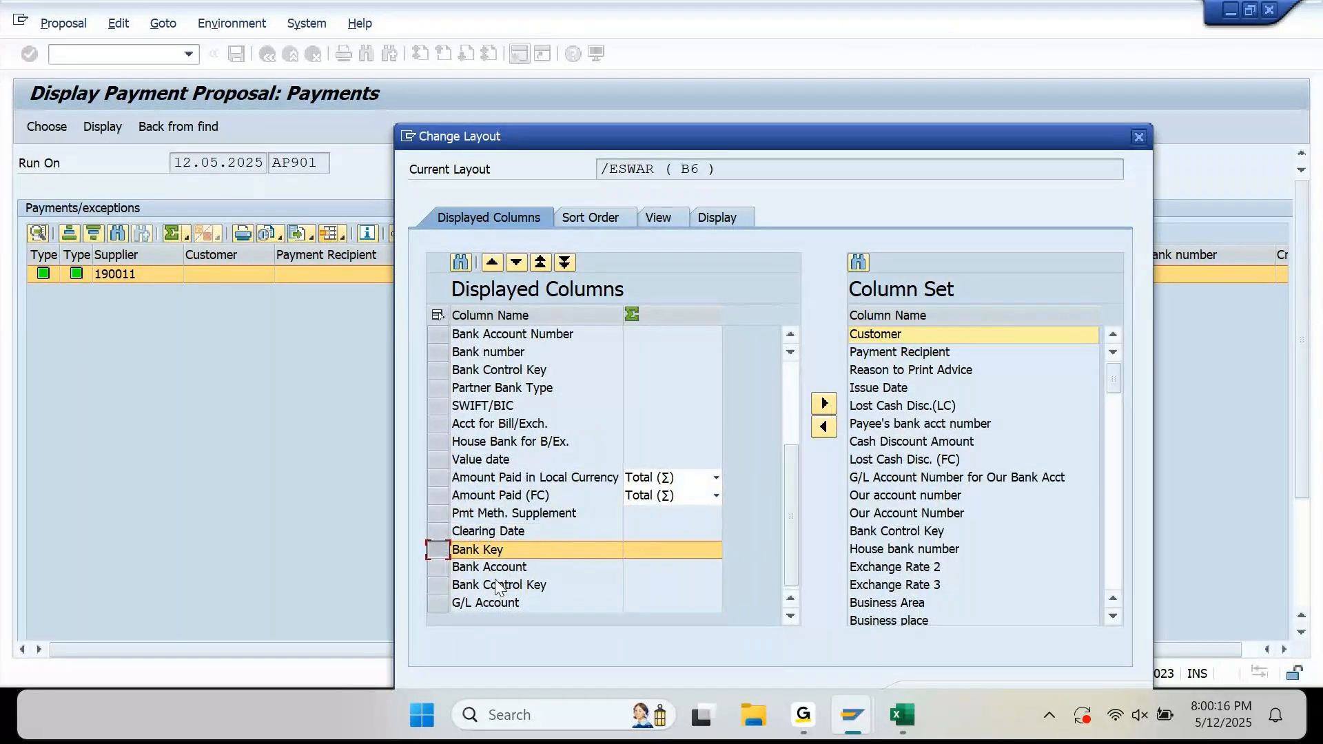
left_click(496, 585)
left_click(439, 575, "shift")
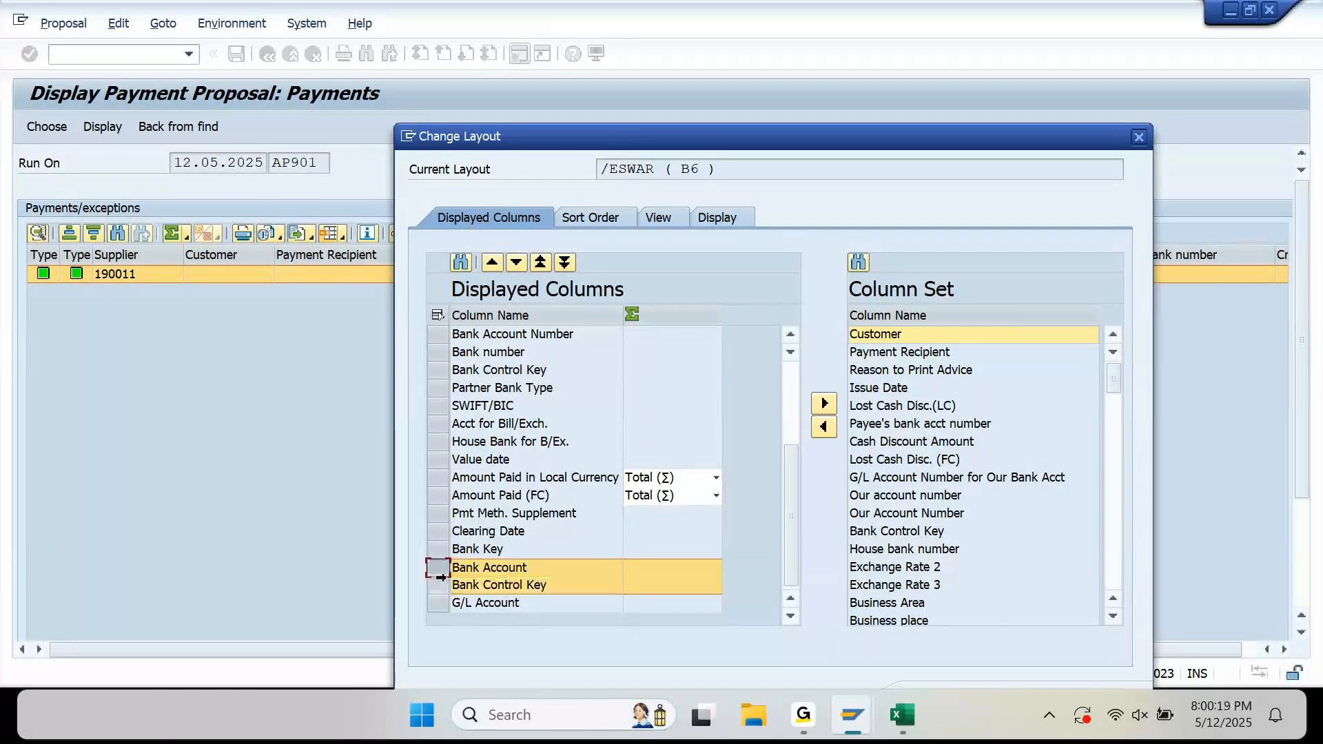
left_click(822, 405)
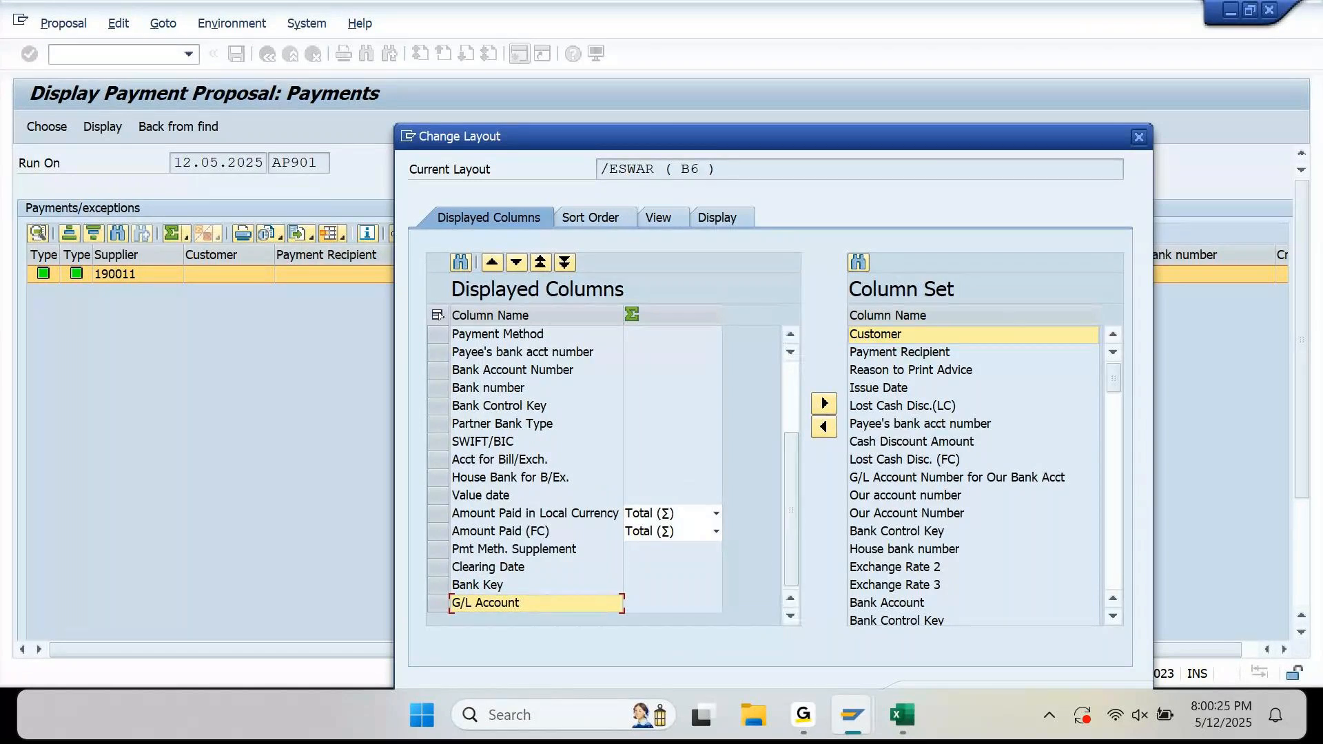
left_click(438, 604)
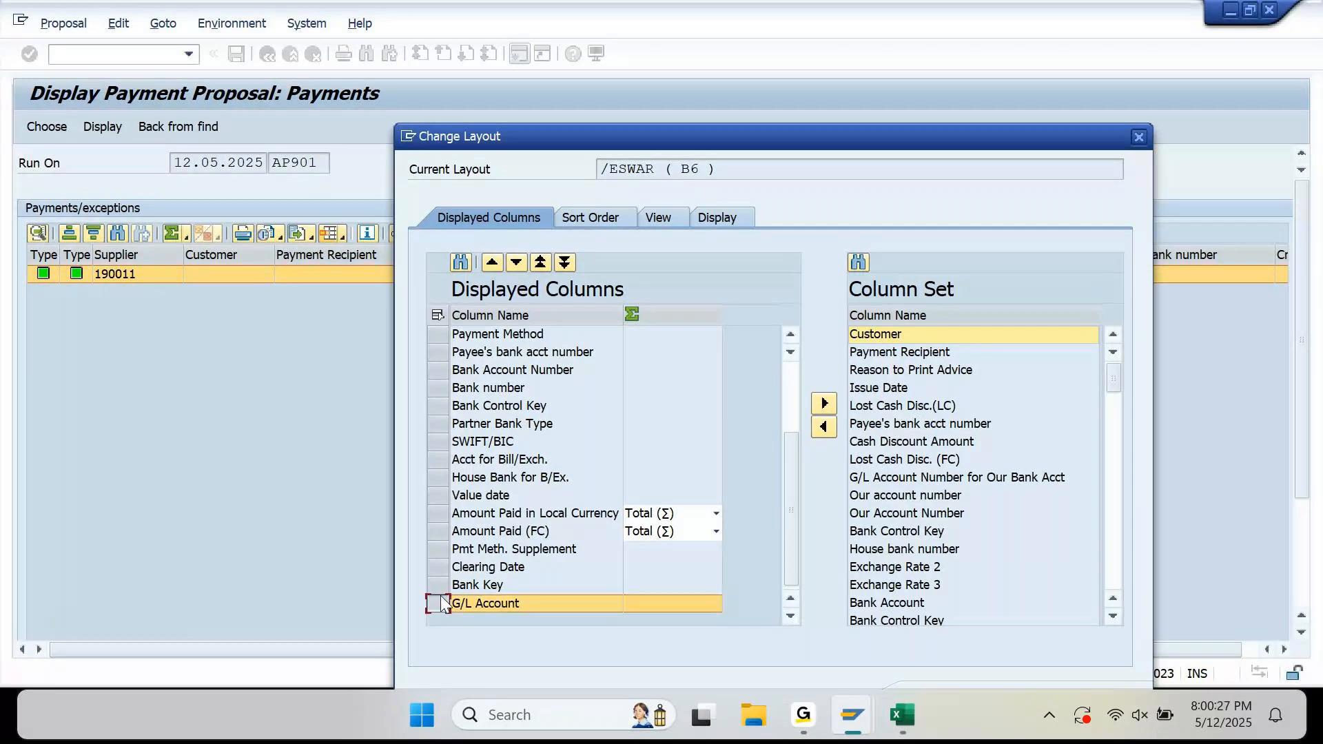
left_click(438, 585)
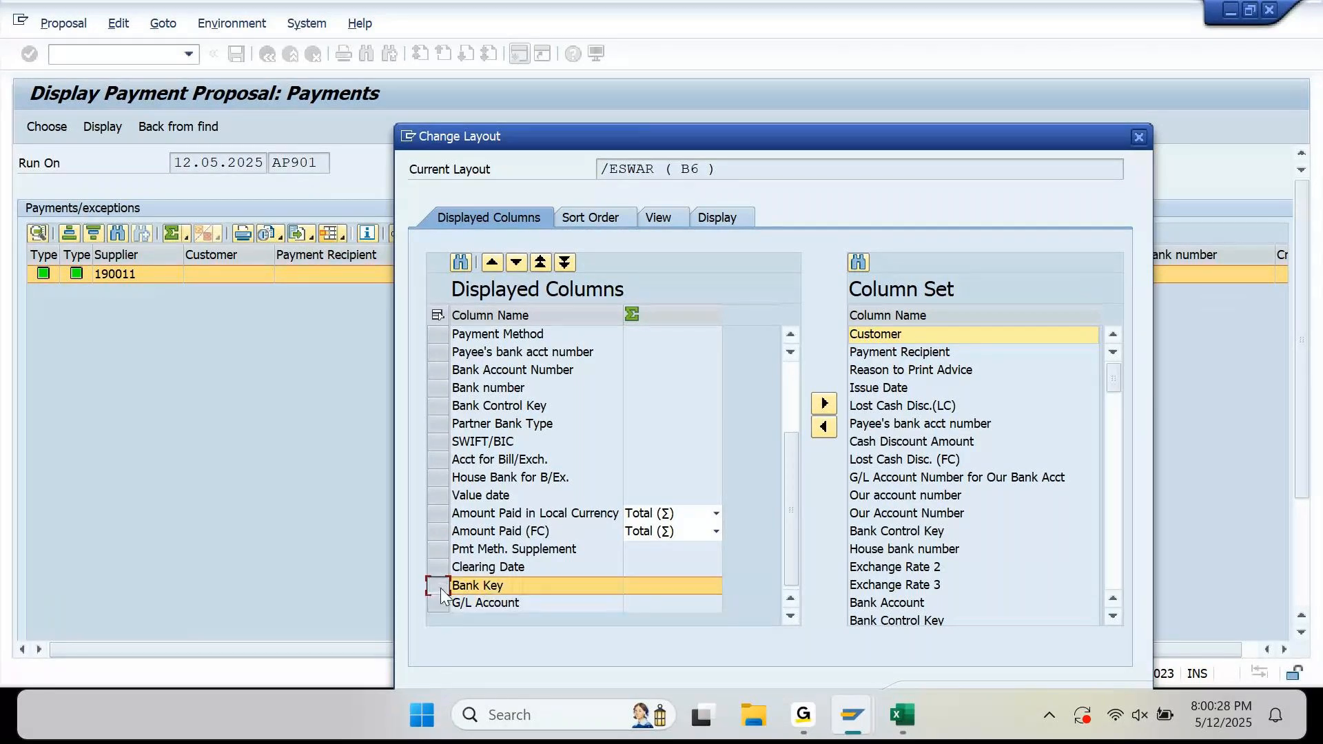
left_click(830, 408)
left_click(830, 408)
Save the layout as user-specific and default, entering the person's first name as layout and description, and apply it
left_click_drag(919, 145, 897, 7)
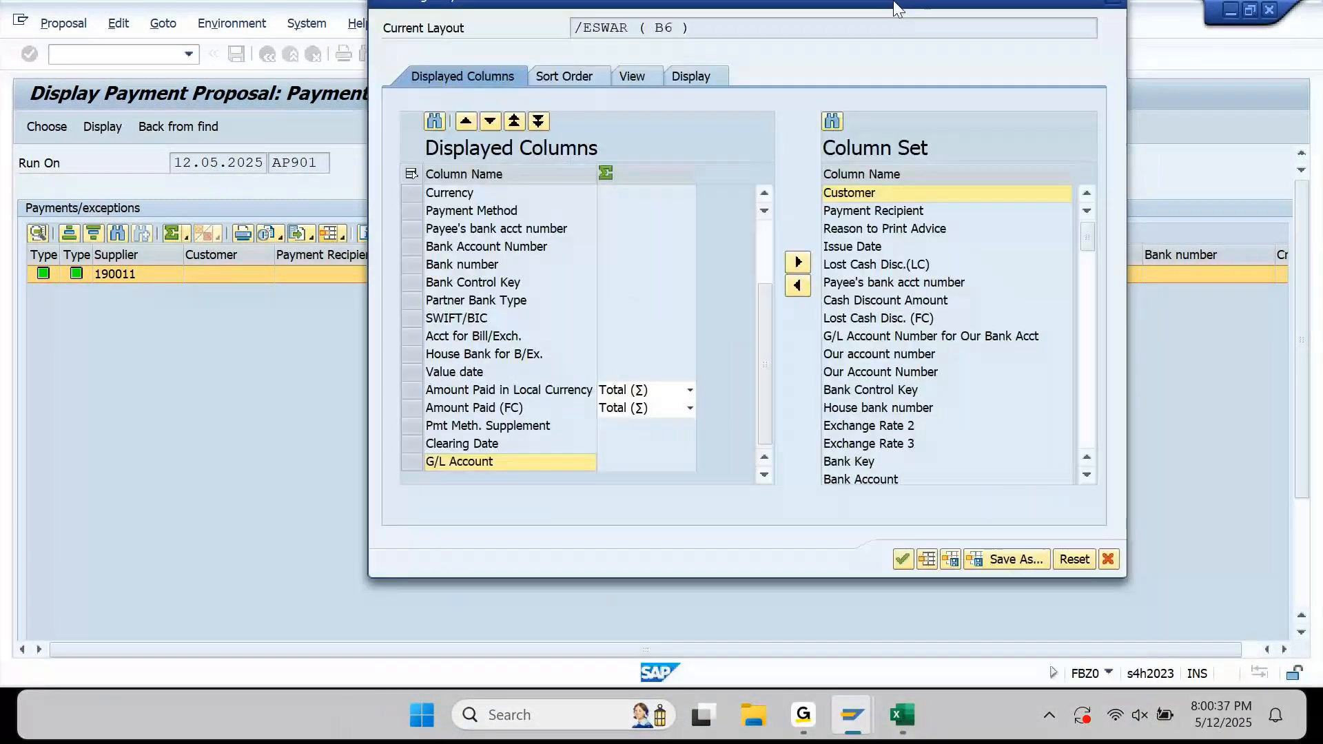
left_click(1005, 559)
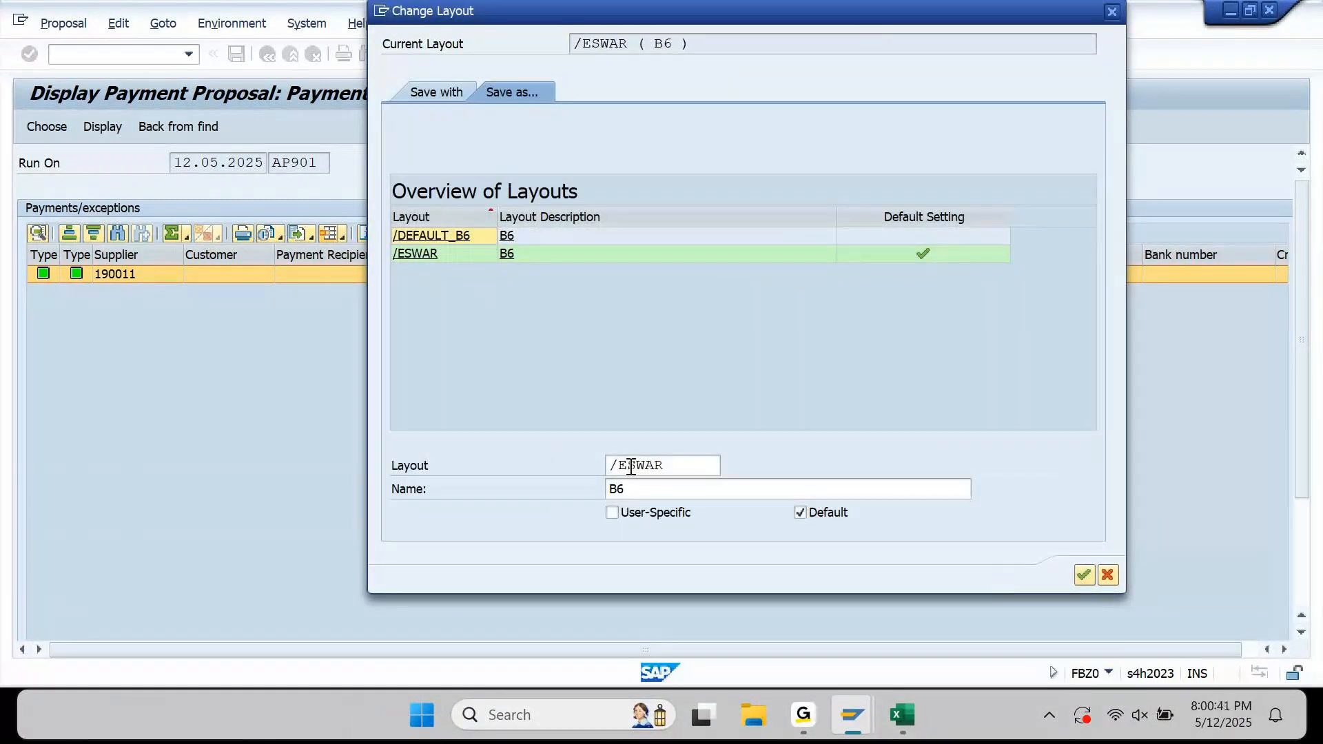
left_click_drag(668, 465, 562, 470)
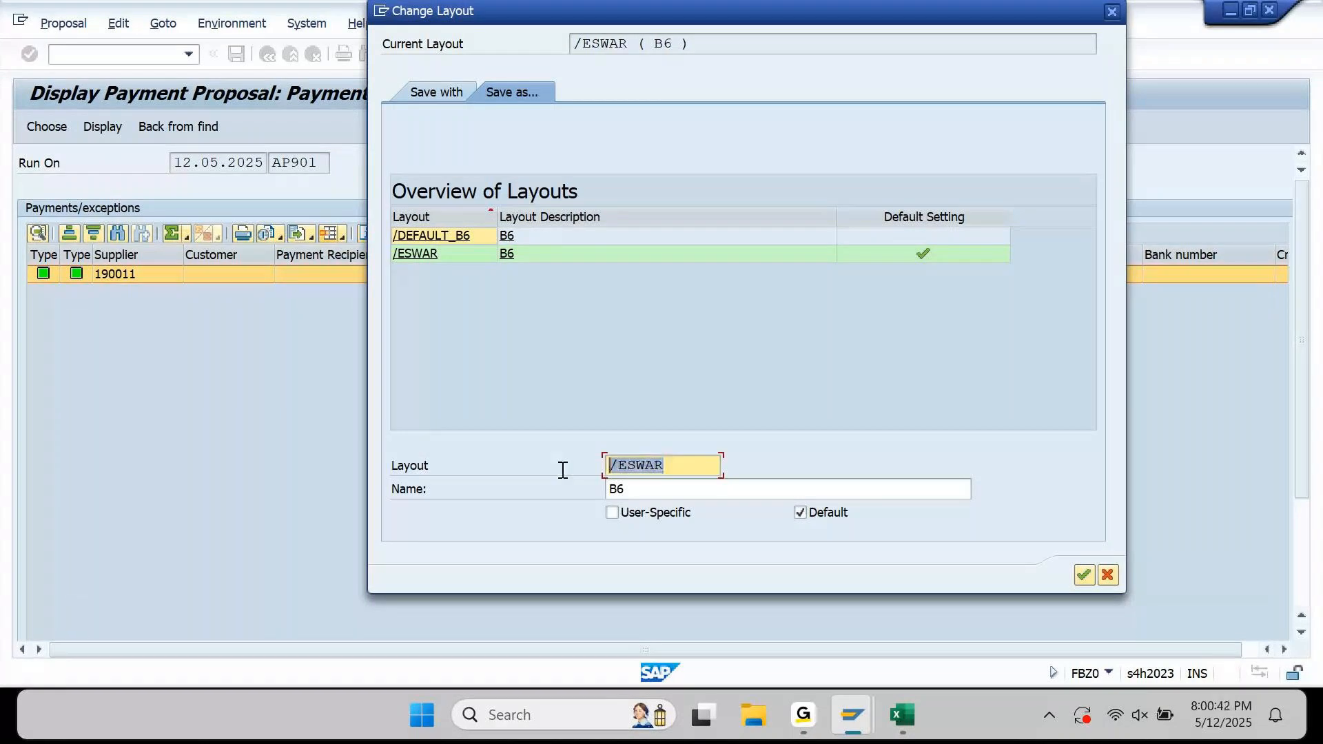
type("AJAY")
key("Tab")
type("AJAY")
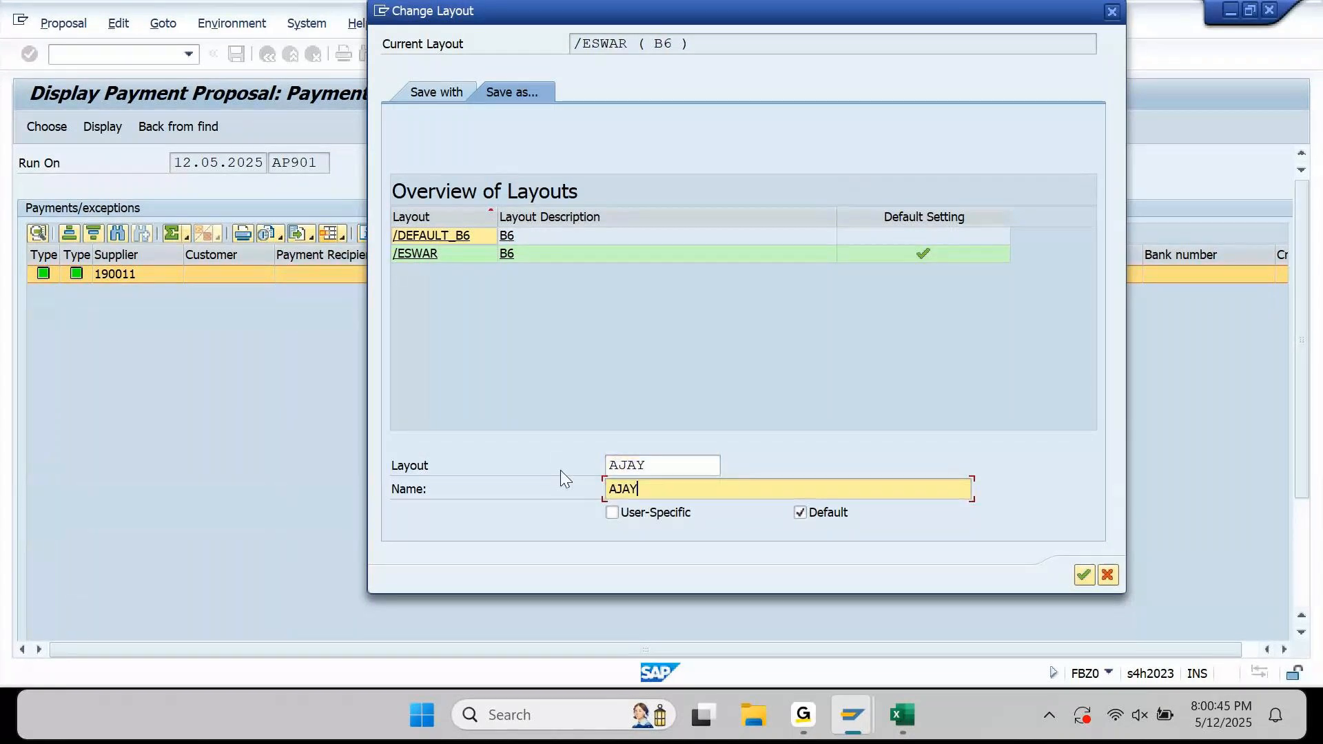
key("Tab")
key("space")
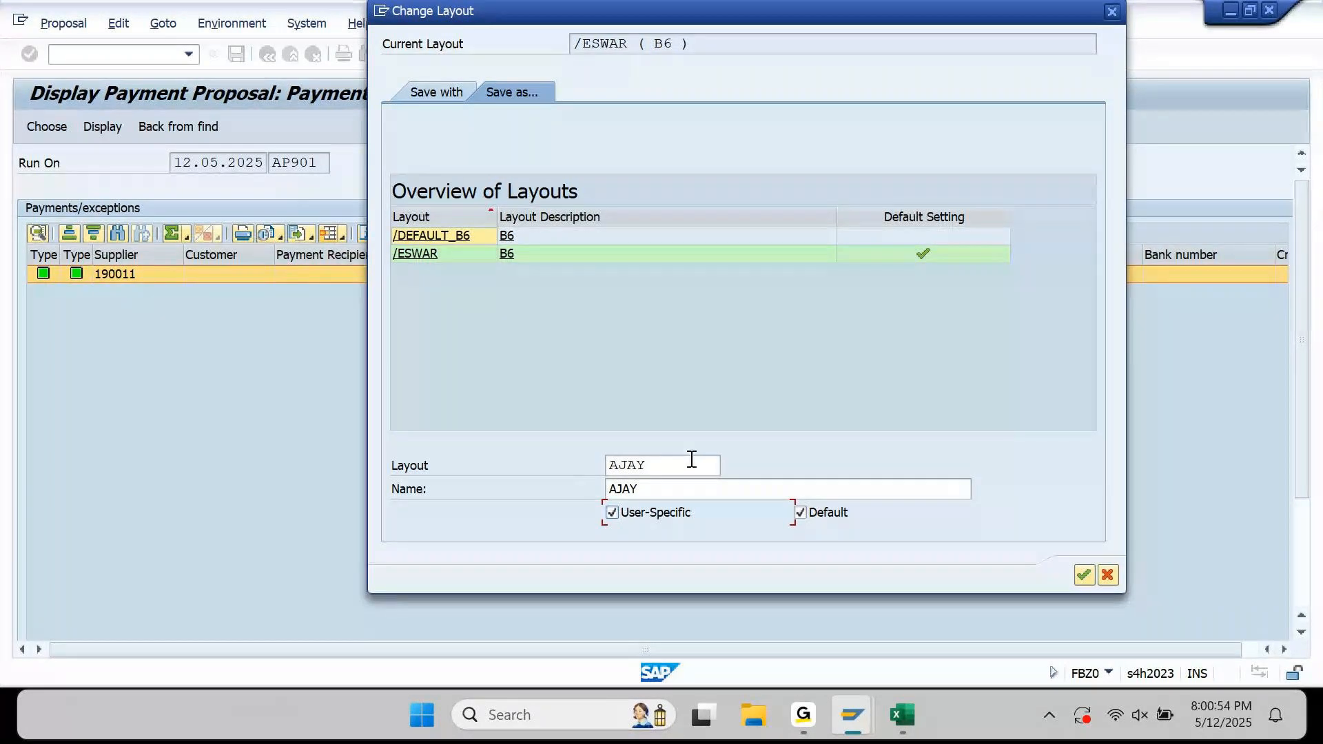
left_click(1084, 575)
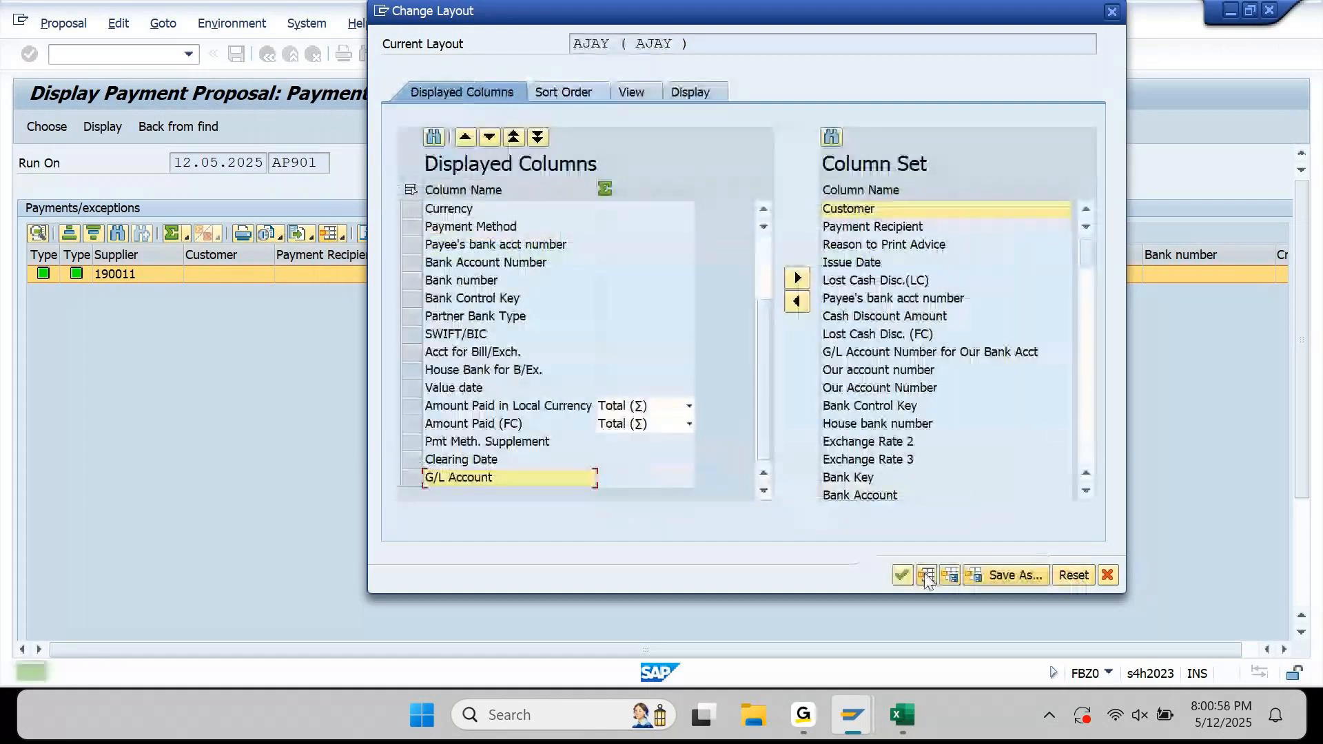
left_click(902, 575)
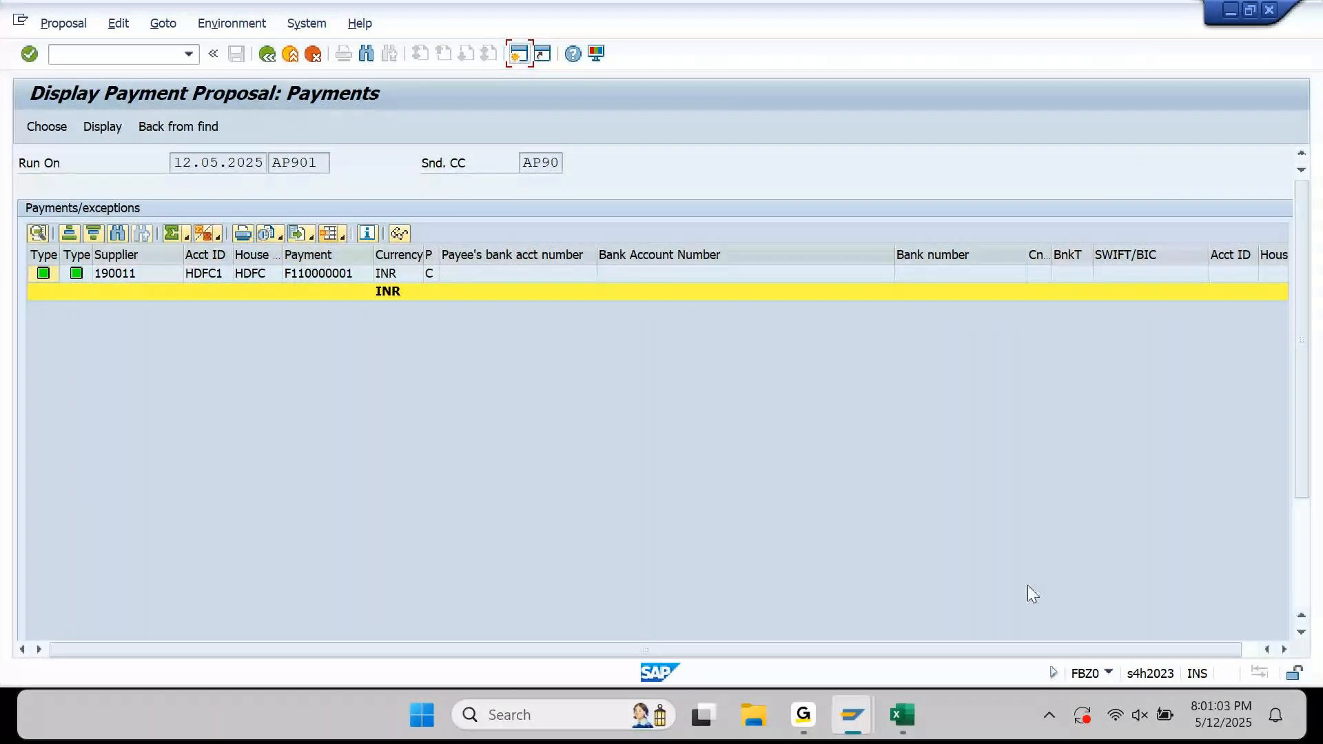
Move the Amount Paid in Local Currency and Amount Paid (FC) columns directly after the payment method column
left_click(831, 291)
key("End")
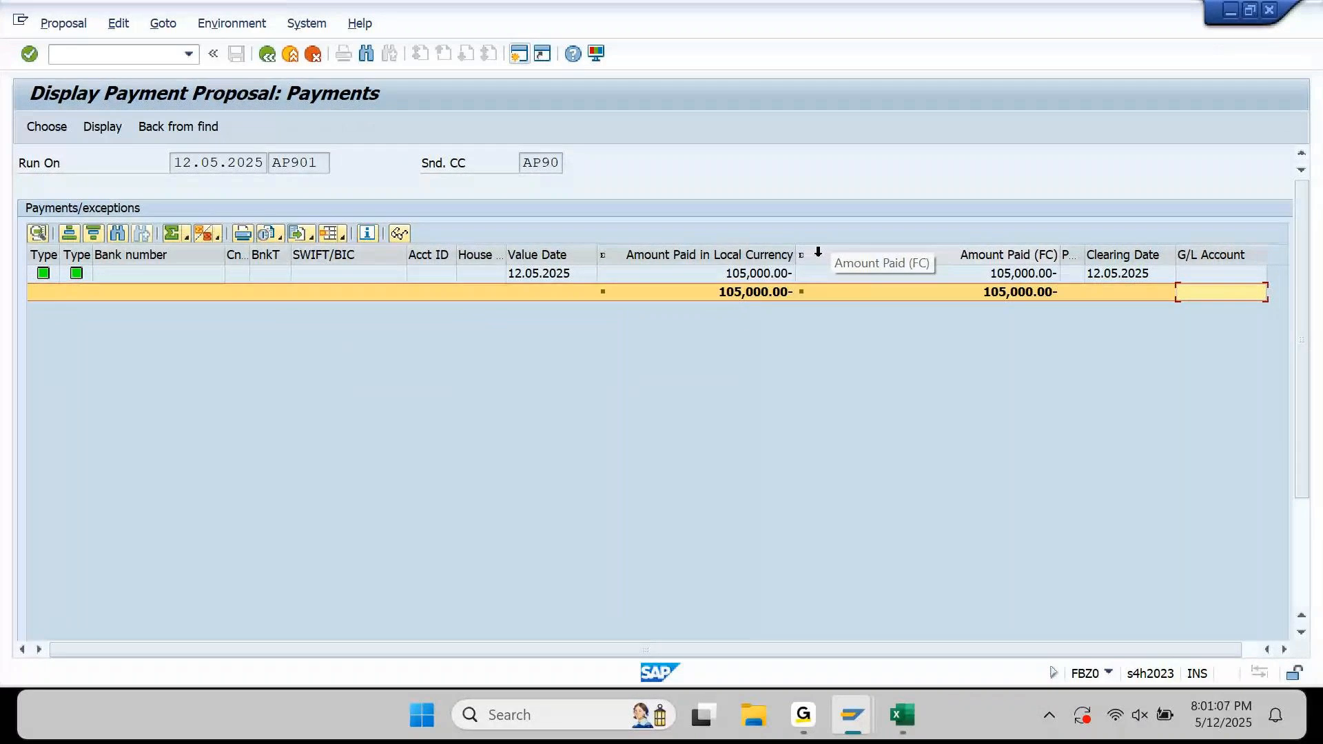
left_click_drag(749, 255, 972, 265)
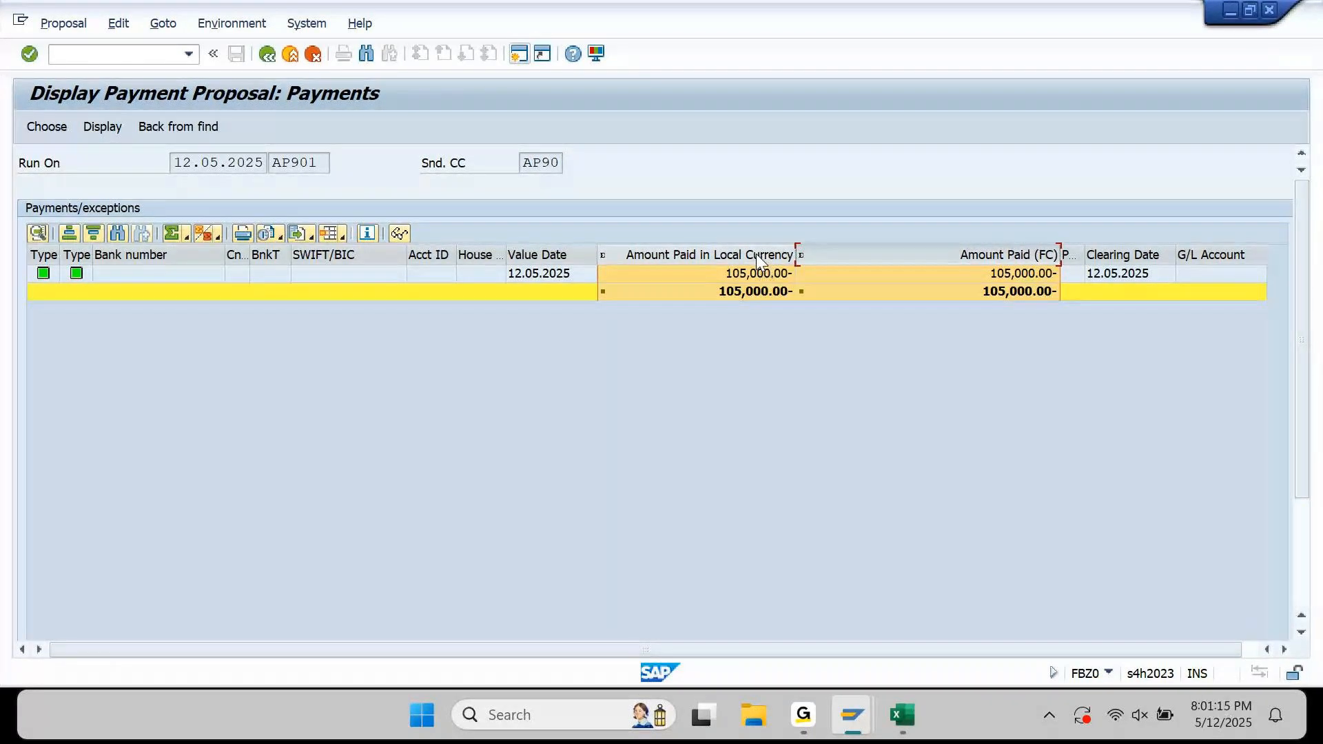
left_click_drag(757, 255, 485, 308)
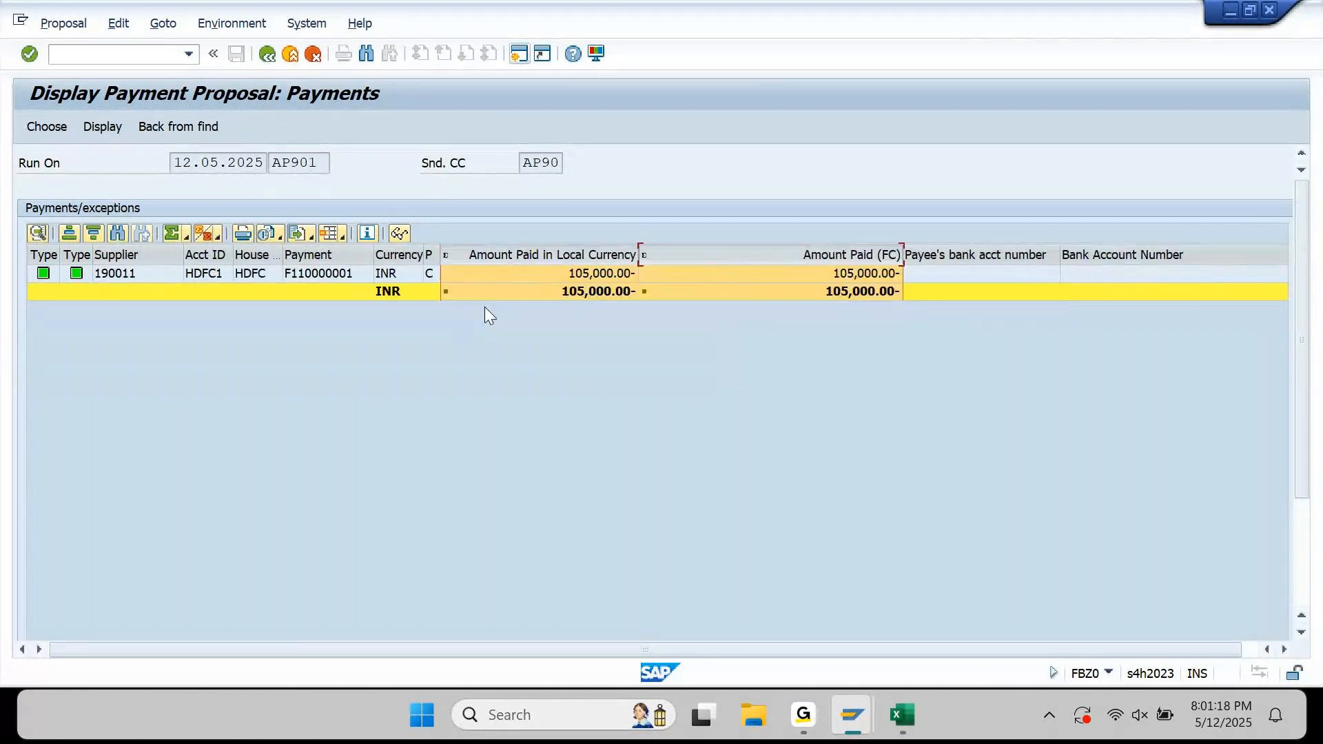
Save the rearranged columns to the current user-specific layout, overwriting the existing version
left_click(342, 237)
left_click(394, 303)
left_click(733, 668)
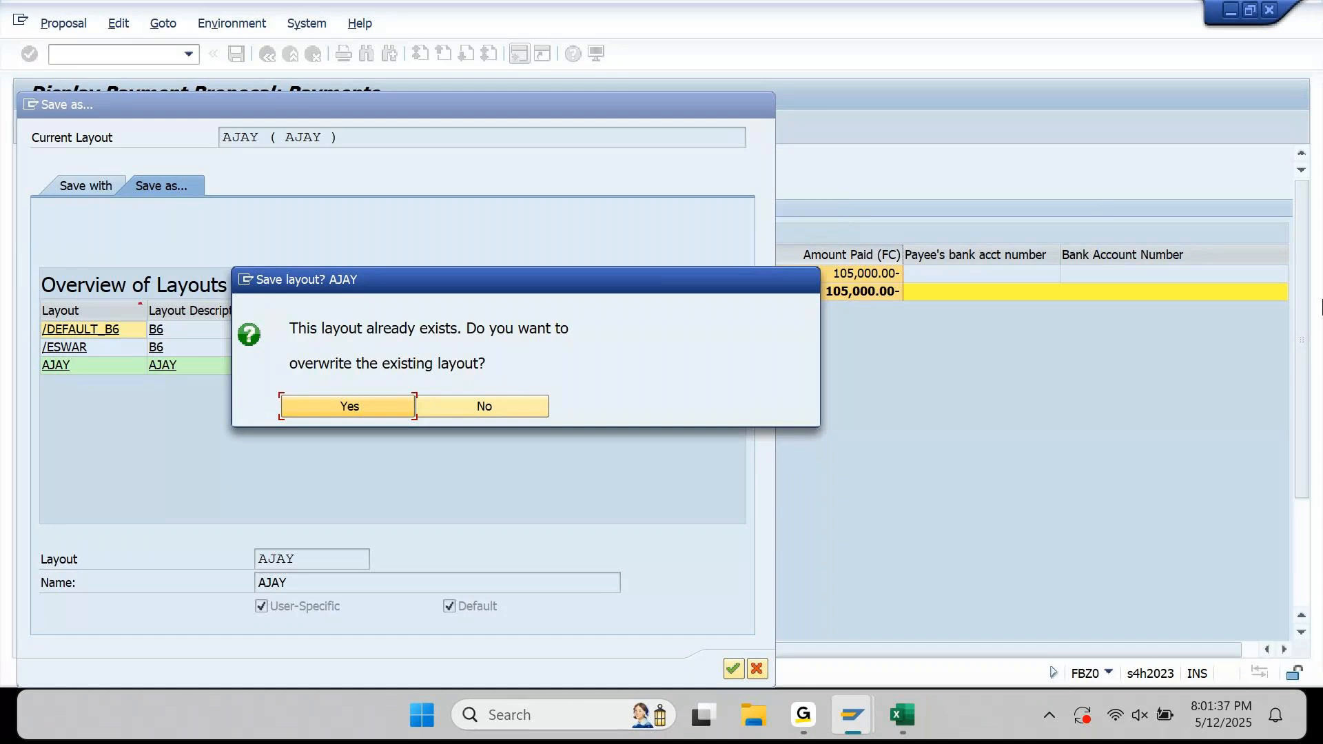
left_click(373, 408)
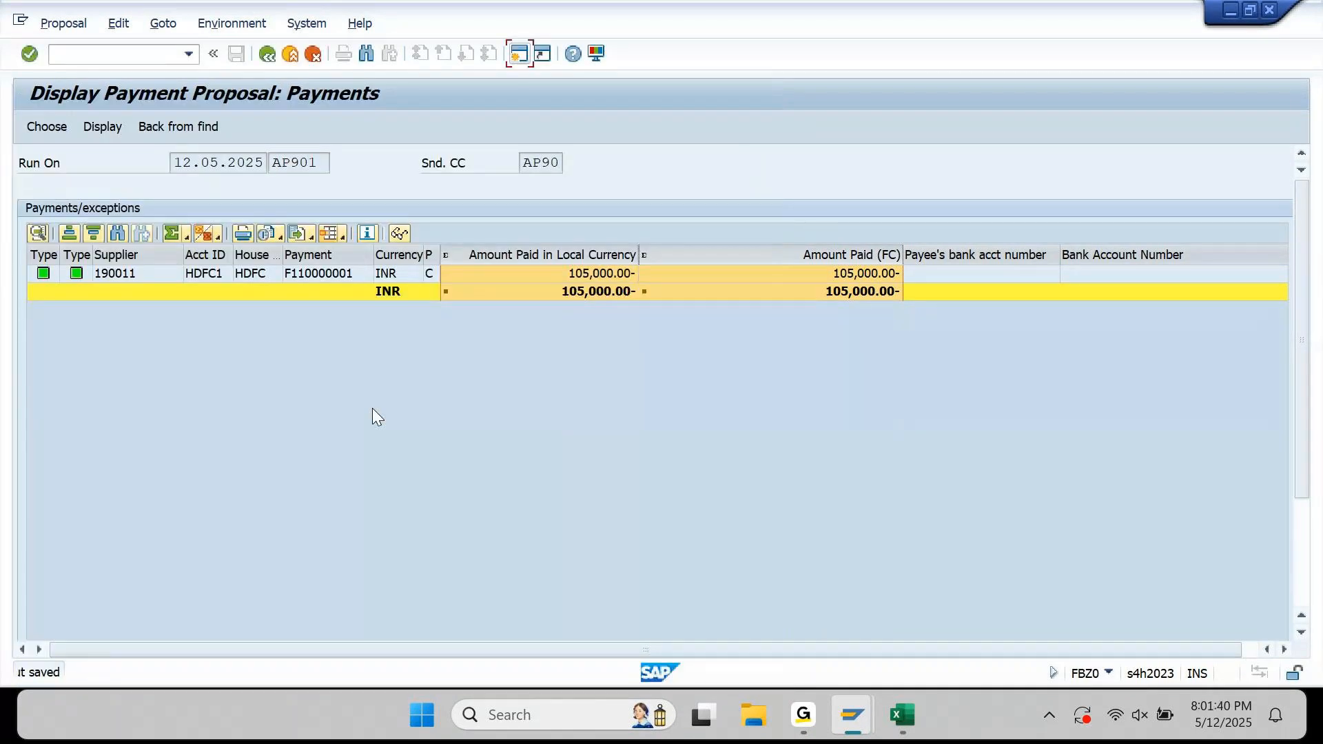
Return to the payment run status and redisplay the payment proposal to check the saved layout
left_click(269, 54)
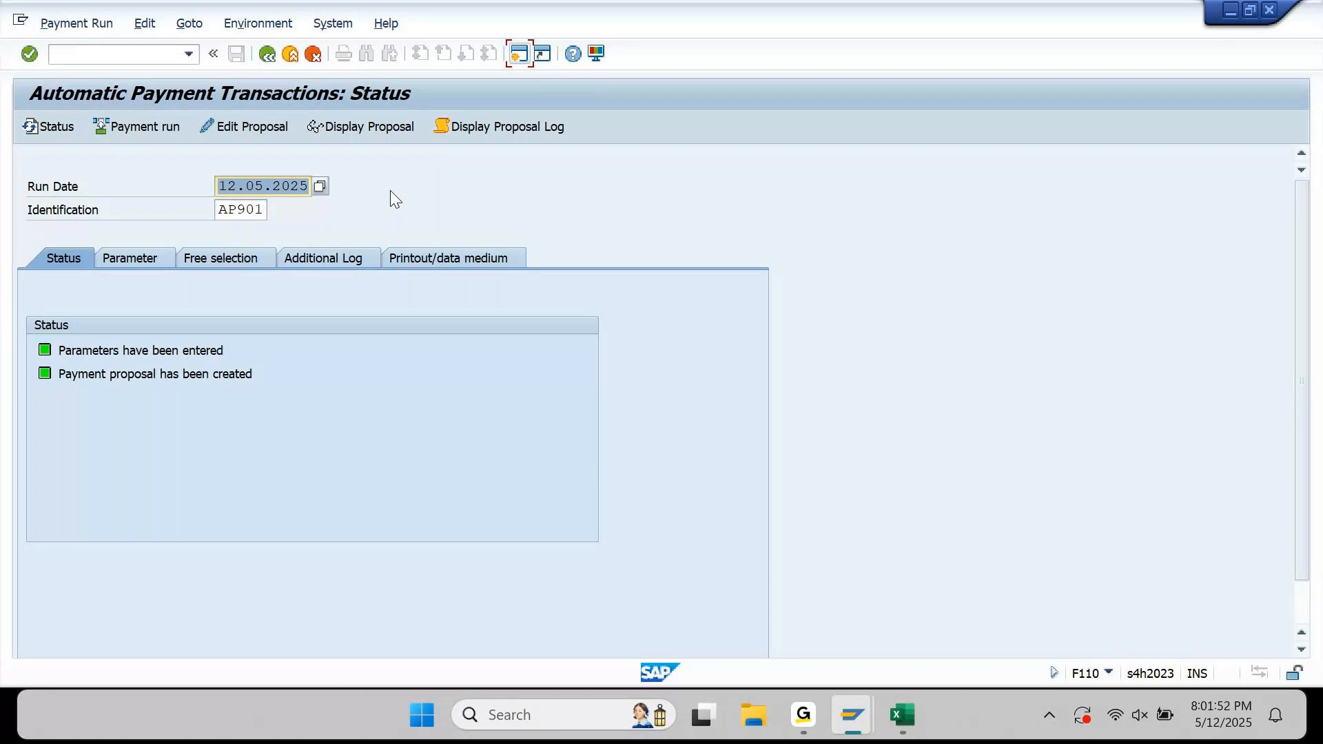
left_click(361, 130)
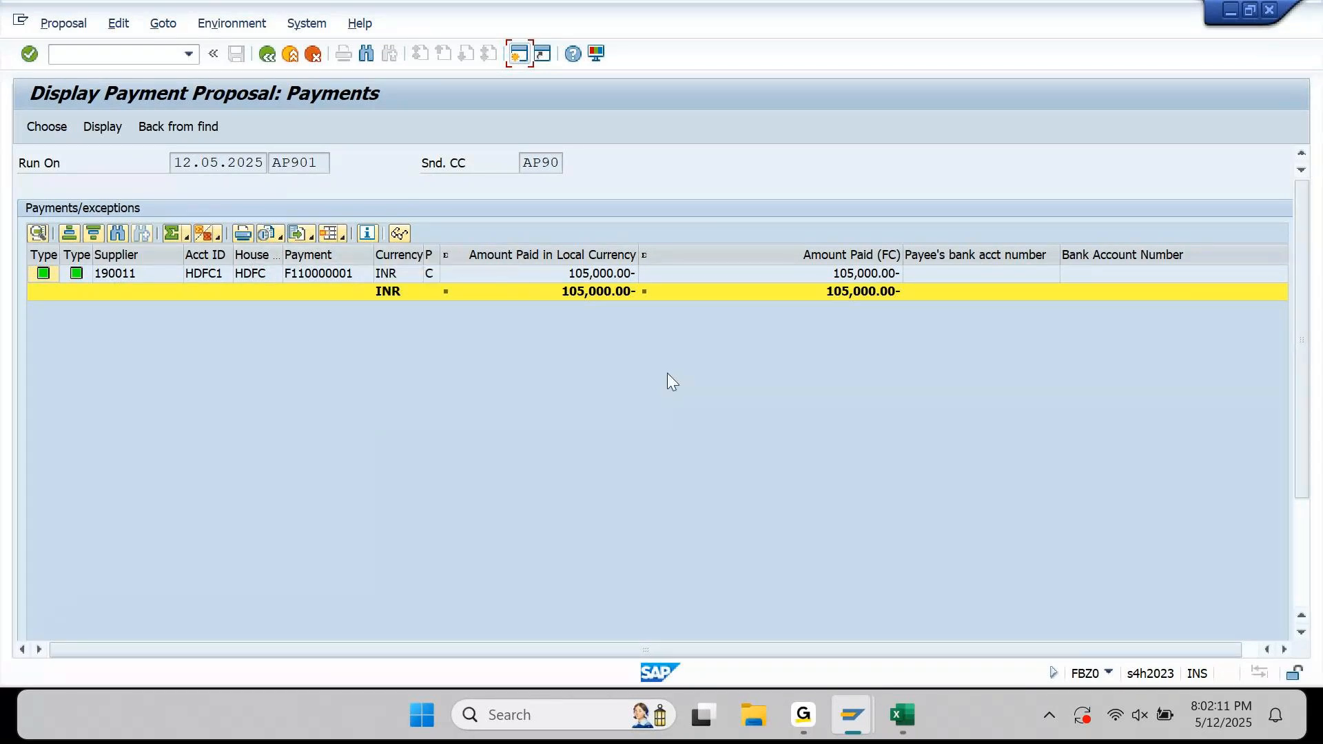
left_click(803, 715)
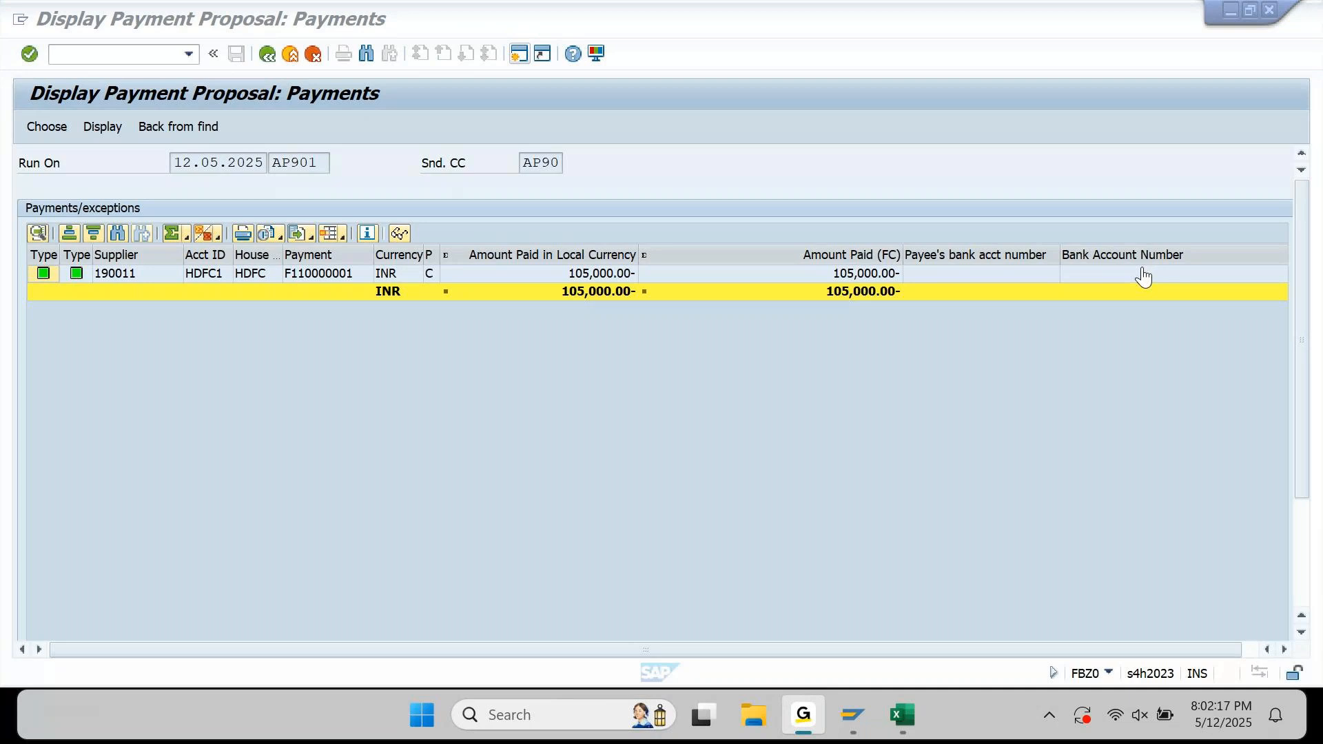
left_click(1212, 110)
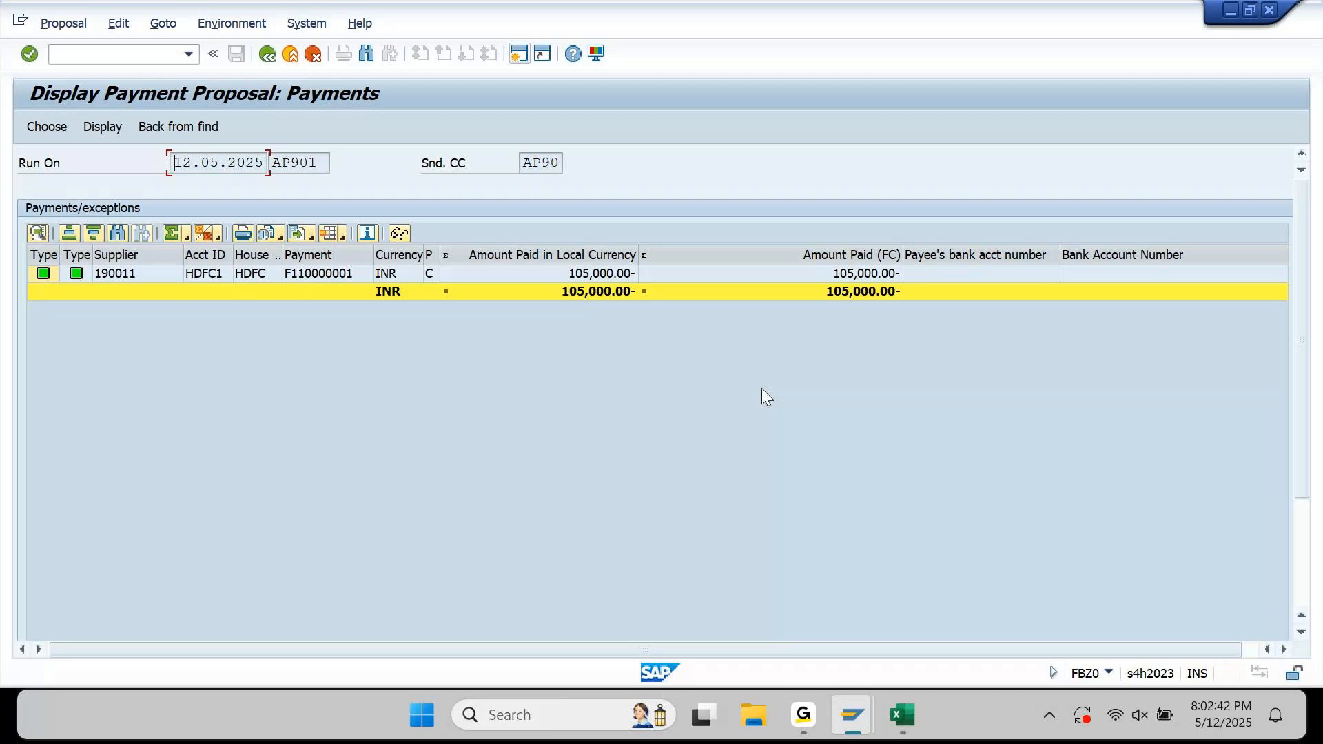
Return to the payment run status and delete the payment proposal of run AP901
left_click(267, 54)
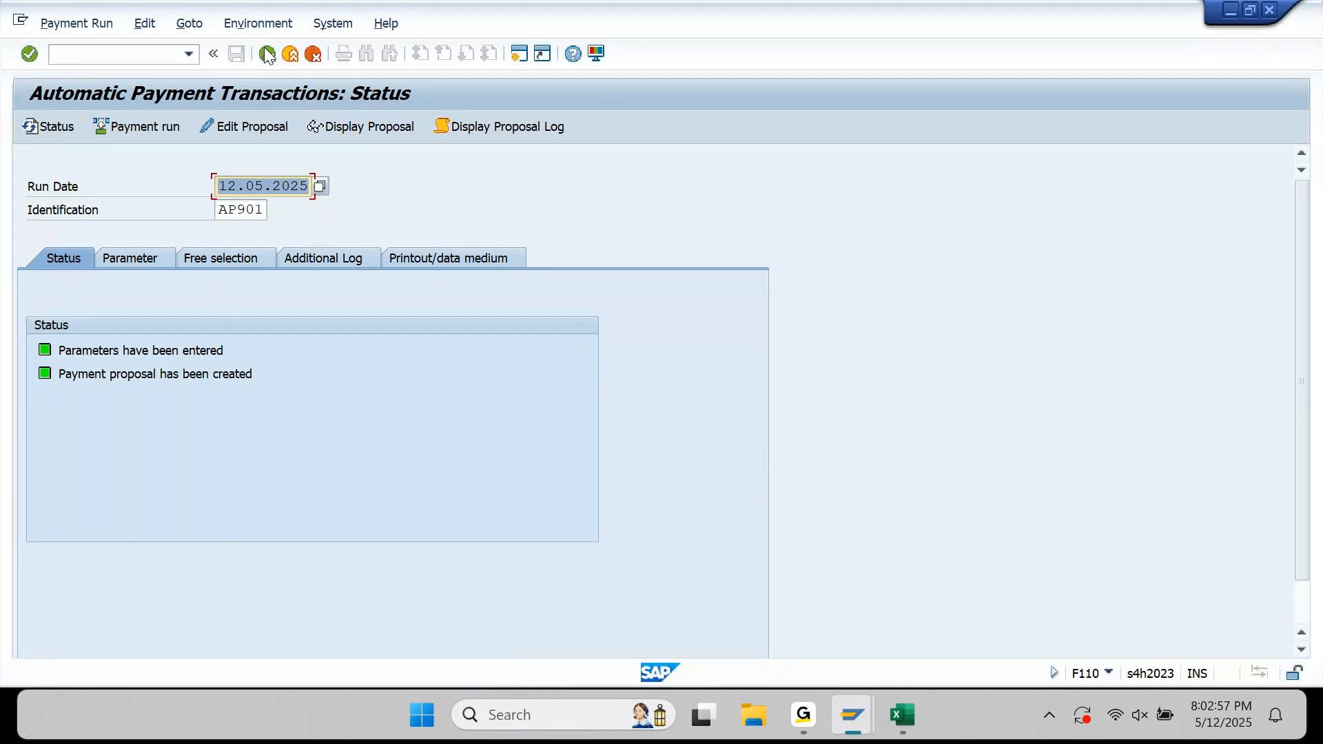
left_click(144, 23)
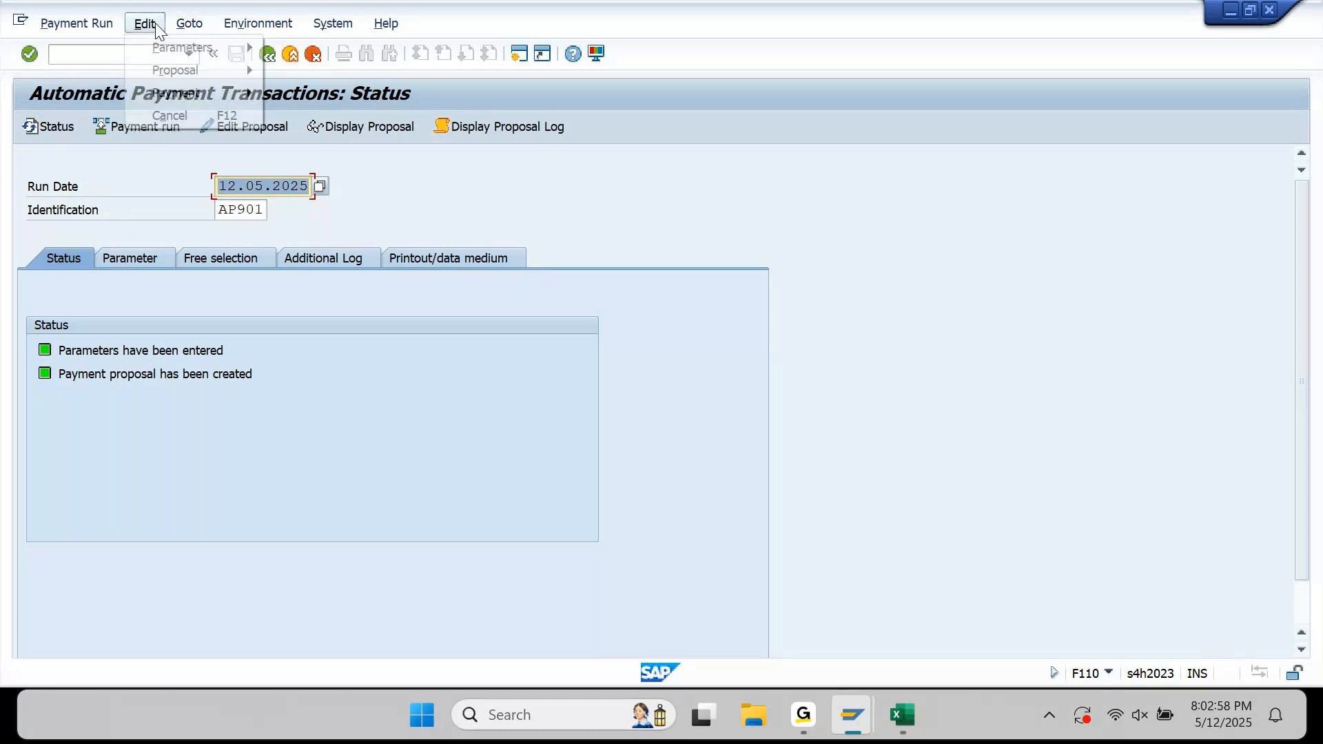
mouse_move(200, 70)
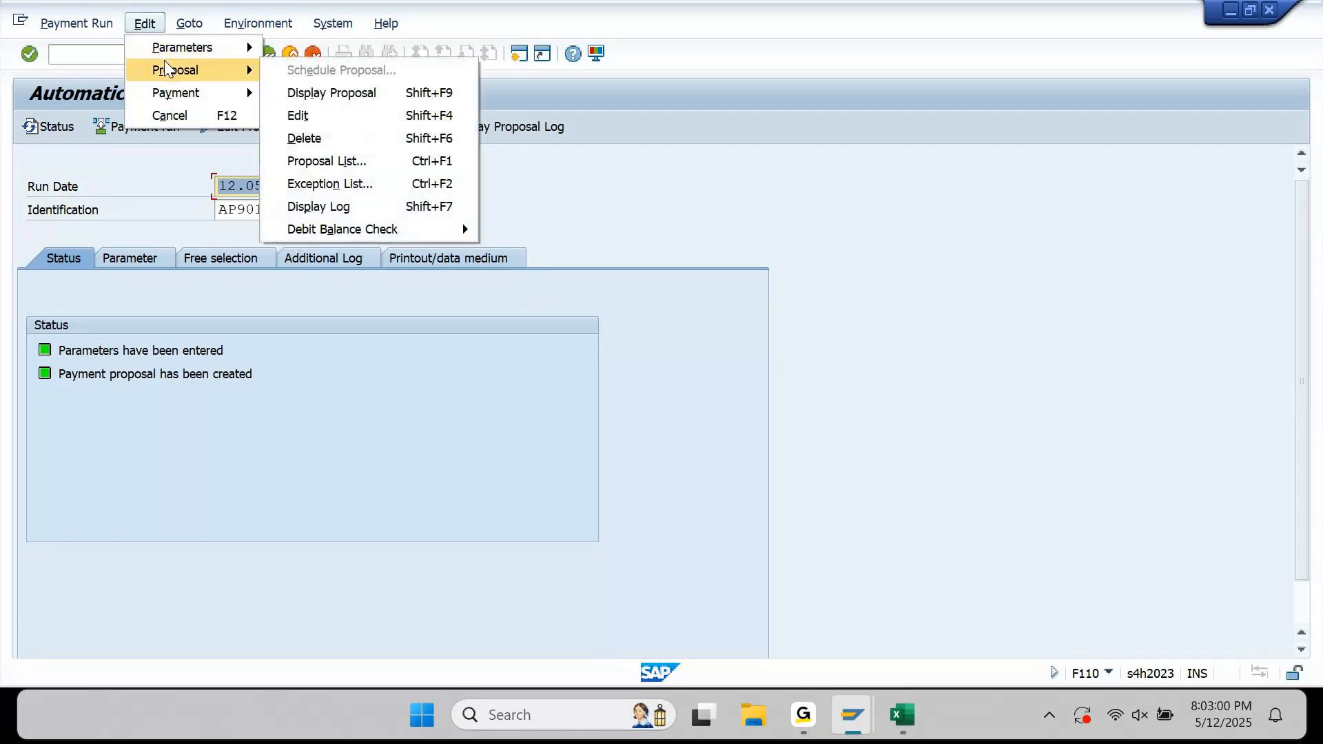
left_click(334, 133)
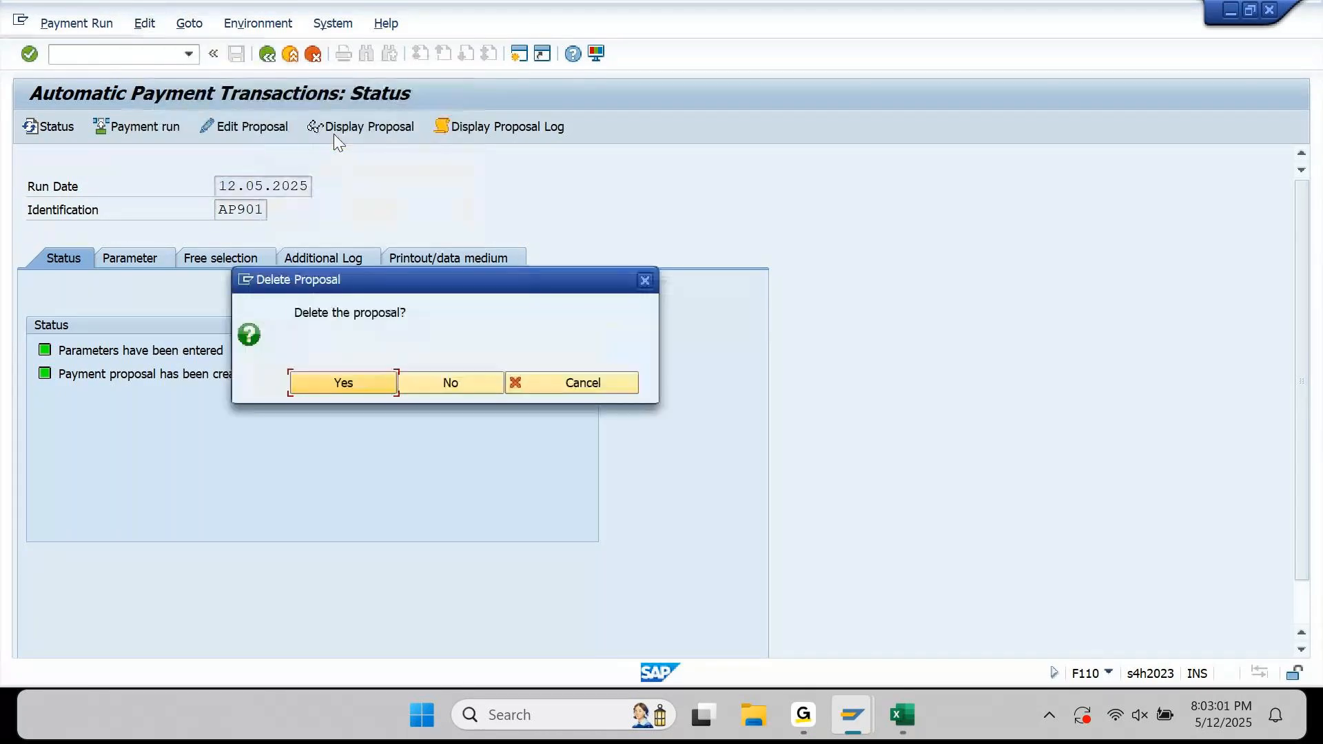
left_click(345, 384)
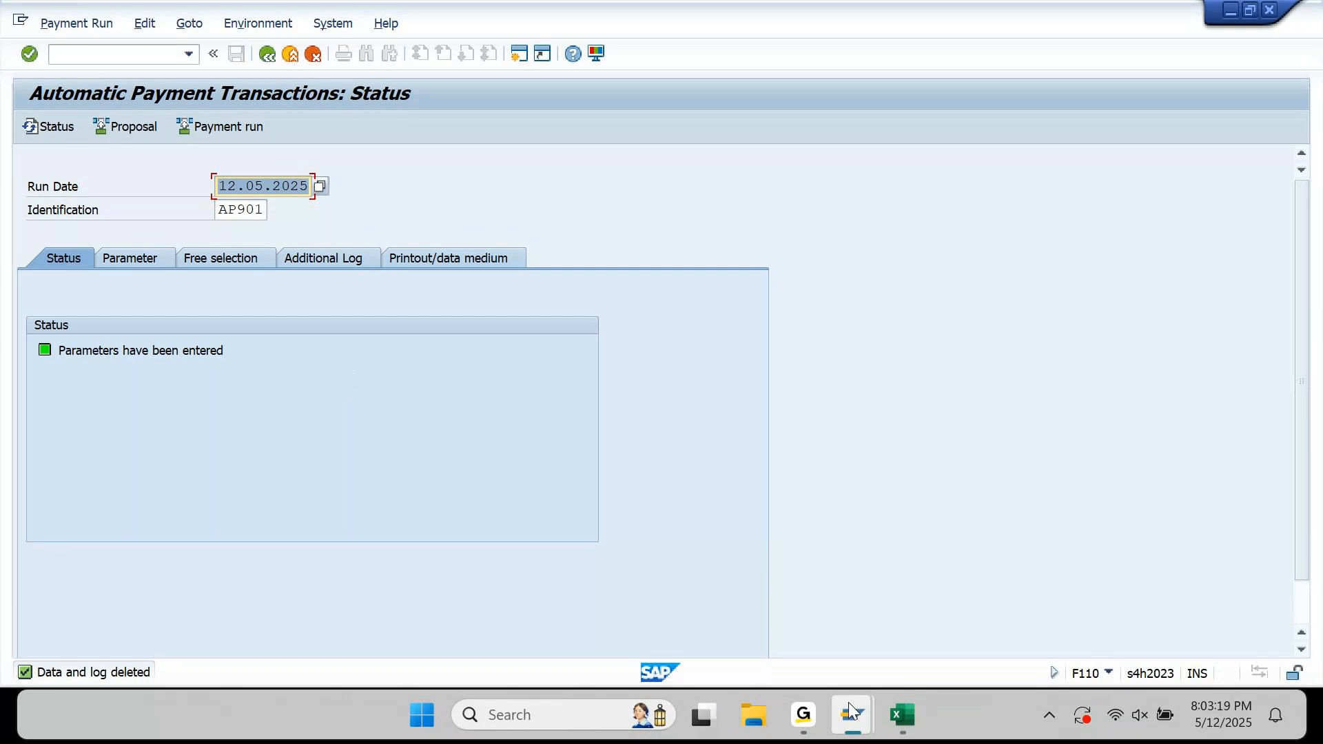
Switch to the Post Document session, leave it, and start transaction FBZP for the payment program configuration
mouse_move(850, 710)
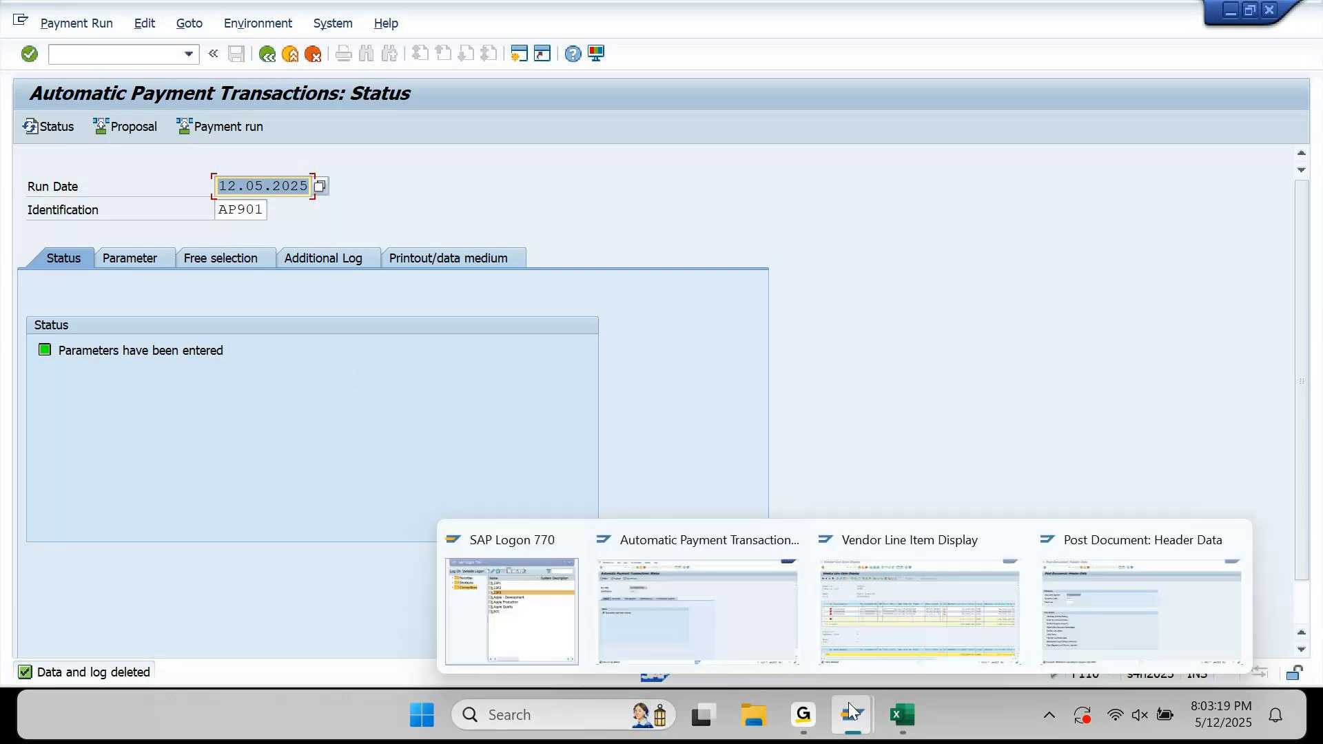
left_click(1191, 597)
left_click(291, 55)
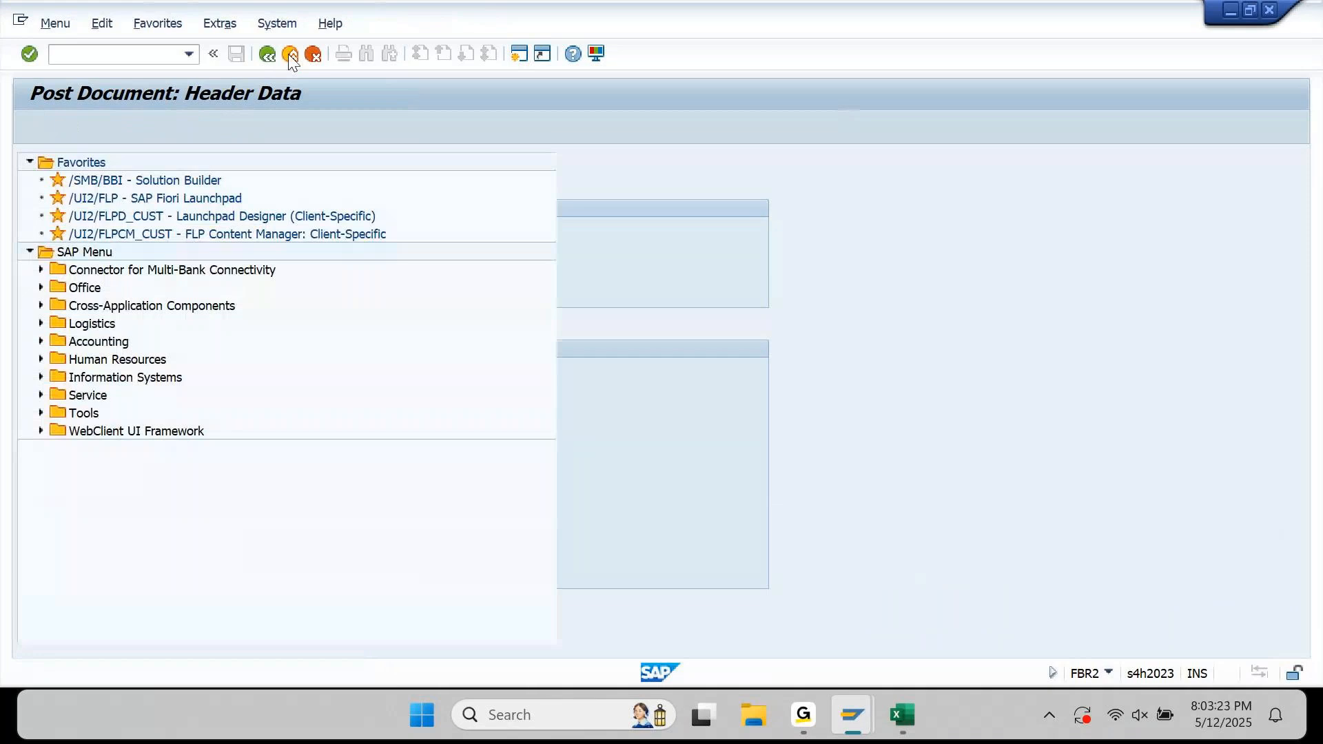
type("FBZP")
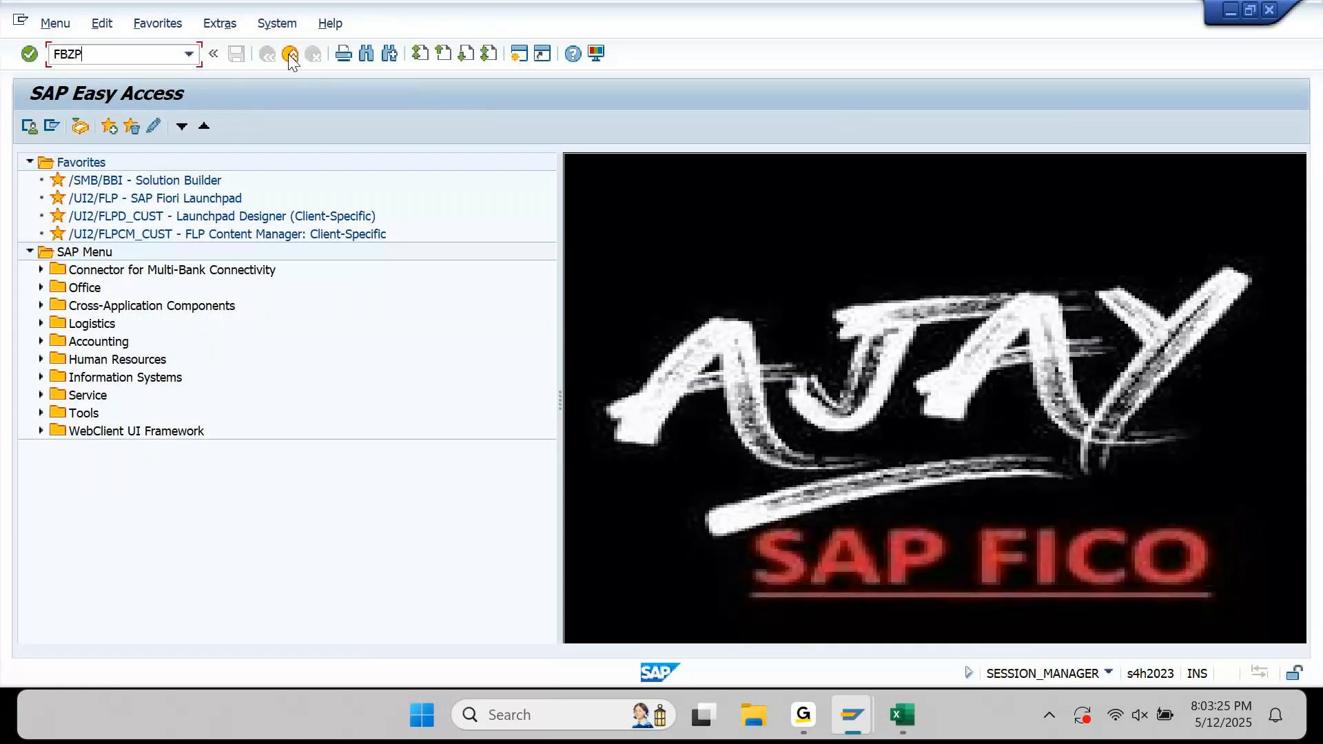
key("Return")
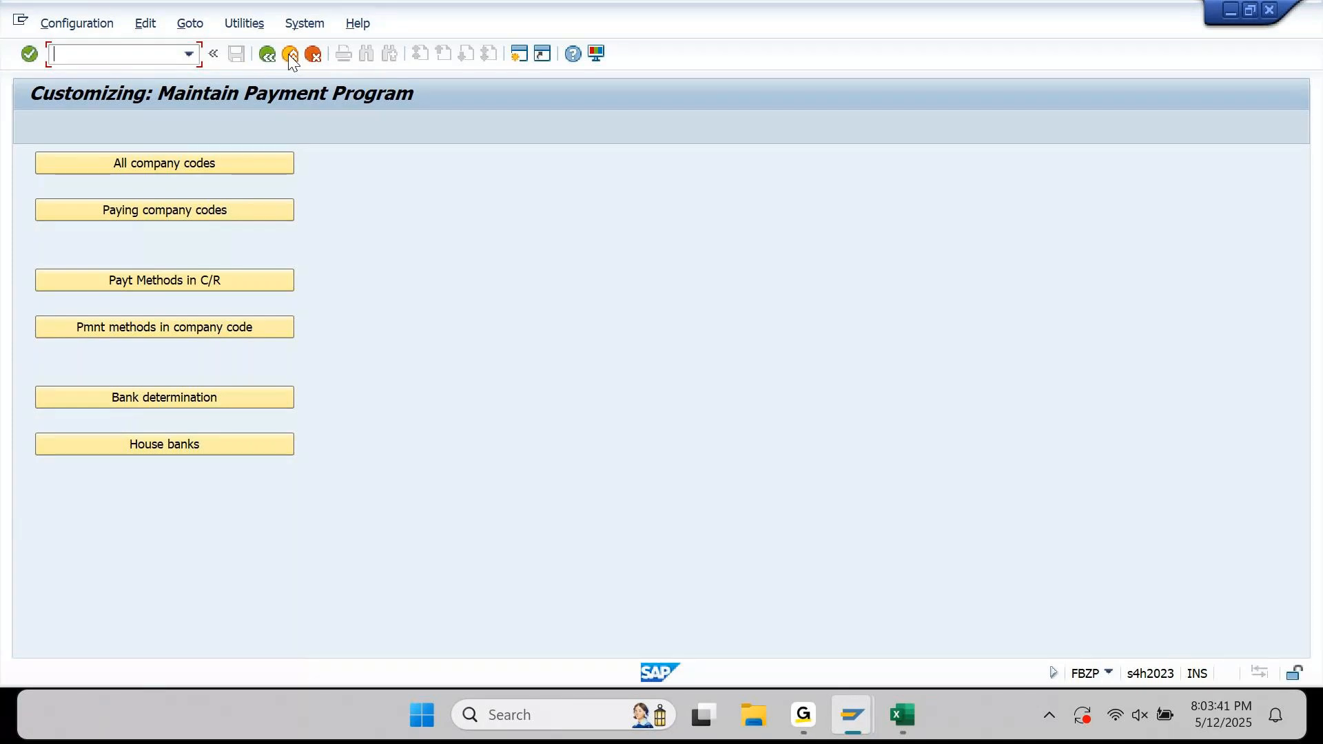
Open the company code payment method details for paying company code AP90 and payment method C (Cheque)
left_click(290, 55)
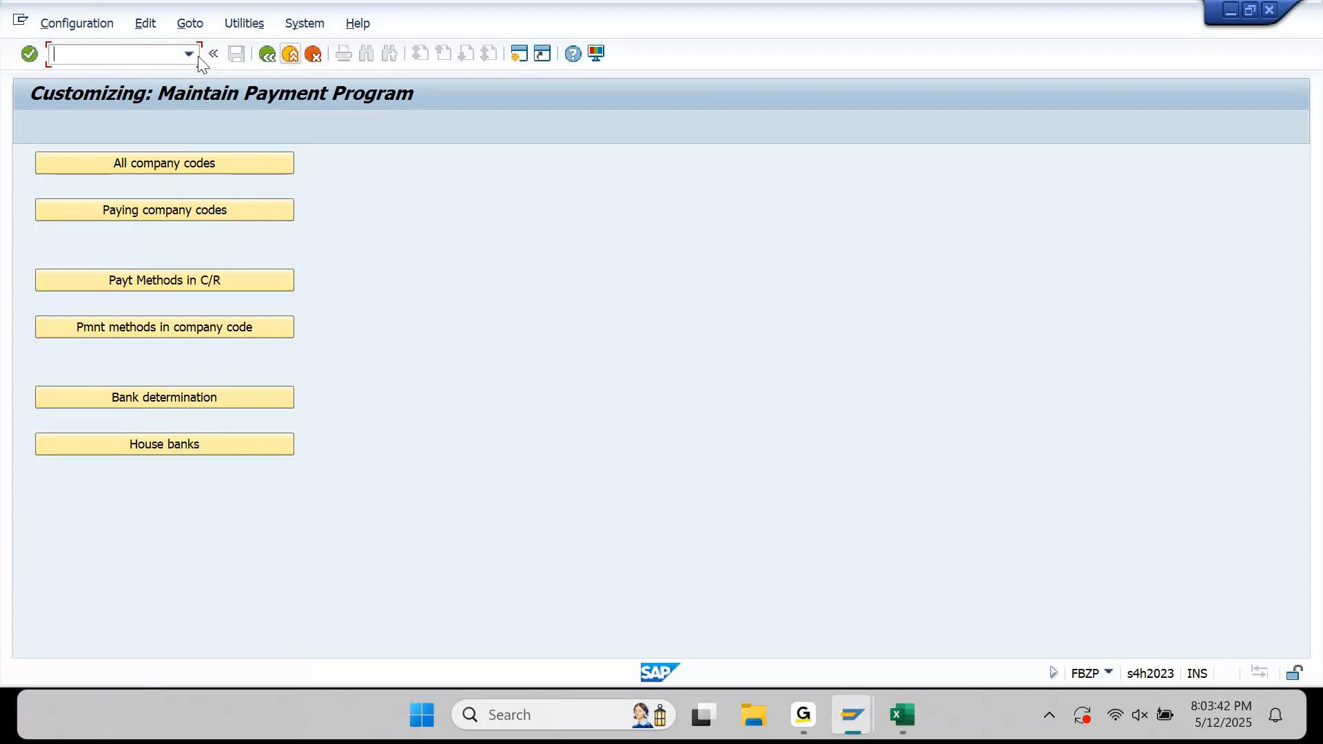
left_click(198, 329)
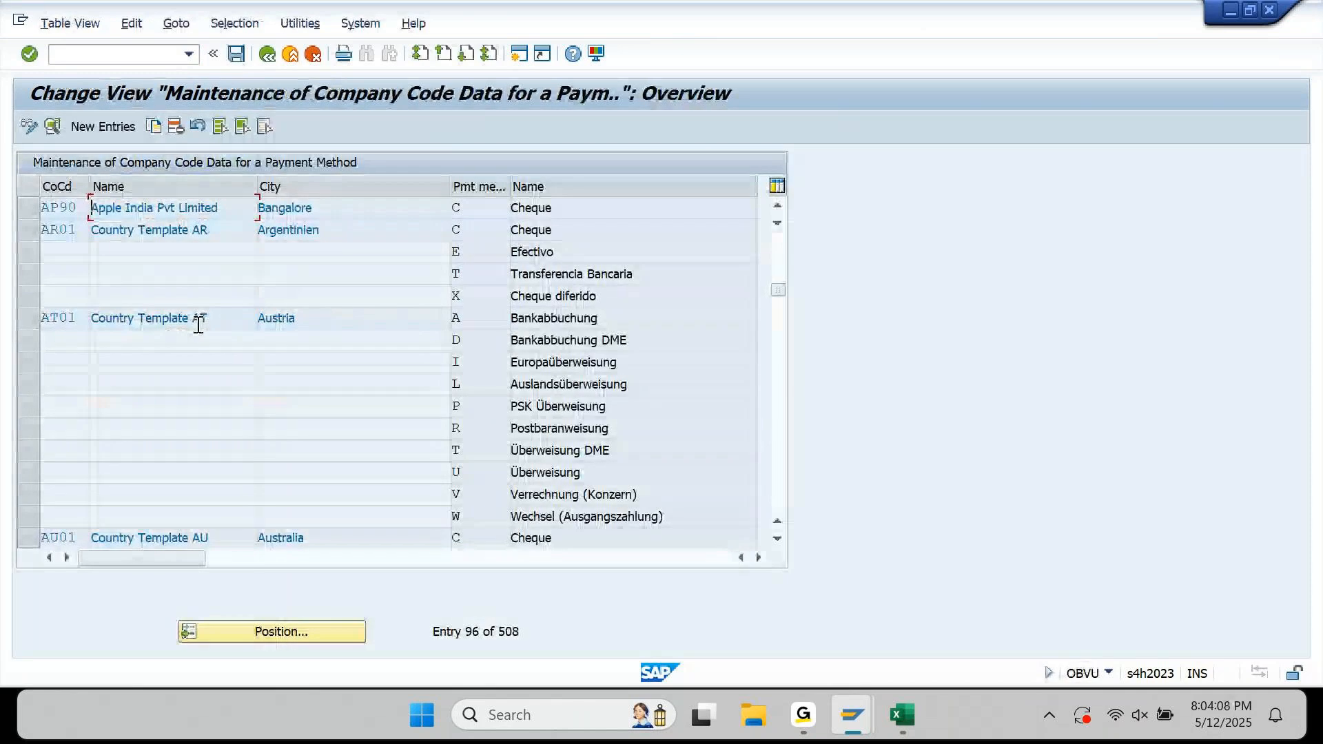
left_click(38, 206)
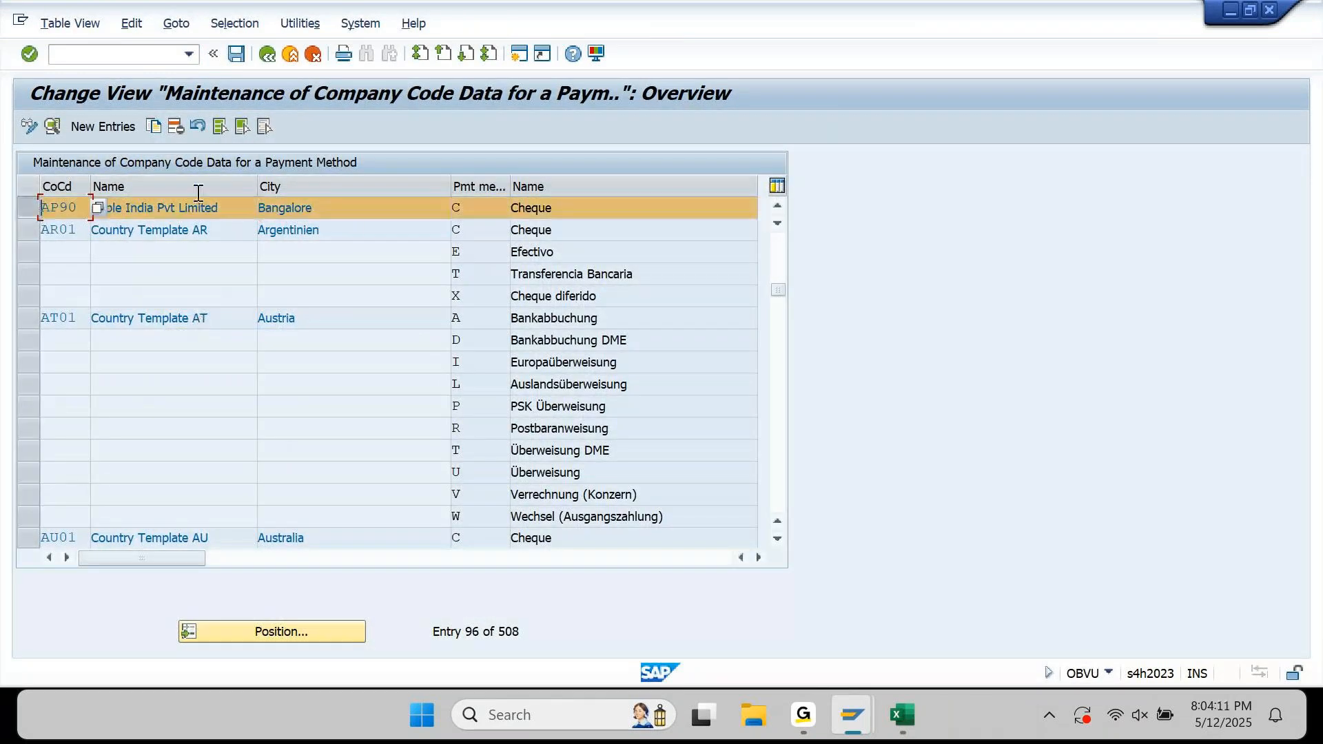
double_click(479, 212)
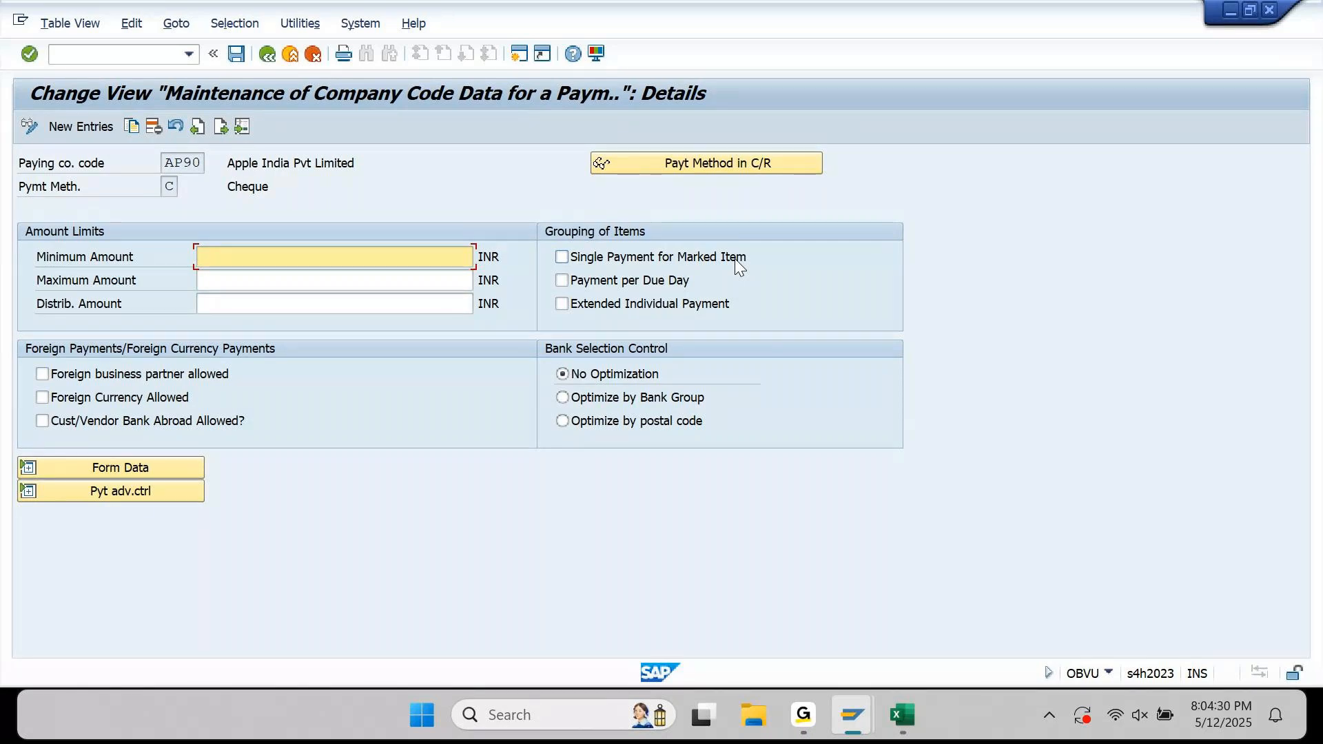
Enable Single Payment for Marked Item for the cheque method, read its field help, and save the setting
left_click(562, 257)
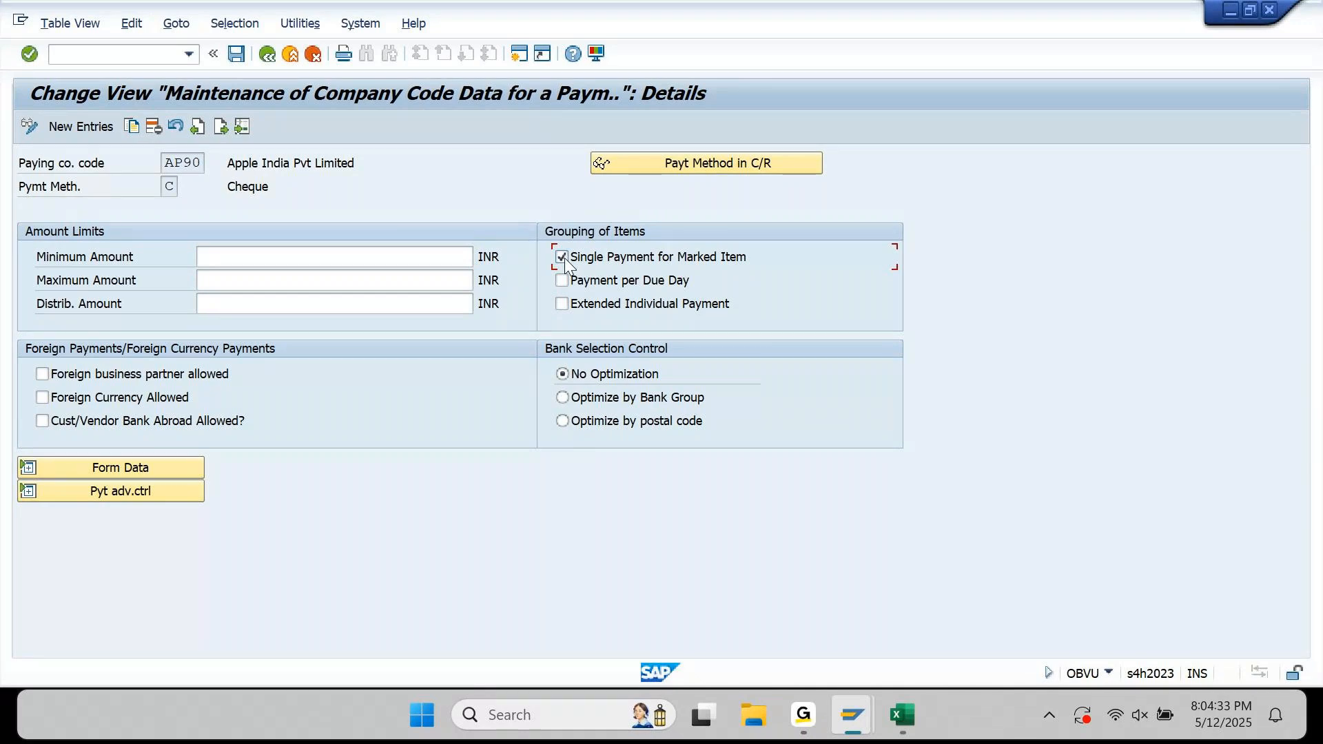
left_click(571, 54)
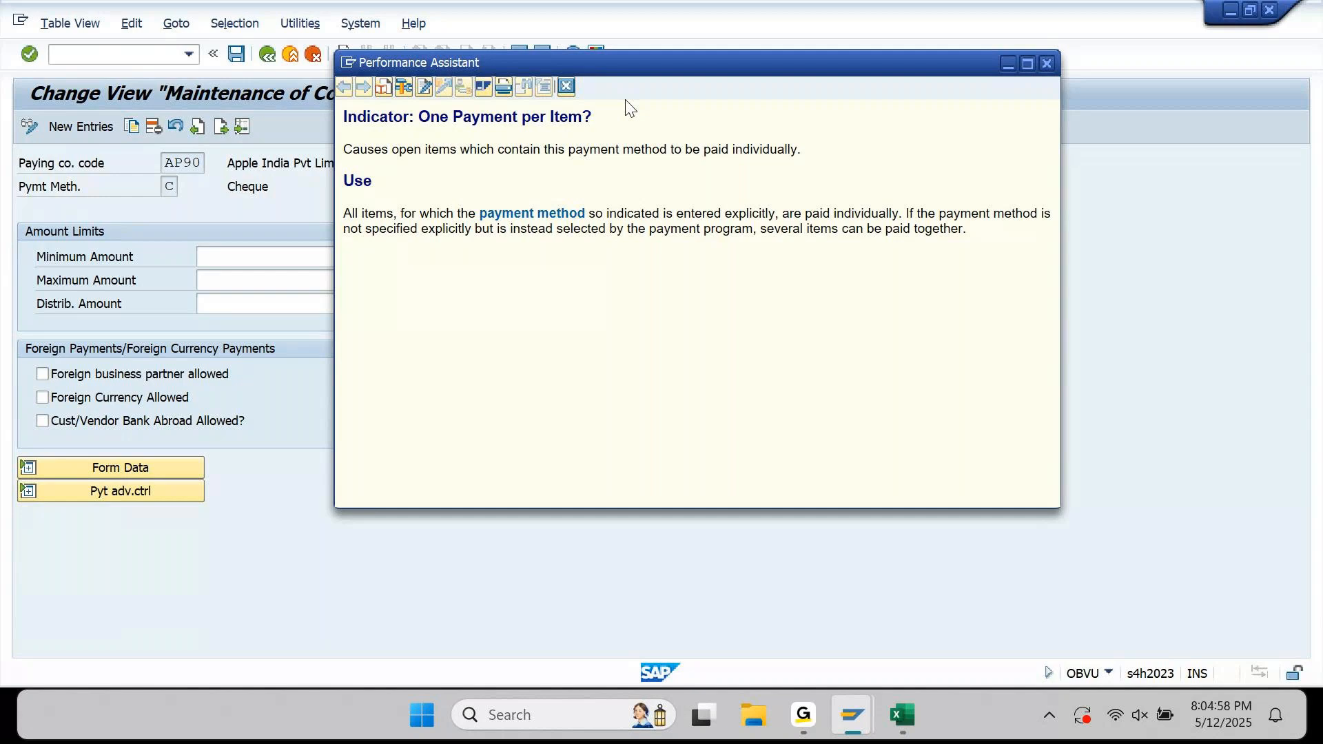
left_click(567, 86)
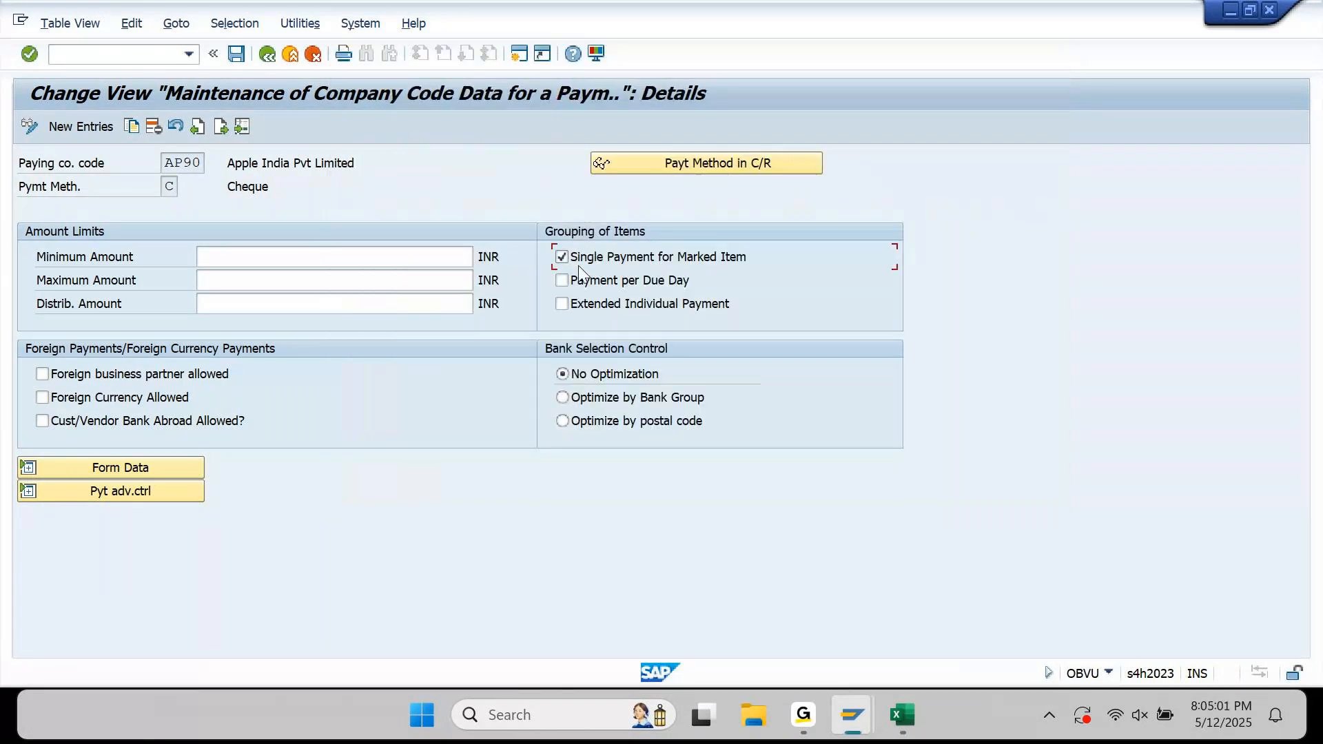
left_click(239, 55)
key("Return")
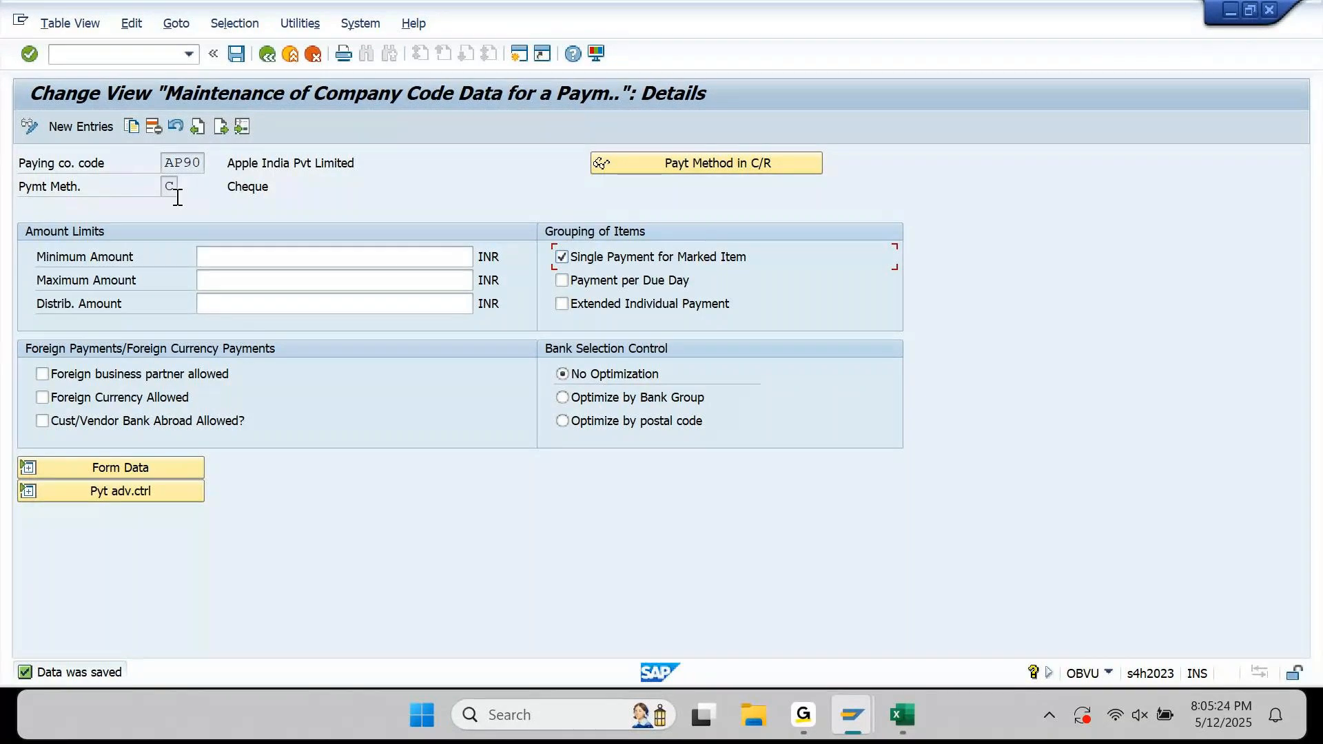
left_click_drag(203, 163, 161, 162)
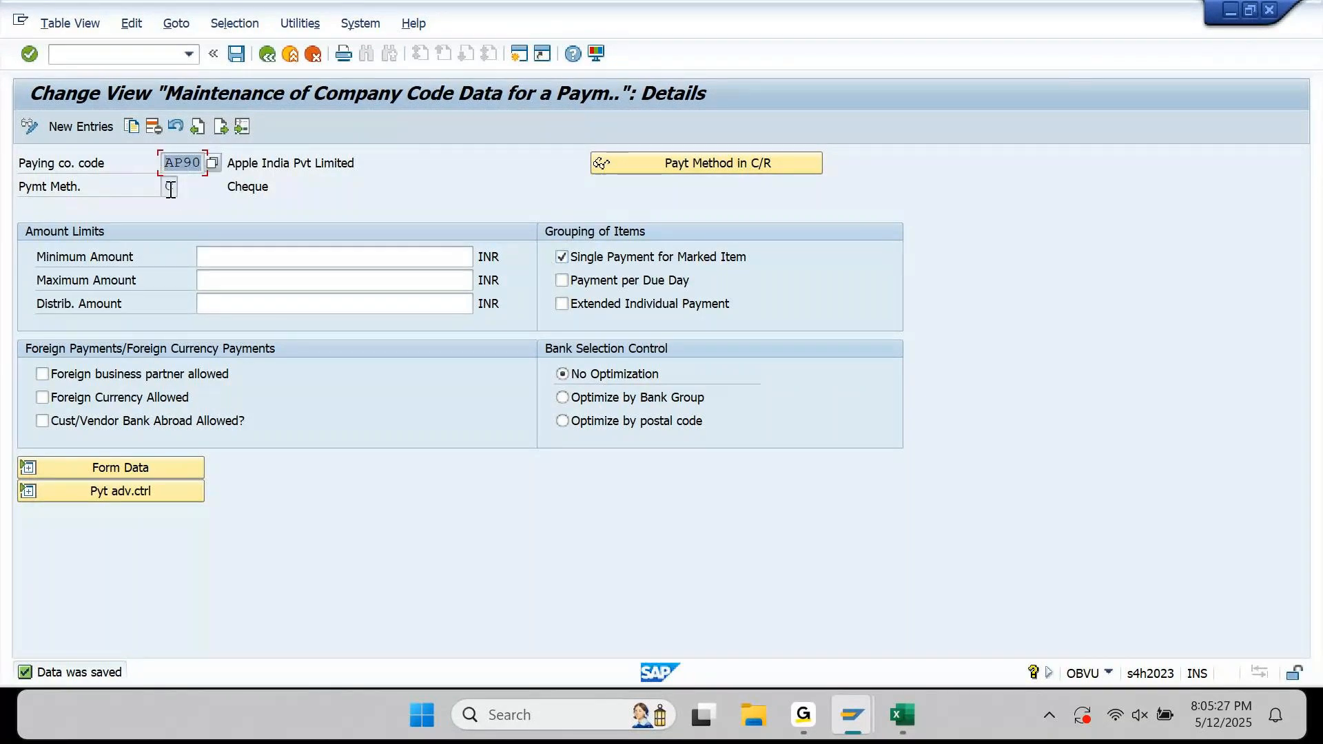
left_click(167, 187)
double_click(167, 187)
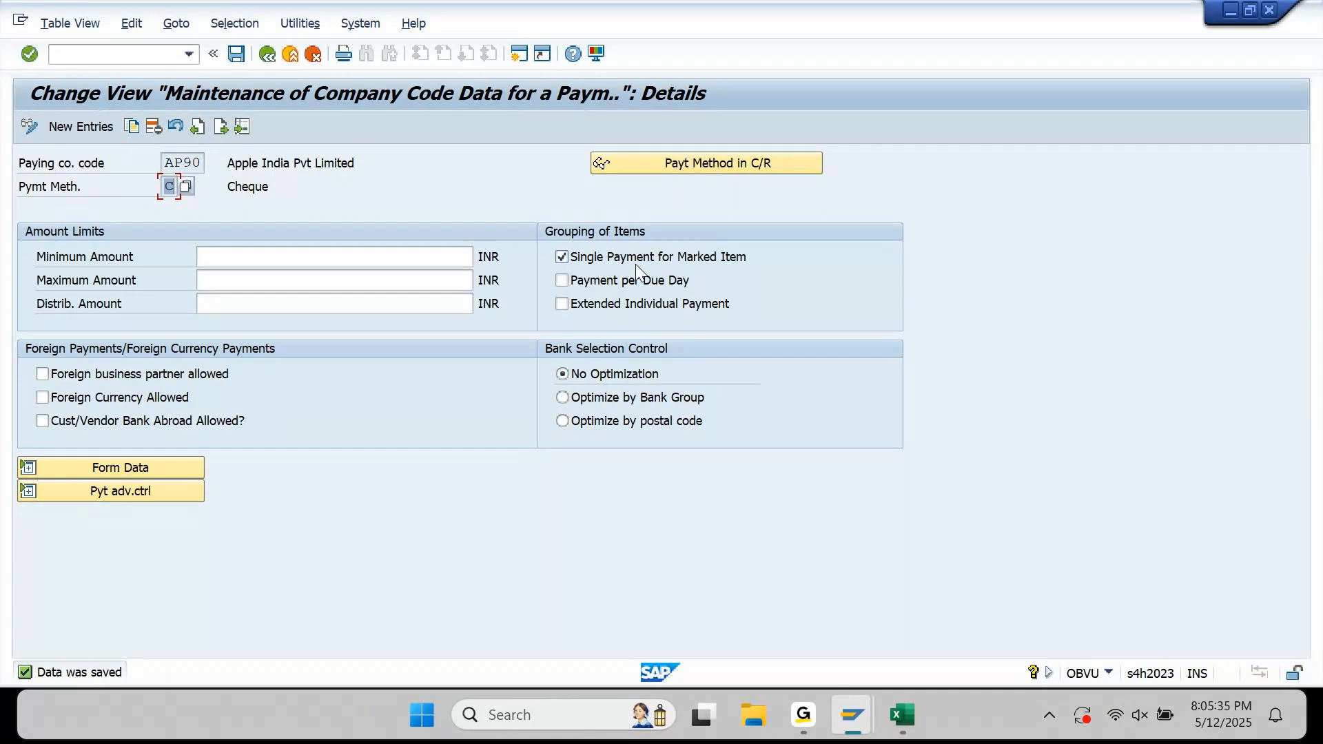
Switch to the automatic payment session, schedule the AP901 proposal to start immediately, and refresh its status
mouse_move(852, 717)
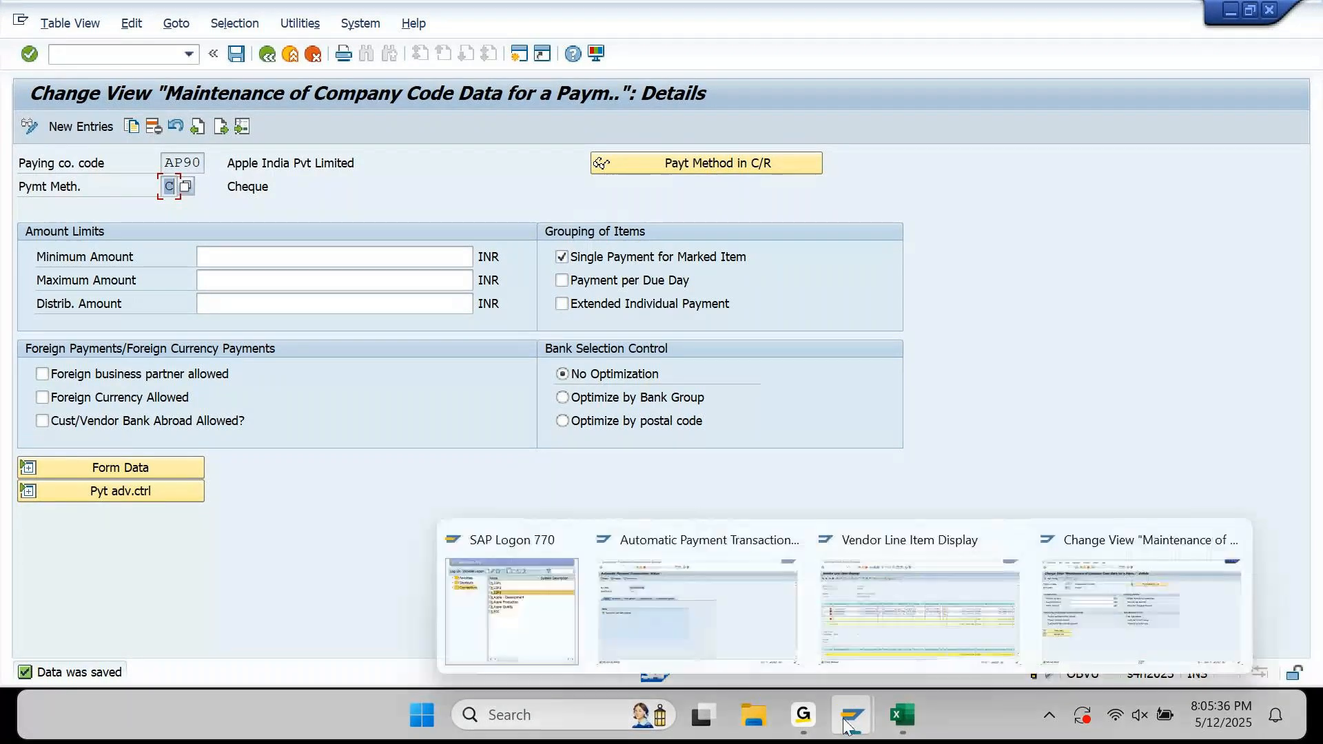
left_click(750, 626)
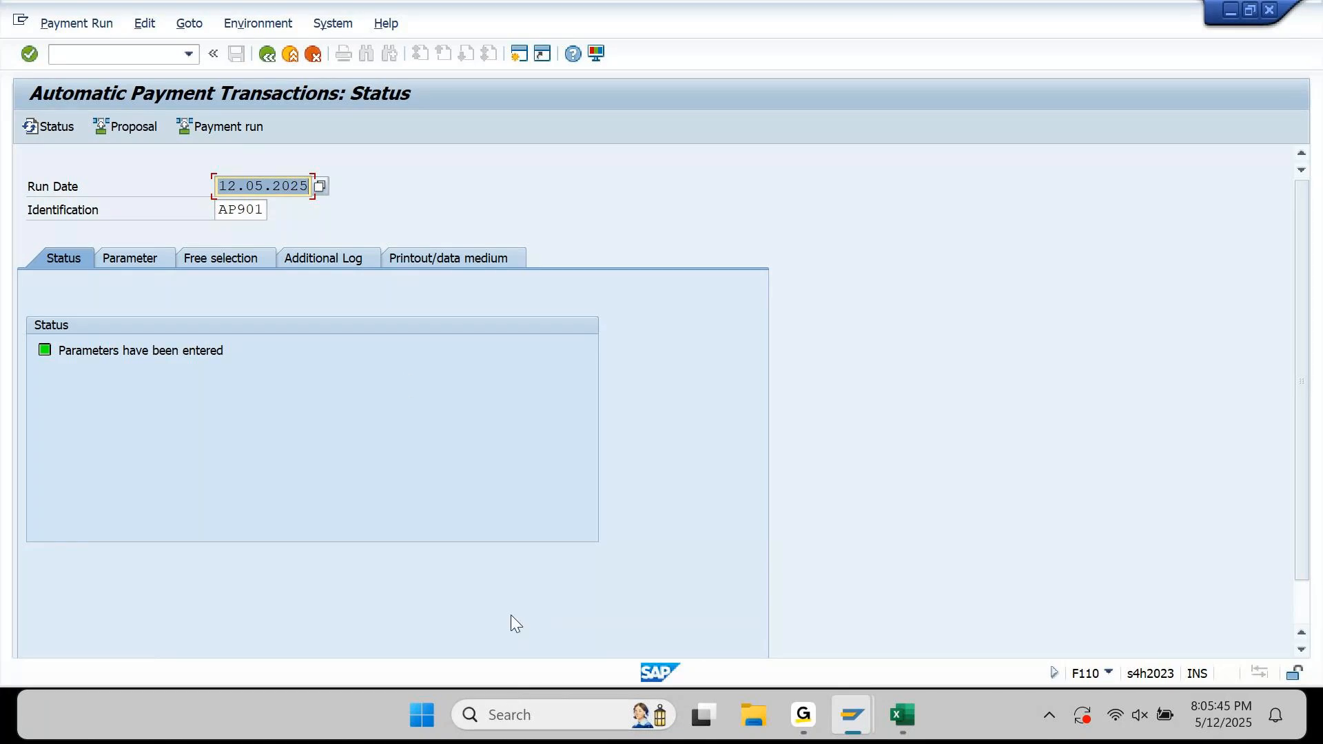
left_click(129, 131)
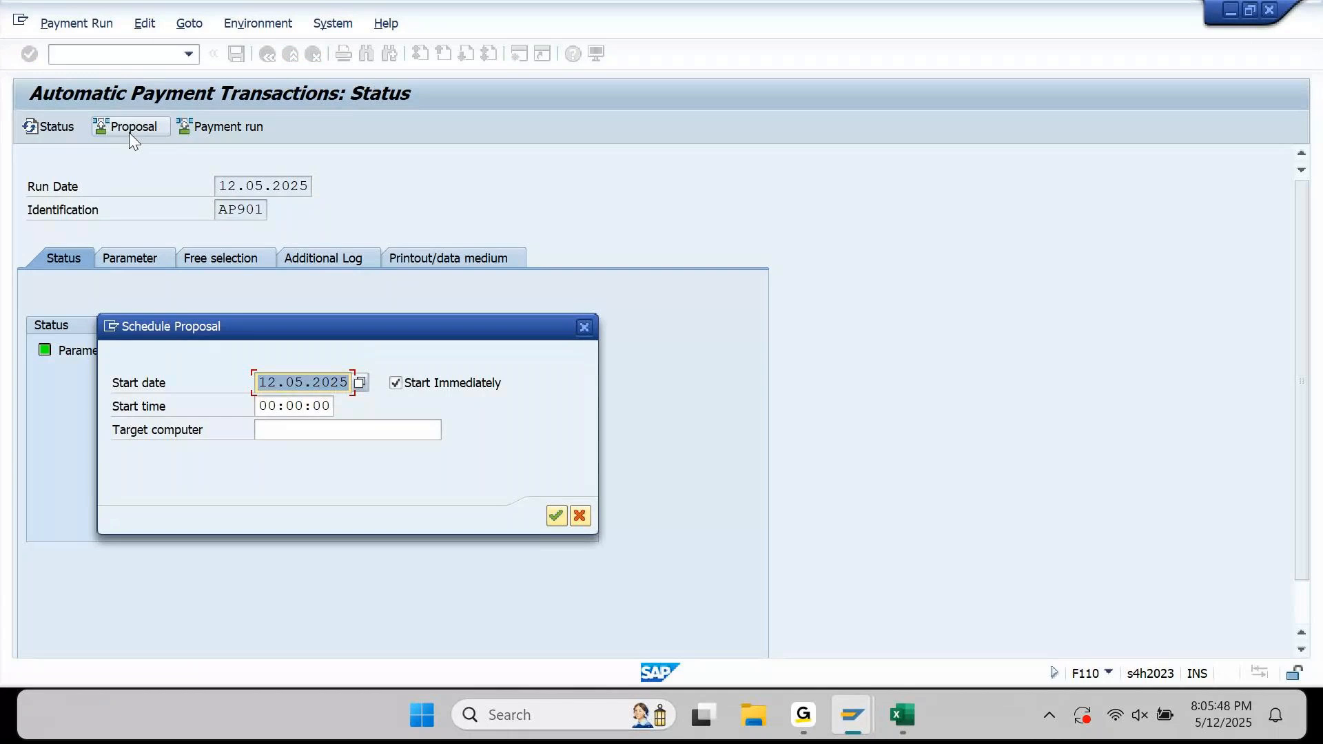
key("Return")
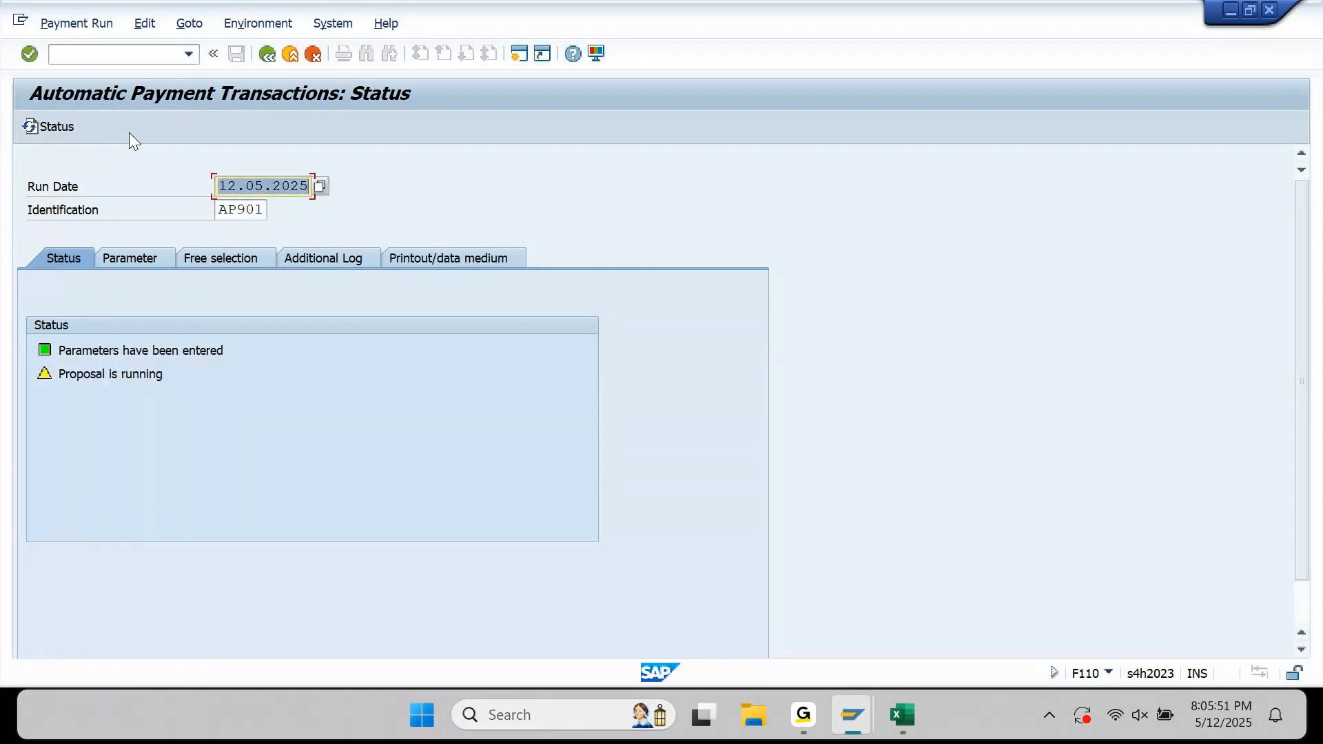
left_click(64, 127)
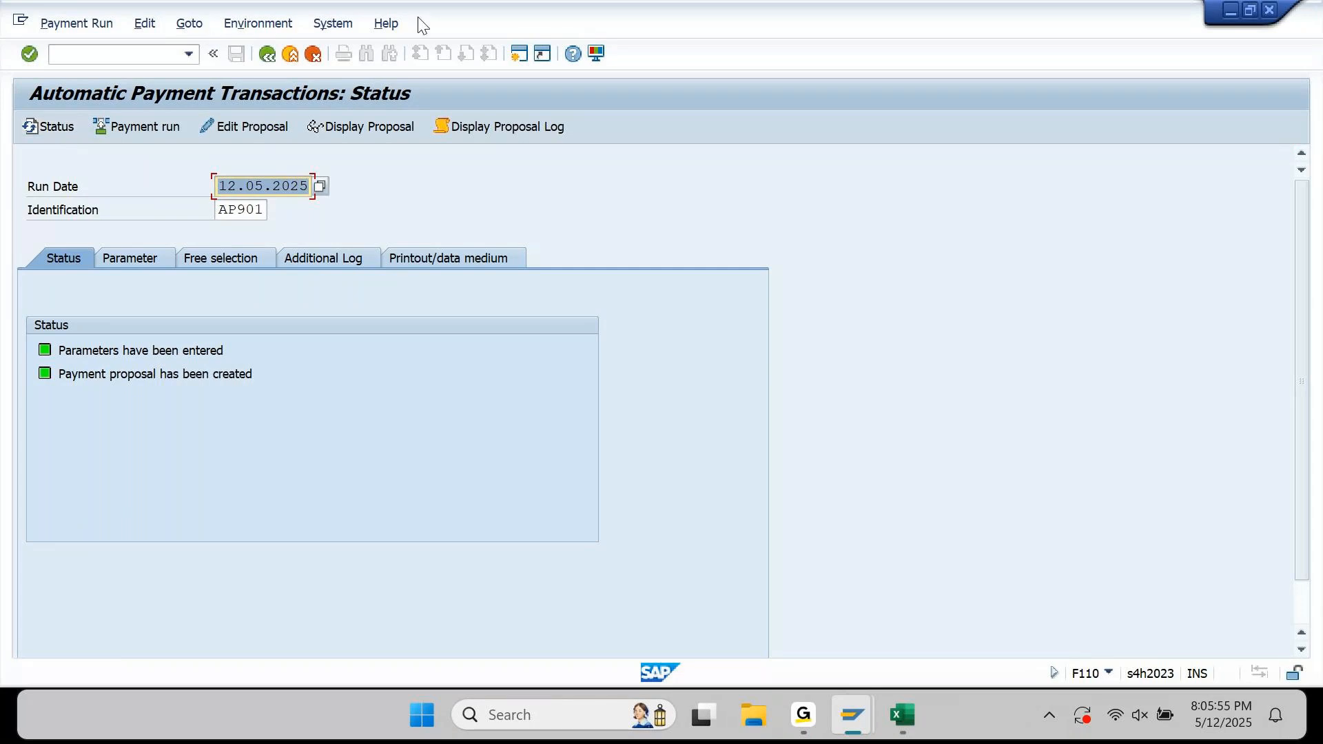
Display the new payment proposal and widen the payment document column to show its full heading
left_click(374, 124)
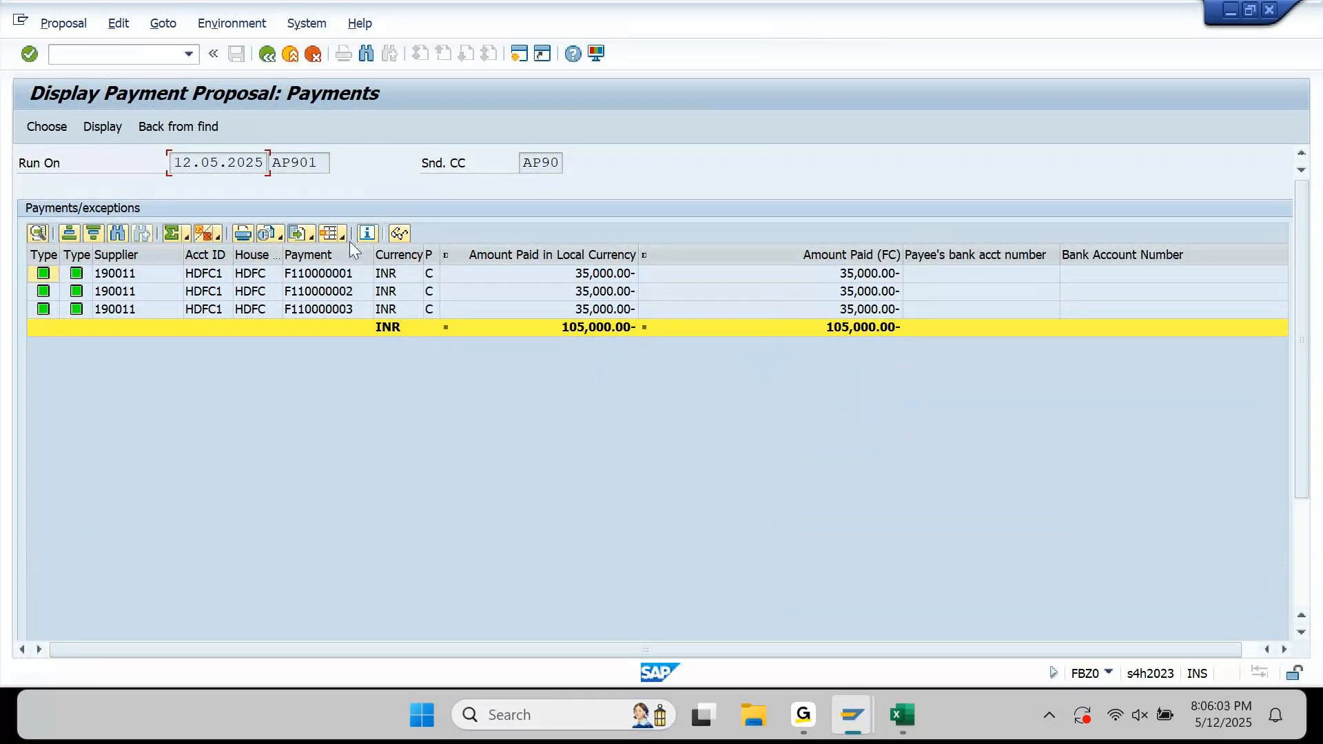
left_click_drag(373, 255, 442, 254)
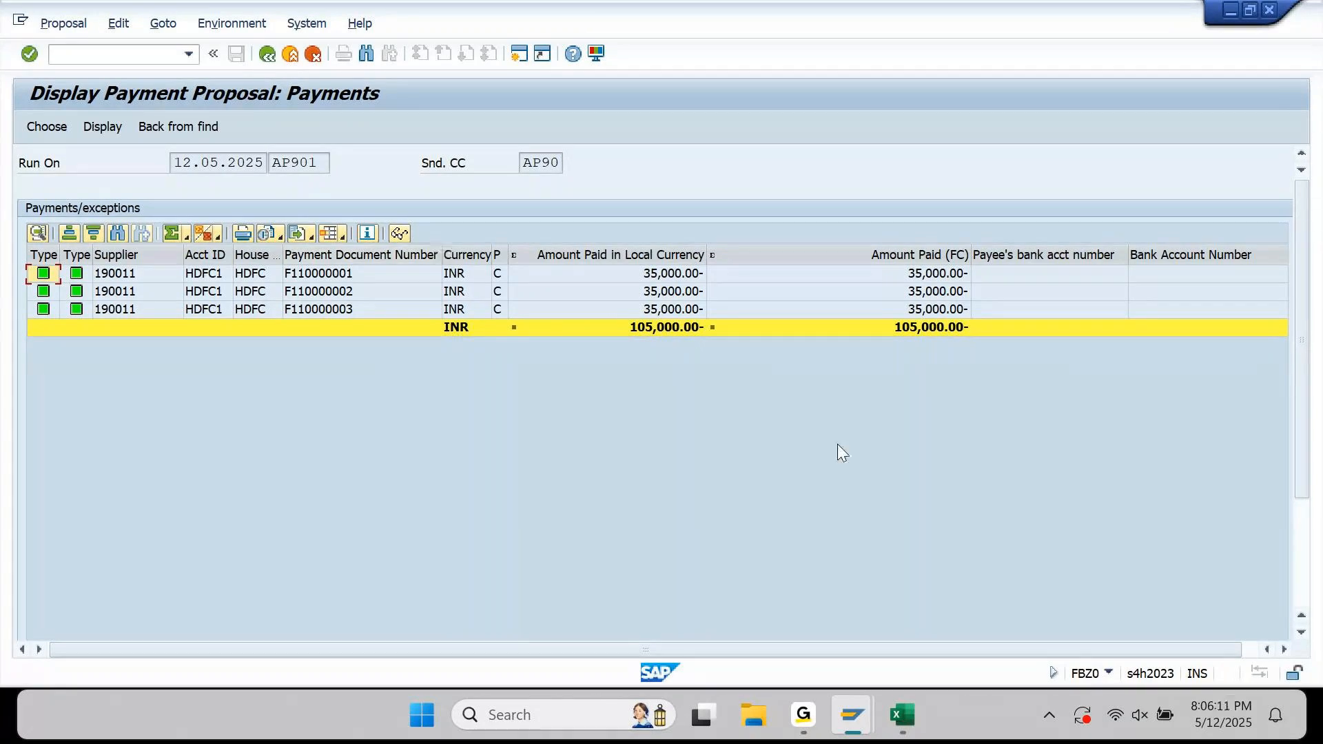
Switch back to the cheque payment method configuration, disable Single Payment for Marked Item, and save
mouse_move(857, 700)
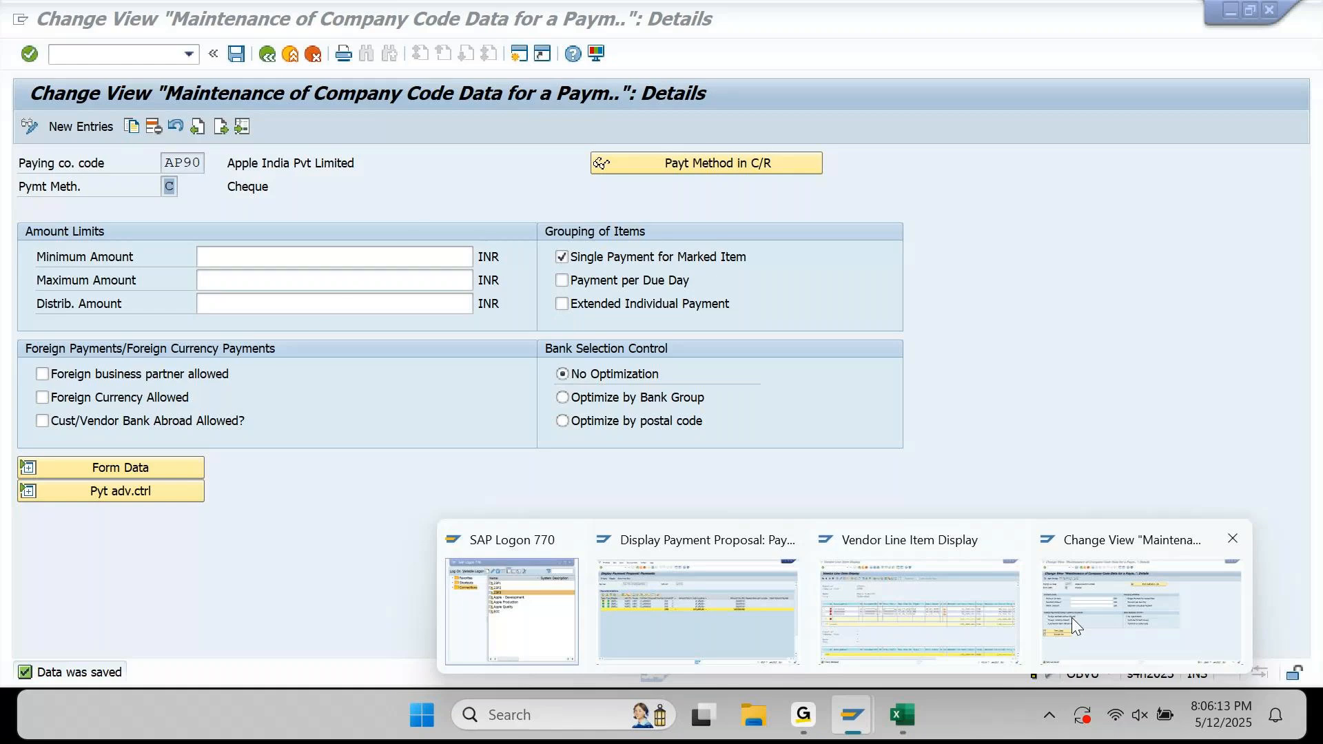
left_click(1073, 617)
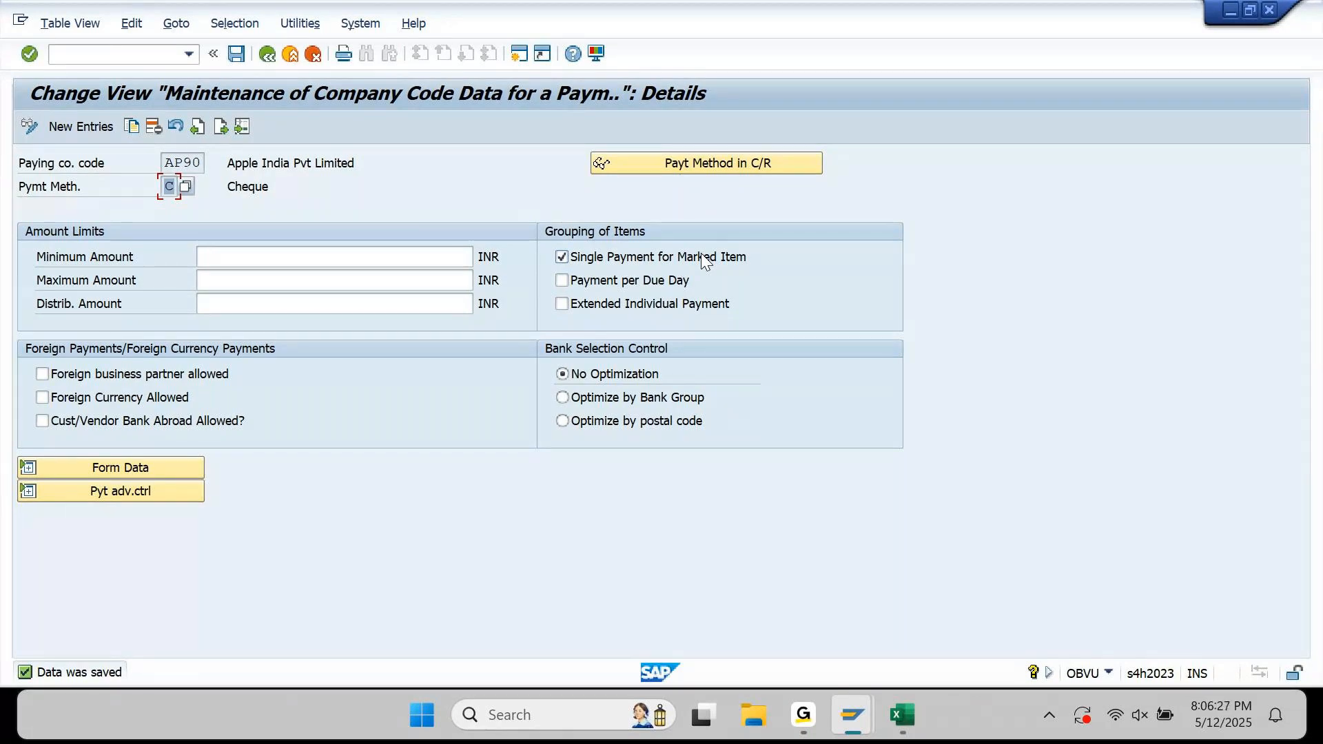
left_click(707, 260)
left_click(236, 55)
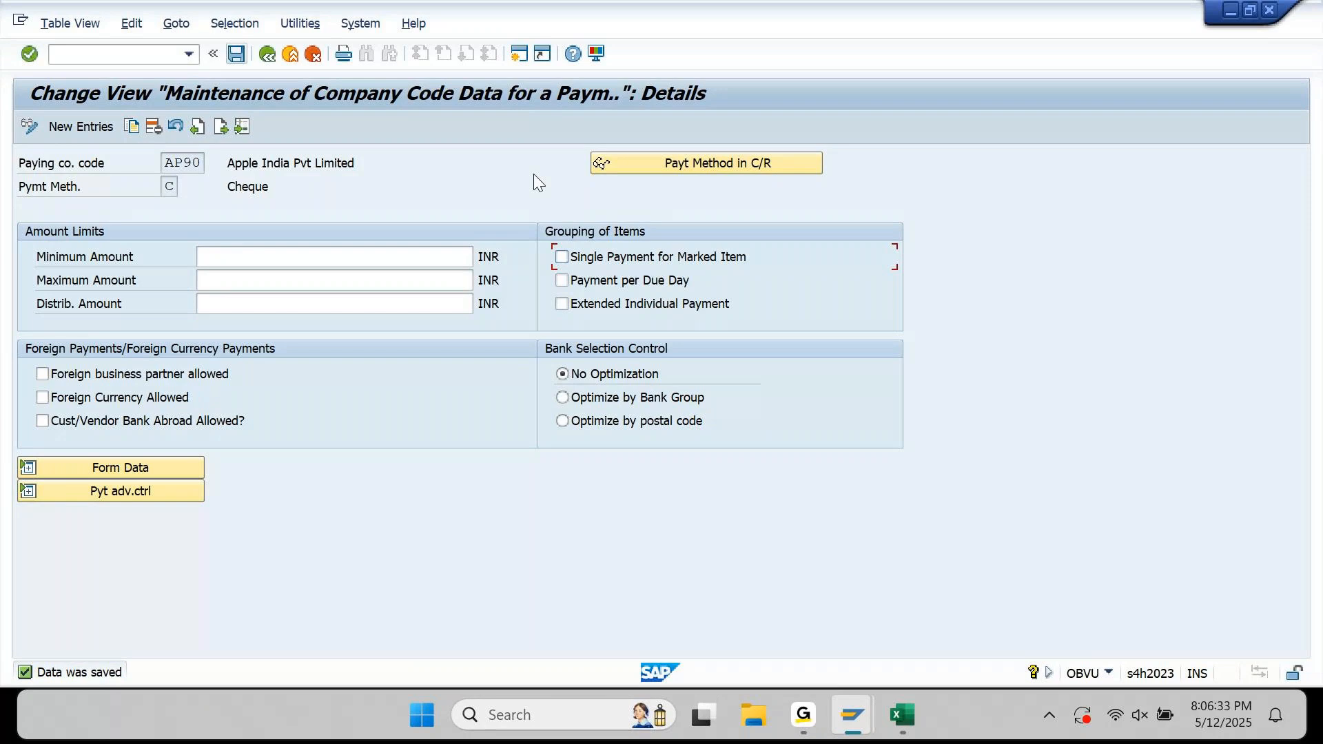
Return to the displayed AP901 proposal, select its Payment Document Number column, then go back to the status and delete the proposal
mouse_move(852, 715)
left_click(720, 610)
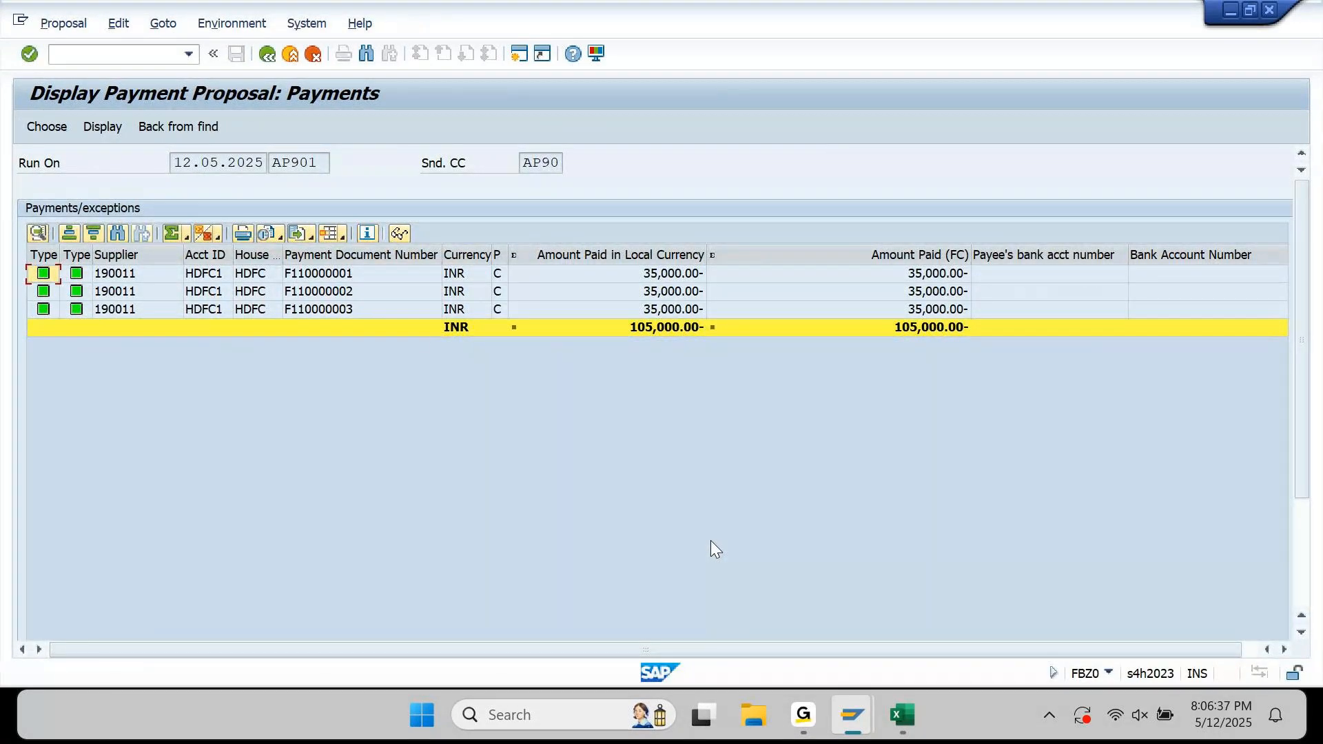
left_click(416, 256)
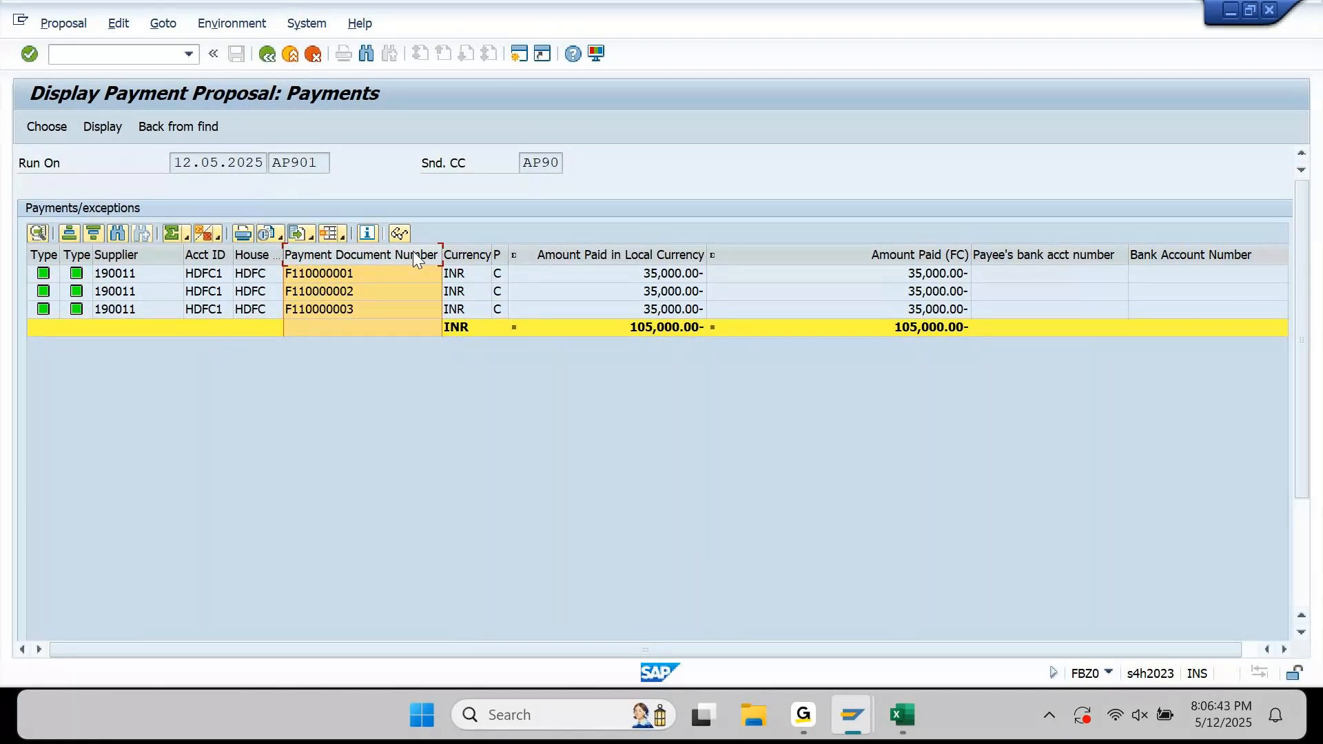
left_click(263, 58)
left_click(155, 27)
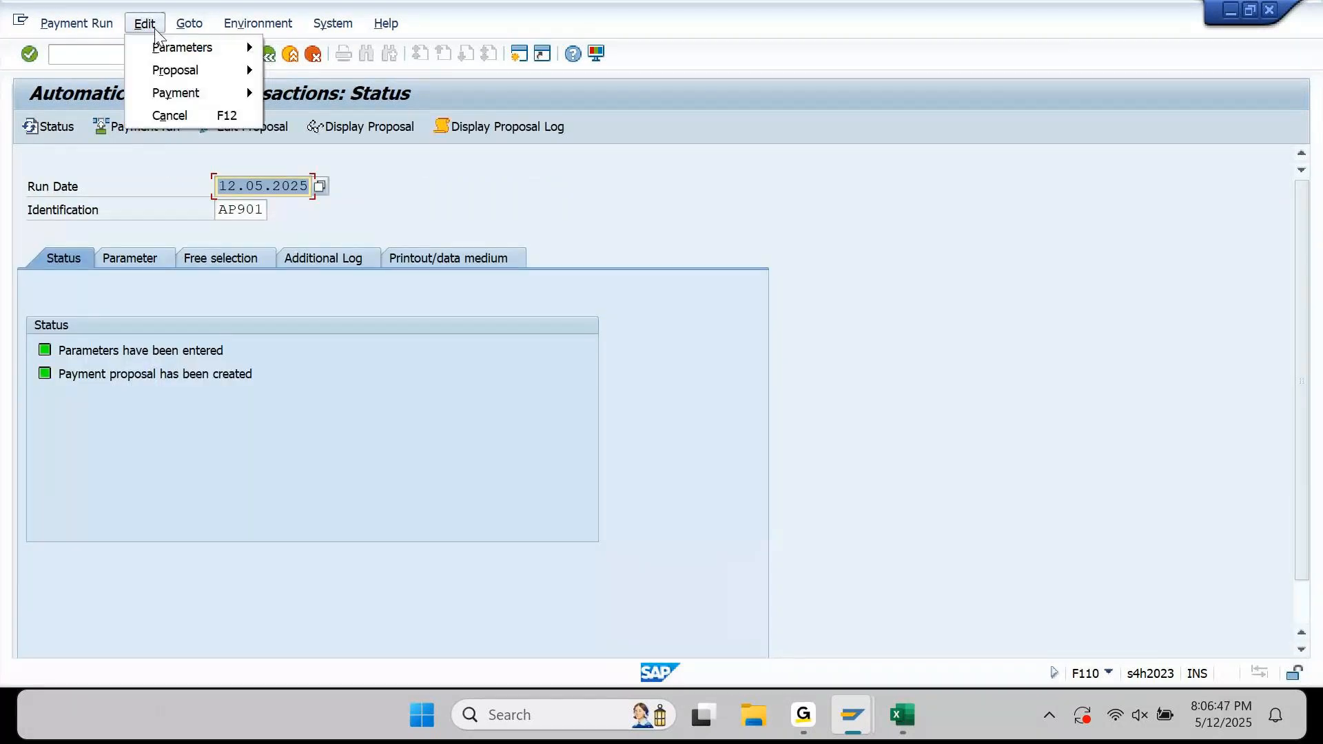
mouse_move(189, 71)
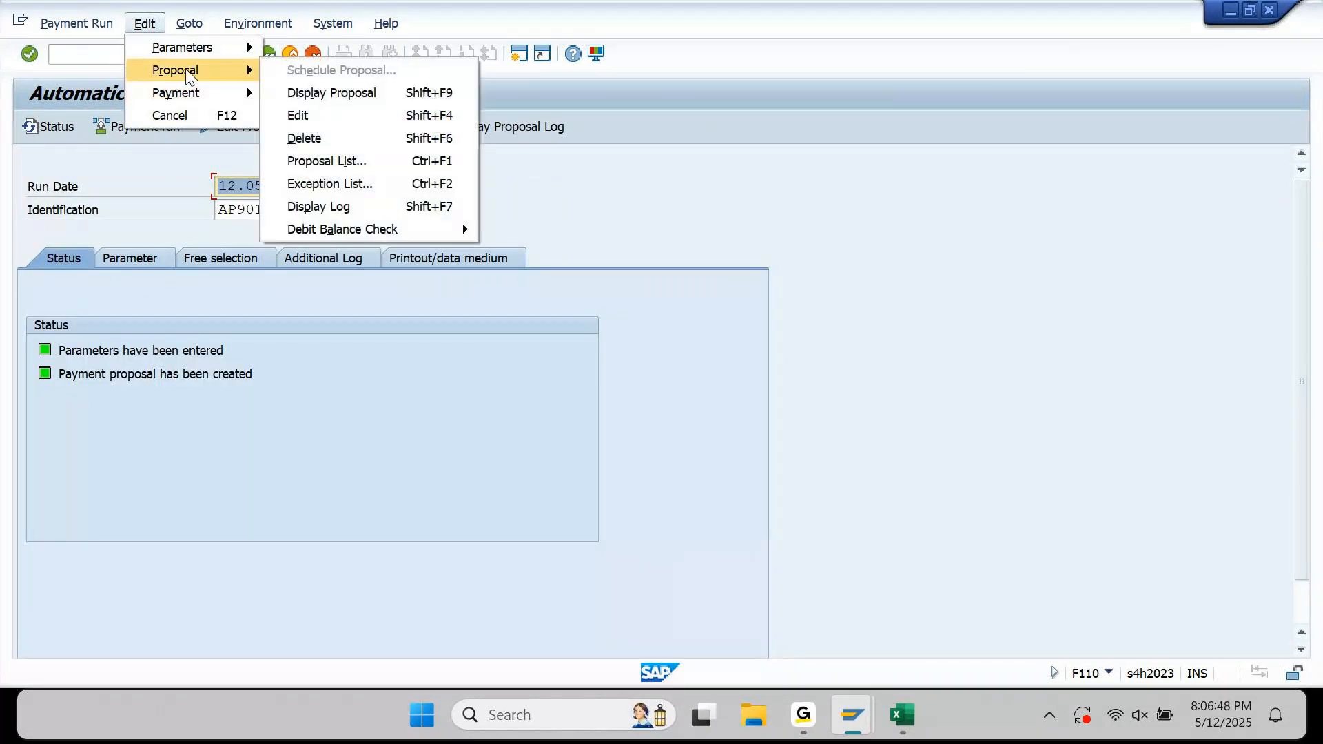
left_click(337, 136)
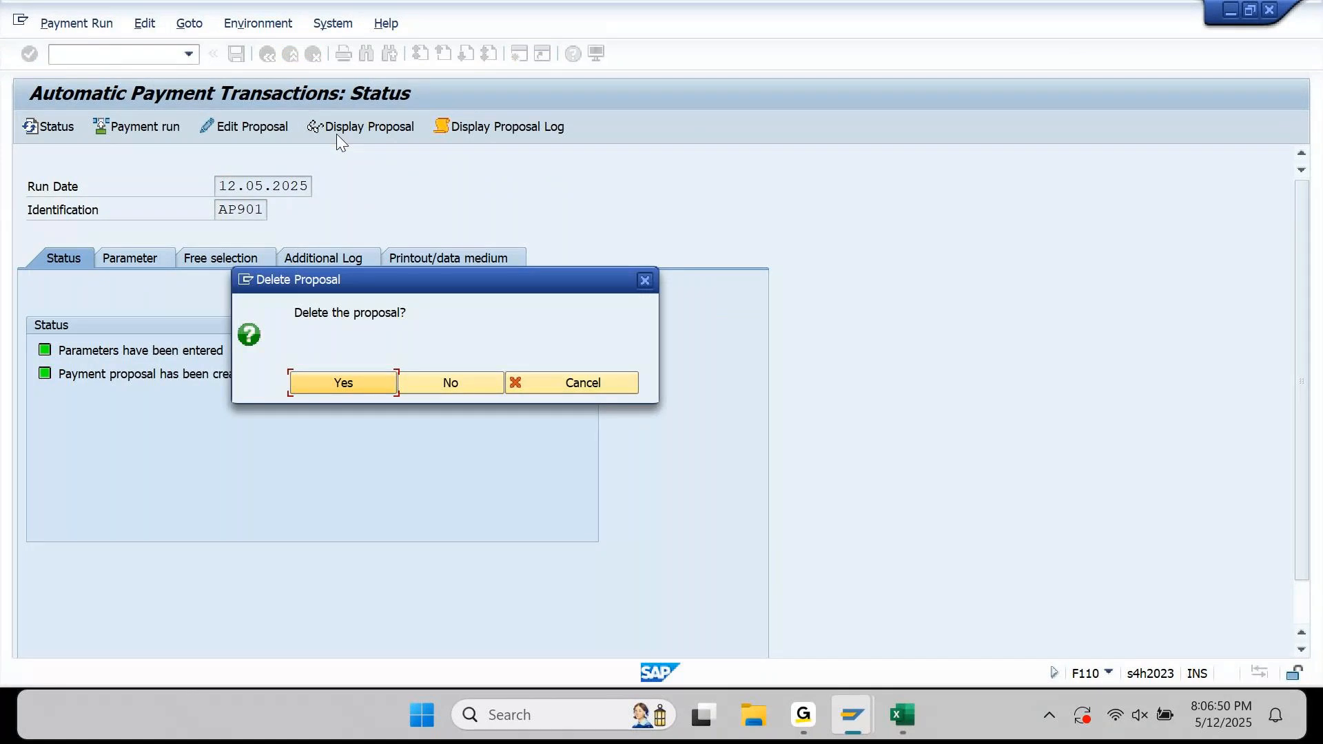
left_click(341, 387)
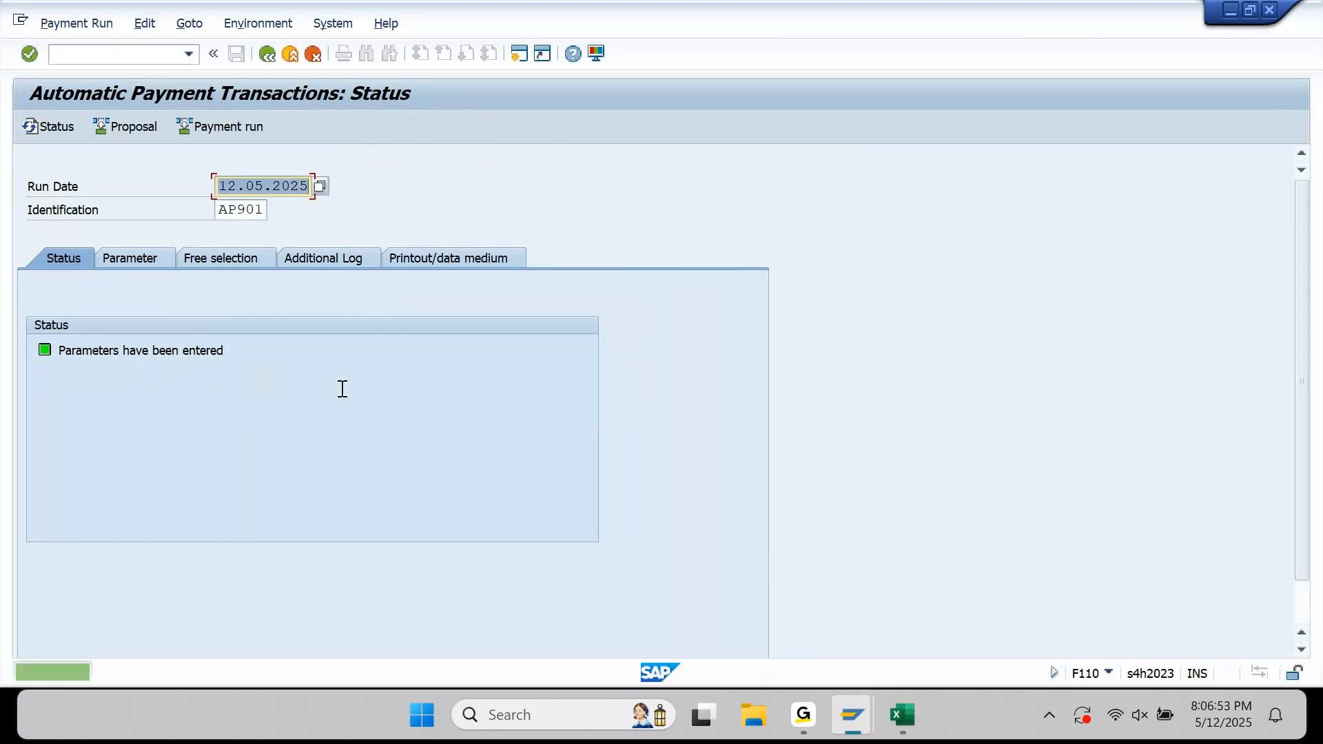
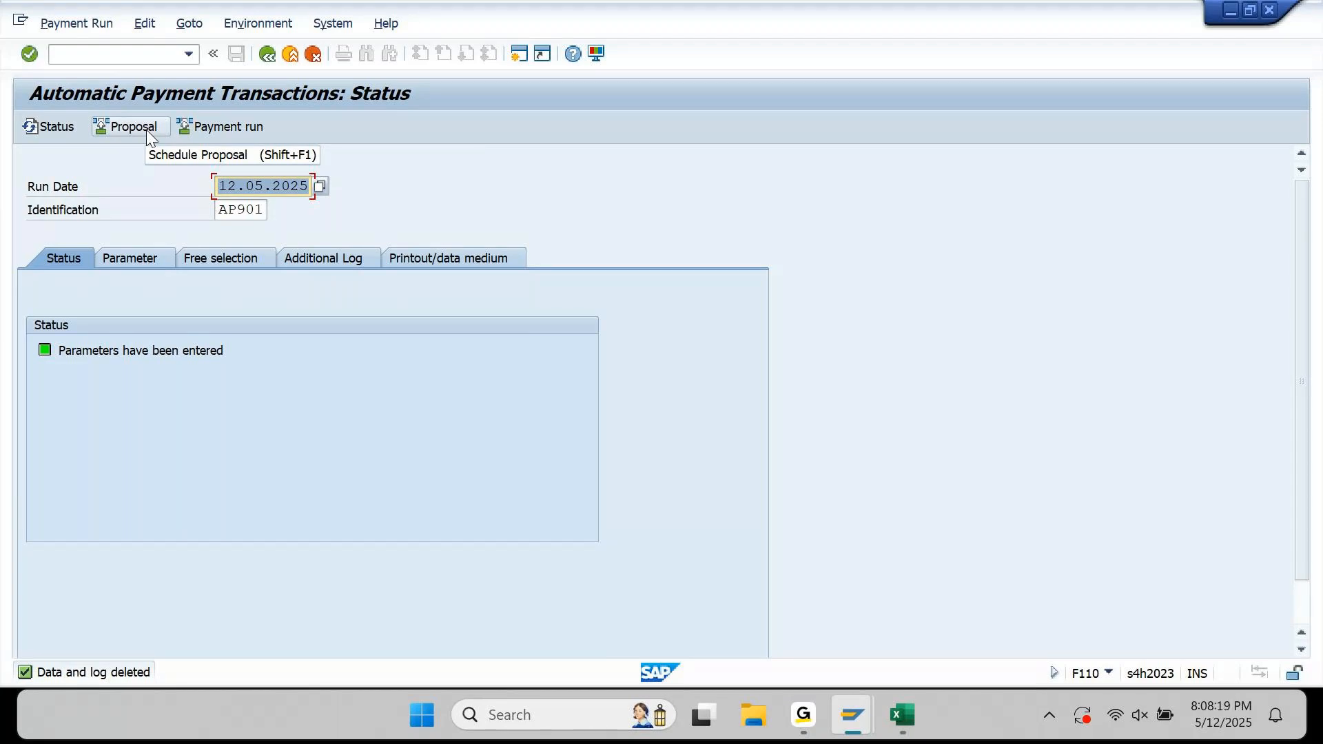
Schedule the AP901 payment proposal to start immediately, then display its payments once created and return to the run status
left_click(146, 129)
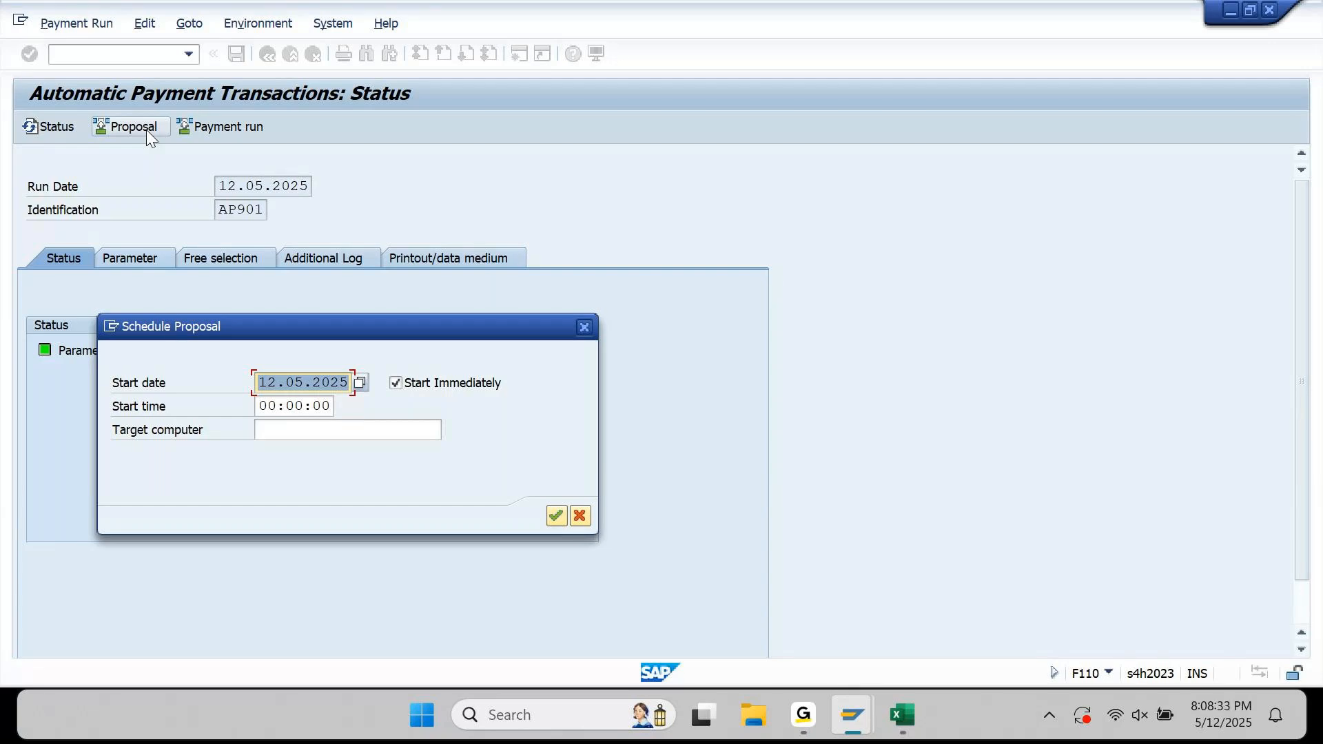
key("Return")
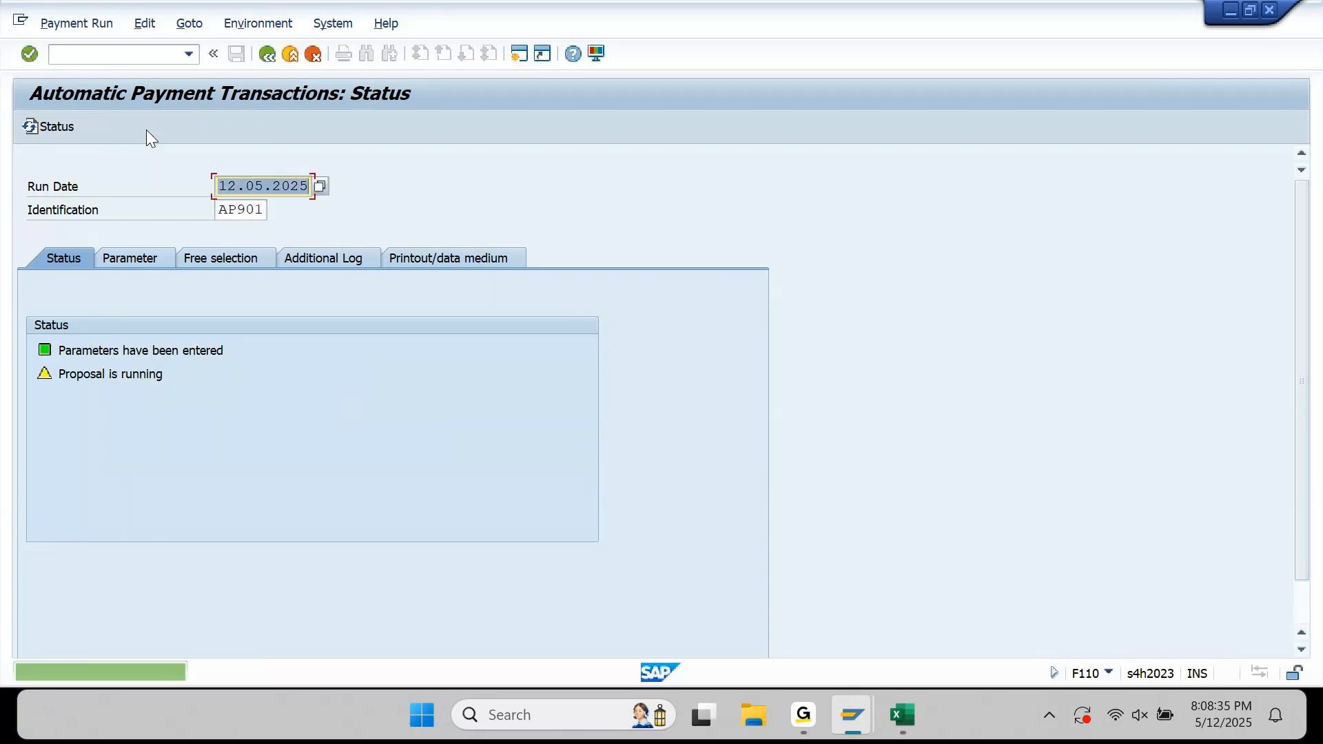
left_click(58, 131)
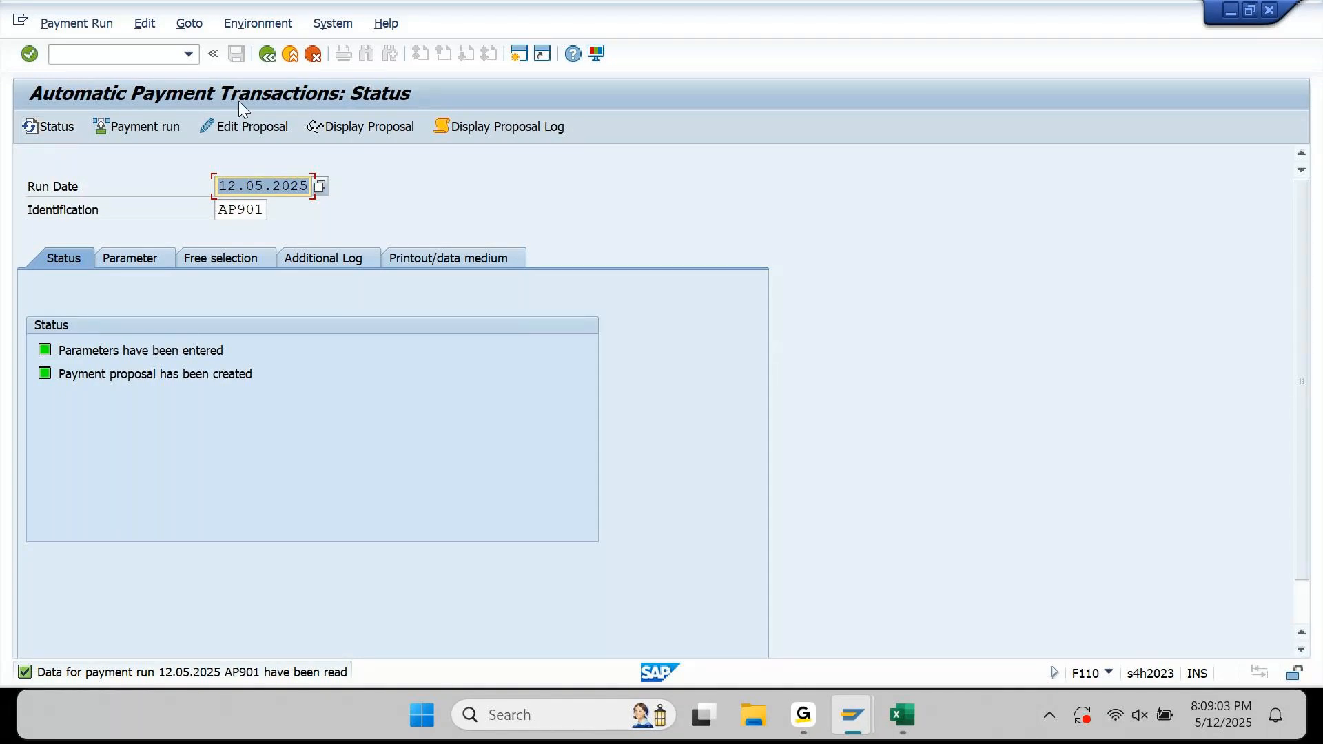
left_click(341, 125)
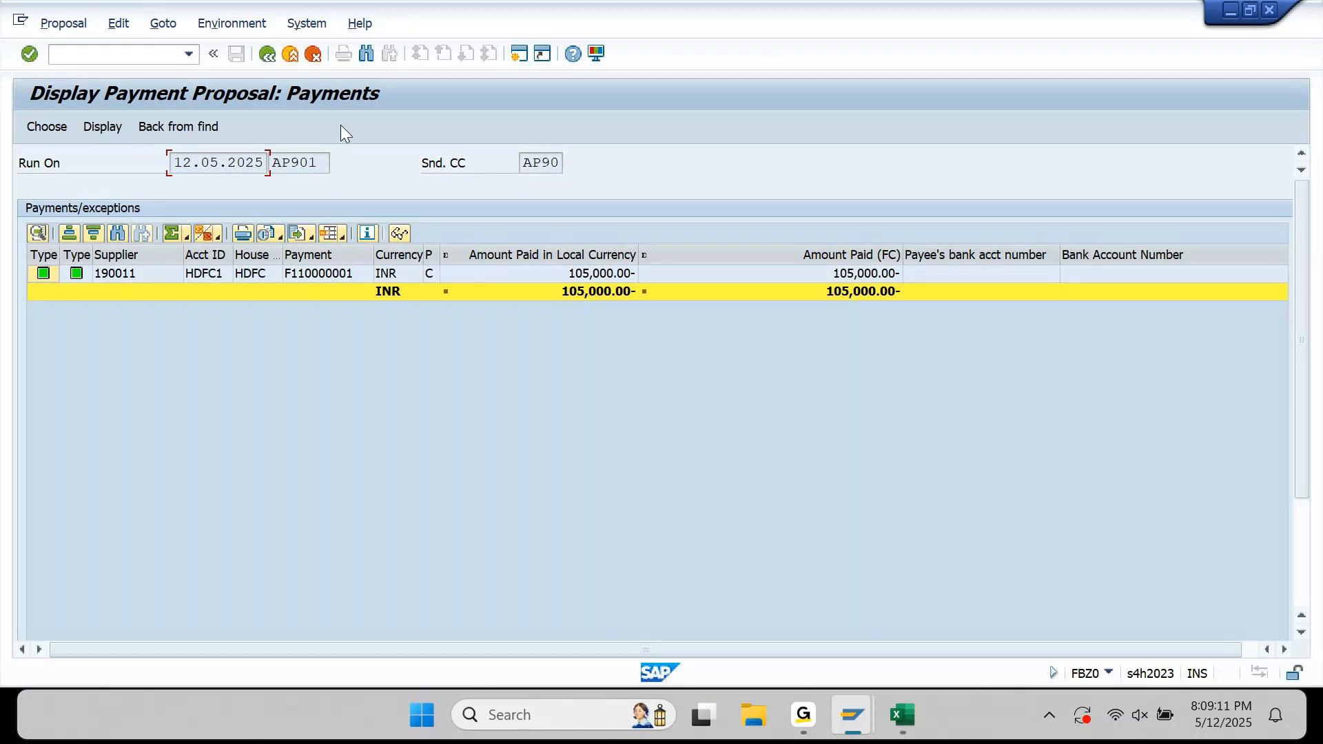
left_click(266, 55)
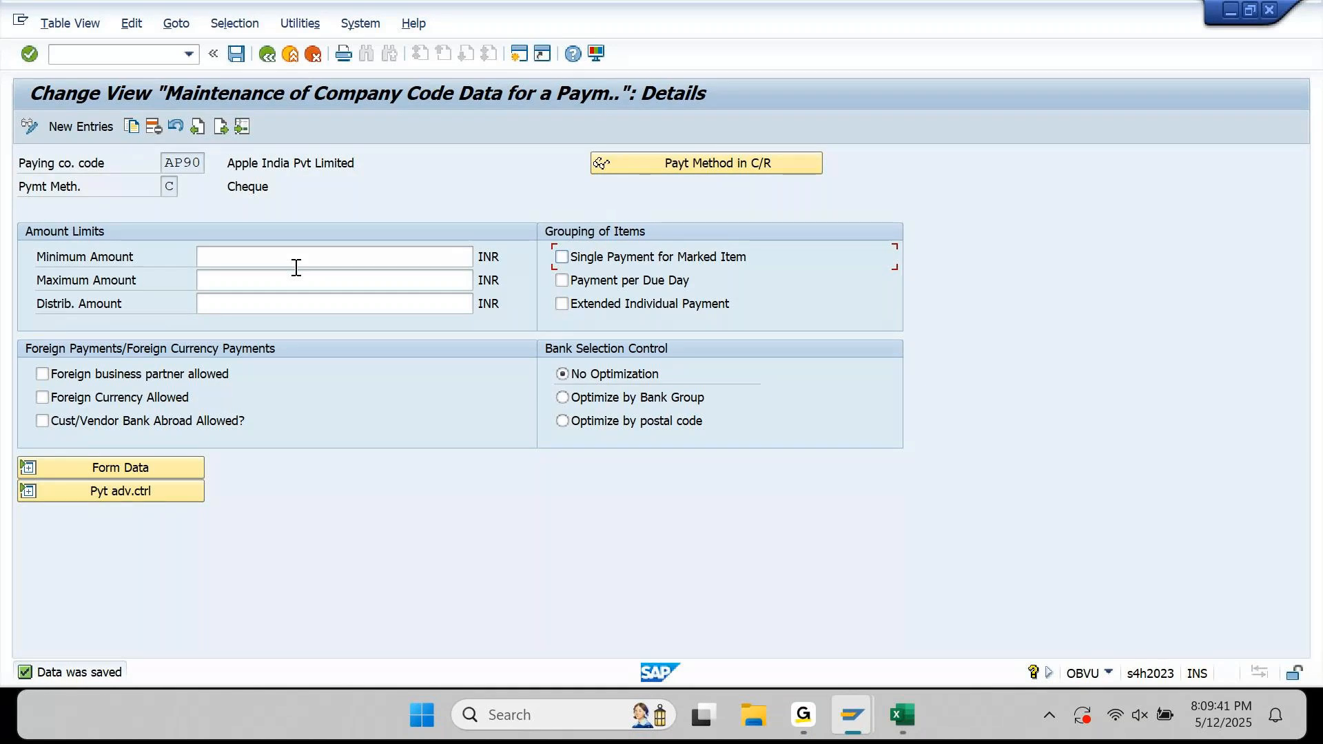
Leave the cheque payment method settings for the payment program overview, then switch to vendor 190011's line items and look across their columns
left_click(267, 54)
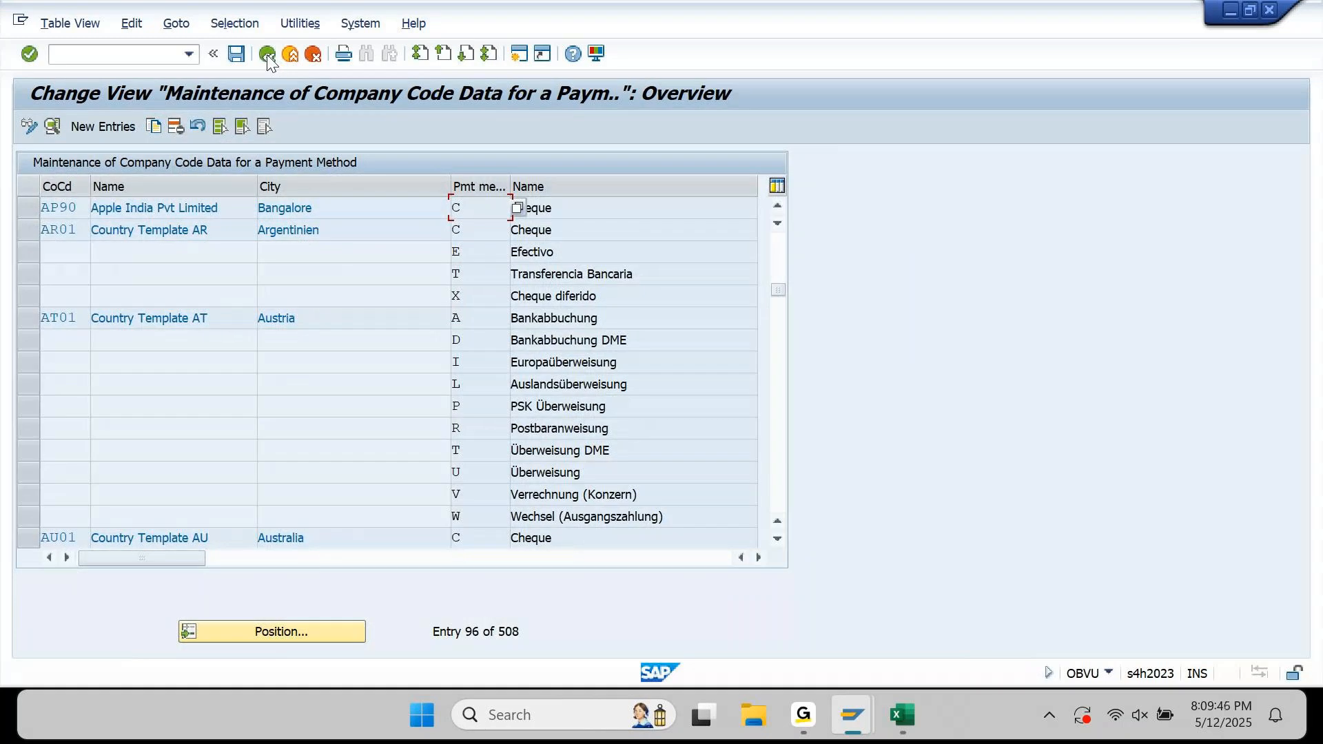
left_click(267, 55)
mouse_move(863, 707)
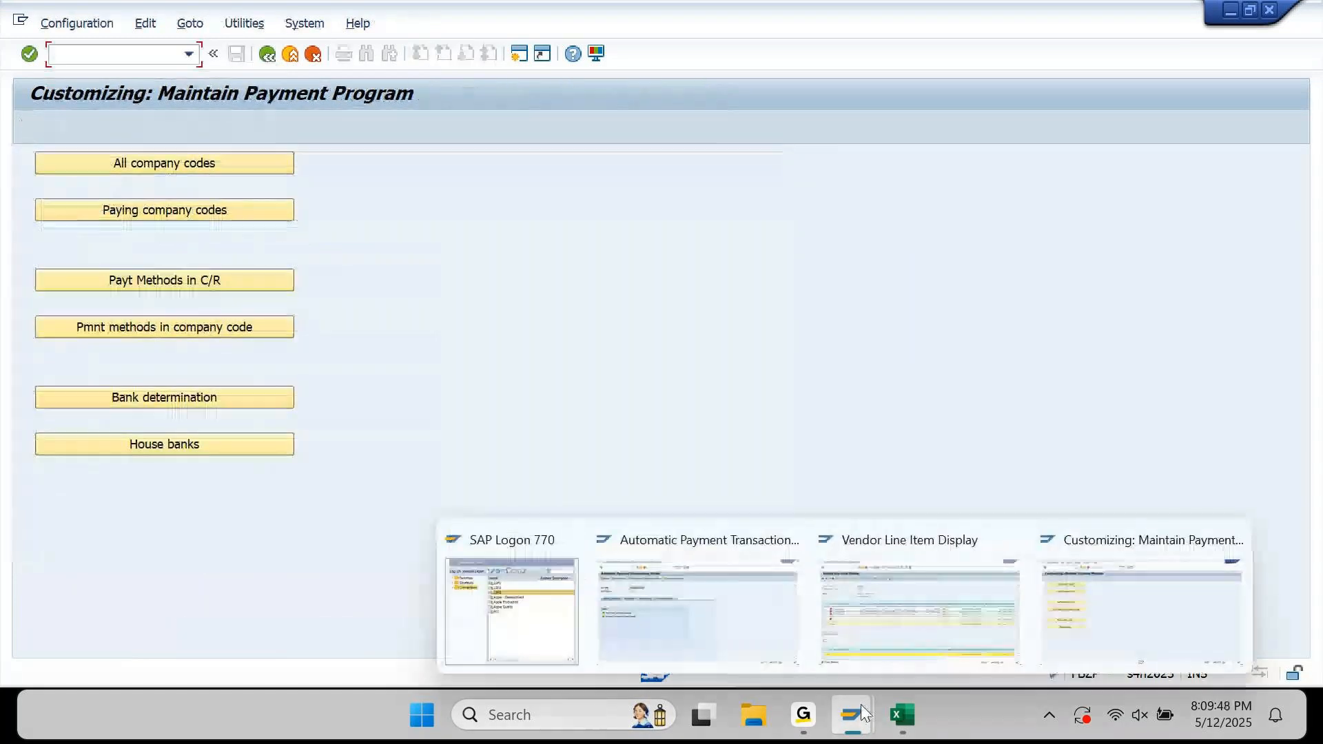
left_click(903, 607)
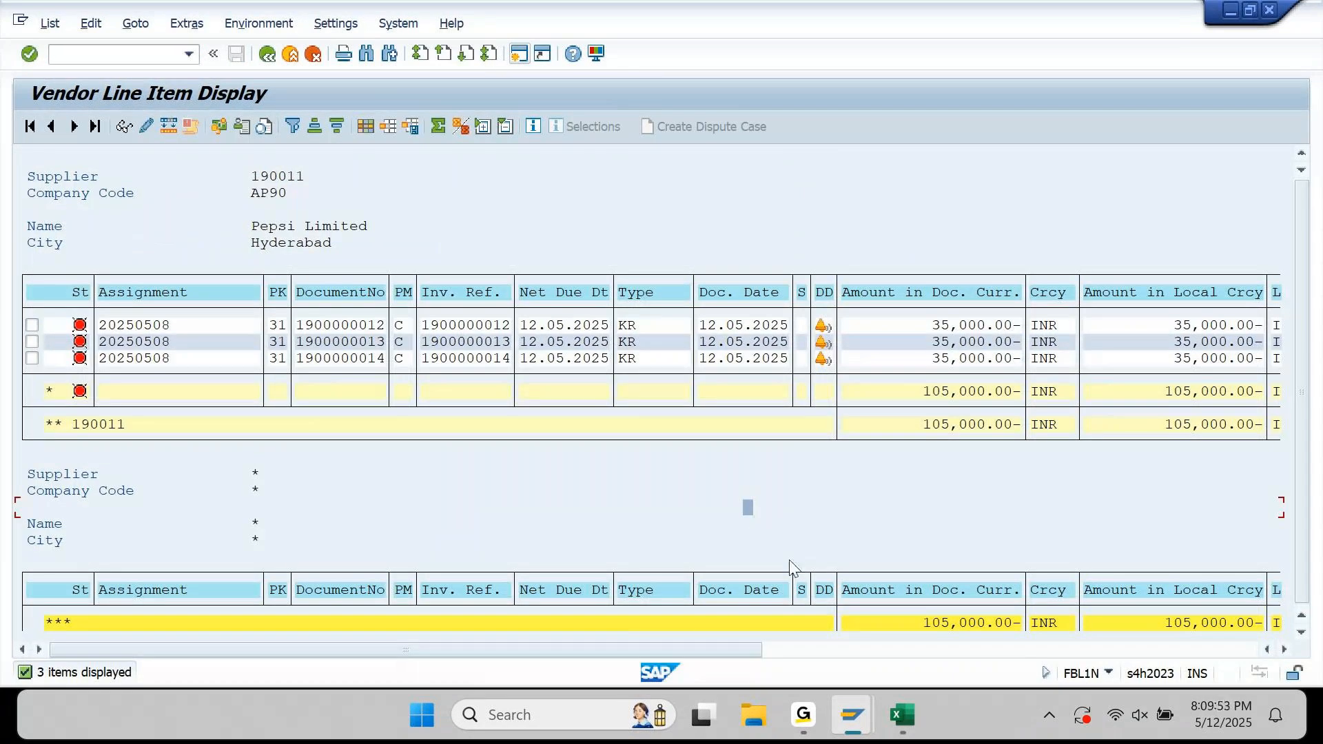
left_click(816, 651)
left_click_drag(816, 652, 254, 643)
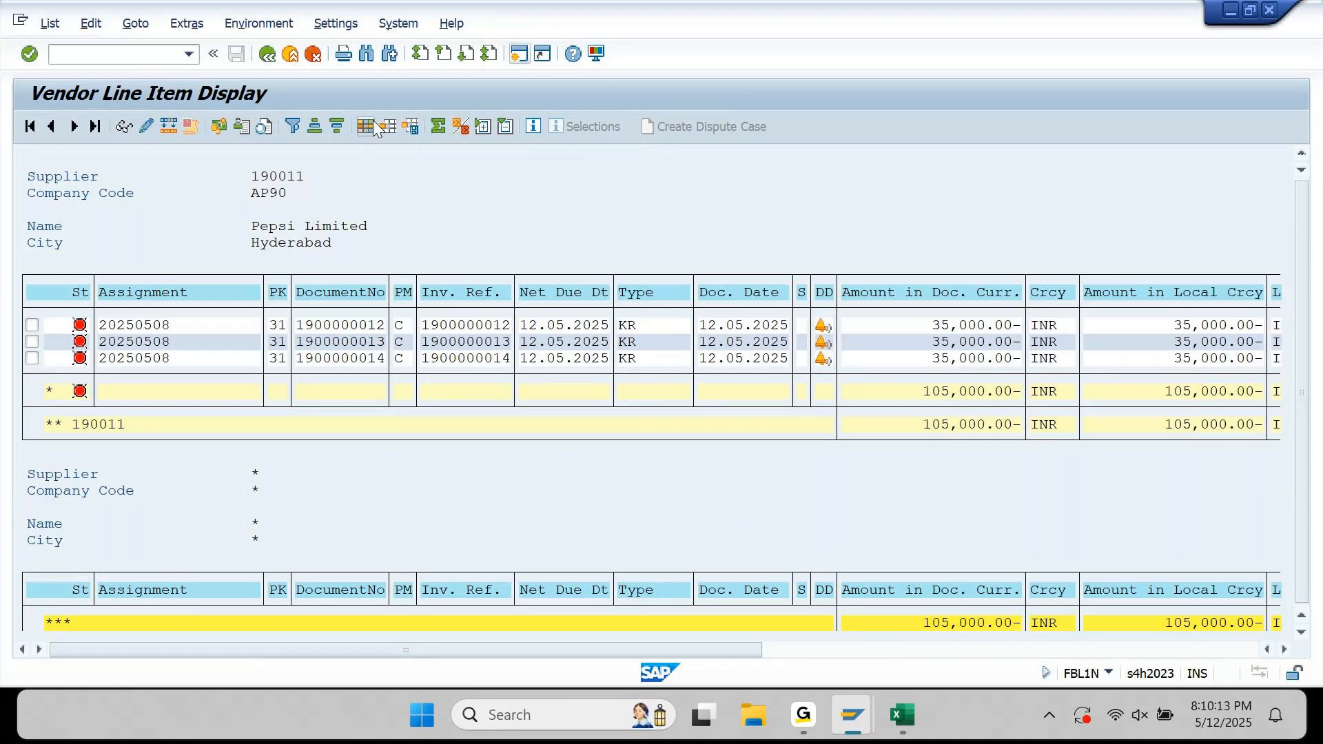
Find the hidden Profit Center field and add it to the vendor line item layout before Payment Method
left_click(374, 124)
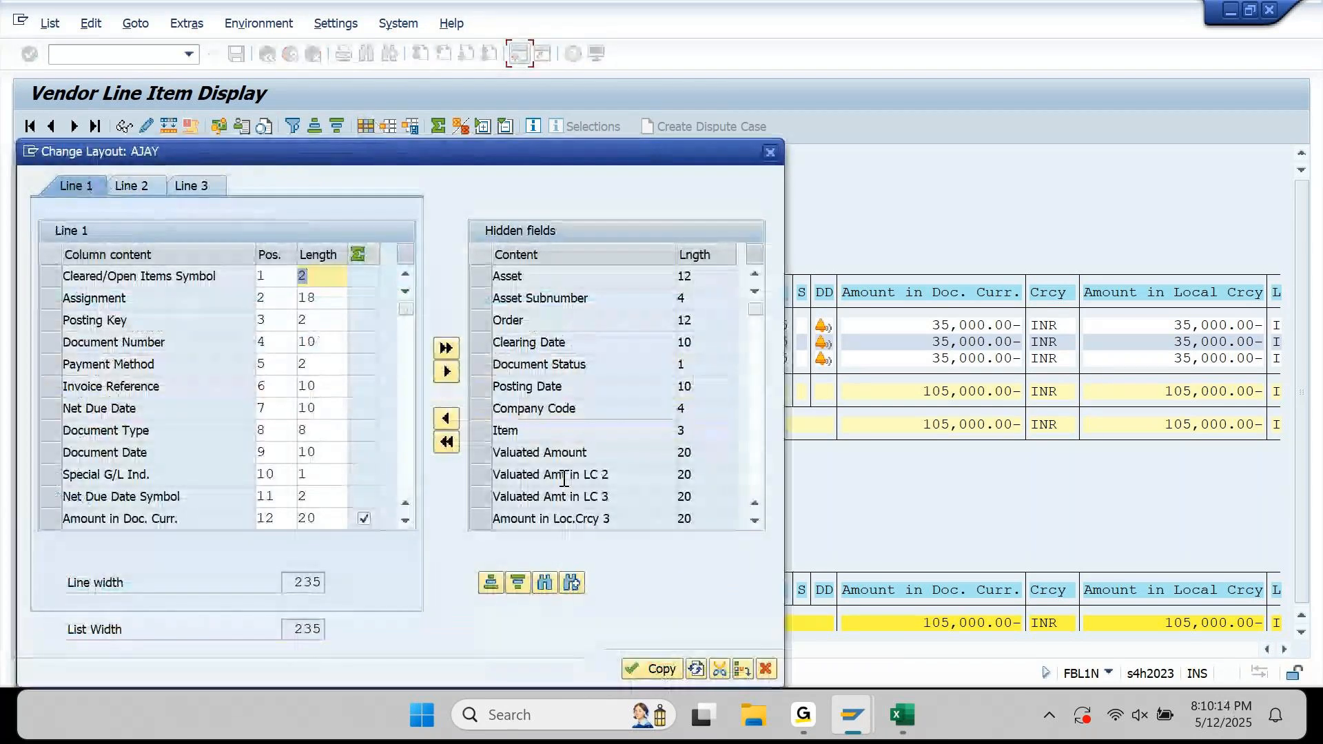
left_click(545, 585)
type("PR")
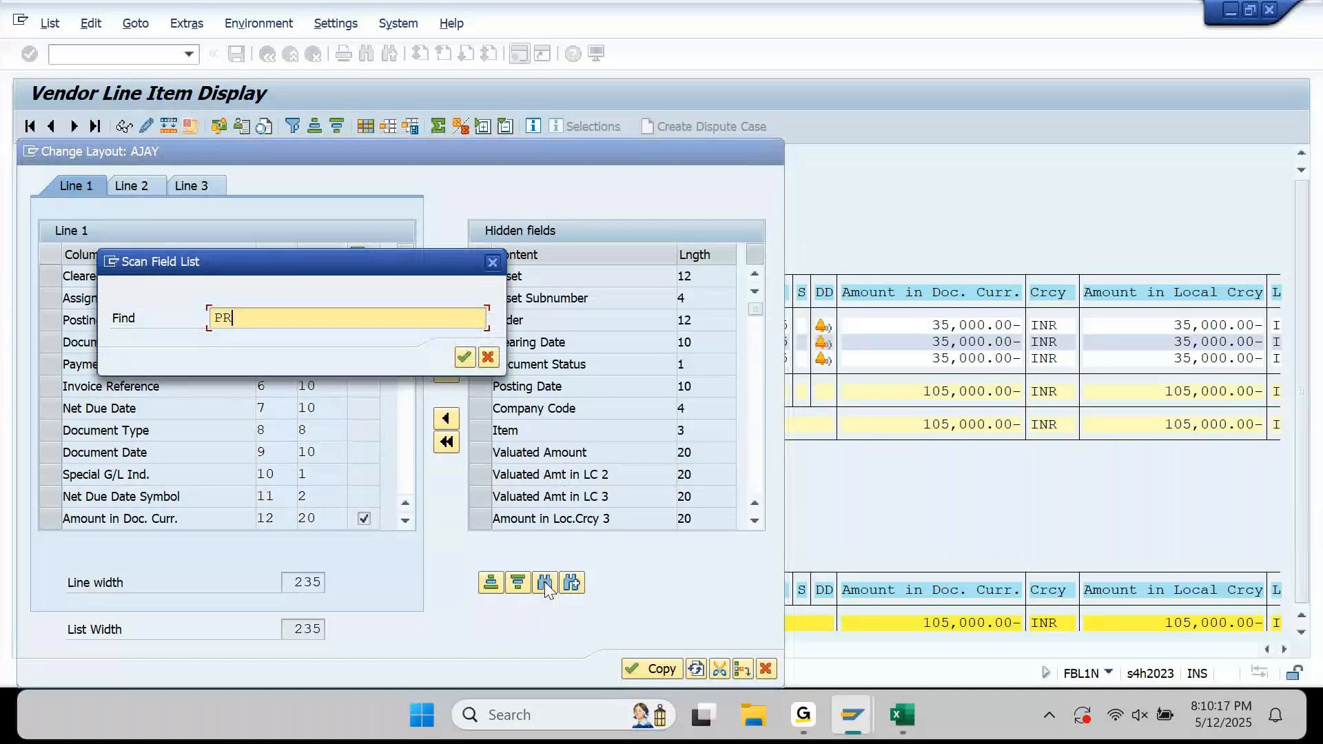
type("OFIT")
key("Return")
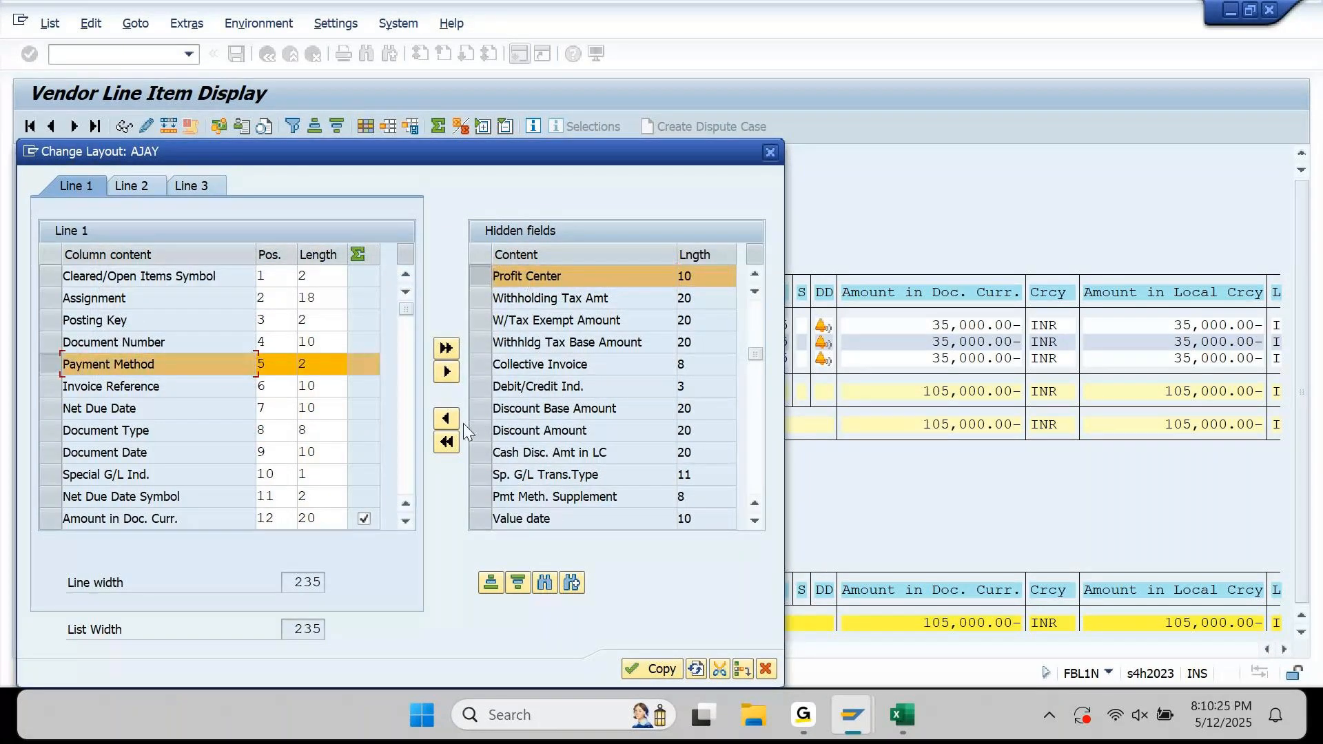
left_click(446, 419)
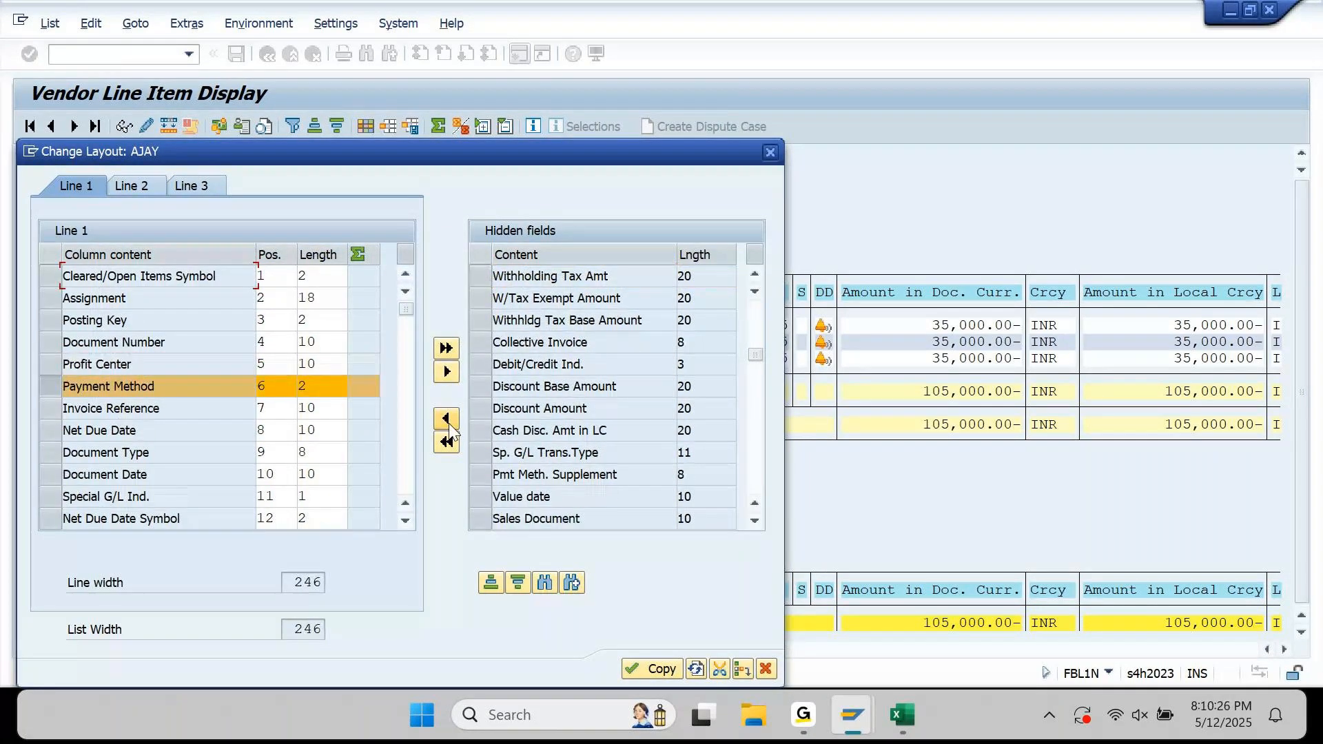
left_click(635, 669)
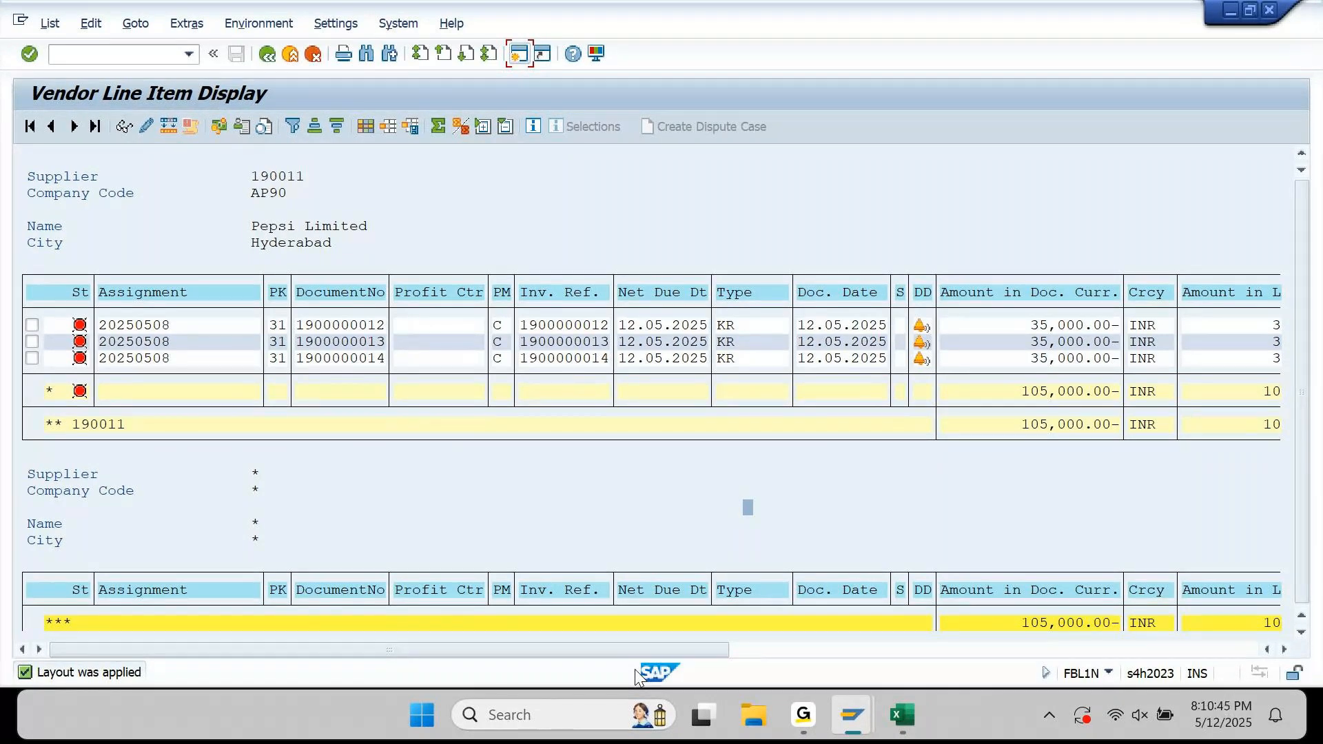
left_click_drag(246, 172, 340, 176)
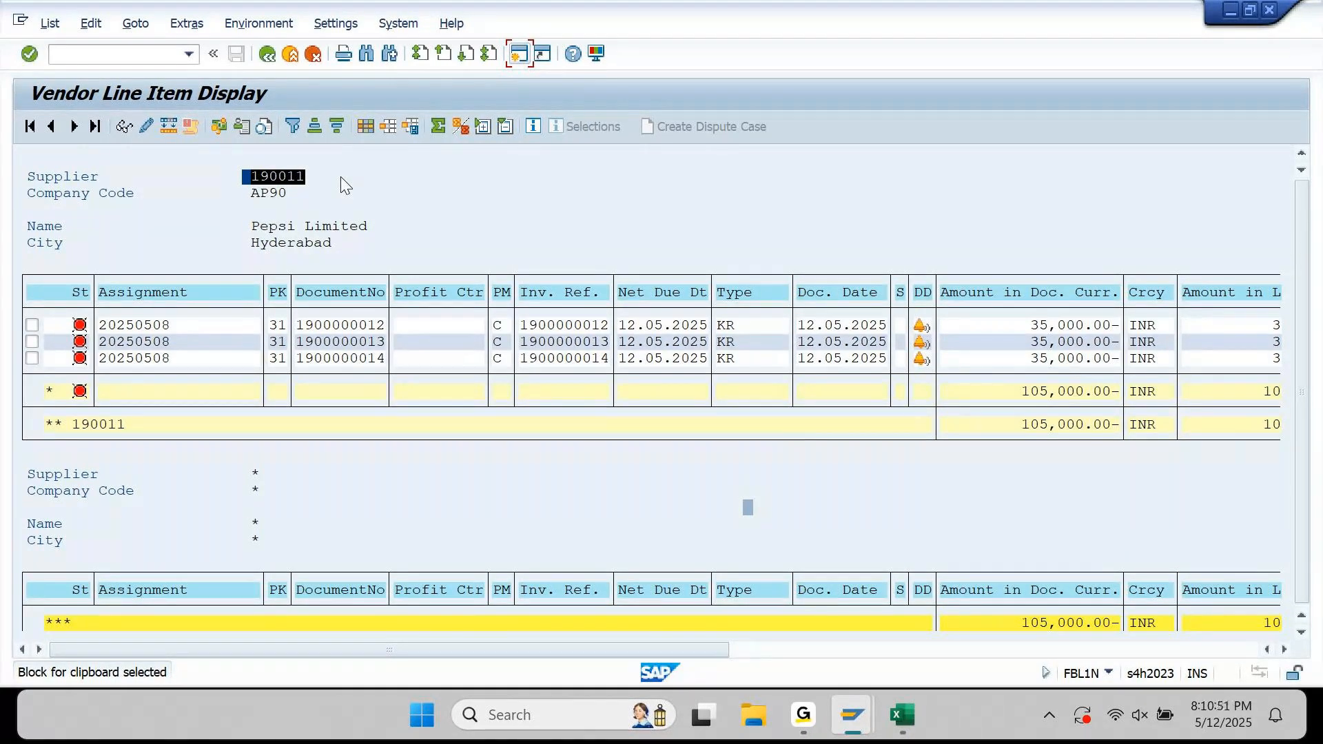
left_click(340, 176)
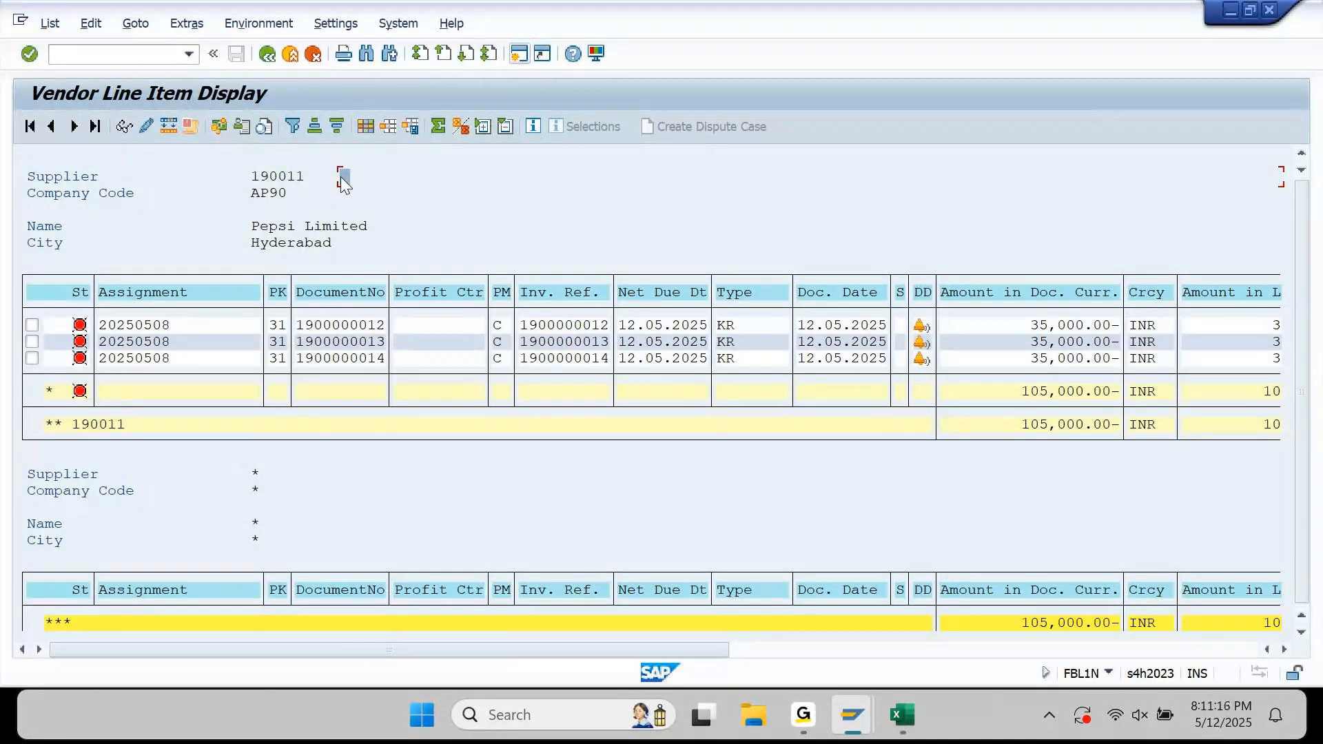
left_click(32, 324)
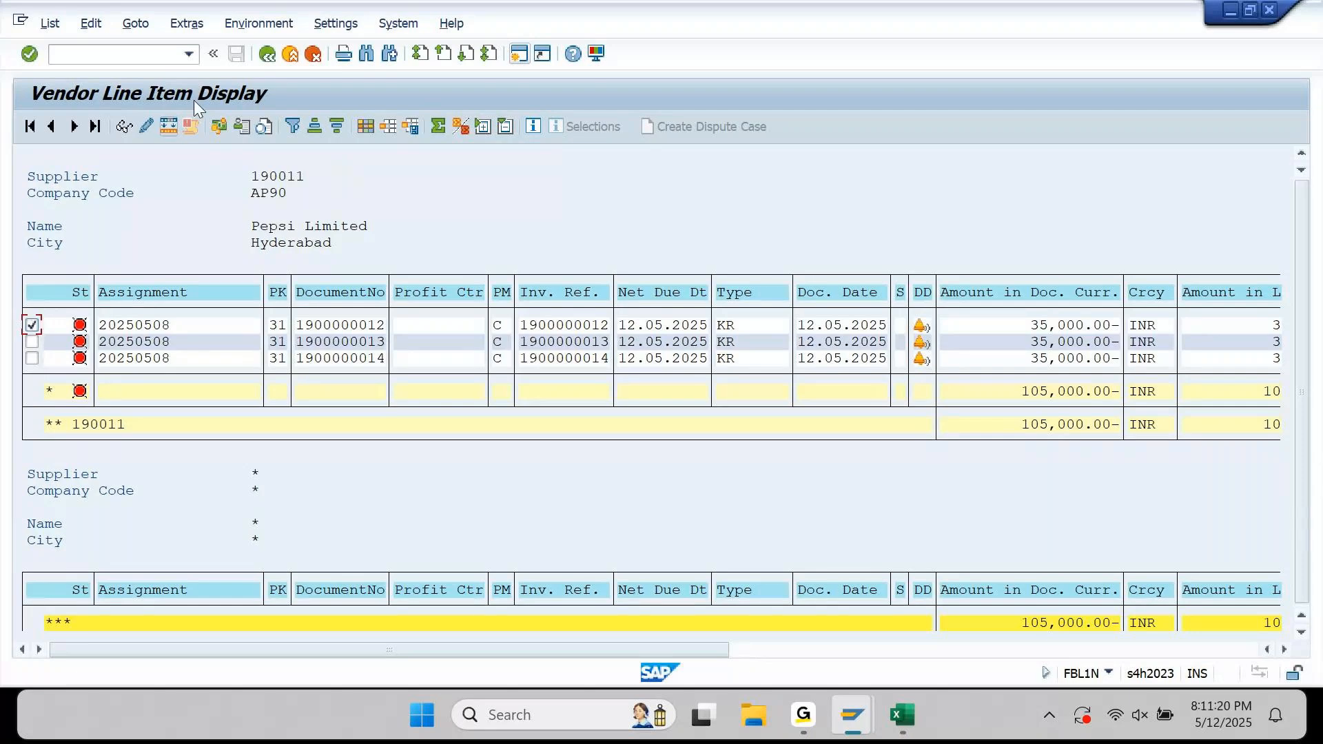
left_click(125, 127)
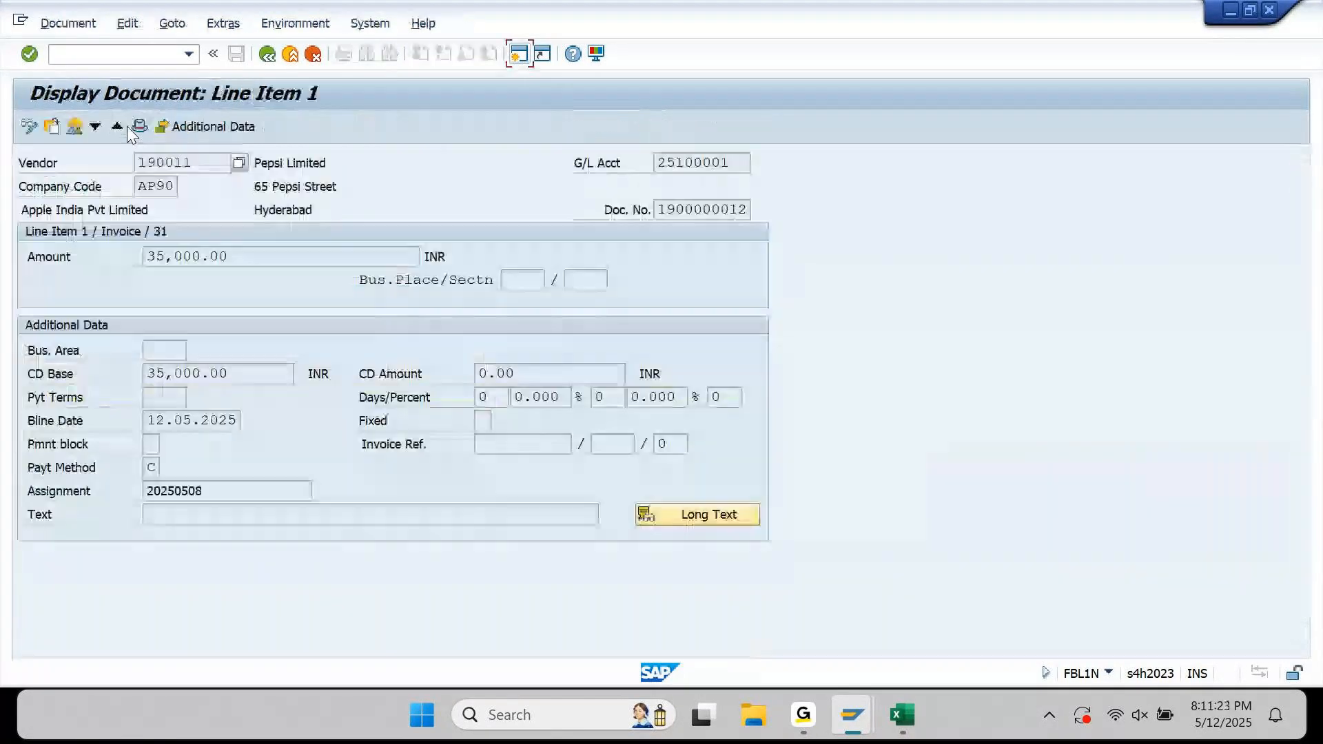
left_click(75, 127)
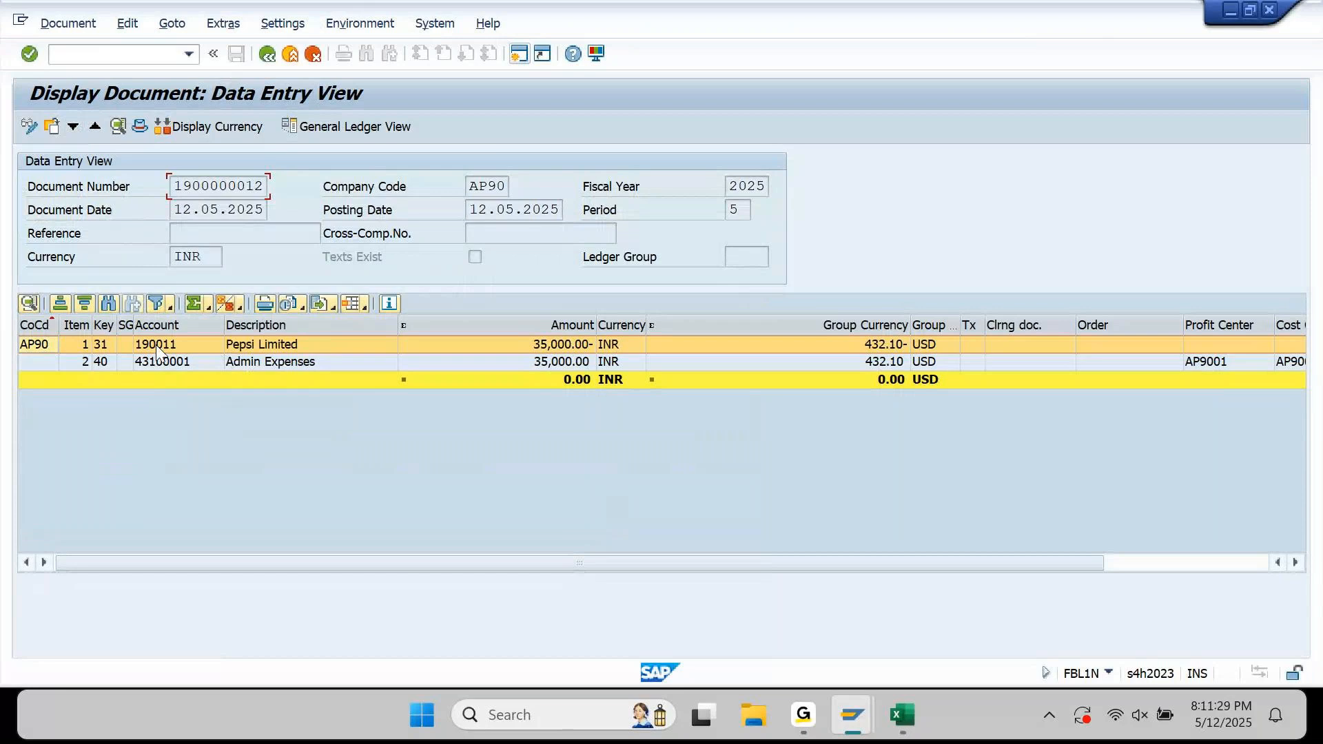
Narrow the Group Currency amount column and examine the Profit Center column for the vendor line in the data entry view
left_click(160, 345)
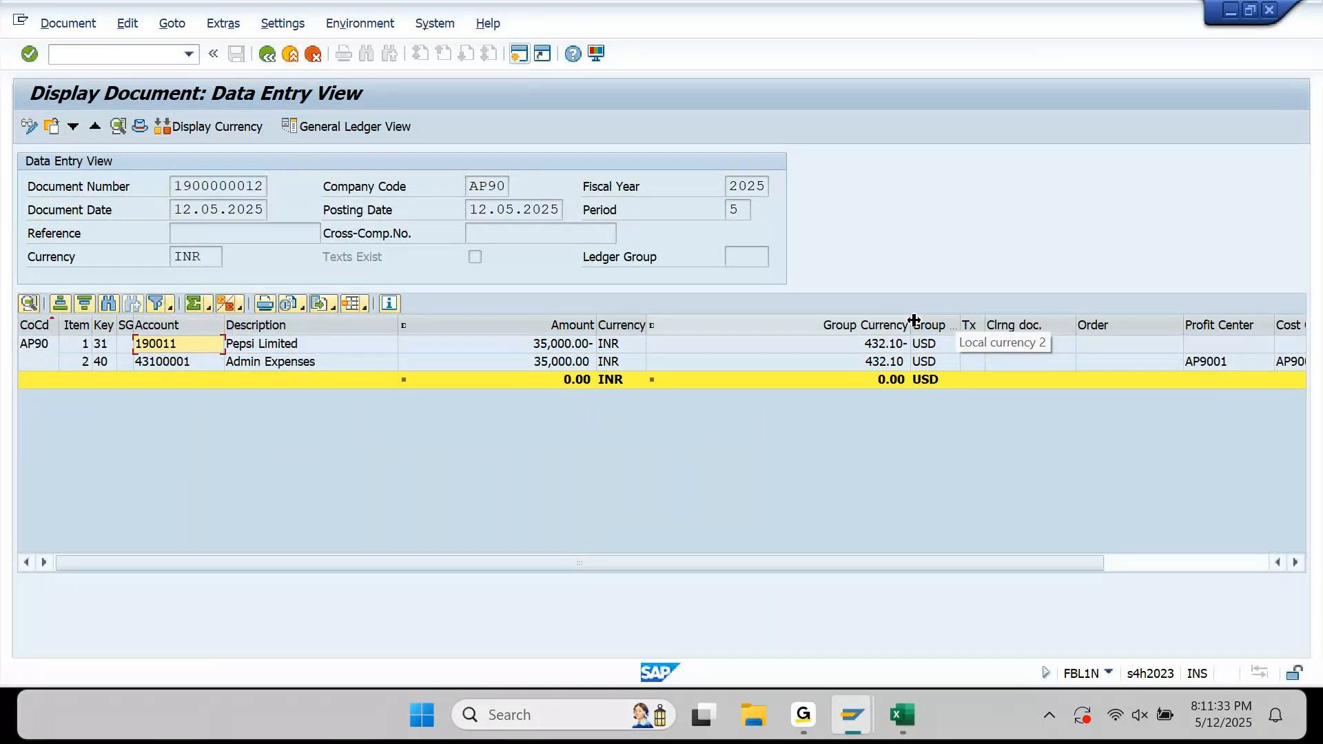
left_click_drag(910, 321, 789, 321)
left_click(1126, 326)
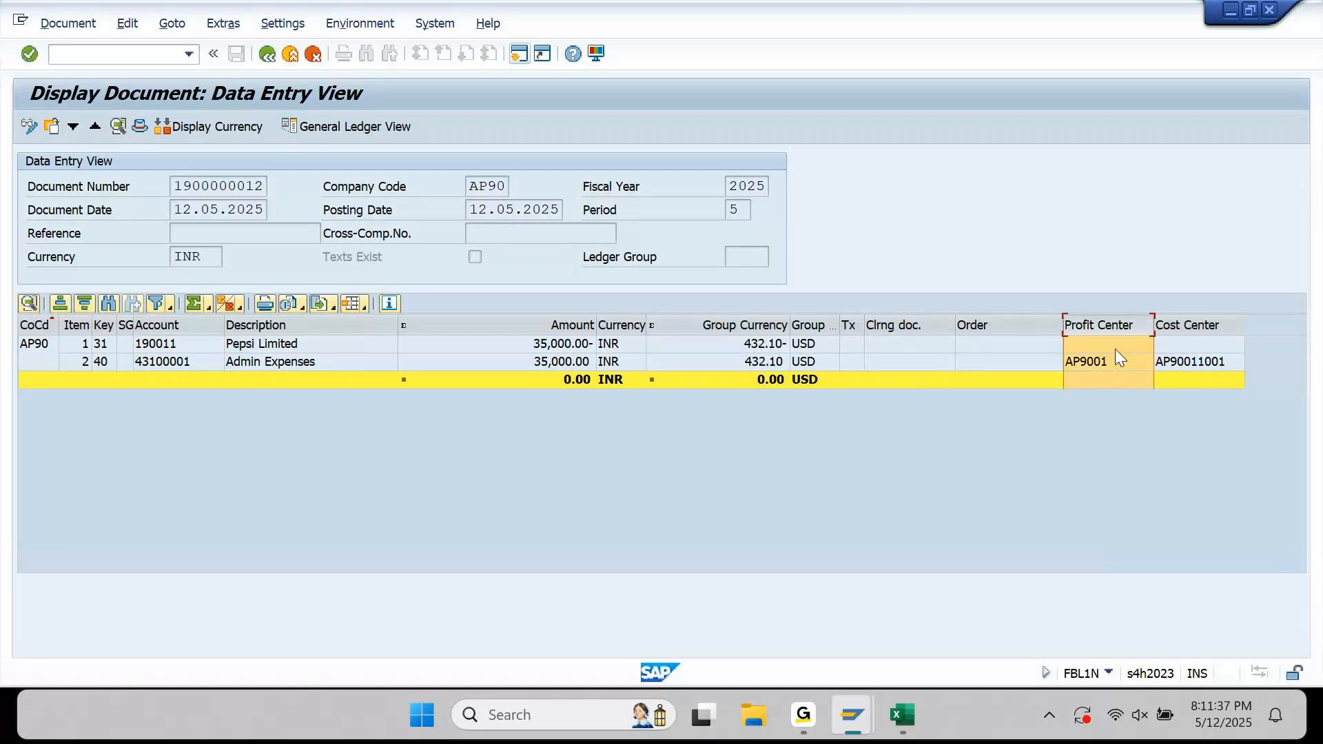
left_click(1114, 349)
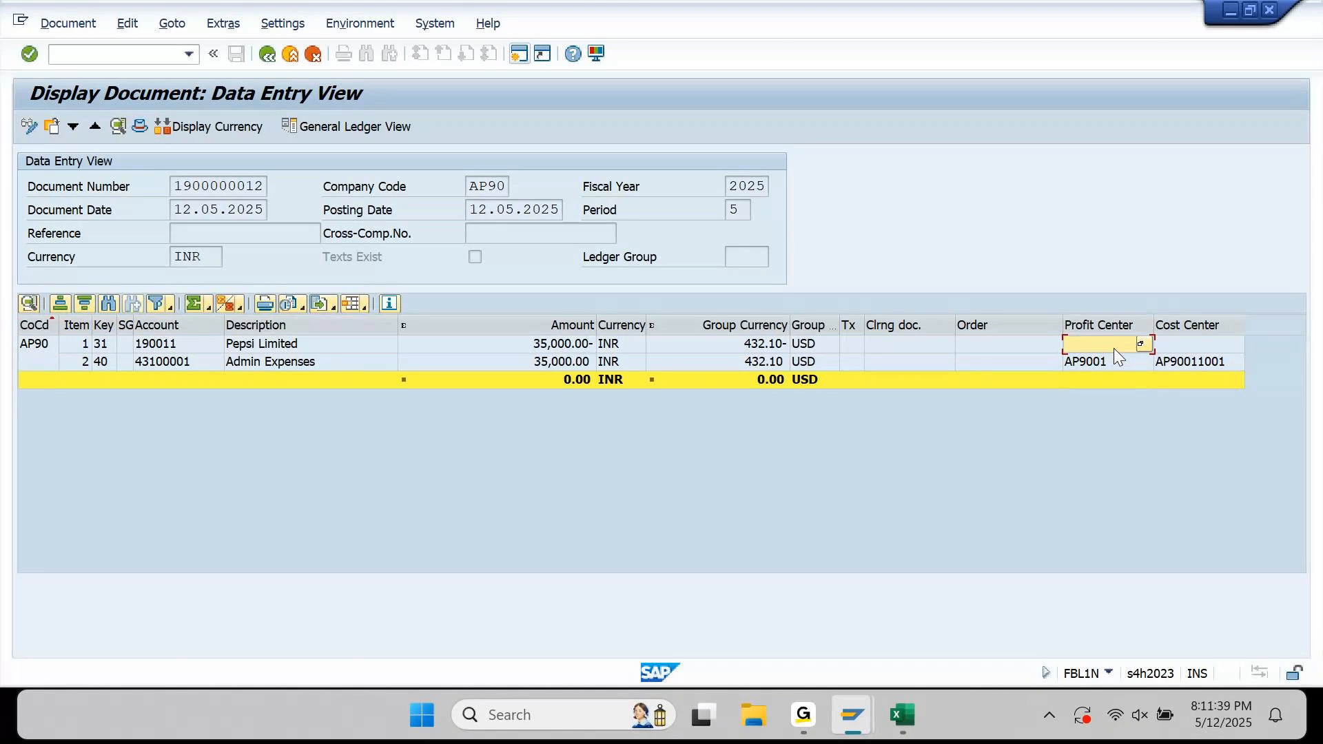
key("Left")
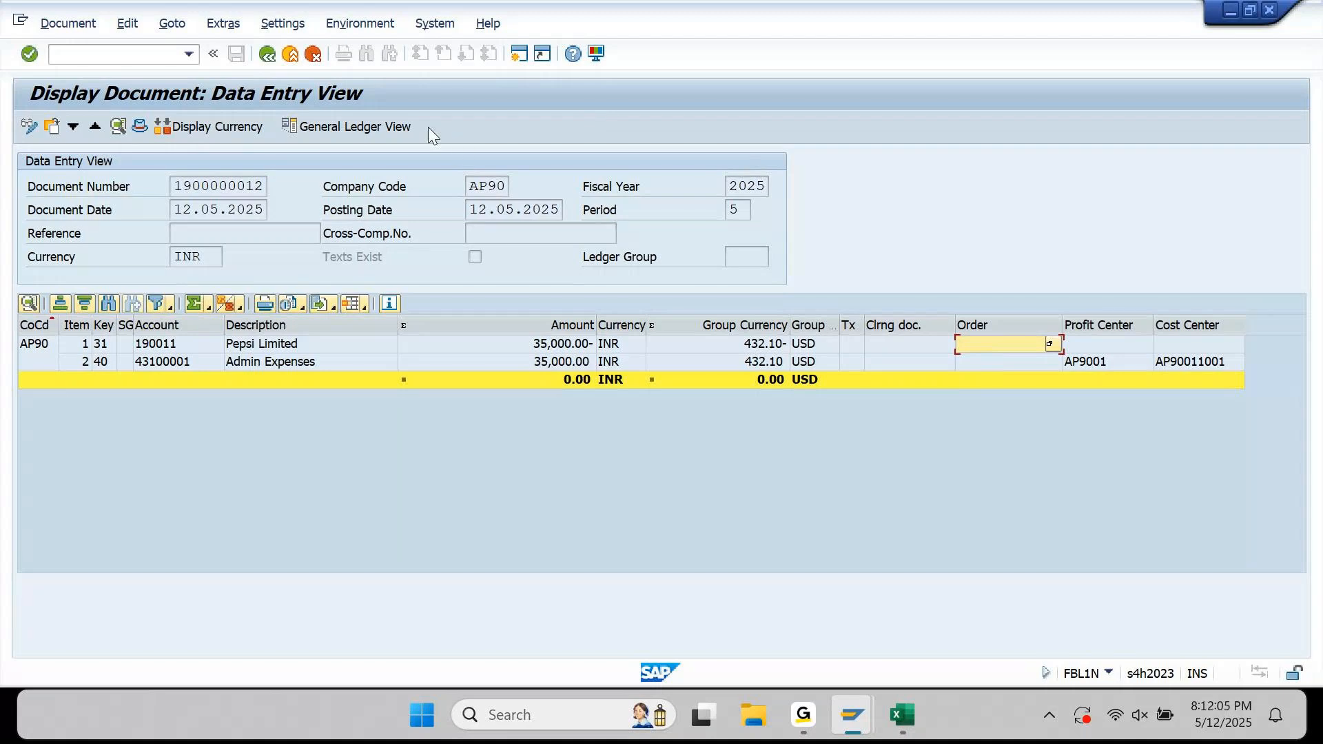
Check the accounts payable line's profit center in the document's general ledger view, then return to the vendor line items
left_click(407, 127)
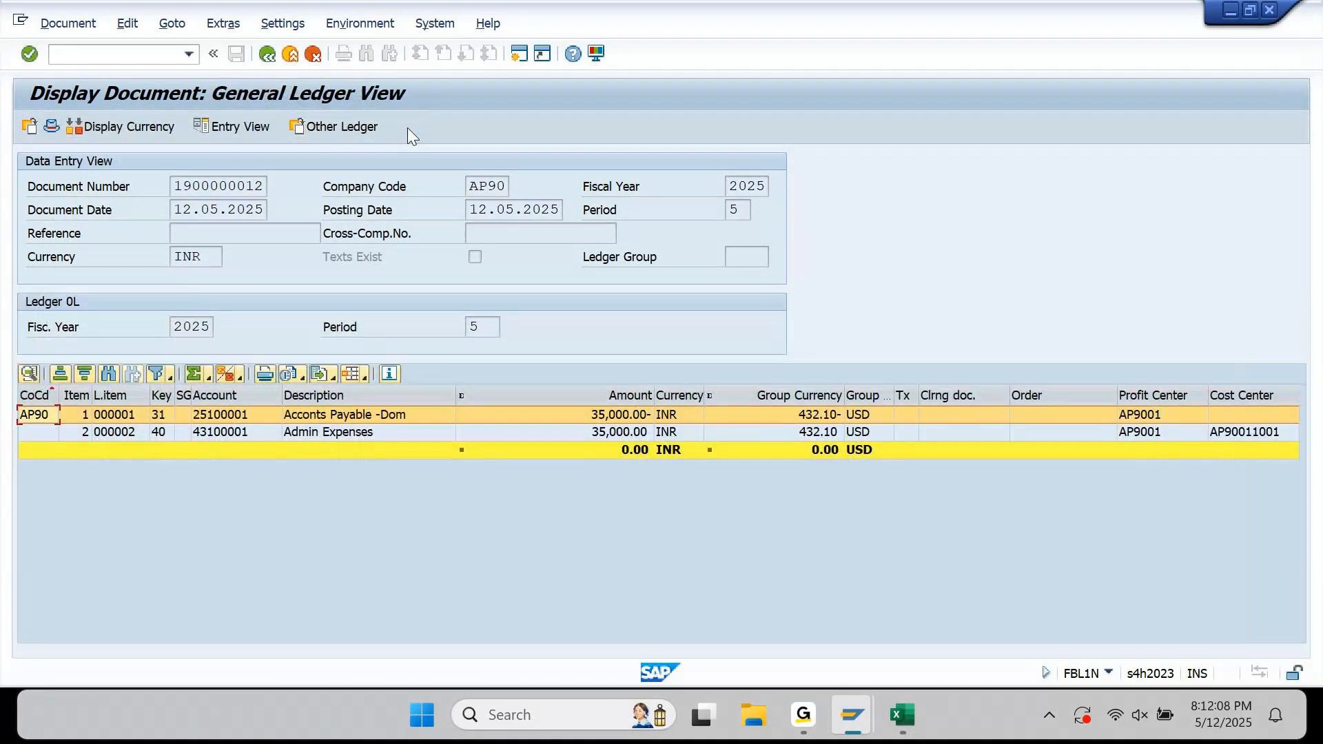
left_click(267, 421)
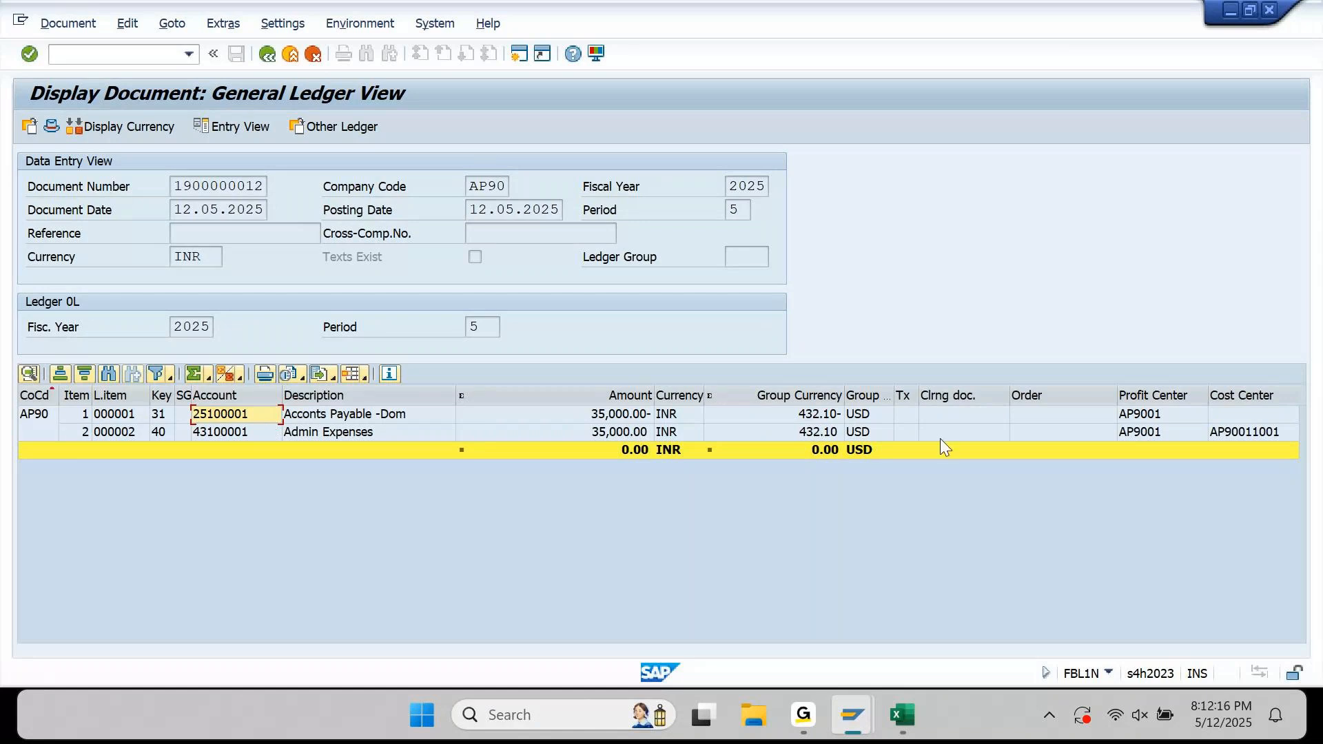
left_click(1139, 417)
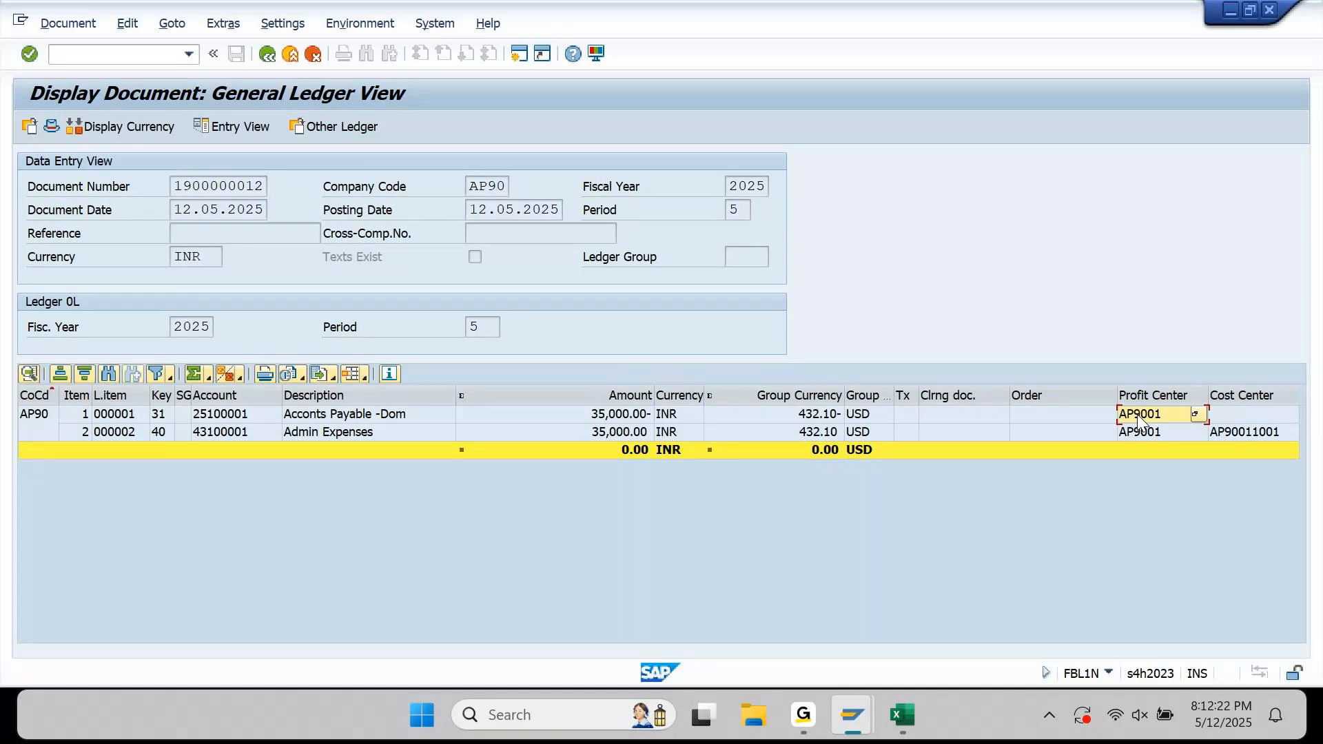
key("F3")
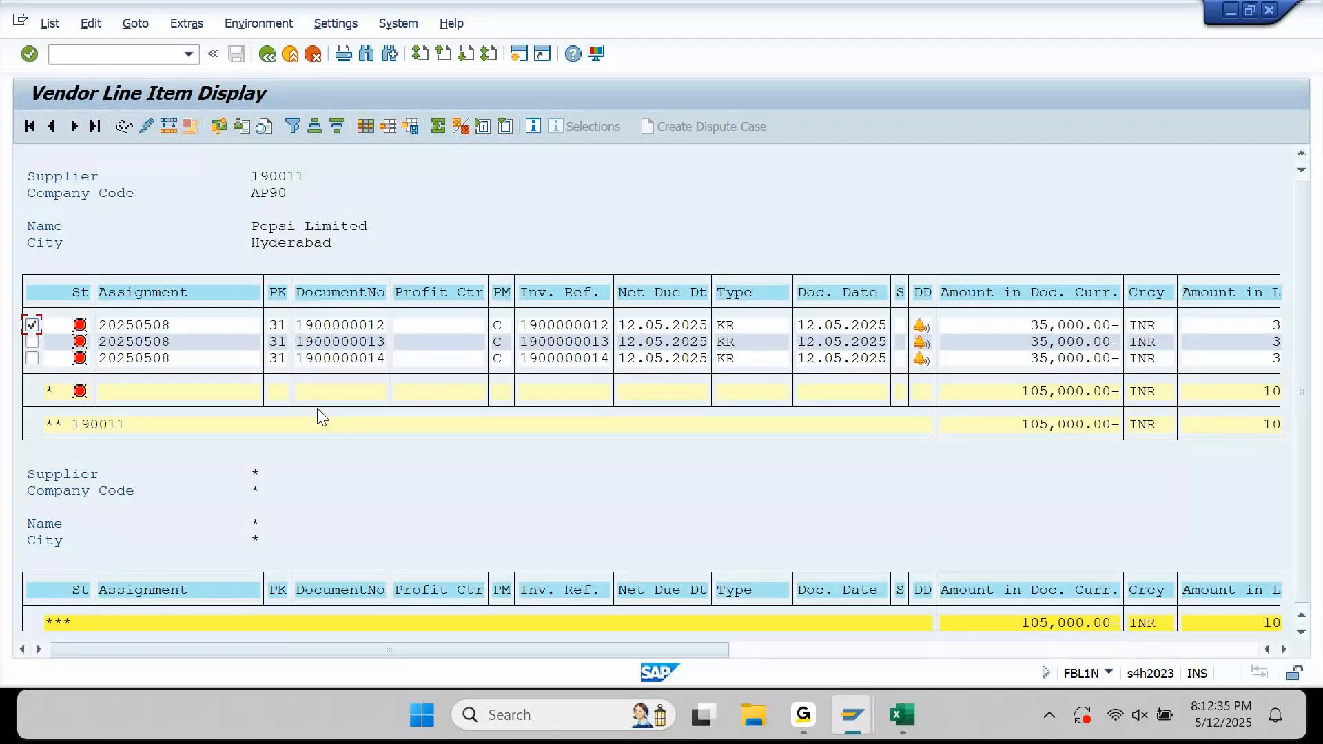
key("space")
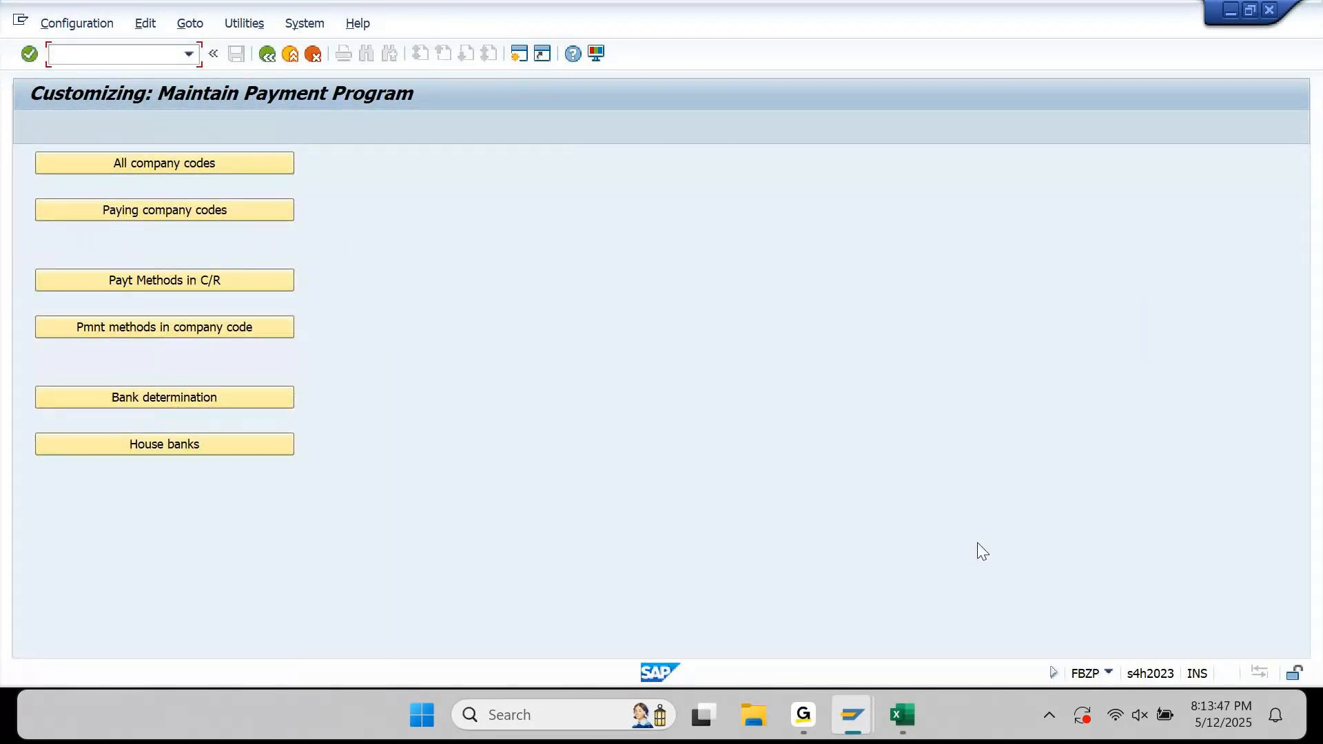
Locate company code AP90 in the payment program's settings for all company codes and open its details
left_click(262, 166)
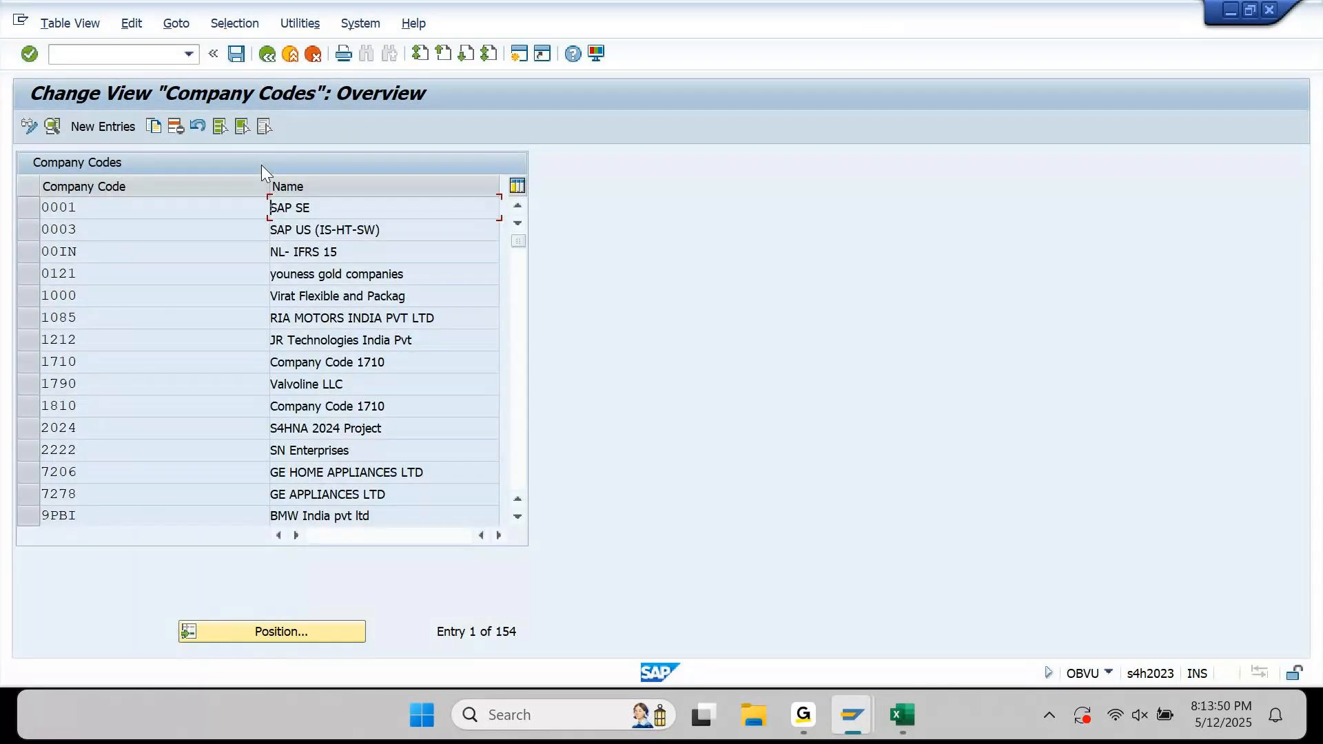
left_click(281, 631)
type("A")
key("Down")
key("Return")
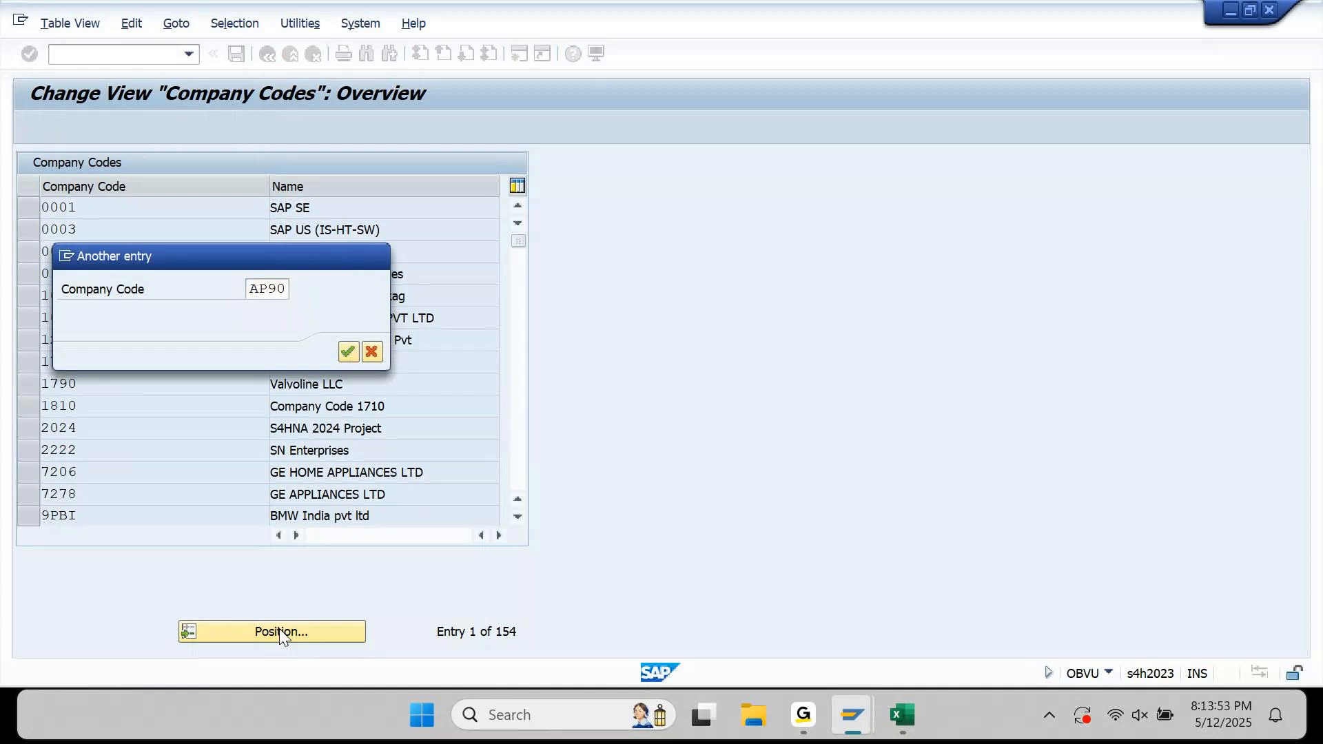
key("Return")
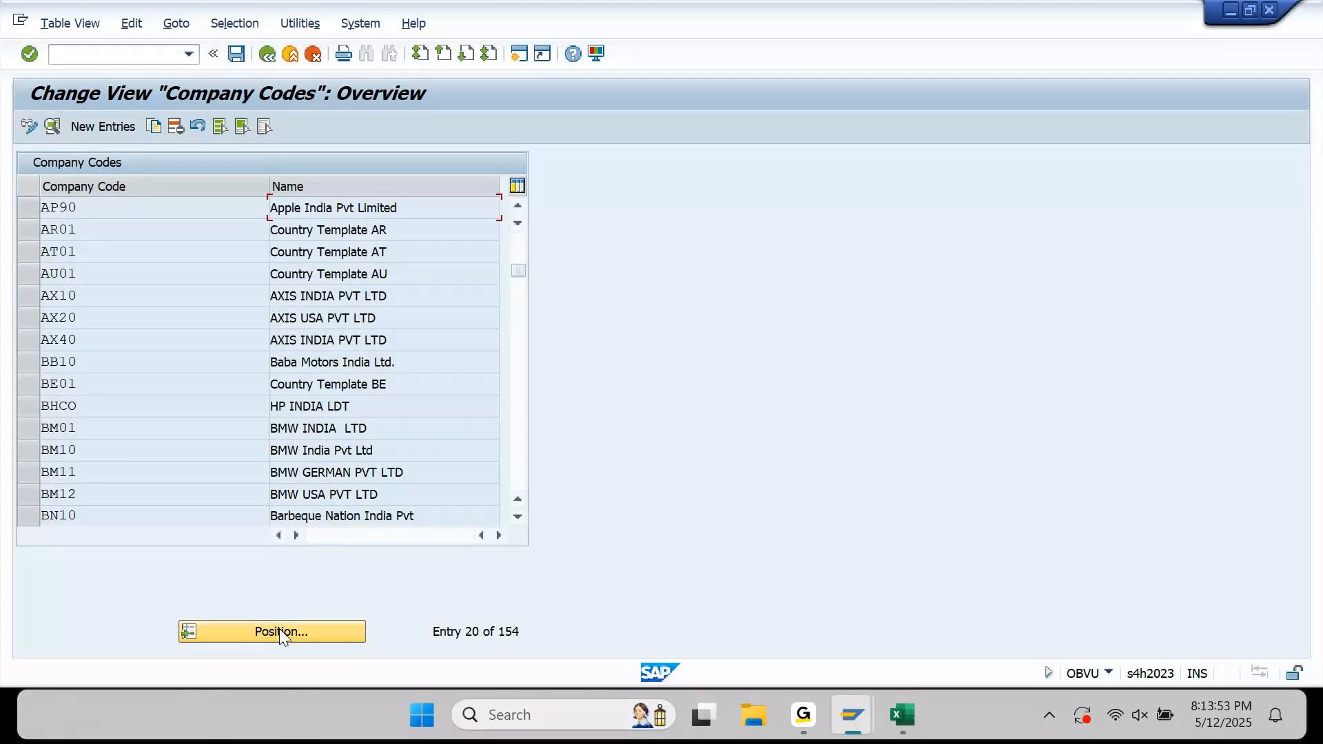
double_click(379, 209)
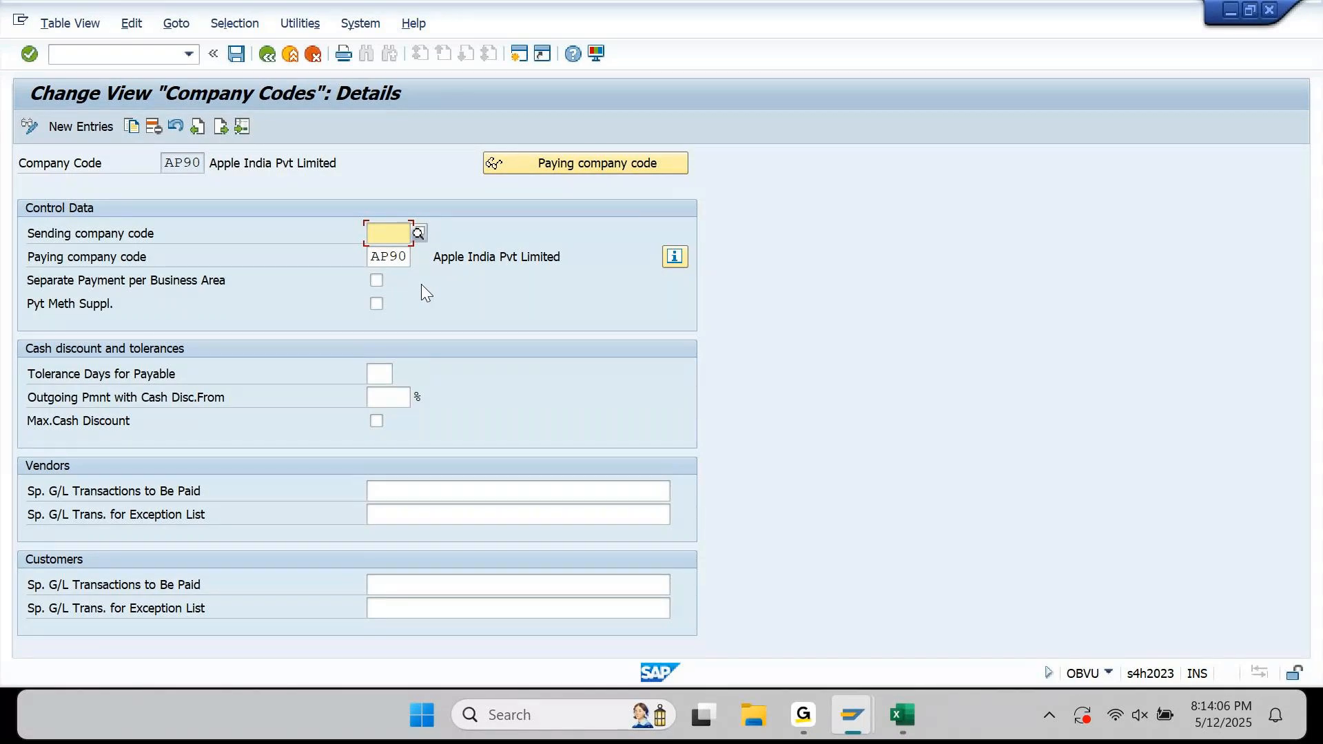
Enable the payment method supplement (Pyt Meth Suppl.) for company code AP90
left_click(72, 312)
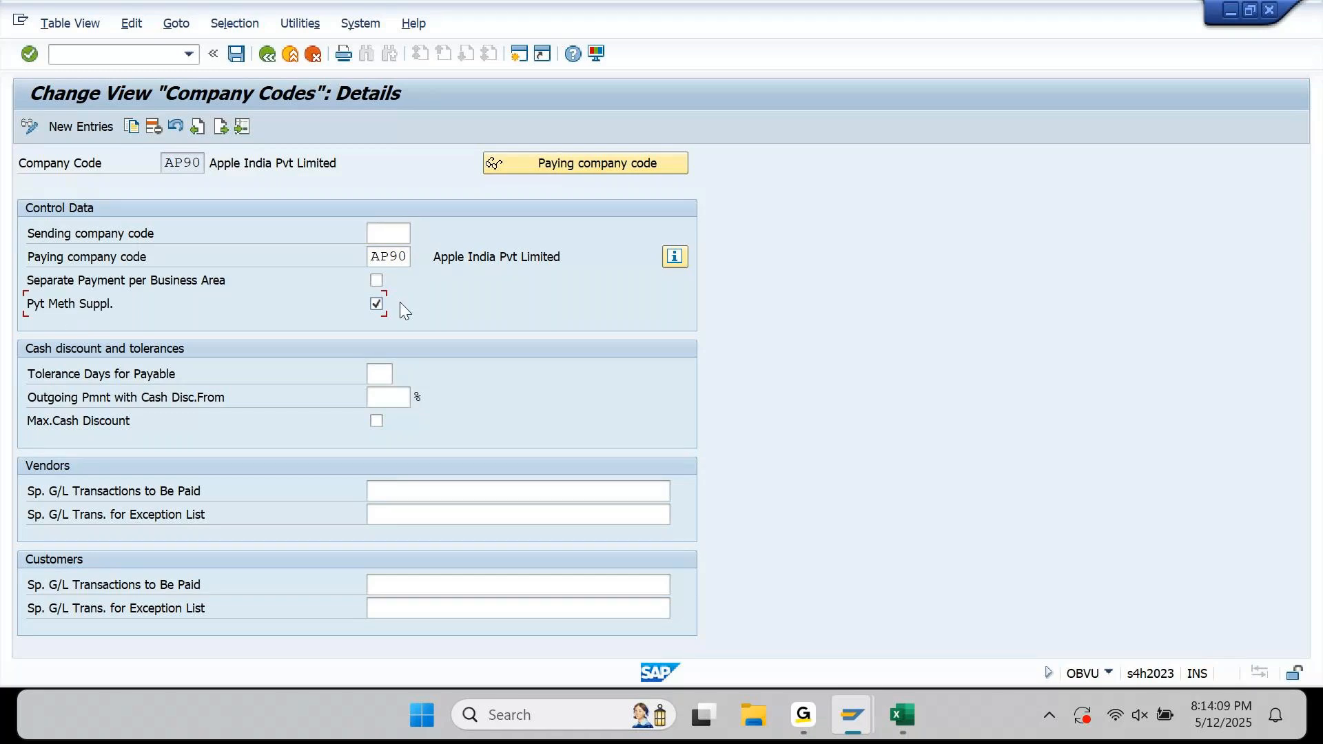
left_click(379, 303)
left_click(380, 304)
left_click(576, 59)
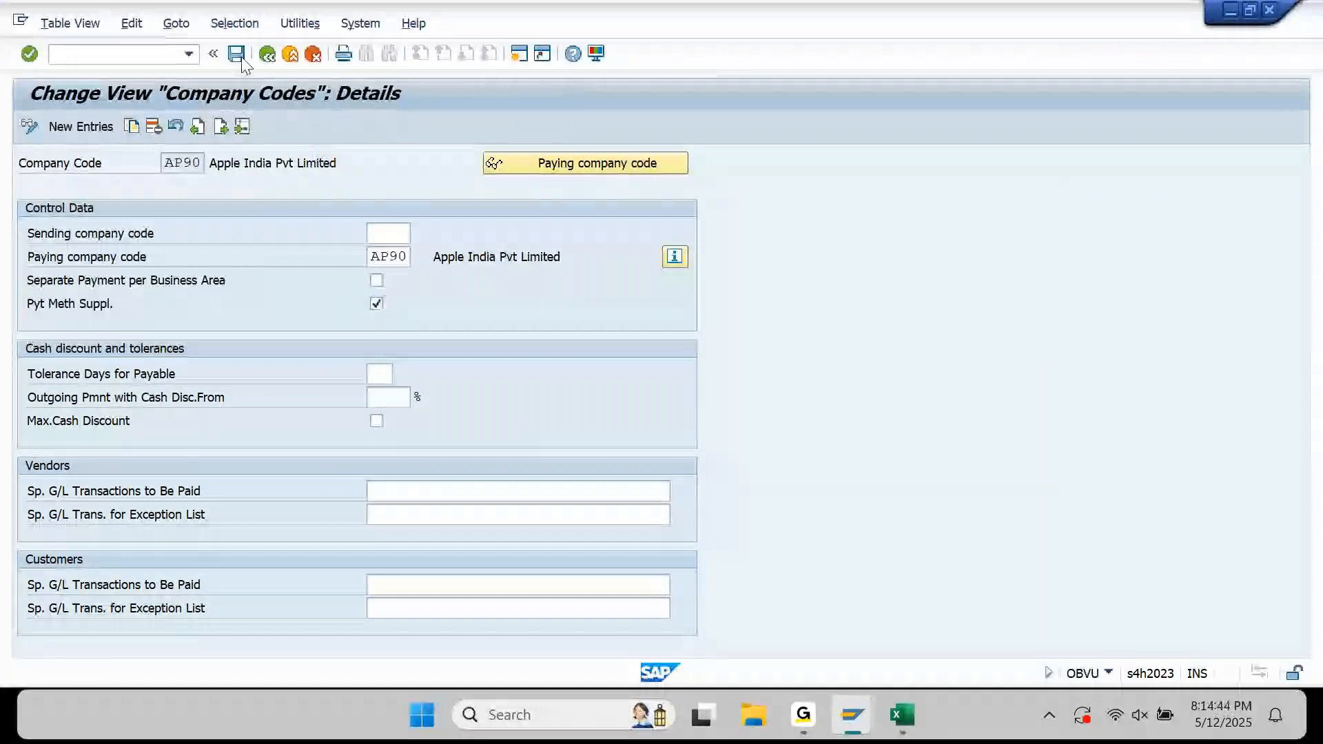
left_click(242, 60)
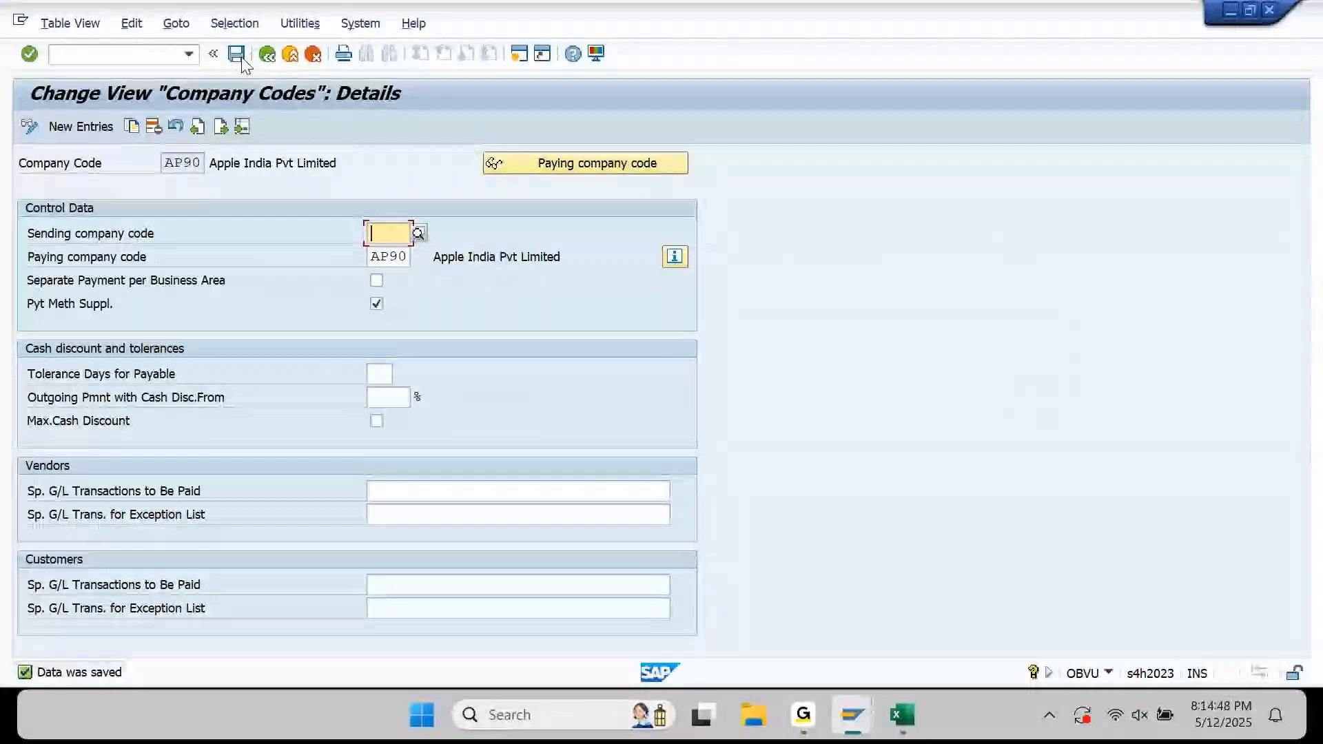
mouse_move(853, 715)
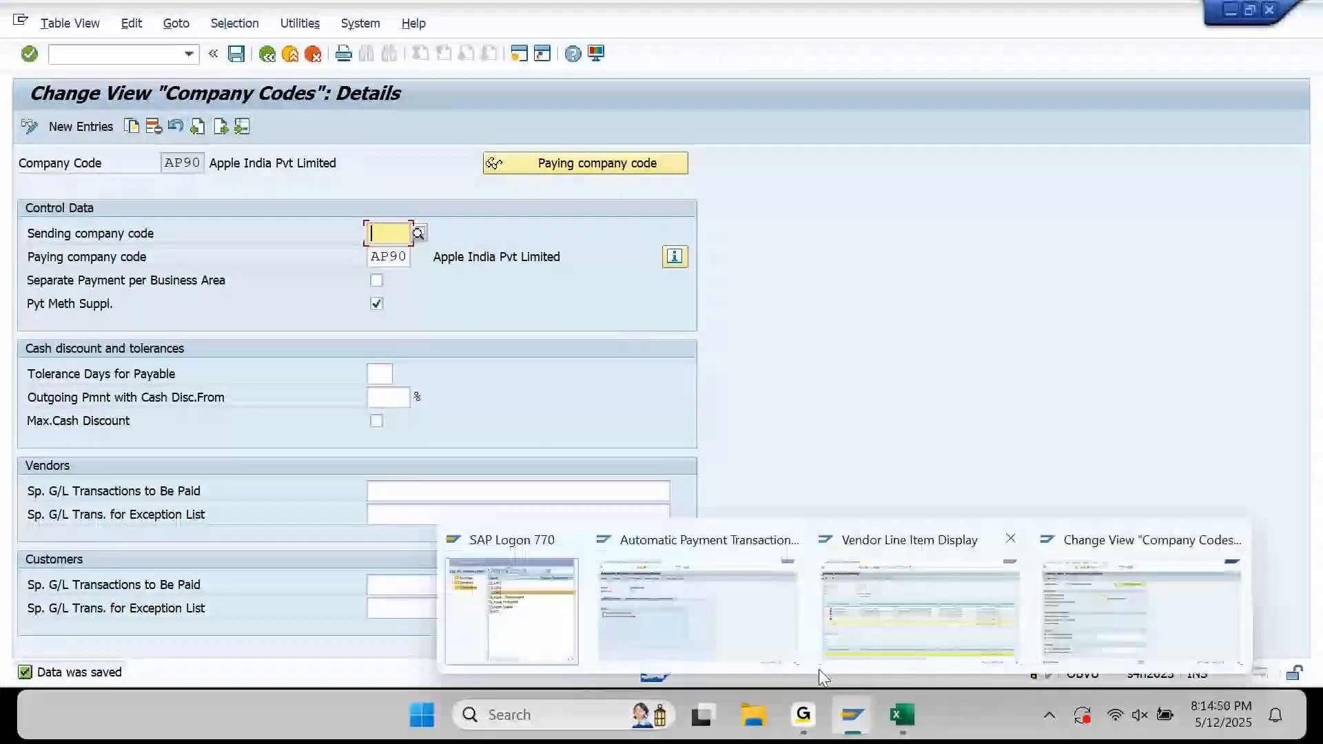
left_click(868, 619)
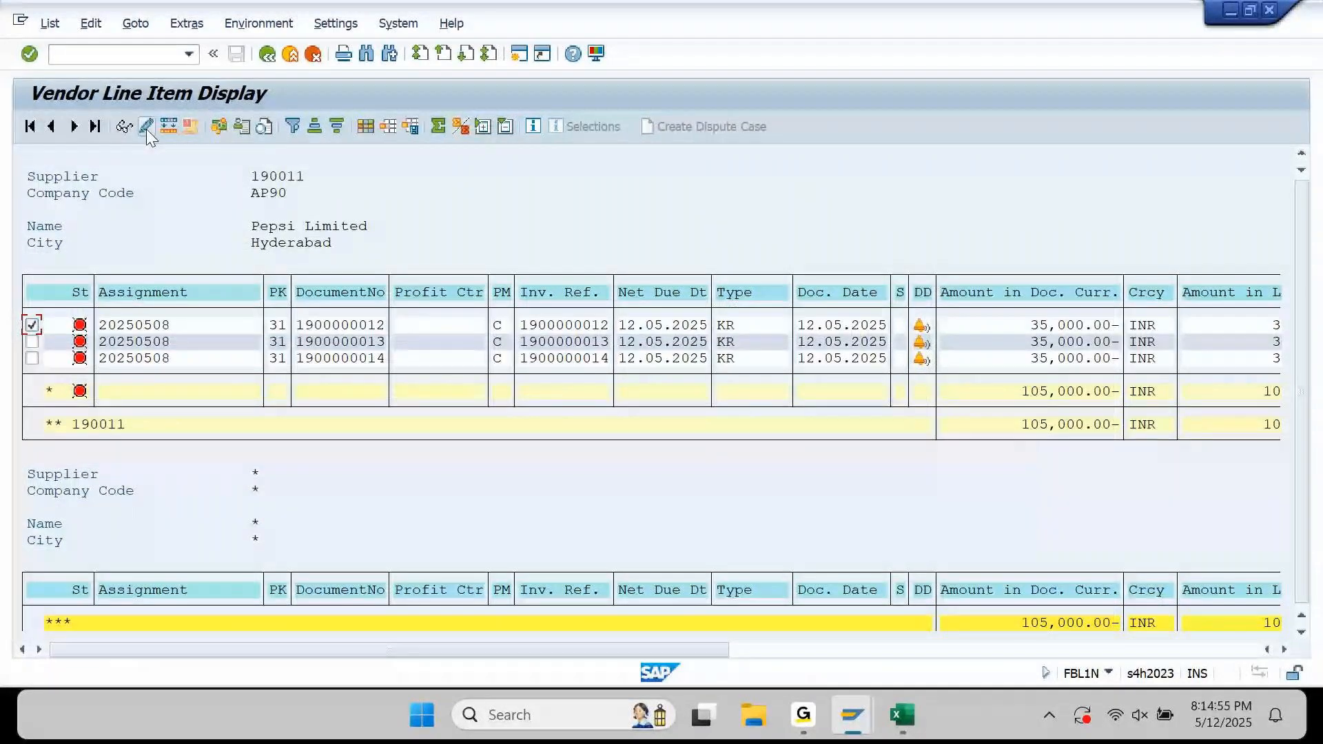
left_click(146, 128)
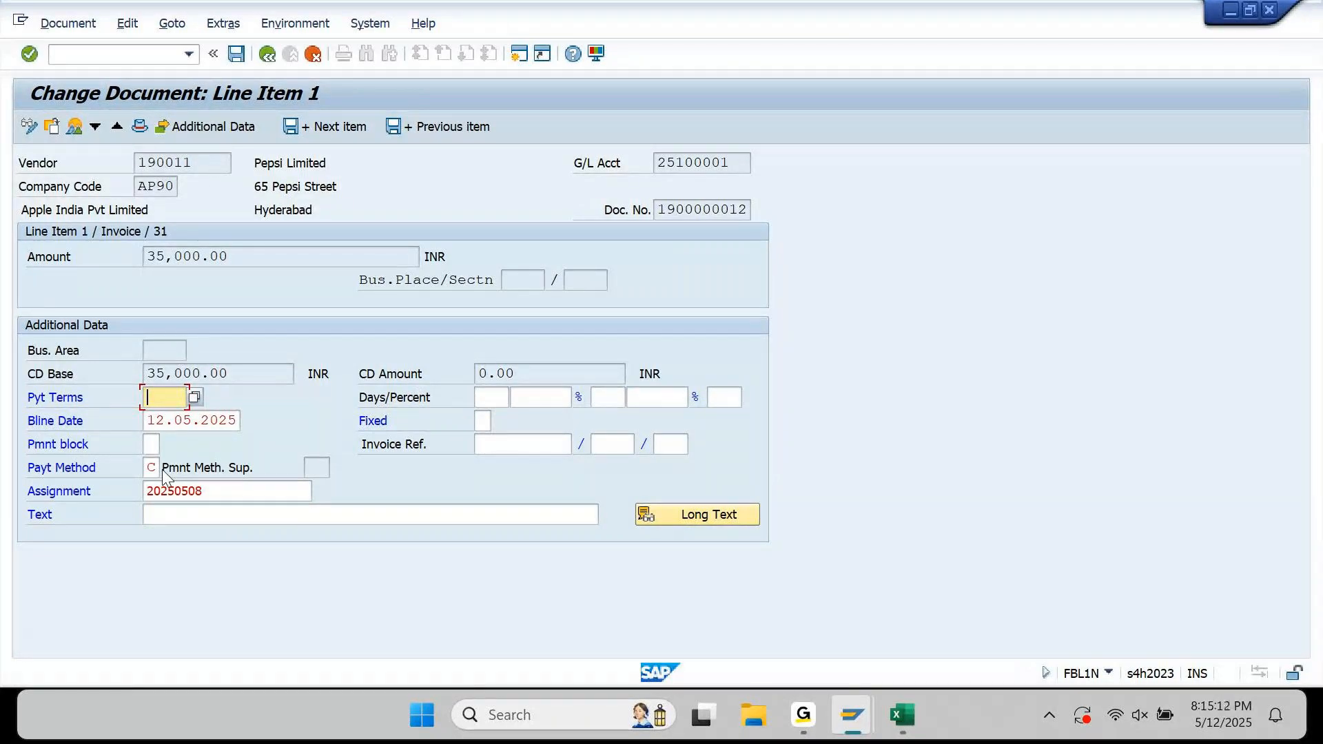
Review the possible payment method supplement values for the invoice line item, then close the list without choosing one
left_click(318, 467)
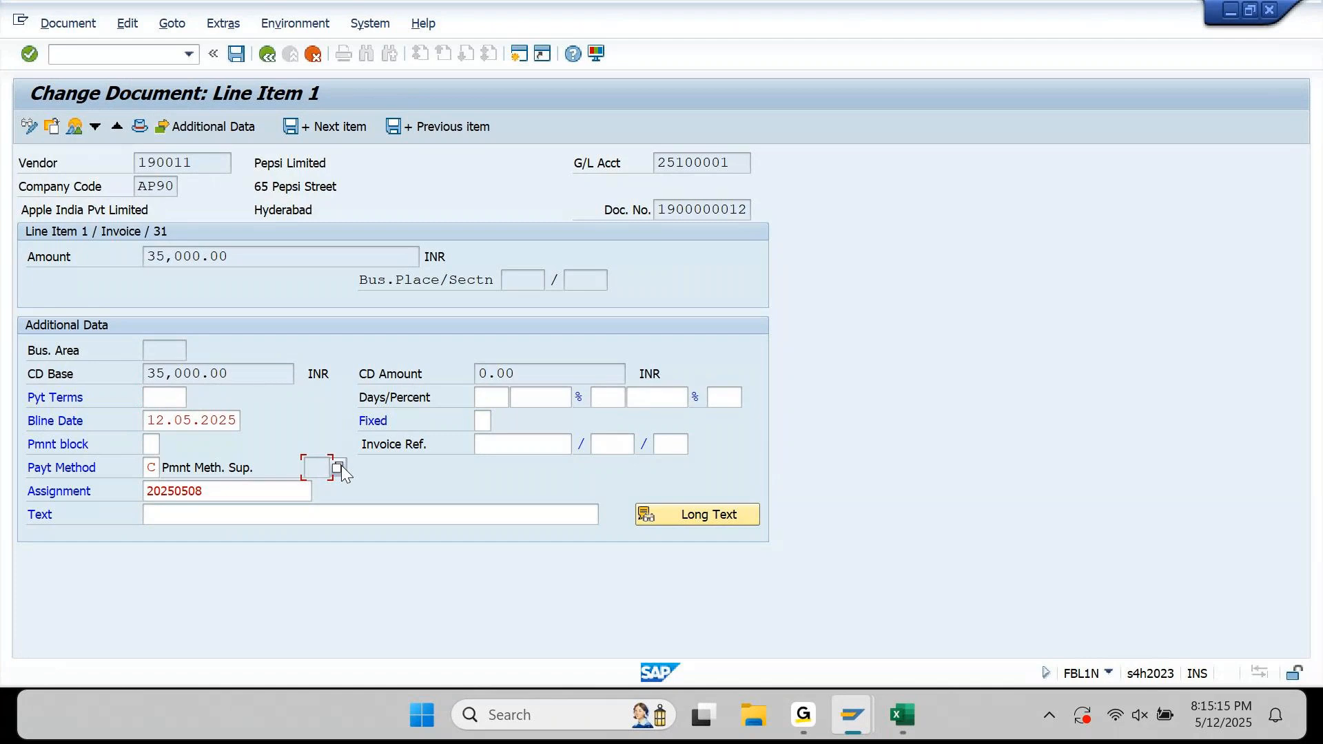
left_click(218, 466)
left_click(315, 467)
left_click(335, 467)
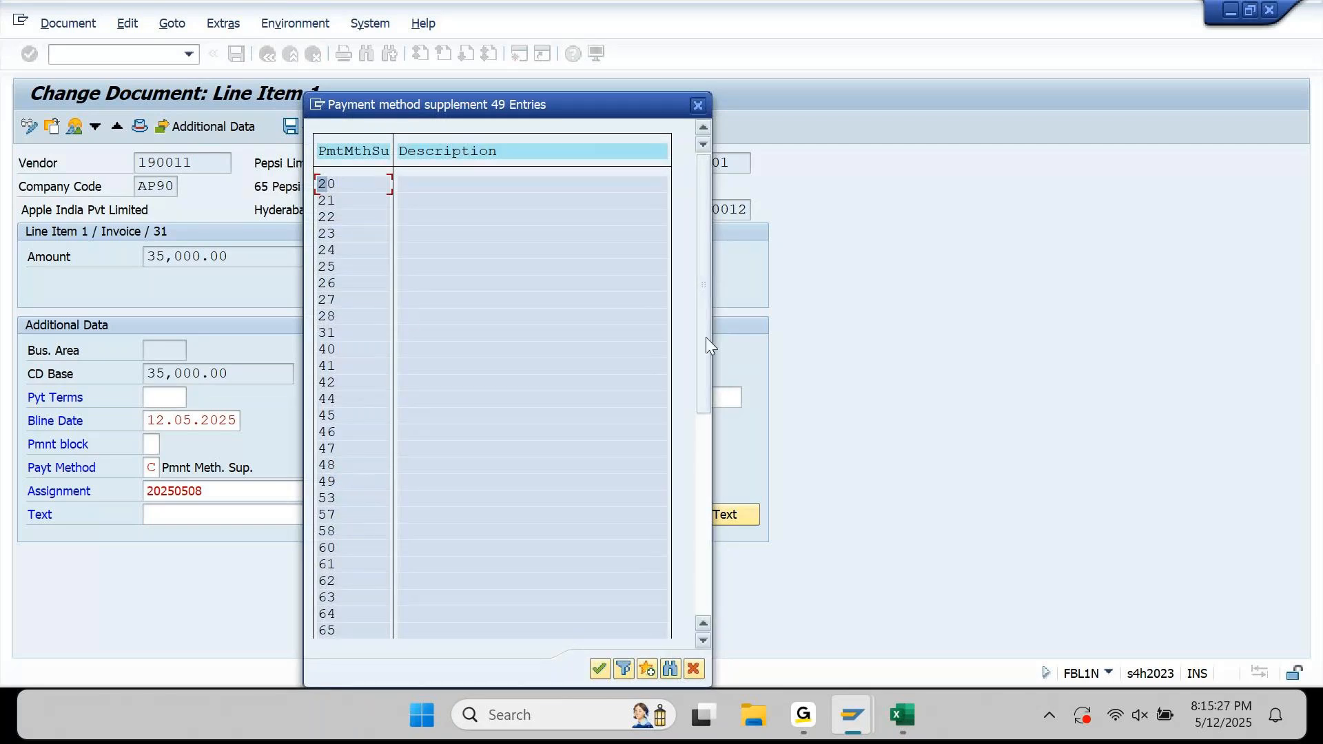
left_click_drag(699, 345, 717, 539)
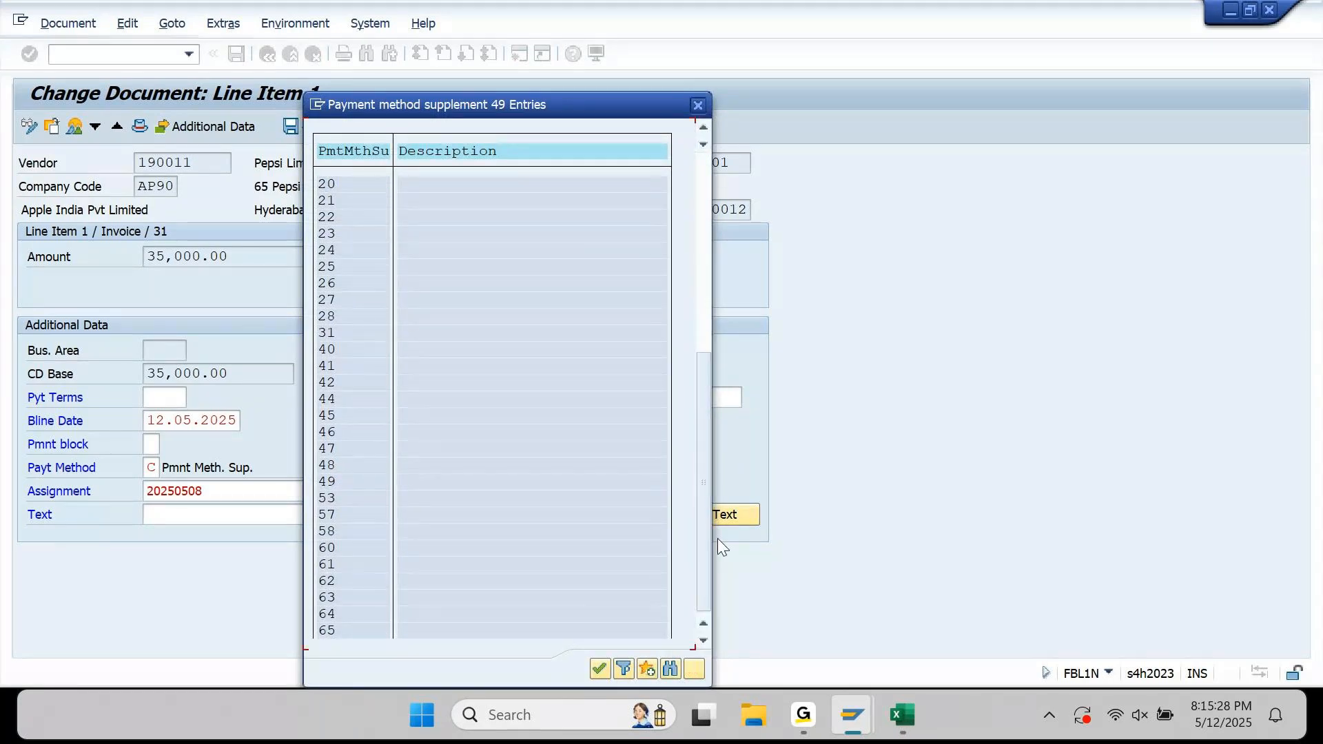
left_click(707, 255)
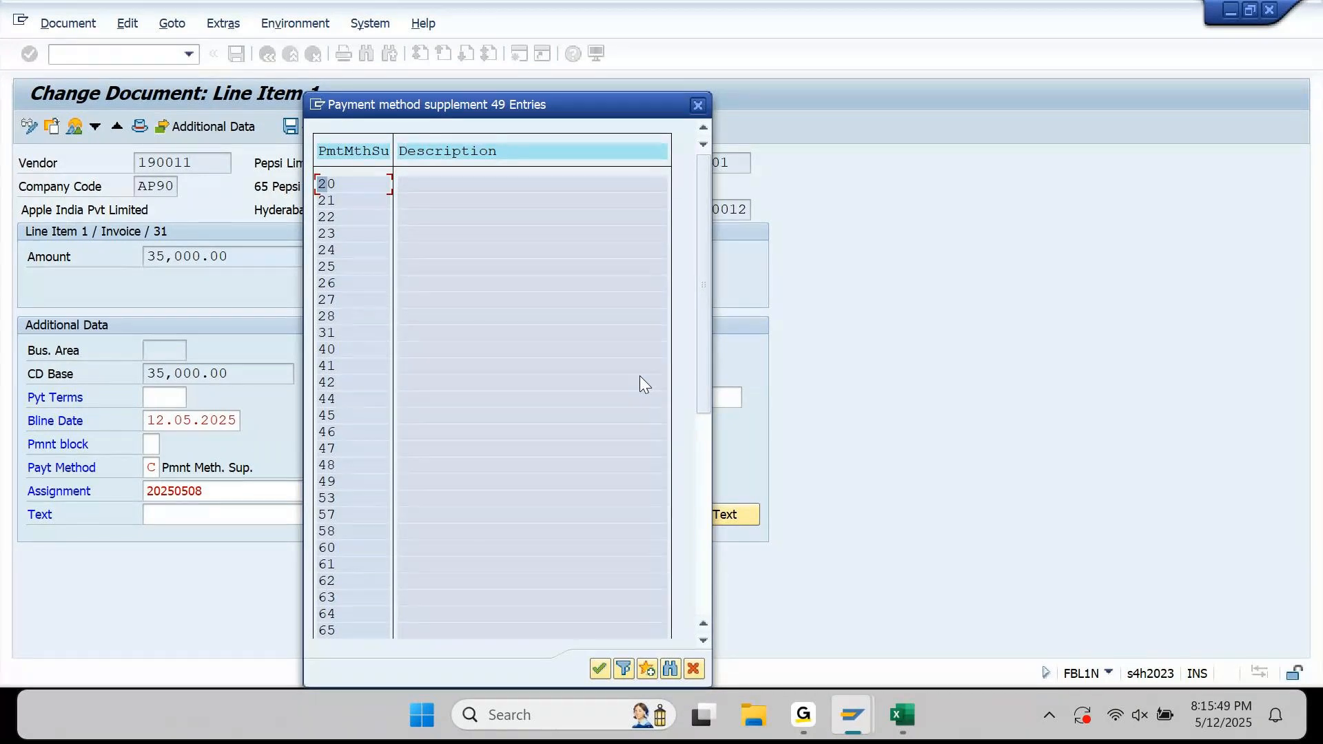
left_click(697, 106)
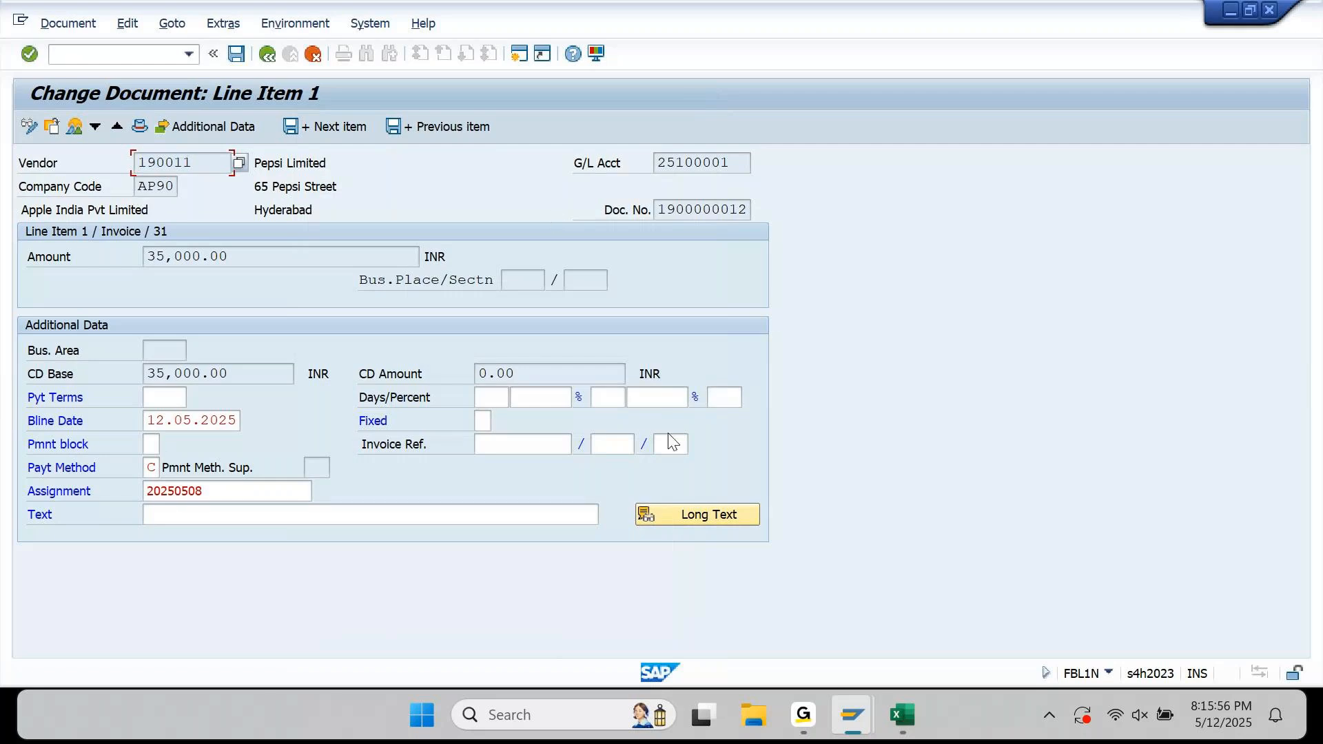
Start business partner maintenance (bp) in a new session from the payment run and open business partner 190011
mouse_move(858, 714)
mouse_move(741, 661)
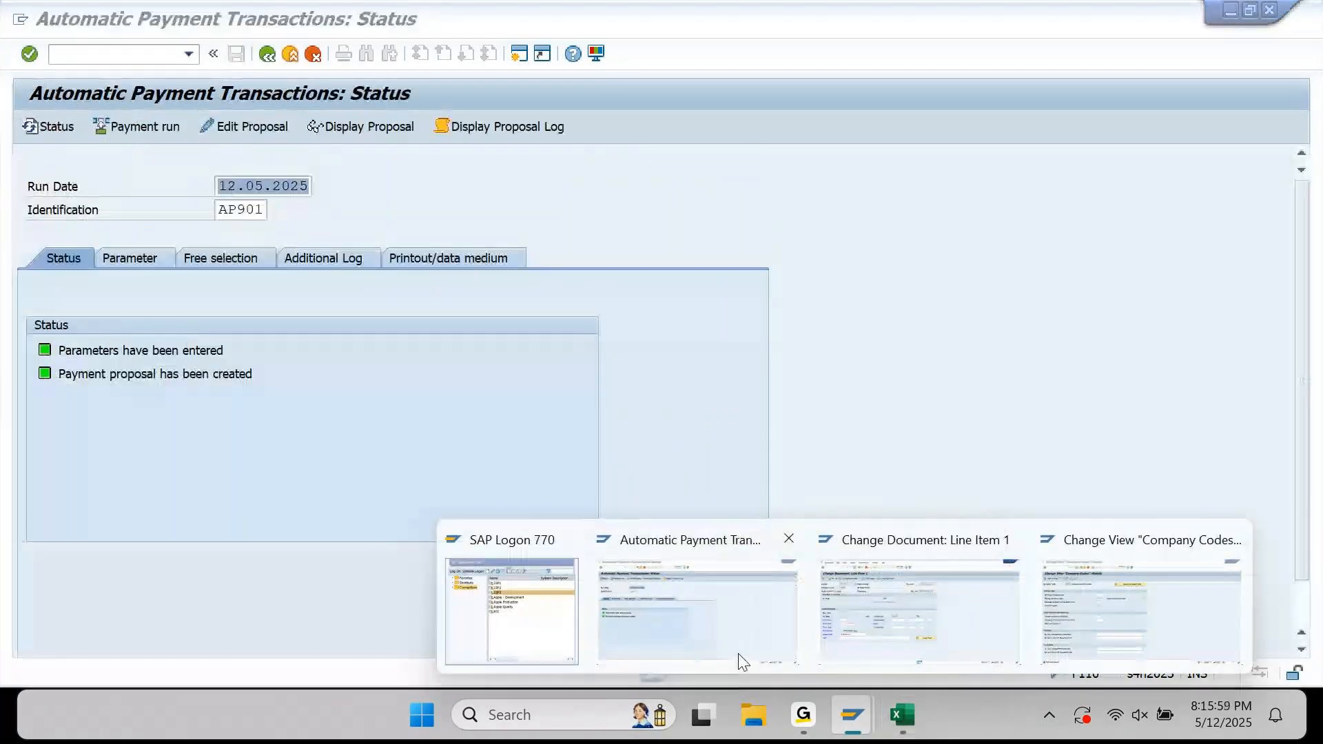
left_click(723, 629)
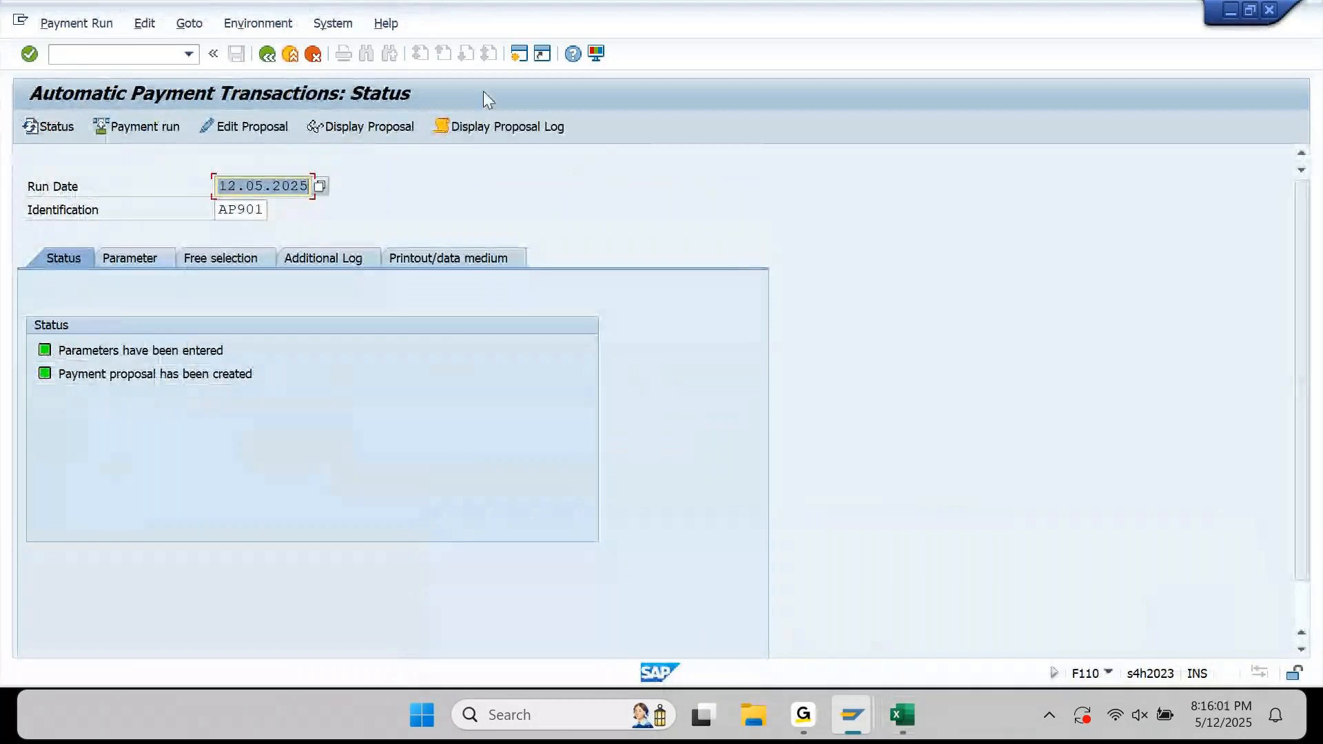
left_click(521, 56)
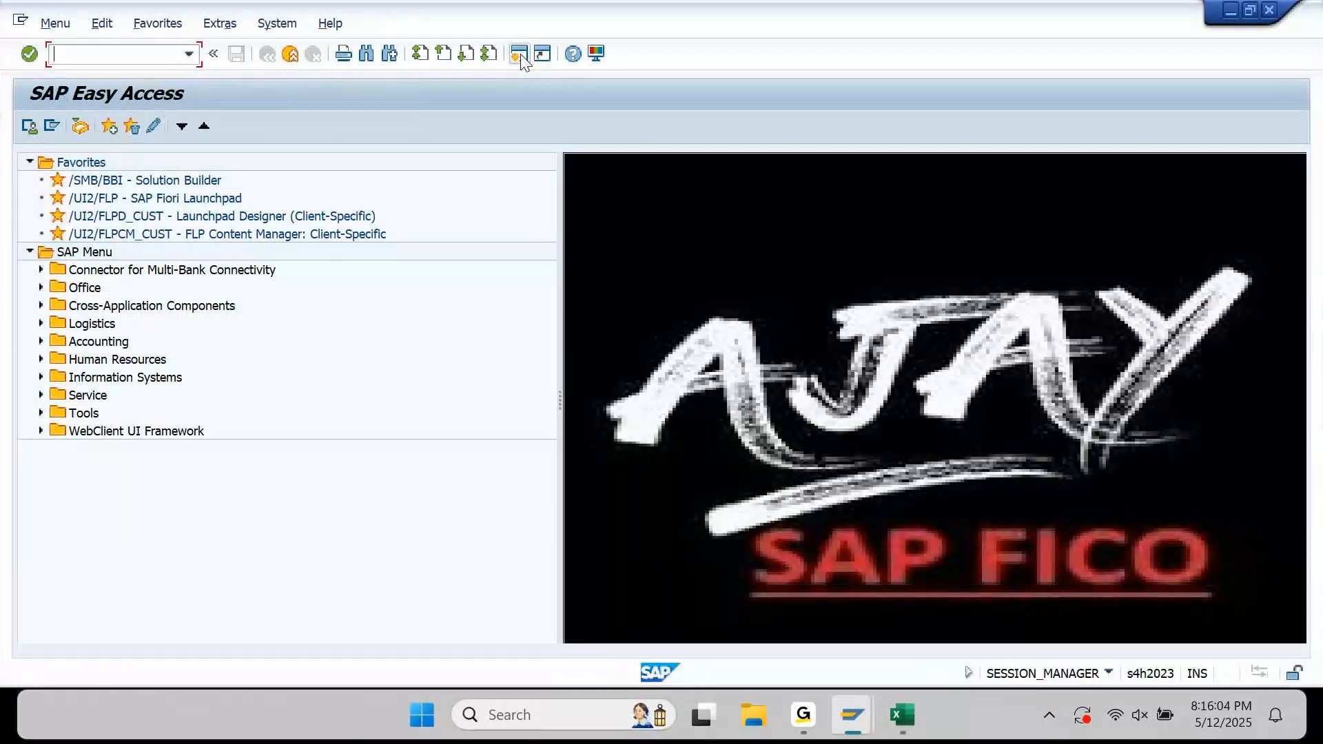
type("bp")
key("Return")
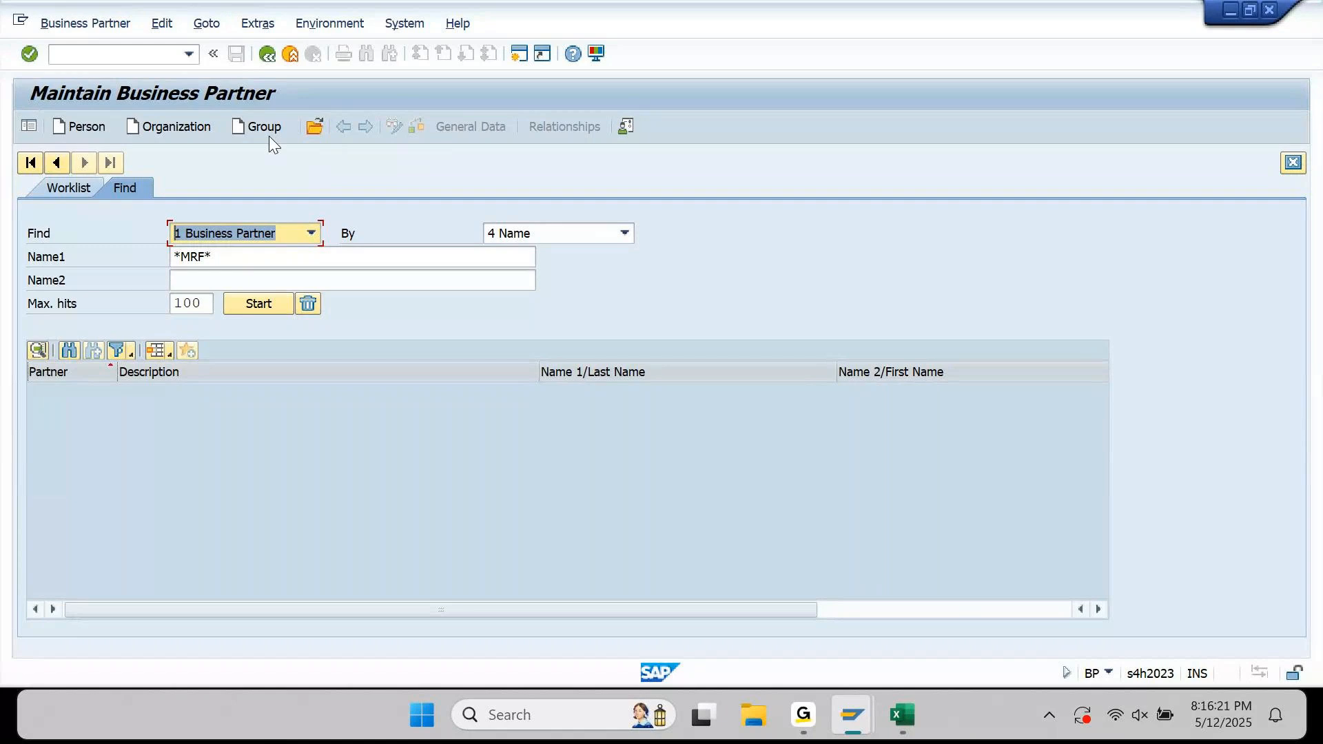
left_click(315, 126)
type("190011")
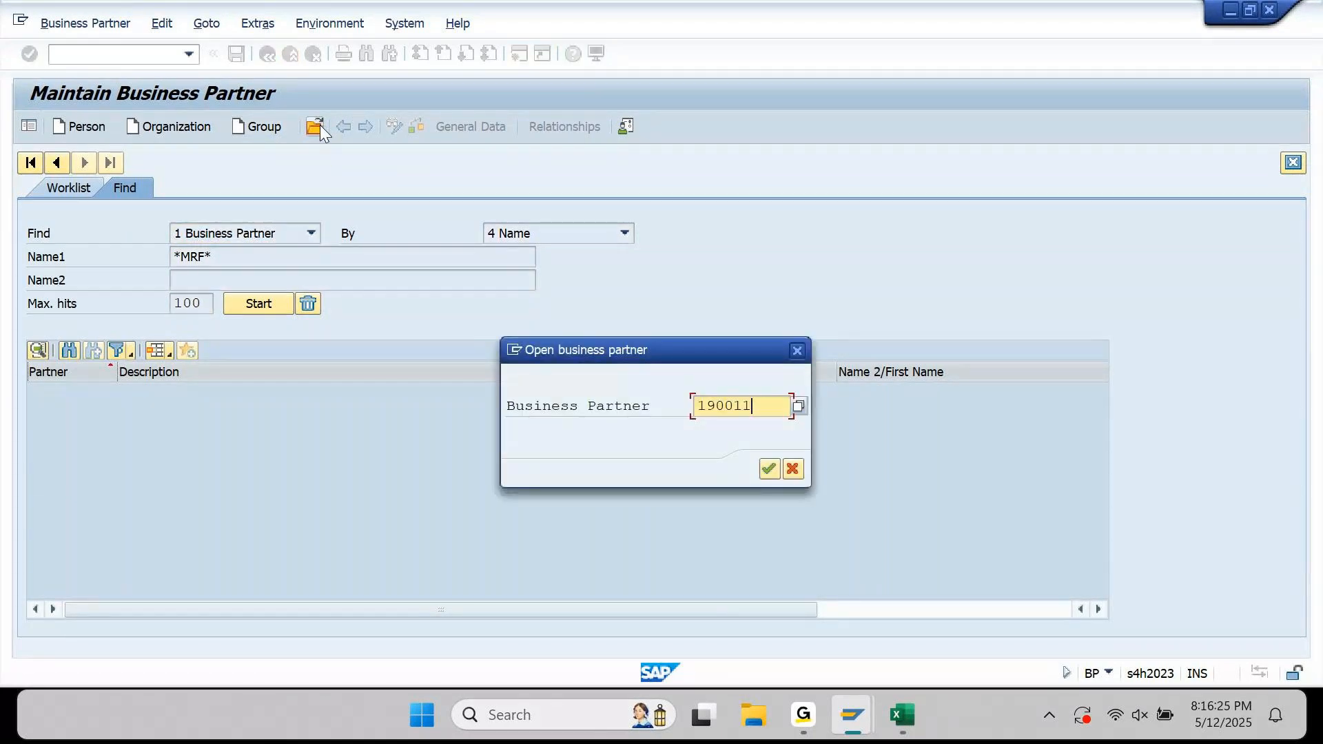
key("Return")
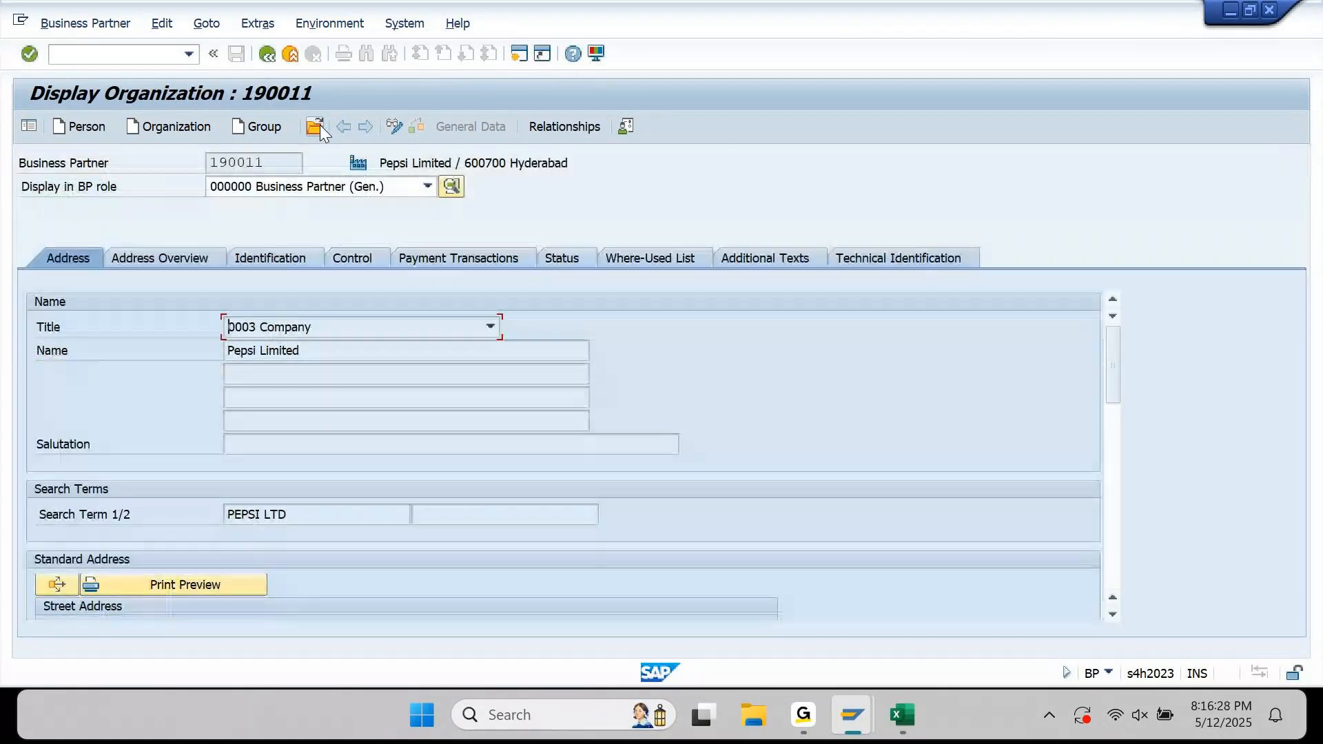
Show the partner's FLVN00 Supplier (Fin.Accounting) role, go to its company code payment transactions for AP90, and switch to change mode
left_click(428, 187)
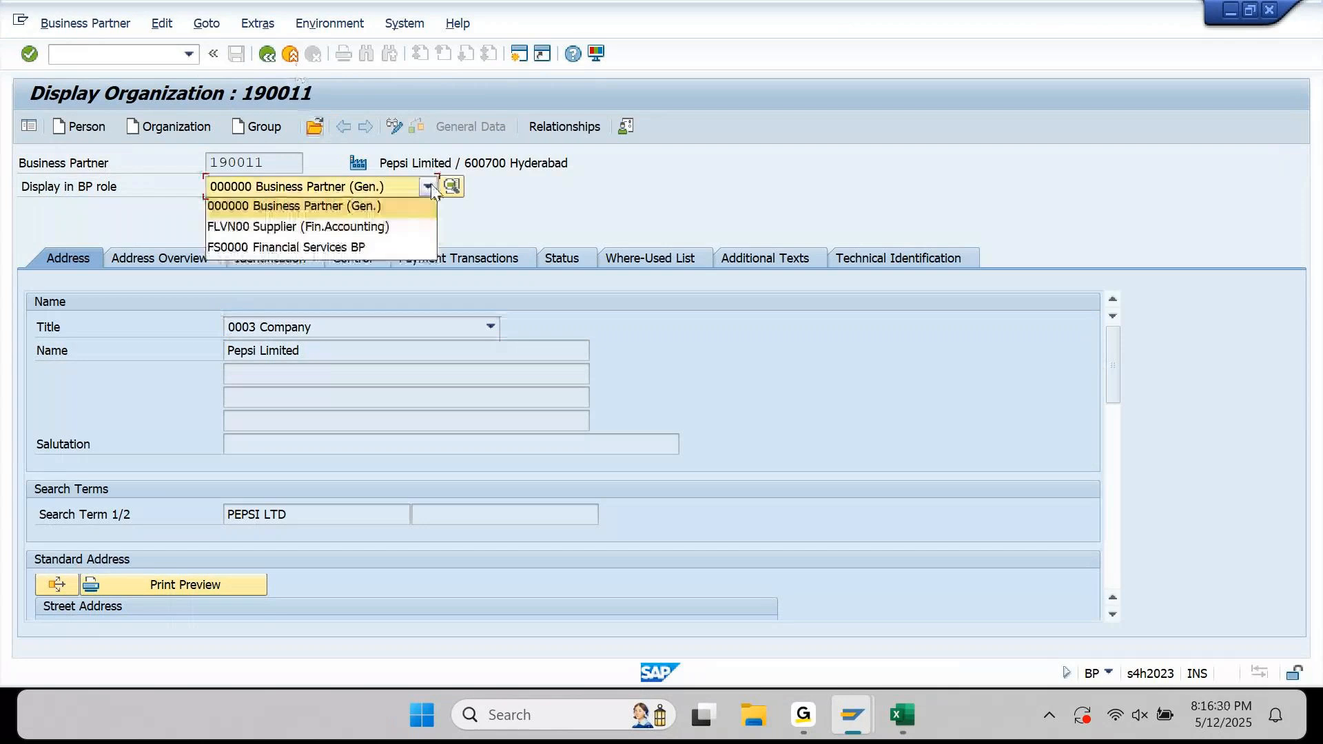
left_click(335, 227)
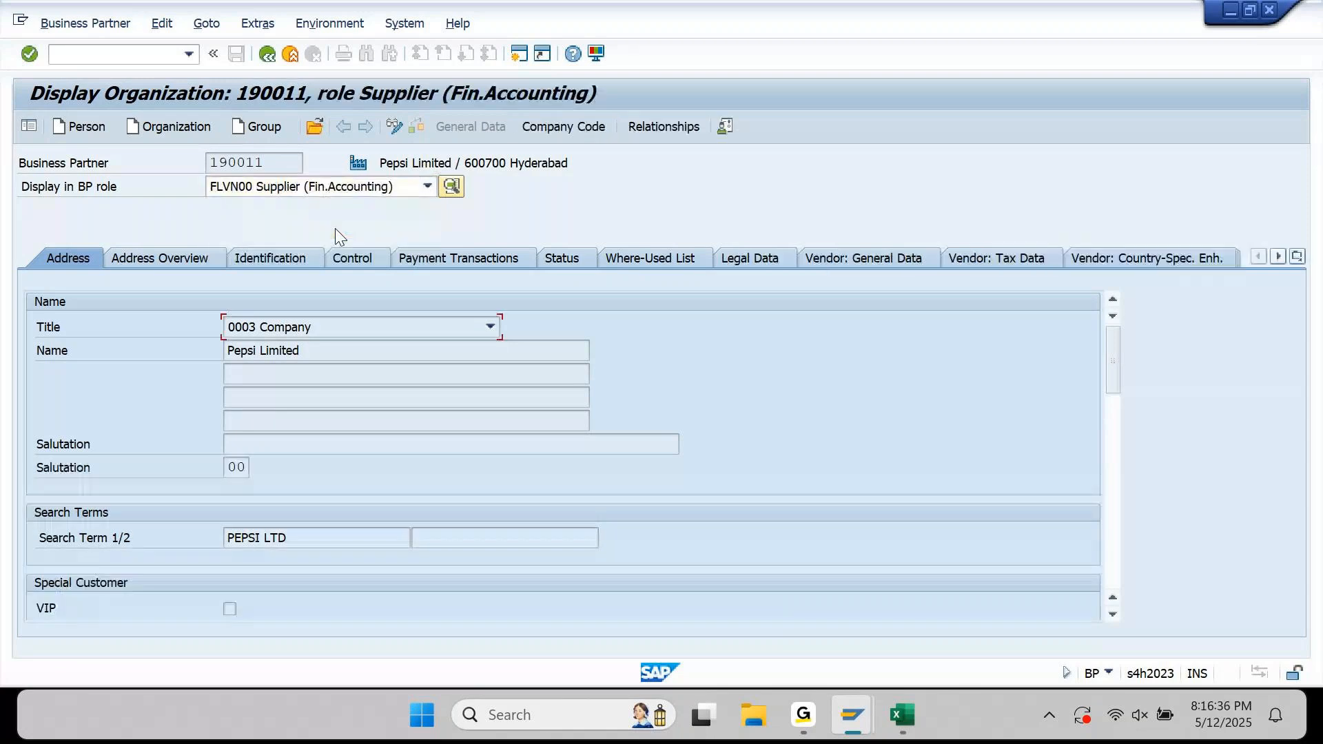
left_click(577, 125)
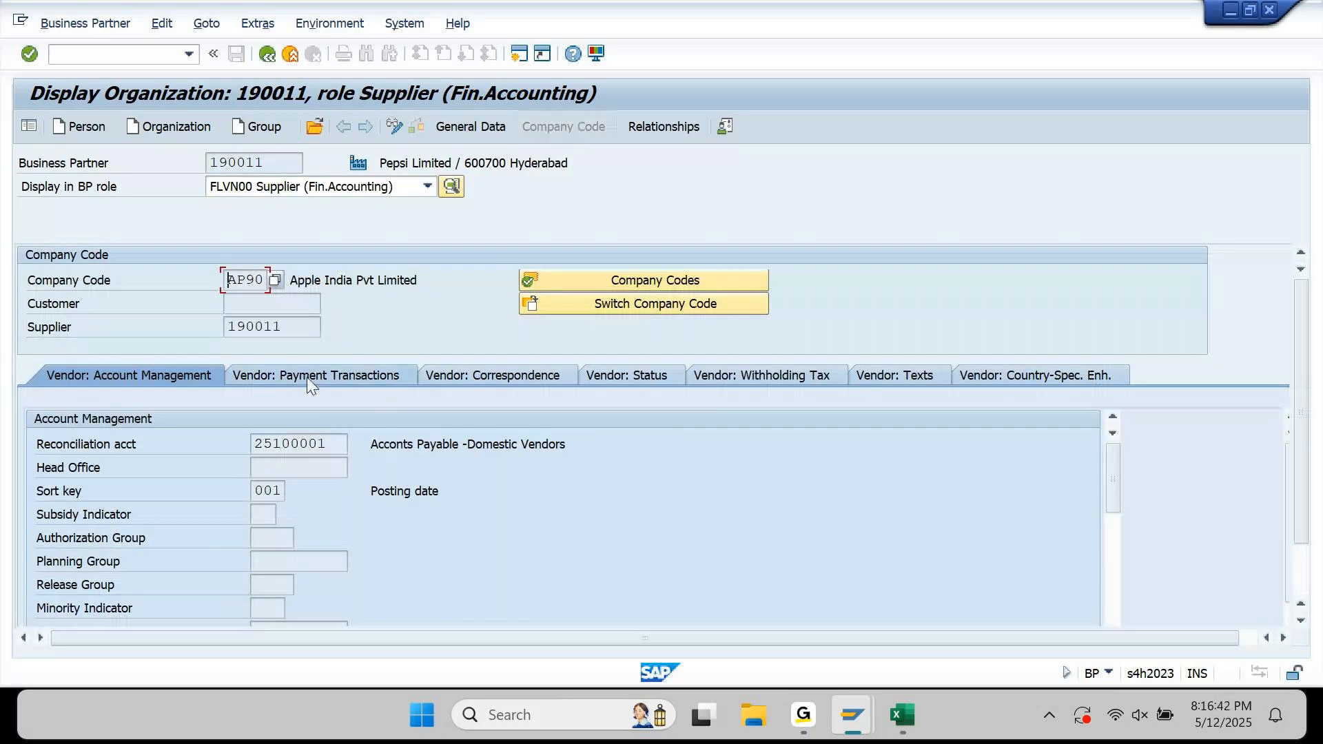
left_click(352, 377)
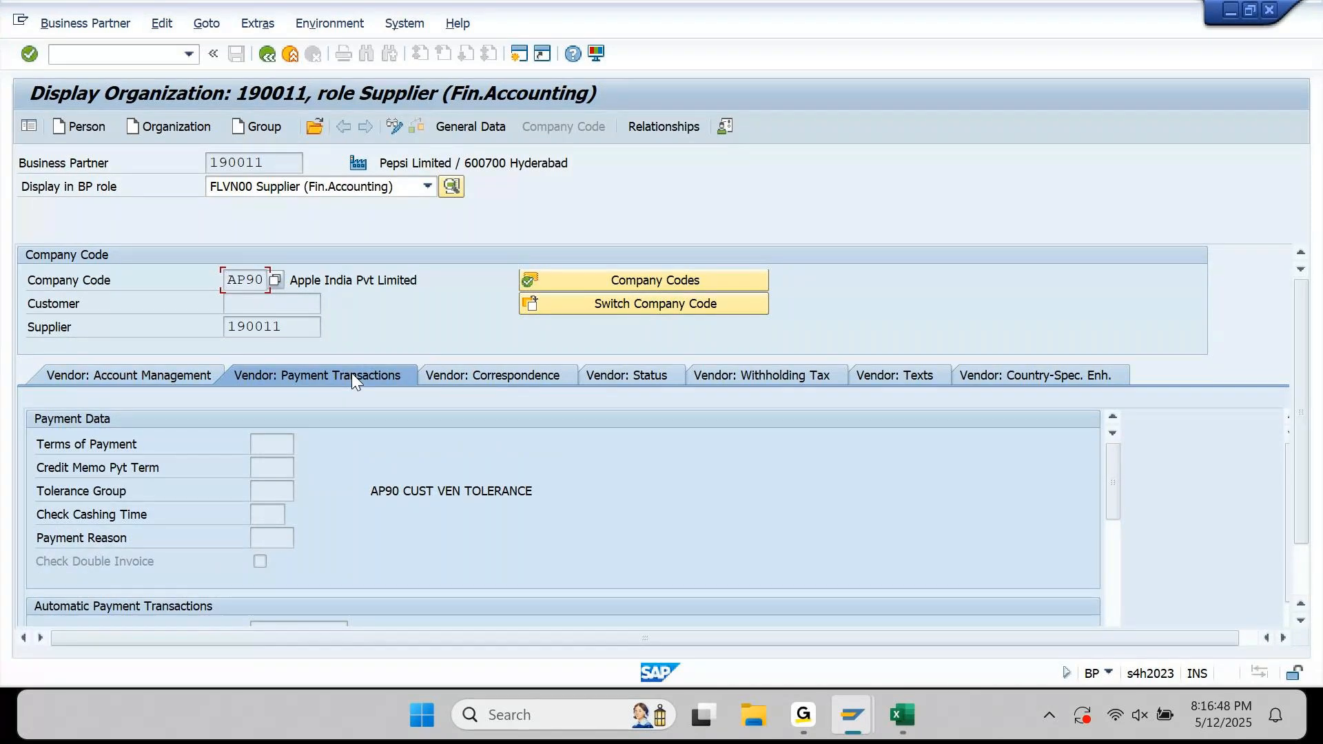
left_click(399, 126)
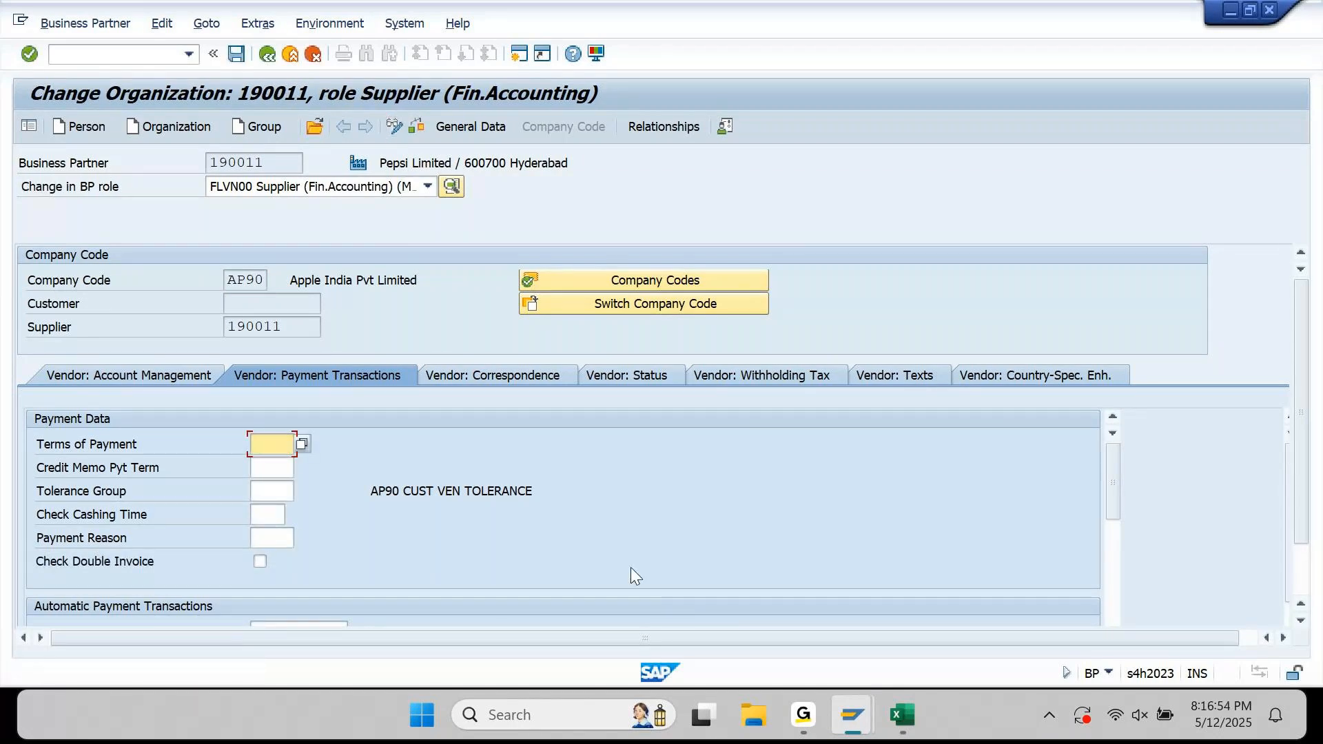
Review the possible Pmt Meth. Supplement values in the supplier's automatic payment transactions, then close the list without choosing one
scroll(631, 568, "down", 1)
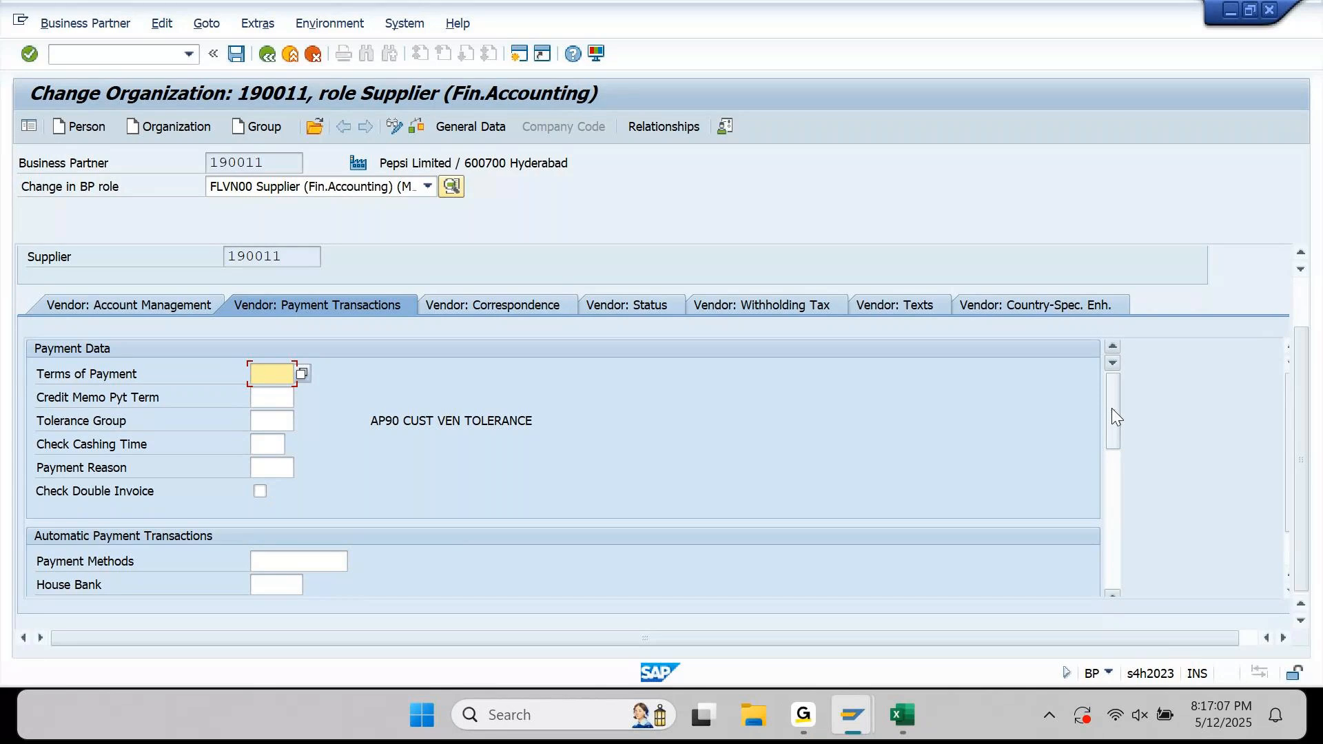
left_click_drag(1112, 409, 1113, 451)
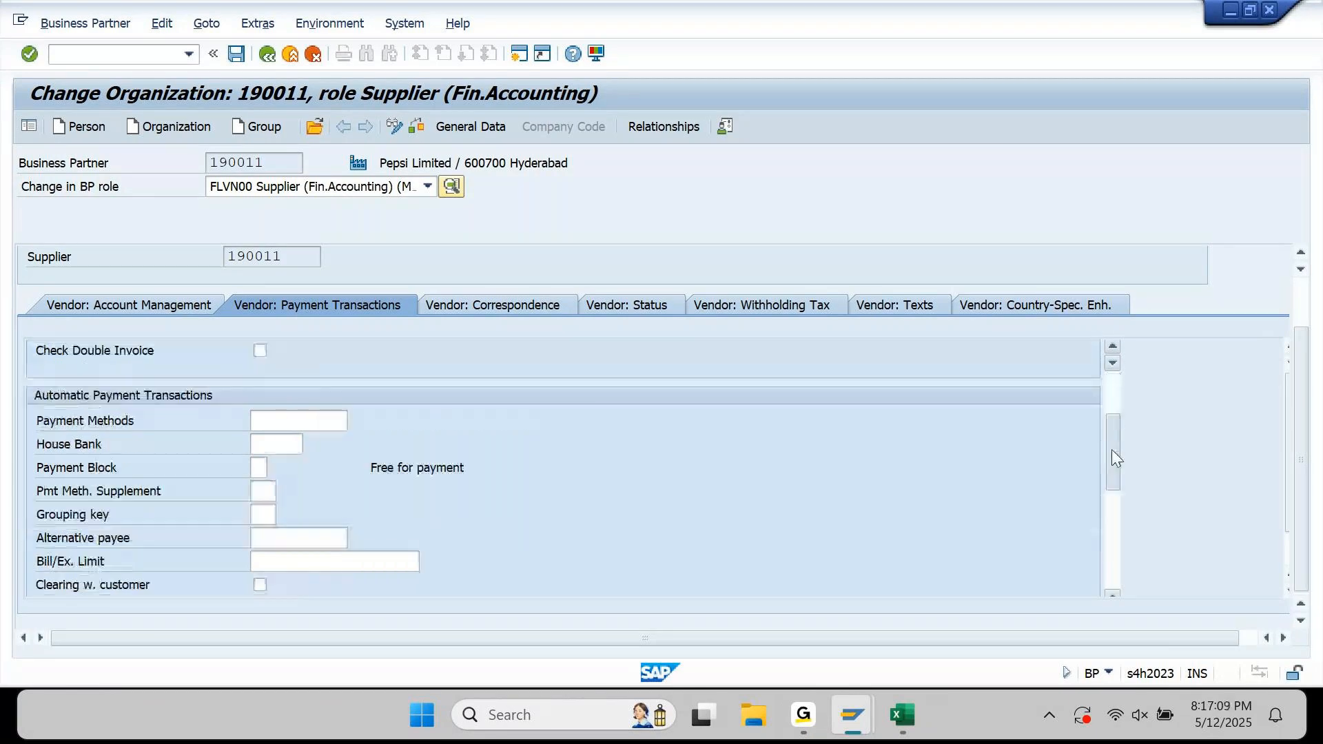
left_click(266, 497)
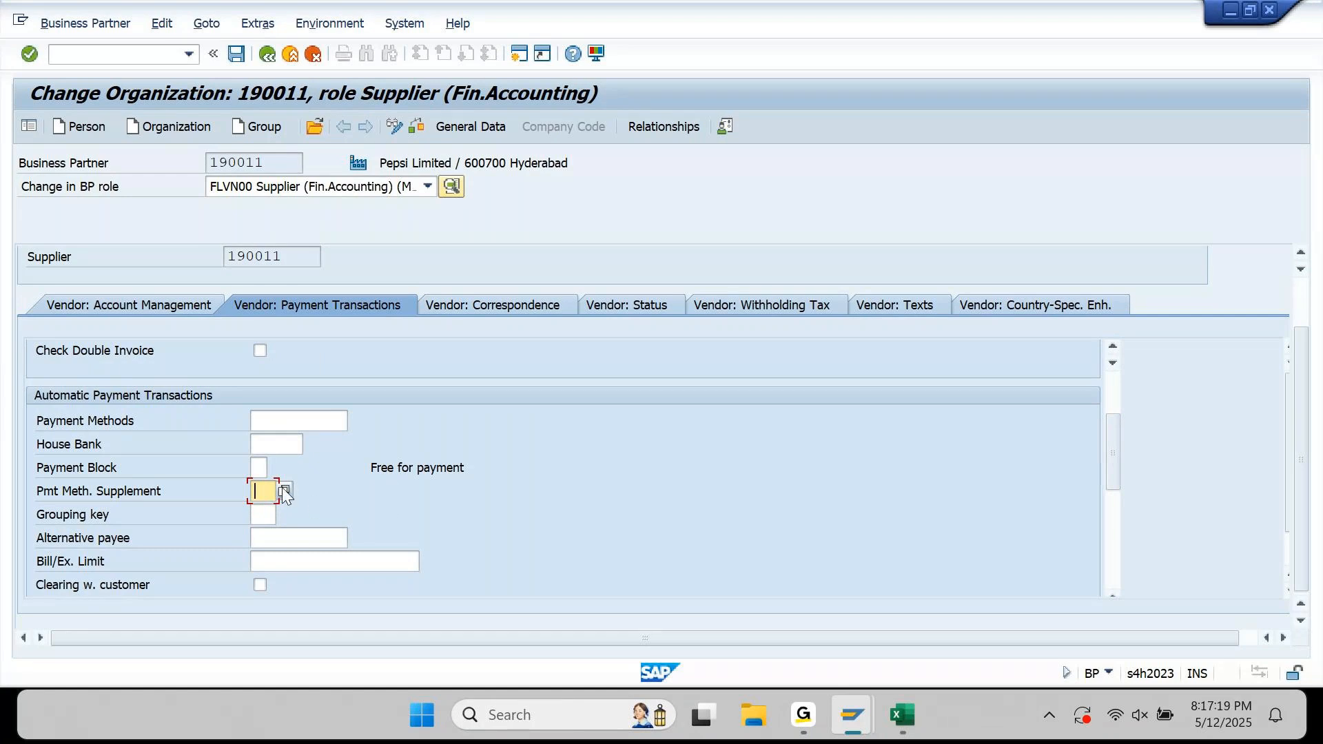
key("F4")
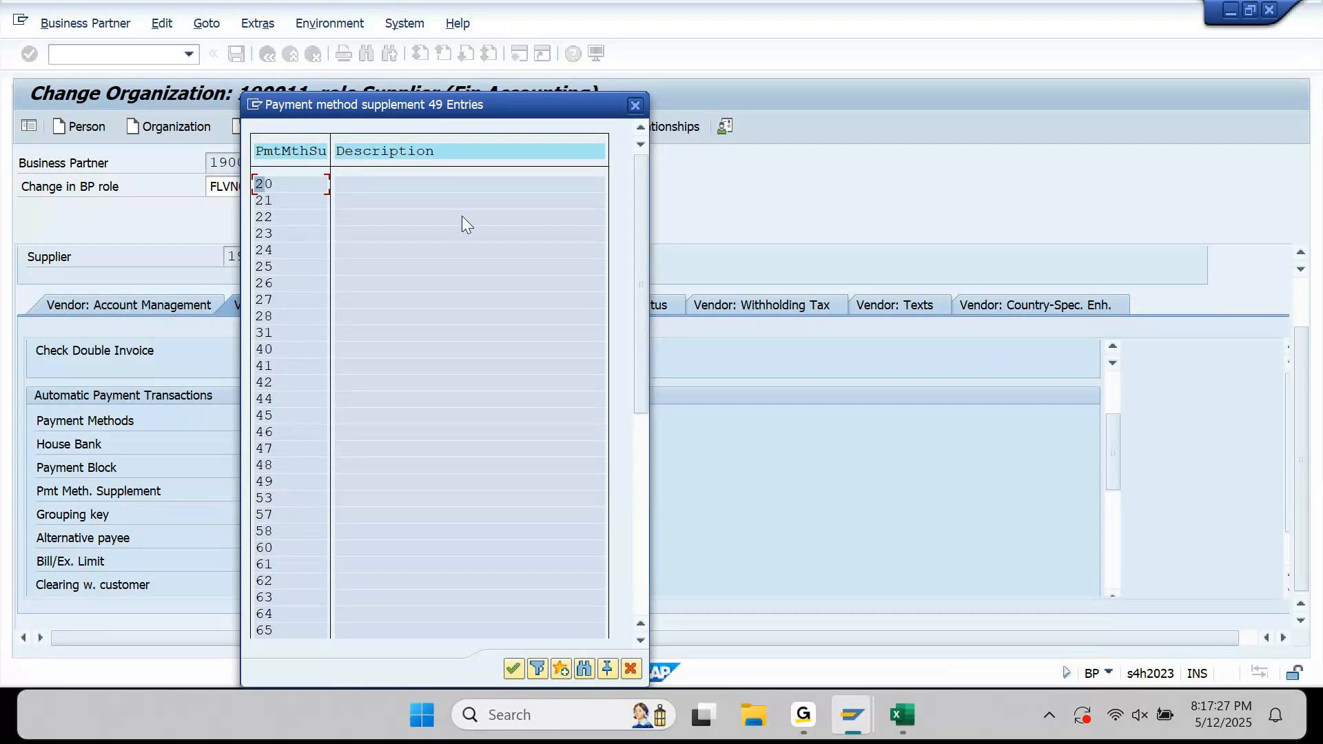
left_click(634, 105)
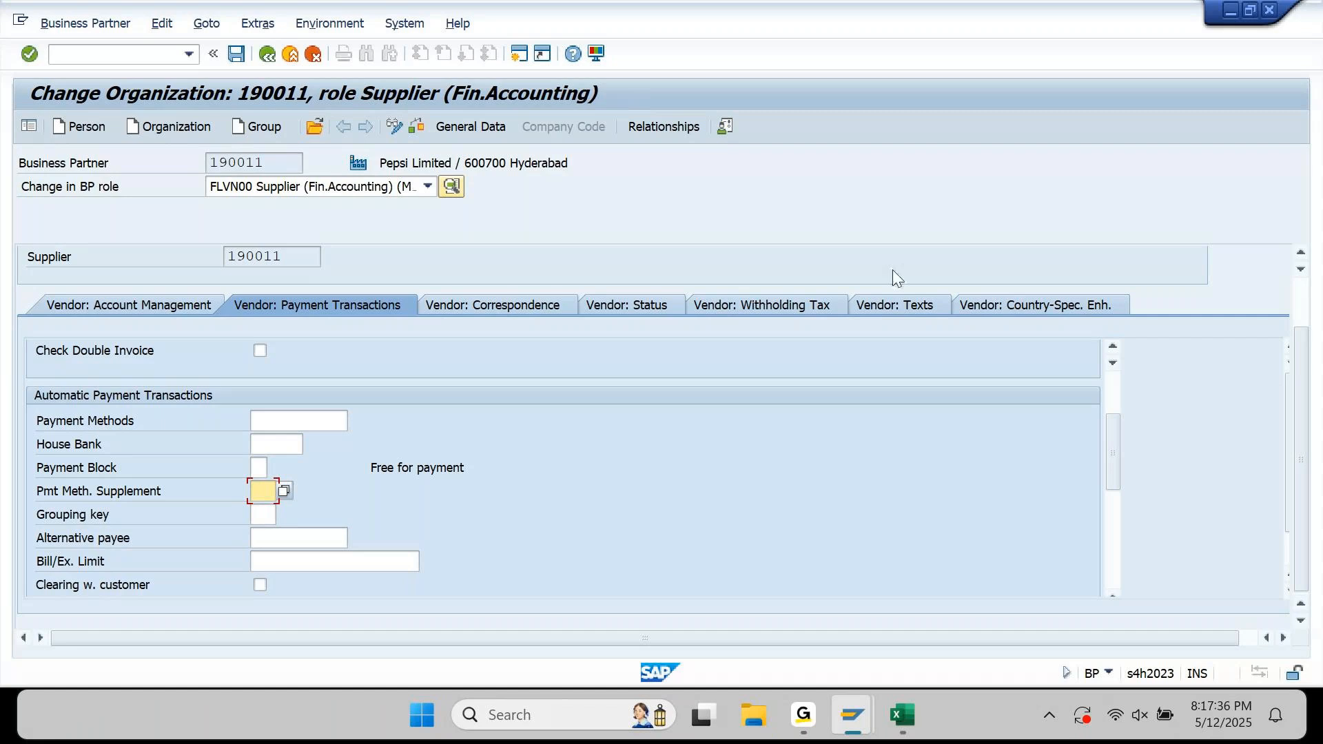
Start SPRO in a new session and display the SAP Customizing Implementation Guide
left_click(523, 60)
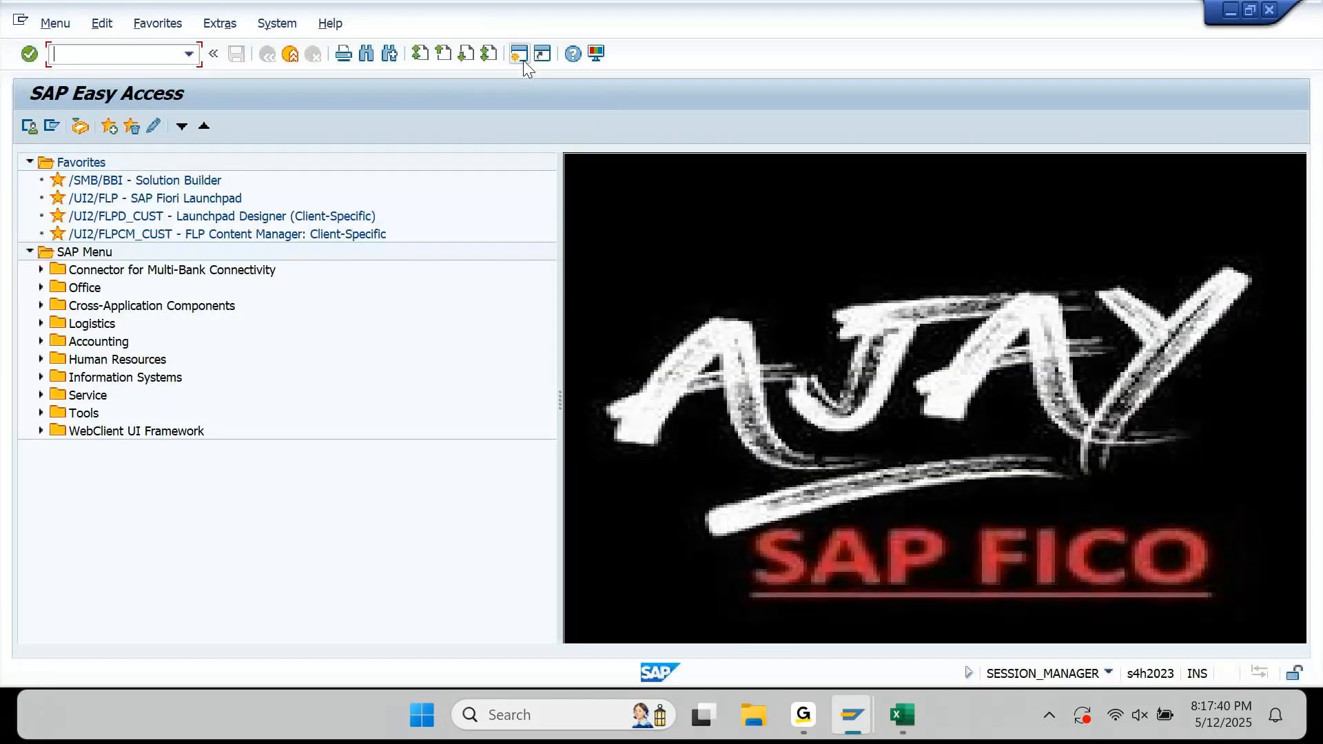
type("SPRO")
key("Return")
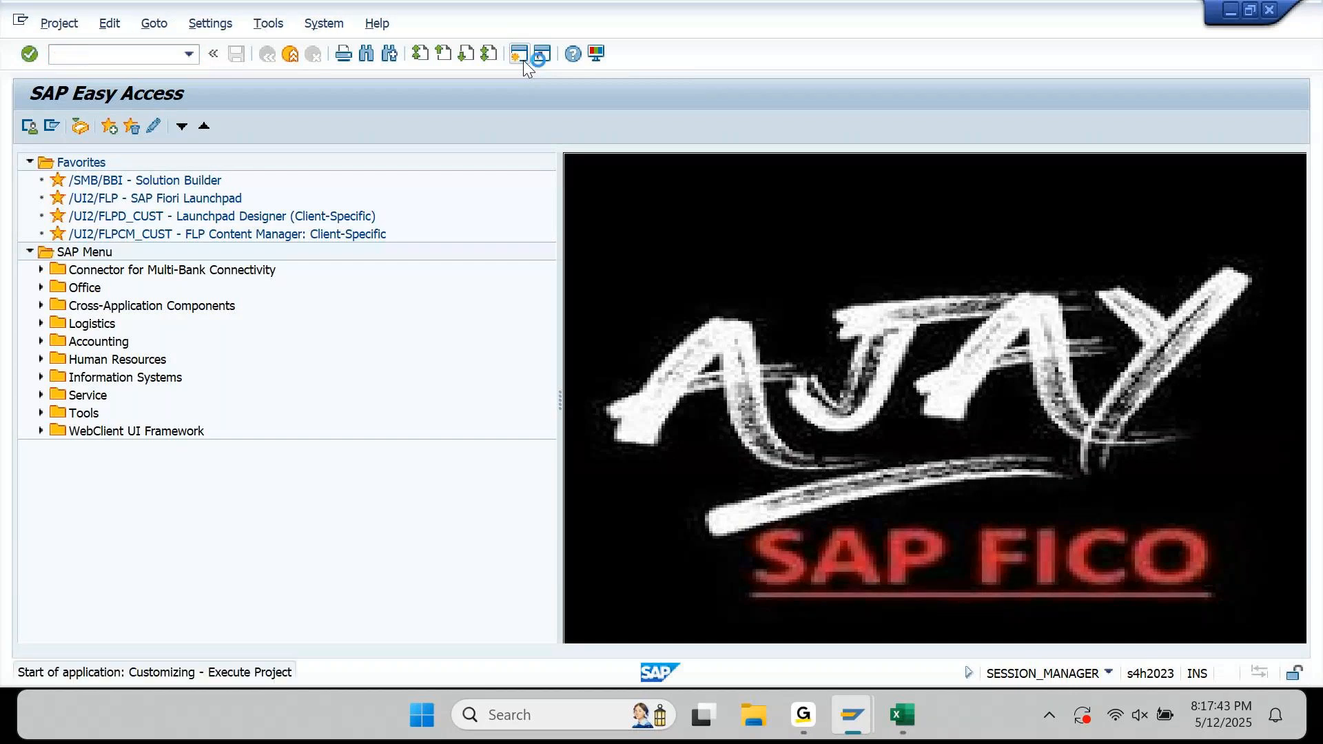
left_click(96, 127)
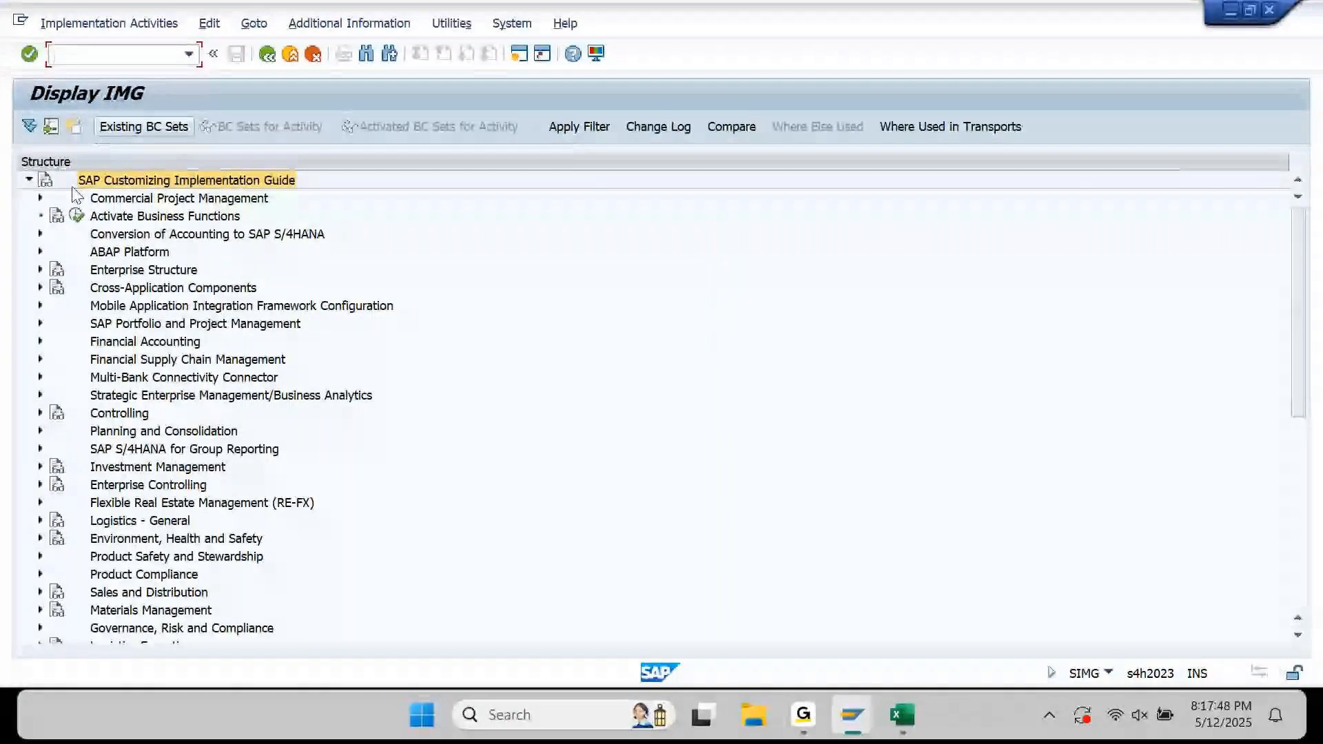
Expand Financial Accounting and its Accounts Receivable and Accounts Payable node in the implementation guide
left_click(41, 342)
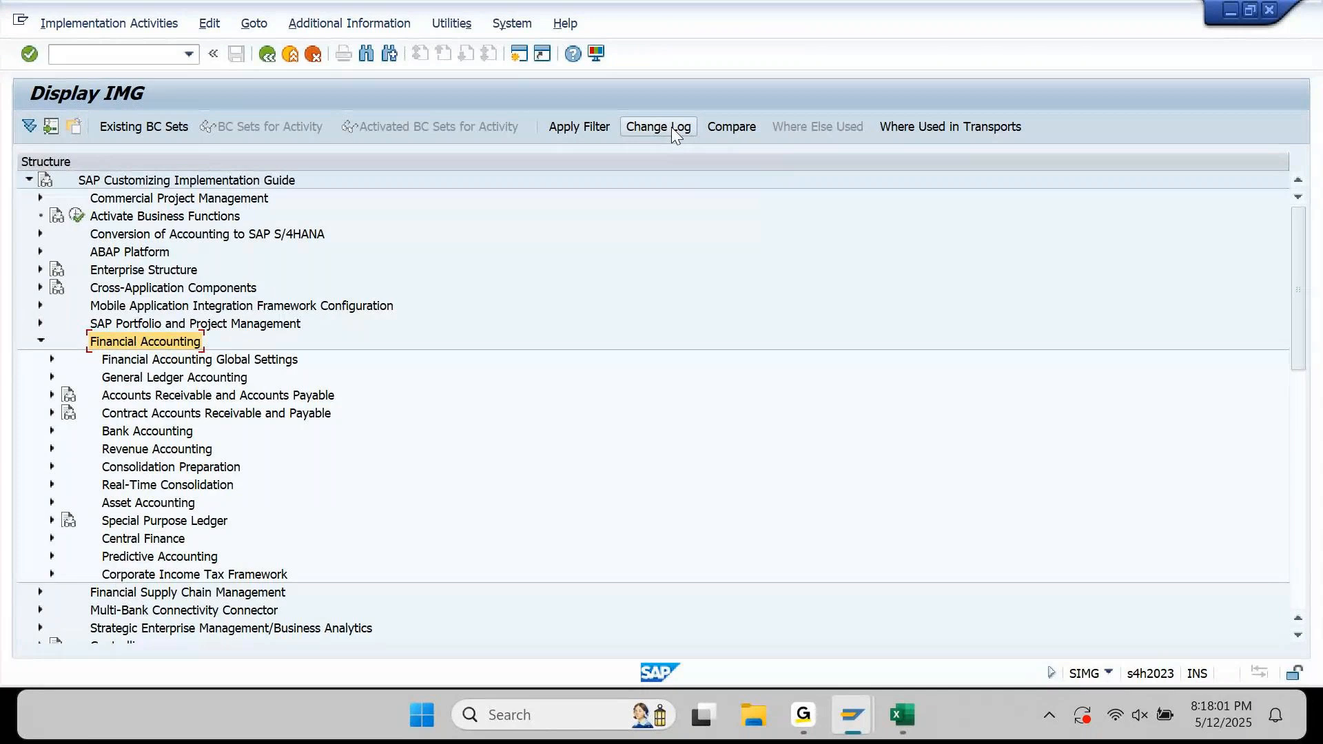
key("Down")
key("Down")
key("Down")
key("Right")
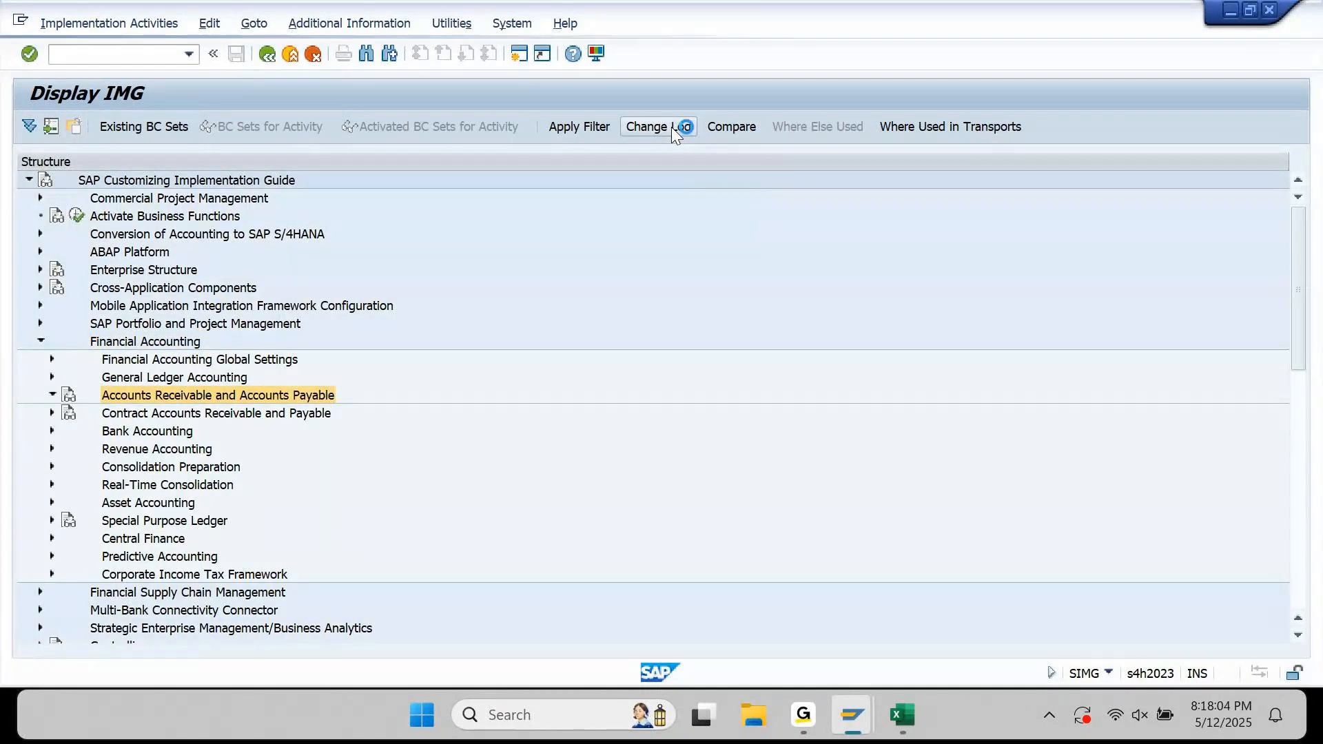
key("Down")
key("Down")
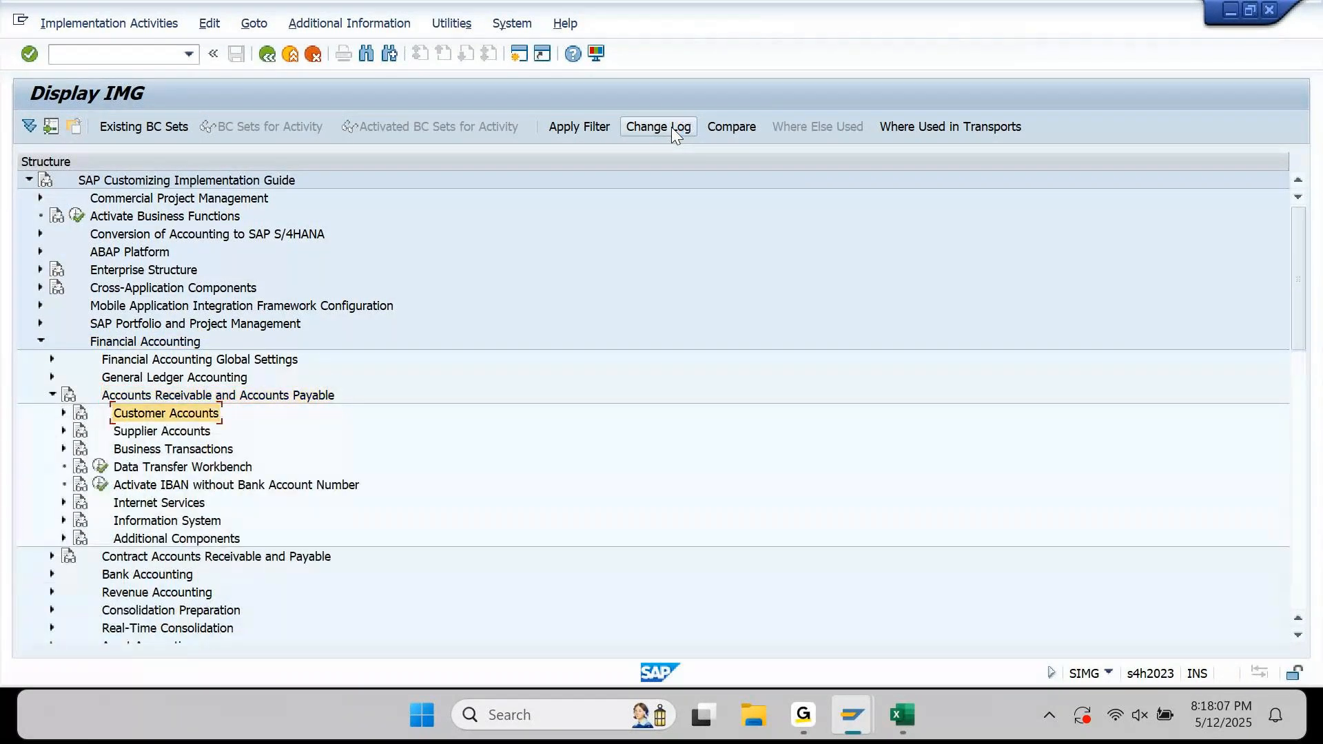
key("Right")
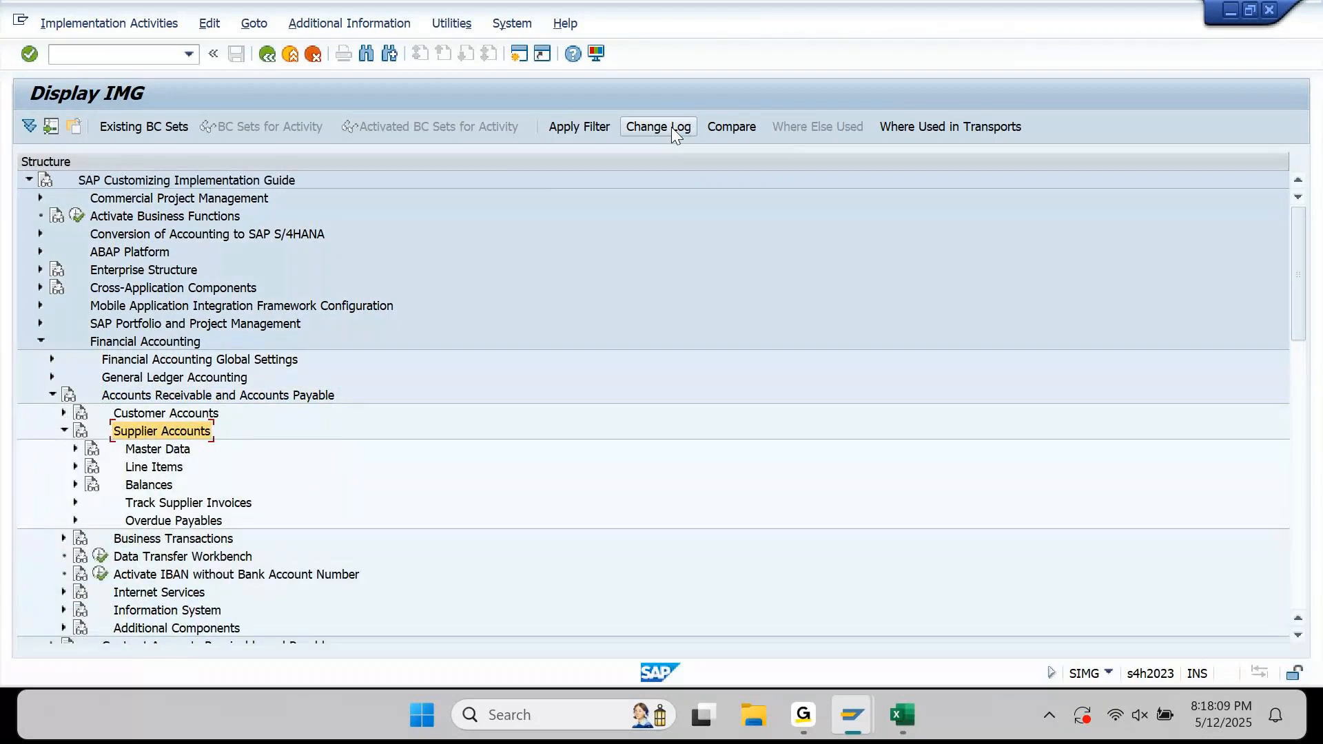
key("Down")
key("Down")
key("Down")
key("Down")
key("Down")
key("Up")
key("Up")
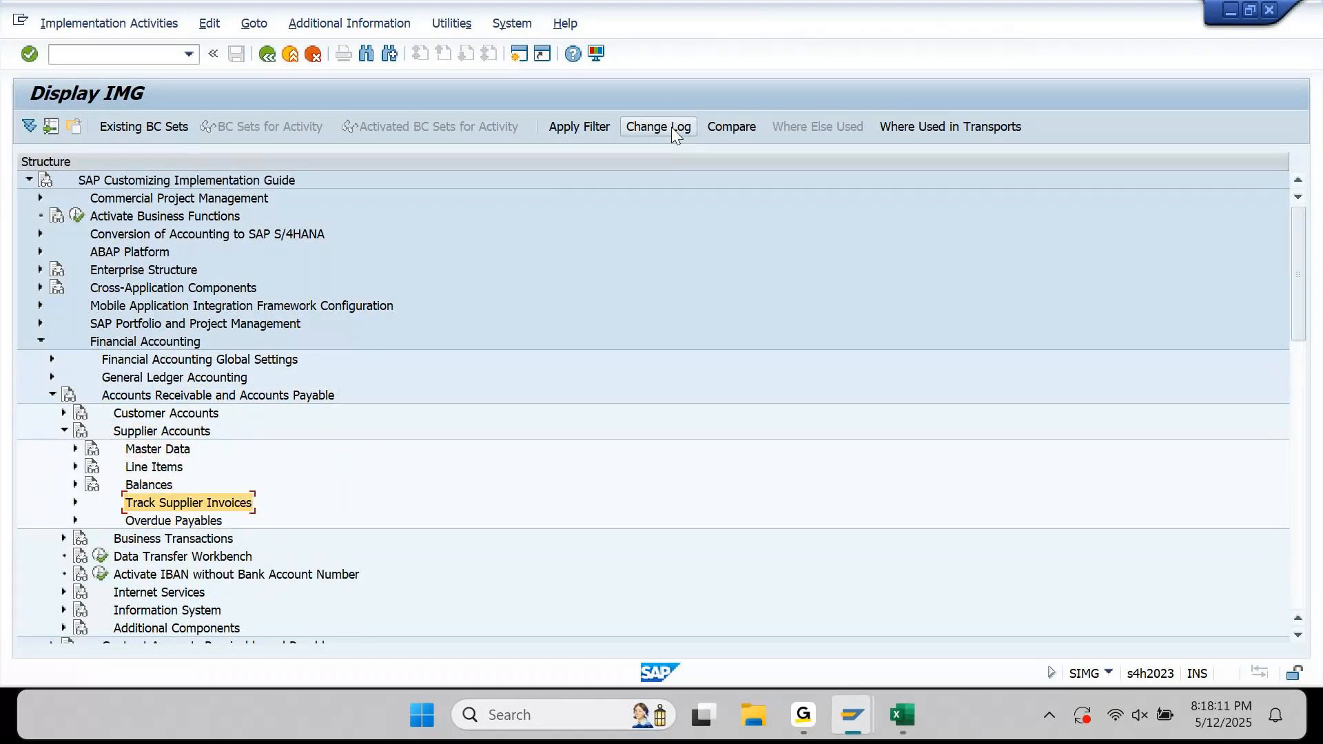
key("Left")
key("Left")
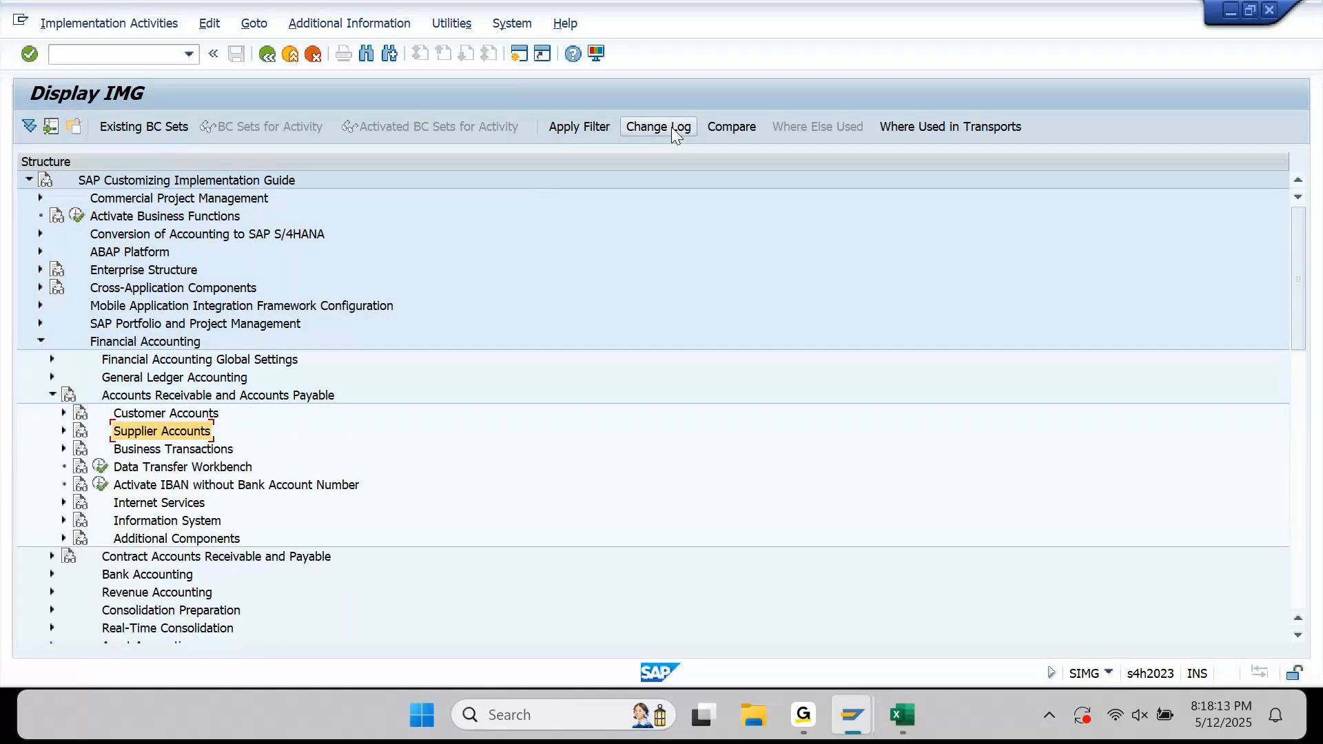
Expand Business Transactions under Accounts Receivable and Accounts Payable, and its Outgoing Payments node
key("Down")
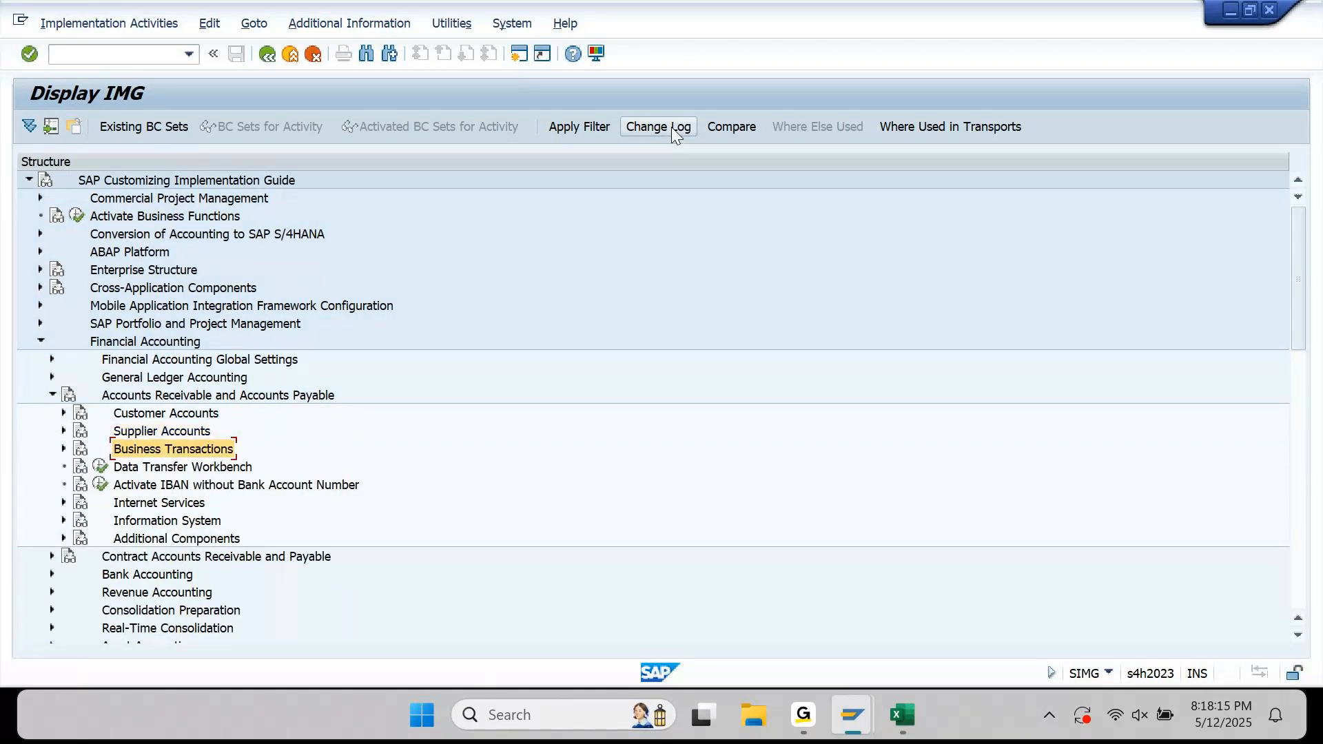
key("Right")
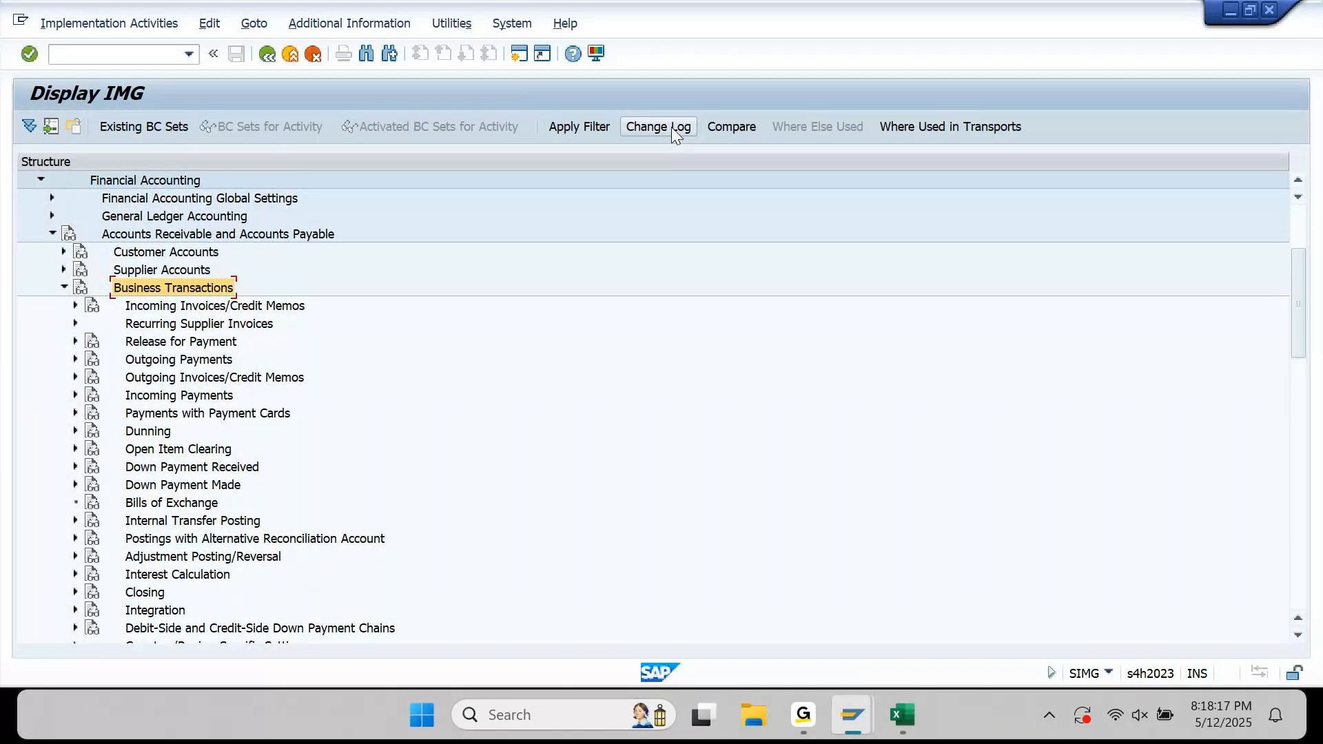
key("Down")
key("Down")
key("Down")
key("Down")
key("Down")
key("Down")
key("Down")
key("Down")
key("Down")
key("Down")
key("Down")
key("Down")
key("Down")
key("Down")
key("Down")
key("Down")
key("Down")
key("Down")
key("Down")
key("Down")
key("Up")
key("Up")
key("Up")
key("Up")
key("Up")
key("Up")
key("Up")
key("Up")
key("Up")
key("Up")
key("Up")
key("Up")
key("Up")
key("Up")
key("Up")
key("Up")
key("Up")
key("Up")
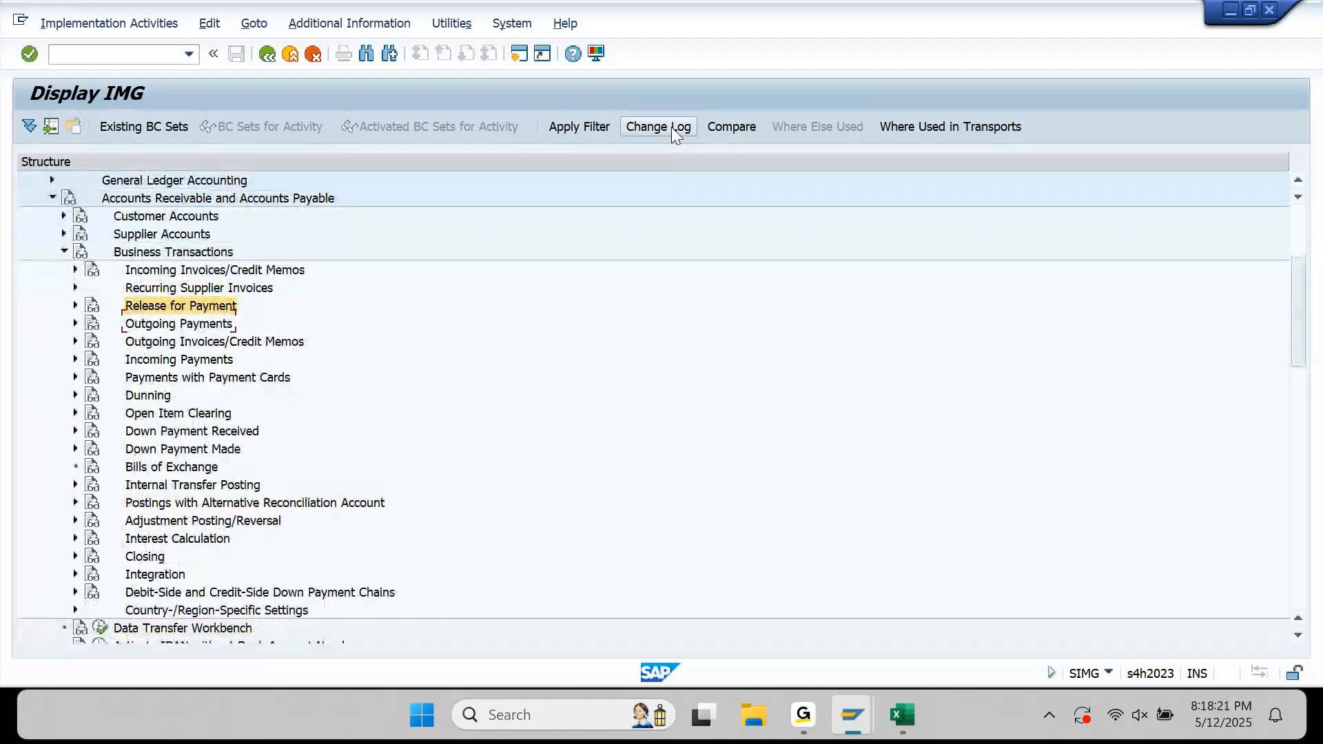
key("Up")
key("Up")
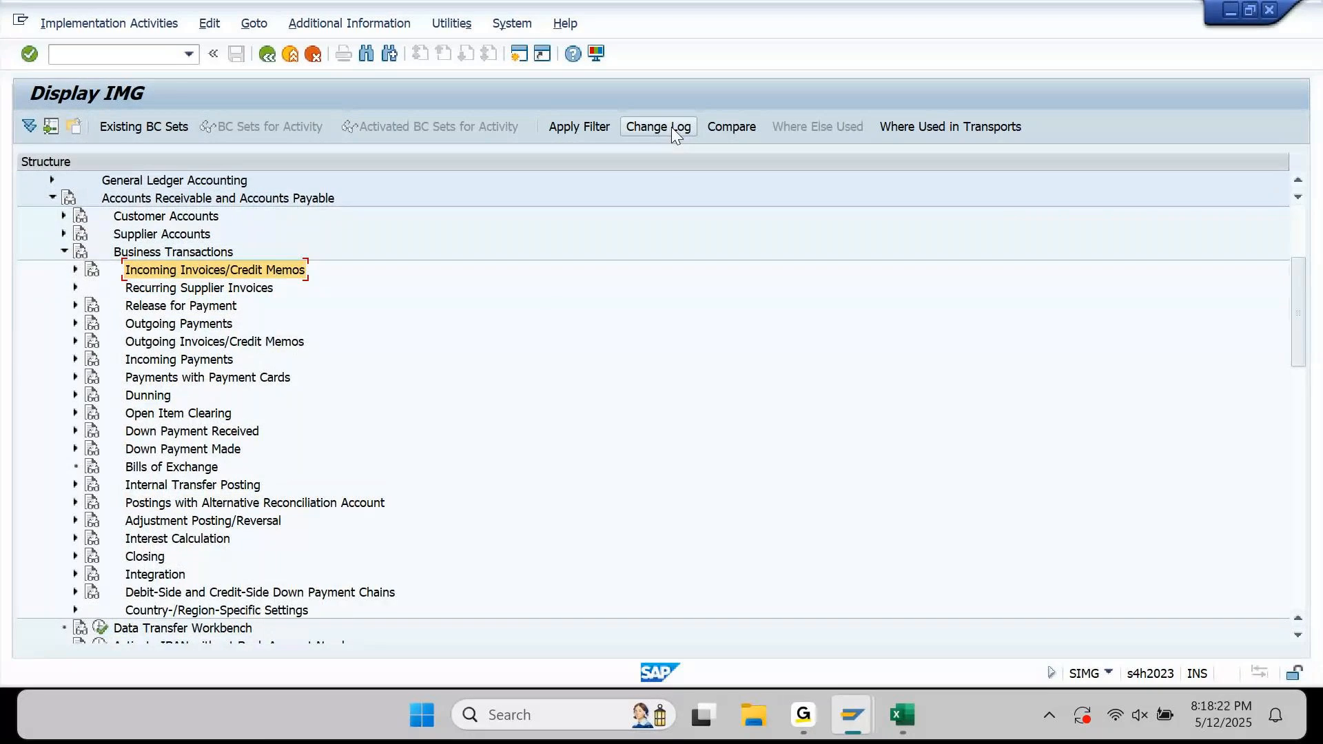
key("Down")
key("Down")
key("Down")
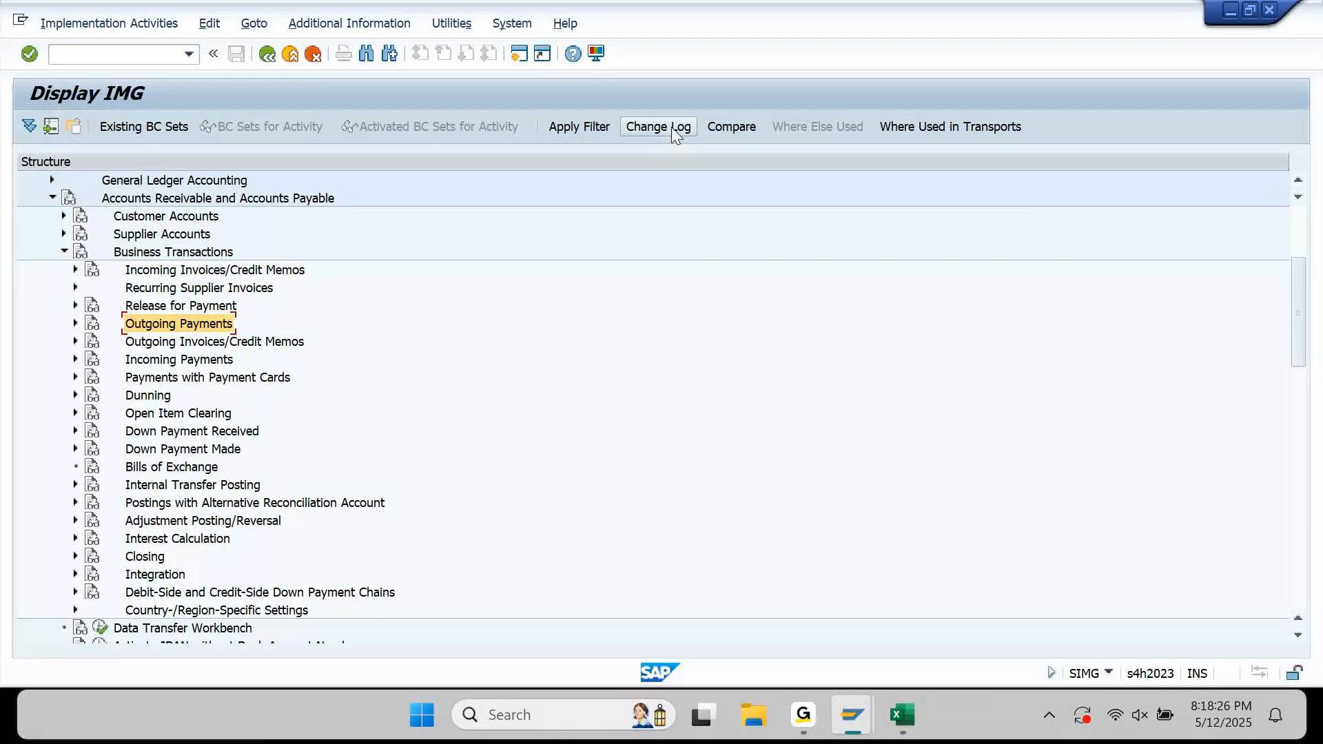
key("Right")
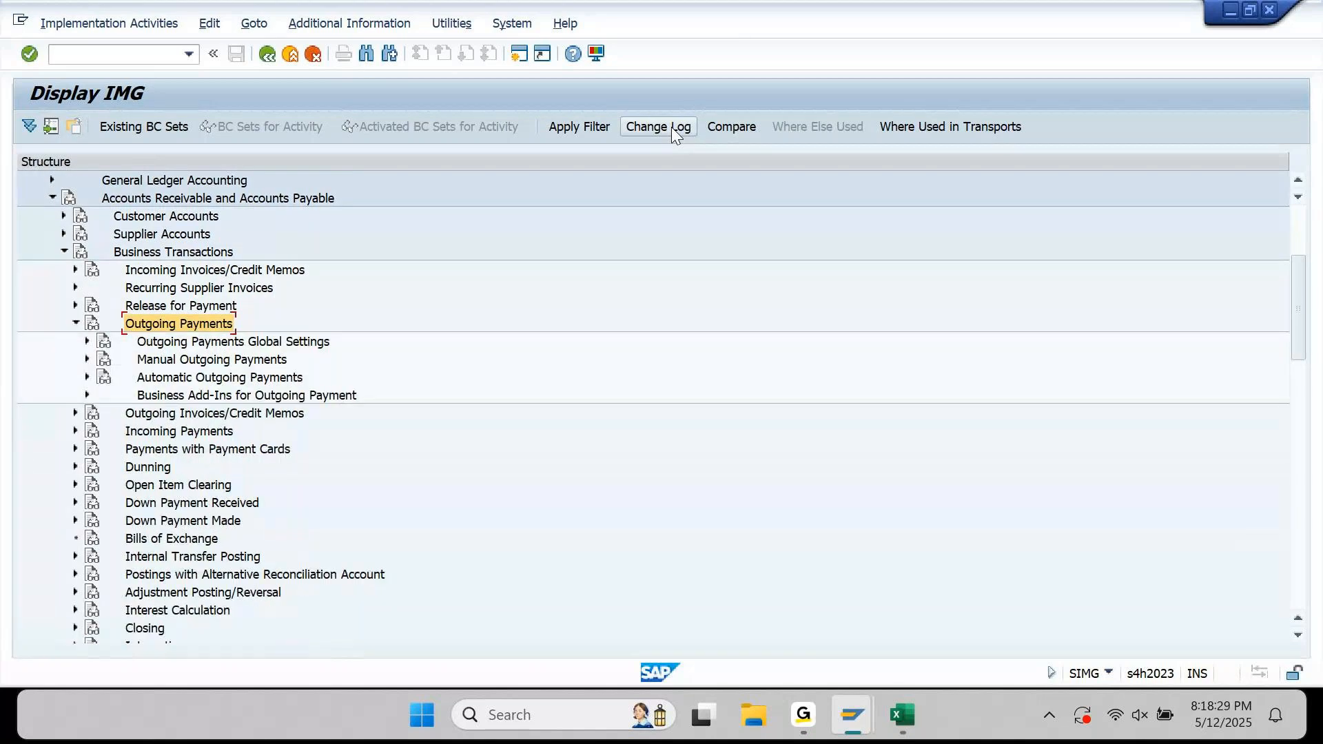
Expand Automatic Outgoing Payments and its Payment Method/Bank Selection for Payment Program node
key("Down")
key("Down")
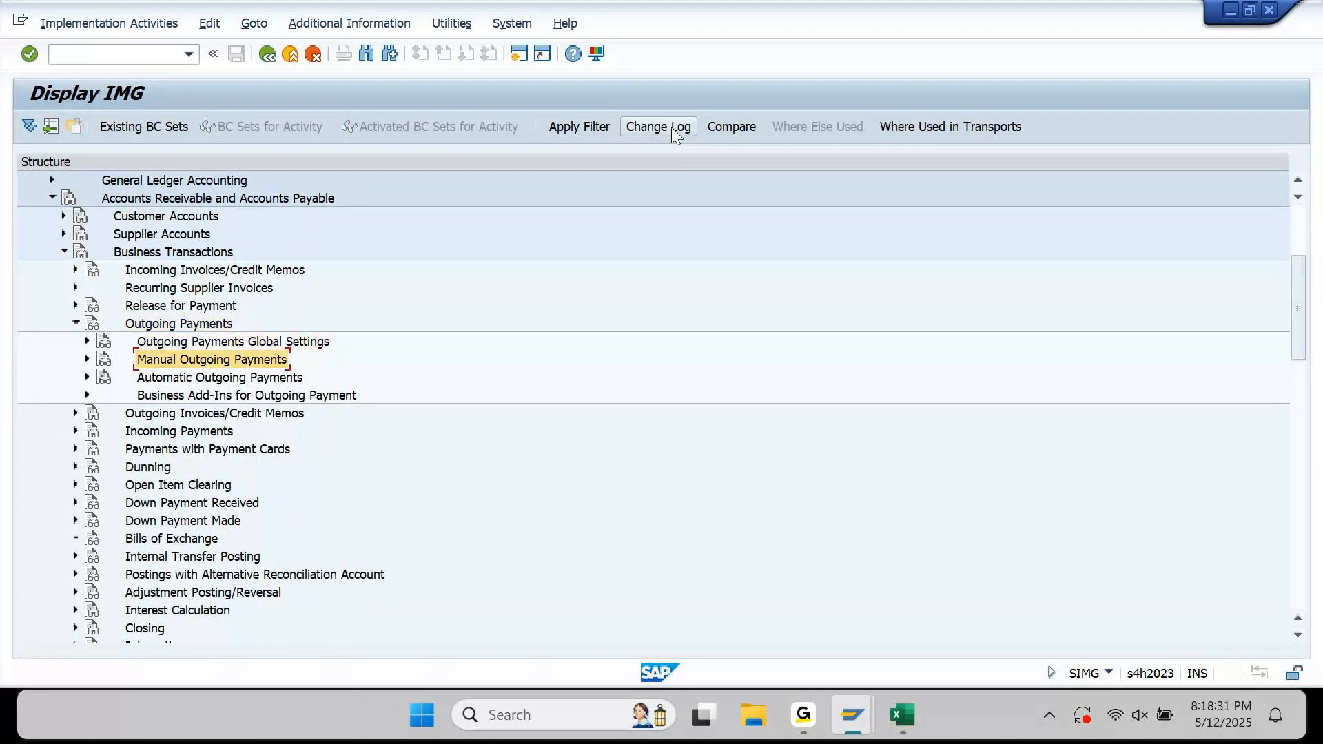
key("Down")
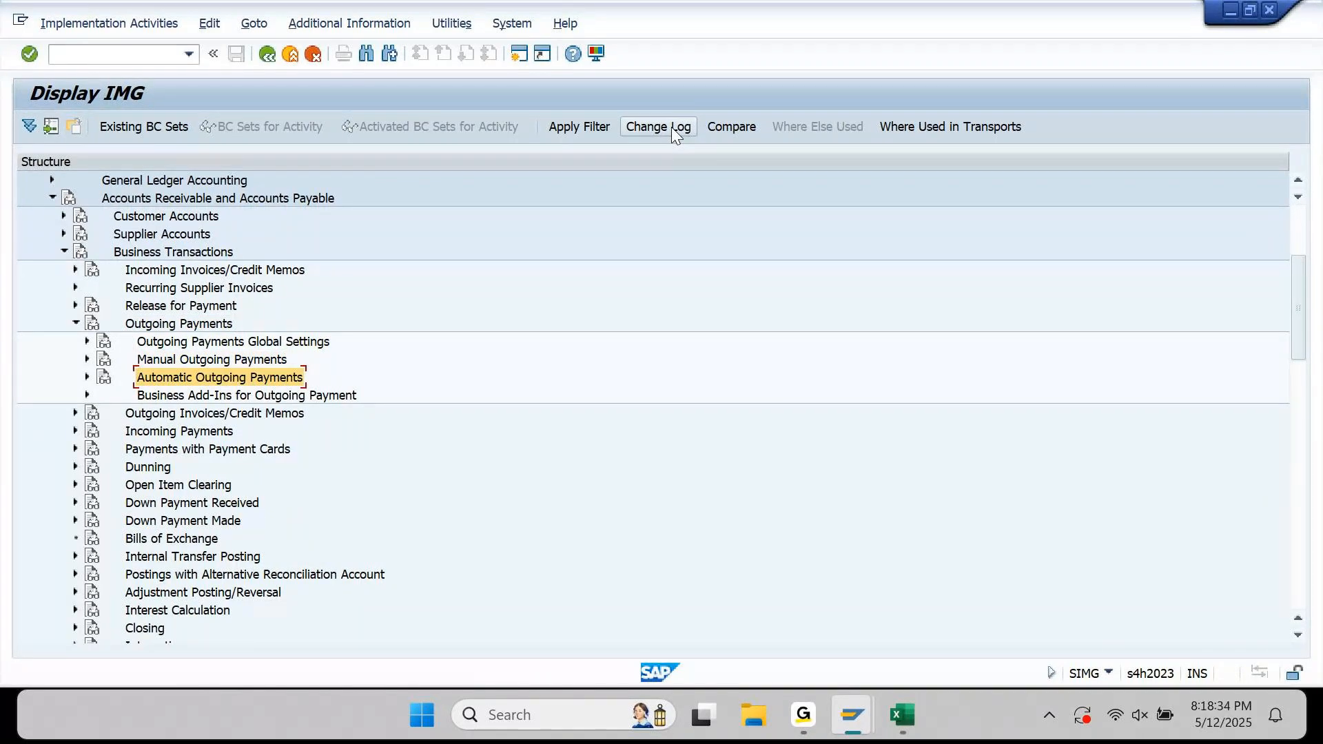
key("Right")
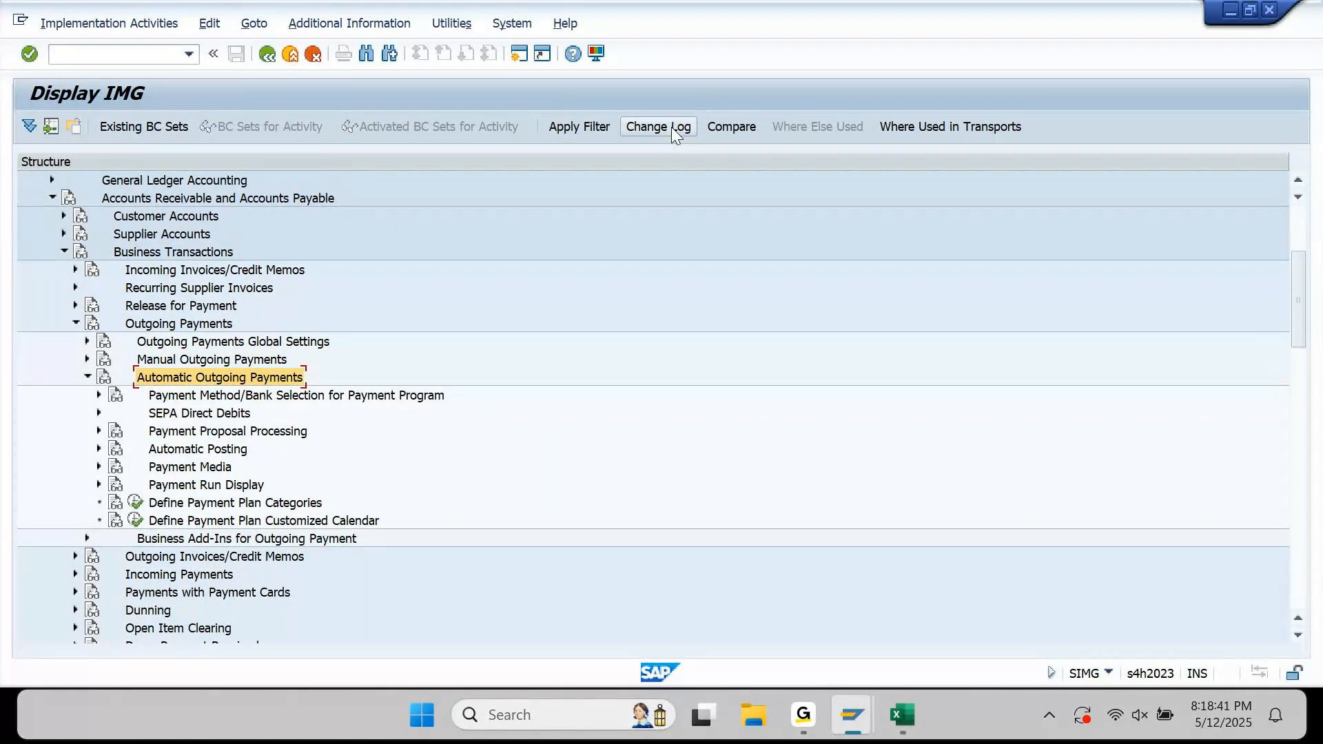
key("Down")
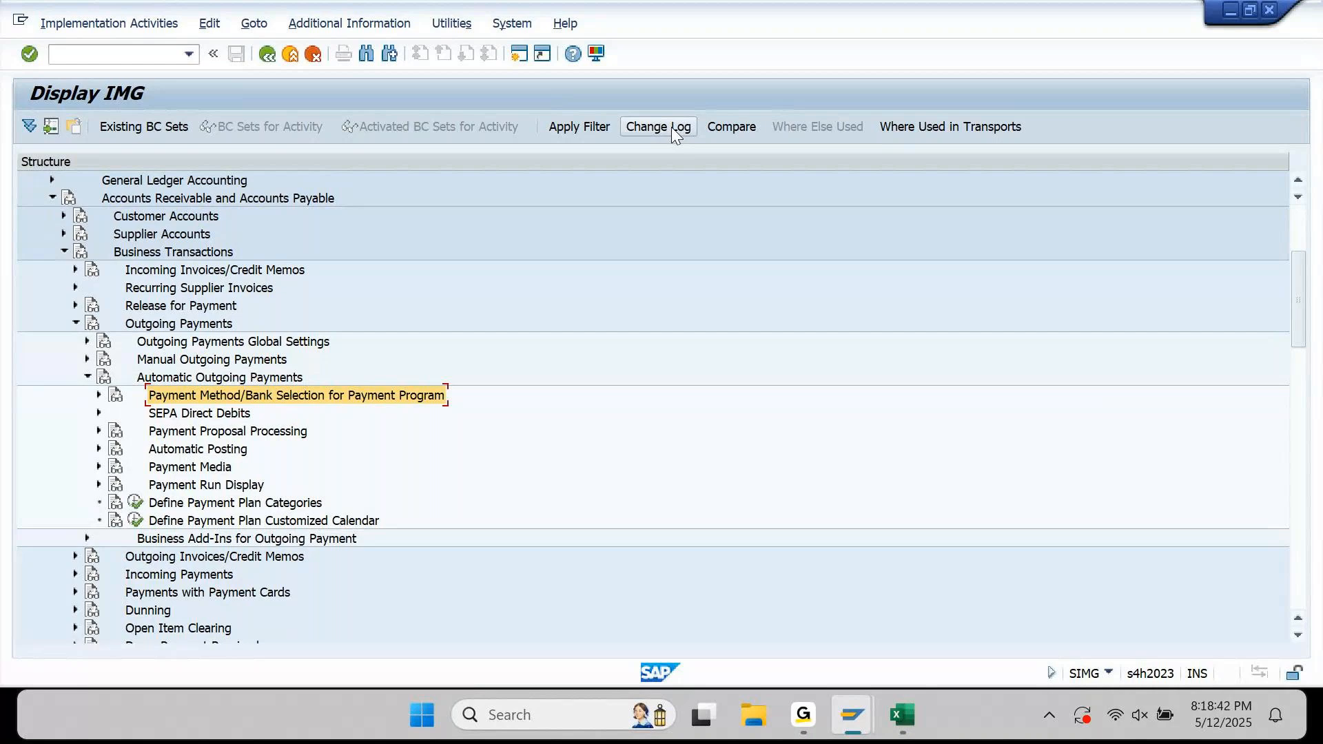
key("Right")
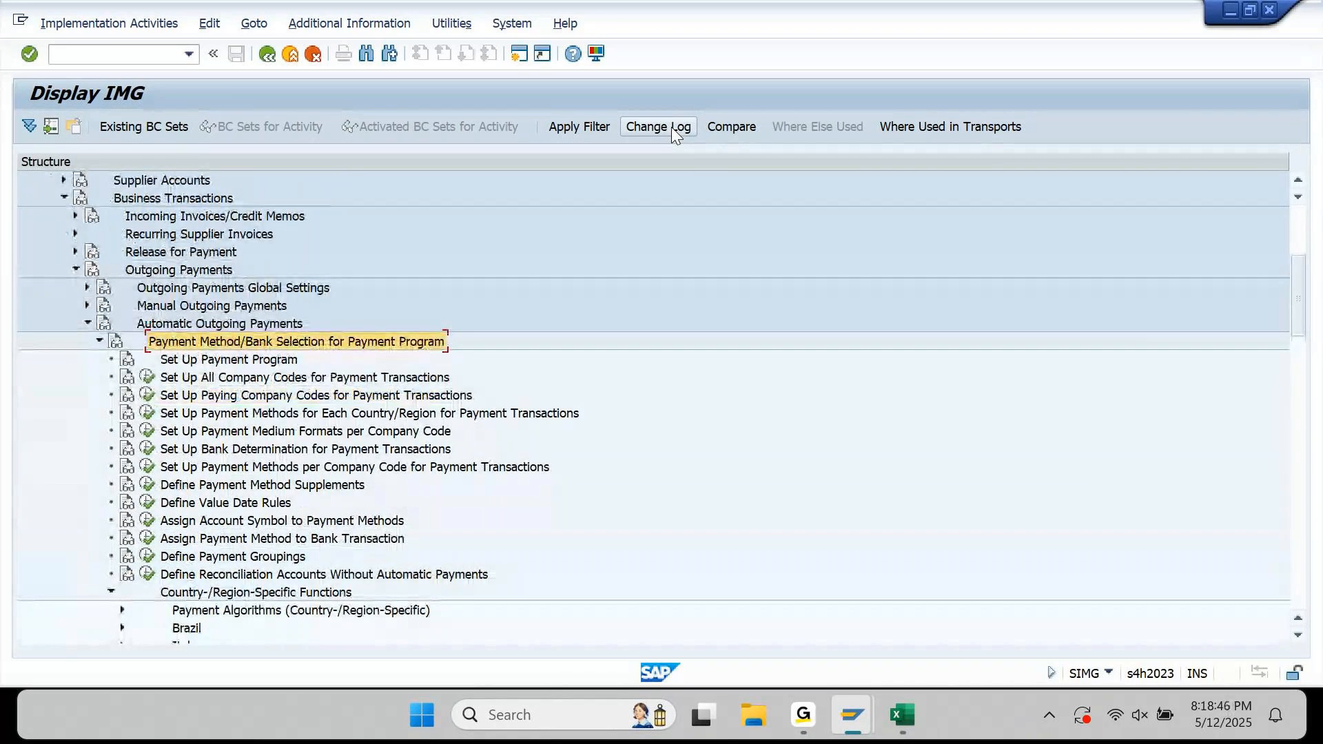
Execute the Define Payment Method Supplements activity in the implementation guide
key("Down")
key("Down")
key("Down")
key("Down")
key("Down")
key("Down")
key("Down")
key("Down")
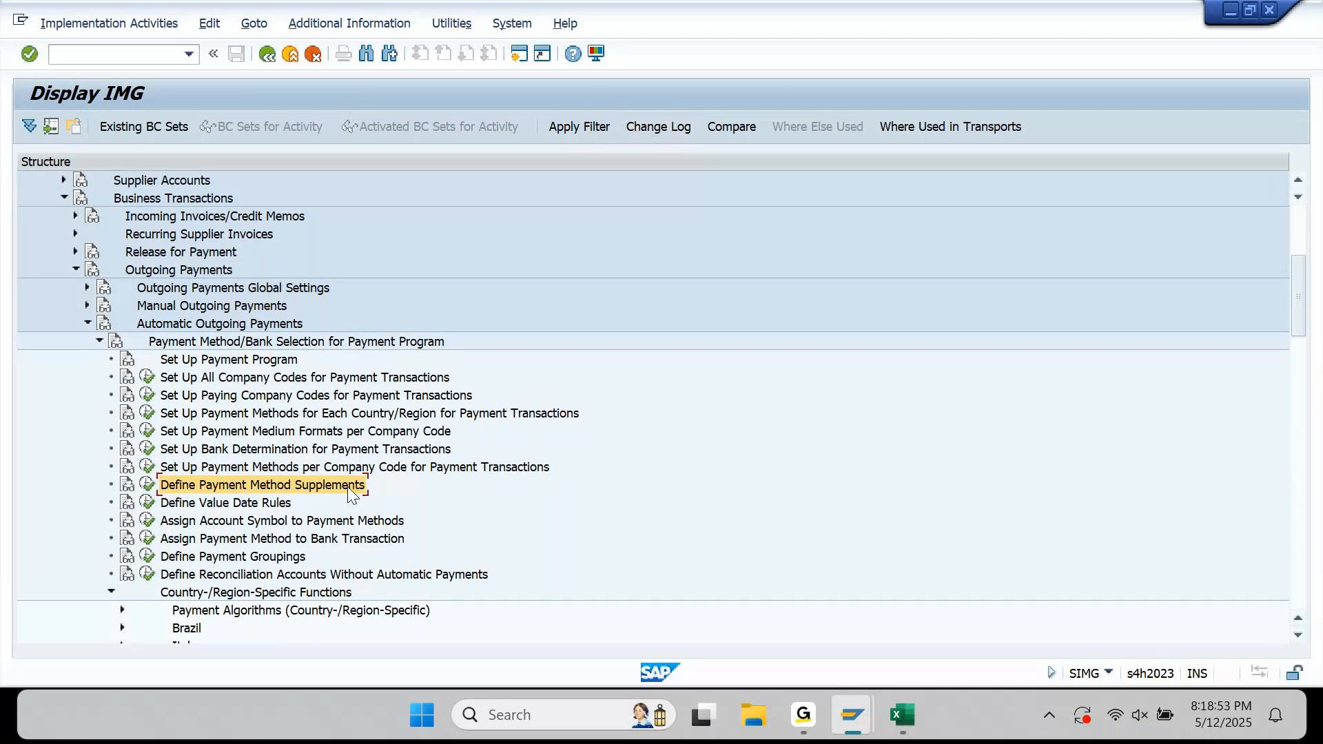
left_click(148, 487)
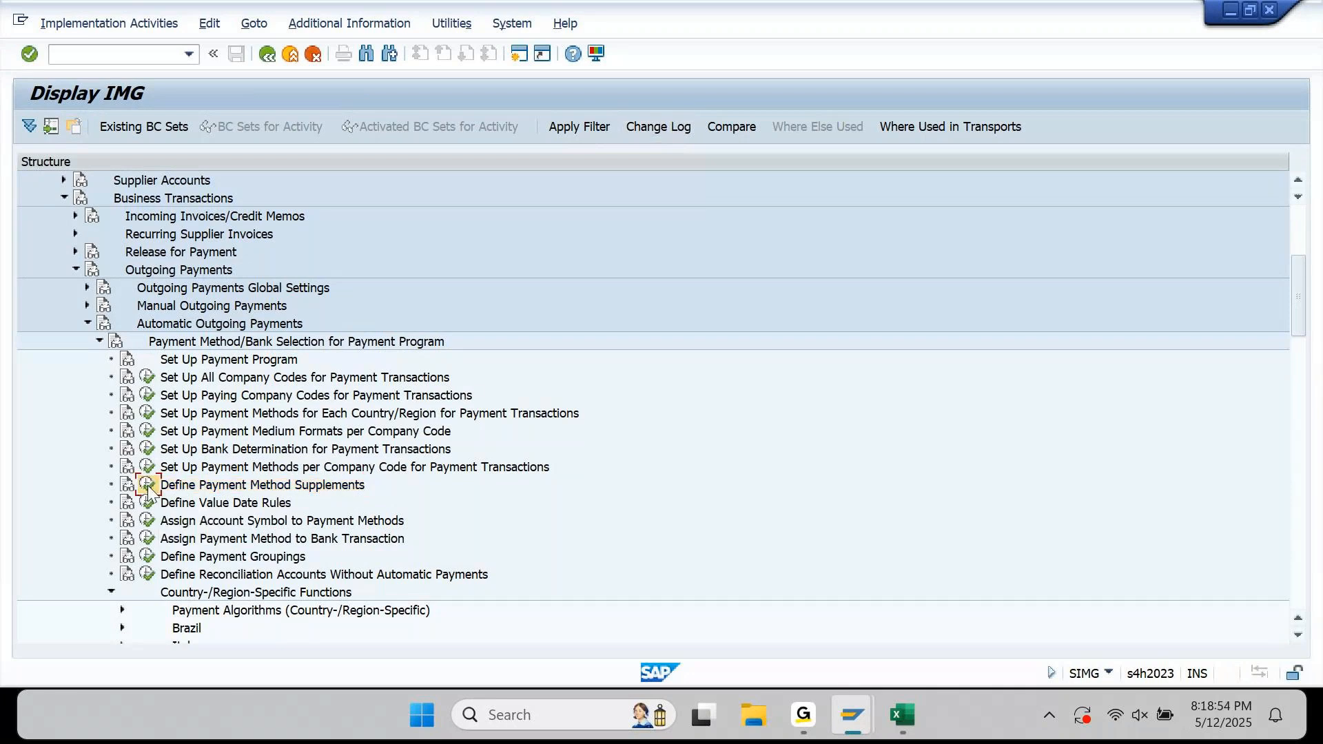
left_click(148, 486)
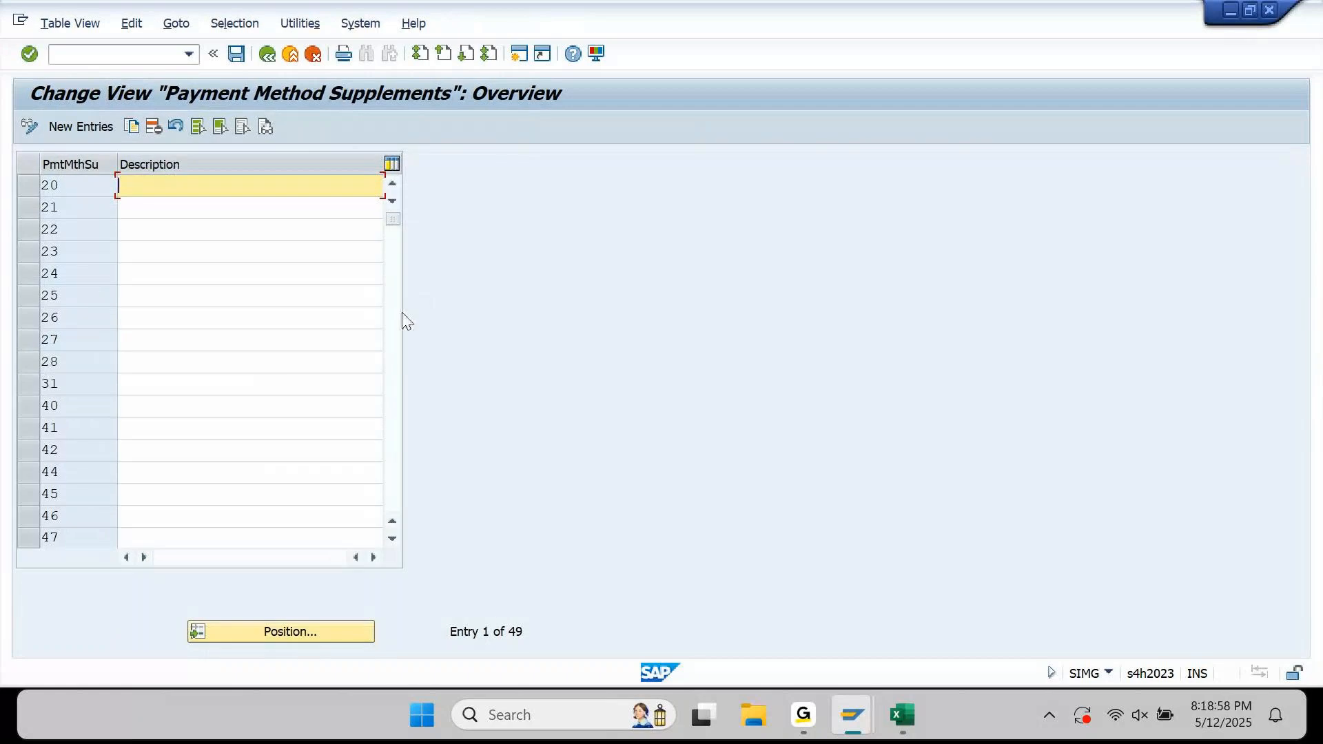
Look through the list of defined payment method supplements from start to end
left_click(395, 312)
left_click(397, 460)
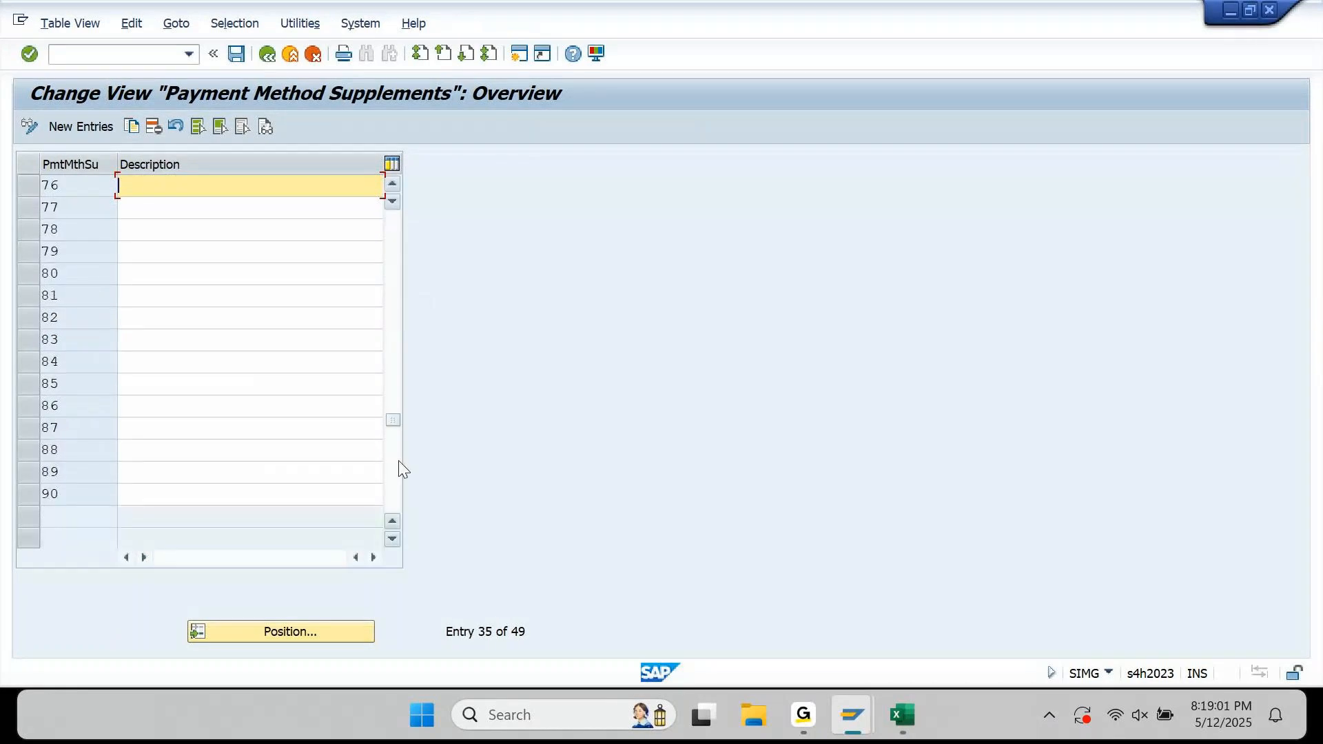
left_click(391, 361)
left_click(388, 250)
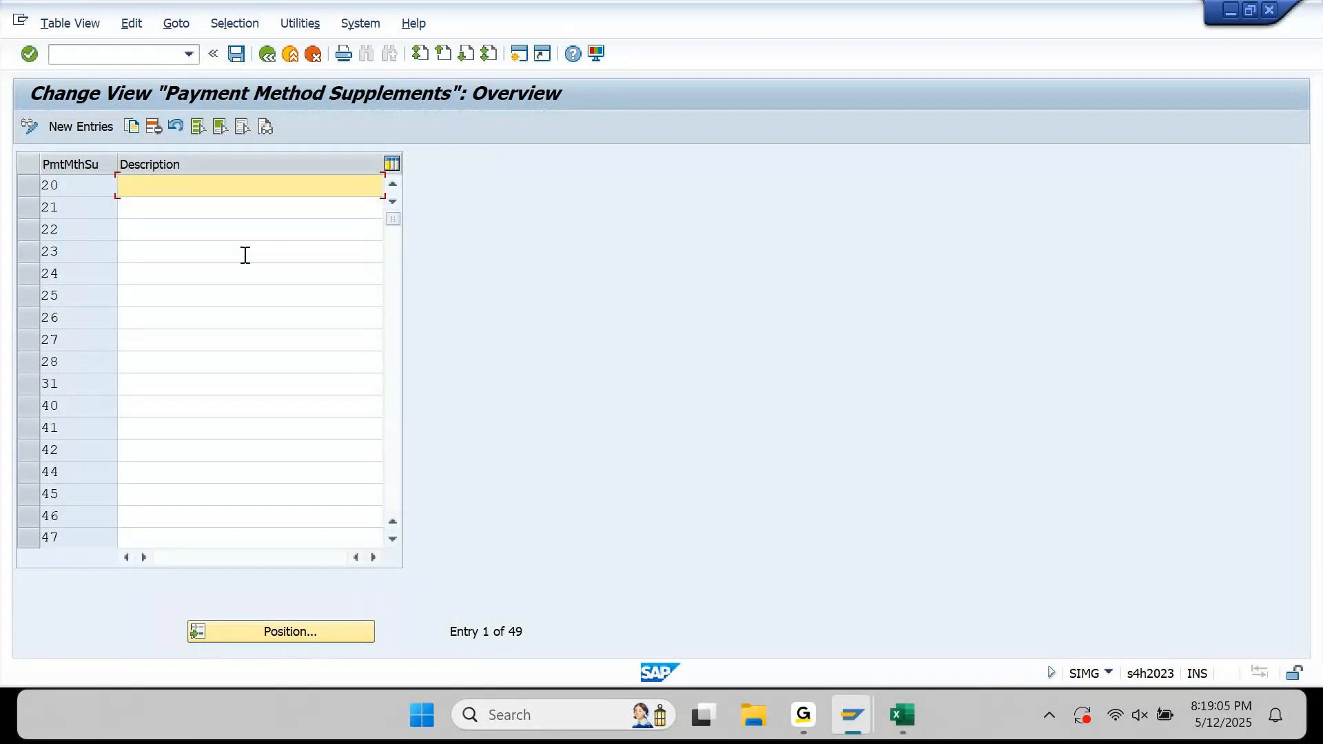
Start new supplement entries, read the field help for Payment method supplement, and return to the implementation guide without adding an entry
left_click(89, 135)
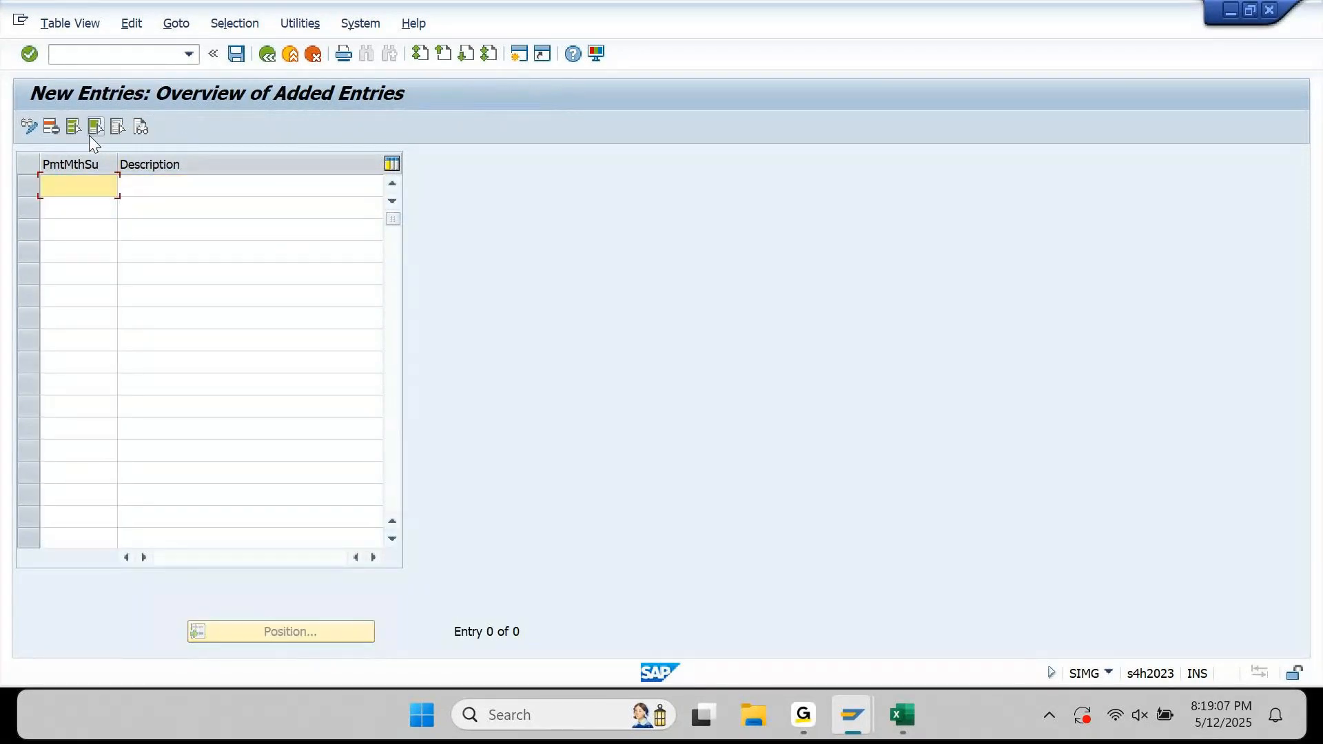
key("F1")
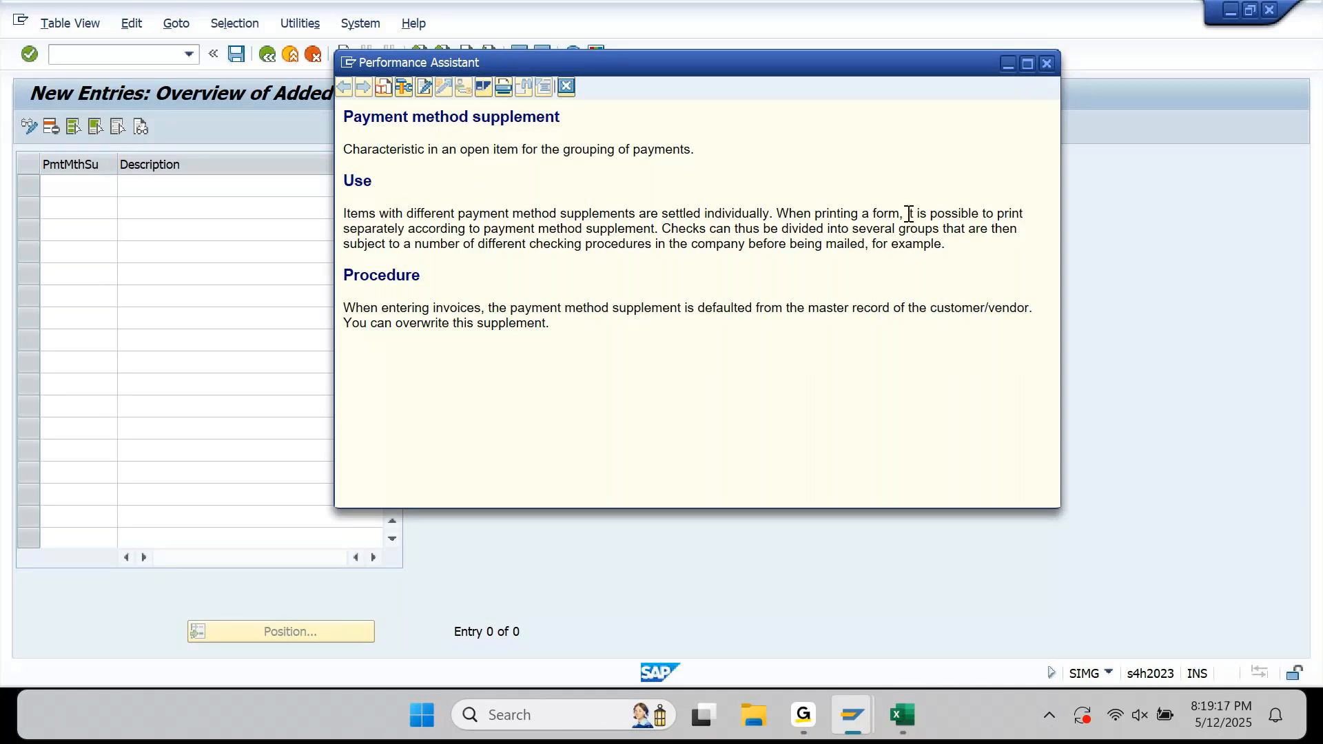
left_click_drag(908, 213, 987, 228)
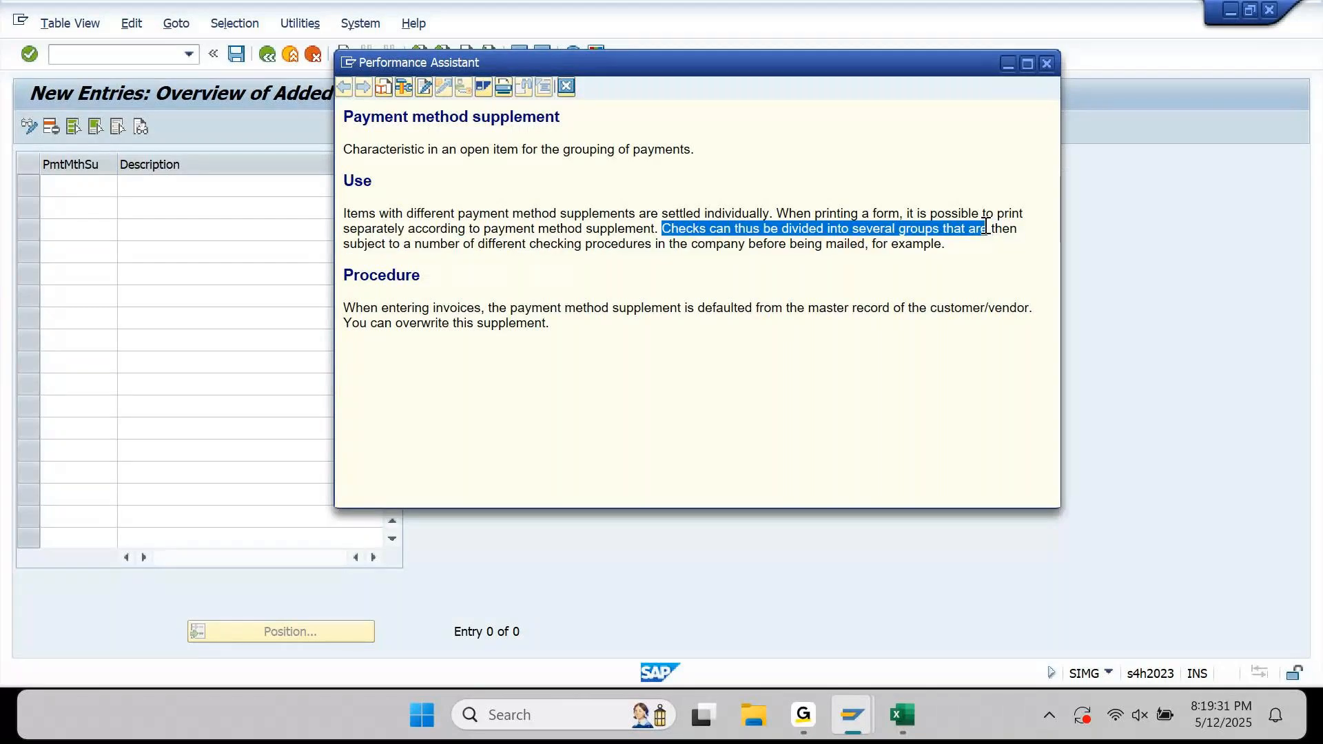
left_click_drag(986, 224, 984, 225)
left_click(491, 242)
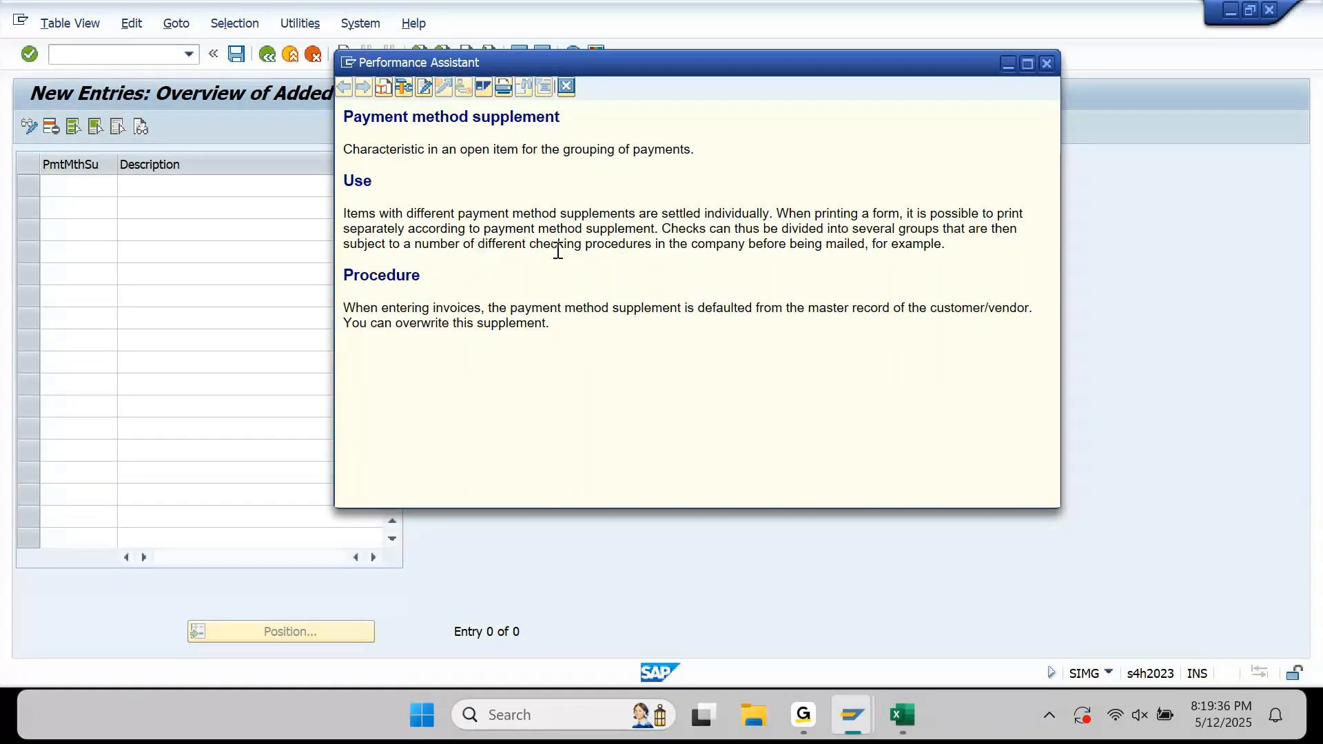
left_click_drag(684, 248, 844, 246)
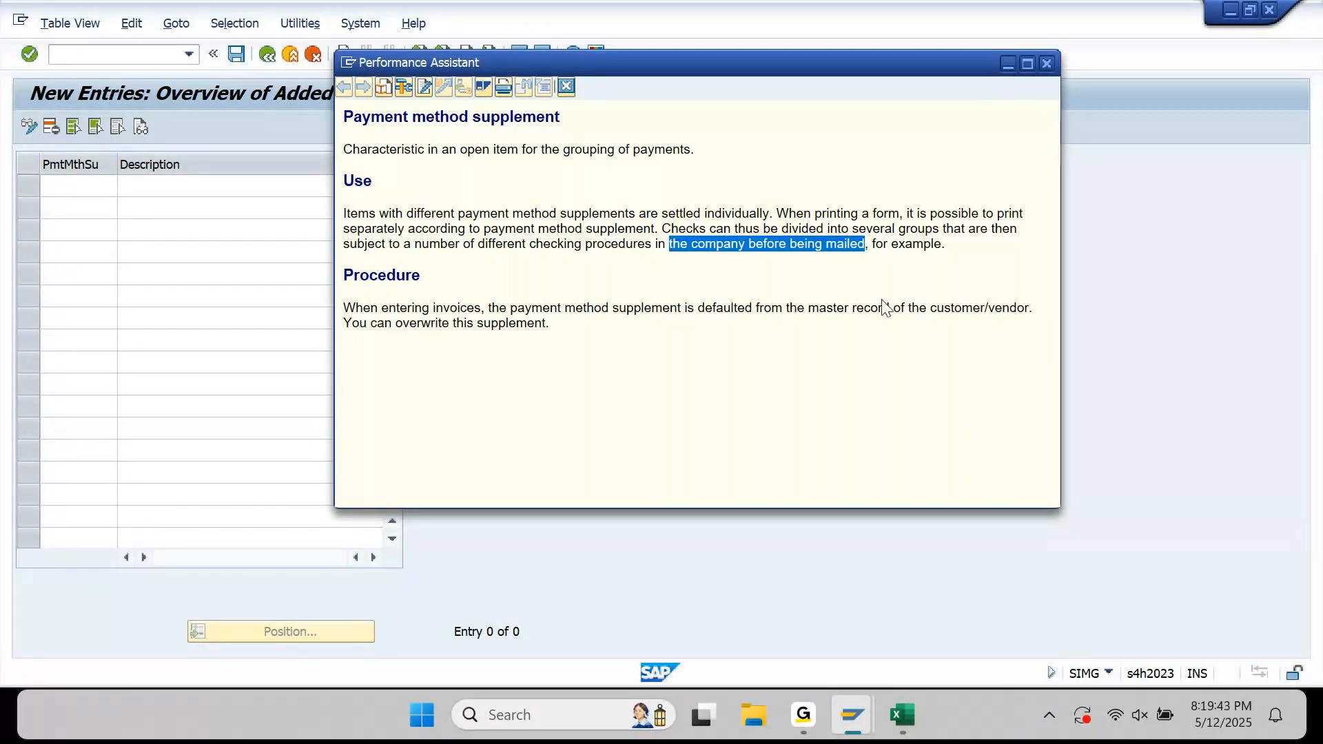
left_click(906, 304)
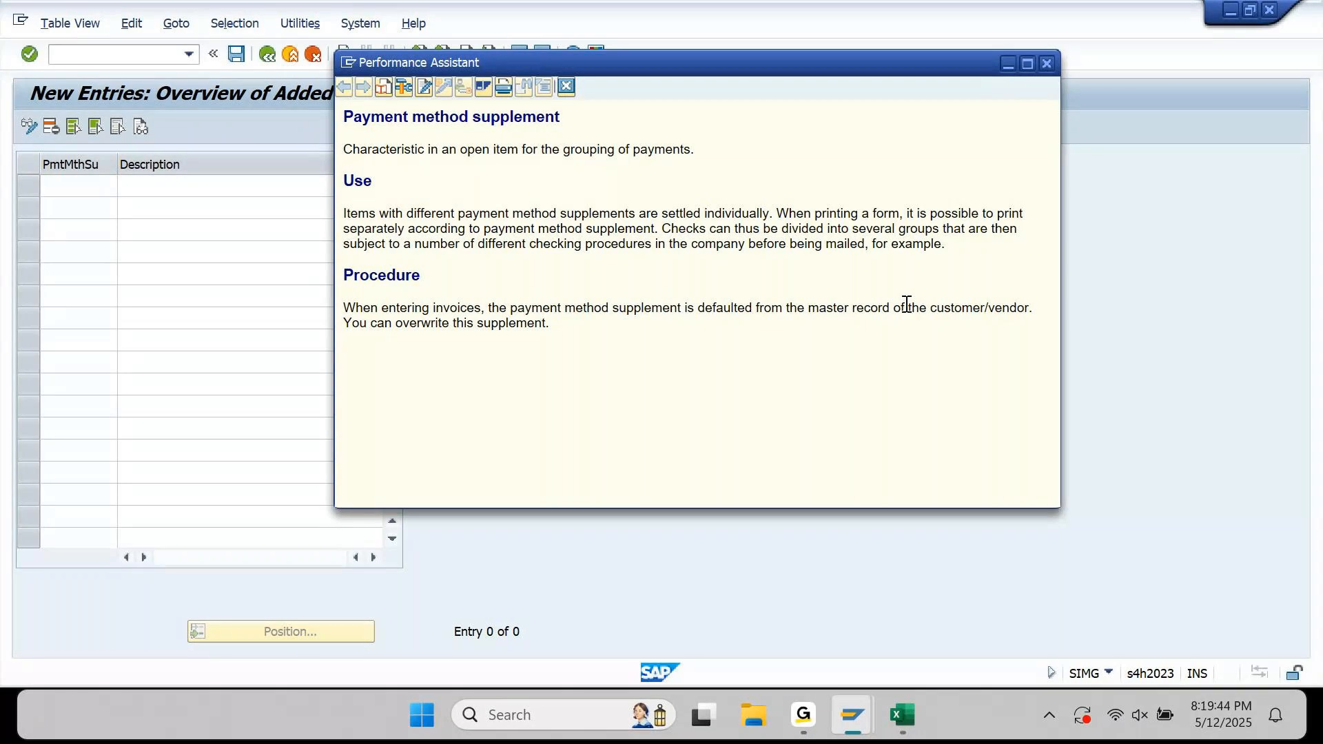
left_click(568, 89)
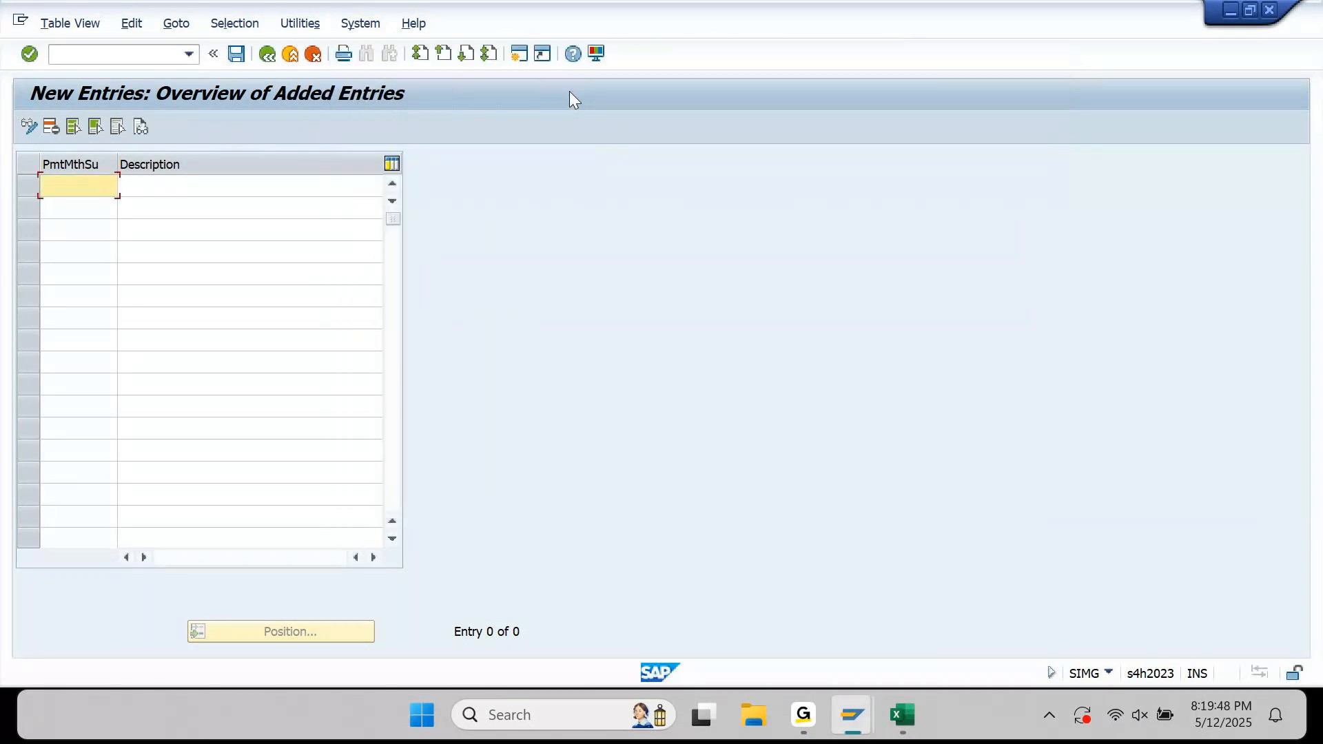
left_click(267, 53)
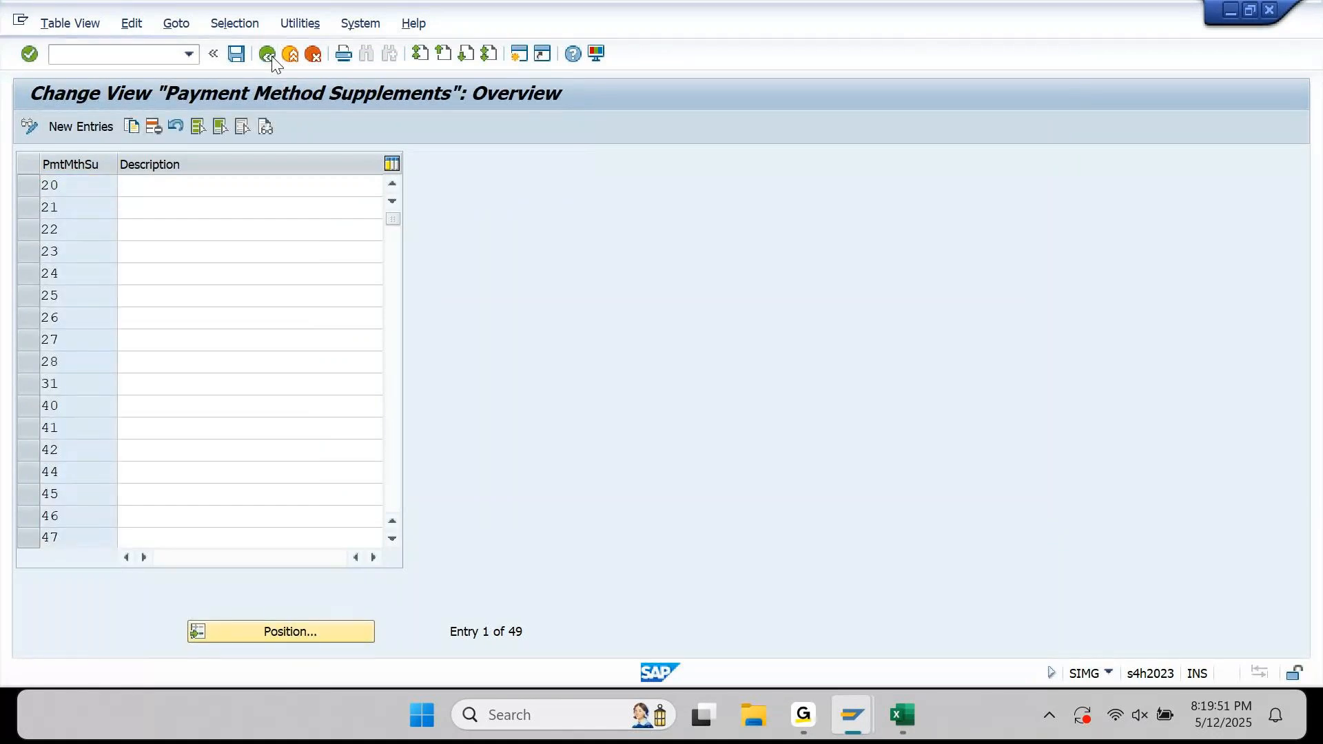
left_click(267, 54)
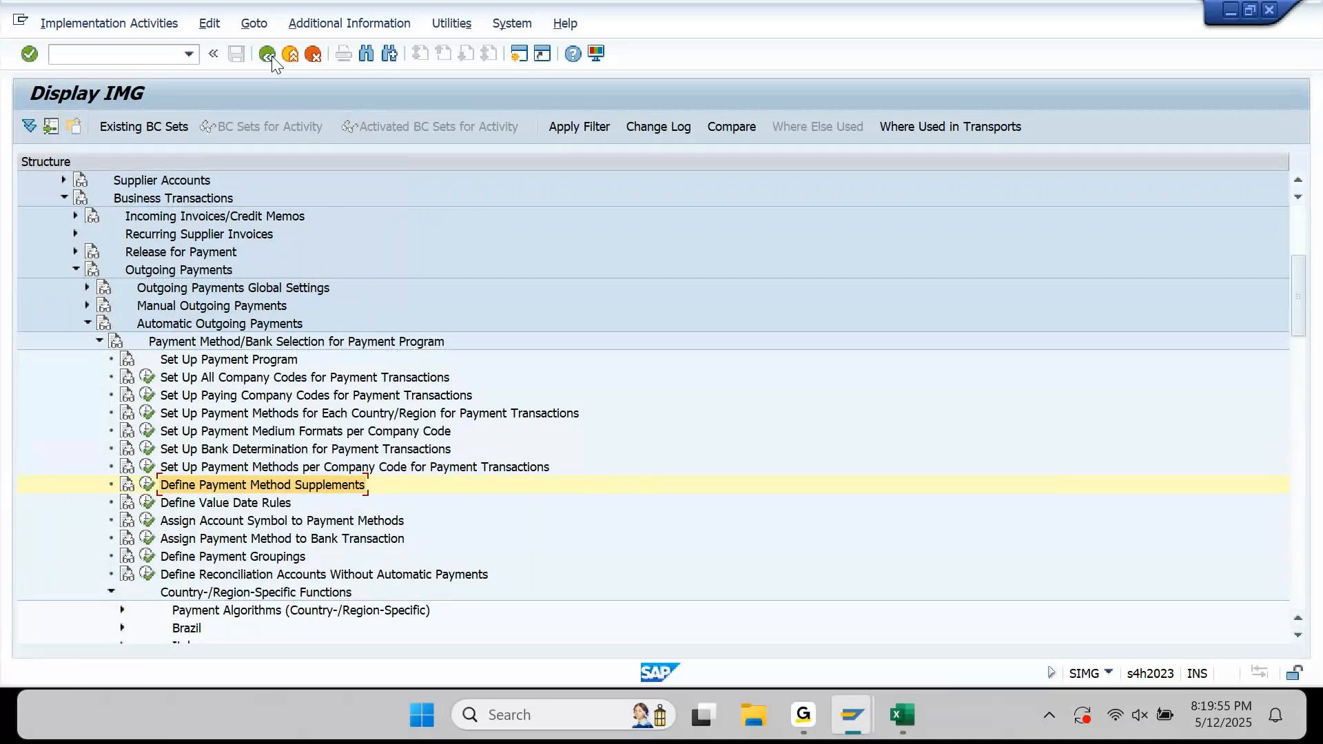
Switch to the Company Codes details for AP90, disable Pyt Meth Suppl., and save the change
mouse_move(853, 708)
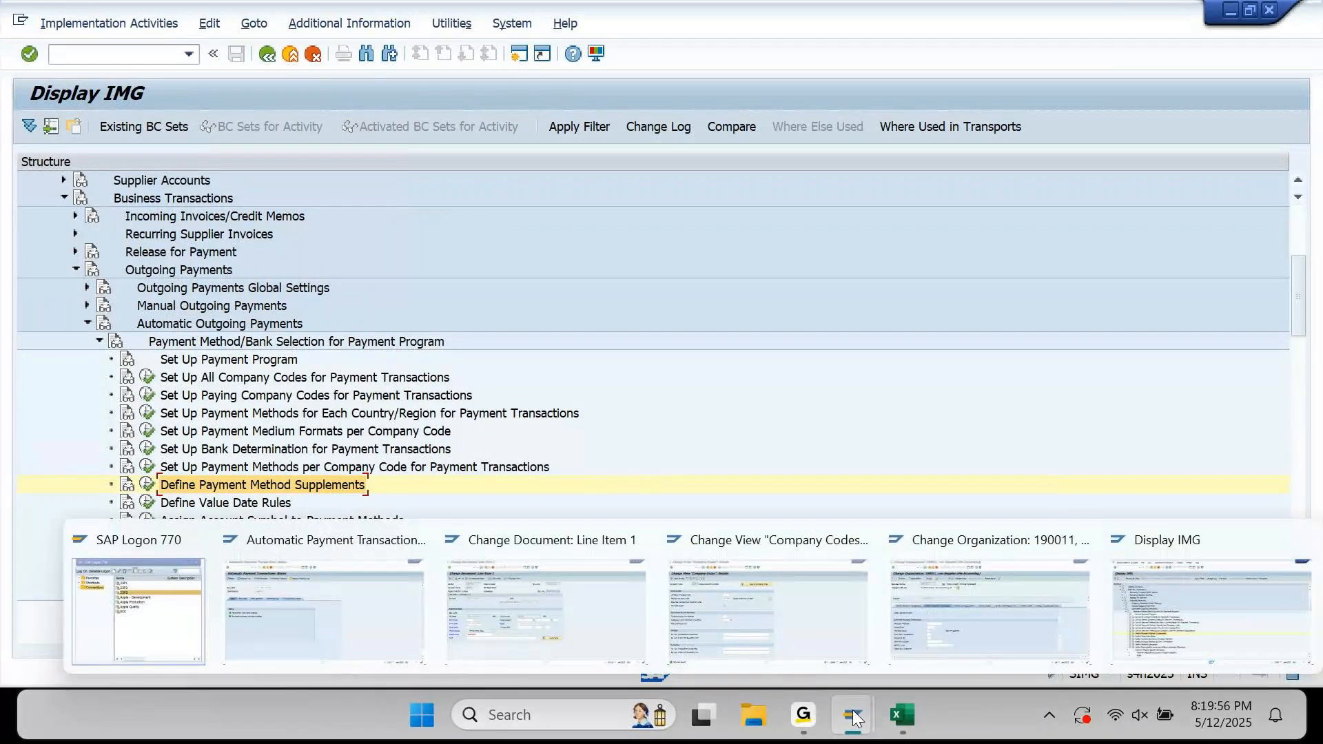
left_click(768, 606)
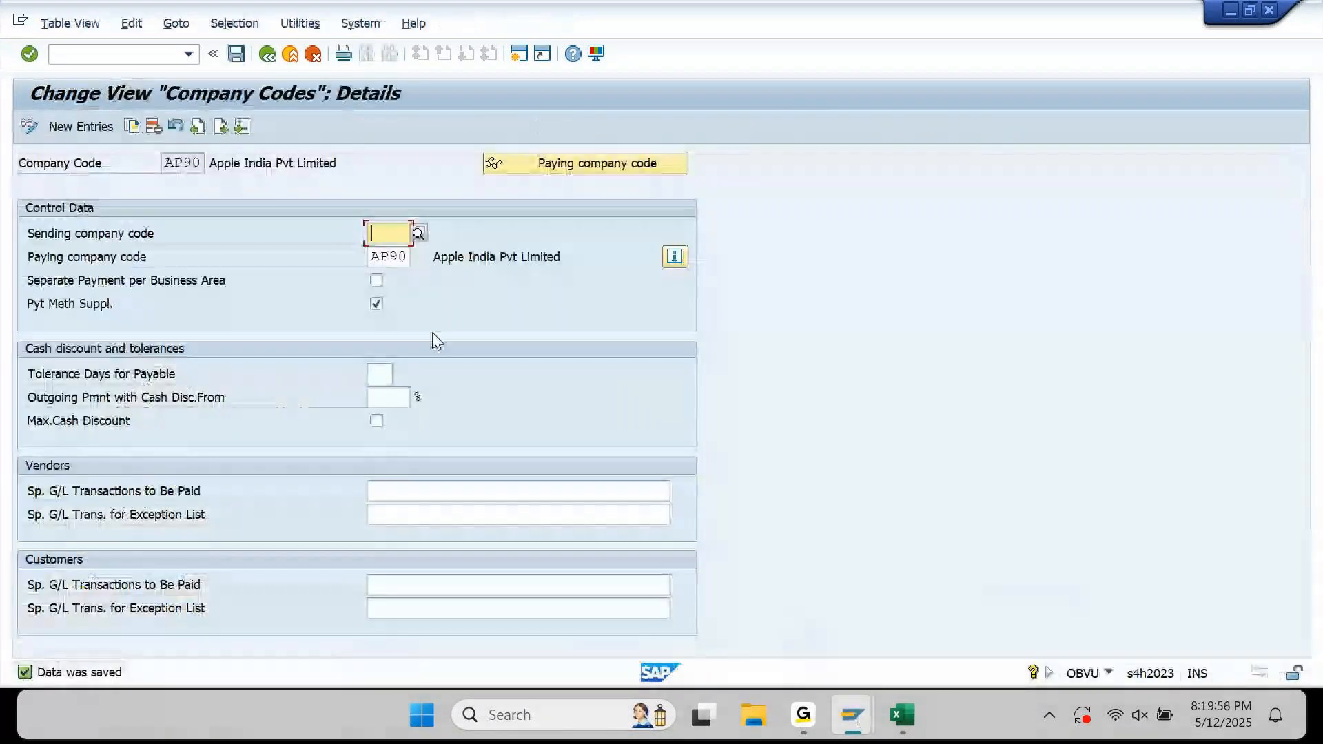
left_click(382, 306)
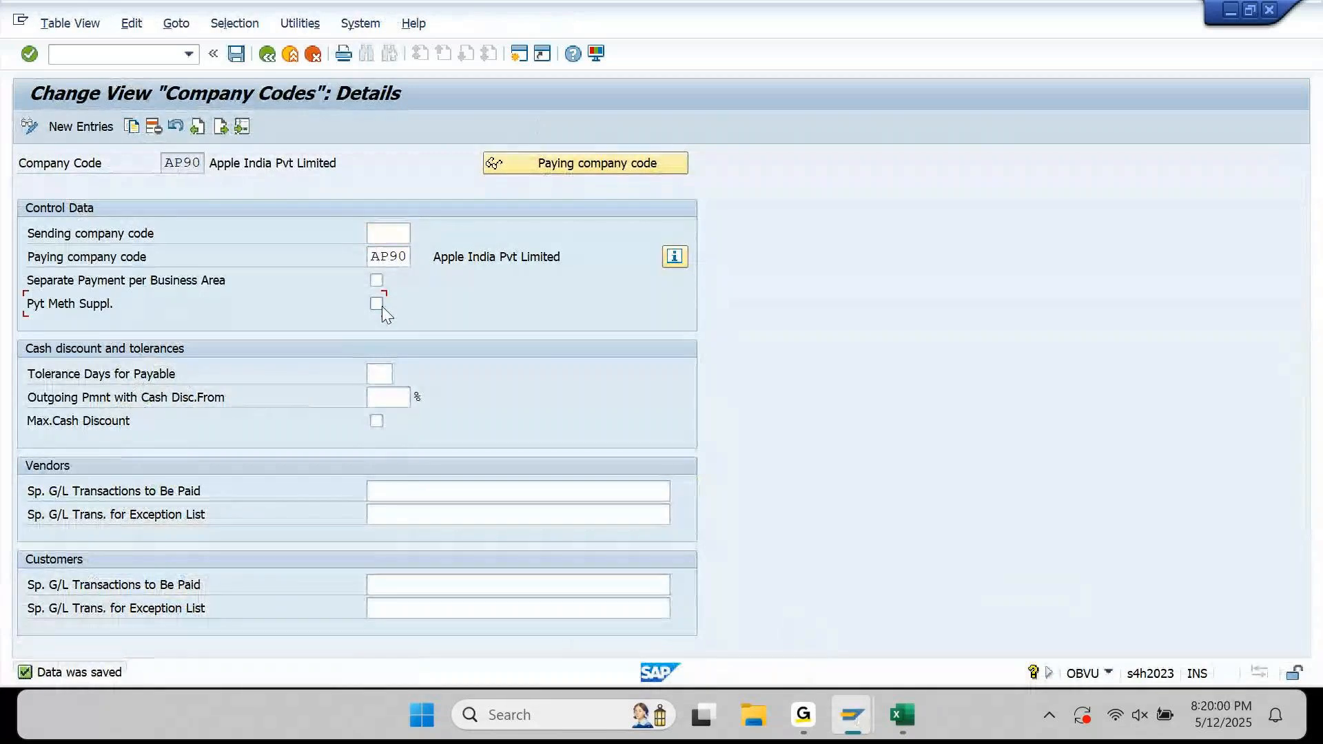
left_click(237, 55)
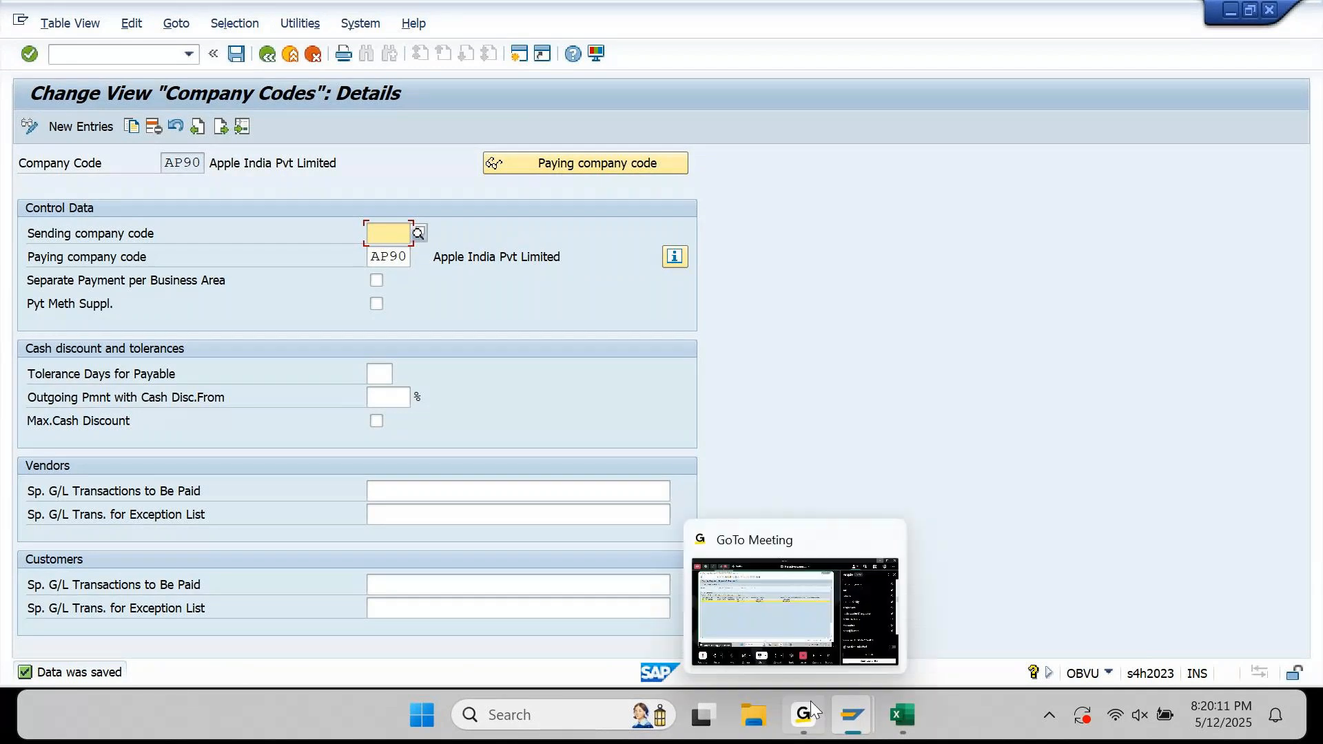
Return to the implementation guide, execute the Define Payment Groupings activity, and select grouping key A1
mouse_move(852, 715)
left_click(1168, 615)
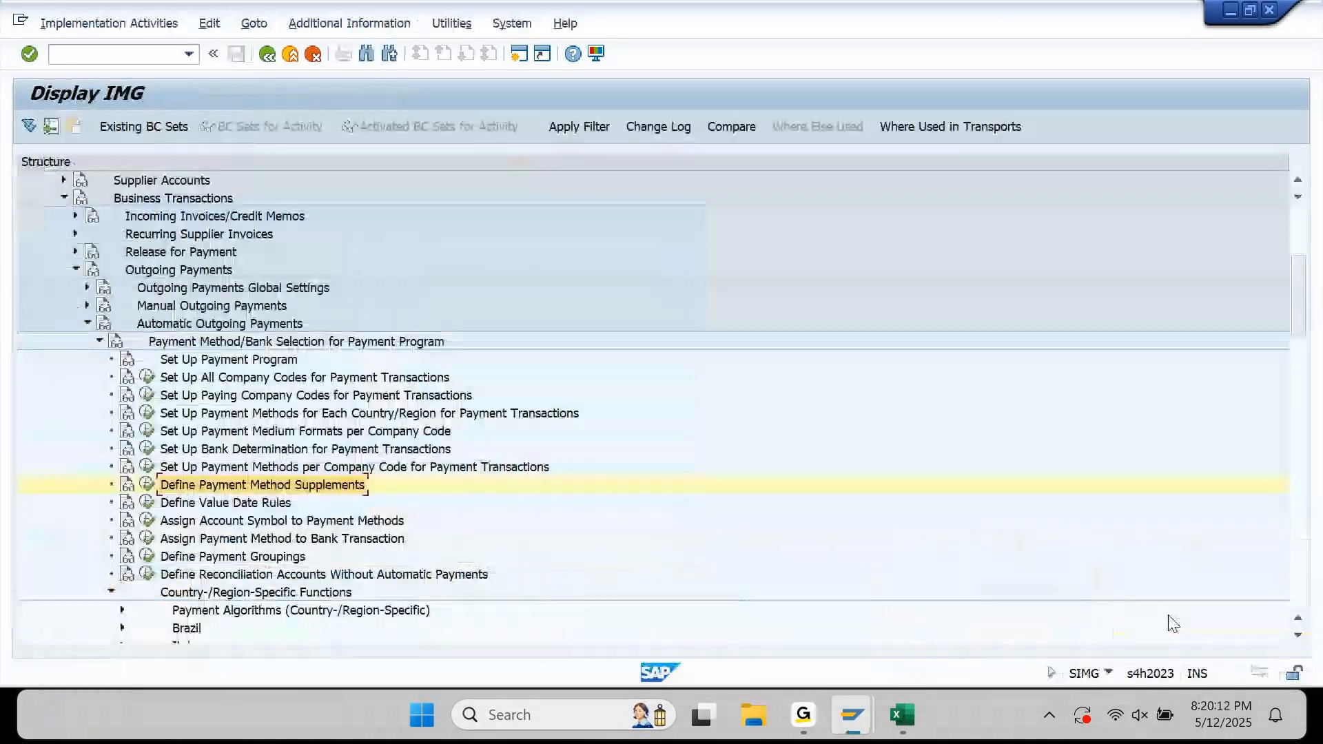
left_click(298, 412)
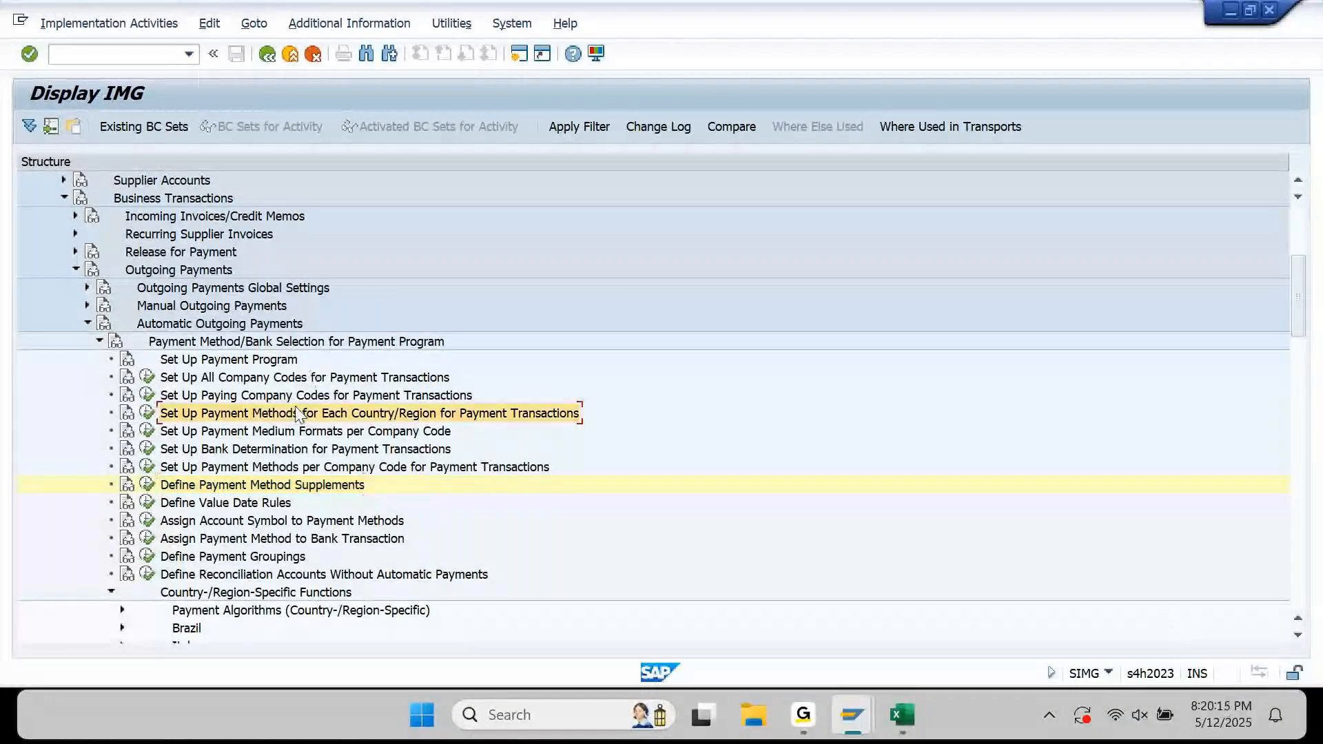
key("Down")
key("Down")
key("Down")
key("Down")
key("Down")
key("Down")
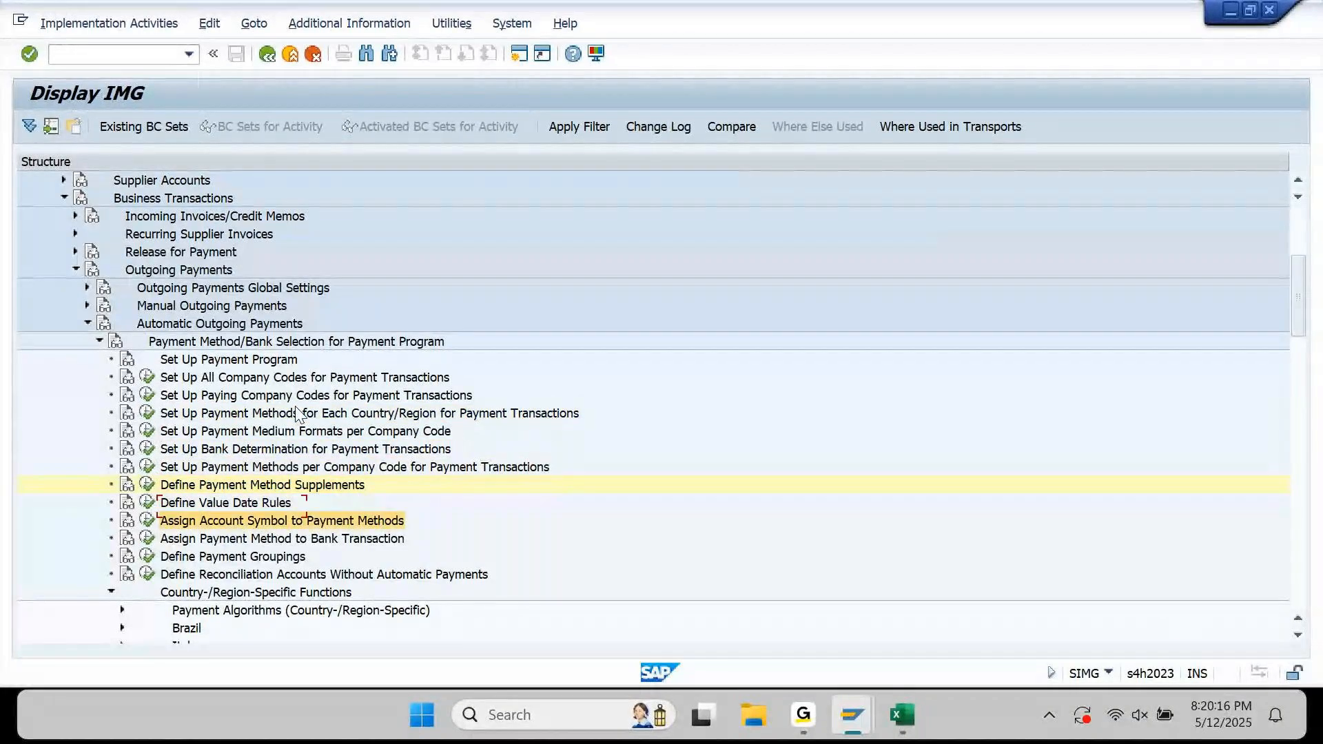
key("Down")
key("Down")
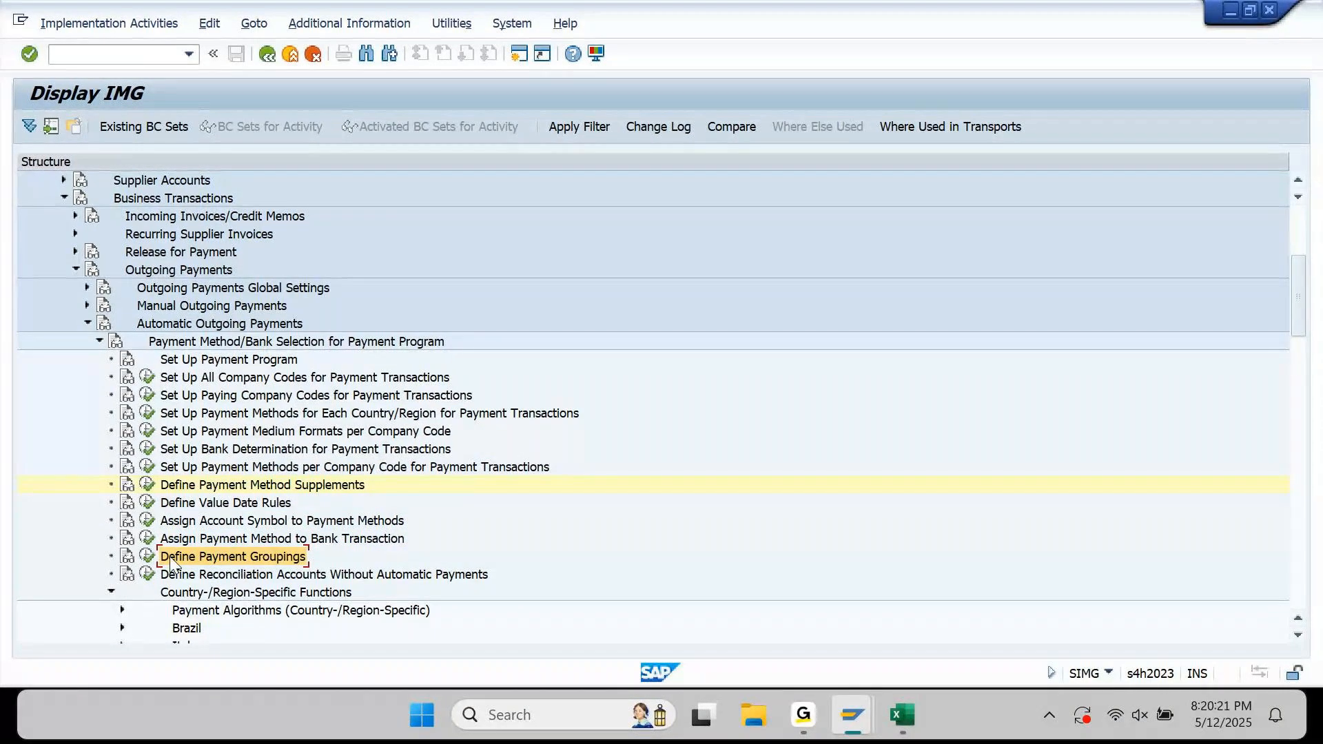
left_click(148, 556)
key("Return")
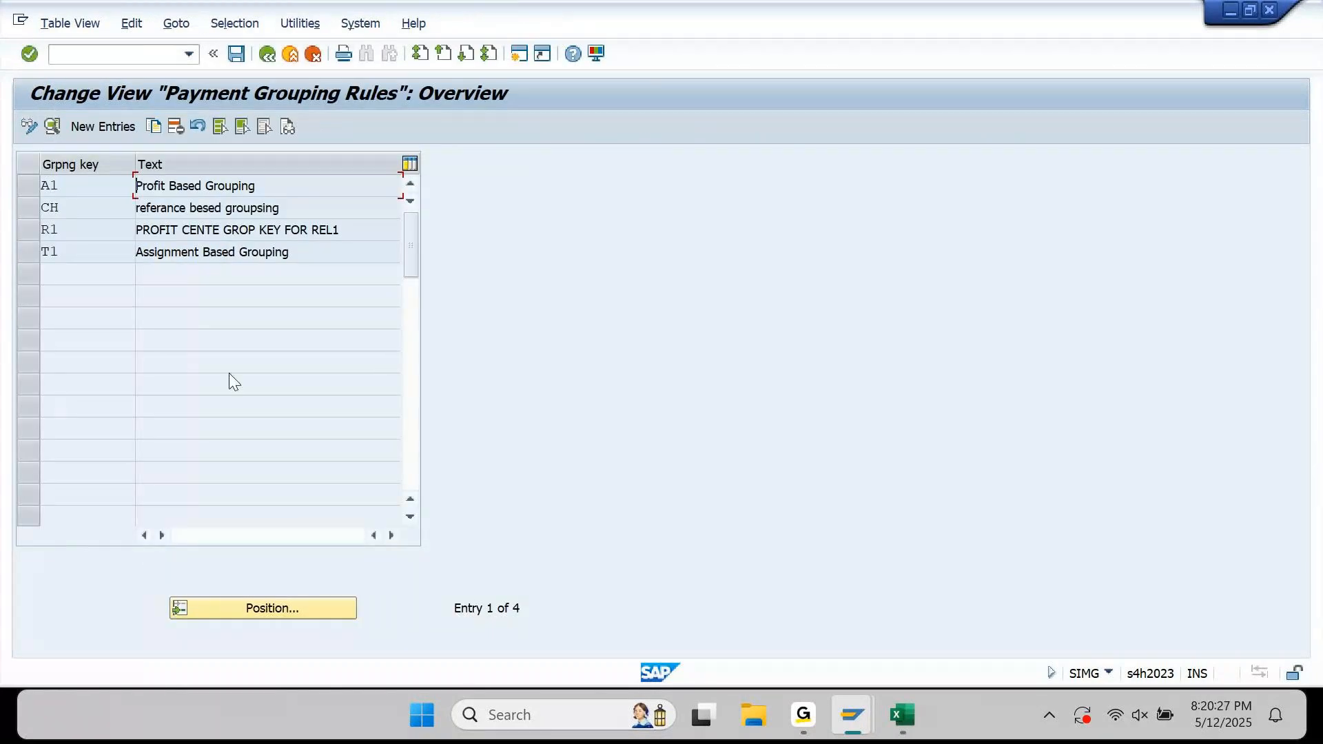
left_click(114, 194)
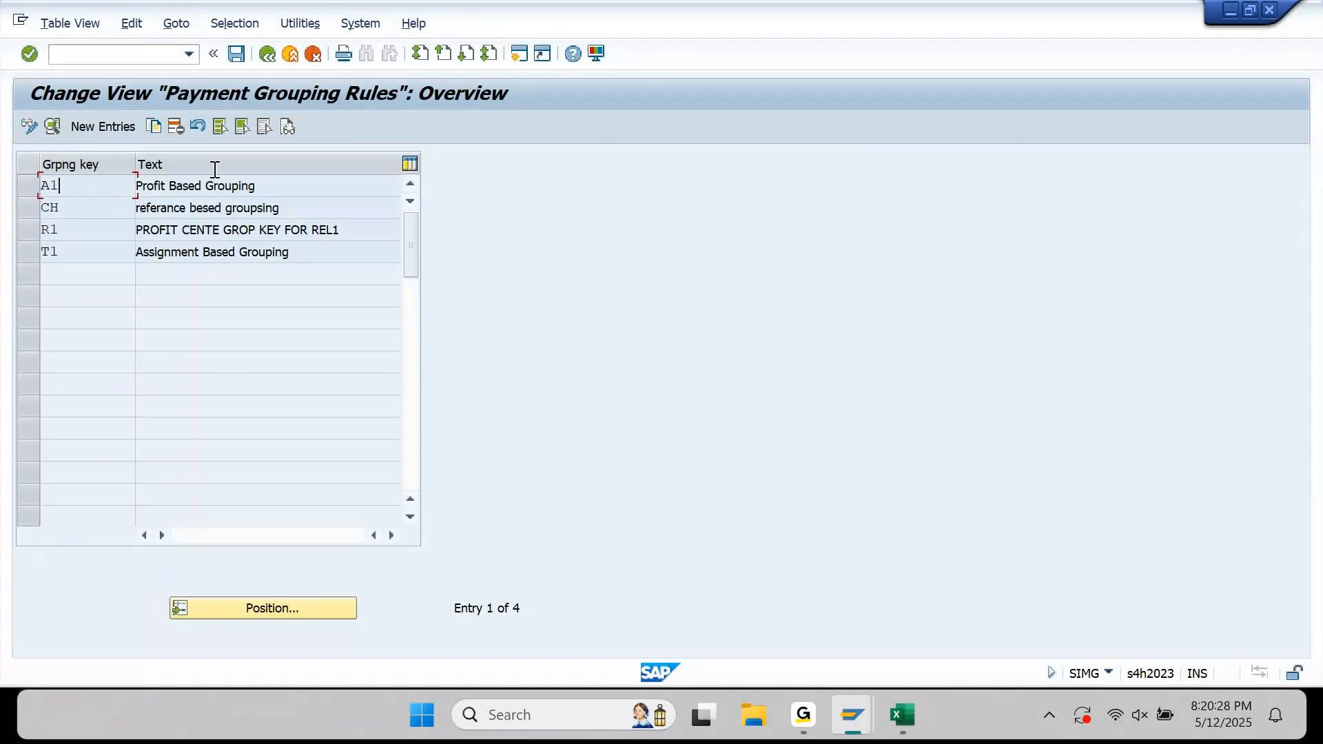
Review the payment grouping rules and the blank new-entry form, returning to the overview without adding a rule
left_click(299, 193)
left_click(301, 260)
left_click(104, 126)
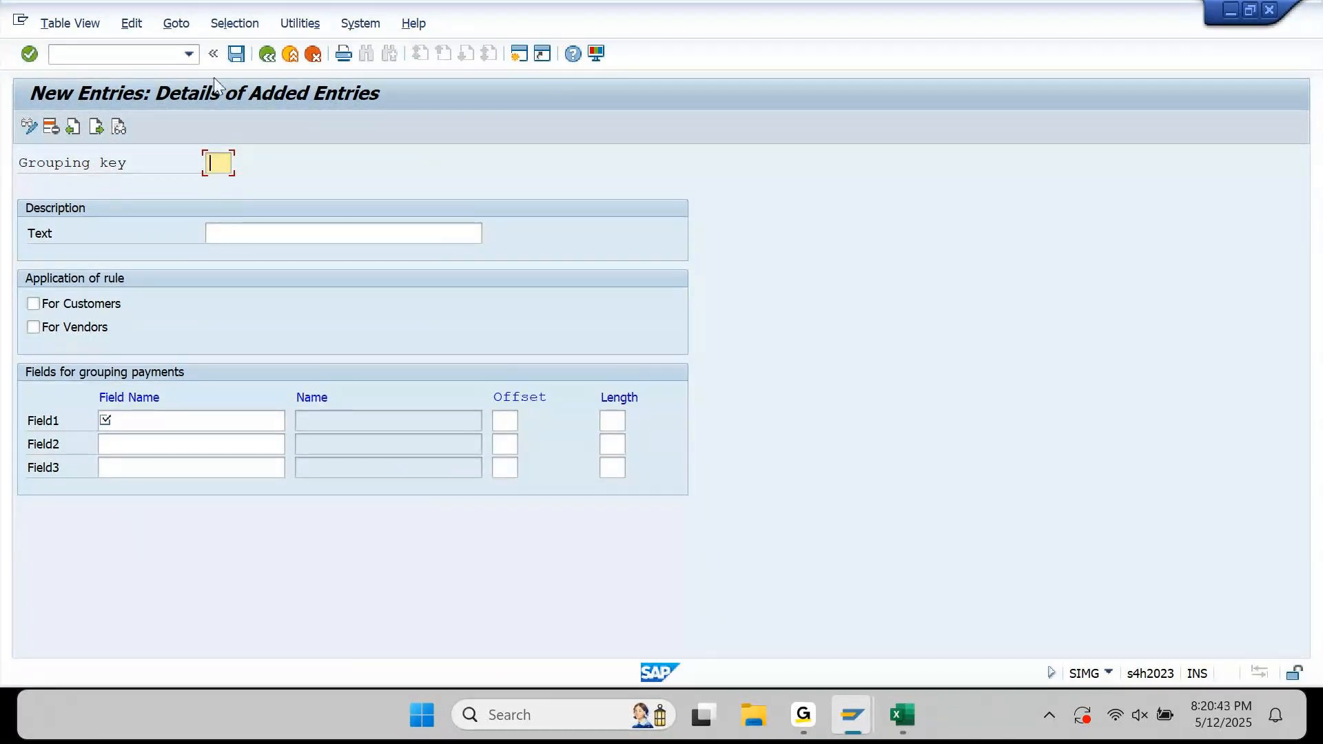
left_click(267, 59)
left_click(266, 60)
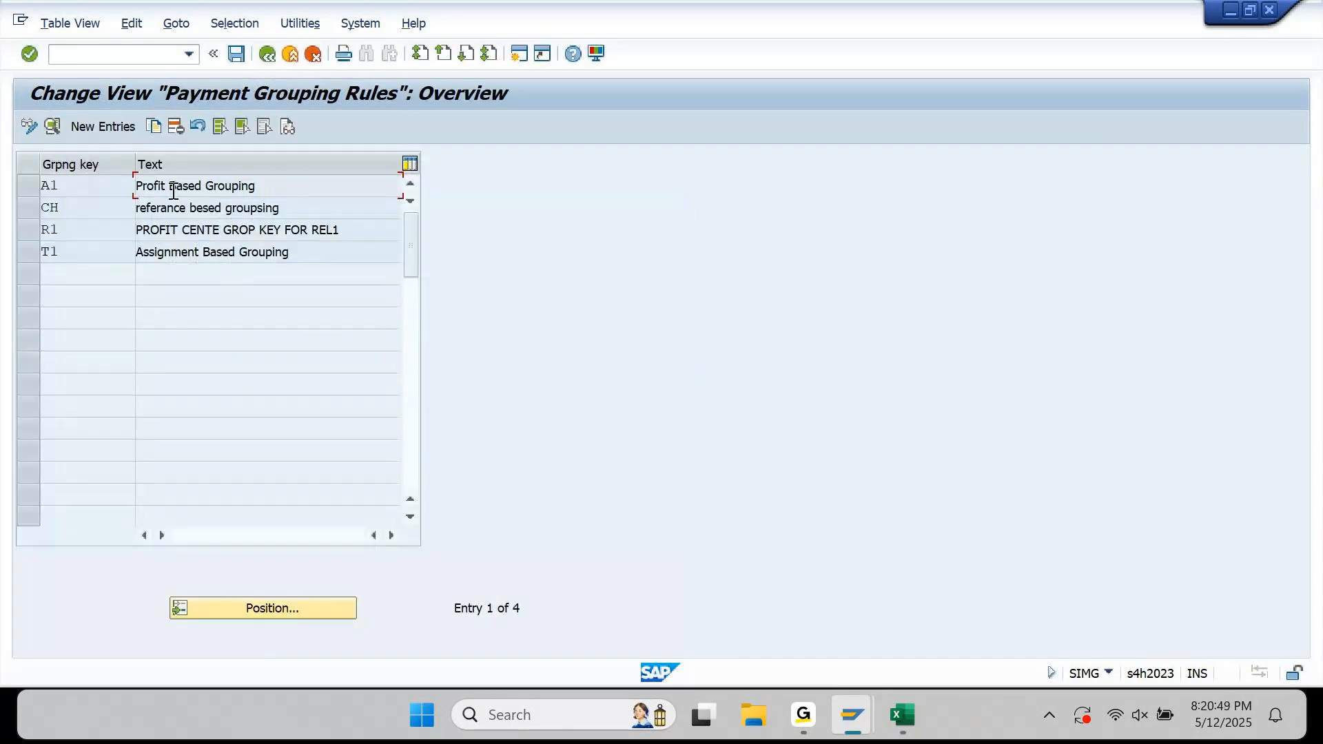
Open the details of grouping key A1 and set the length of its PRCTR Profit Center field to 10
double_click(173, 191)
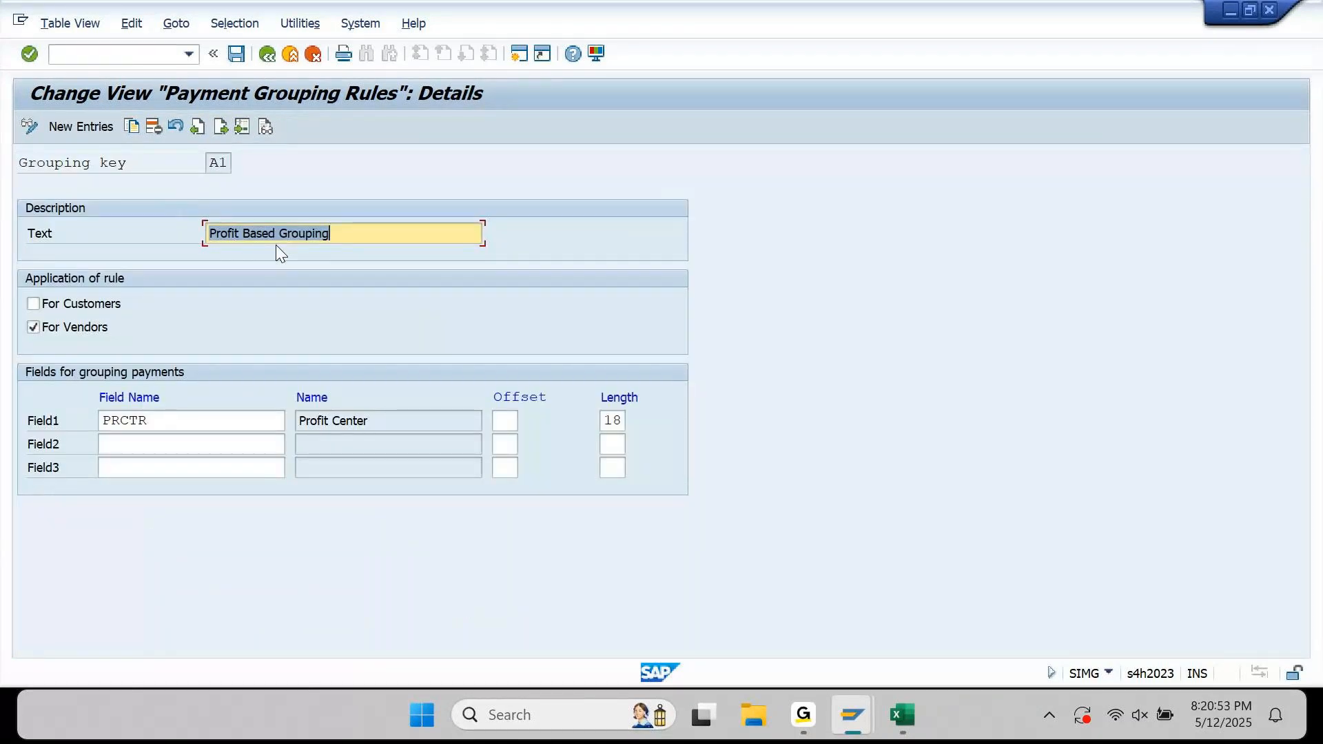
double_click(218, 166)
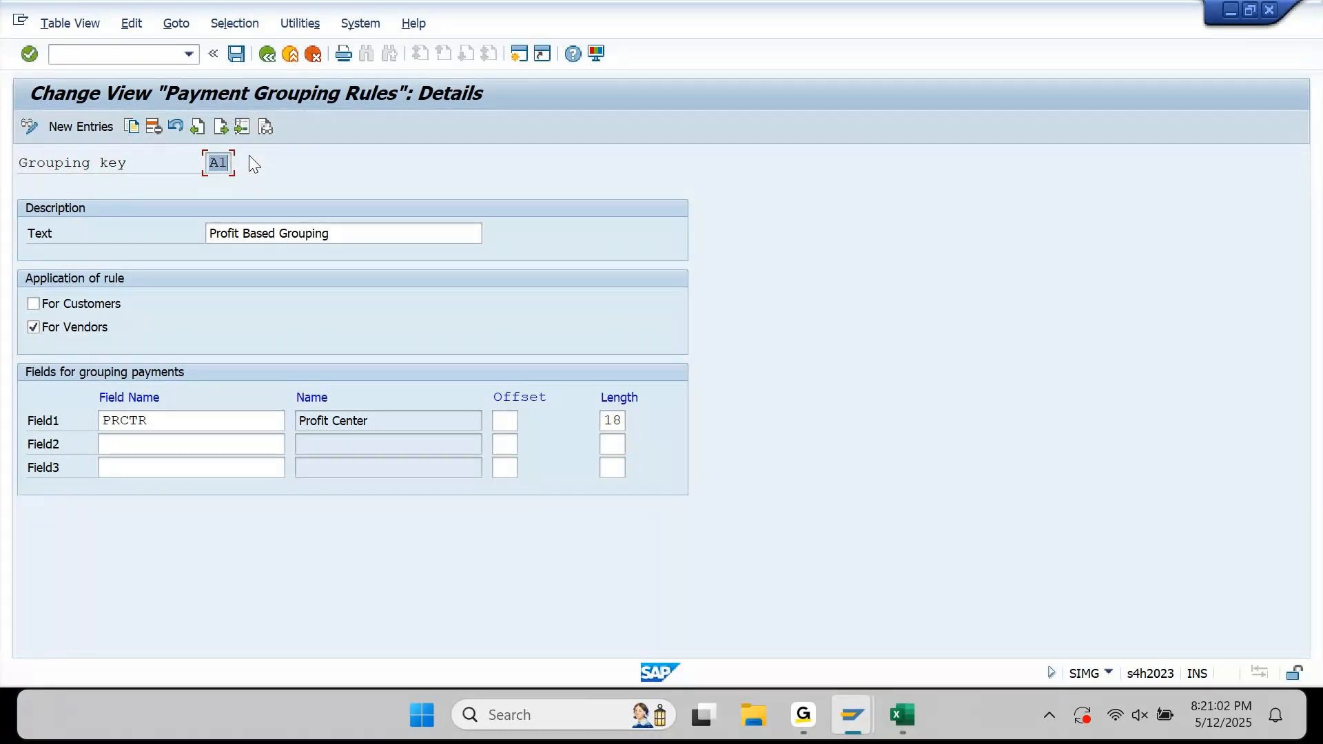
key("Tab")
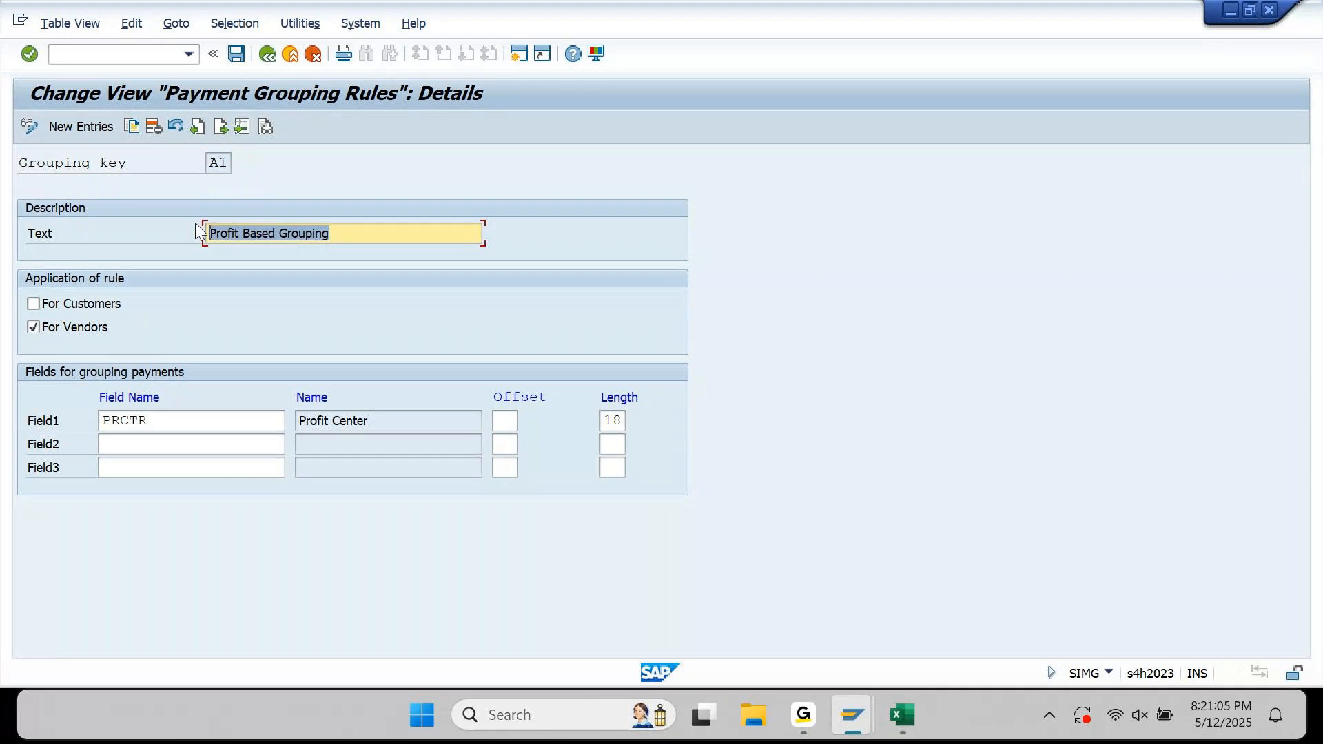
left_click_drag(164, 420, 73, 422)
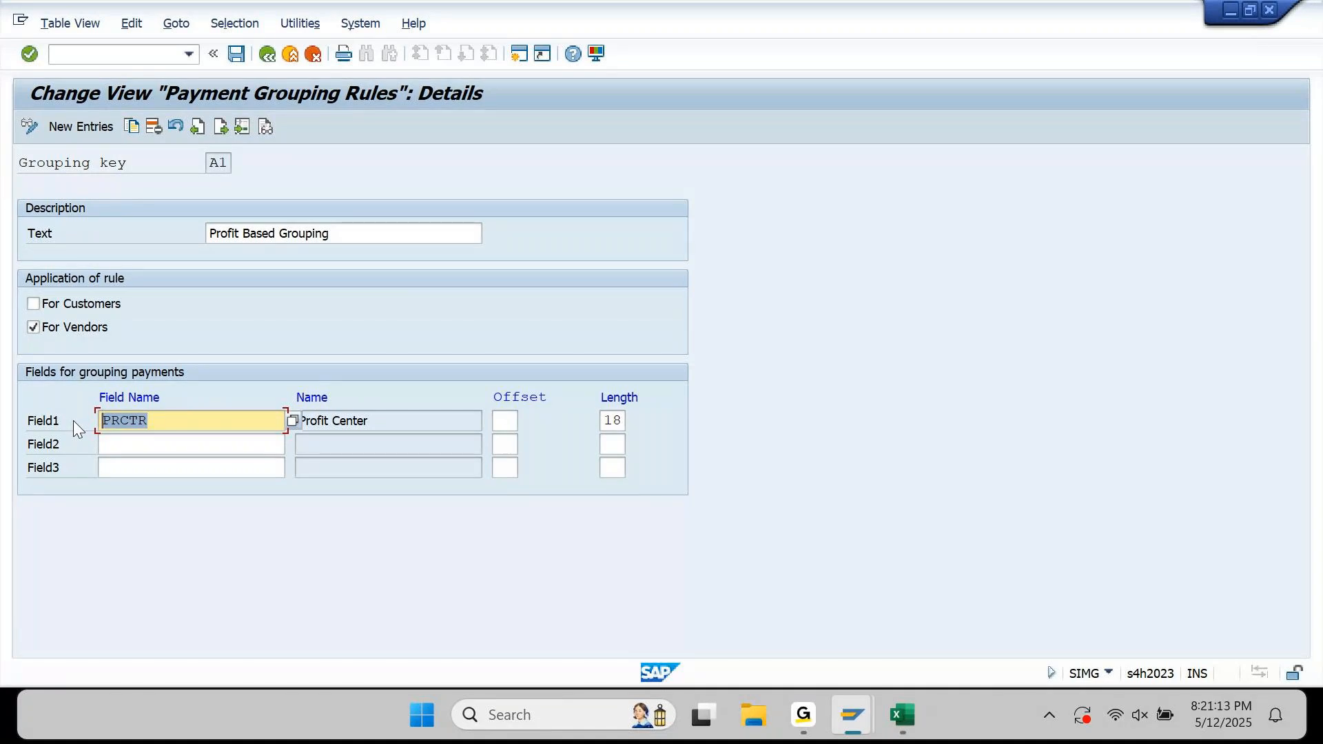
key("Tab")
key("Tab")
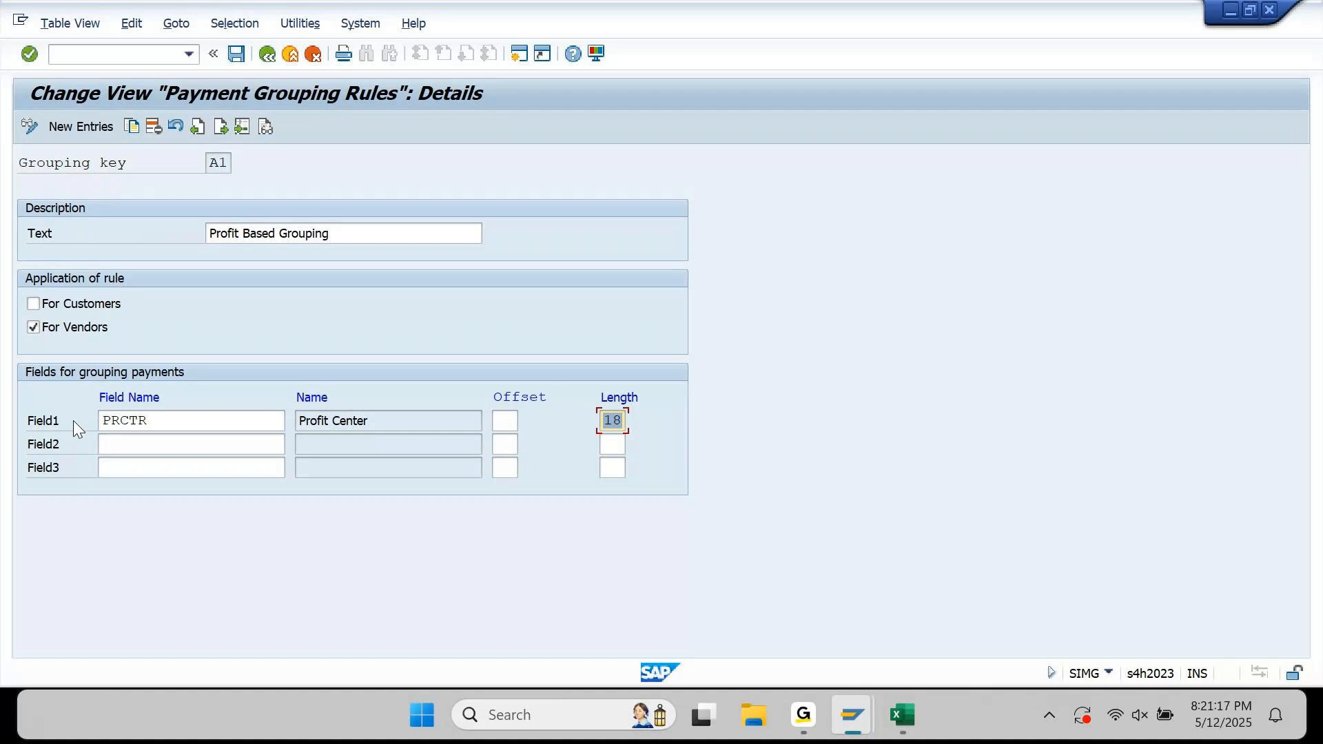
type("10")
key("Return")
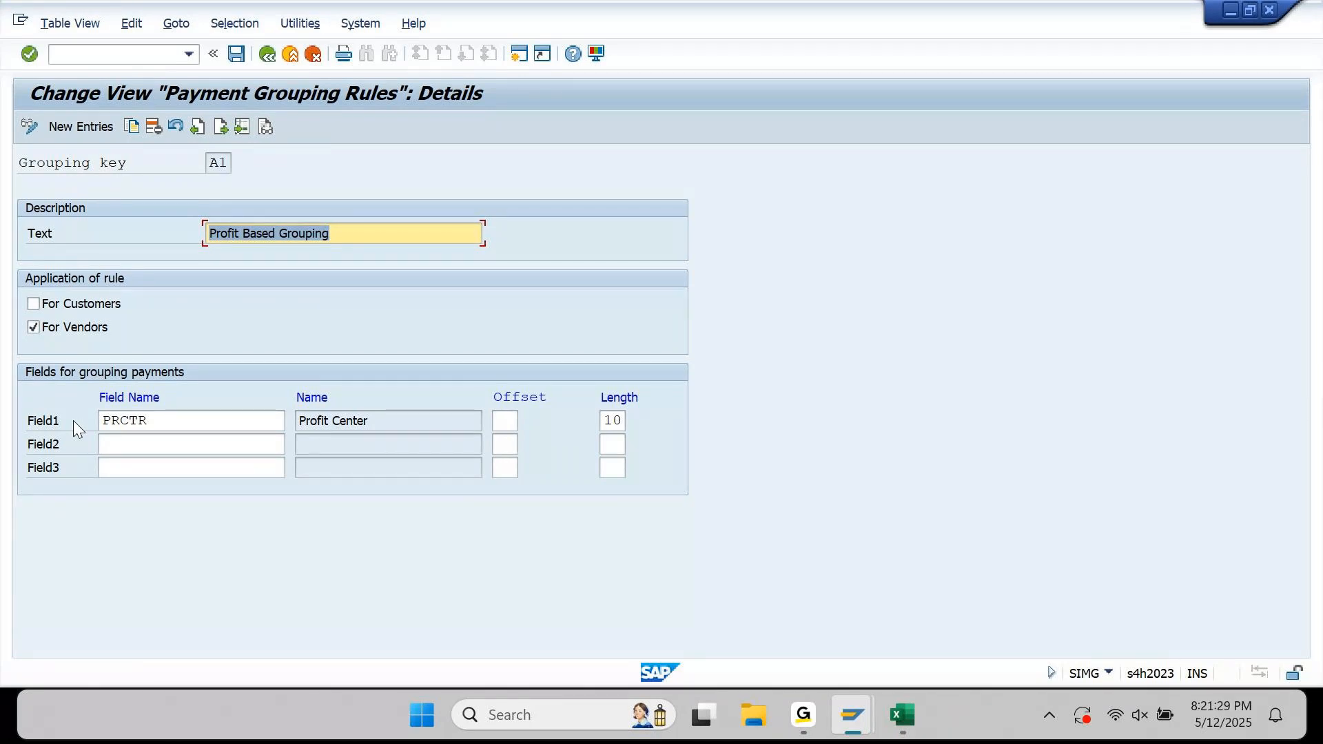
Save the grouping rule to workbench request A4HK901037, return to the rules overview and select A1
left_click(238, 53)
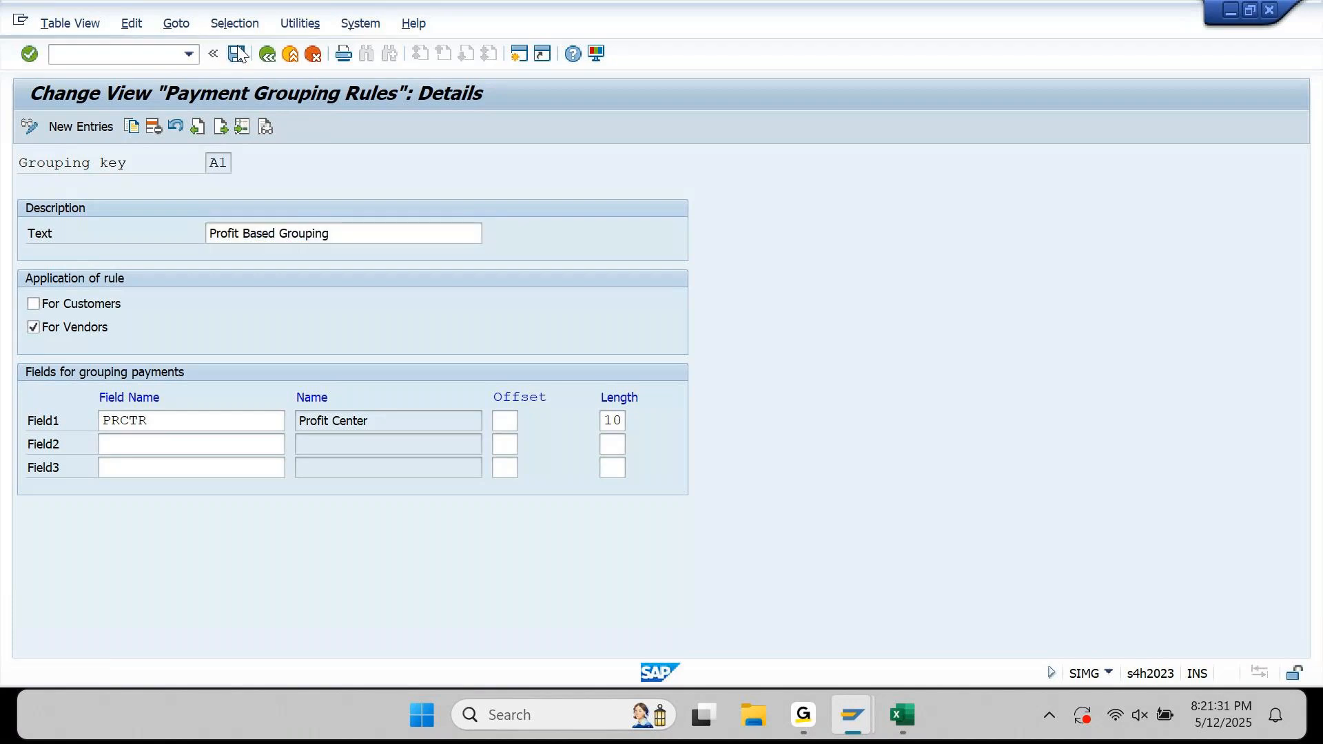
key("Return")
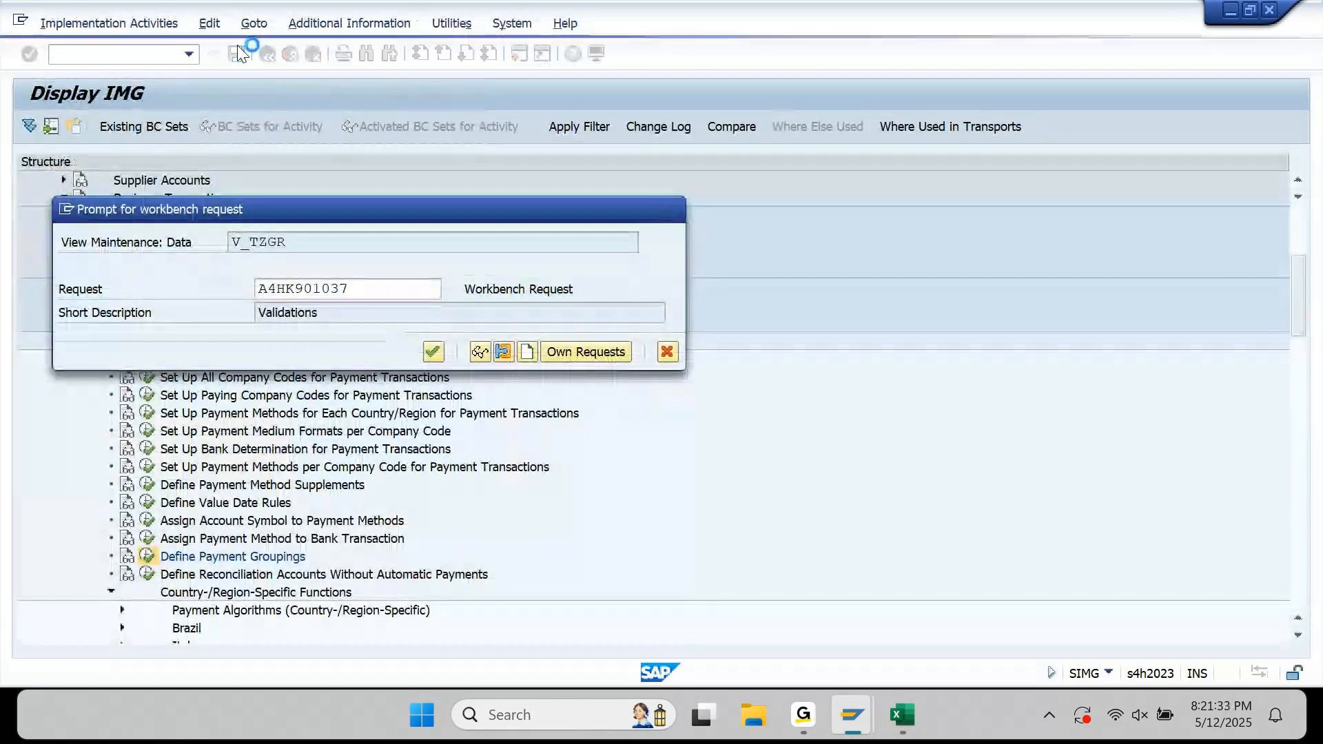
left_click(268, 55)
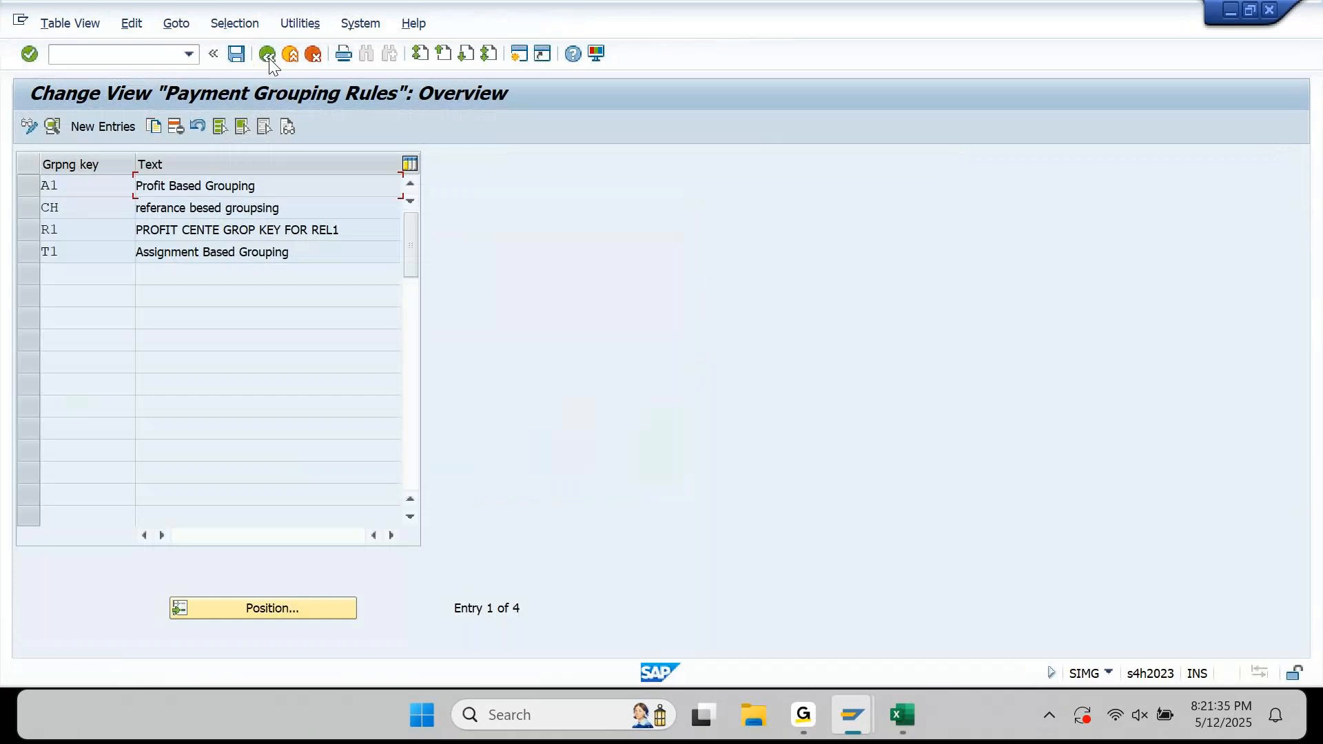
left_click(33, 190)
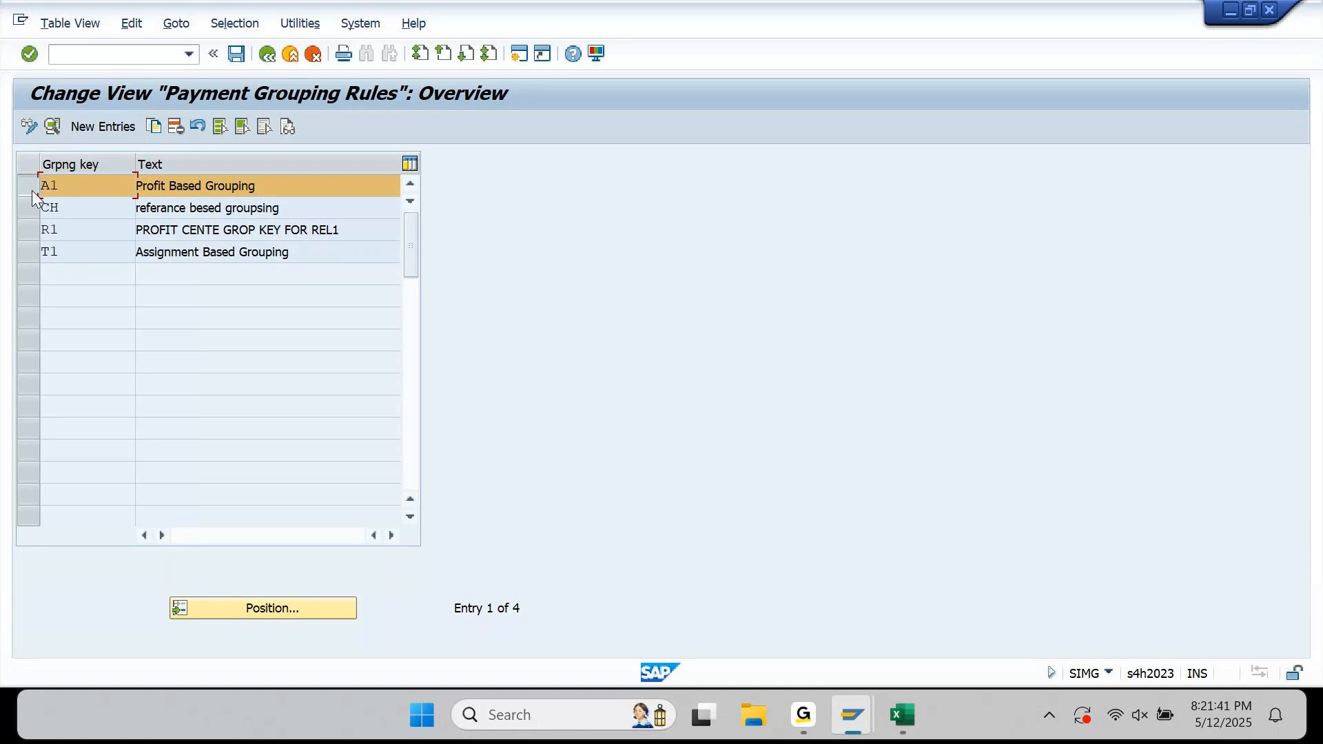
Switch to the Pepsi Limited supplier record, assign grouping key A1 under Automatic Payment Transactions, and save the change
mouse_move(861, 729)
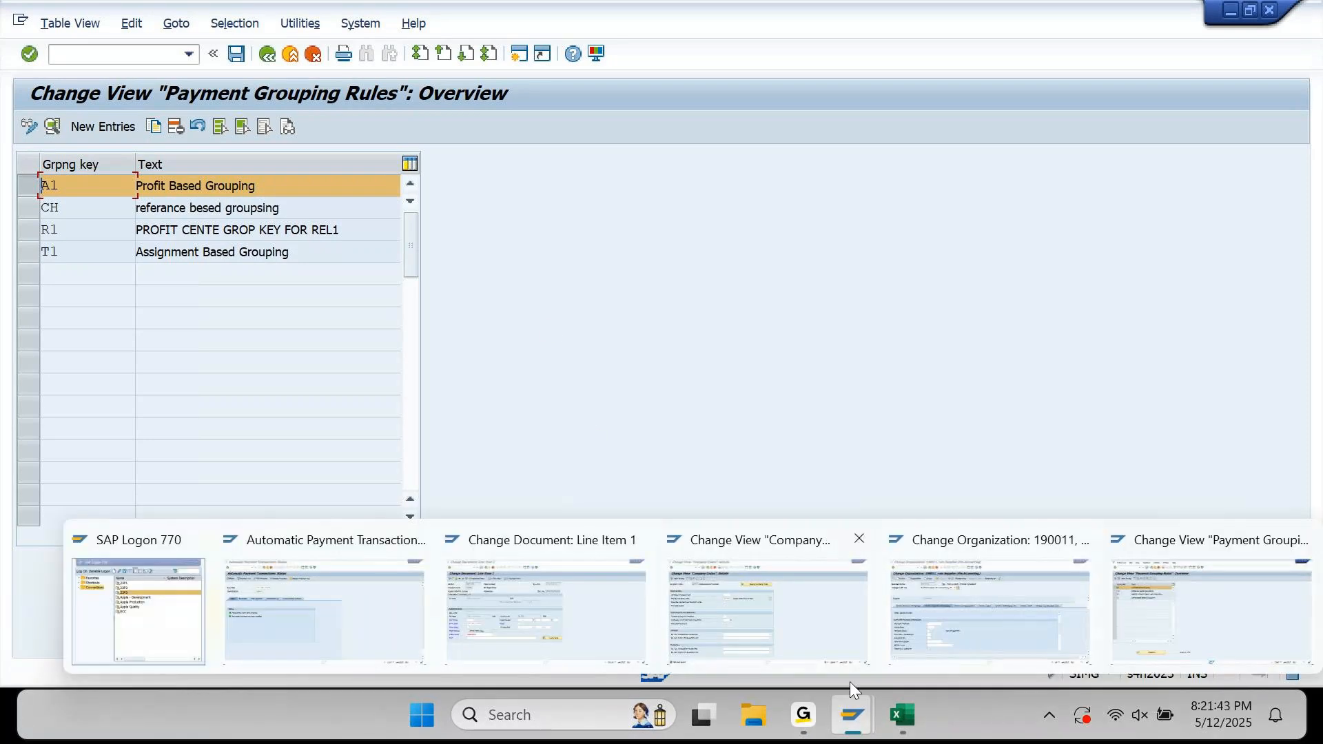
left_click(1005, 606)
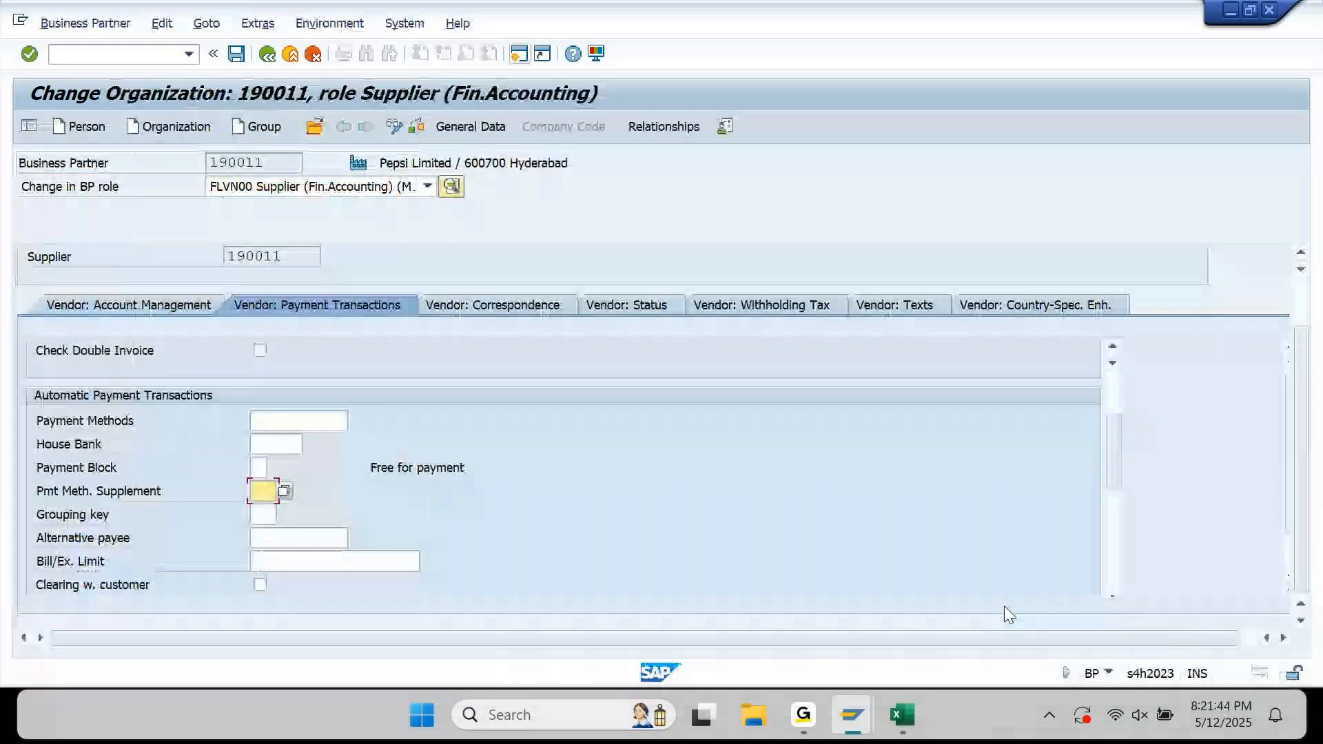
key("Tab")
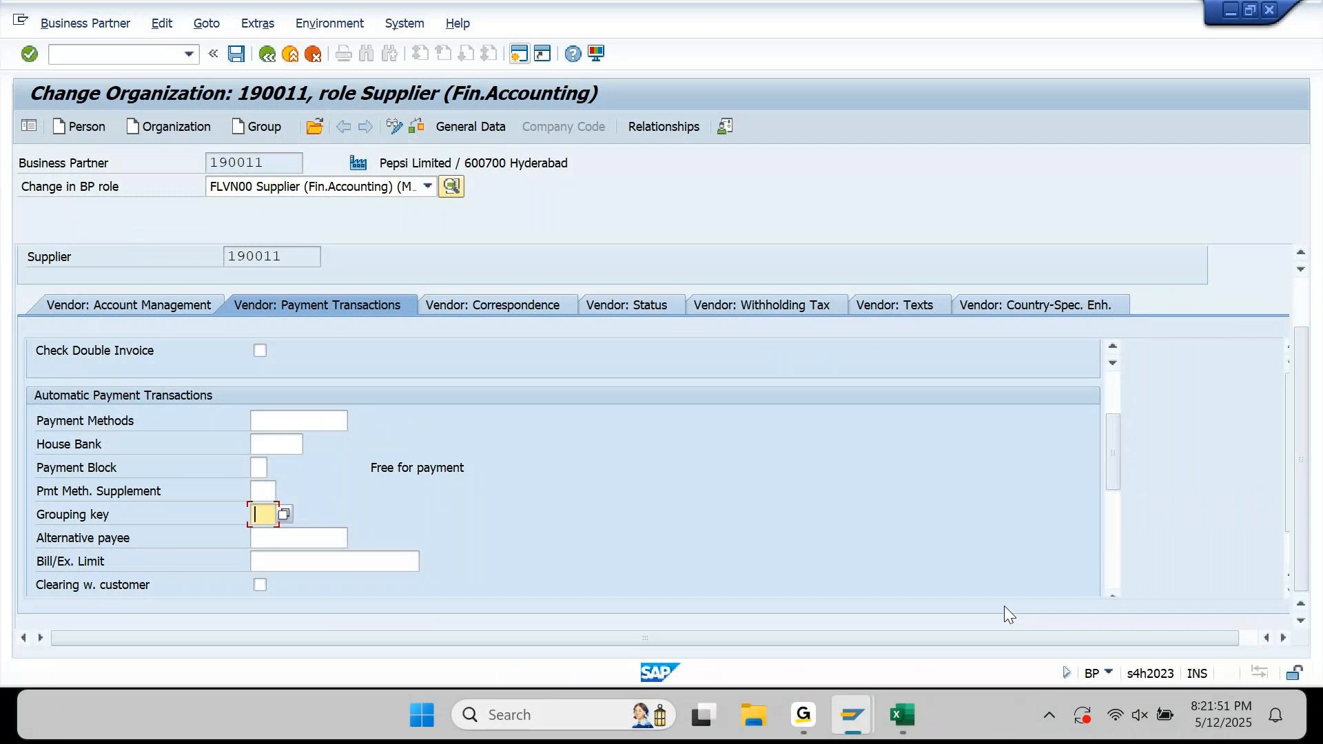
key("F4")
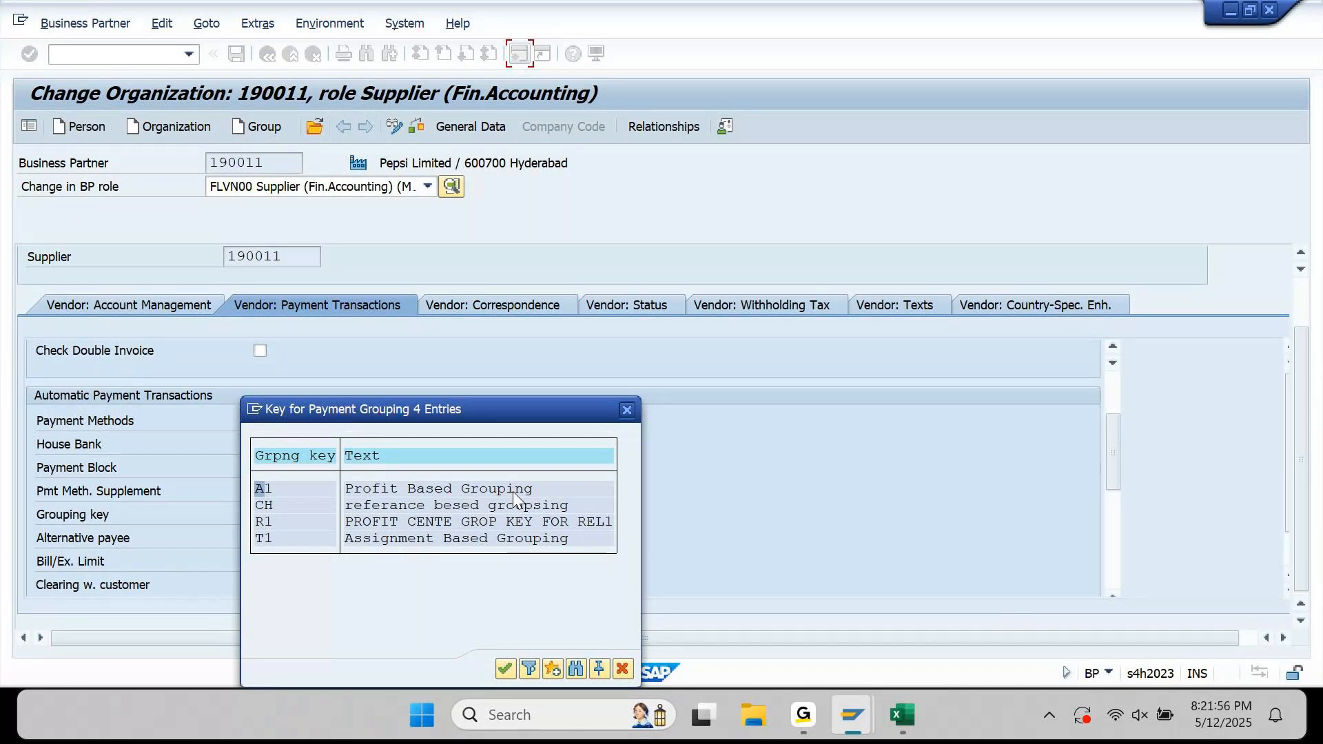
double_click(355, 490)
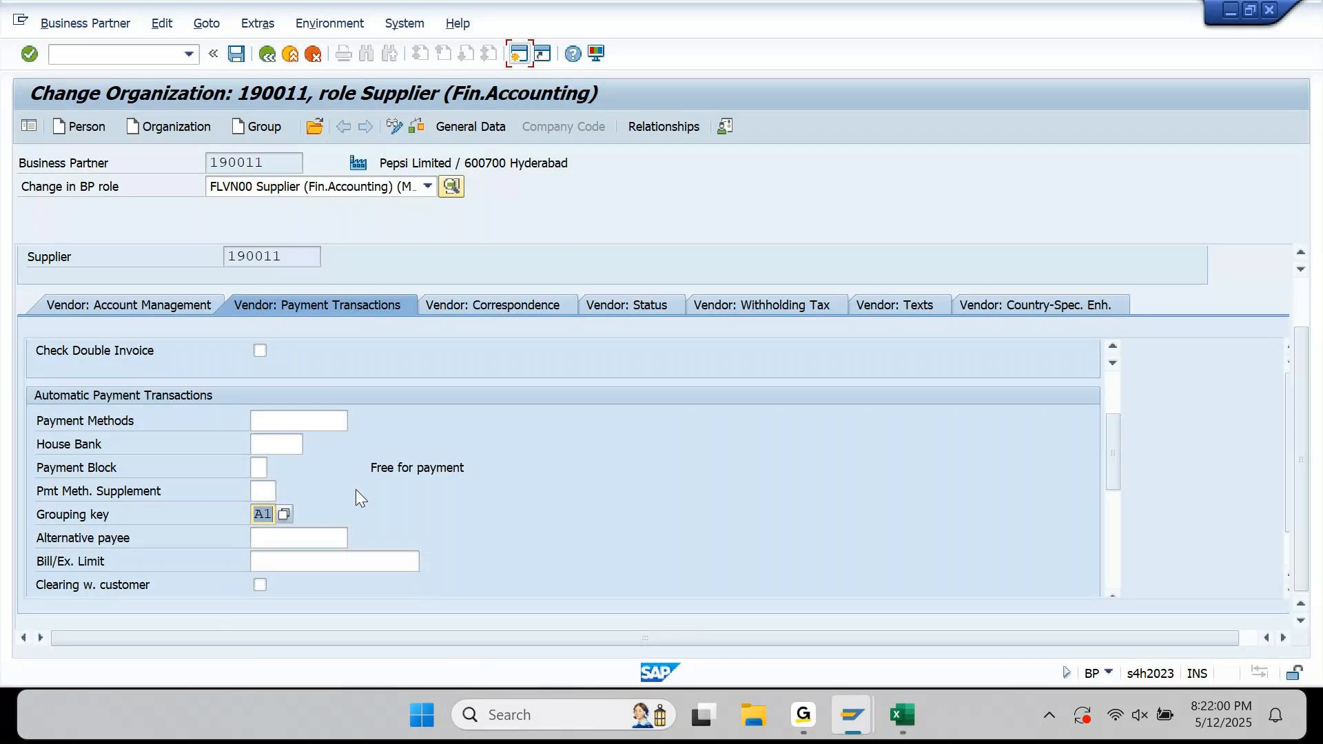
key("Return")
left_click(243, 59)
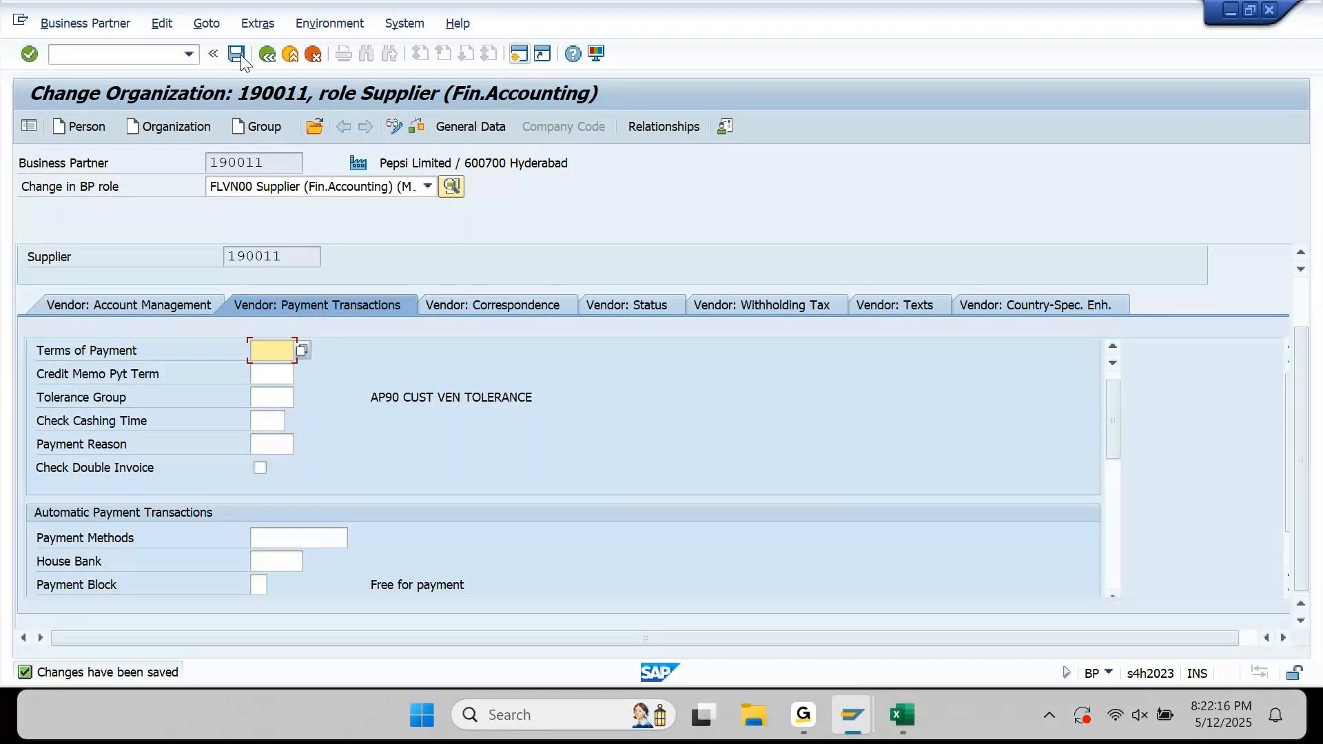
left_click(241, 56)
left_click(296, 350)
Switch to the open document line item, return to the vendor line item list and clear the first item's selection
left_click(853, 714)
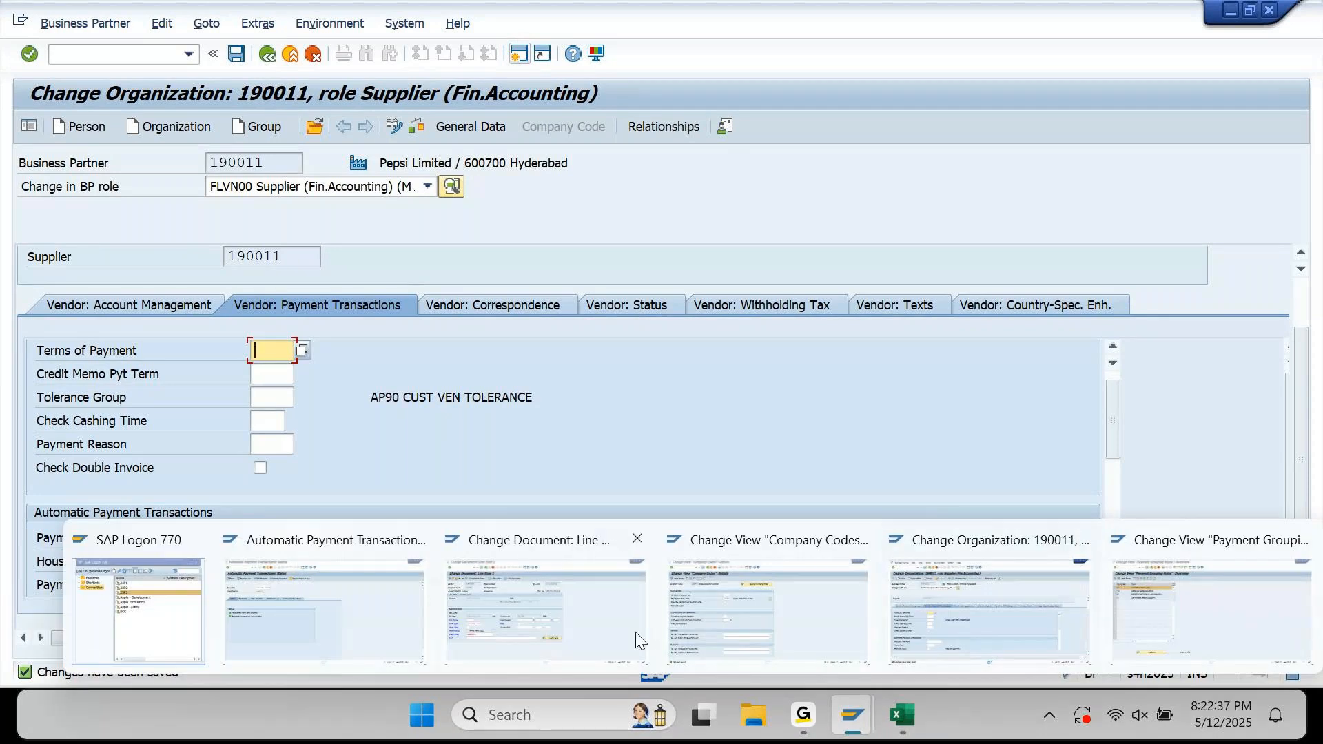
left_click(558, 621)
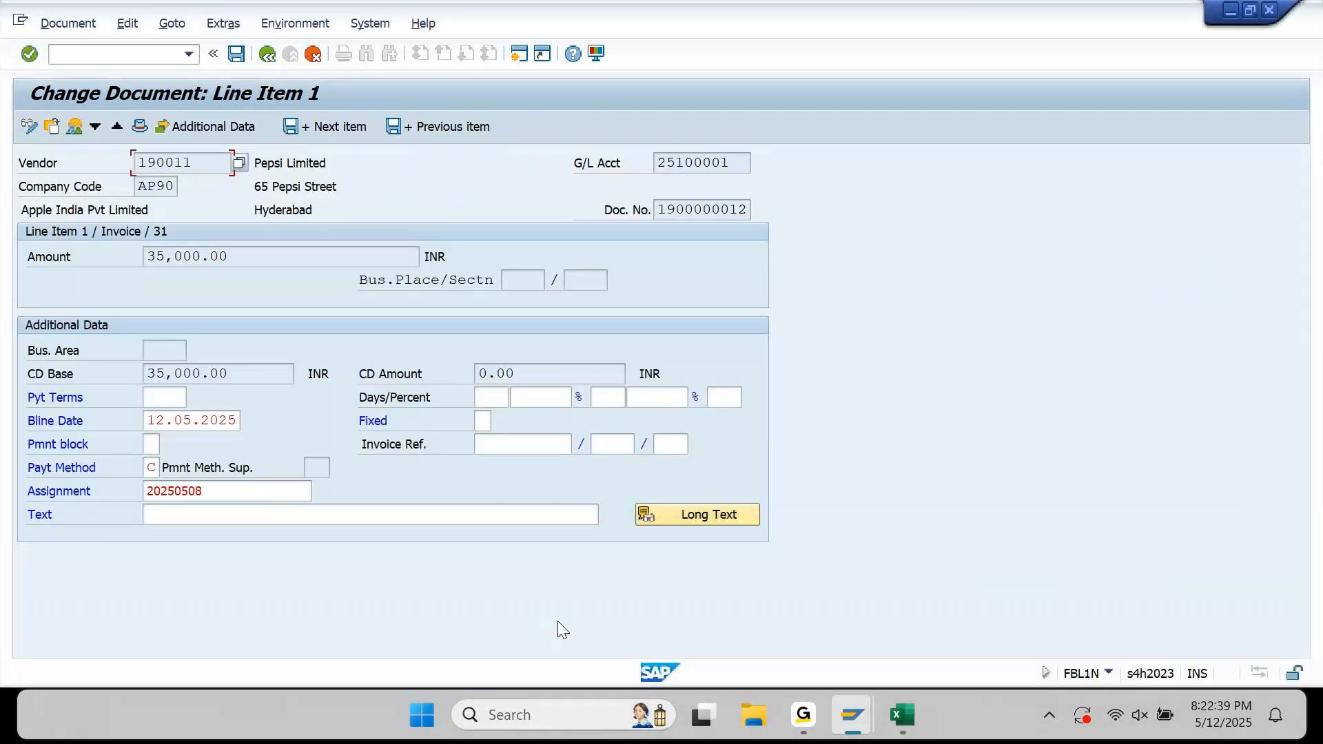
left_click(268, 55)
left_click(32, 324)
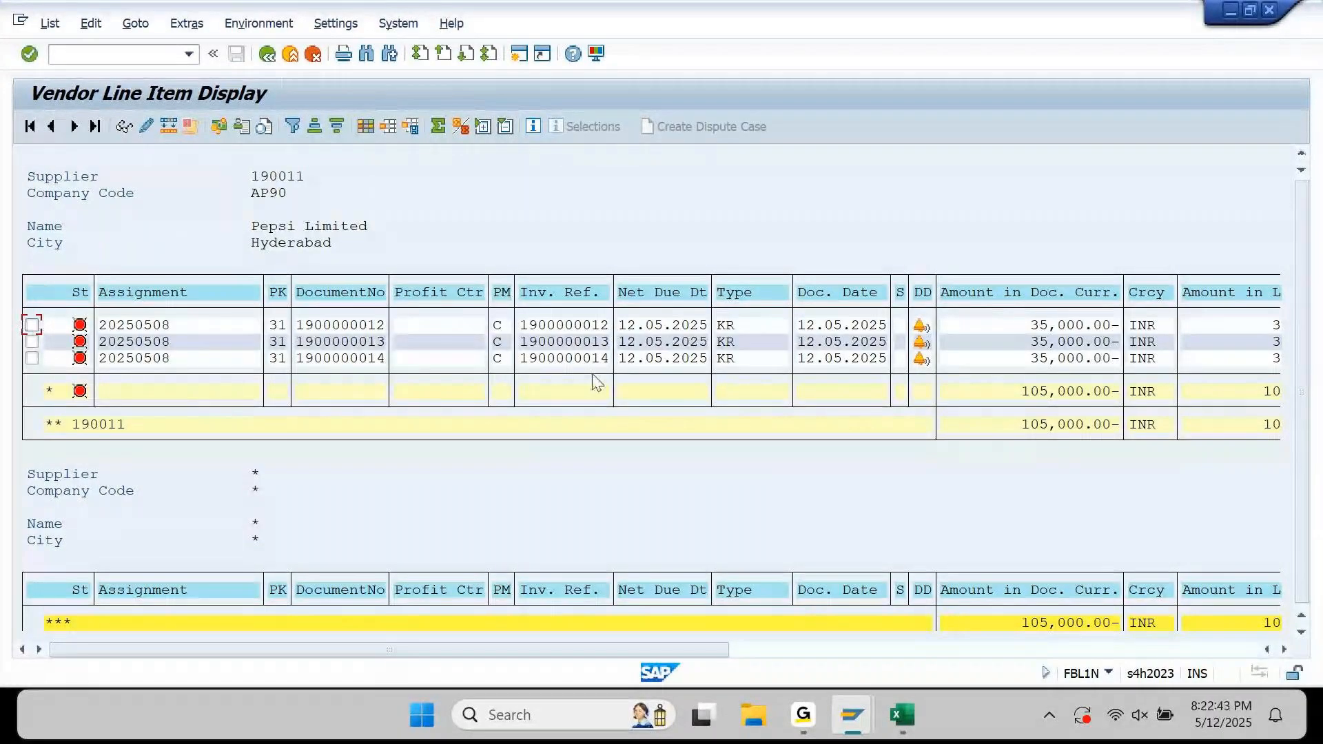
left_click(32, 325)
left_click(32, 326)
Open the line item layout settings, sort the hidden fields in ascending order, and look through them
left_click(366, 127)
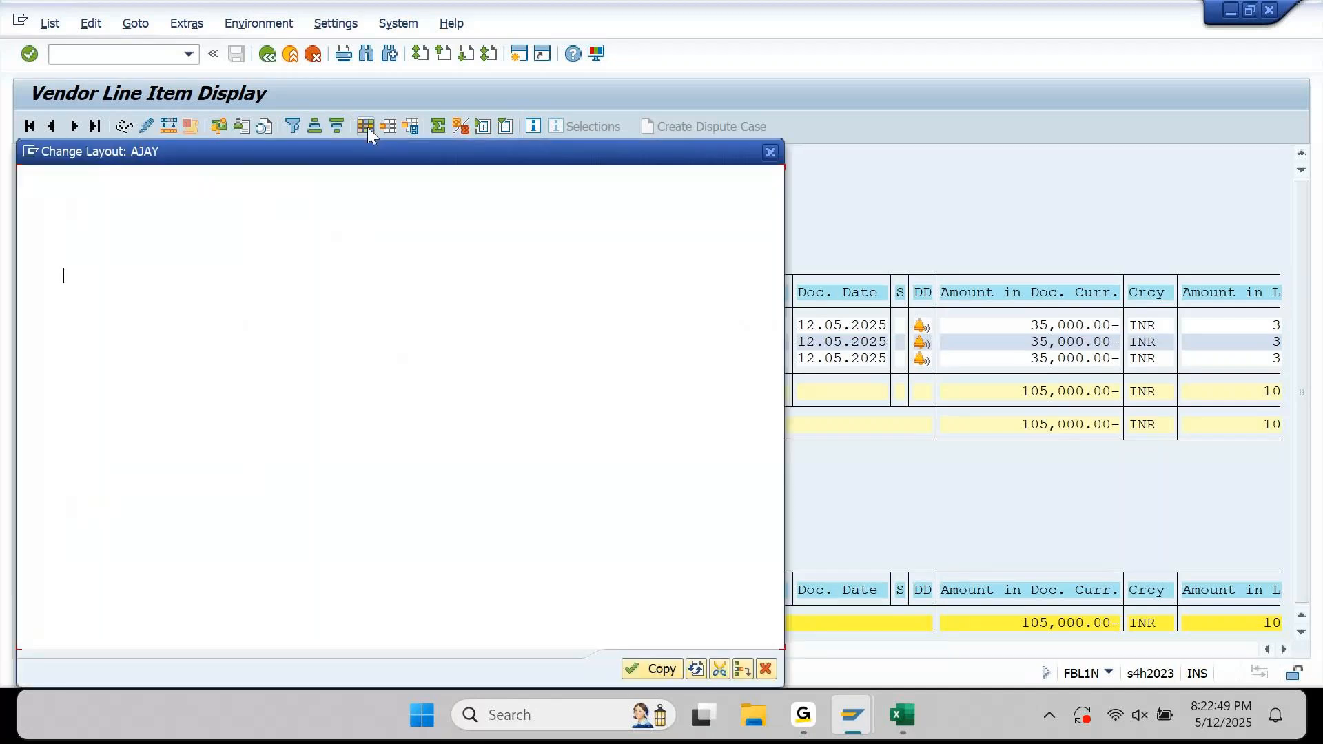
left_click(570, 409)
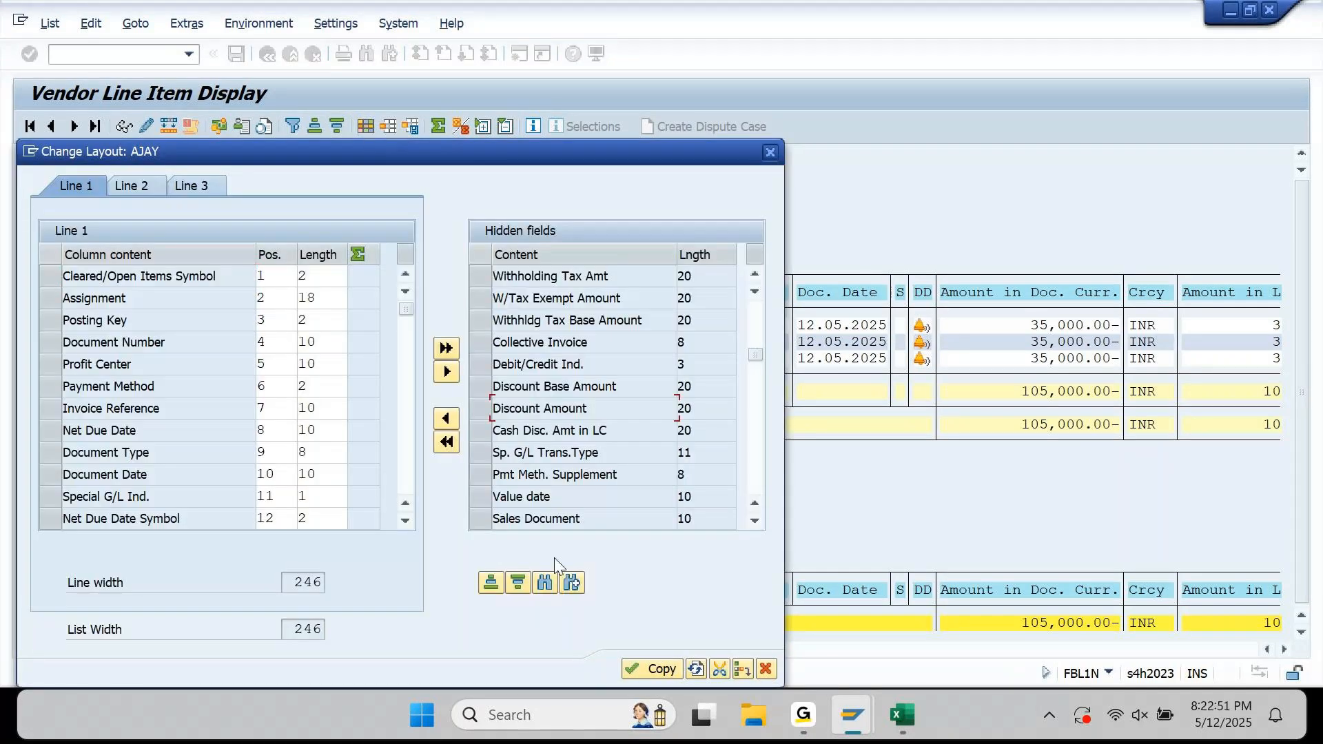
left_click(491, 583)
left_click(615, 396)
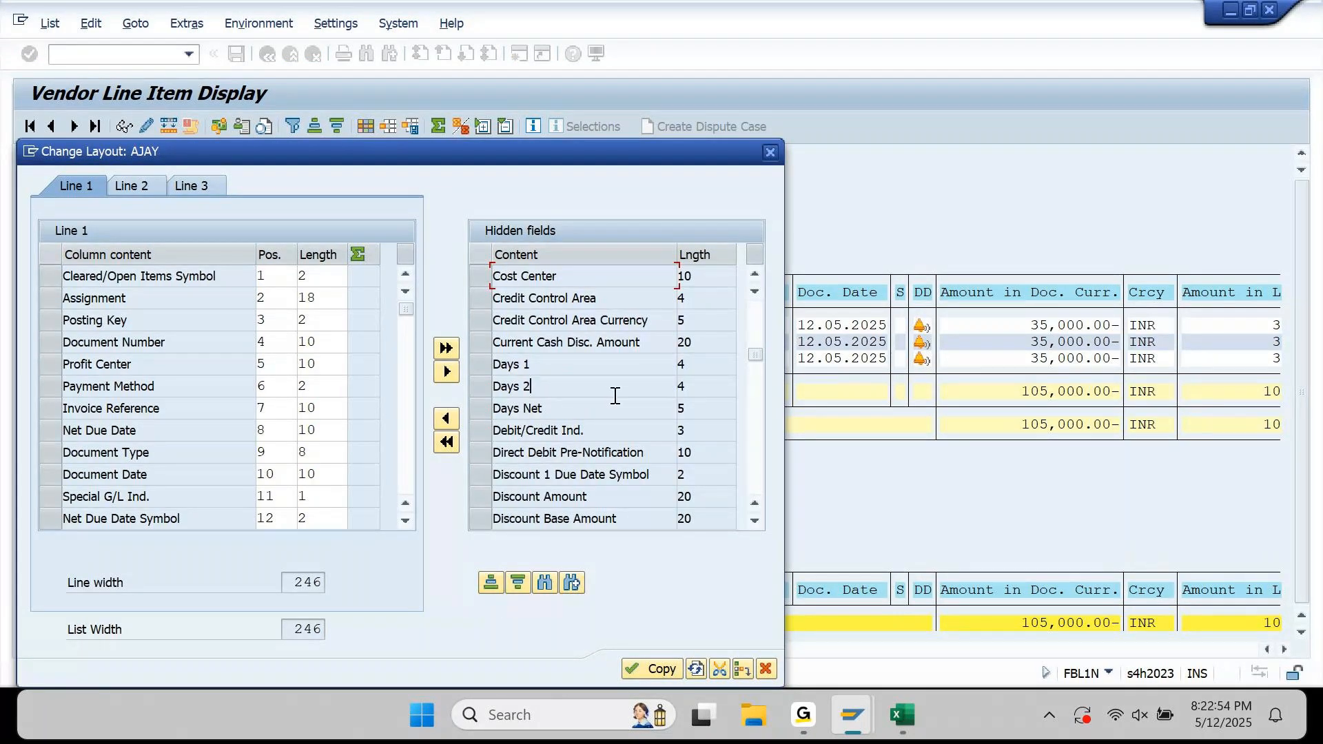
scroll(751, 398, "down", 8)
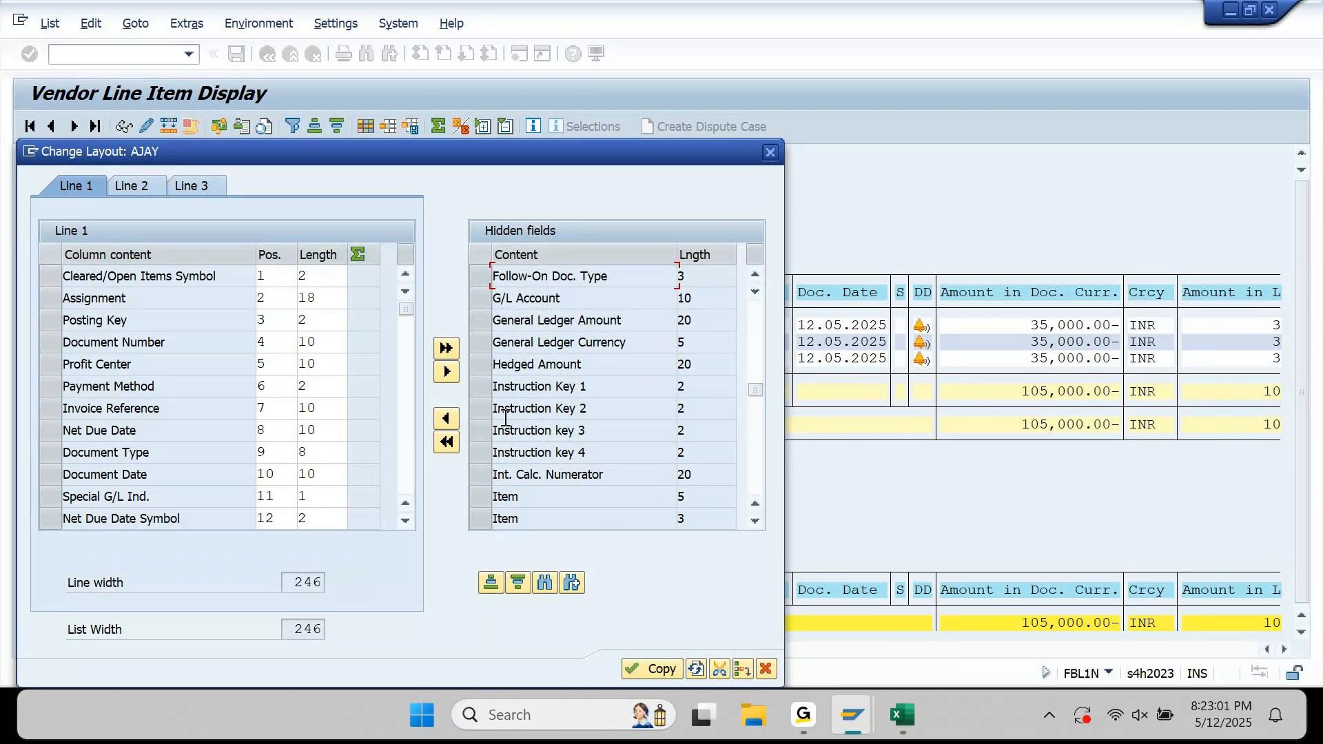
left_click(485, 328)
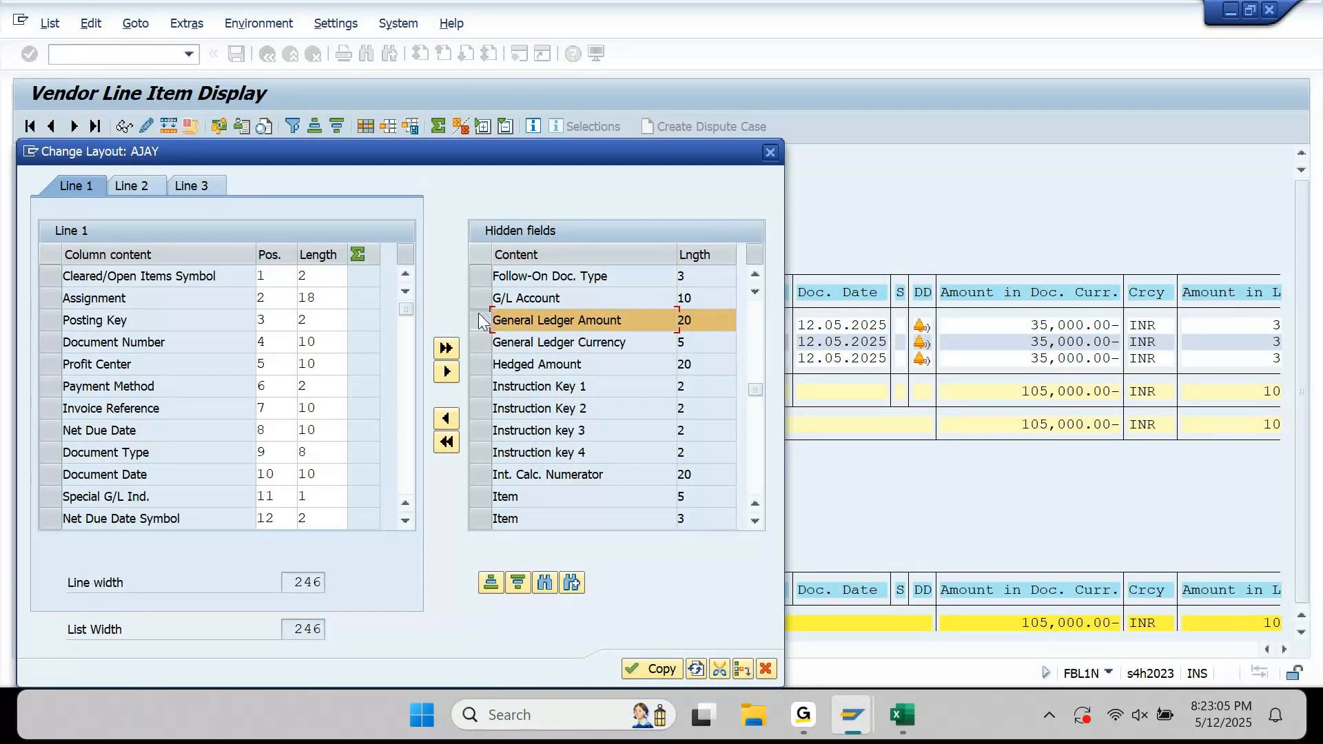
left_click(479, 323)
Review the displayed columns of Line 1 from start to end and apply the layout with the same columns
left_click(405, 376)
left_click(407, 377)
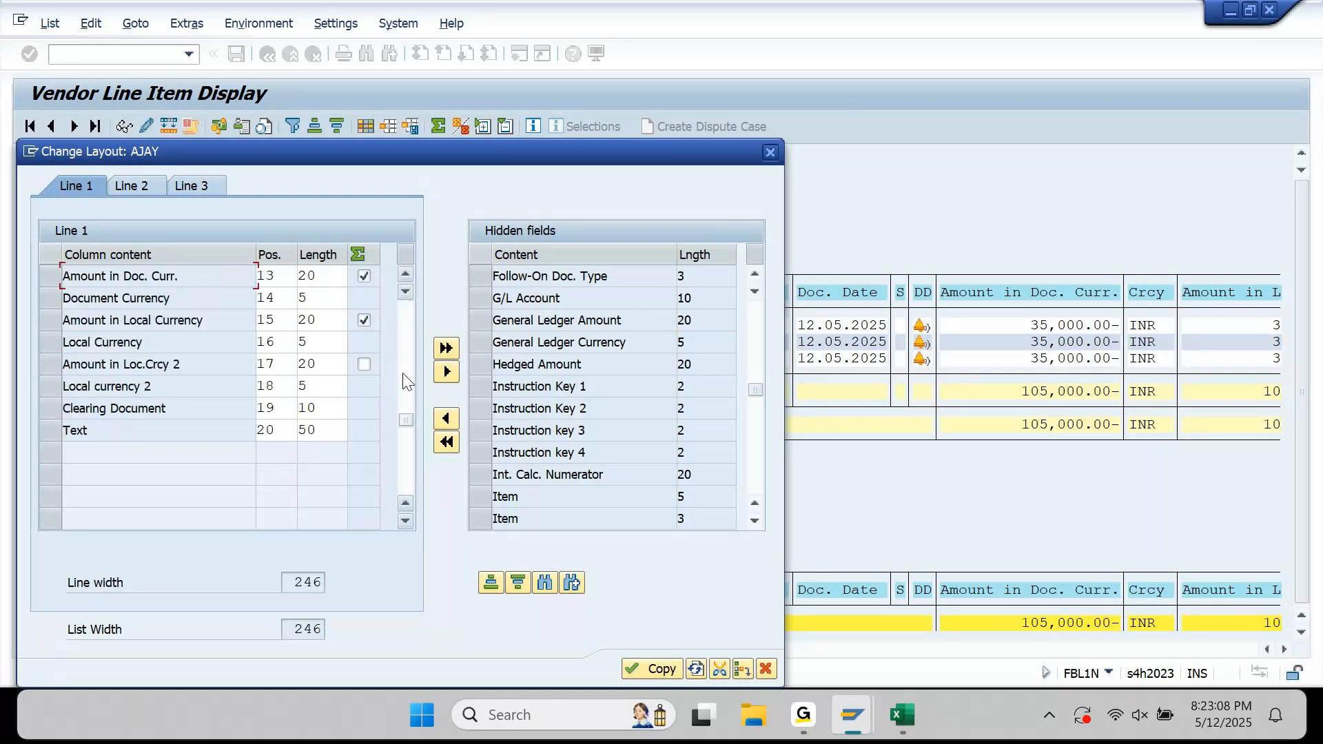
left_click(405, 274)
left_click(405, 274)
left_click(405, 274)
left_click(406, 318)
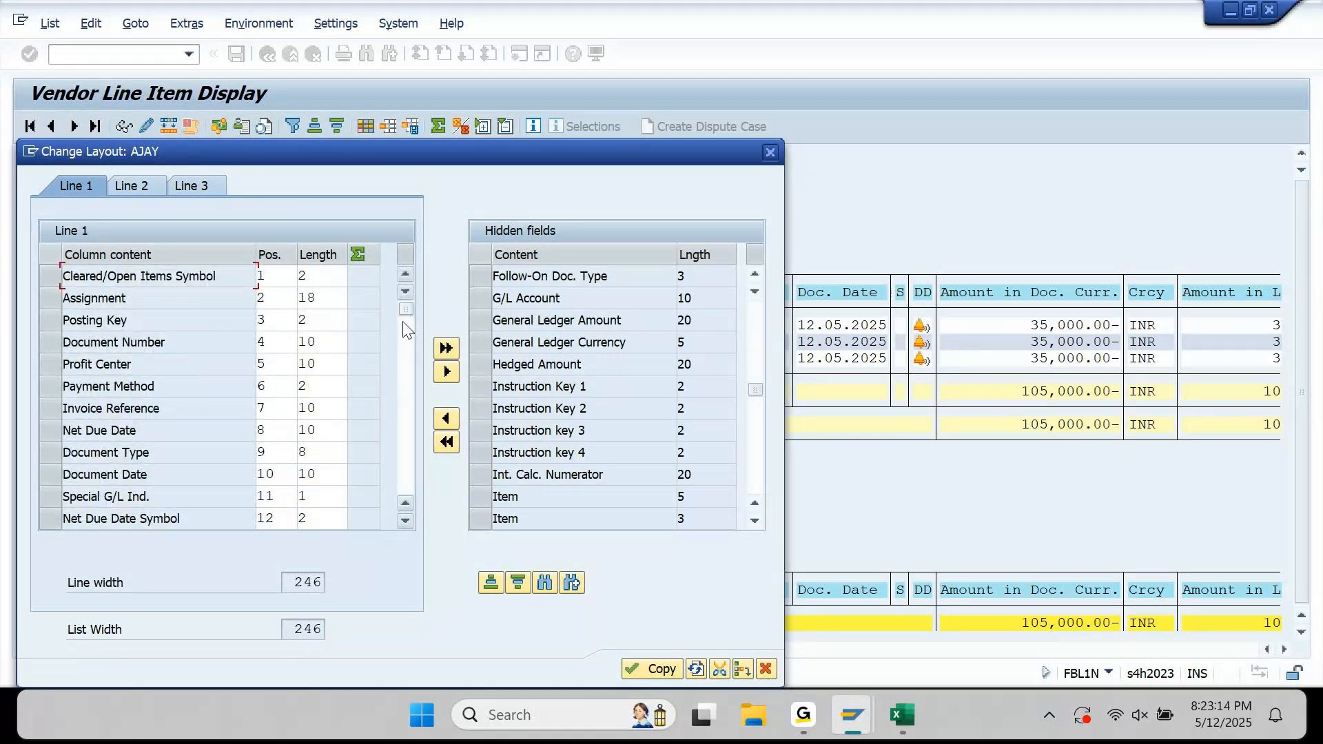
left_click(652, 669)
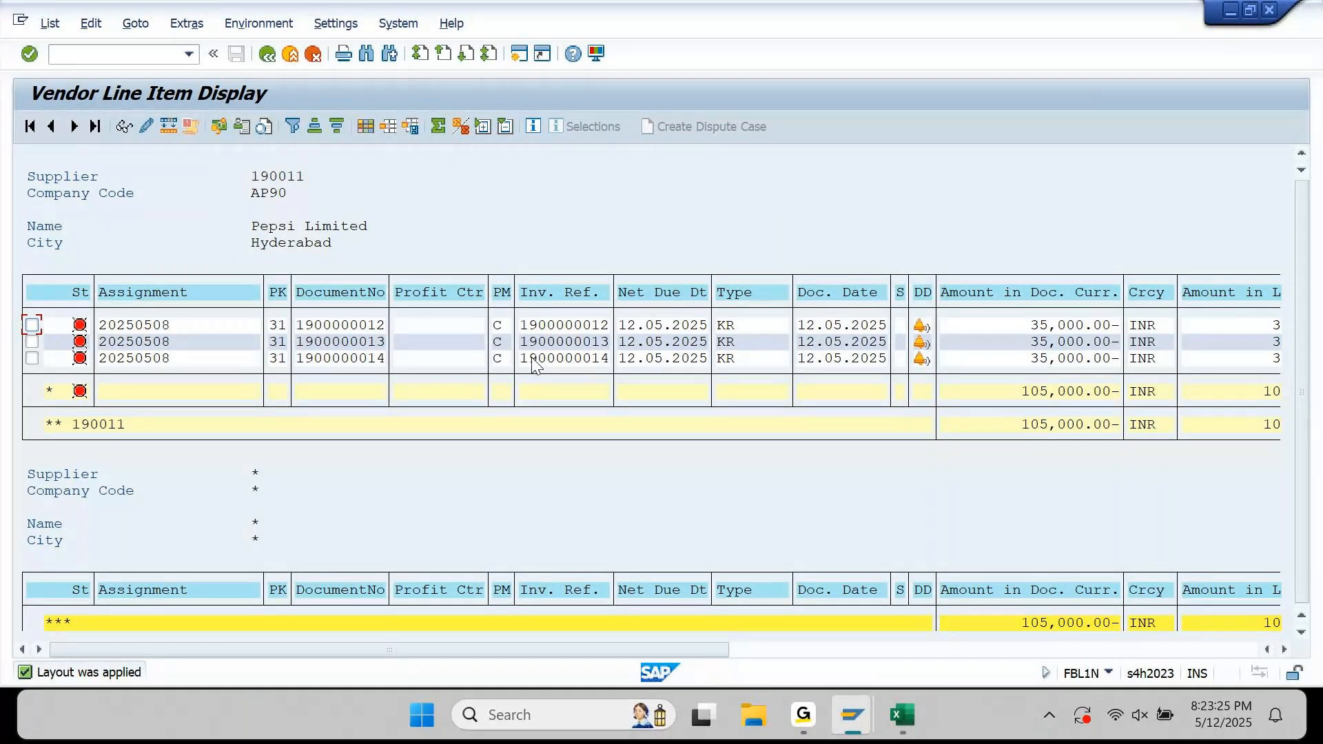
Open the first vendor line item for change, check its additional details, and return to the list with the item deselected
left_click(32, 325)
left_click(145, 126)
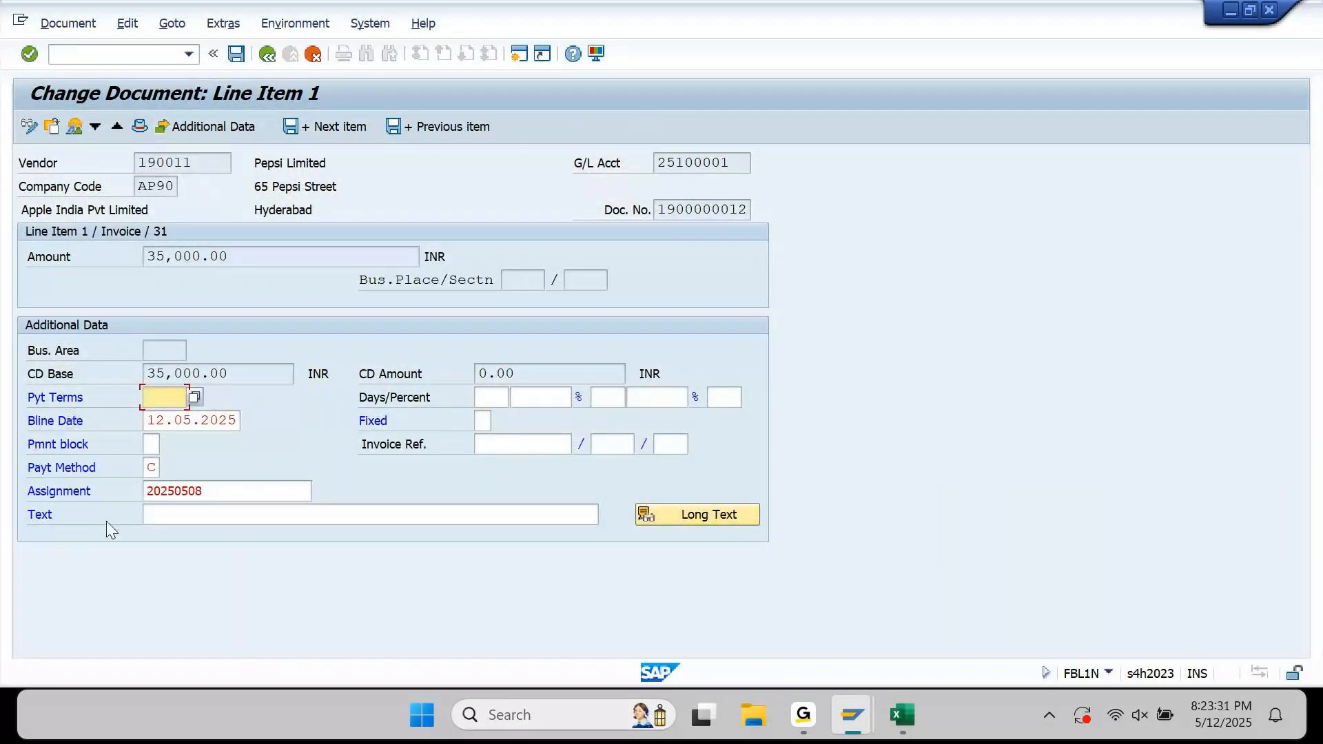
left_click(246, 129)
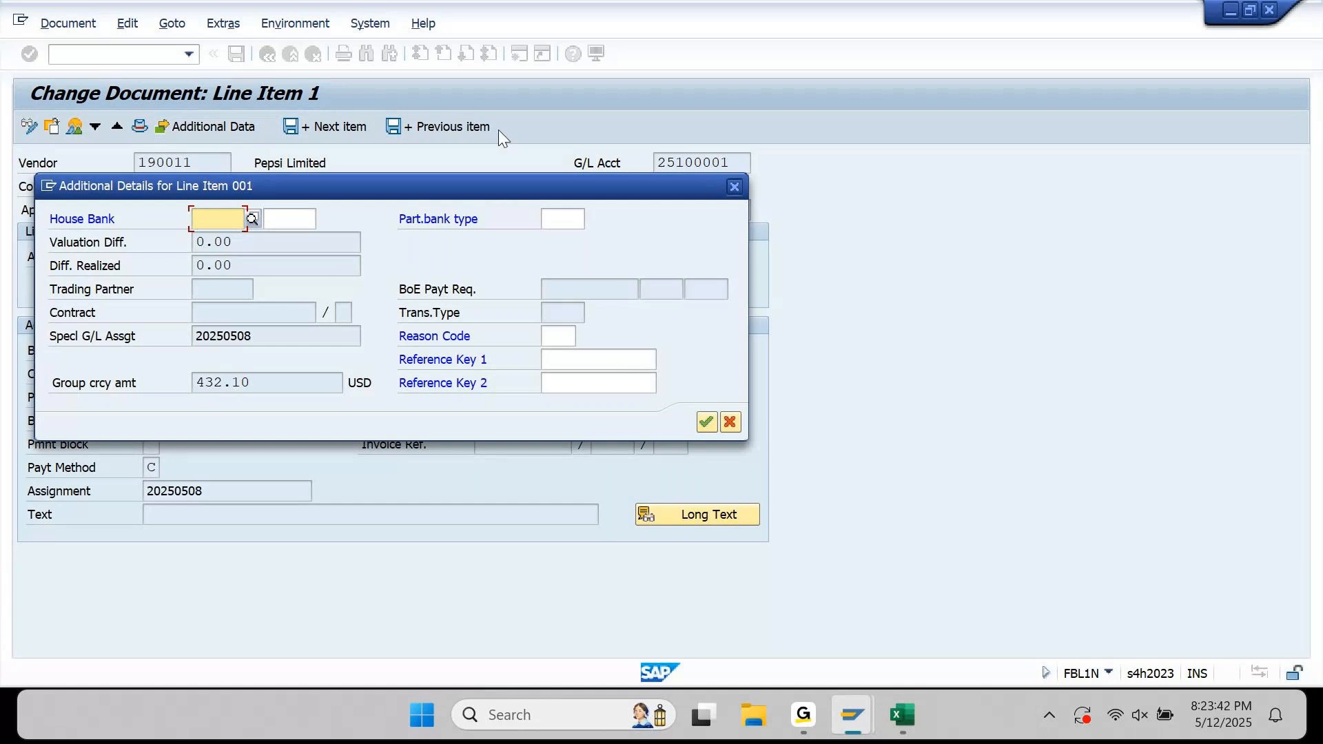
left_click(733, 186)
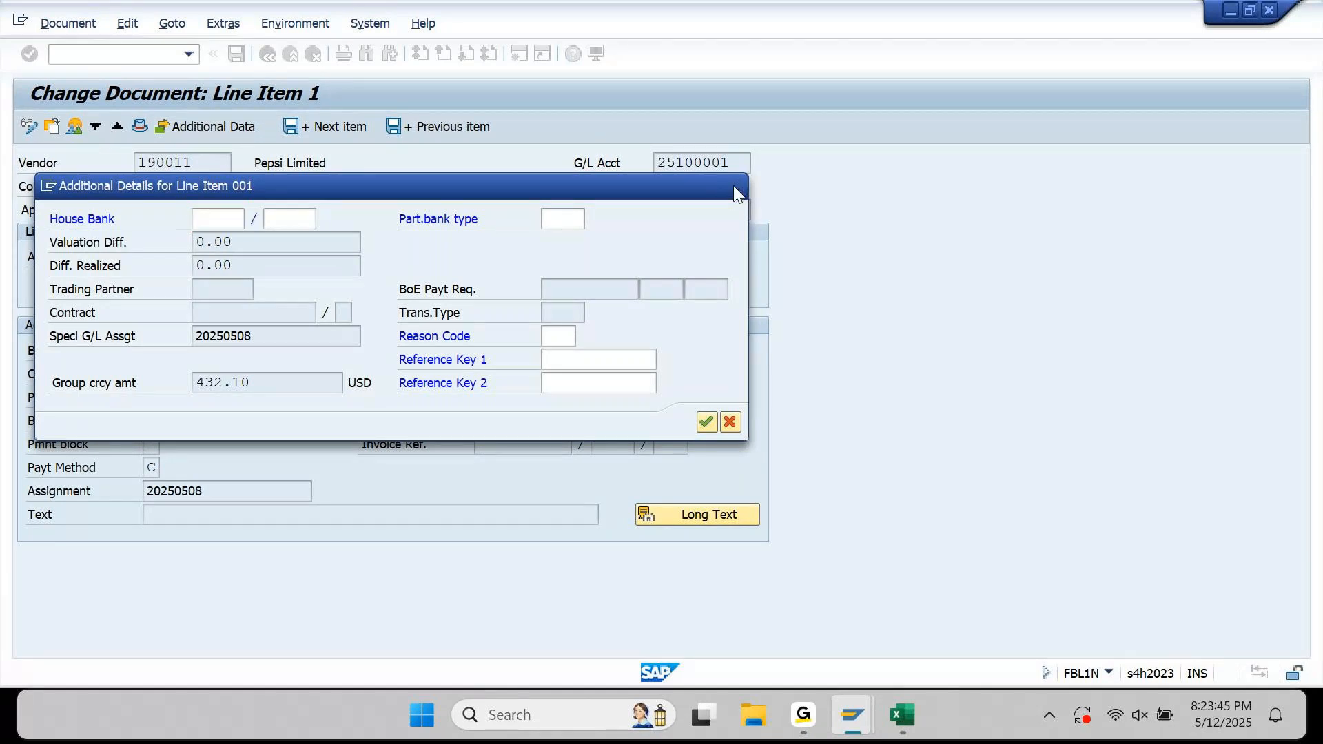
left_click(267, 54)
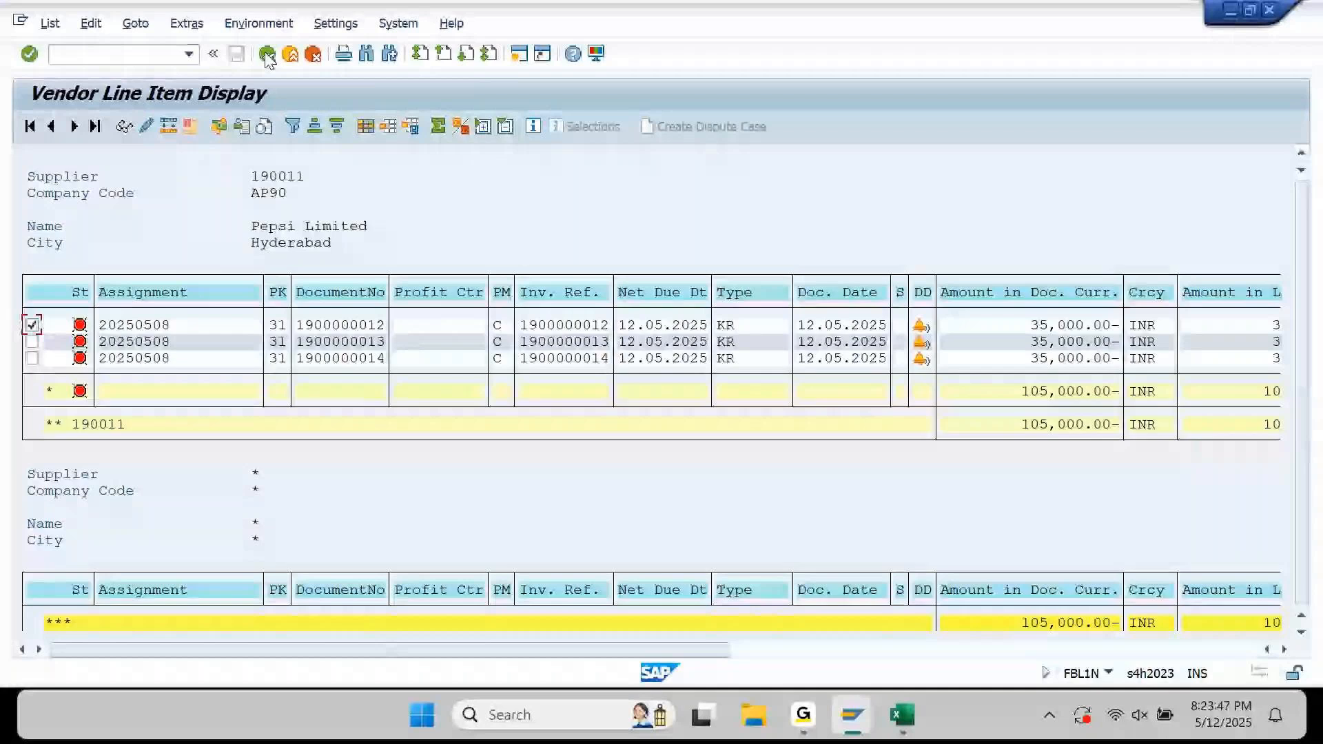
left_click(32, 325)
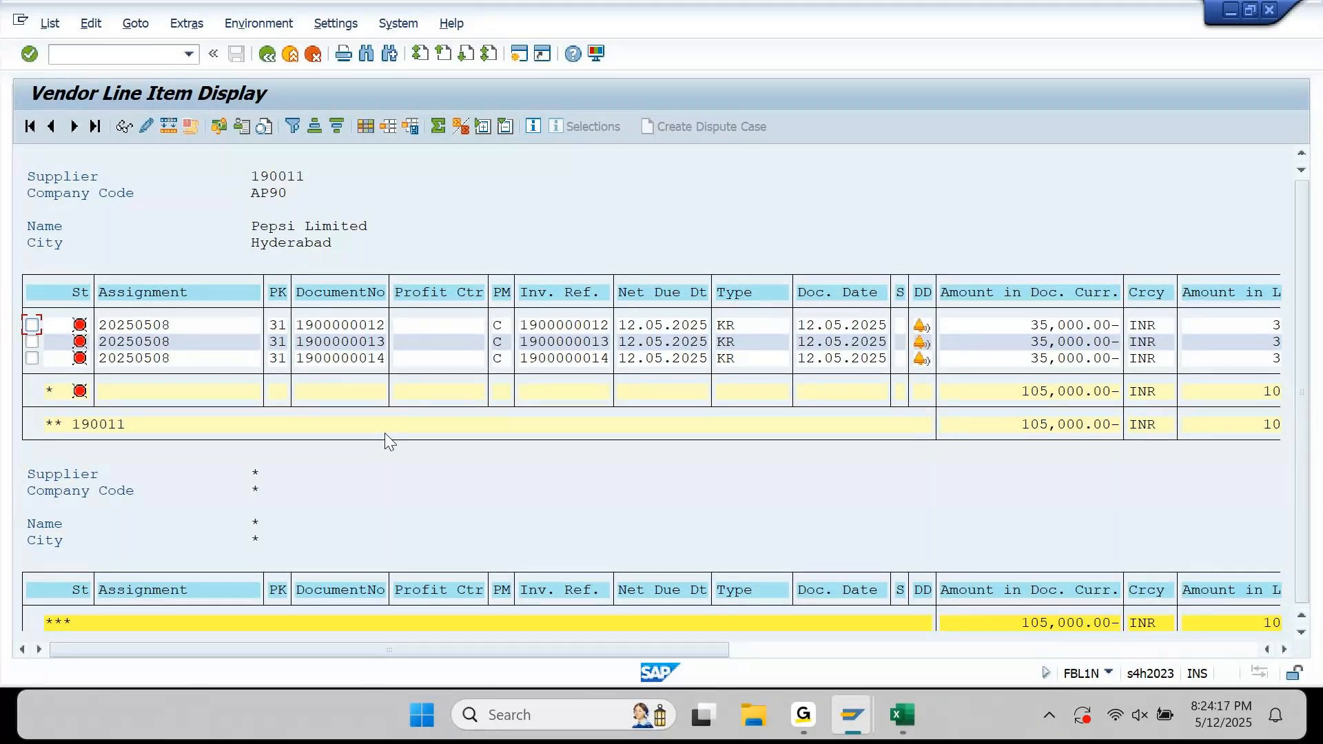
mouse_move(851, 711)
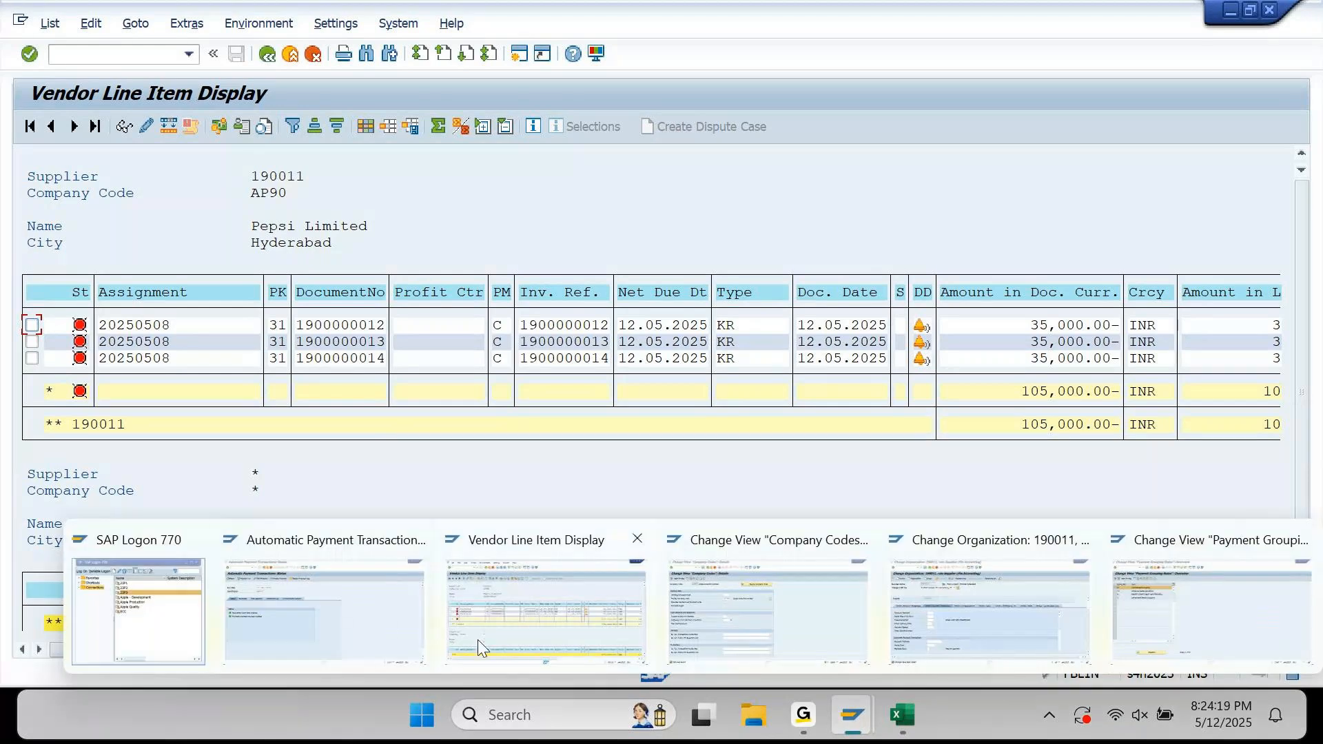
Switch to the automatic payment run, display its proposal for AP90, review the payment columns through to the end, and return to the status
left_click(379, 614)
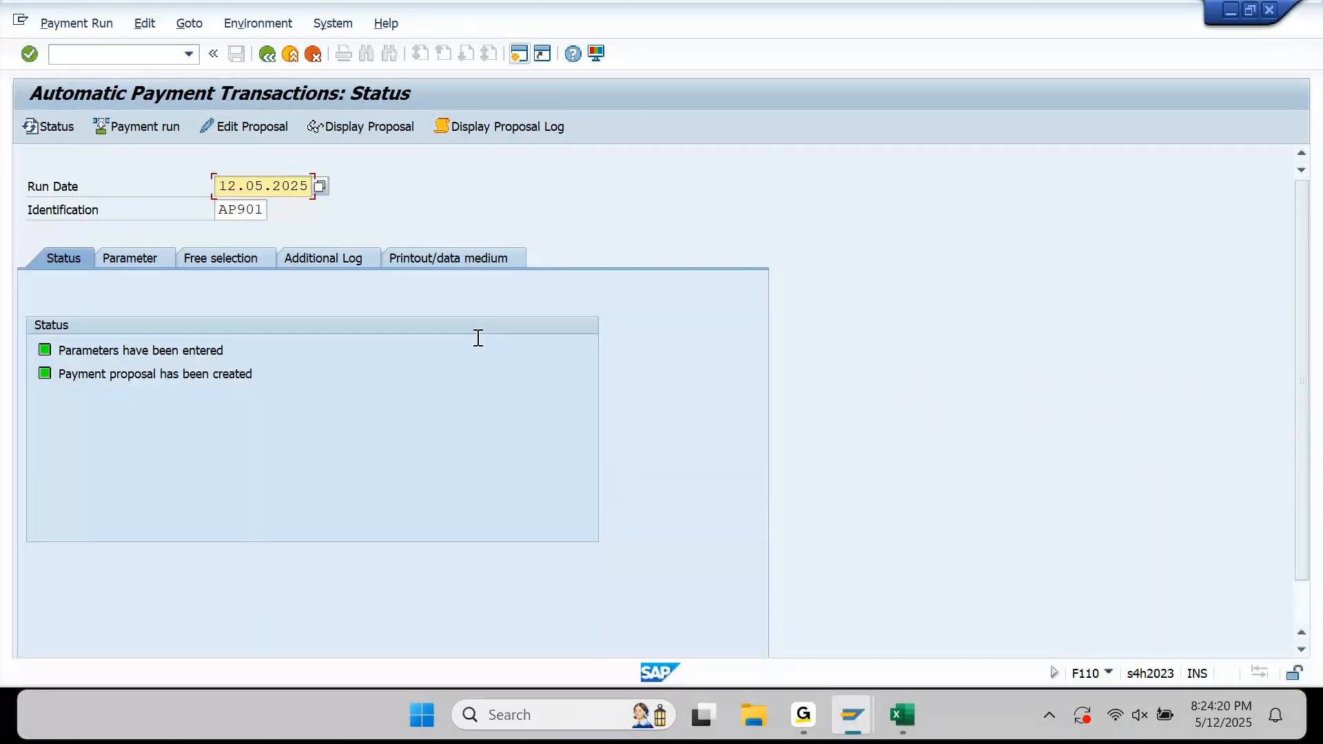
left_click(366, 128)
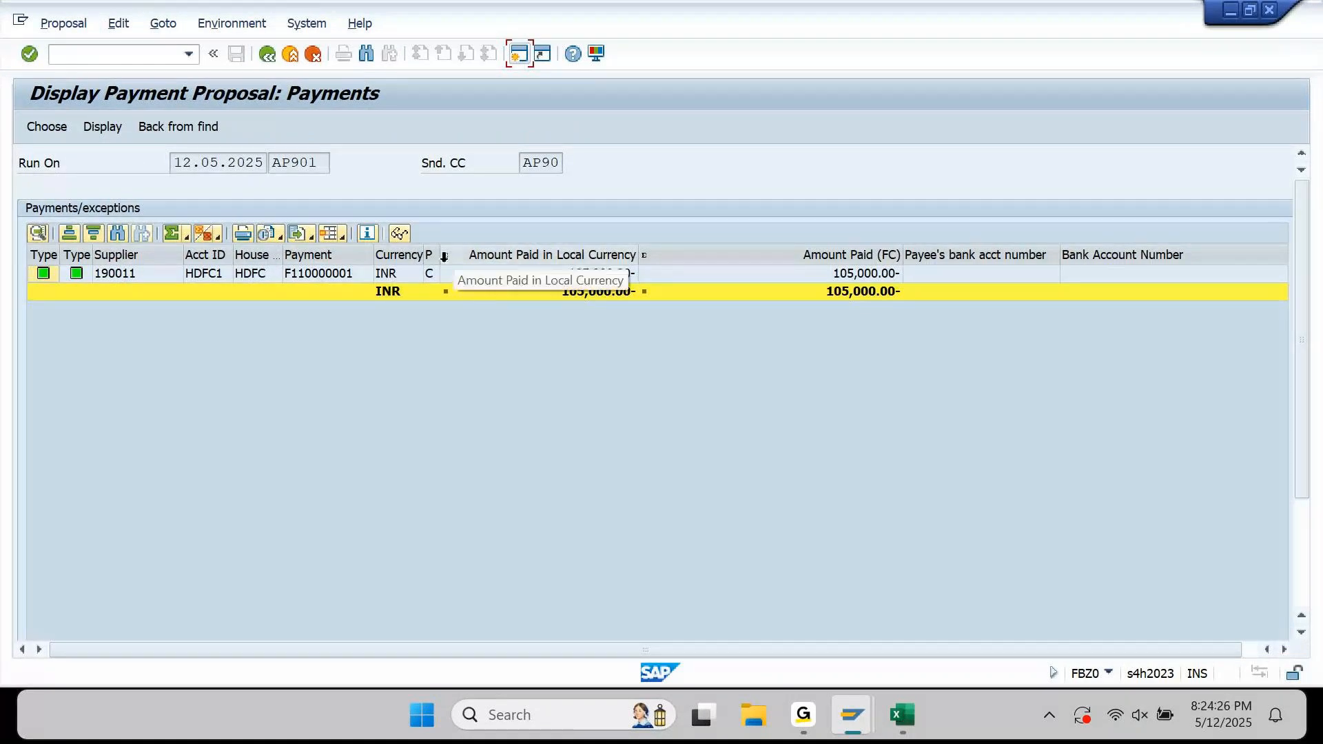
left_click(453, 282)
key("End")
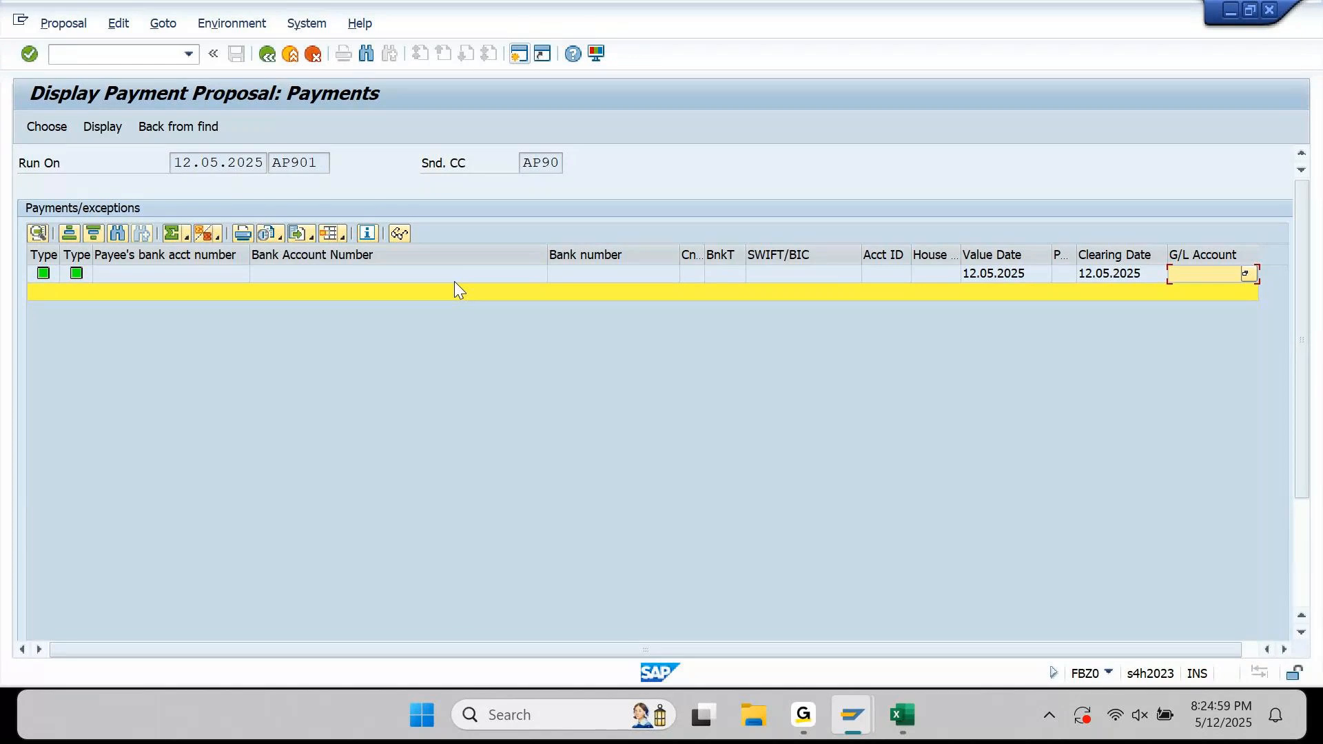
left_click(262, 58)
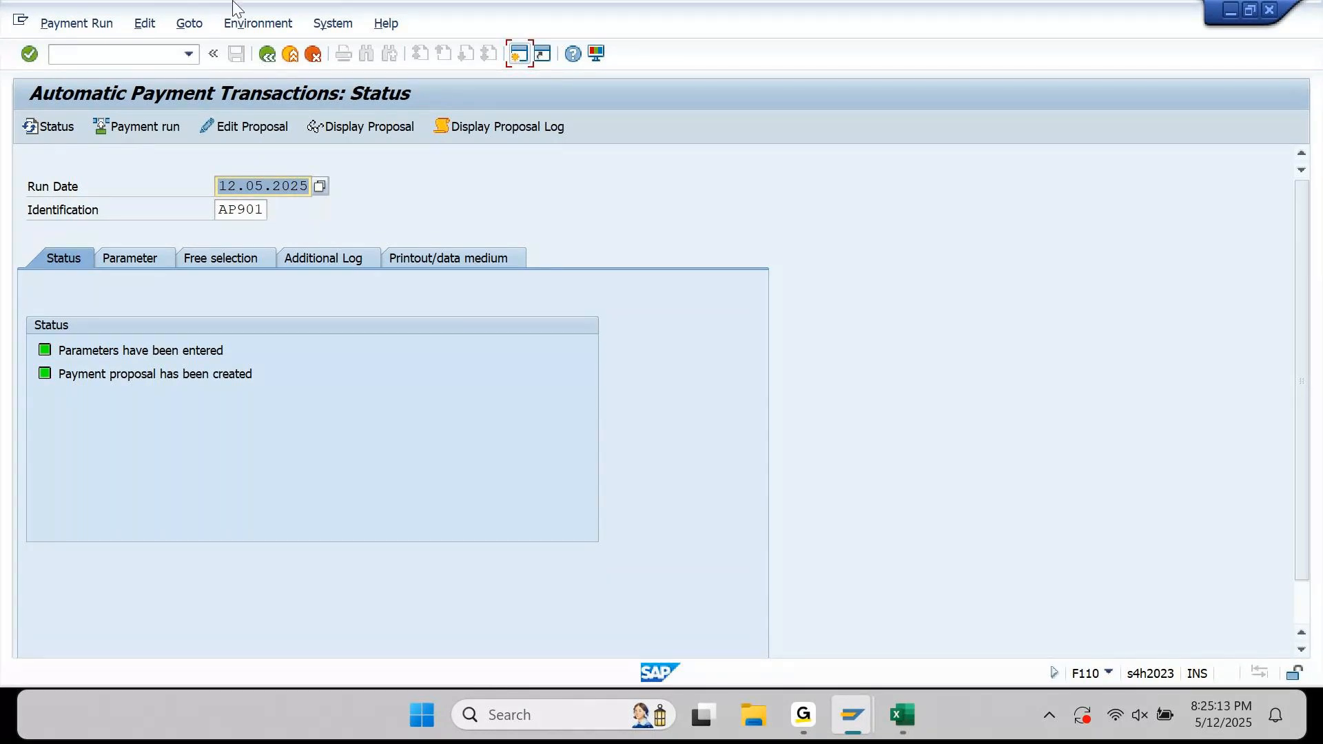
Delete the payment proposal of run AP901 dated 12.05.2025 and confirm the deletion
left_click(148, 27)
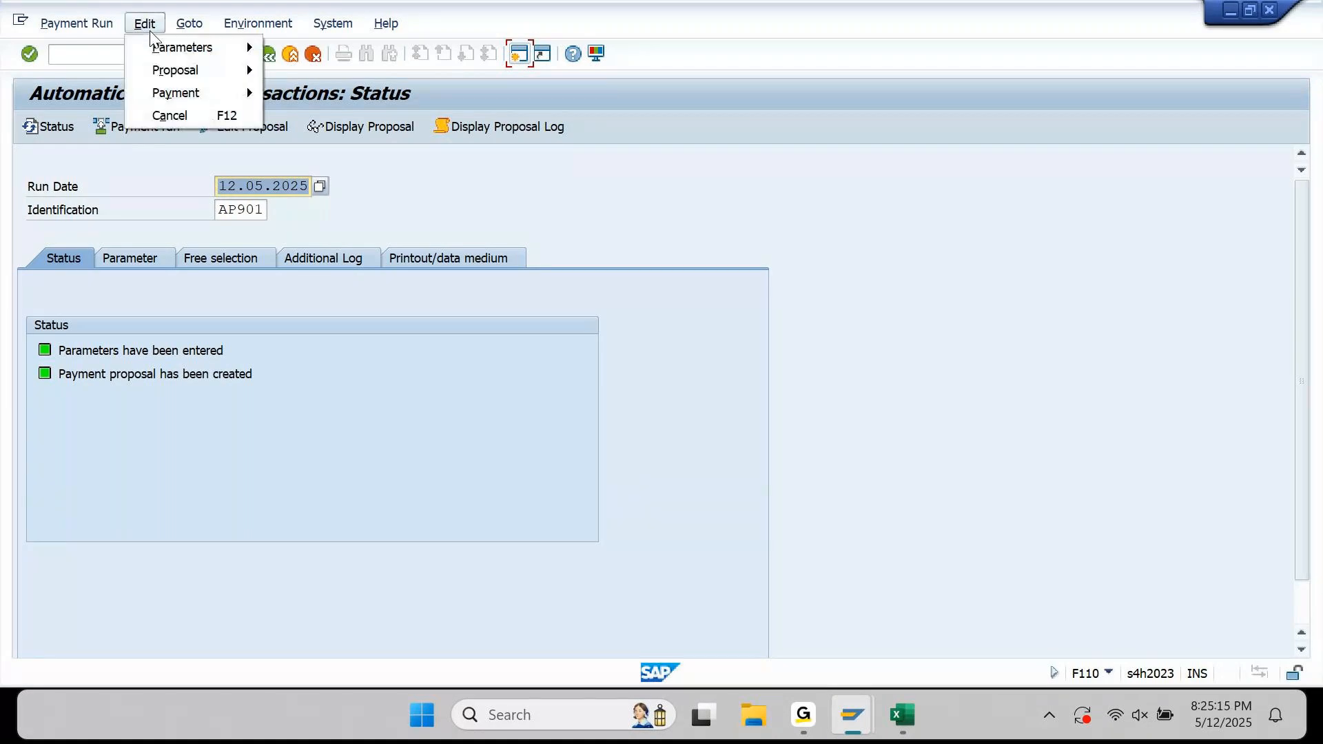
mouse_move(167, 77)
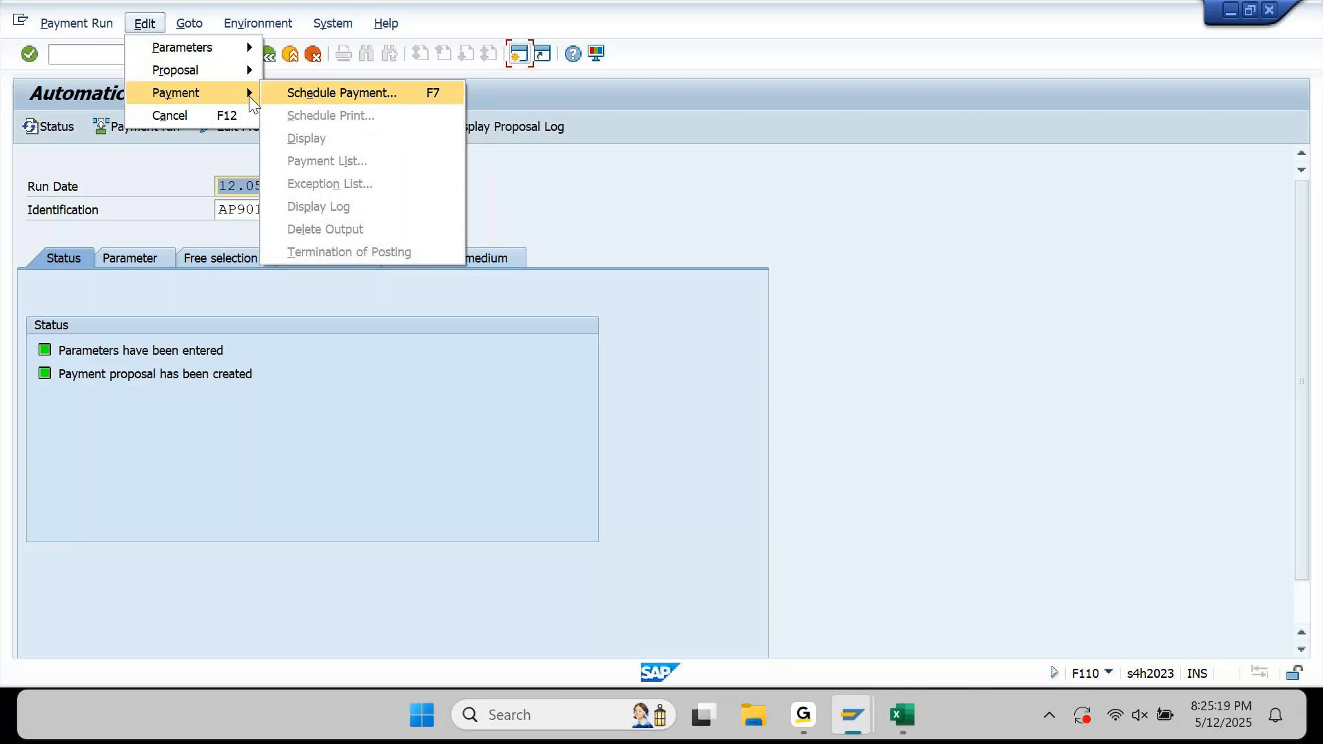
left_click(303, 138)
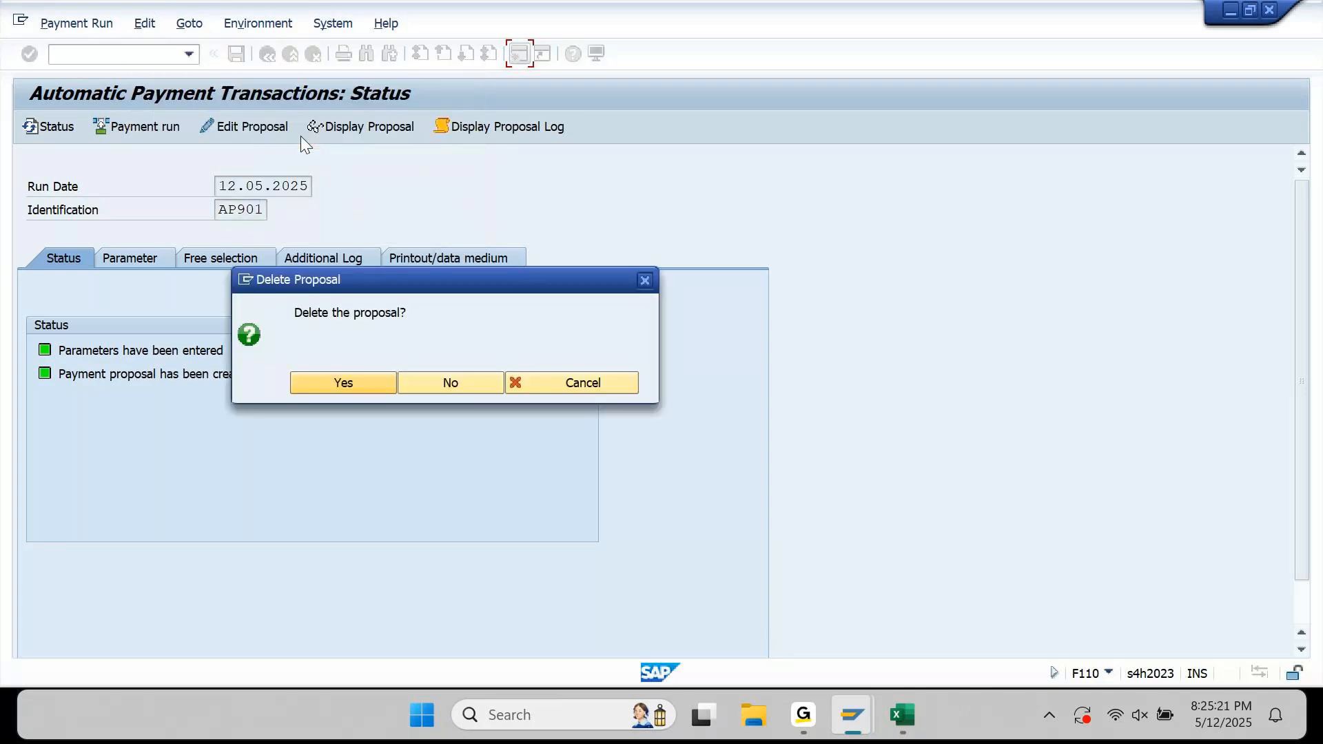
left_click(358, 379)
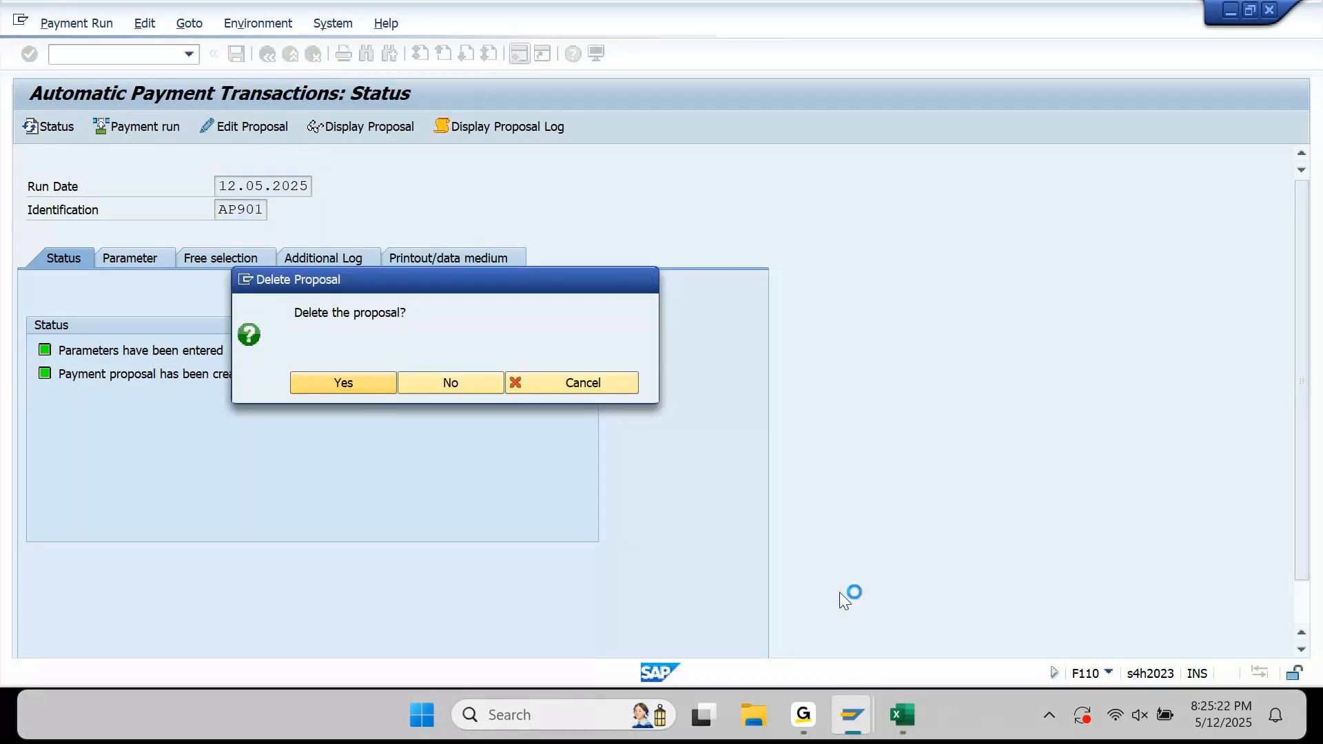
Switch to the vendor line item list and copy the document number of the third open invoice
mouse_move(855, 719)
left_click(543, 587)
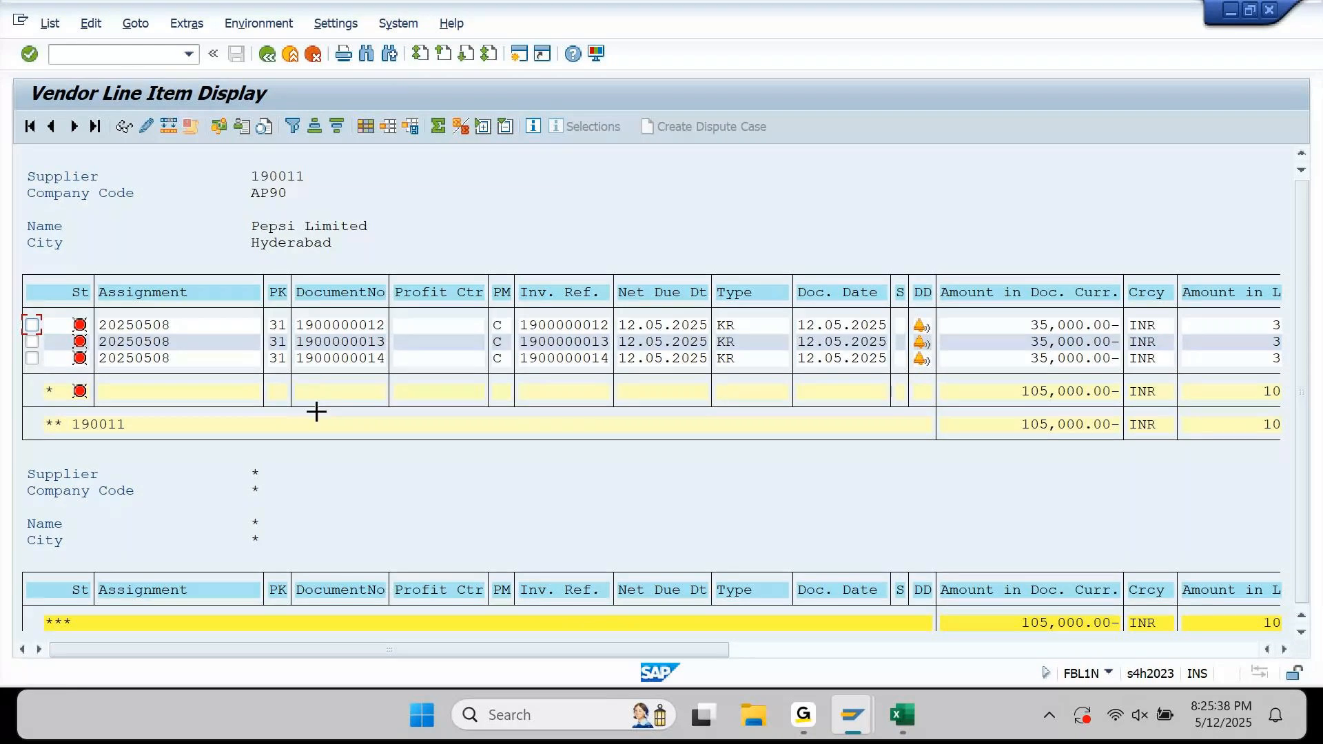
left_click_drag(294, 371, 386, 353)
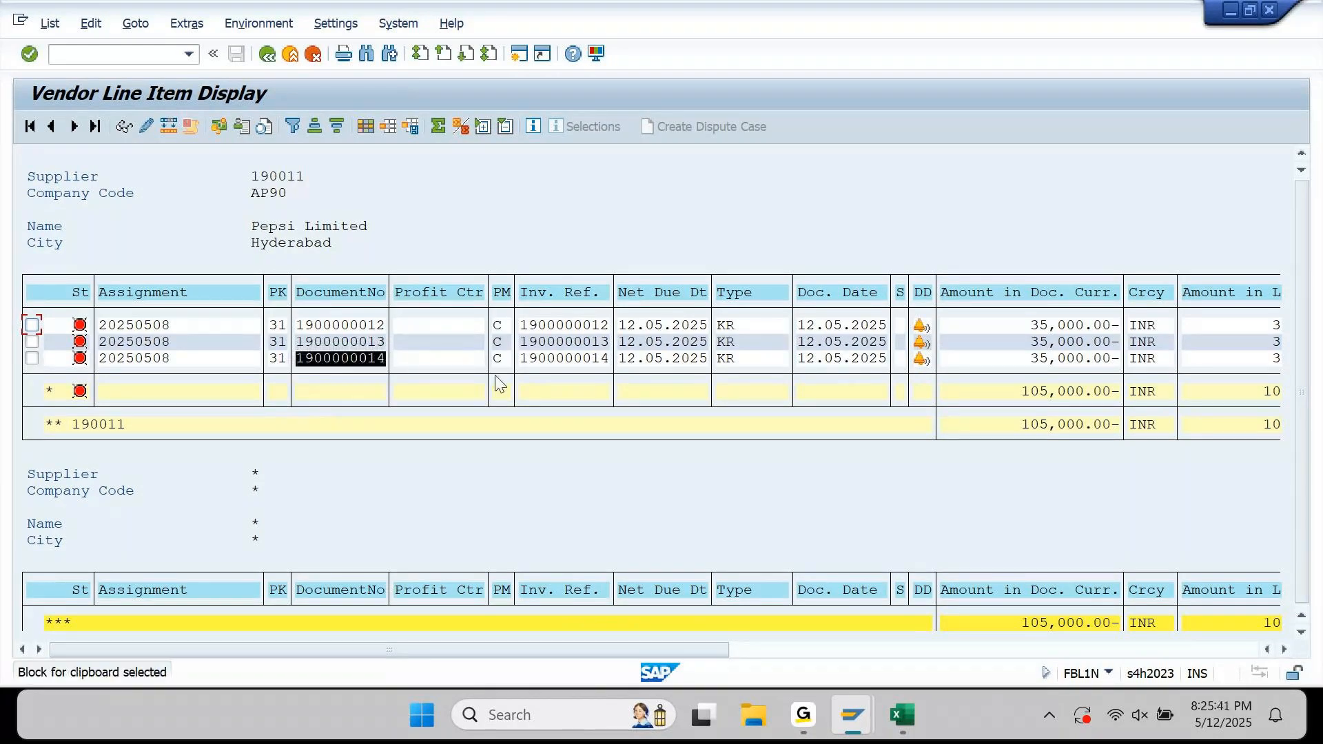
key("ctrl+c")
Start transaction FBR2 in the business partner session and open a new posting that references the third invoice in company code AP90
mouse_move(908, 714)
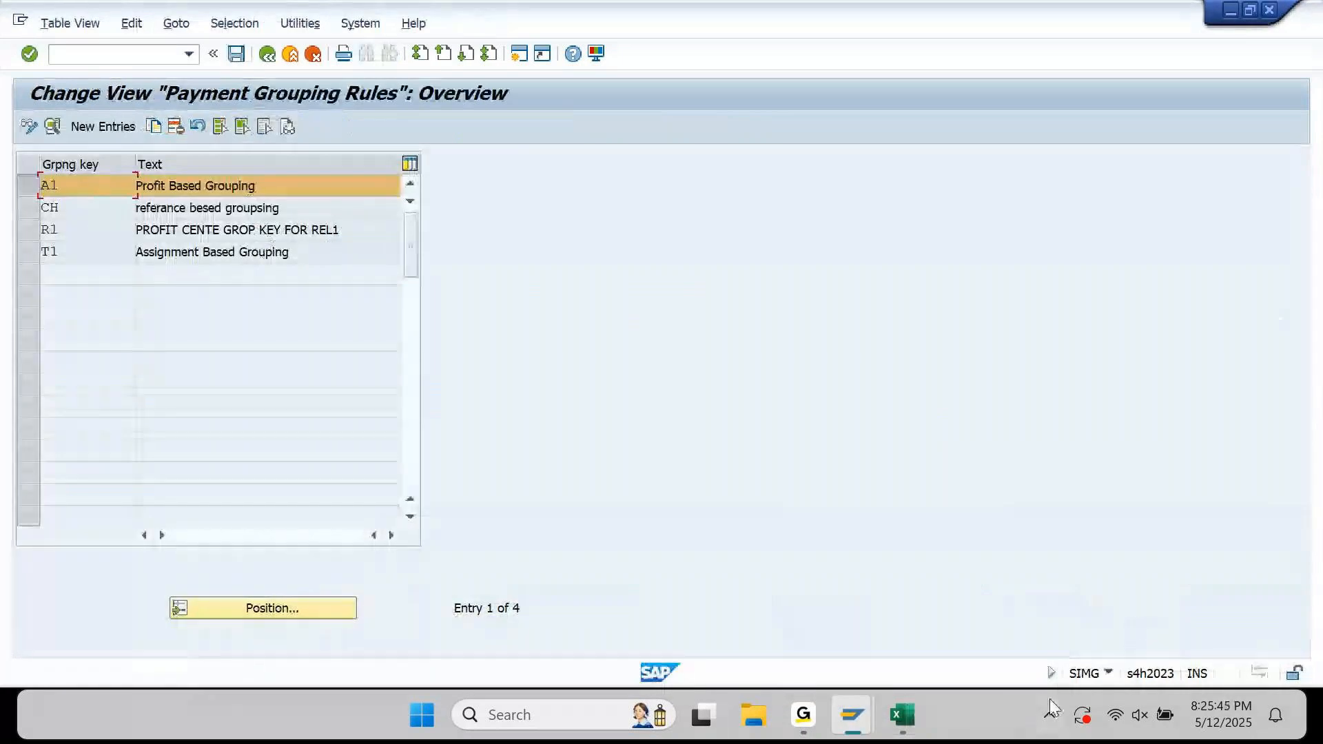
mouse_move(864, 696)
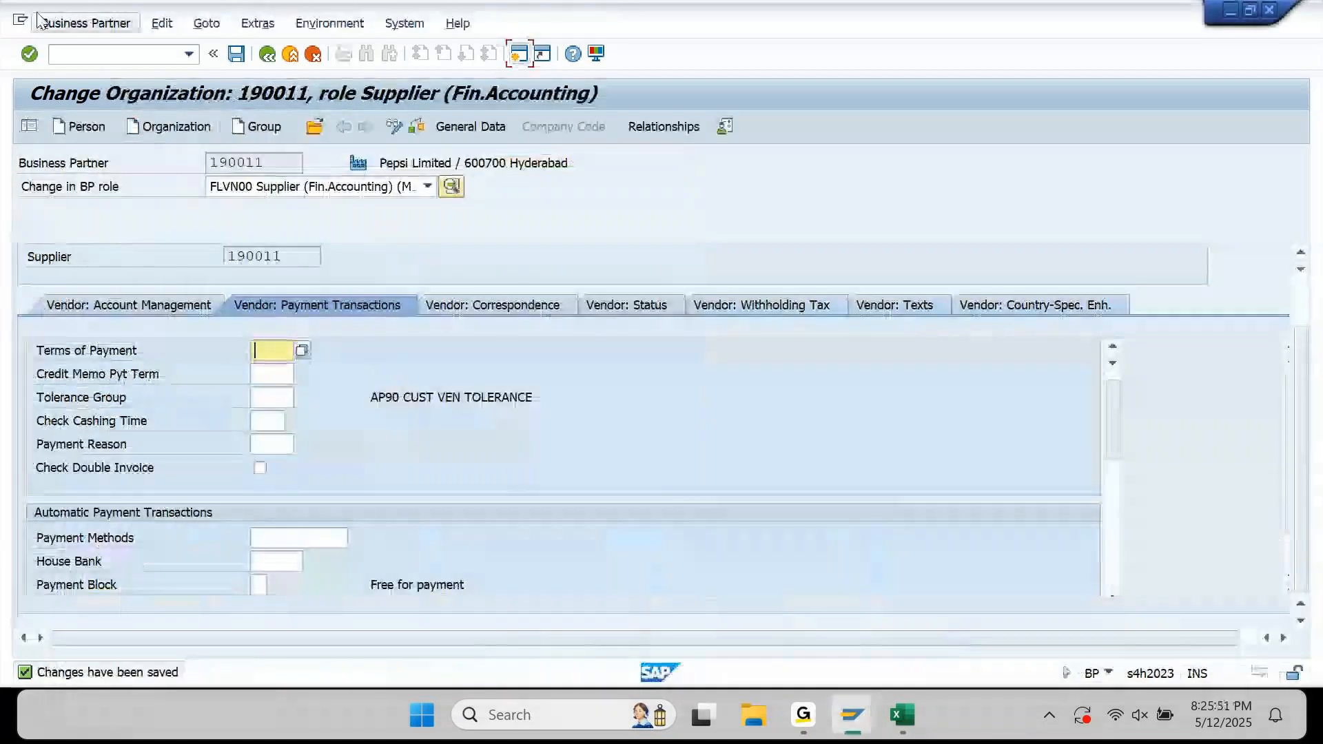
left_click(62, 53)
type("/N")
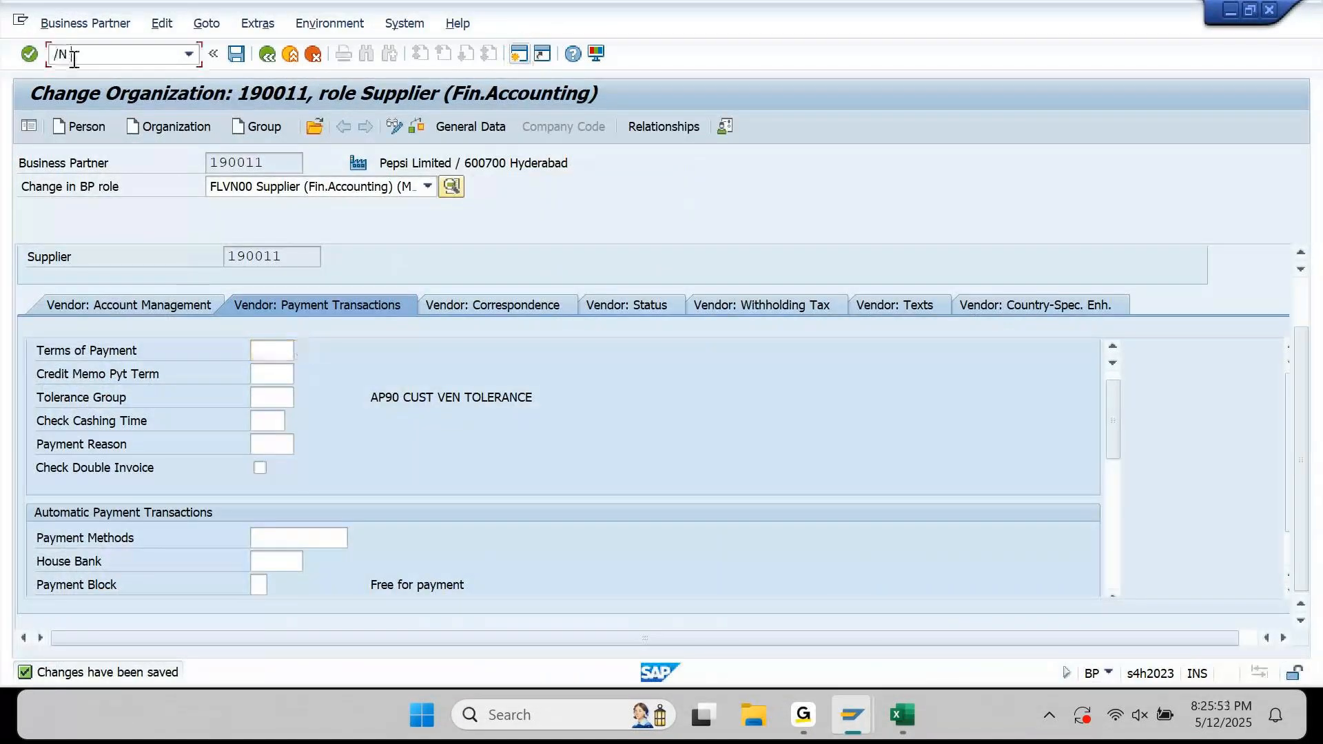
type(" TBR2")
key("Return")
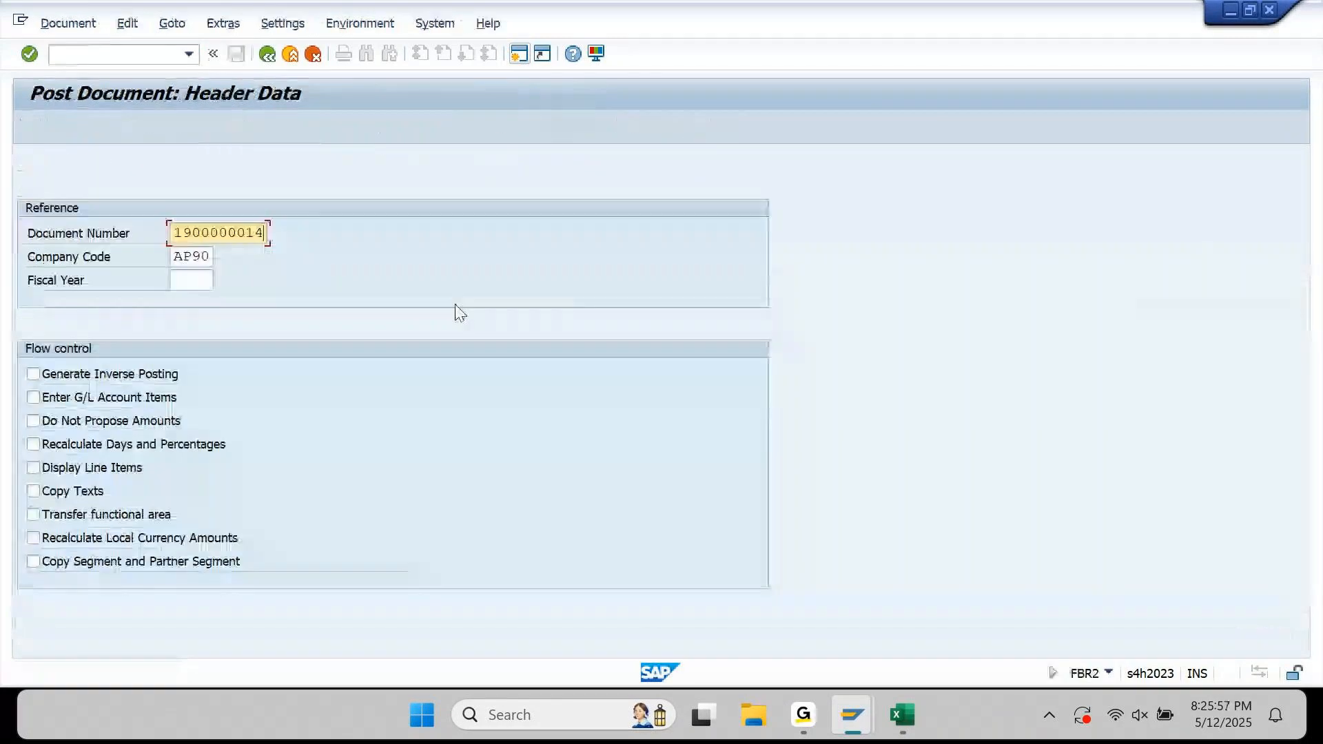
key("Return")
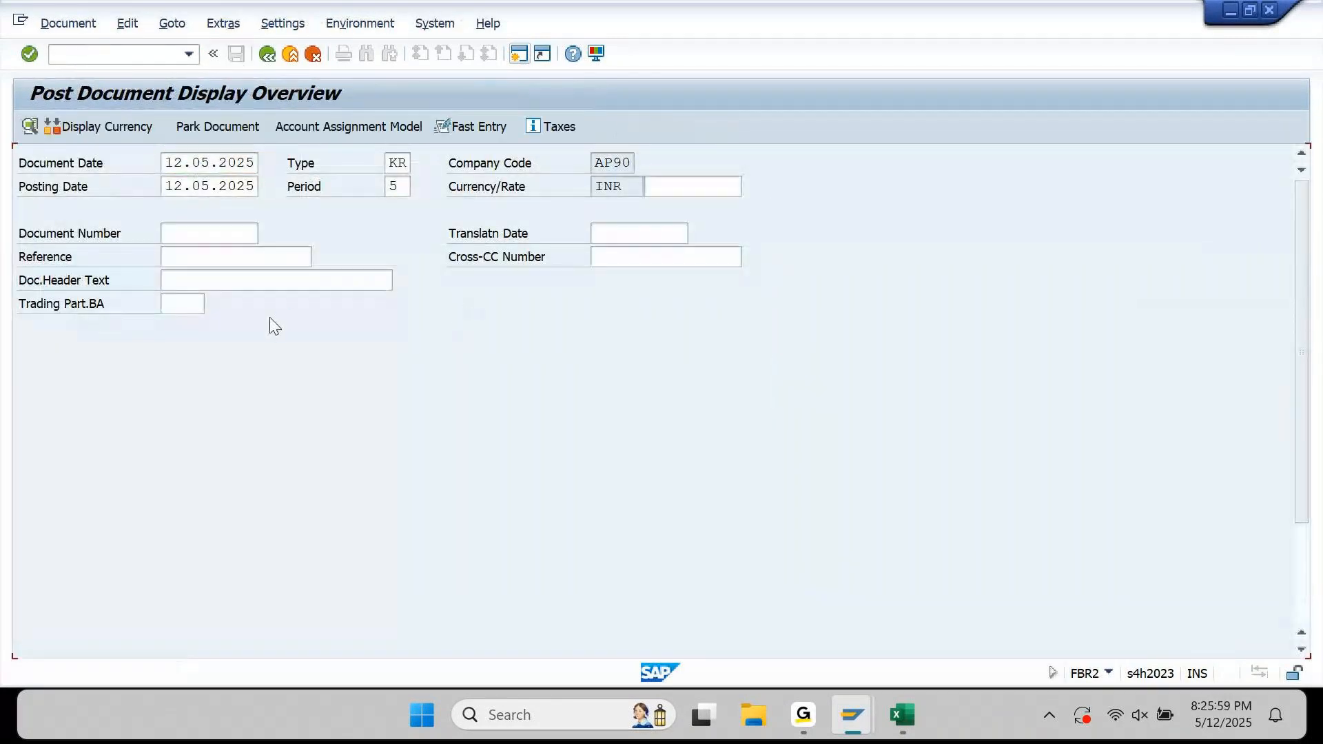
Open the Admin Expenses debit item of the new posting and clear its cost center
double_click(296, 355)
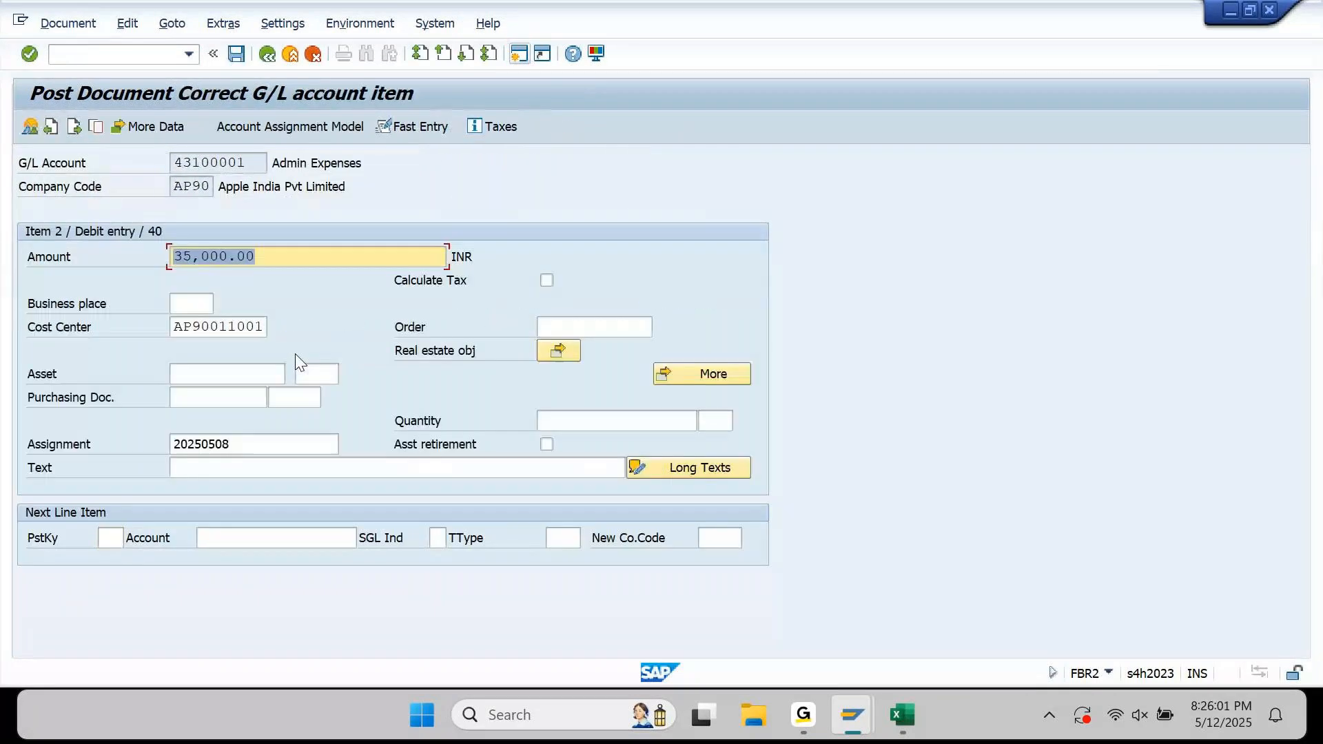
key("Tab")
key("Tab")
key("Tab")
key("Delete")
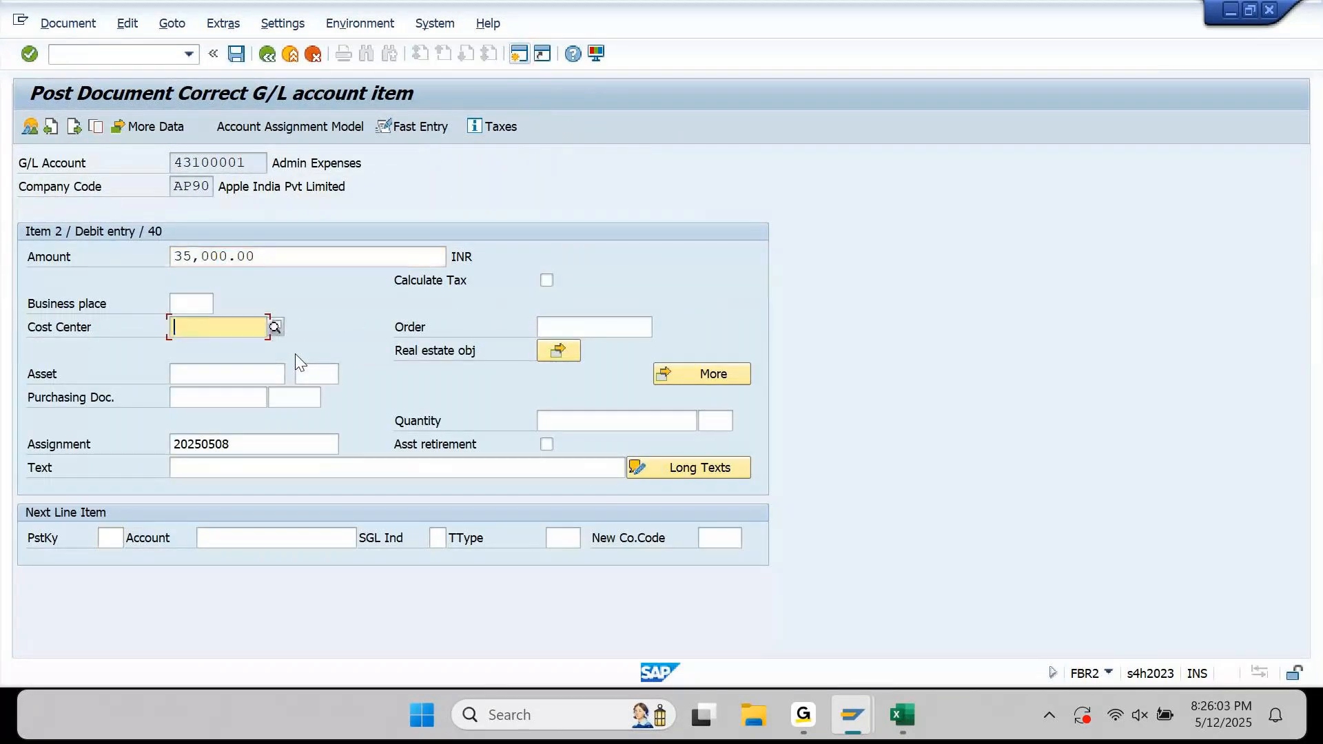
Search company code AP90's cost centers without a controlling area restriction and select AP90012001 in the list
key("F4")
key("Return")
key("Return")
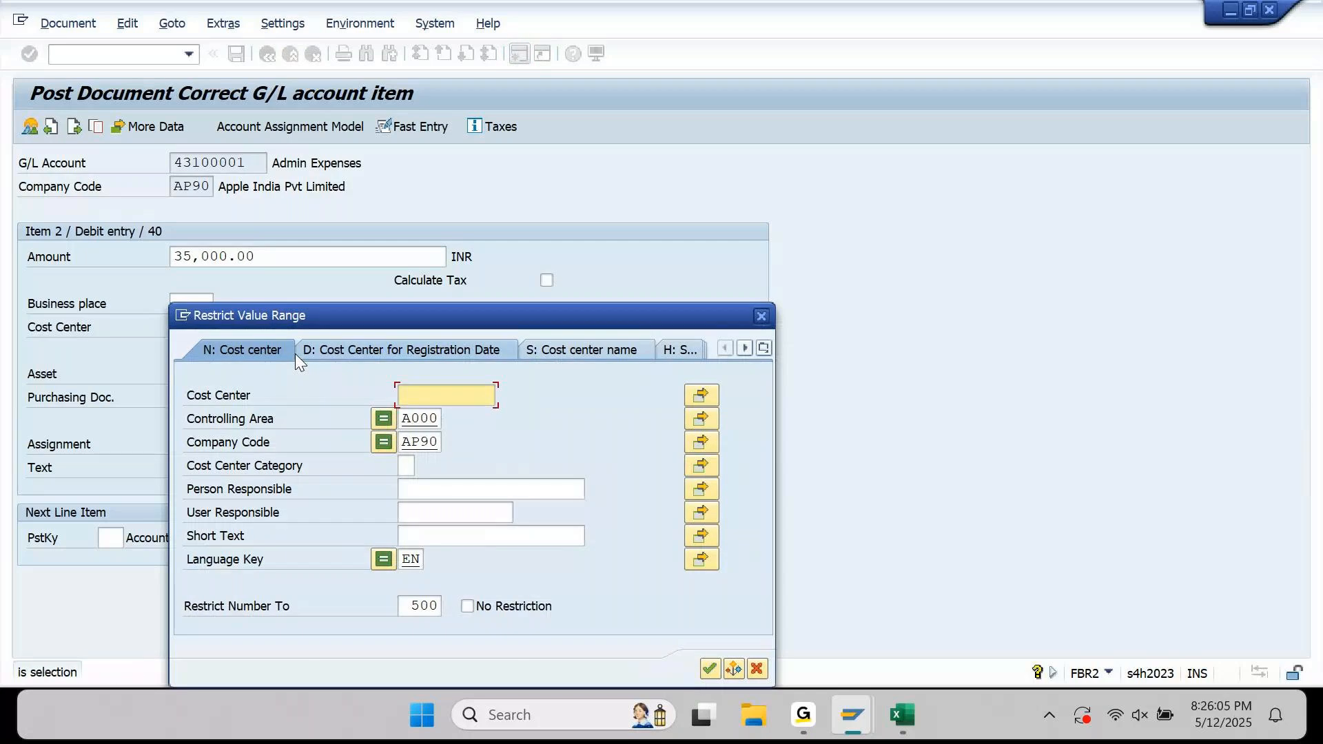
key("Delete")
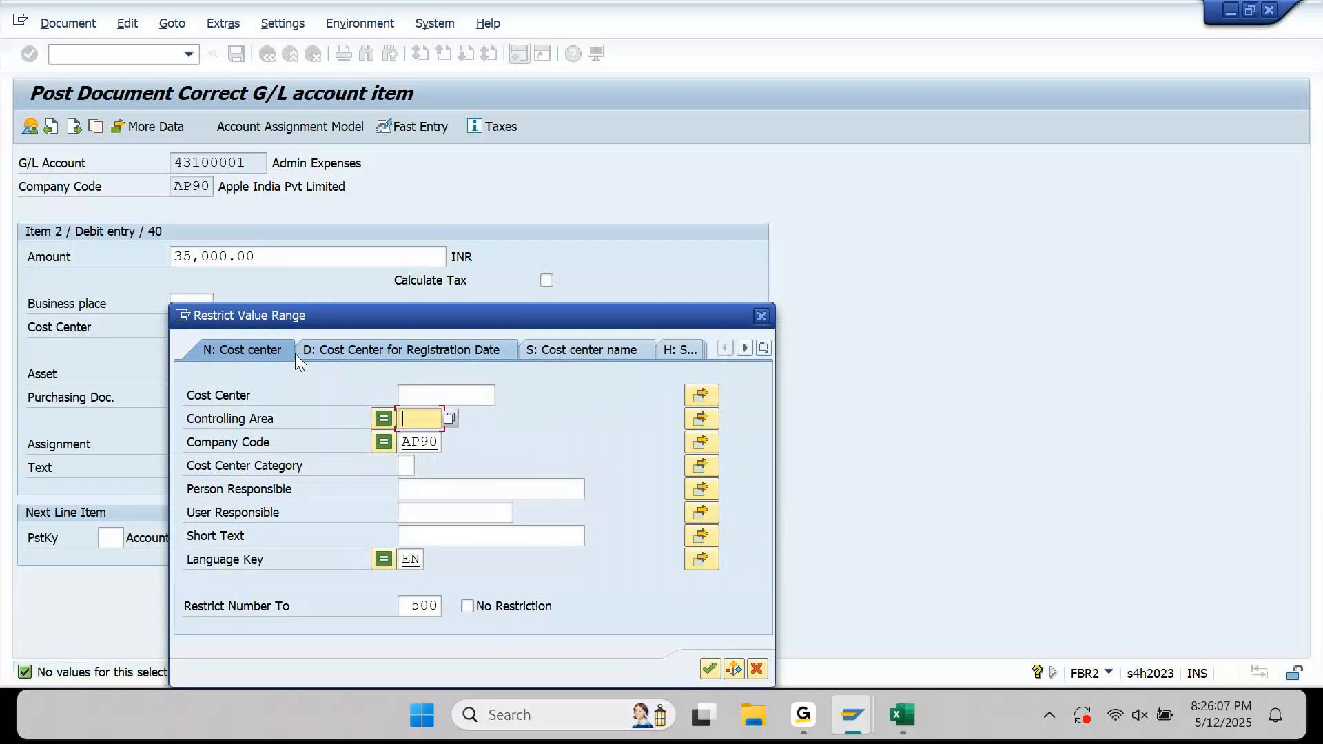
key("Return")
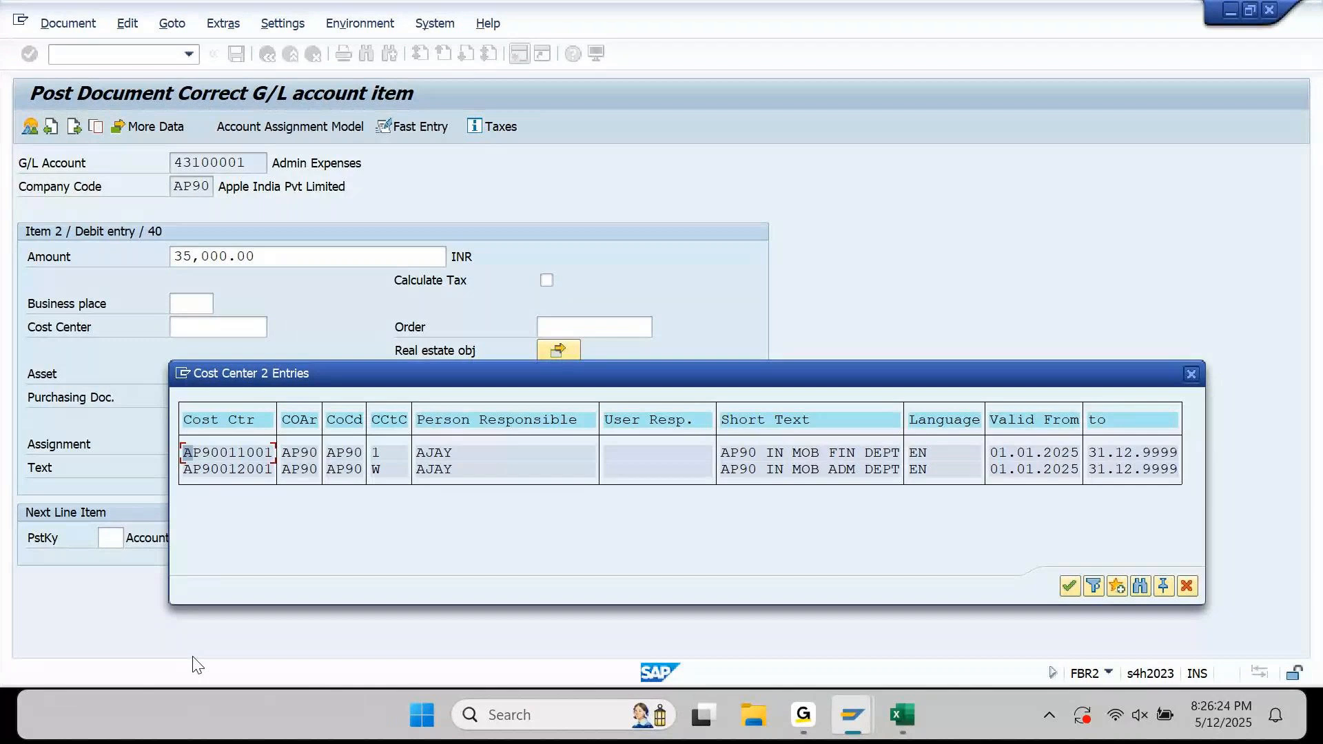
left_click(229, 454)
key("Down")
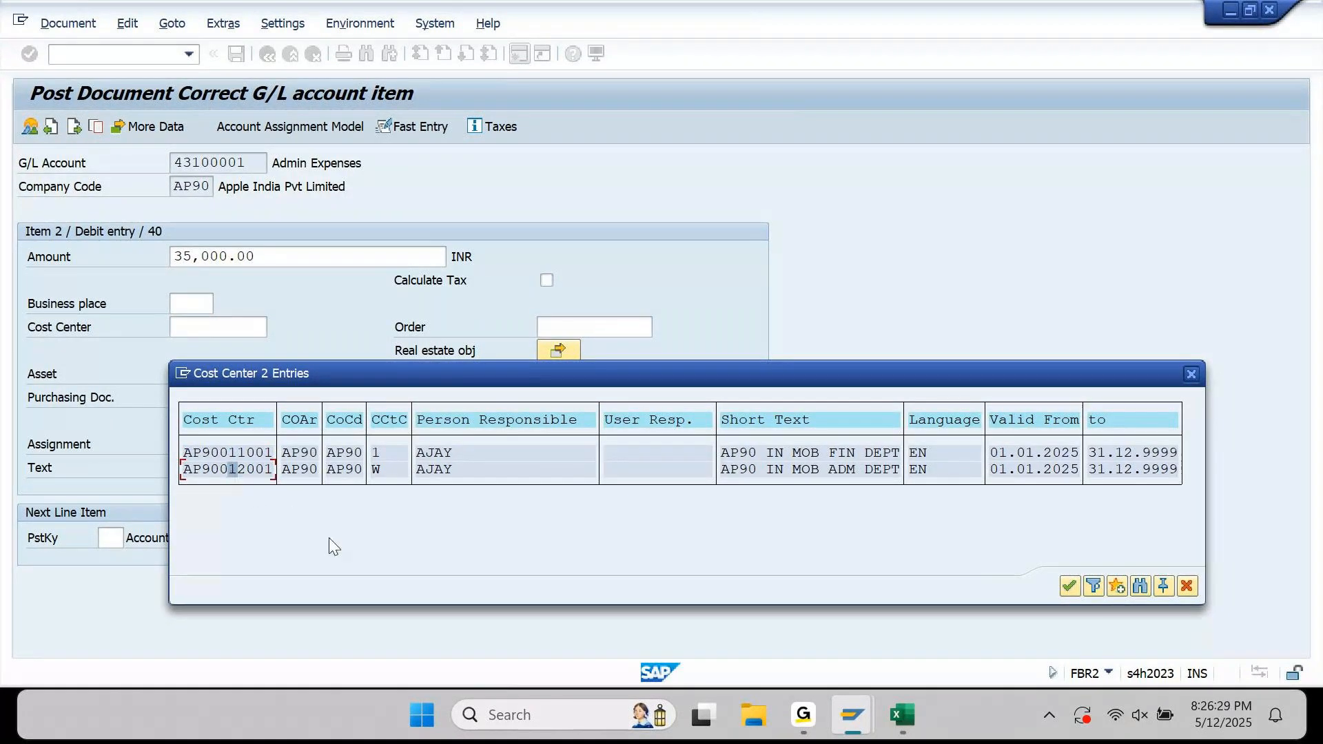
Try cost center AP90012001 on the Admin Expenses line item and clear the field again
left_click(1069, 585)
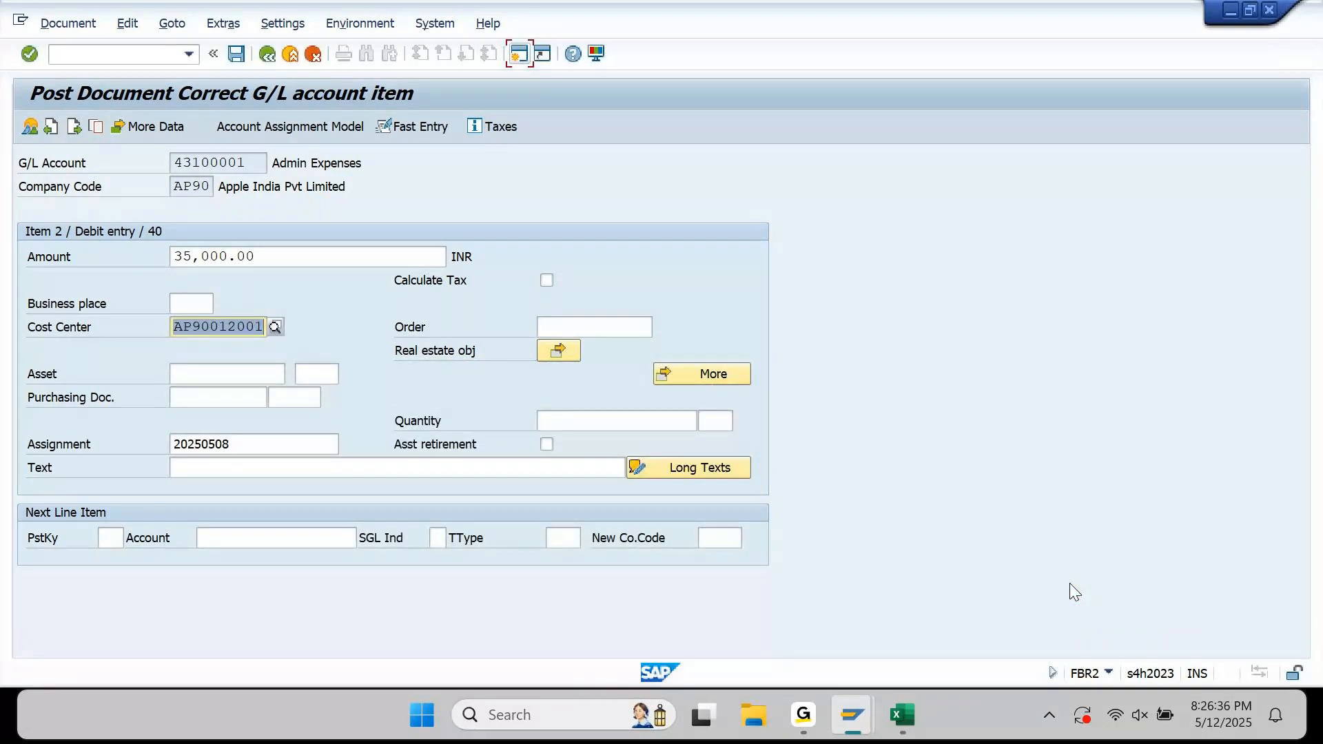
key("BackSpace")
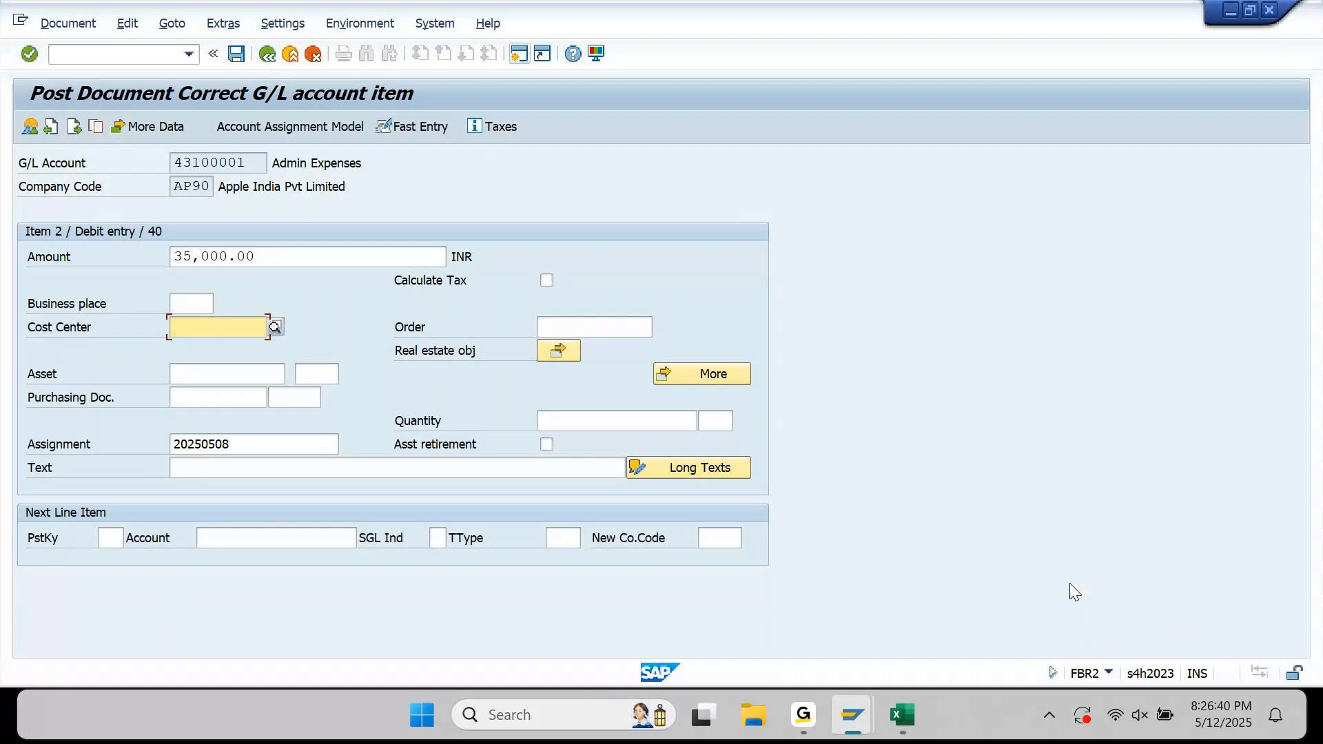
Go to the general table display transaction SE16N and load the profit center master table CEPC
left_click(166, 55)
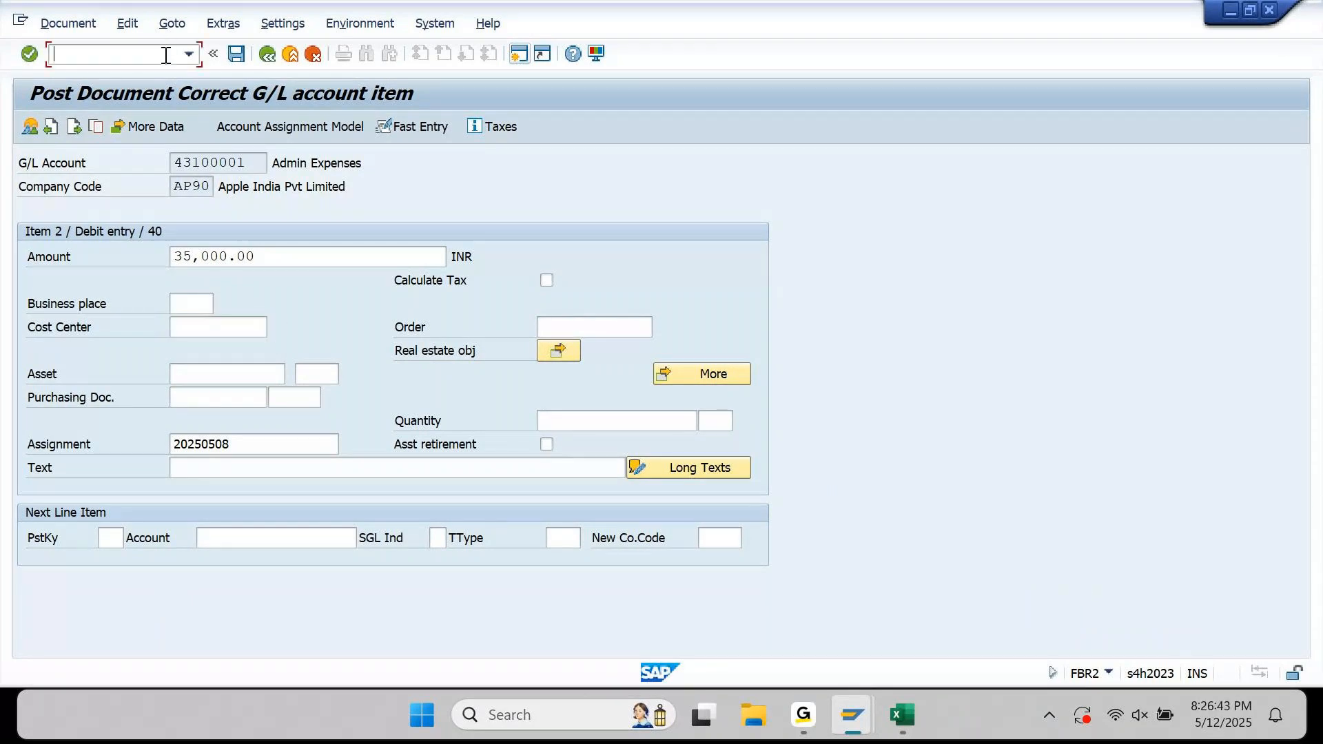
type("/N SE16N")
key("Return")
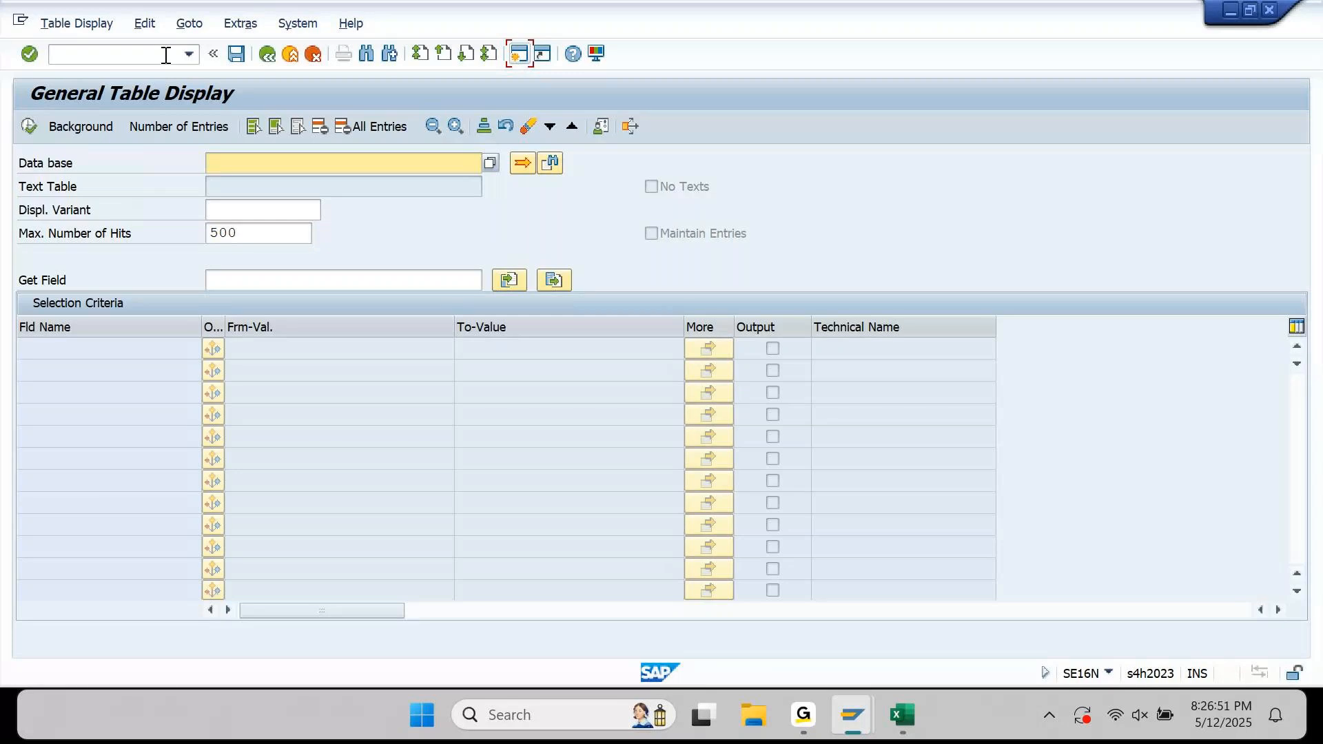
type("C")
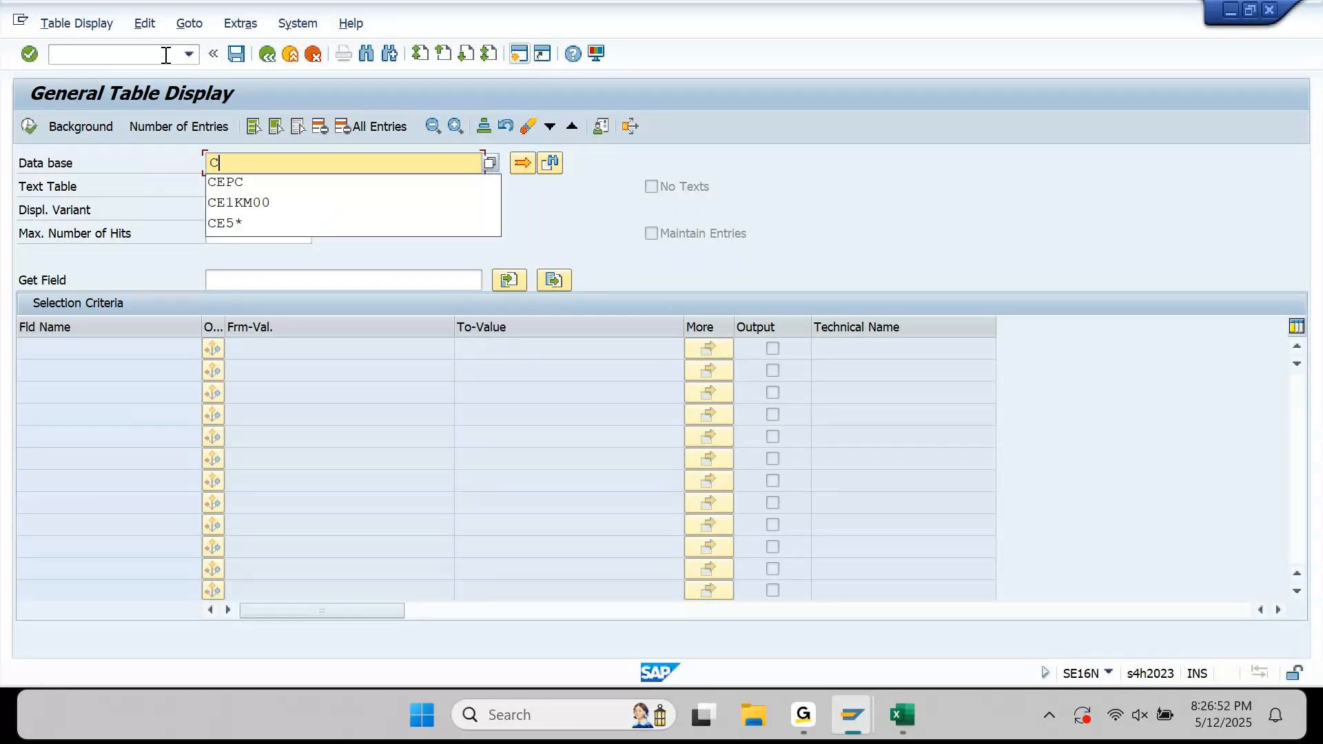
key("Down")
key("Return")
key("Return")
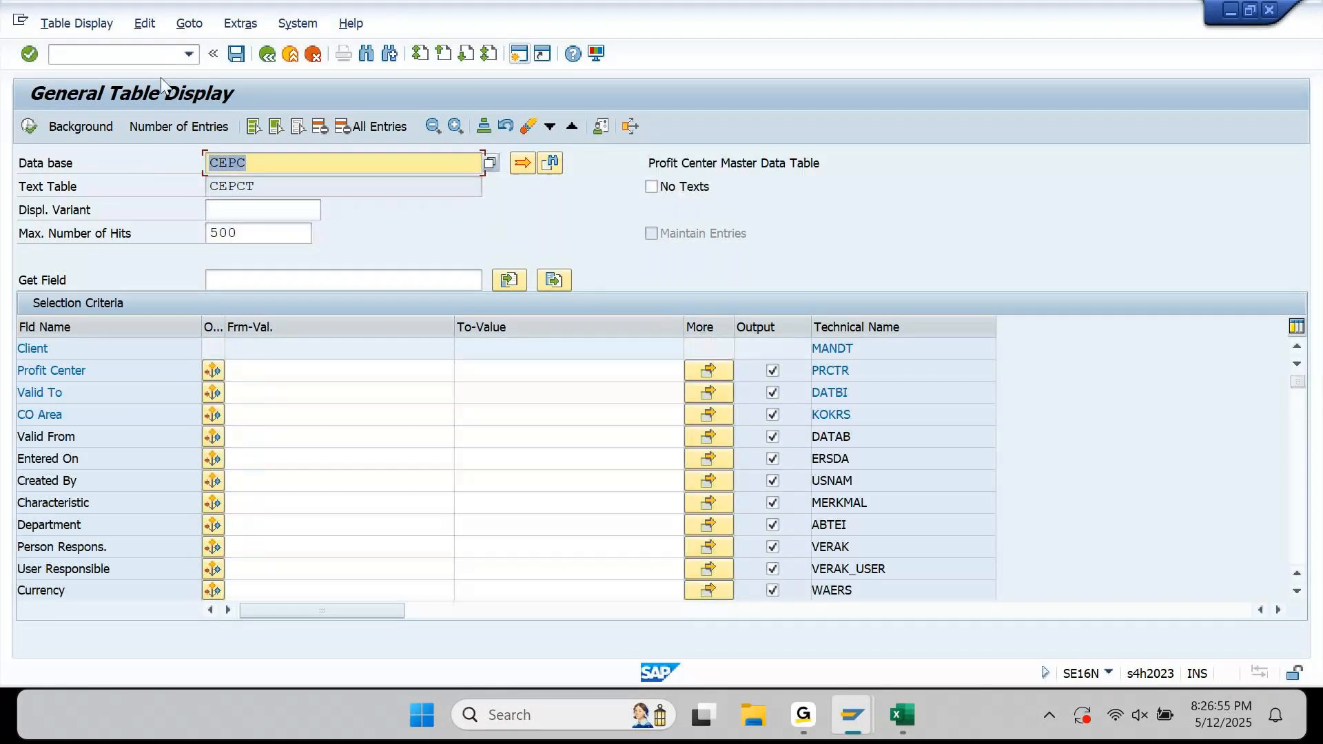
Display the CEPC entries for CO area AP90 and look at profit center AP9002
left_click(303, 415)
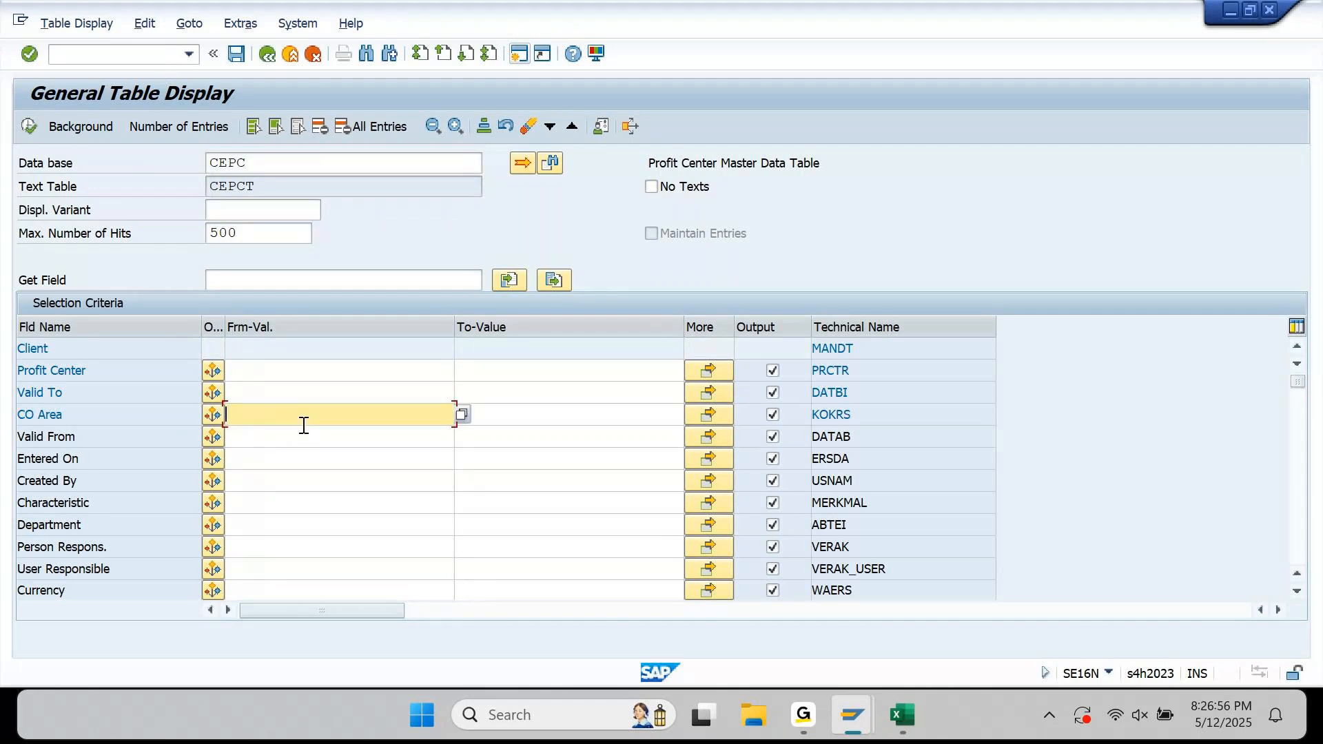
type("A")
key("Down")
key("Return")
key("F8")
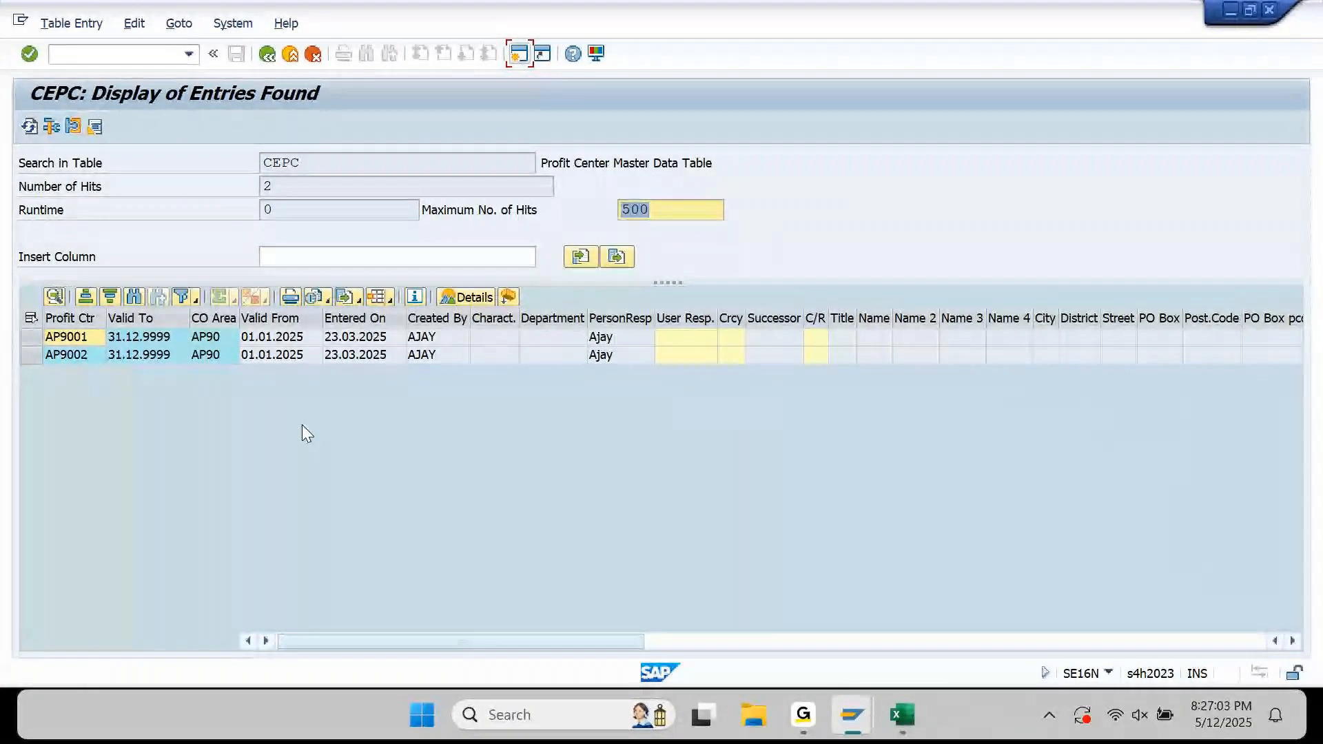
left_click(75, 353)
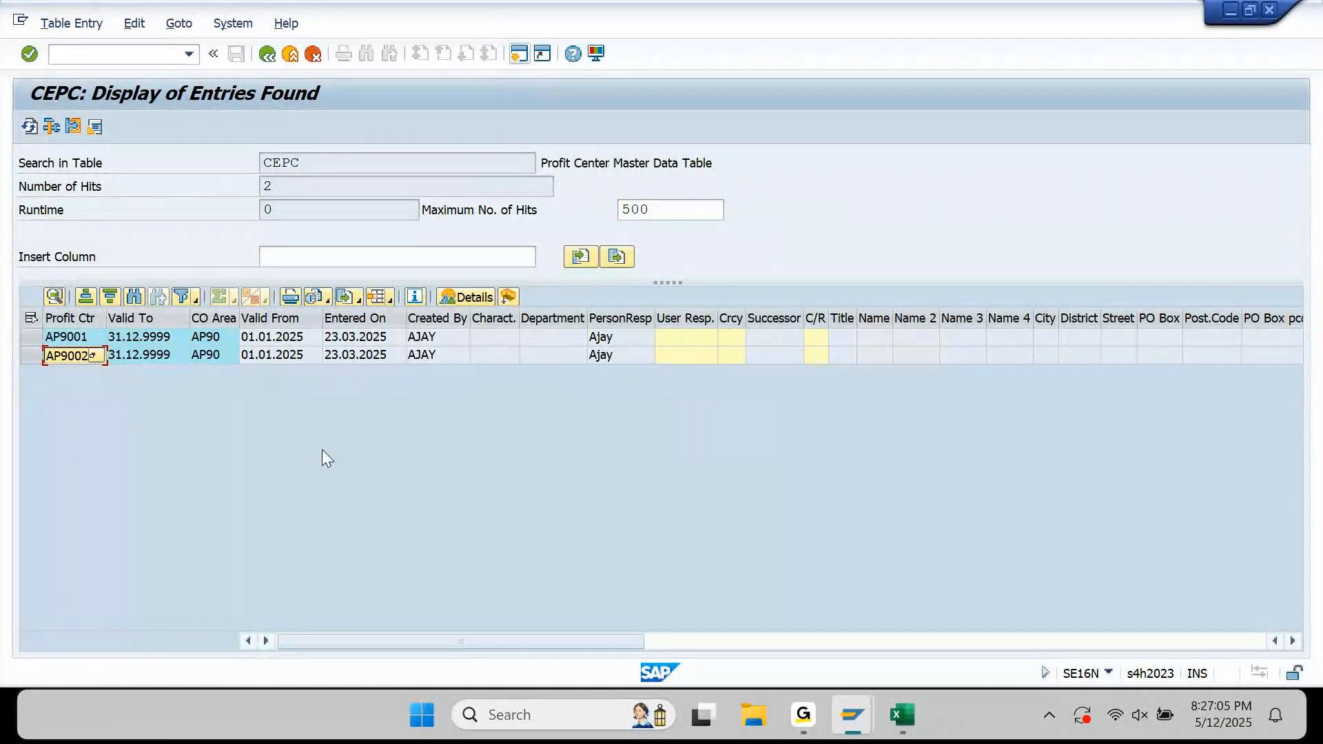
Go to the cost center creation transaction KS01 and enter AP90021001 as the new cost center
left_click(161, 55)
type("/N")
type("KS01")
key("Return")
key("Down")
key("Down")
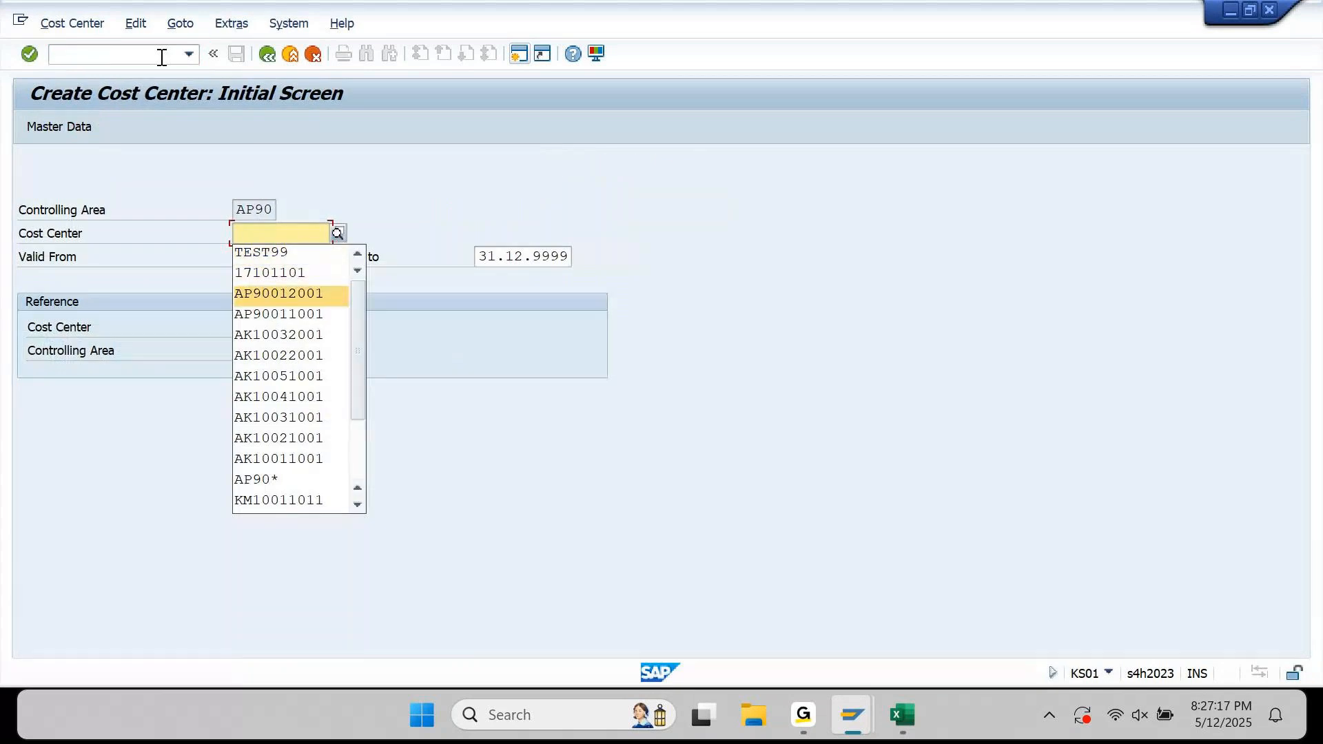
key("Down")
key("Return")
key("Right")
key("Right")
key("Right")
key("Right")
key("shift+Right")
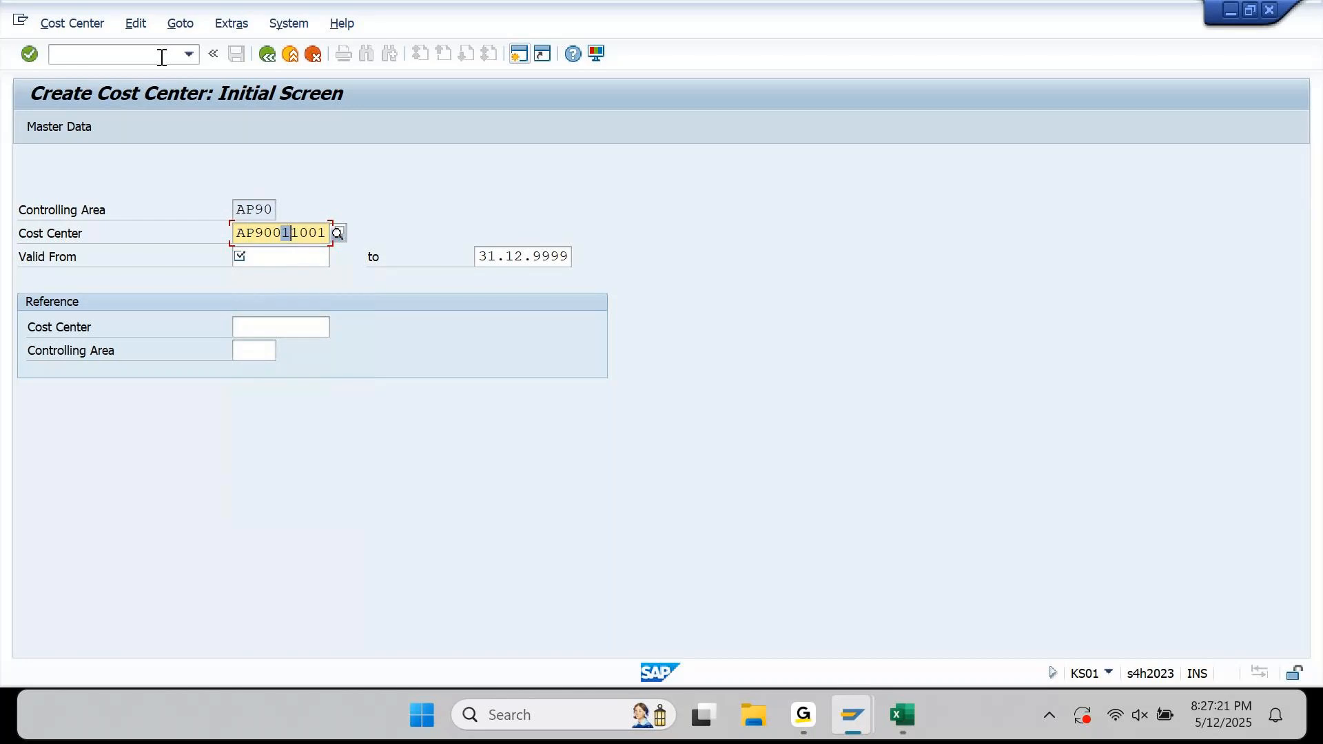
type("2")
key("Tab")
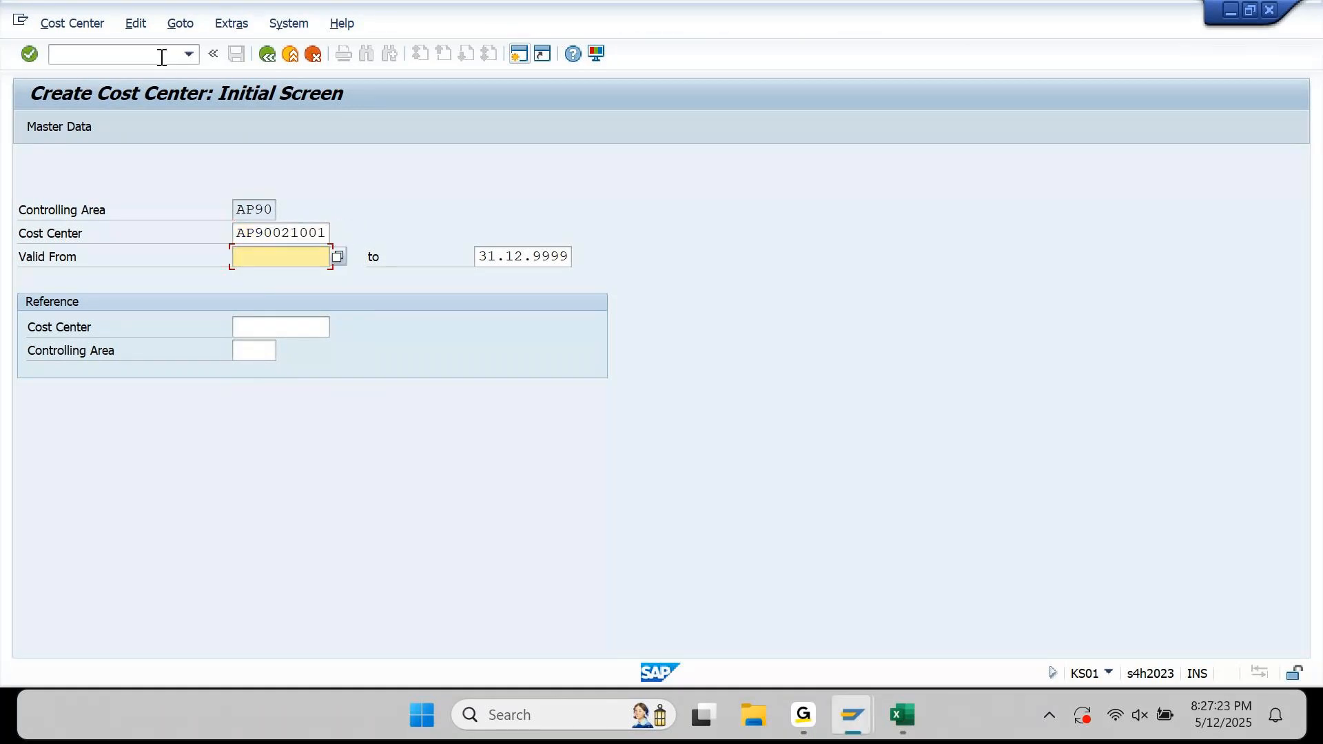
Set the cost center's valid-from date to 01.01.2025 and proceed to its basic data
type("010124")
key("Return")
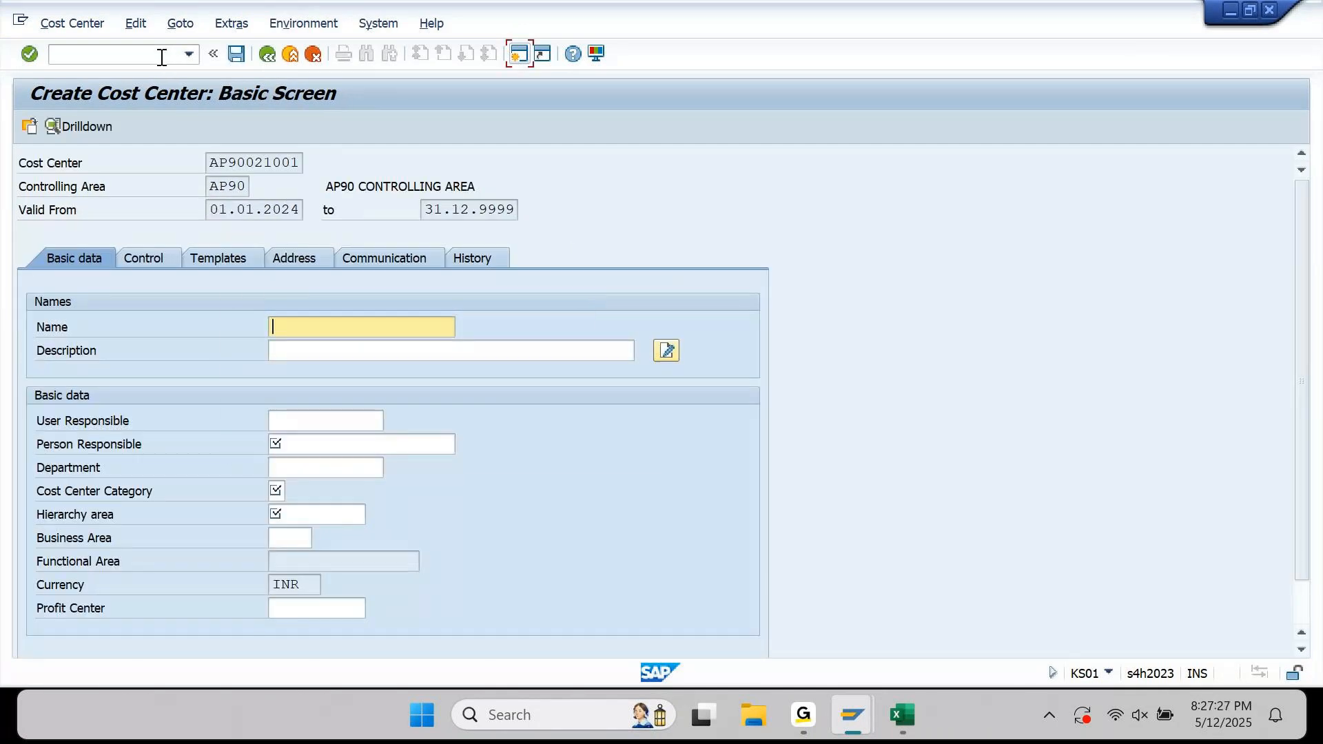
key("F12")
key("Return")
key("Tab")
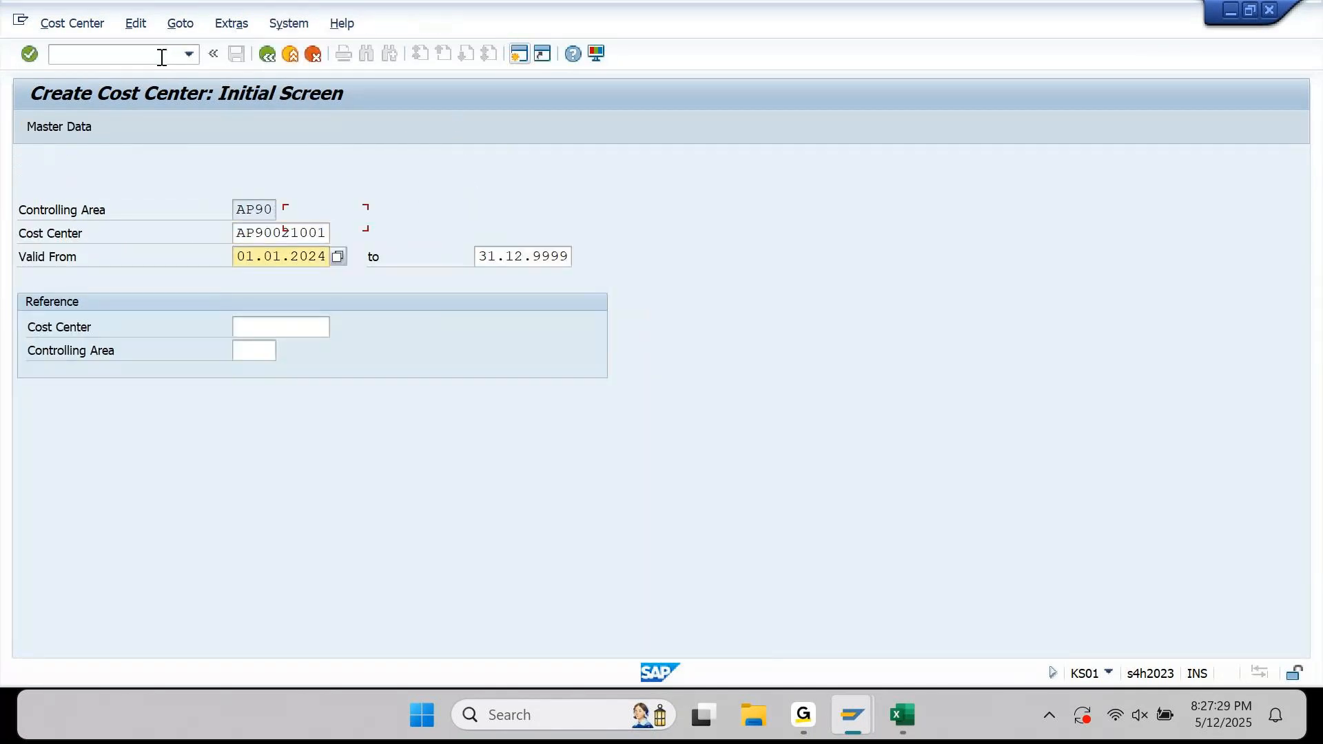
type("5")
key("Return")
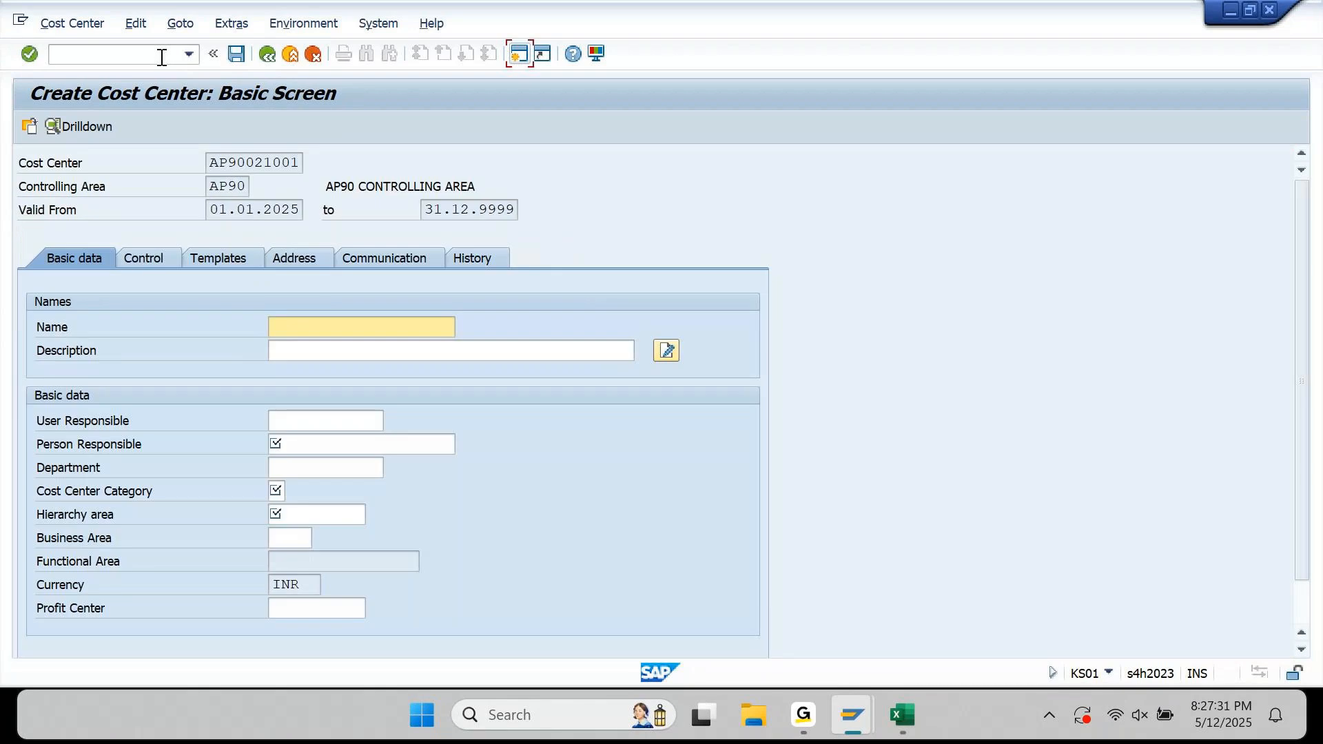
Name the cost center AP90 IN LAP FIN DEPT, reusing the earlier entry AP90 IN MOB FIN DEPT
key("Down")
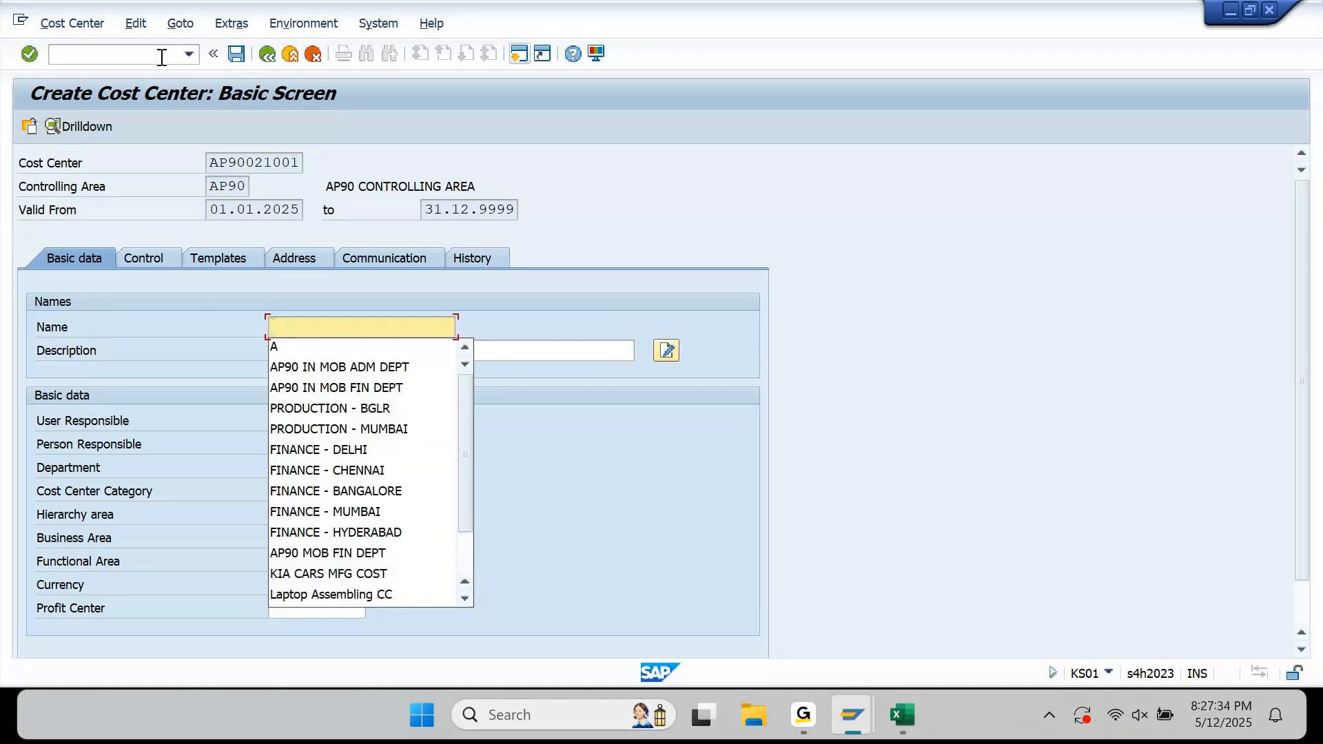
key("Down")
key("Down")
key("Down")
key("Down")
key("Down")
key("Up")
key("Up")
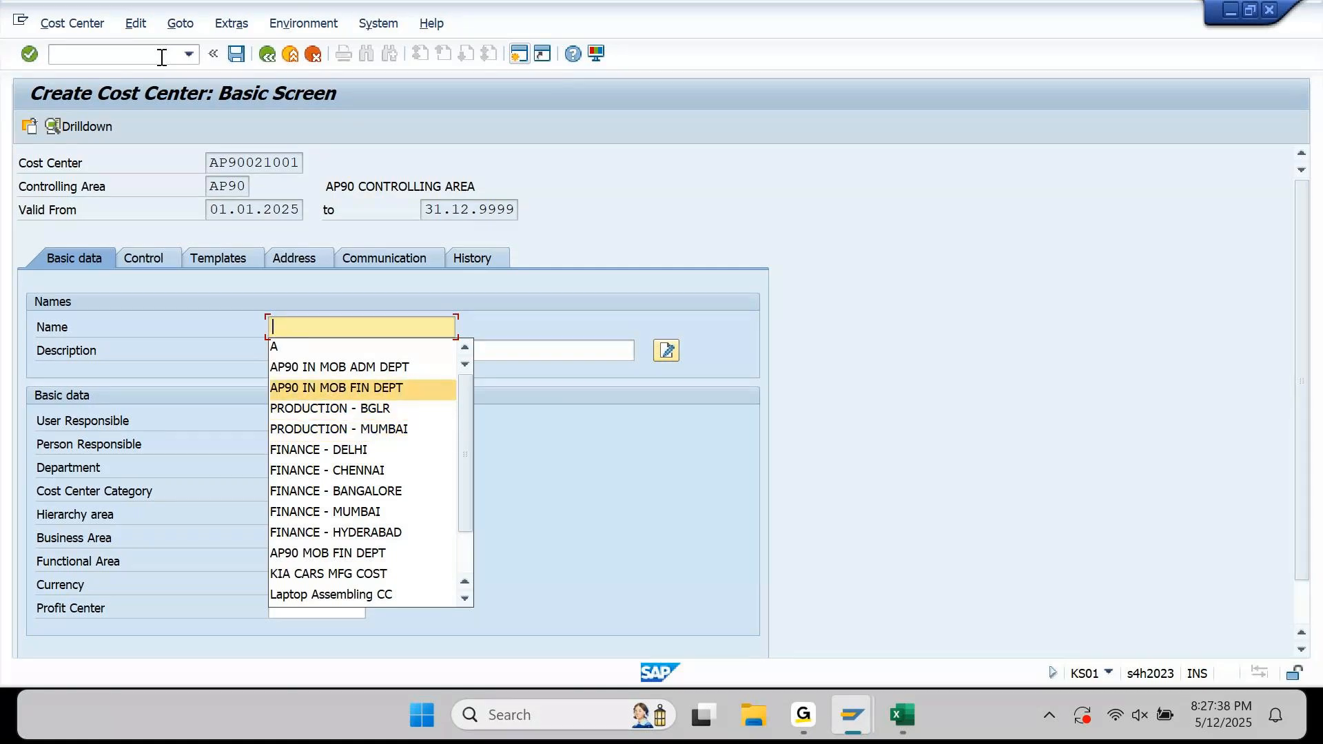
key("Return")
key("Left")
key("Left")
key("Left")
key("Left")
key("Left")
key("Left")
key("Left")
key("Left")
key("Left")
key("shift+Left")
key("shift+Left")
key("shift+Left")
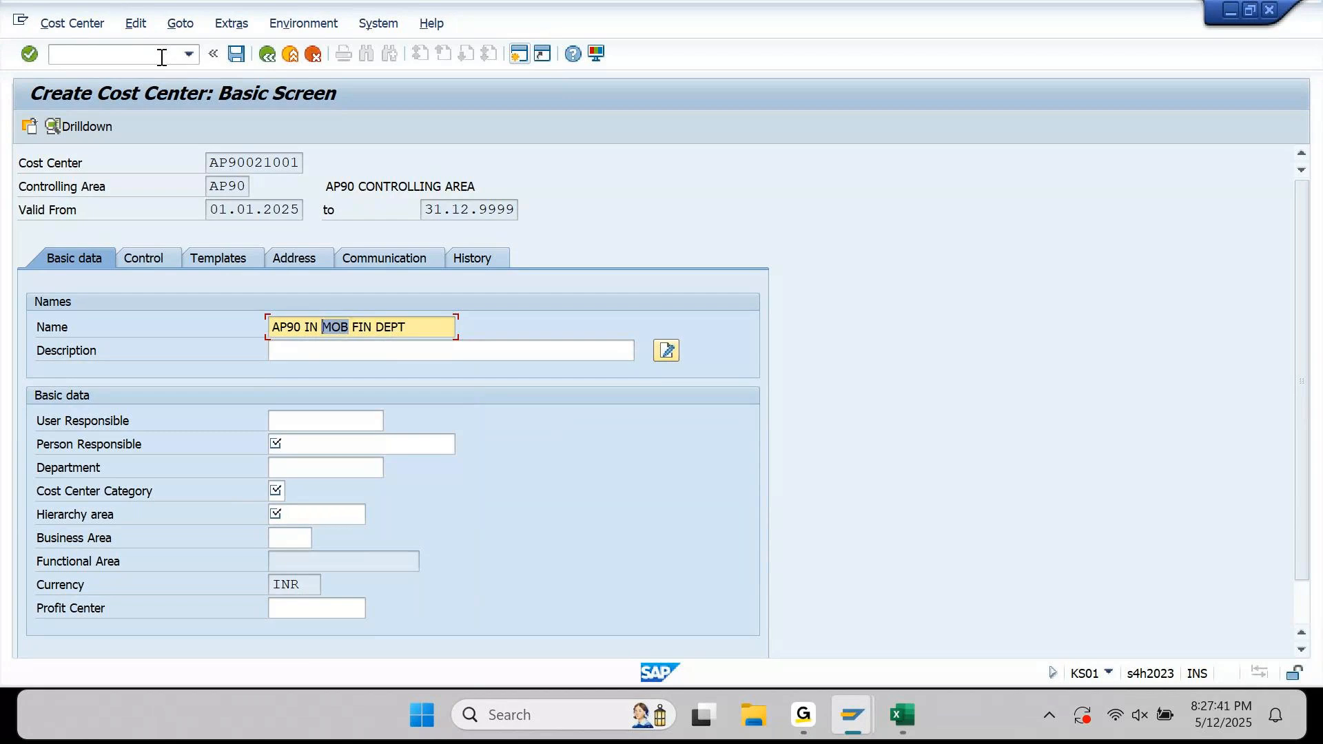
key("Delete")
type("LAP")
Copy the cost center name into the description and extend it to AP90 IN LAPTOP FIN DEPT
key("Tab")
key("shift+Tab")
key("ctrl+c")
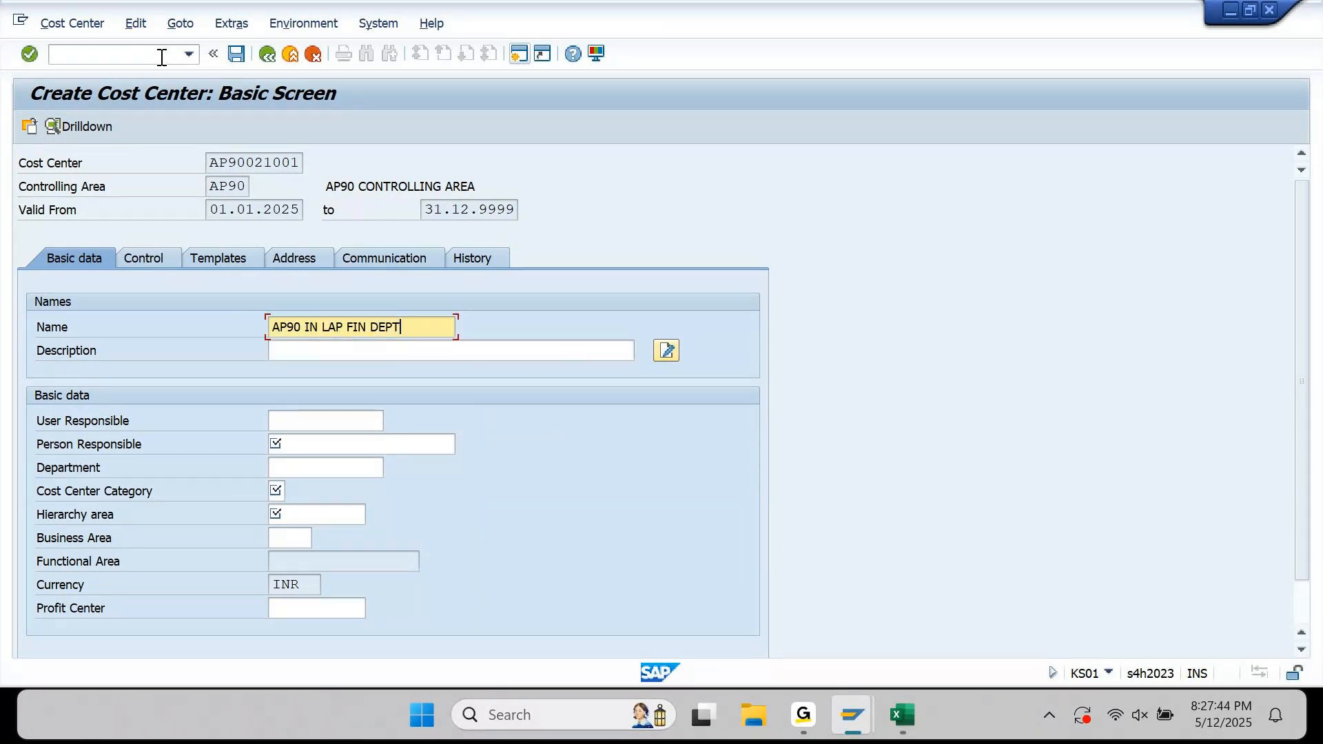
key("Tab")
key("ctrl+v")
key("Left")
key("Left")
key("Left")
key("Left")
key("Left")
key("Left")
key("Left")
key("Left")
key("Left")
type("TOP")
Fill in D as person responsible, cost center category A, hierarchy area AP01 and profit center AP9002
key("Tab")
key("Tab")
type("D")
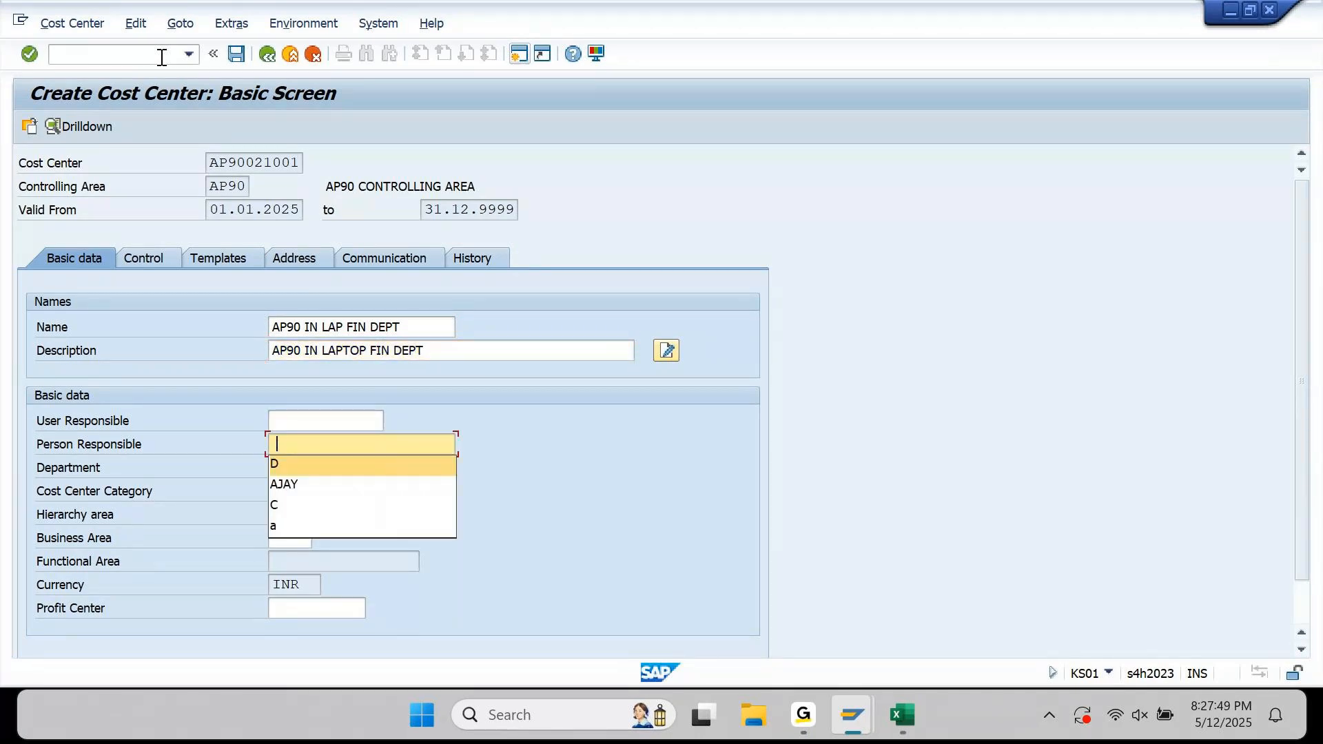
key("Tab")
key("Tab")
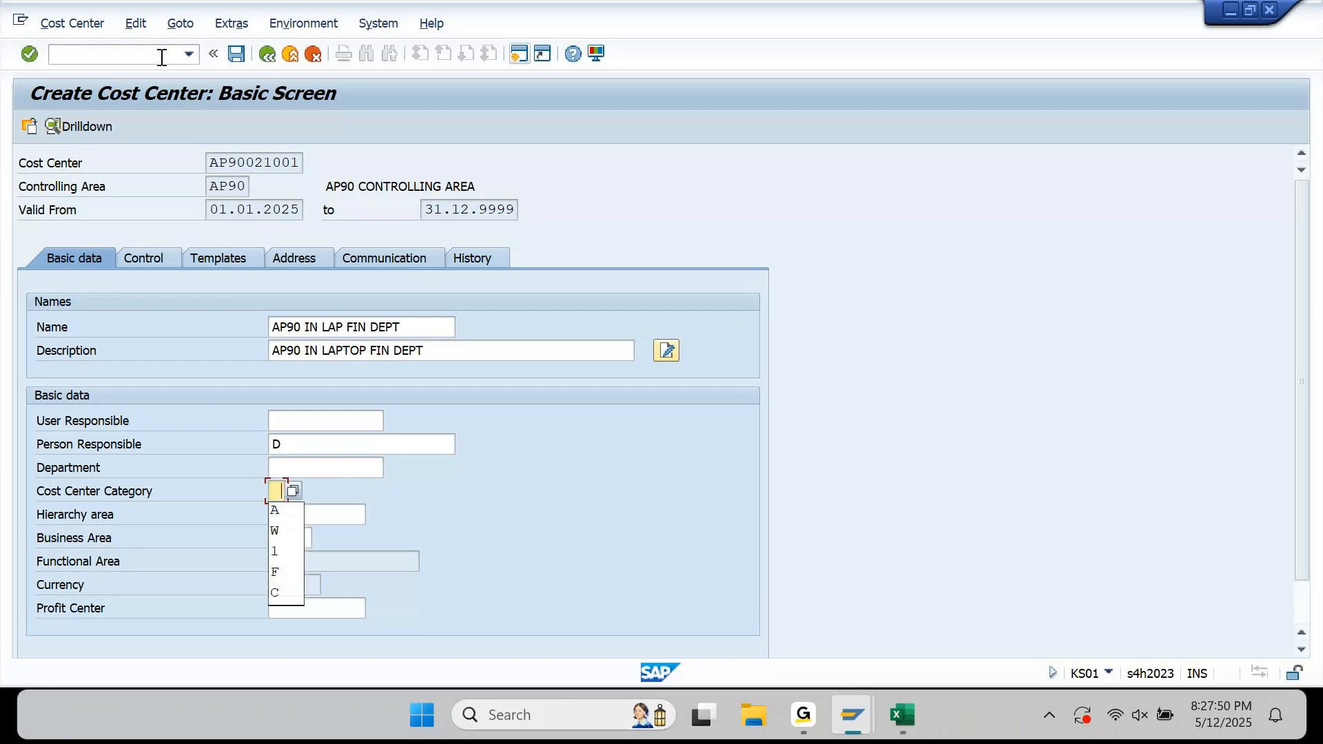
type("A")
key("Tab")
key("Tab")
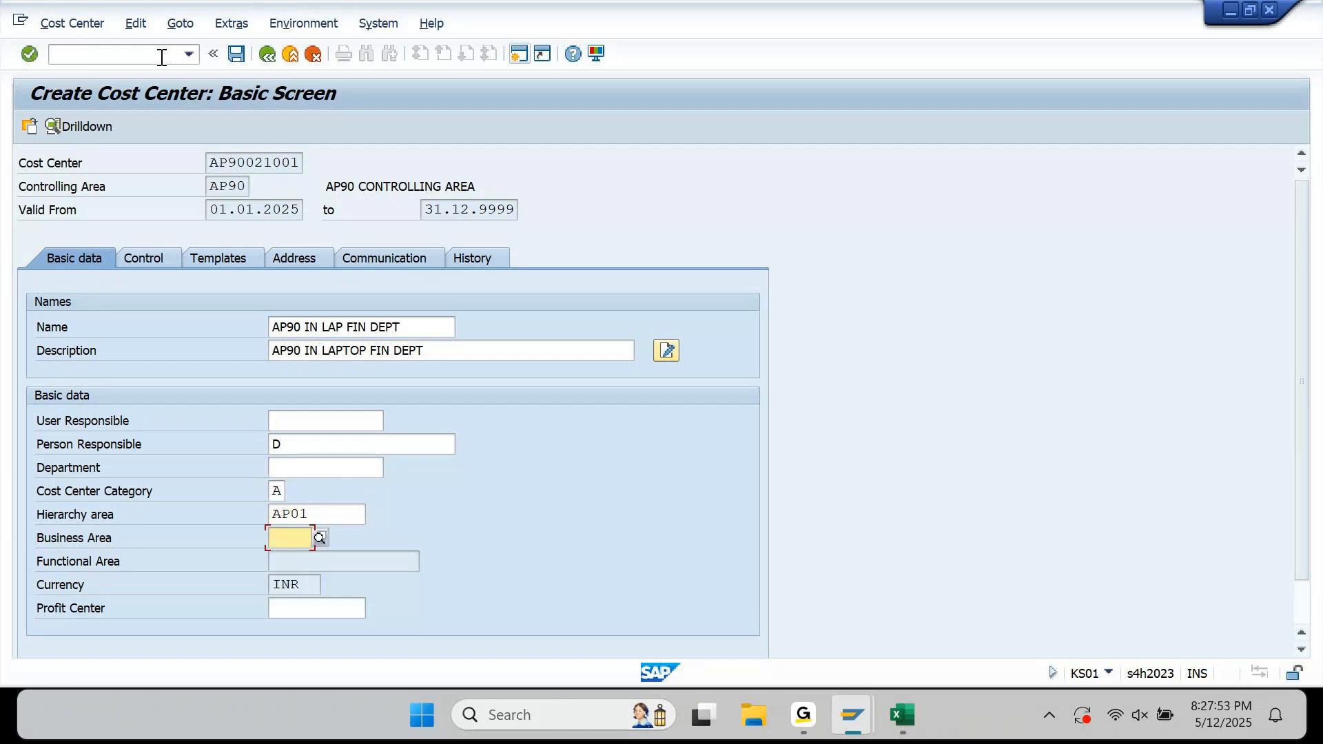
key("Tab")
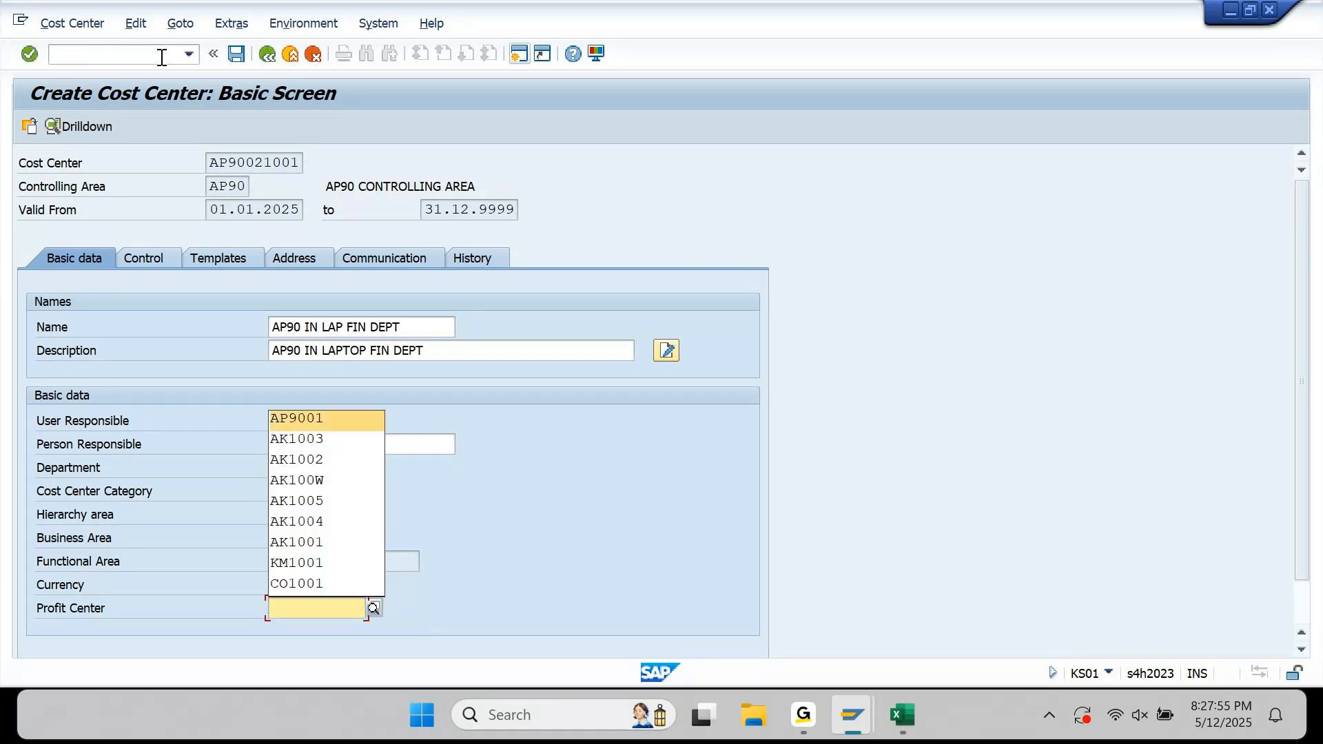
type("AP9002")
key("Return")
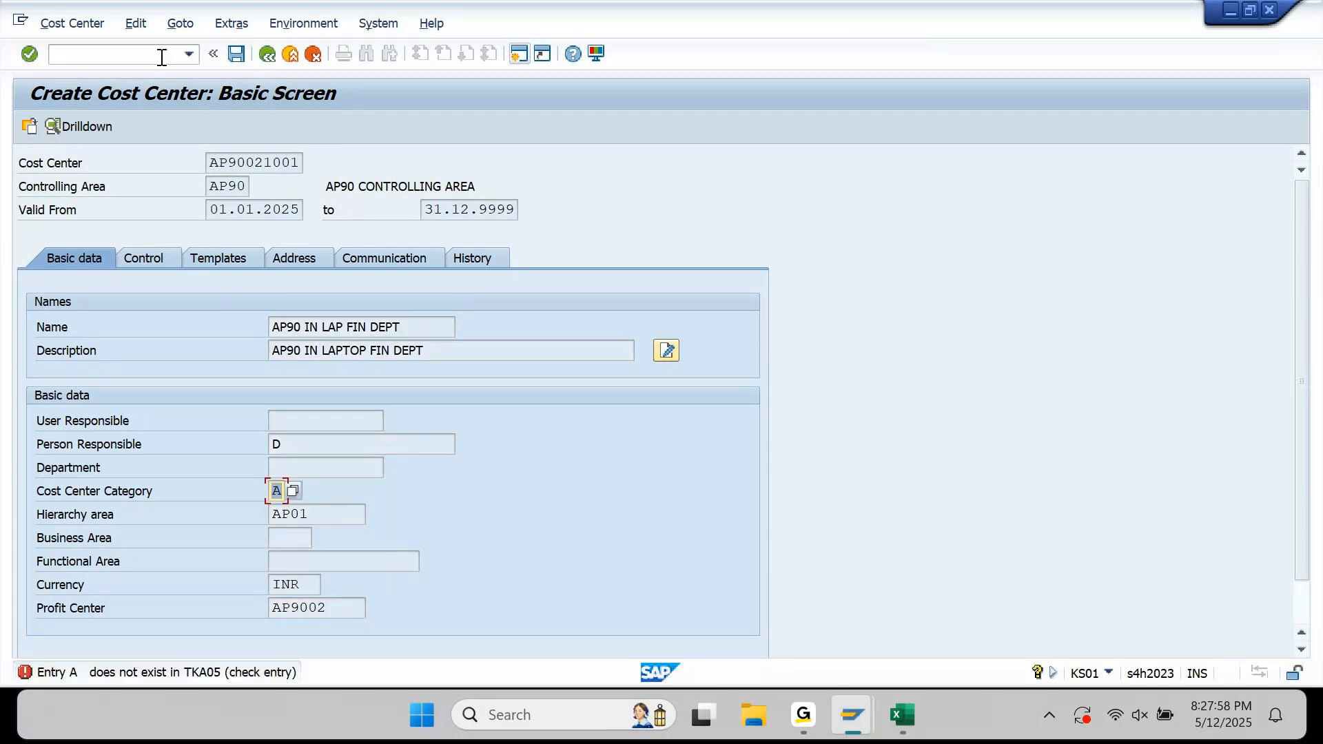
Set the cost center category to 9 (Marketing) and save the new cost center
key("F4")
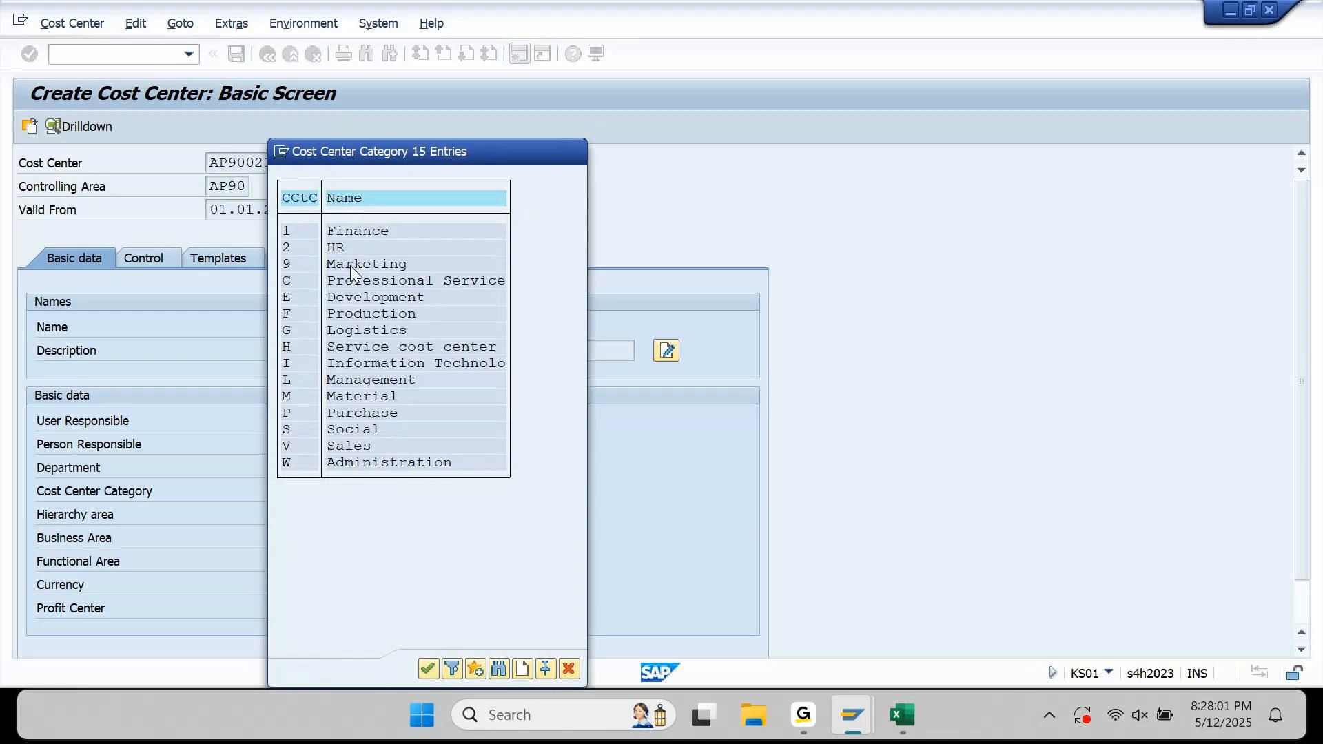
double_click(350, 266)
key("Return")
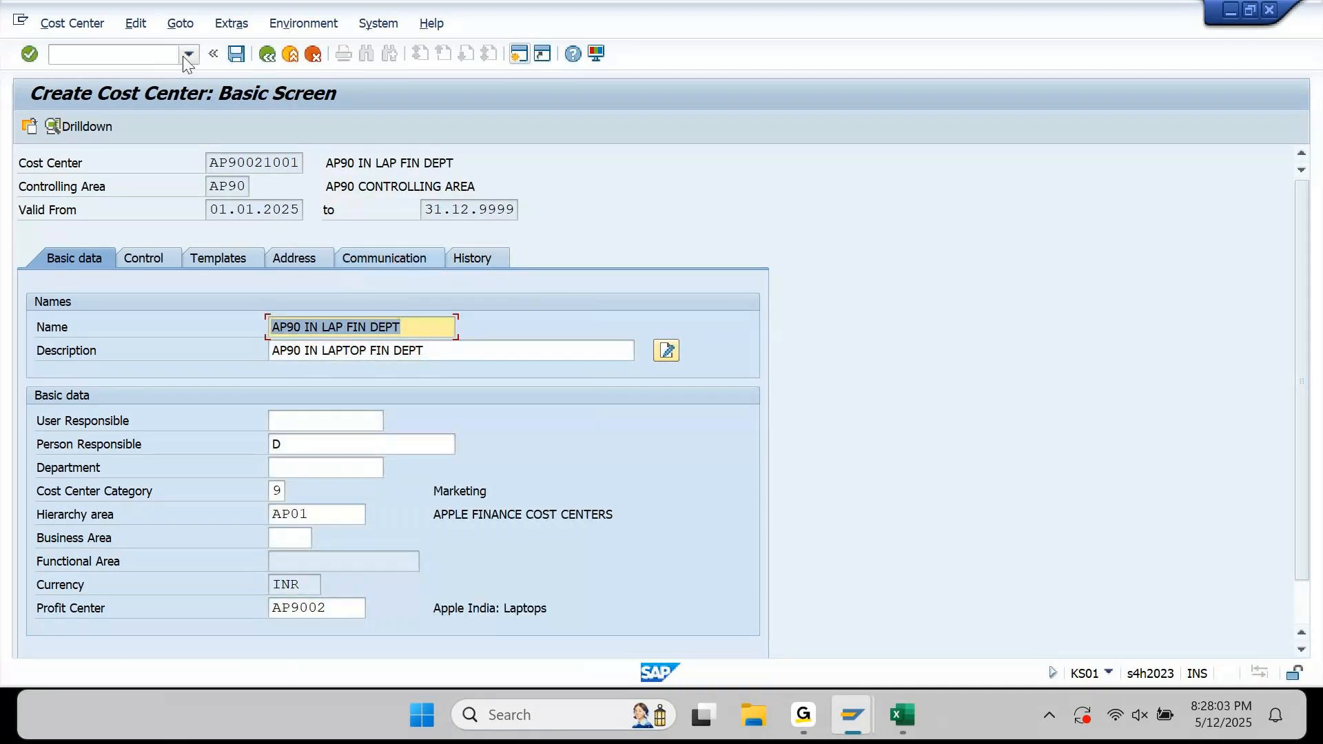
left_click(237, 55)
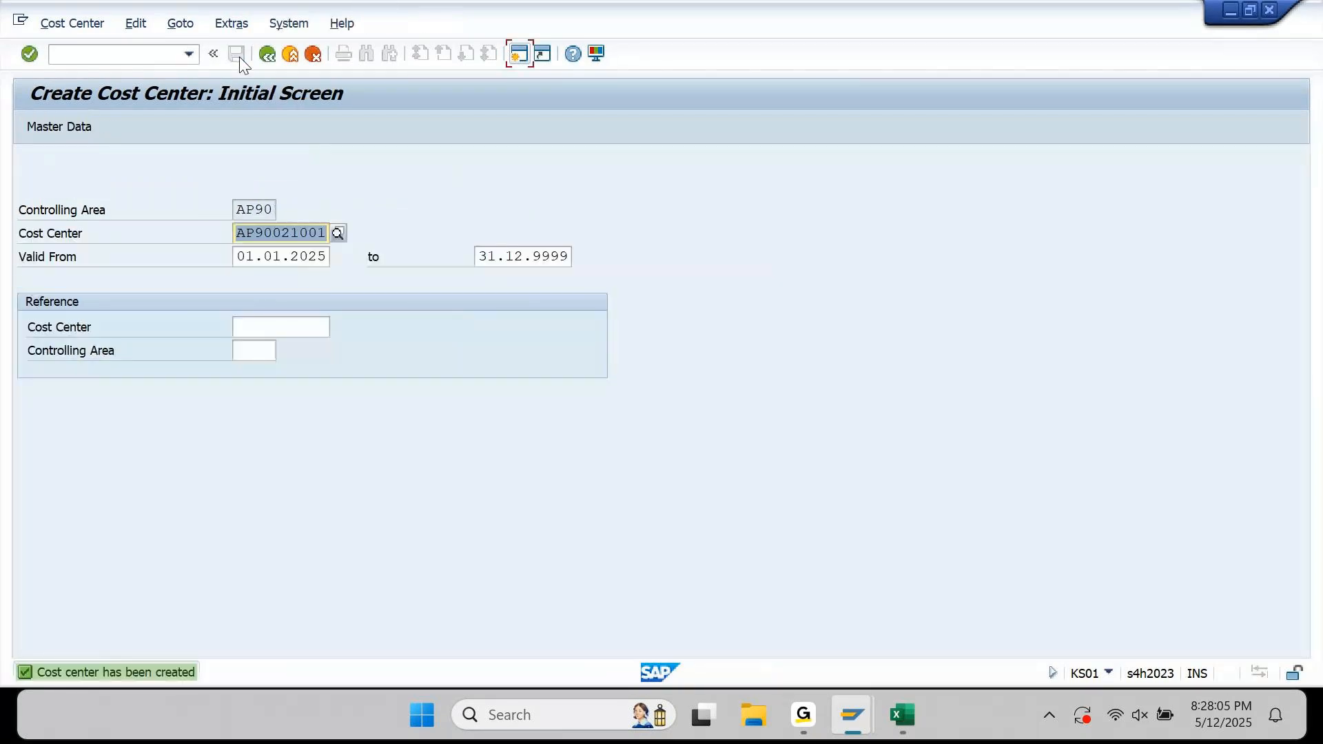
Go to transaction FBR2 and load the proposed reference document for company code AP90
left_click(169, 55)
type("/")
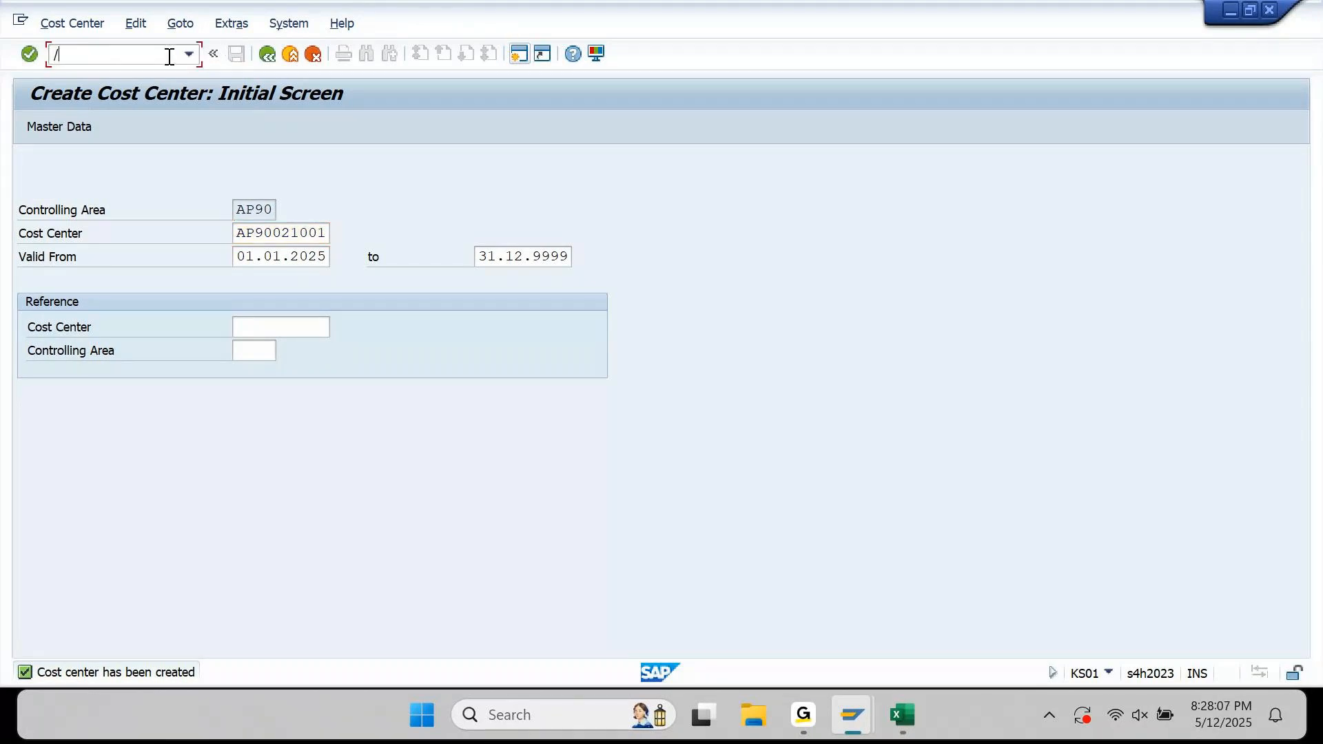
type("N FBR2")
key("Return")
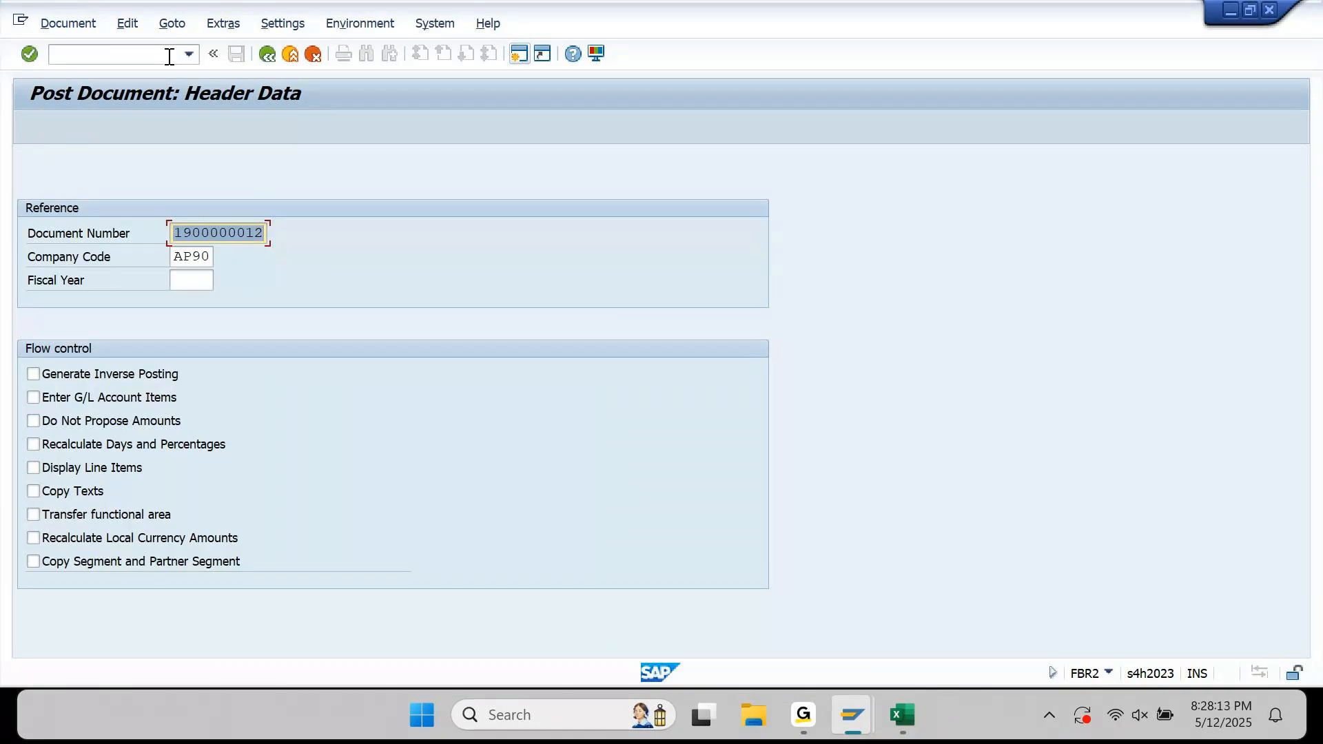
key("Return")
key("Return")
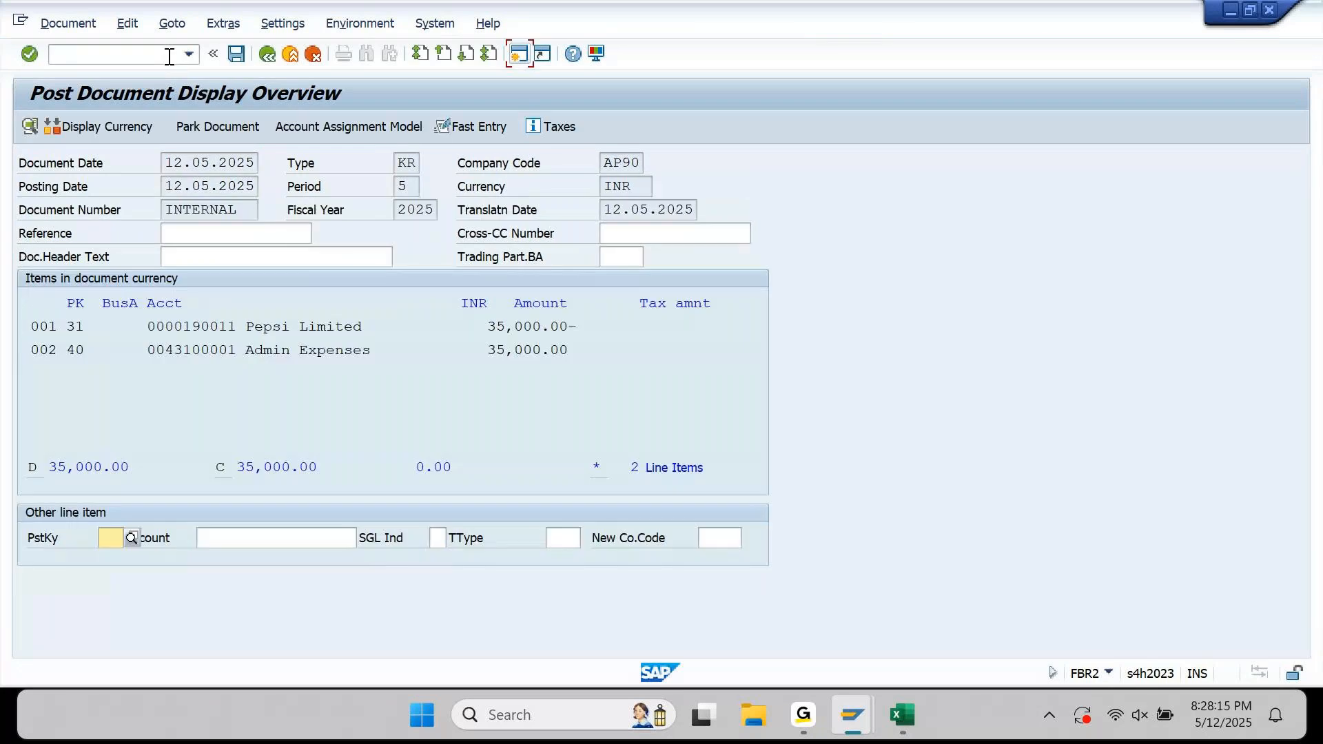
Set the cost center of the Admin Expenses line item to AP90021001
double_click(327, 349)
key("Tab")
key("Tab")
key("Tab")
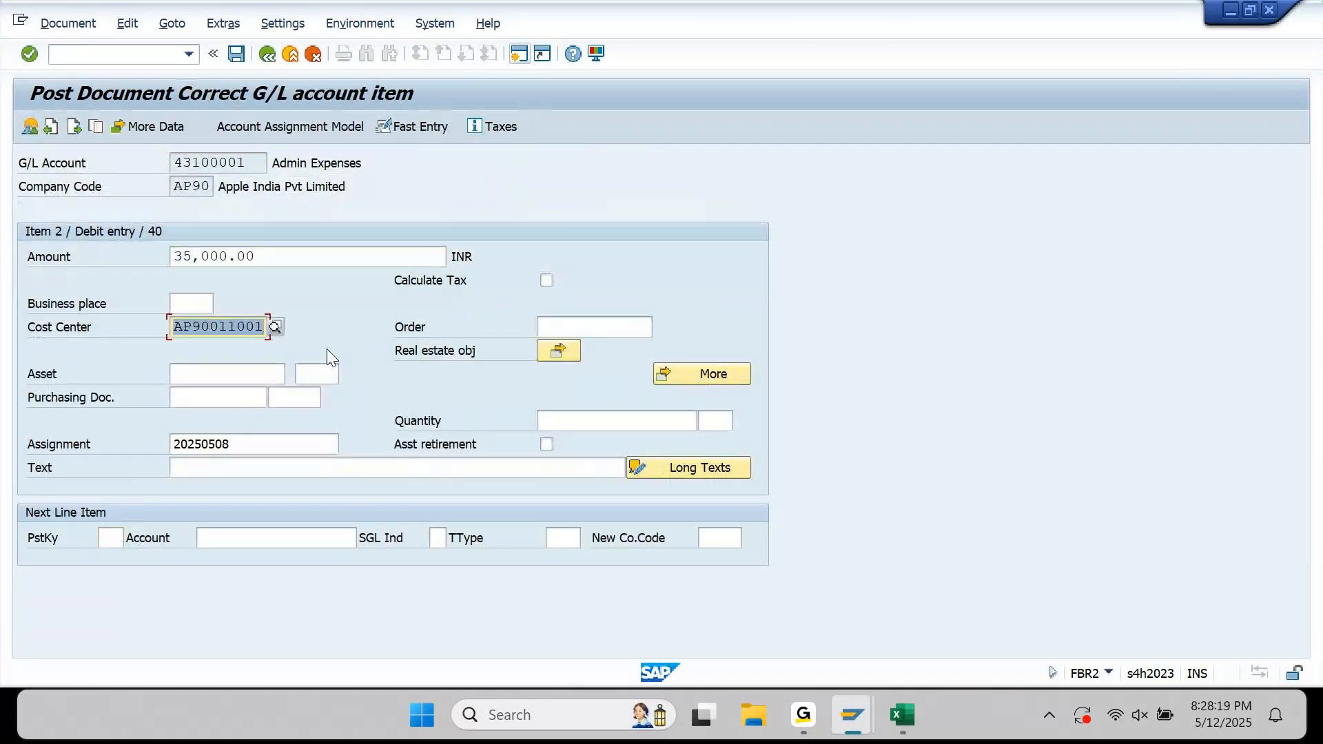
key("ctrl+v")
key("Return")
key("Return")
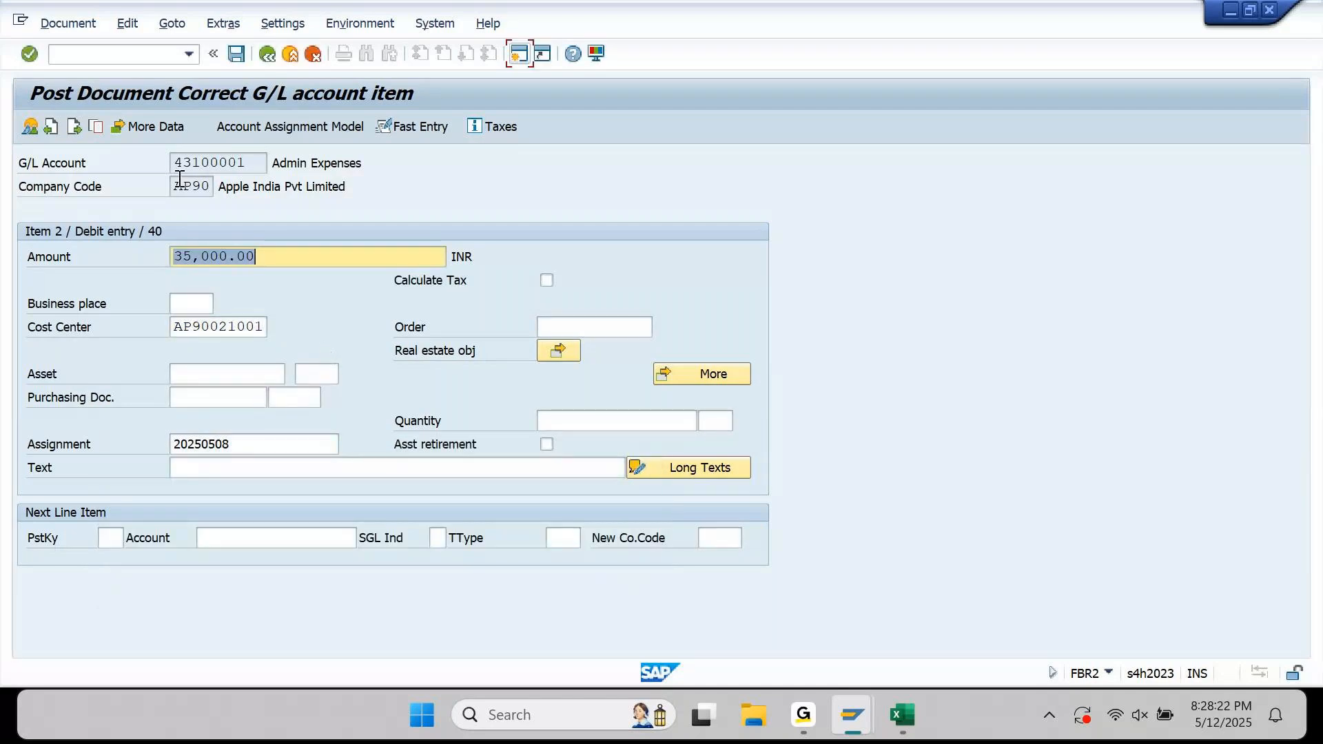
Simulate the general ledger for the document, check the profit center assignment and leave the simulation
left_click(93, 30)
left_click(92, 29)
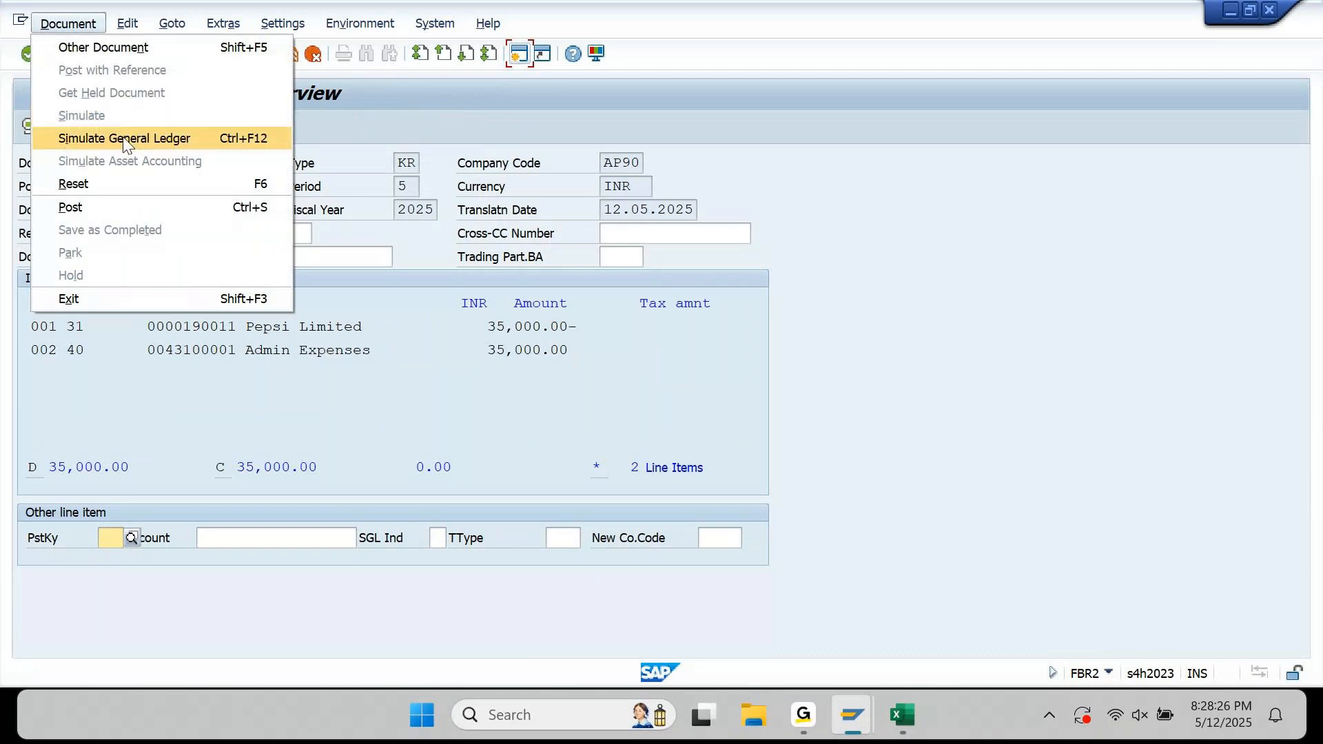
left_click(122, 138)
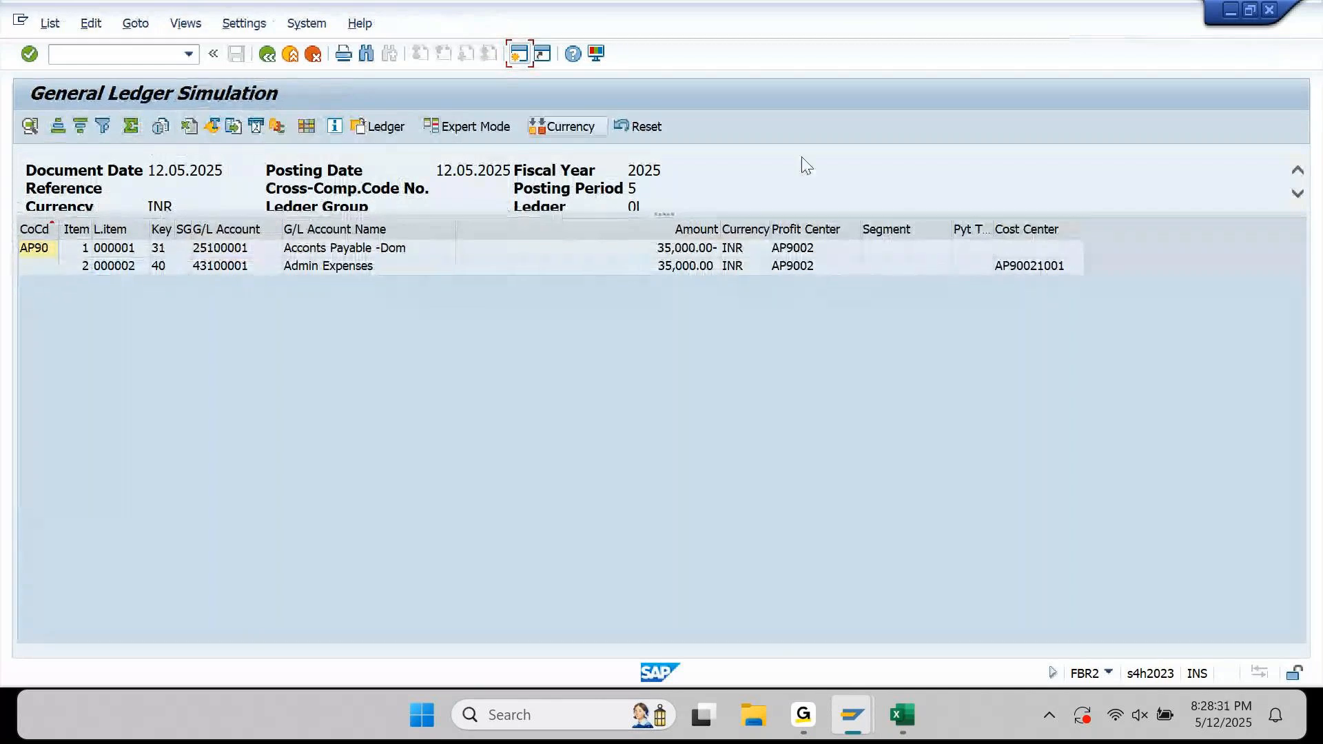
left_click(811, 230)
left_click(269, 58)
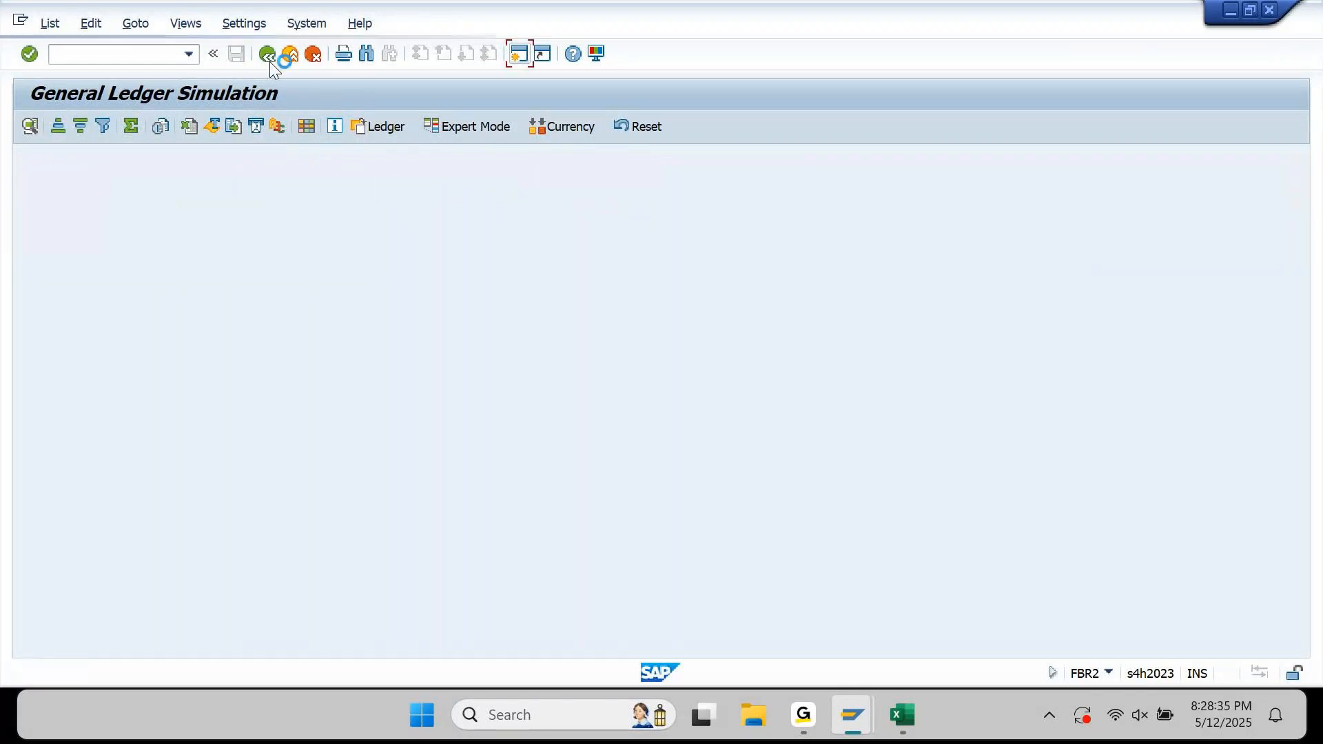
Post the invoice document and refresh the vendor line item list for Pepsi Limited in company code AP90
left_click(238, 59)
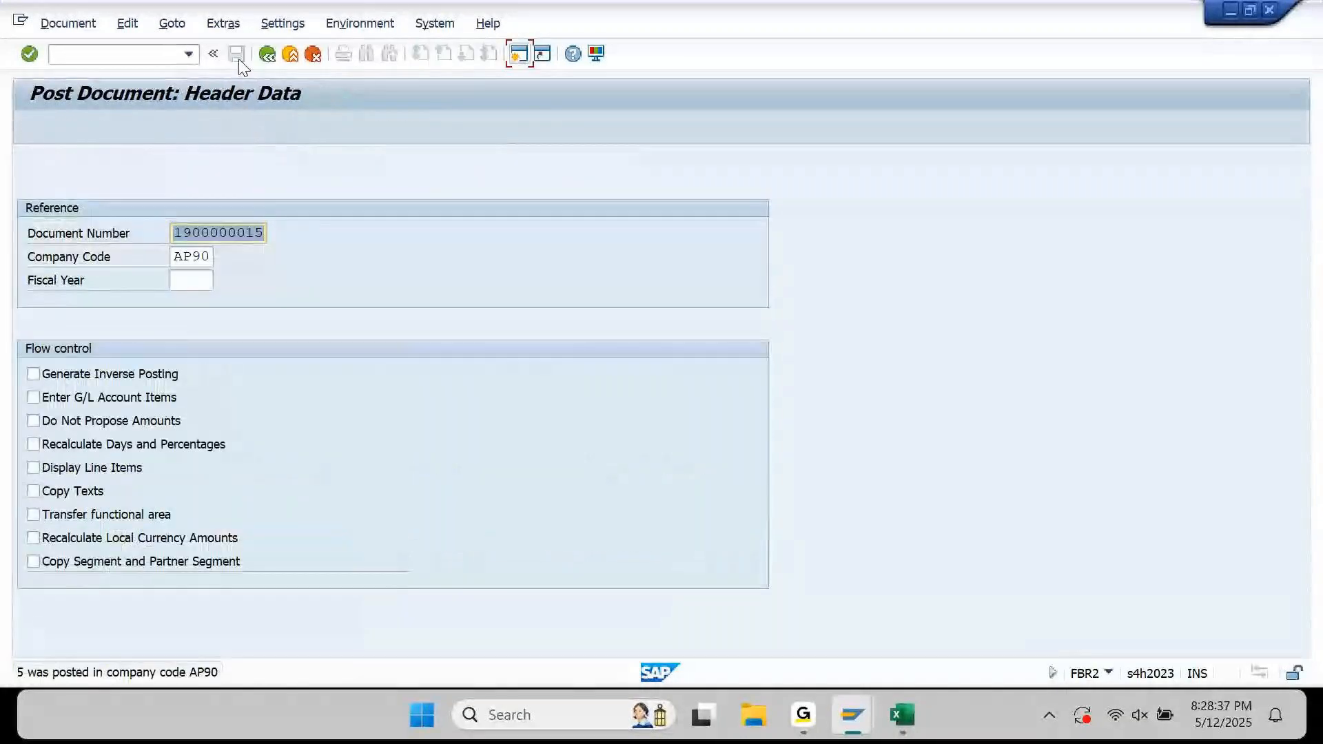
mouse_move(852, 715)
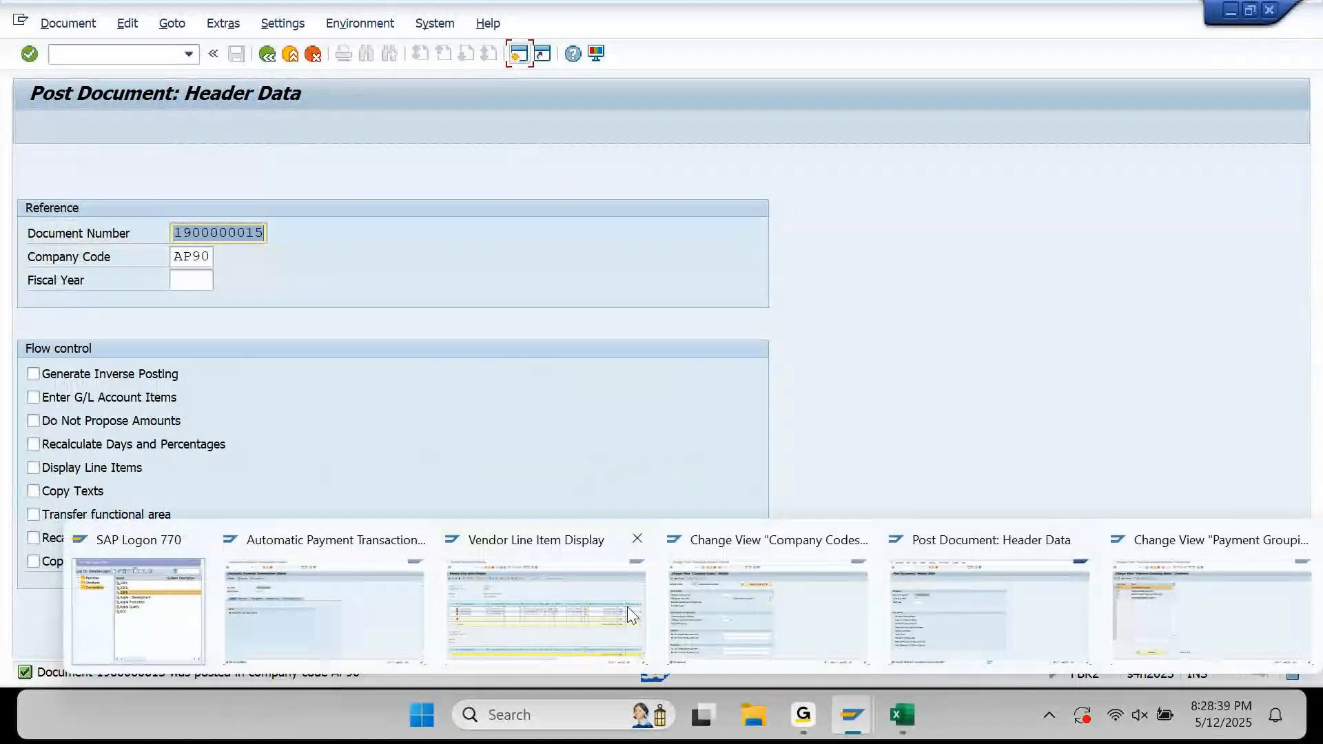
left_click(580, 612)
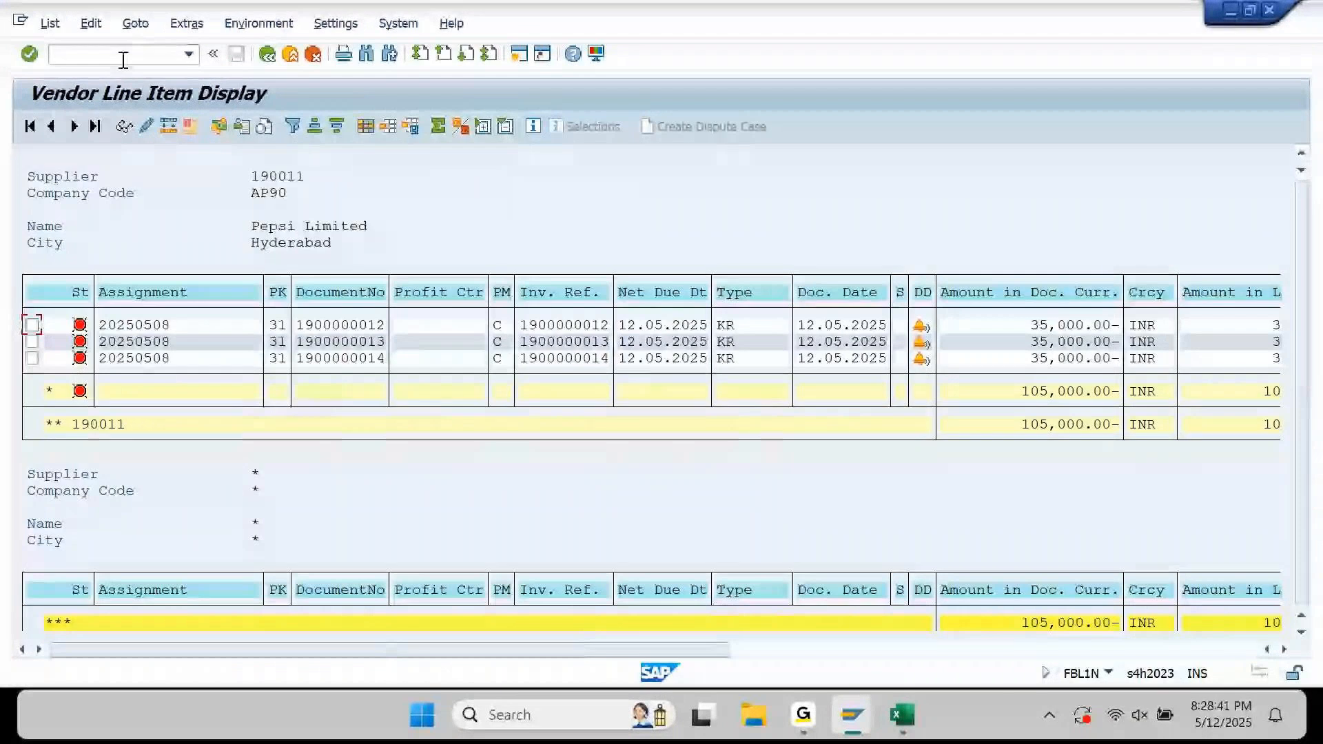
left_click(50, 22)
left_click(72, 66)
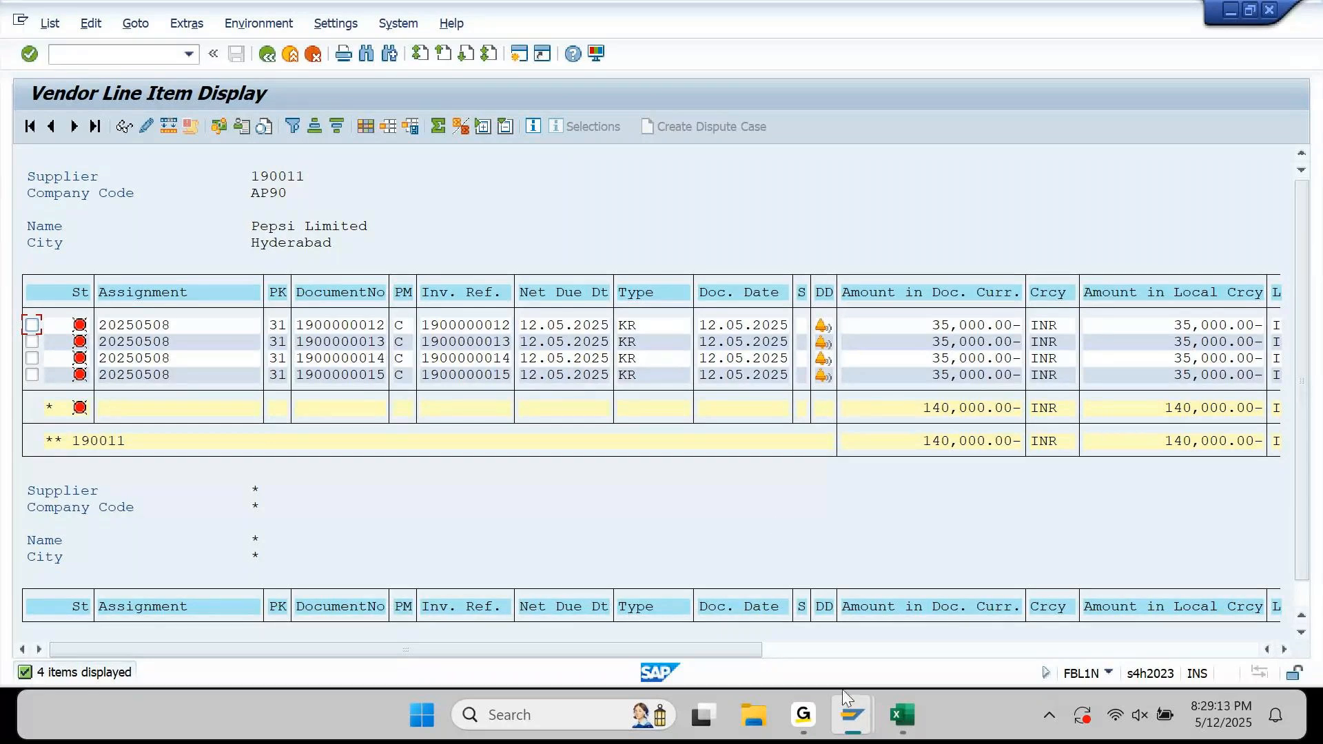
Schedule an immediate payment proposal for run AP901 of 12.05.2025, then review the proposed payments and return to the status
mouse_move(853, 717)
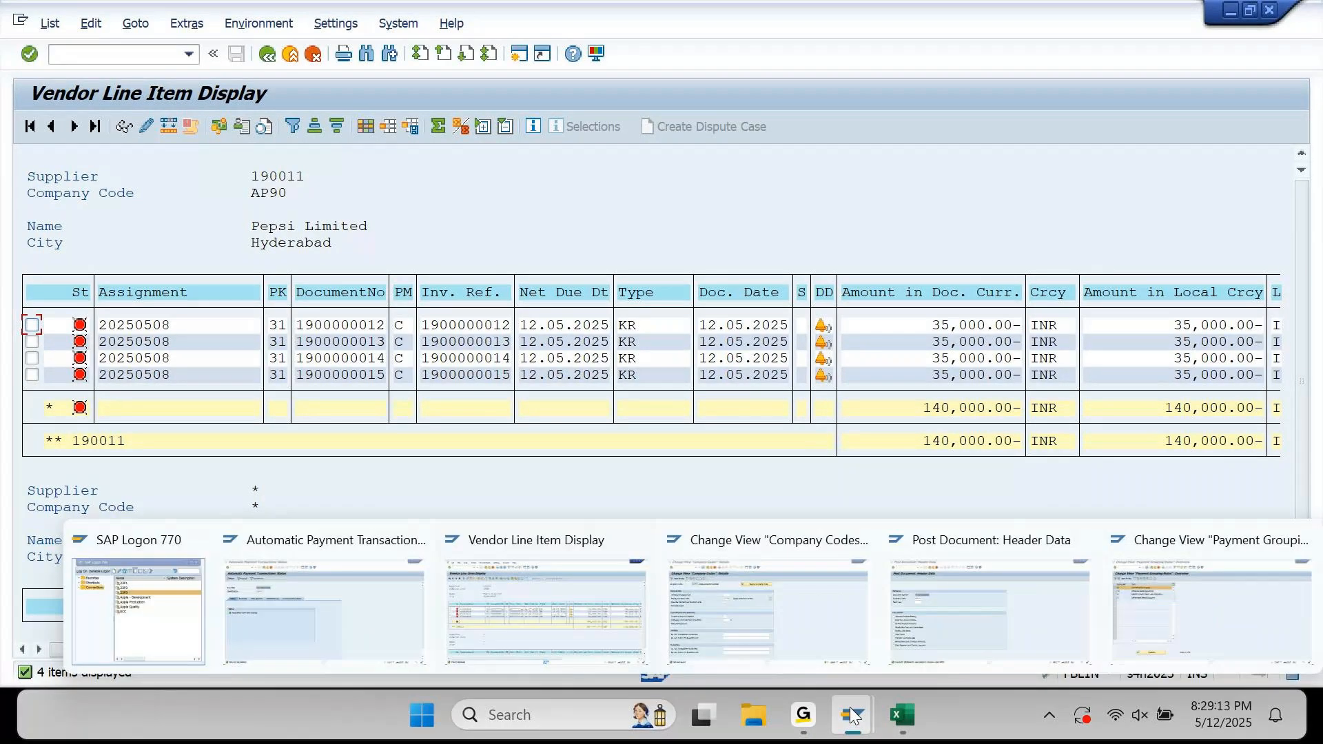
left_click(354, 605)
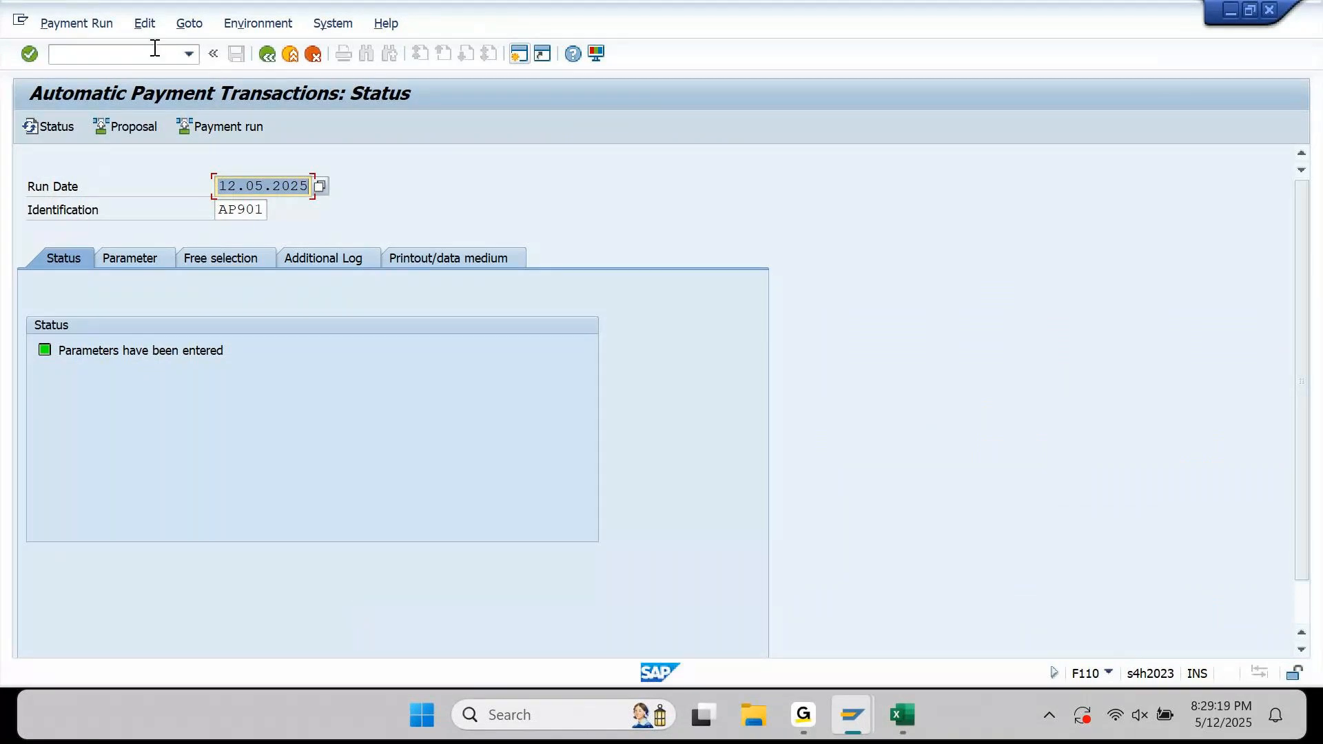
left_click(127, 128)
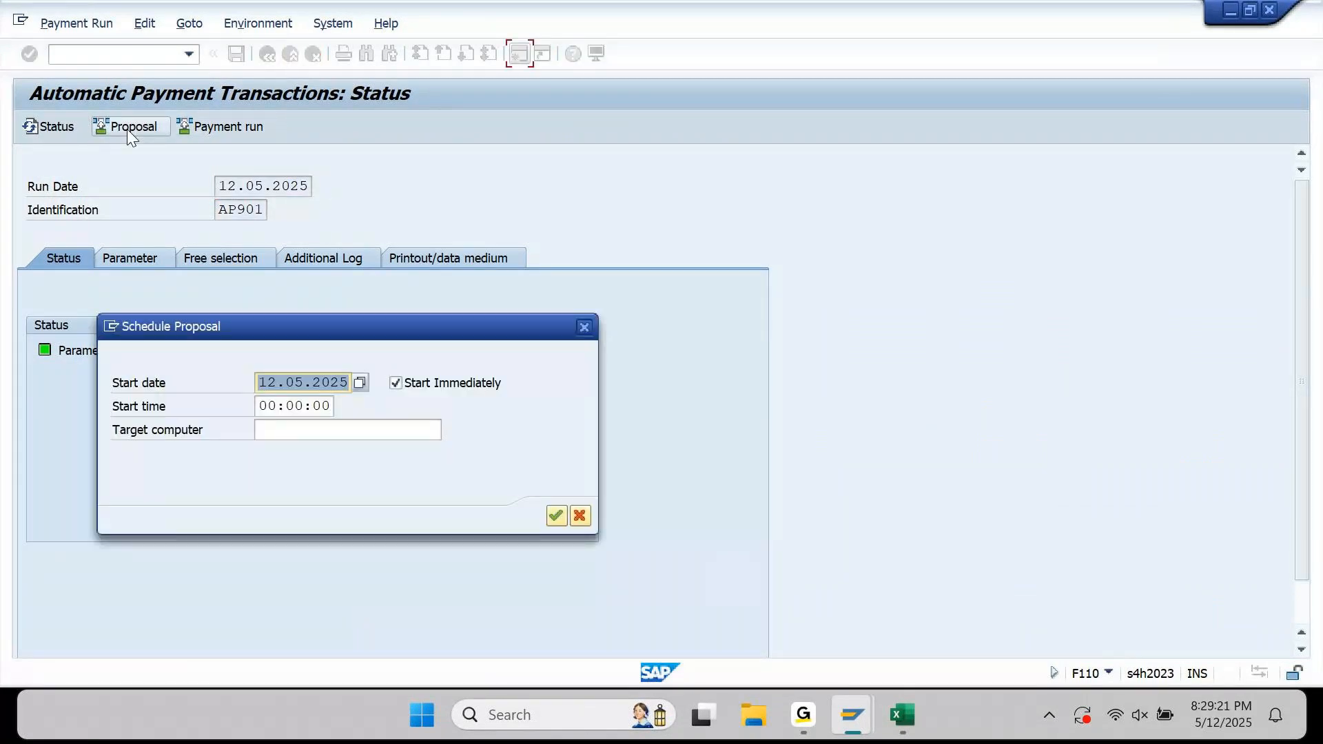
key("Return")
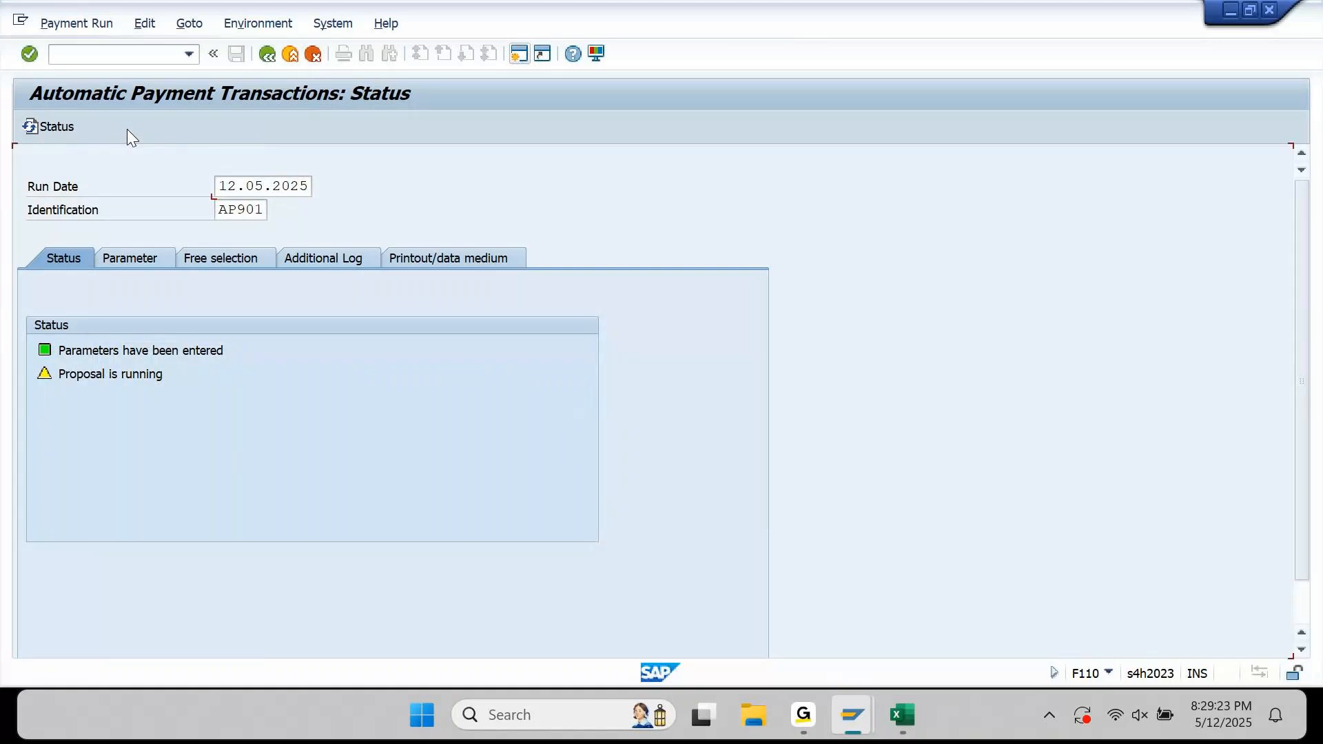
left_click(76, 131)
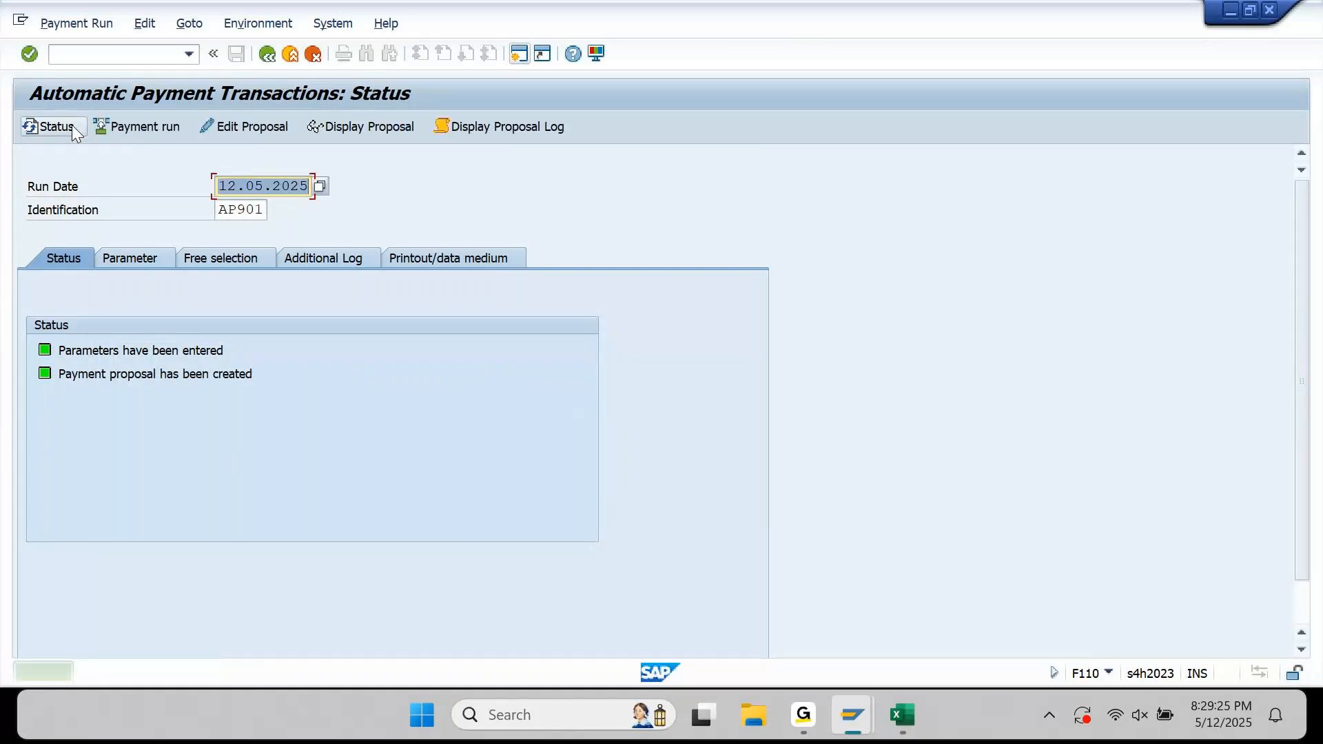
left_click(350, 124)
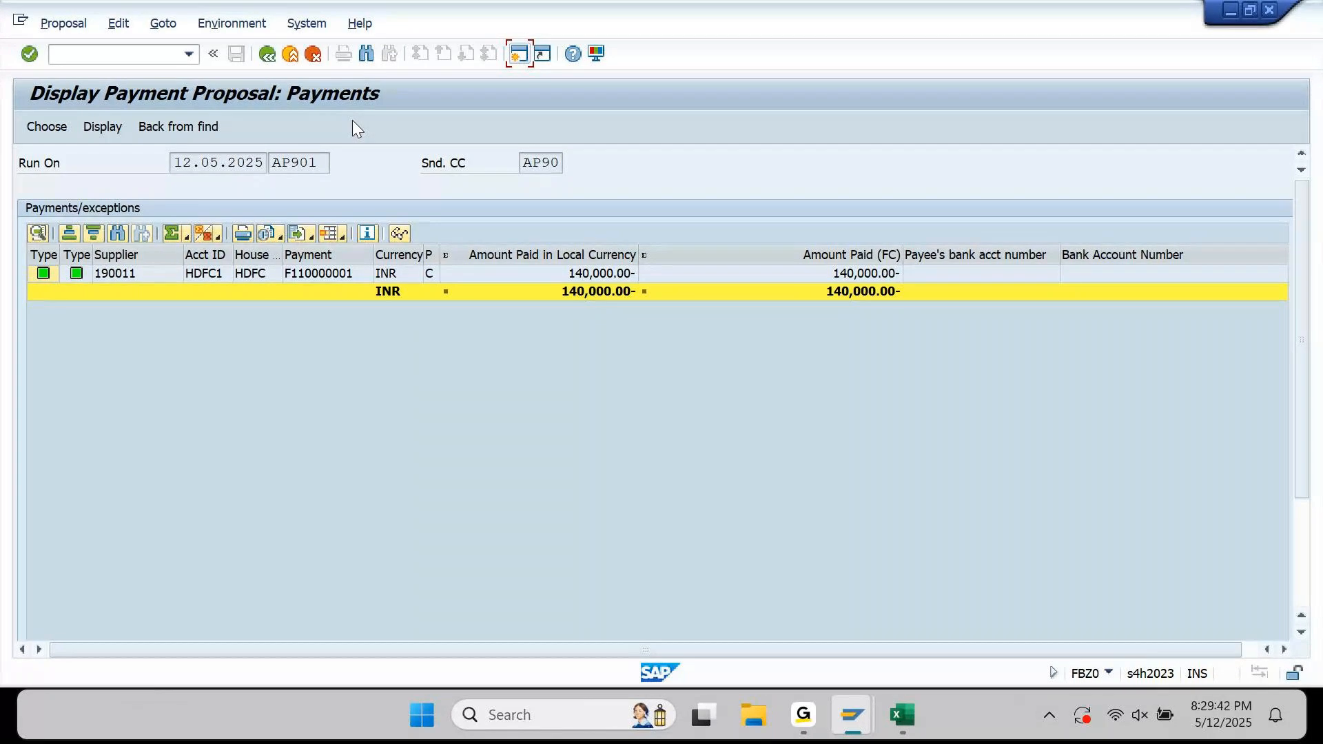
left_click(269, 55)
Review the proposal log of payment run AP901, search it for GROUP and leave the log
left_click(145, 23)
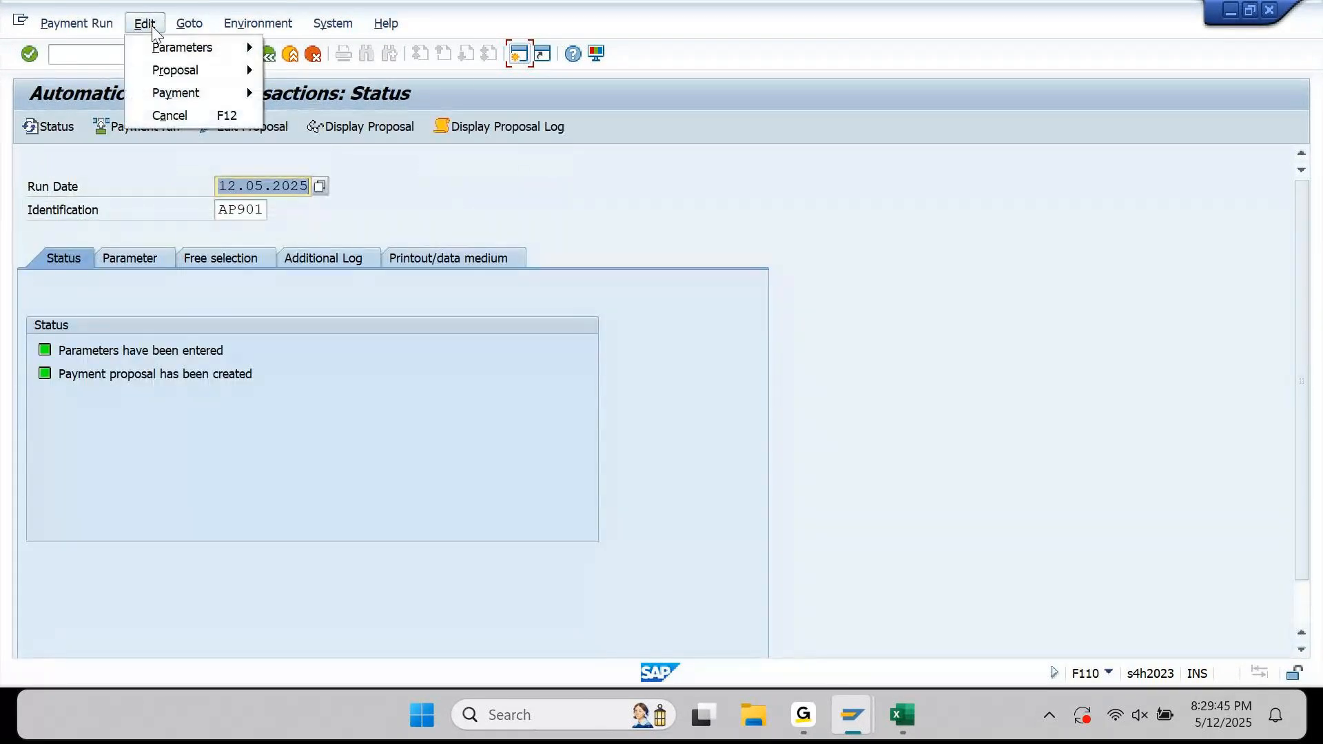
mouse_move(177, 69)
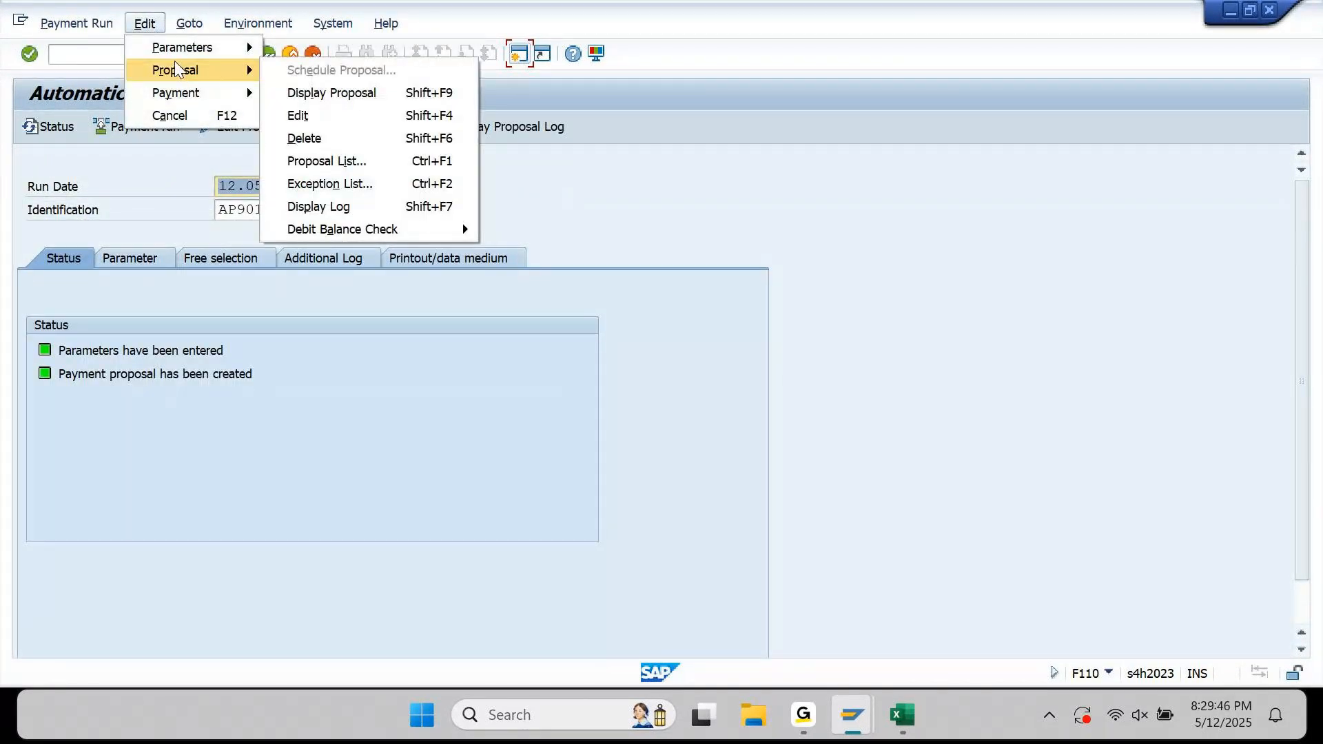
left_click(721, 180)
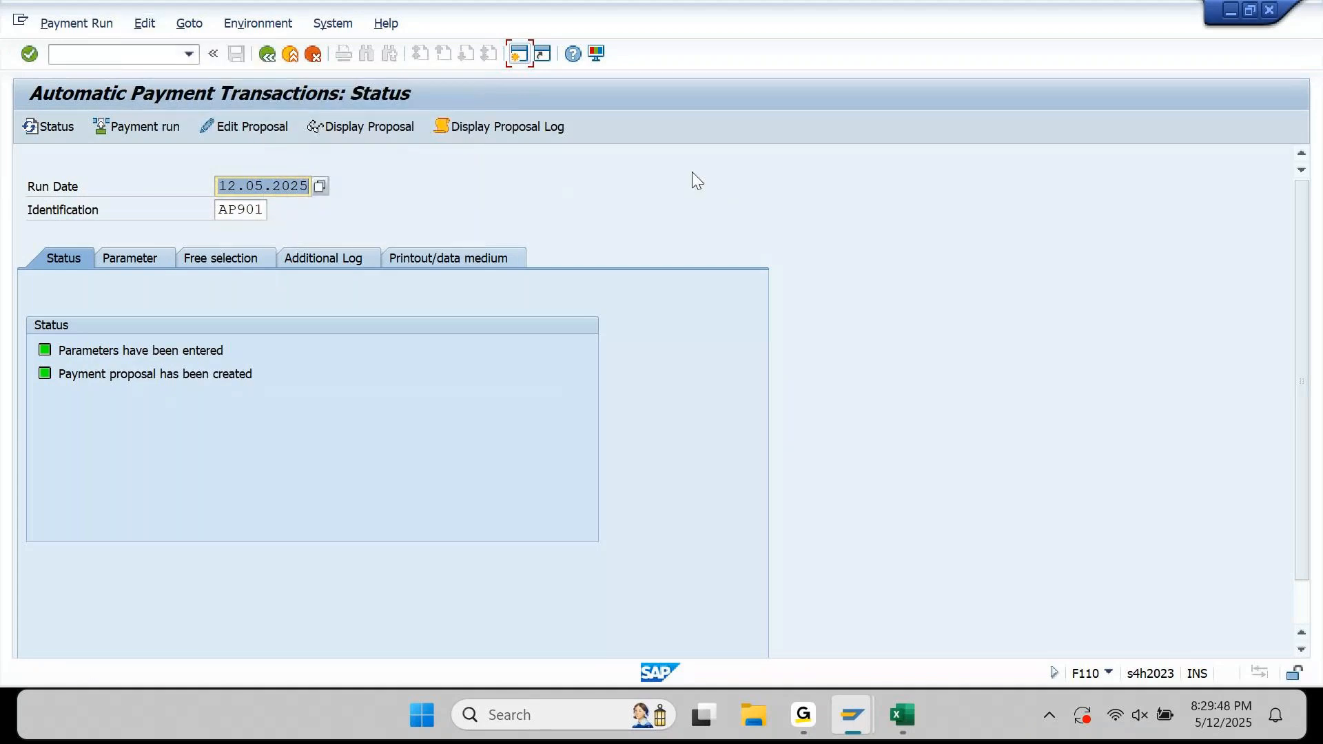
left_click(550, 127)
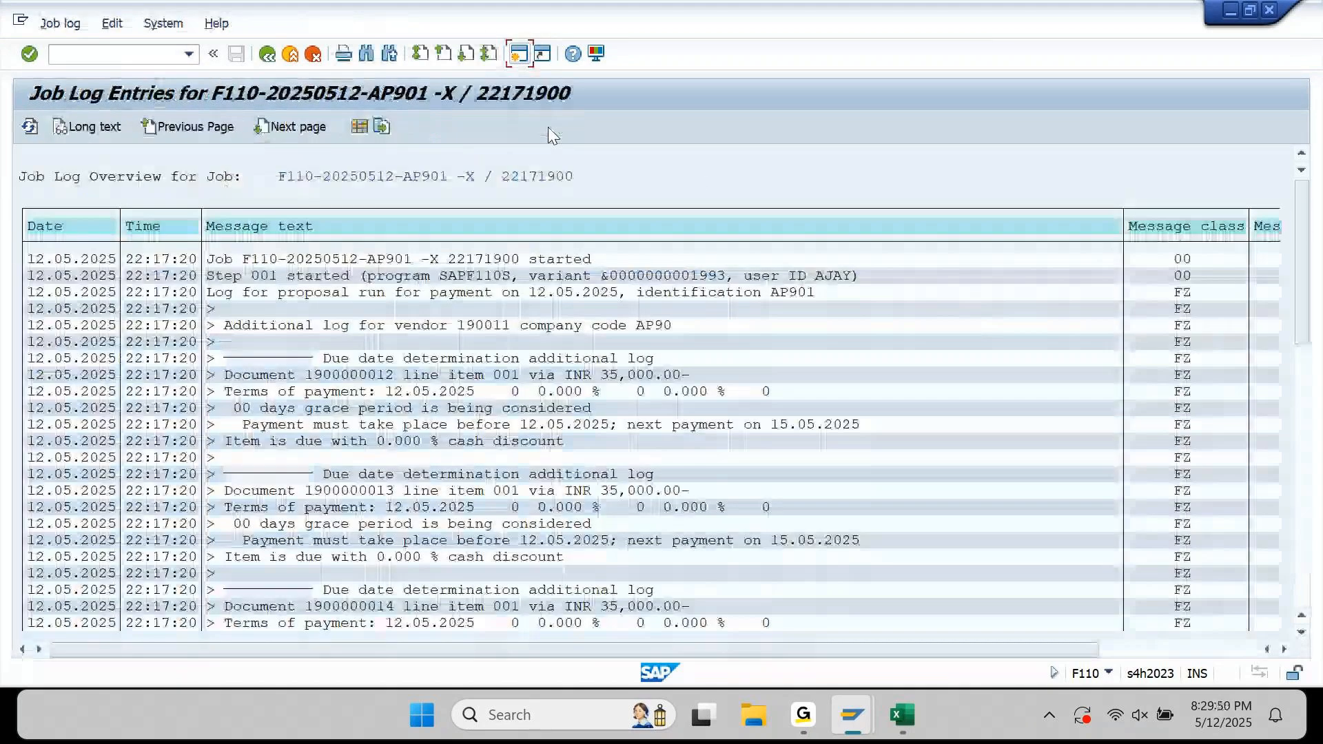
left_click(1303, 388)
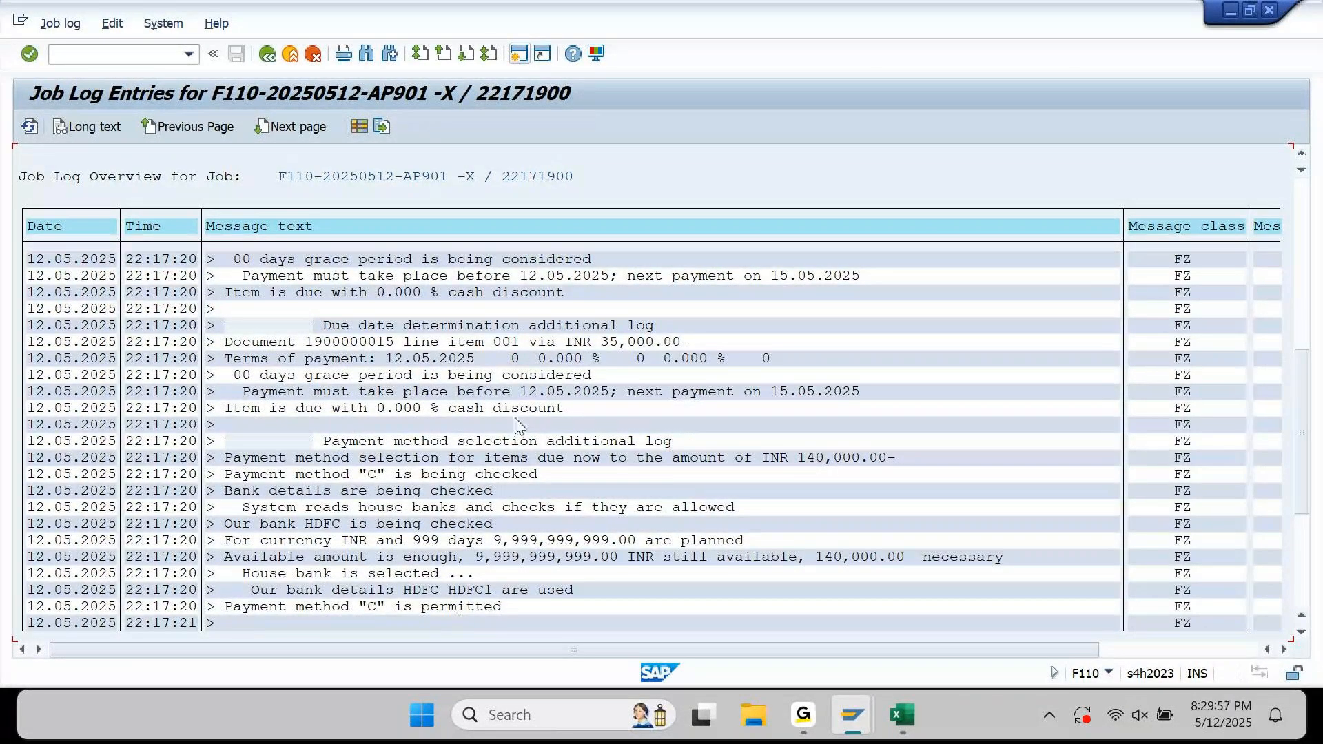
left_click(367, 51)
type("GROUP")
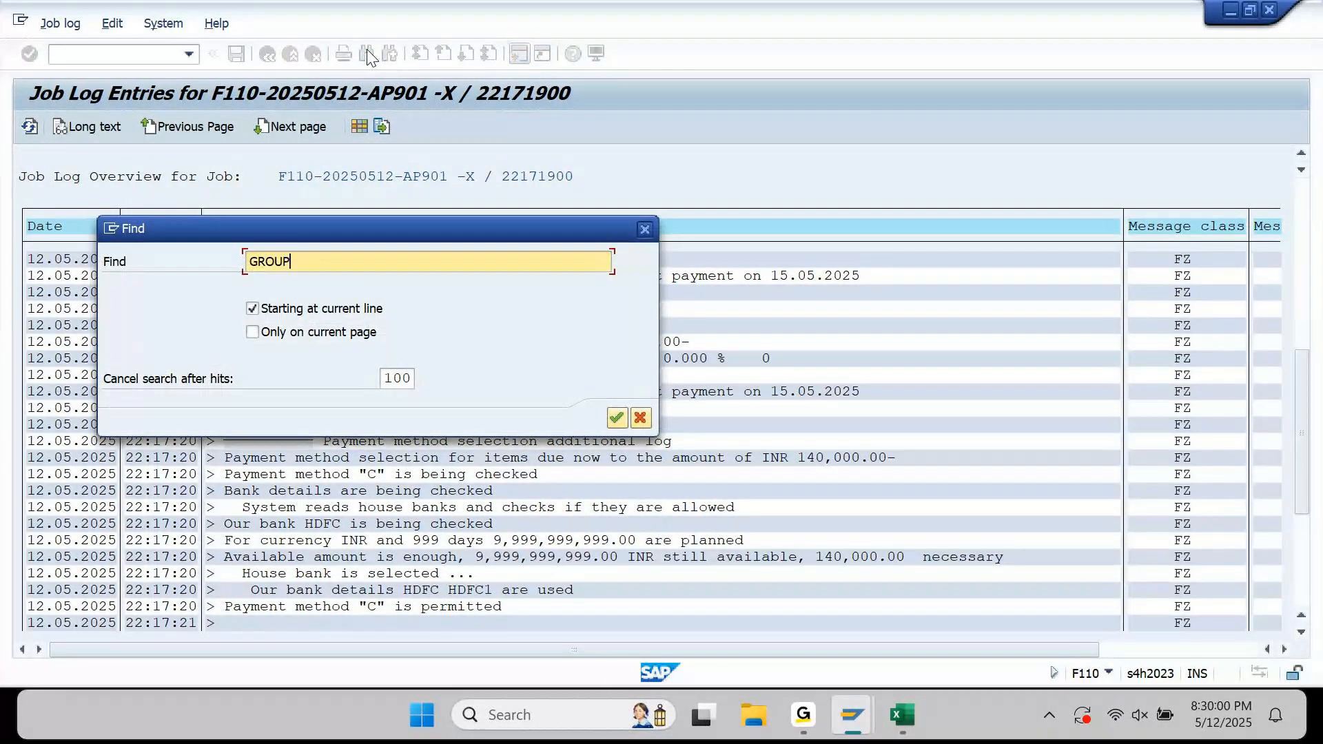
key("Return")
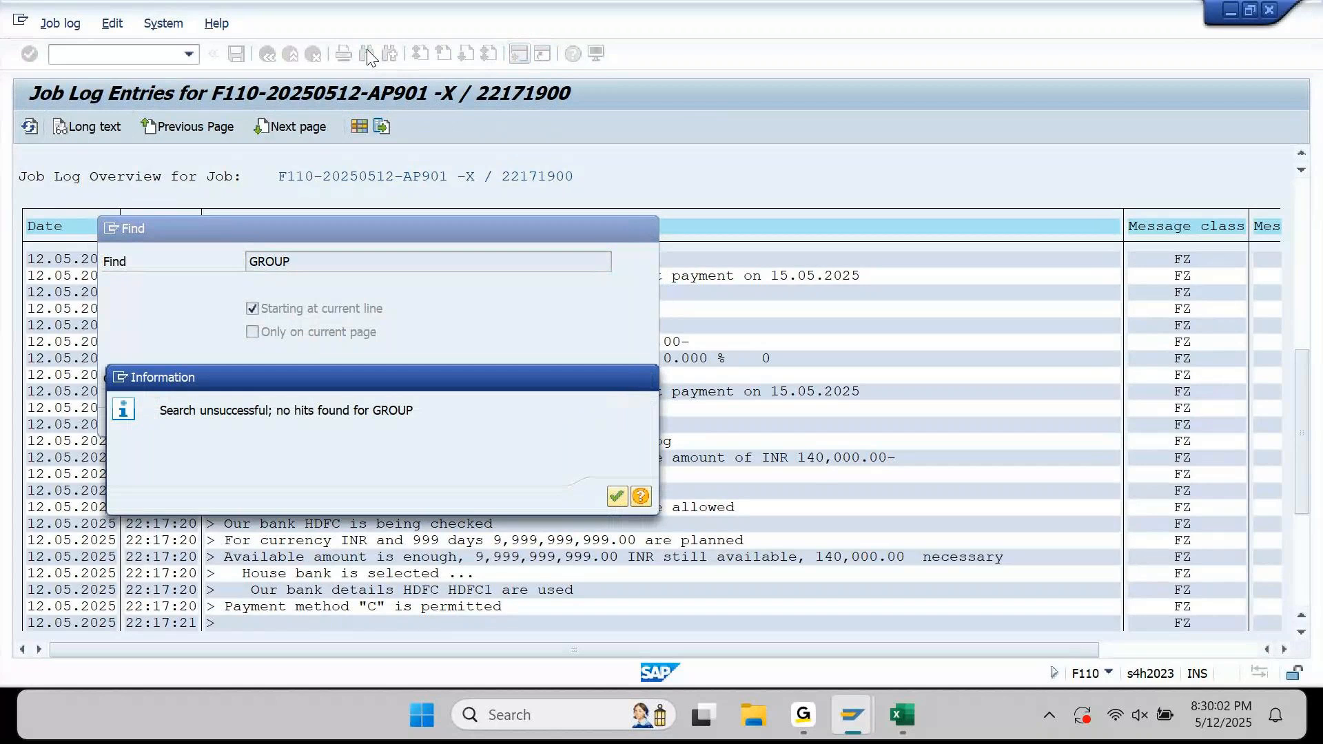
key("Return")
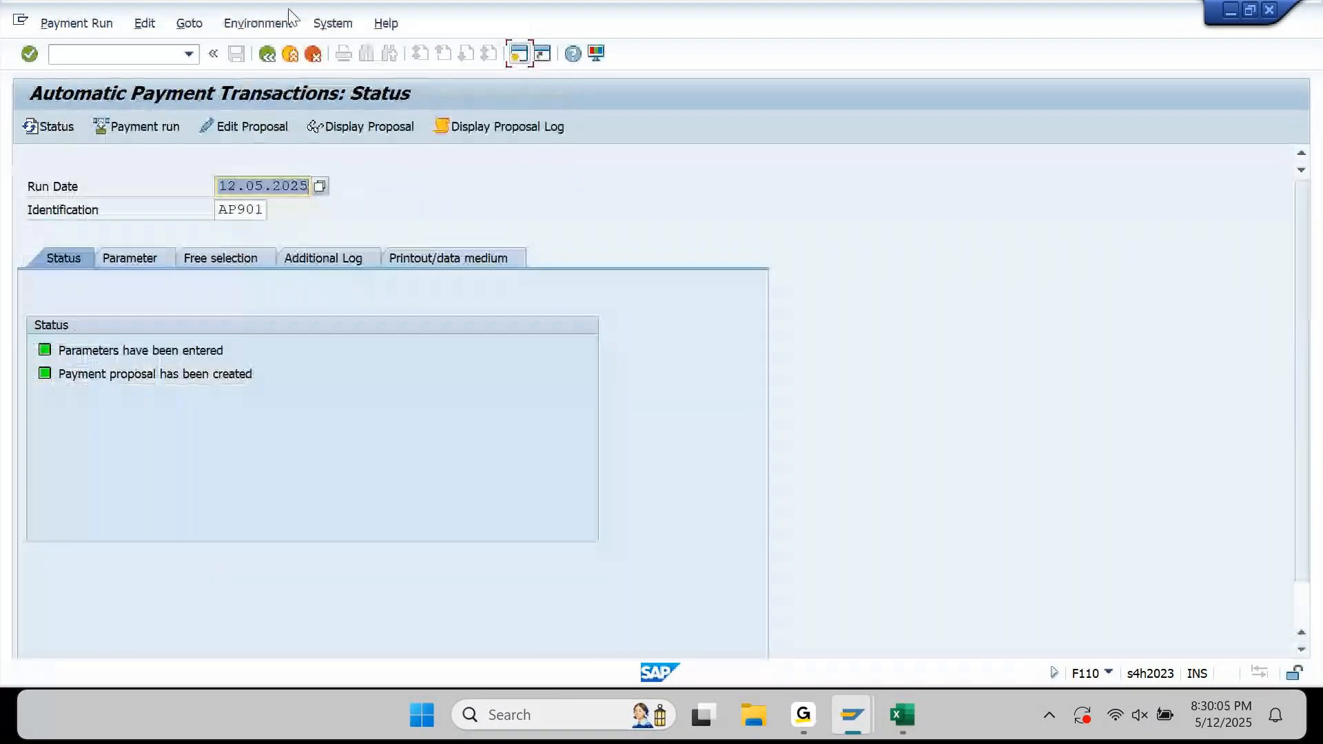
Delete the payment proposal of run AP901 and confirm the deletion
left_click(145, 24)
mouse_move(179, 70)
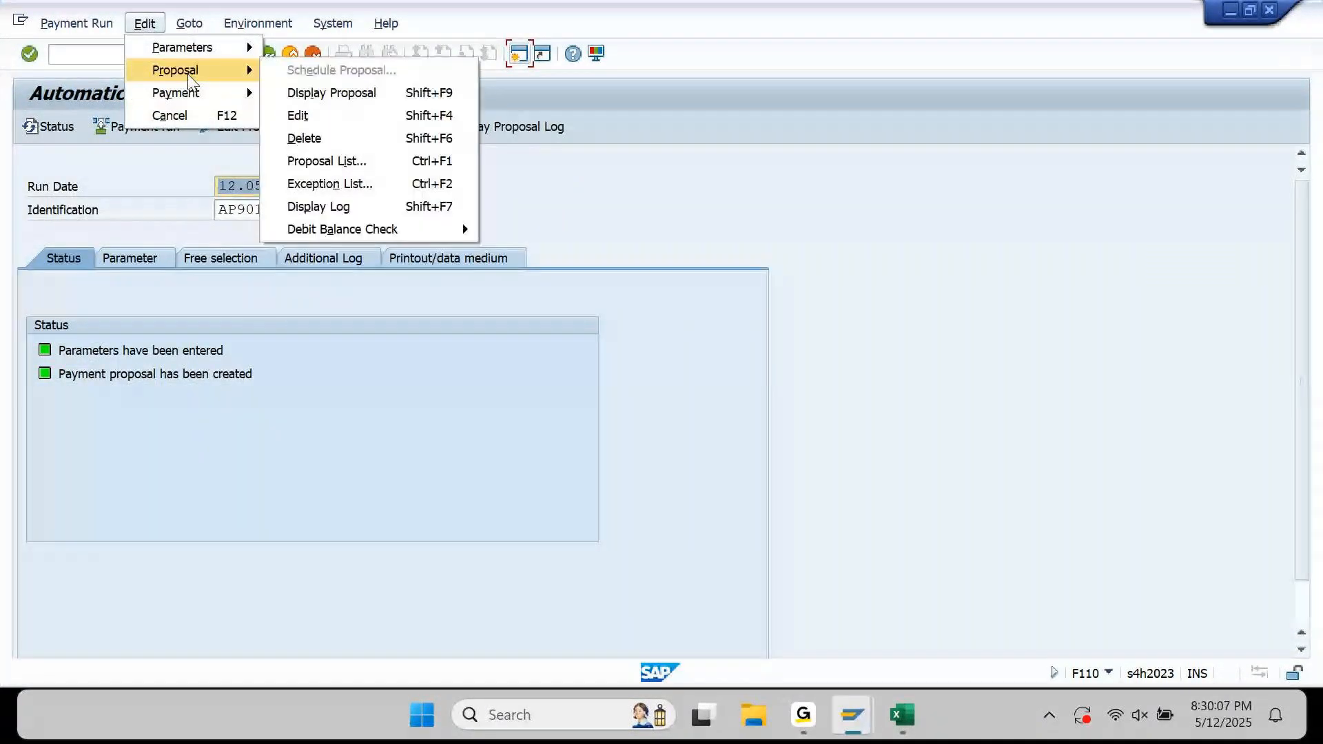
left_click(324, 134)
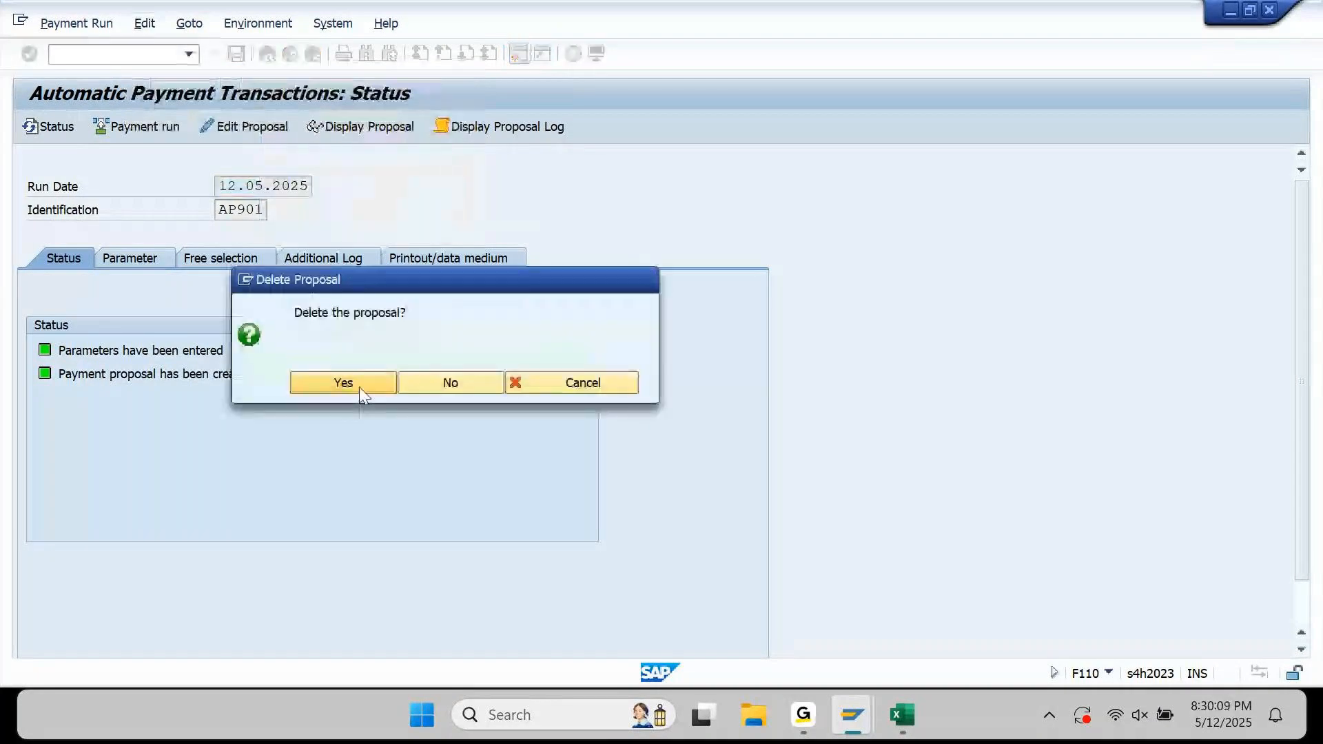
left_click(358, 387)
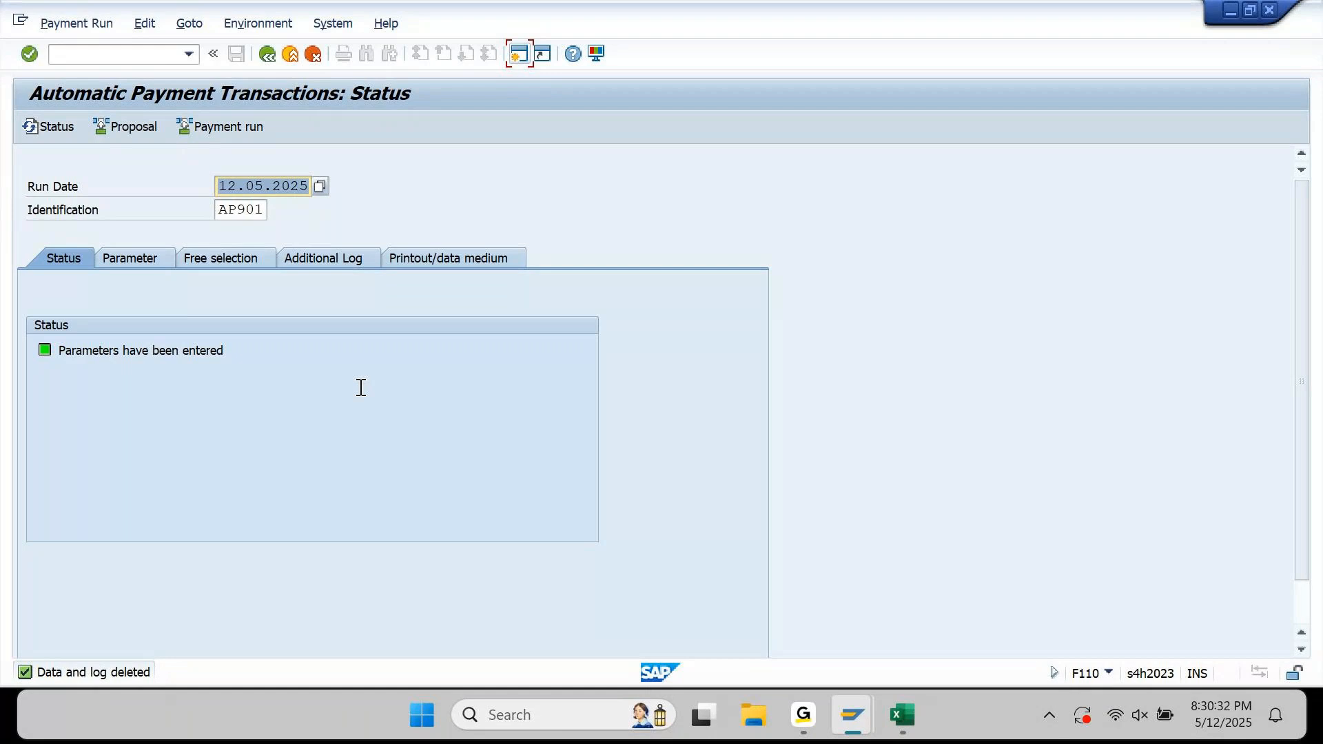
Open the newest Pepsi Limited invoice line item in change mode, check its additional data and return to the vendor line item list
mouse_move(852, 724)
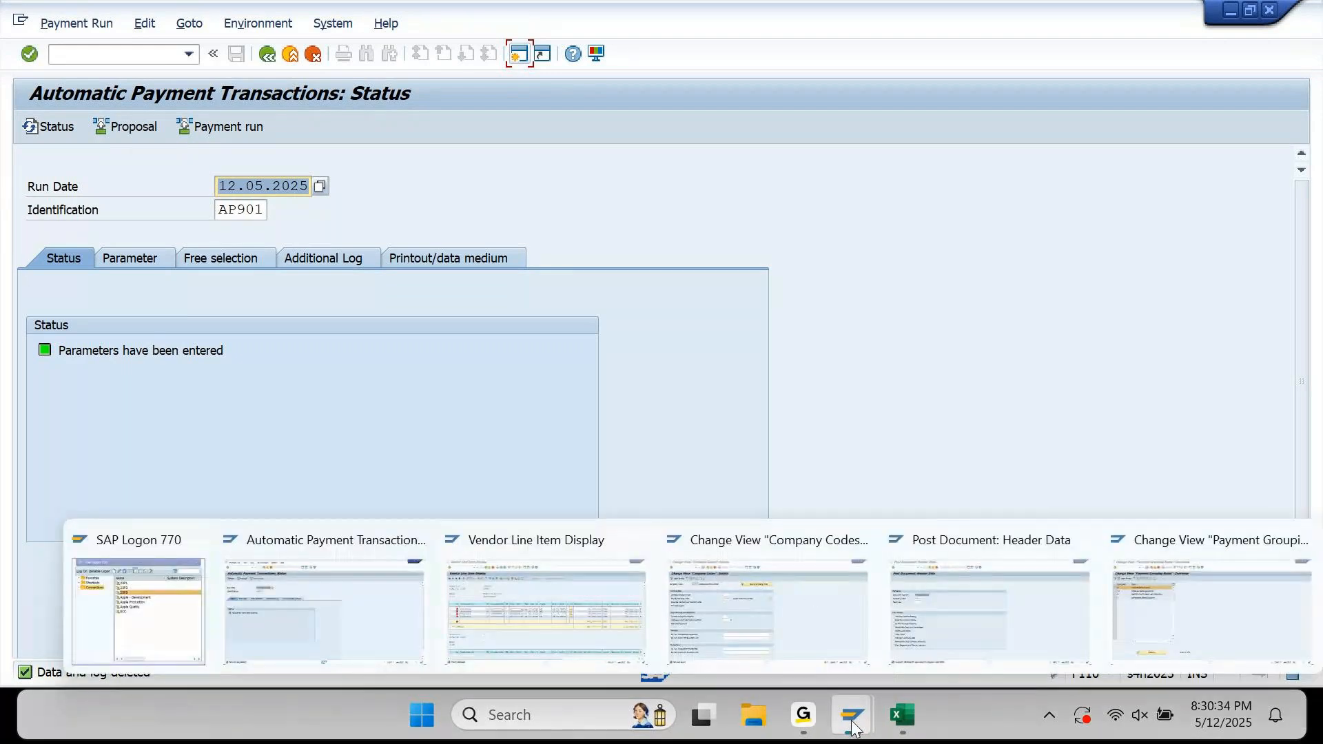
left_click(609, 606)
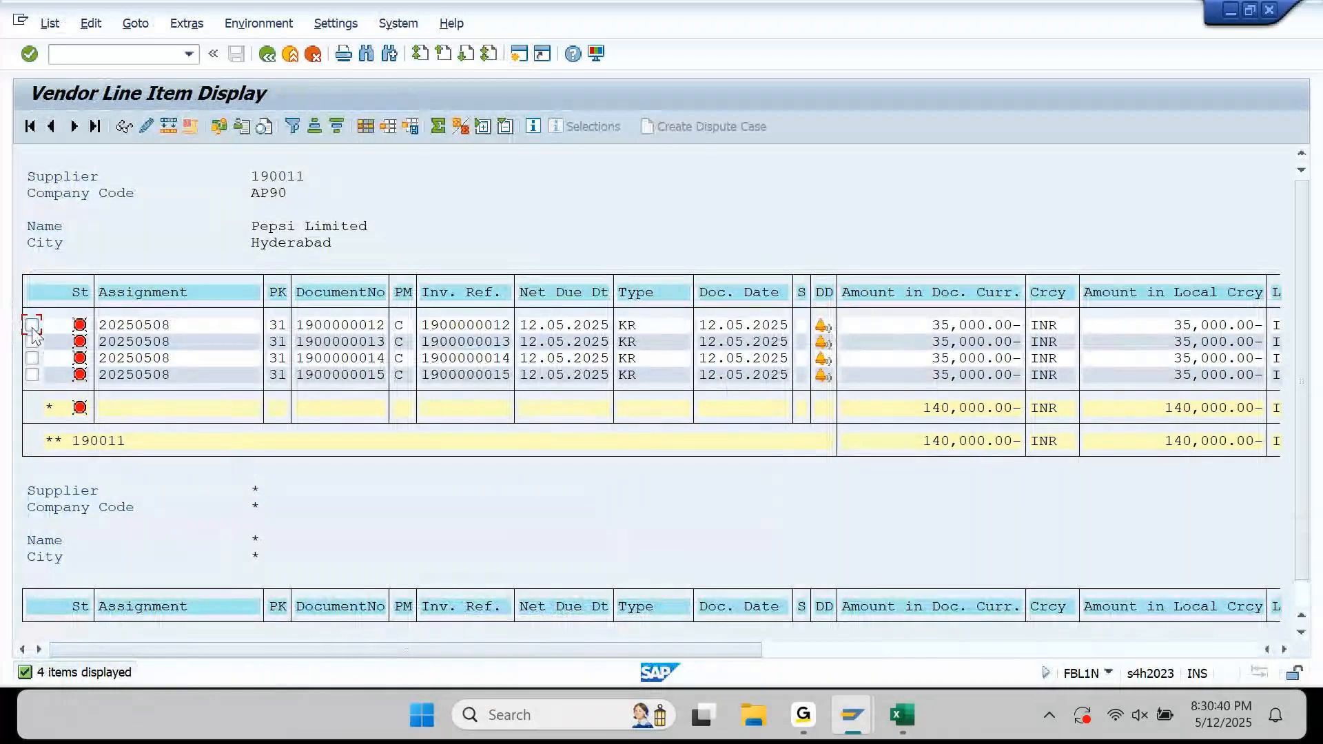
left_click(32, 374)
left_click(147, 128)
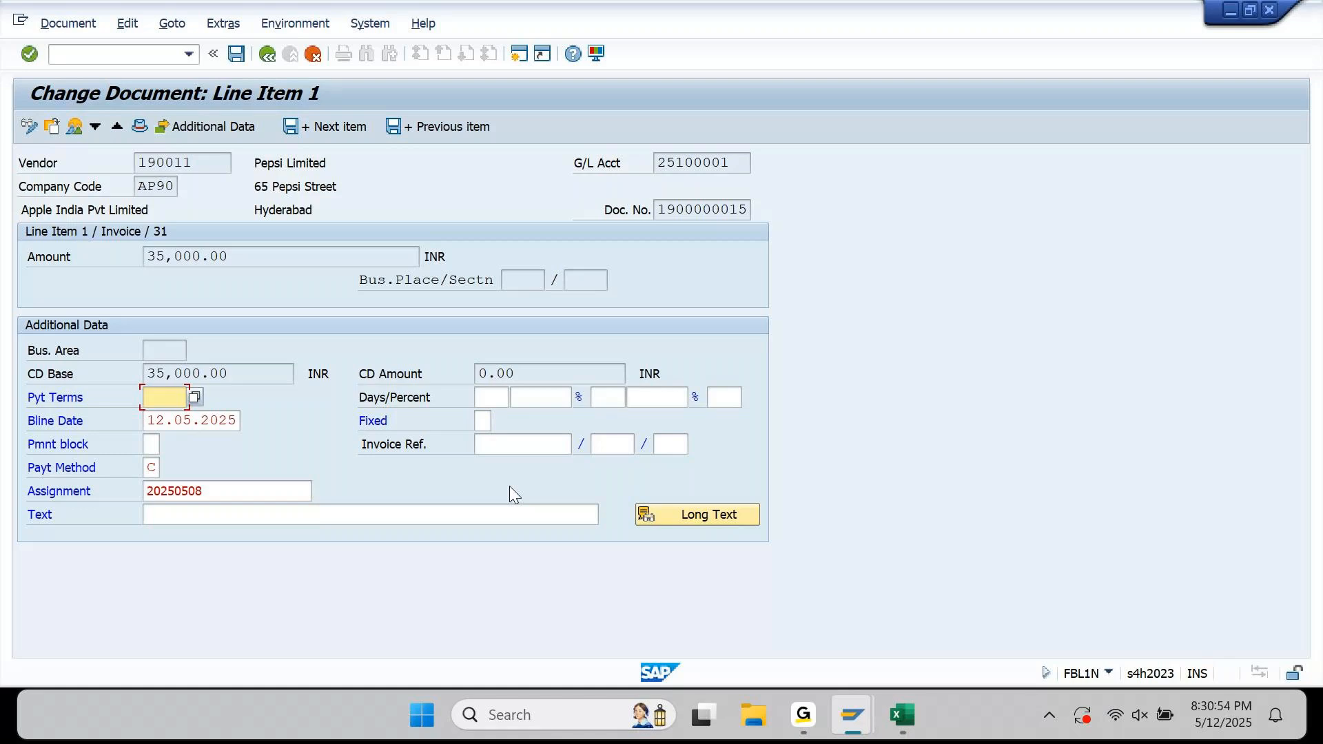
left_click(268, 62)
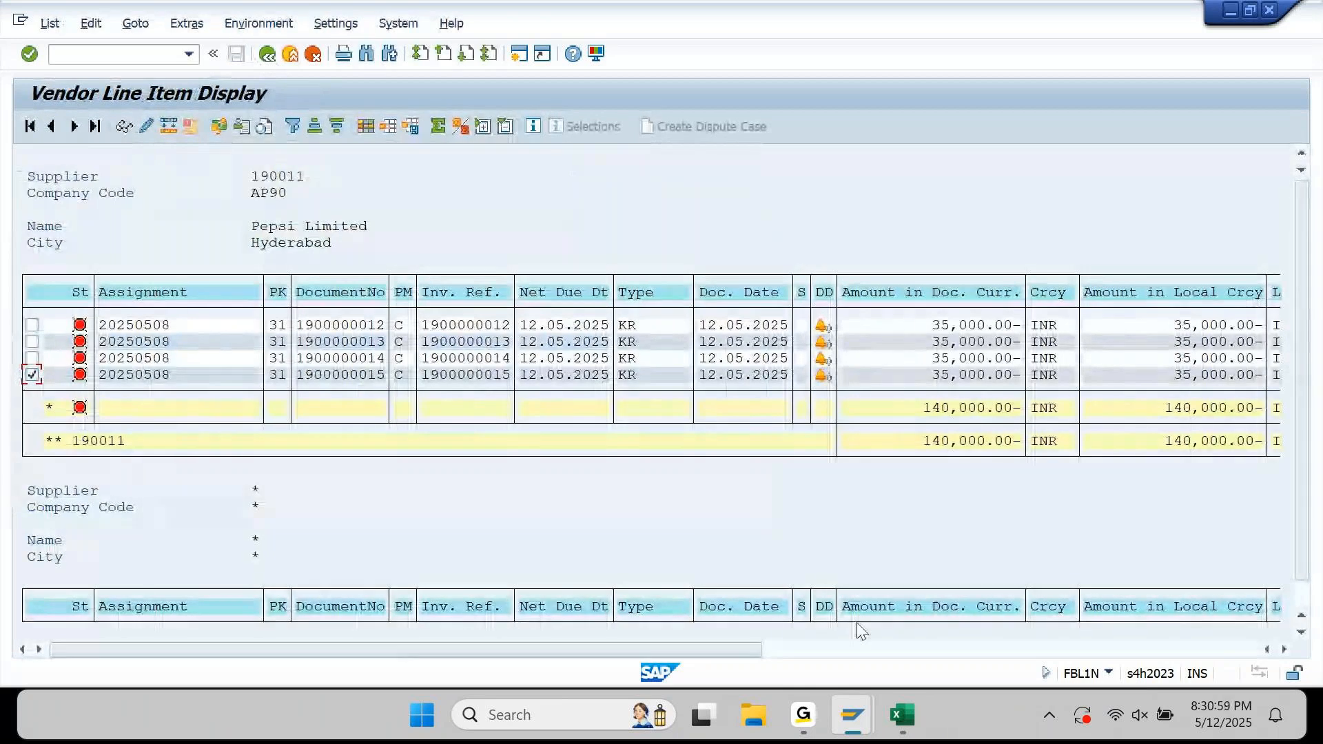
In the paying company code settings for AP90, activate Separate Payment for Each Ref
mouse_move(852, 714)
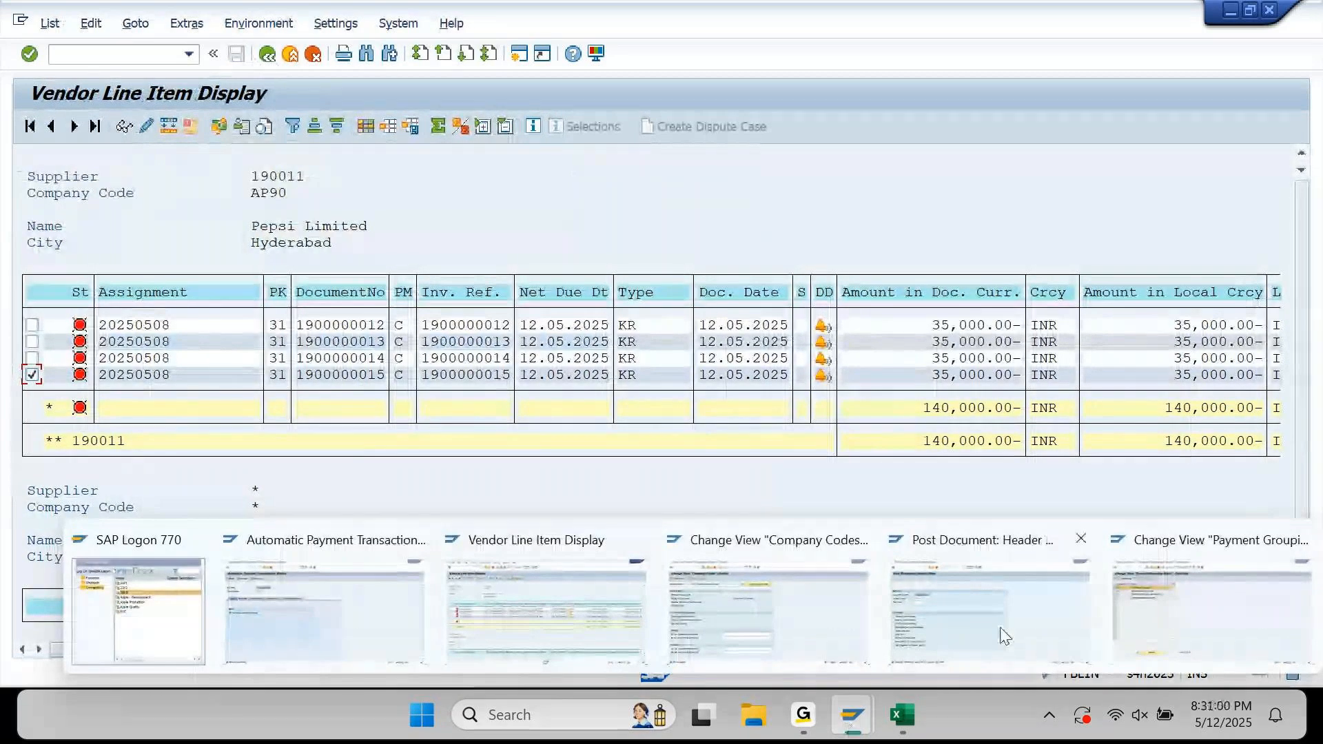
left_click(786, 599)
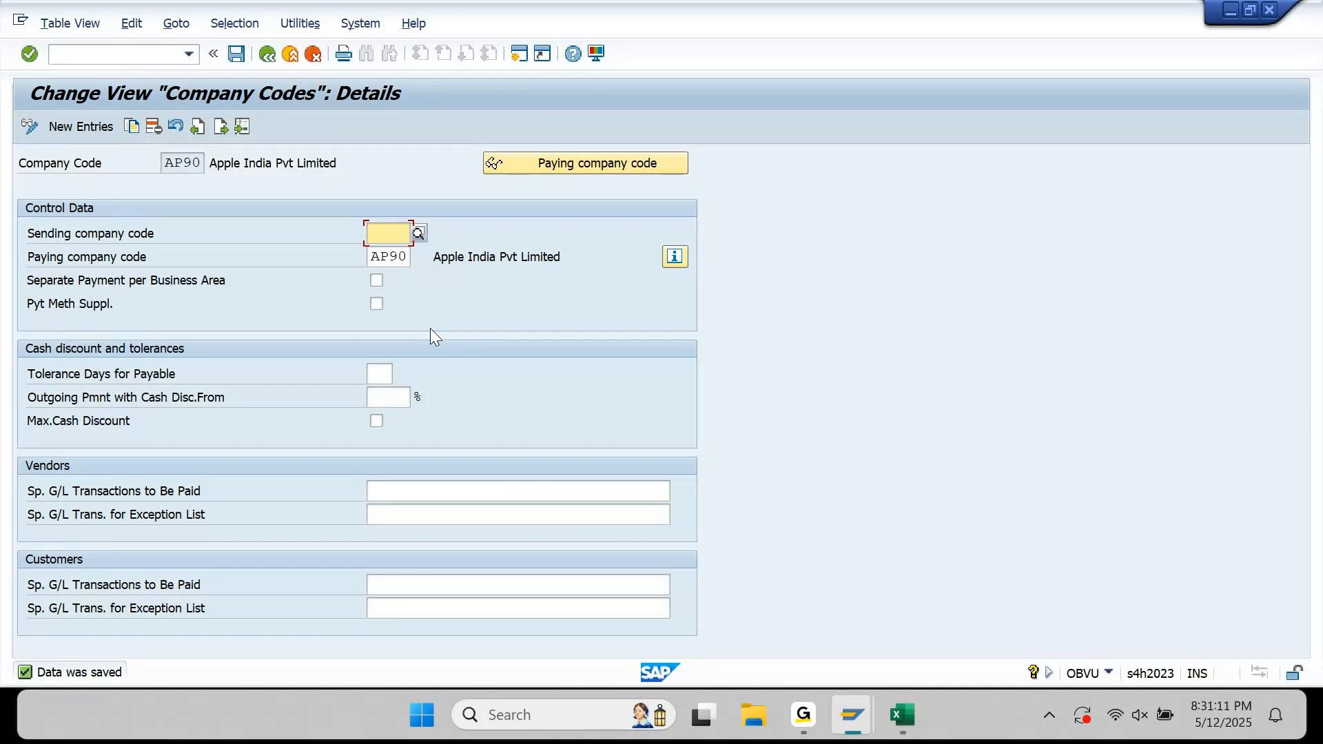
key("F3")
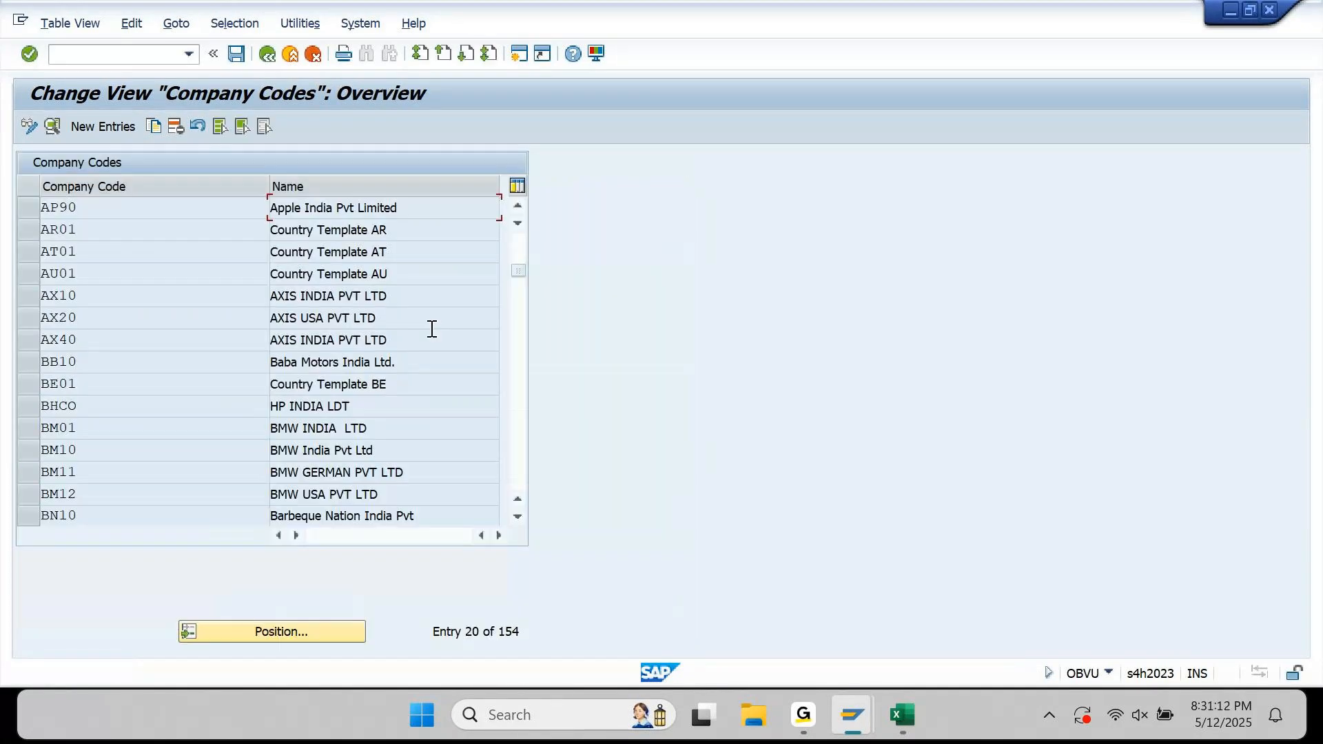
key("F3")
left_click(262, 213)
left_click(274, 630)
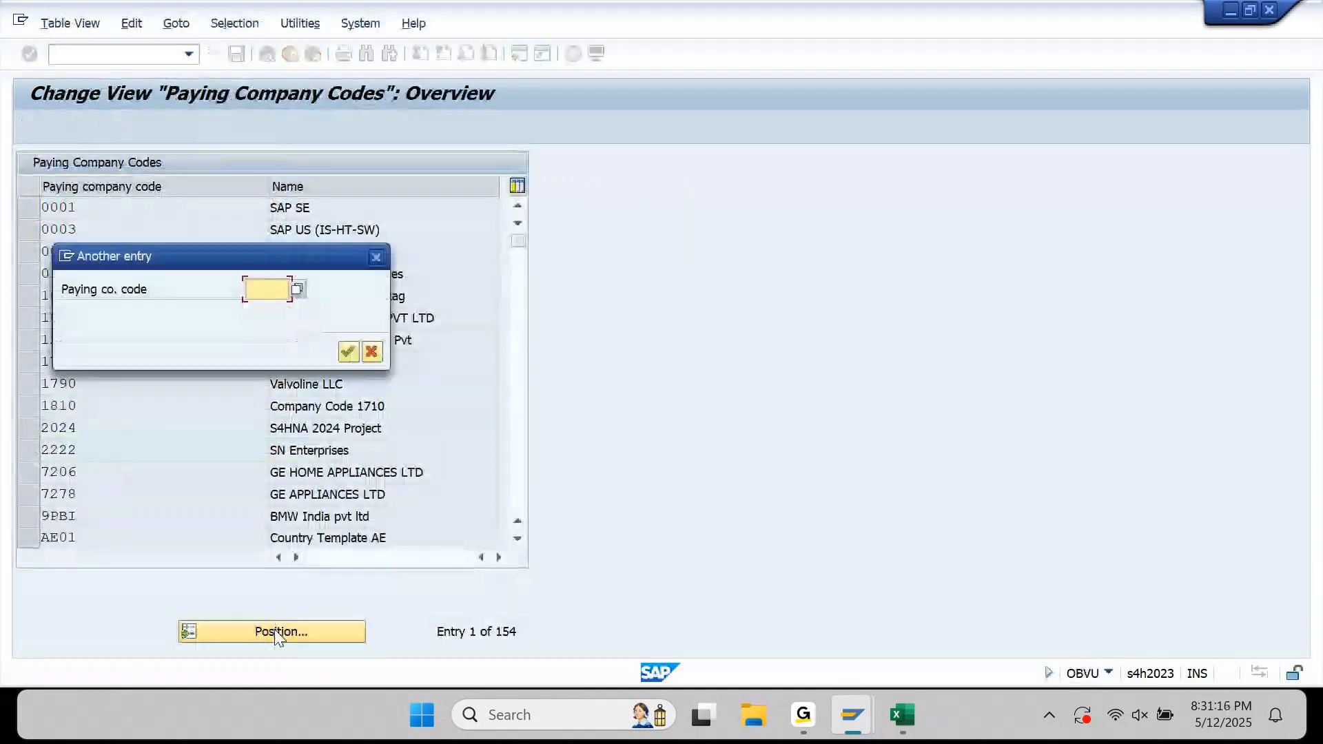
type("AP90")
key("Return")
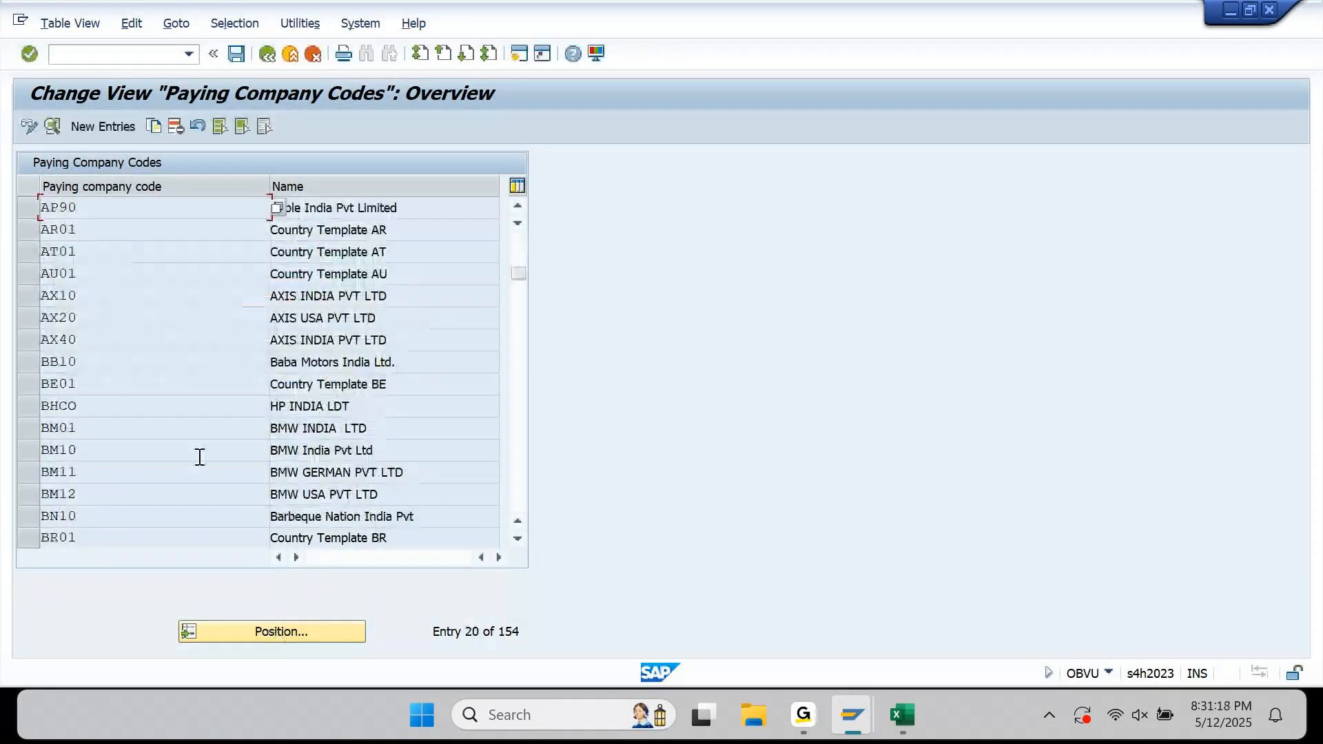
double_click(390, 209)
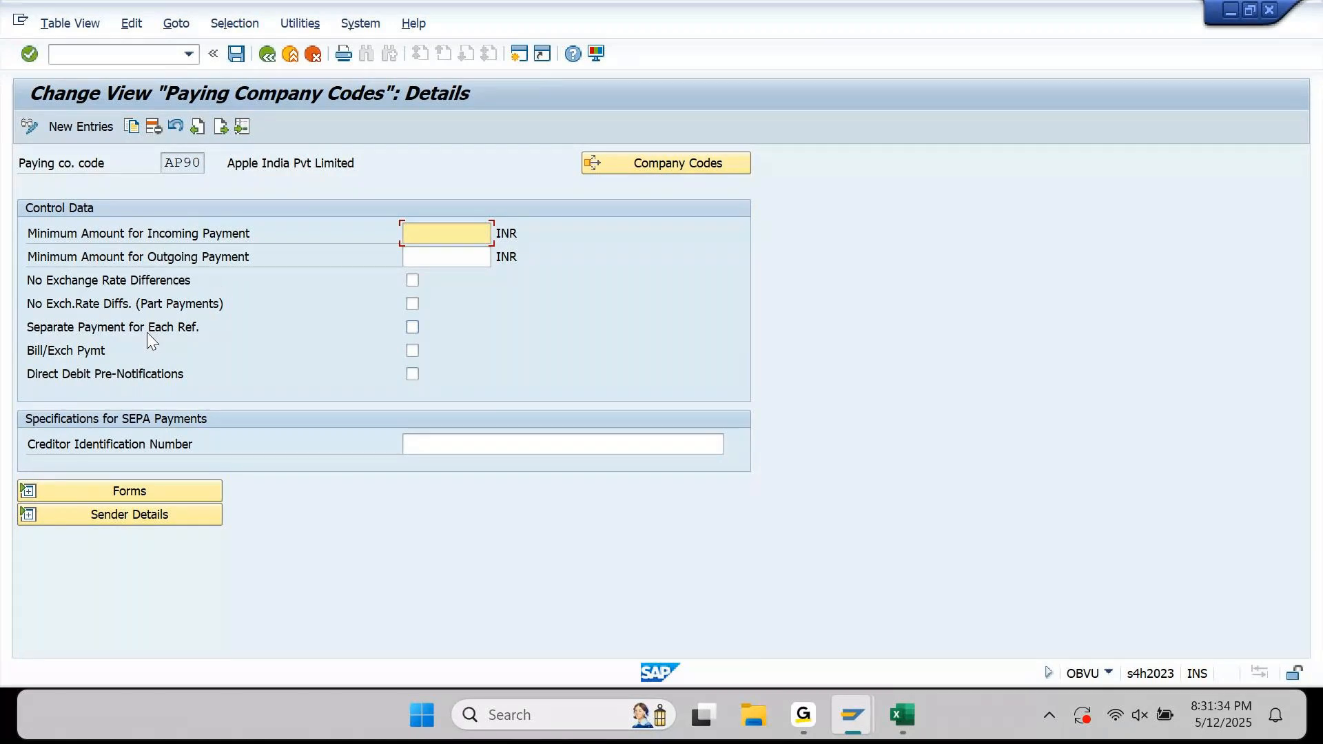
left_click(189, 333)
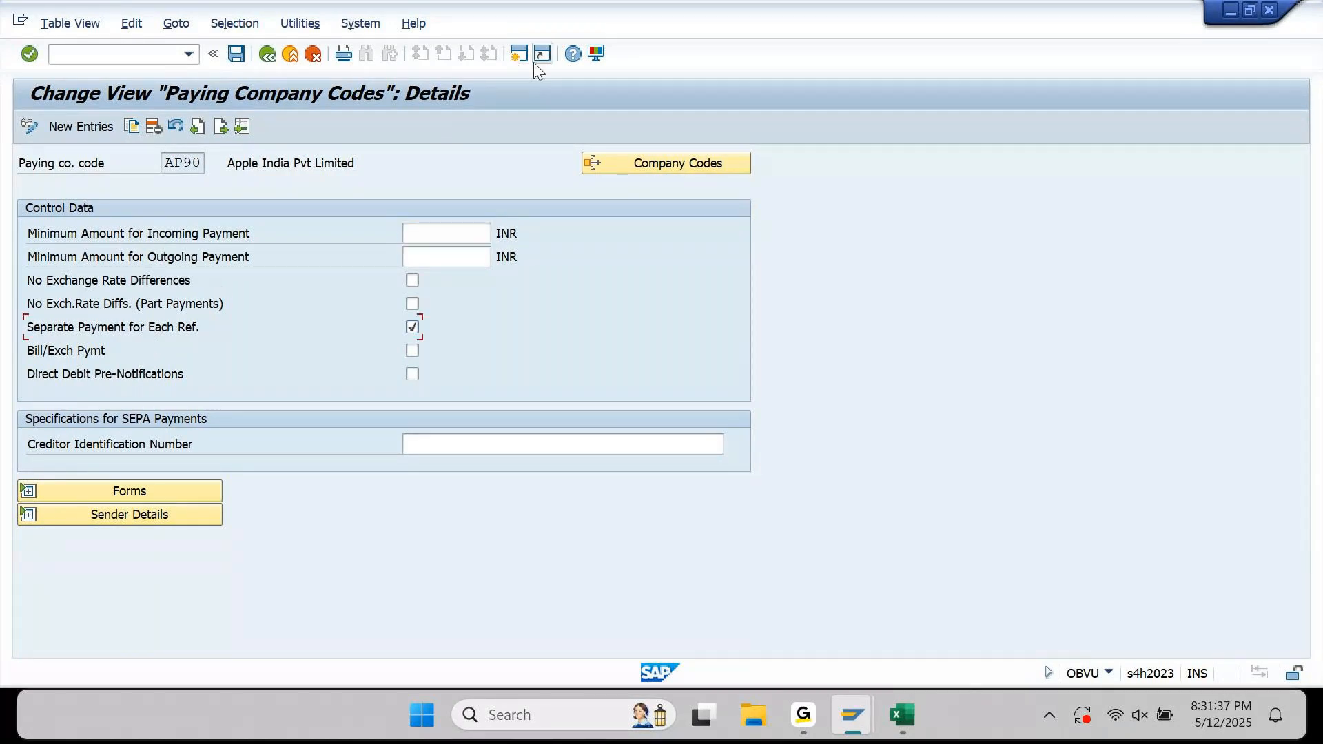
Read the field help on Separate Payment for Each Ref., noting when a payment reference is required
left_click(572, 54)
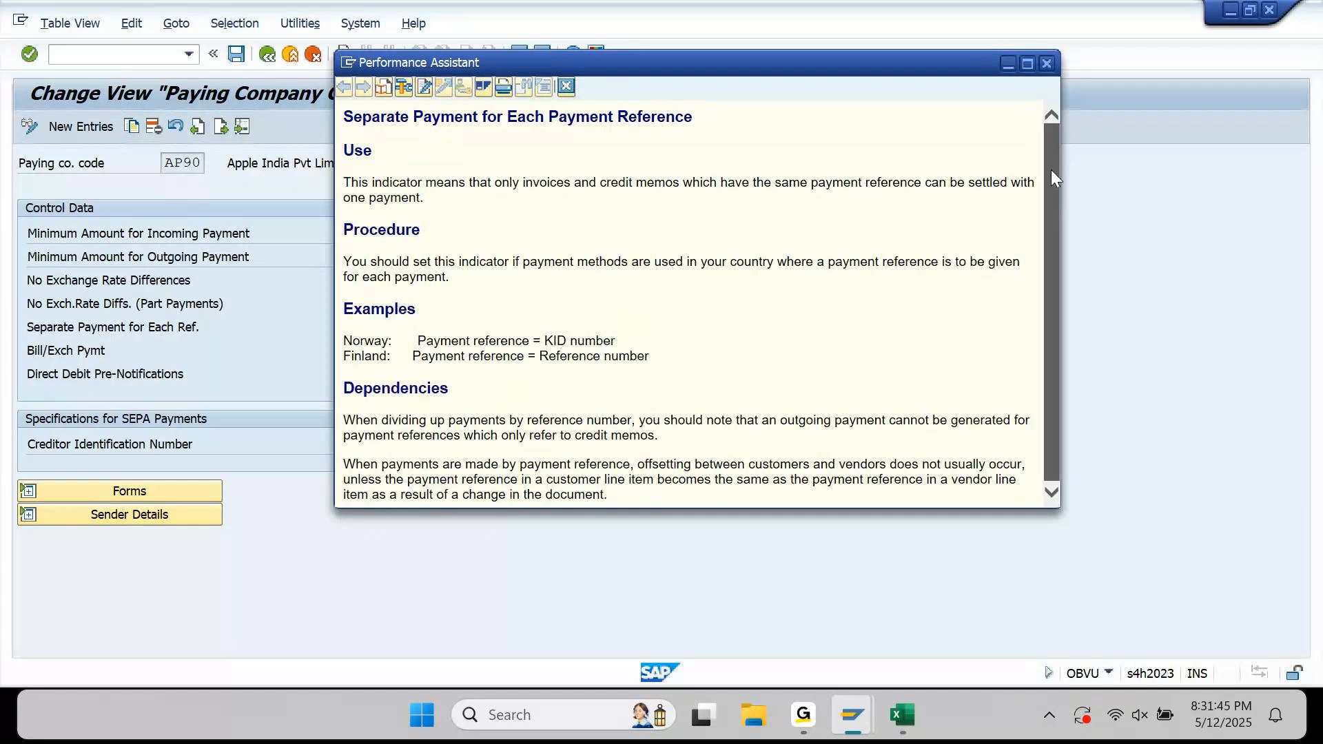
left_click_drag(1052, 169, 1052, 191)
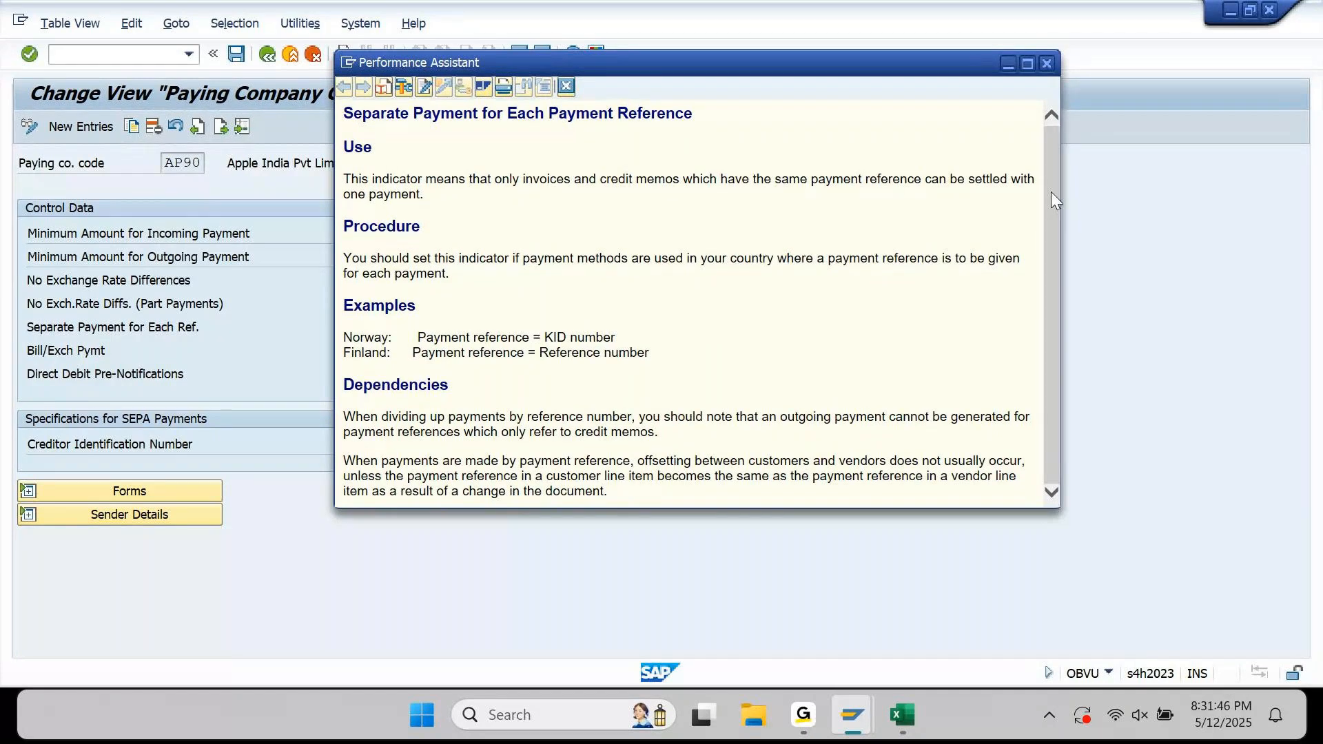
left_click_drag(829, 261, 917, 267)
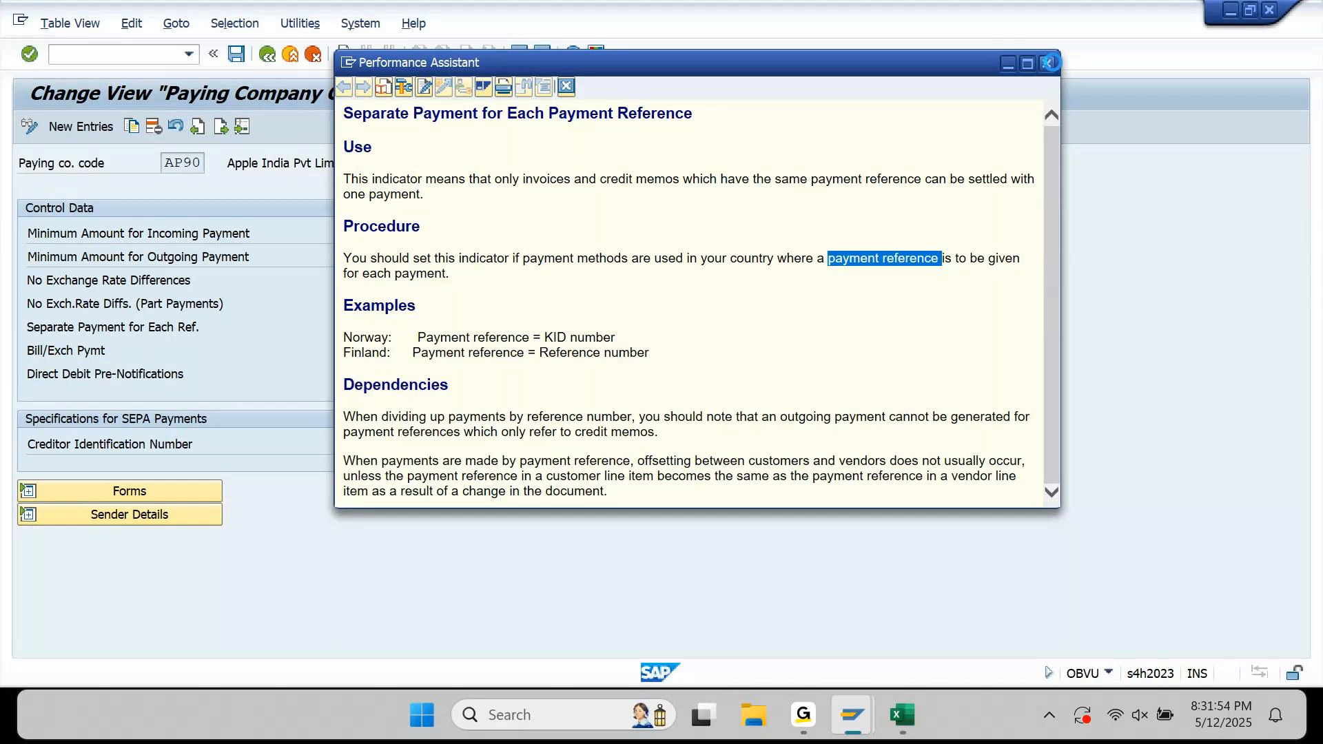
Close the field help, deactivate Separate Payment for Each Ref. for paying company code AP90 and return to the paying company codes overview
left_click(1049, 63)
left_click(412, 327)
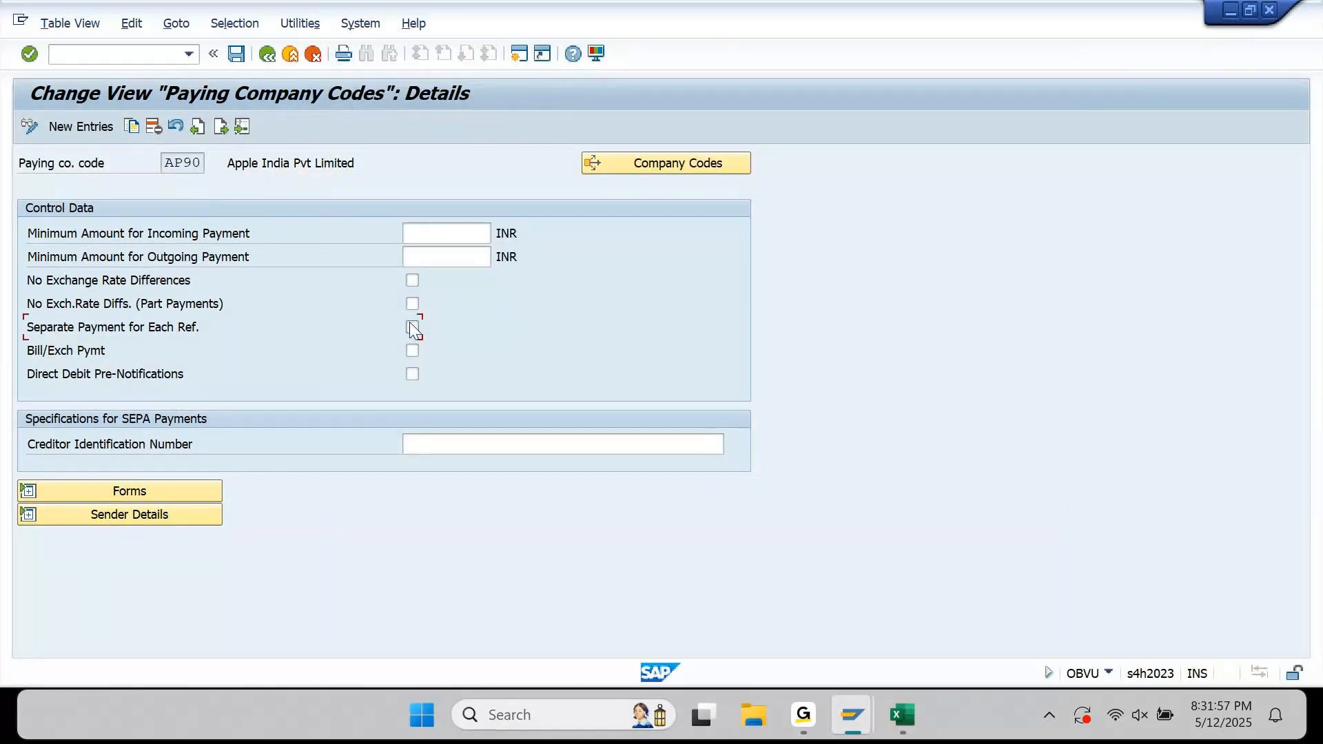
left_click(267, 55)
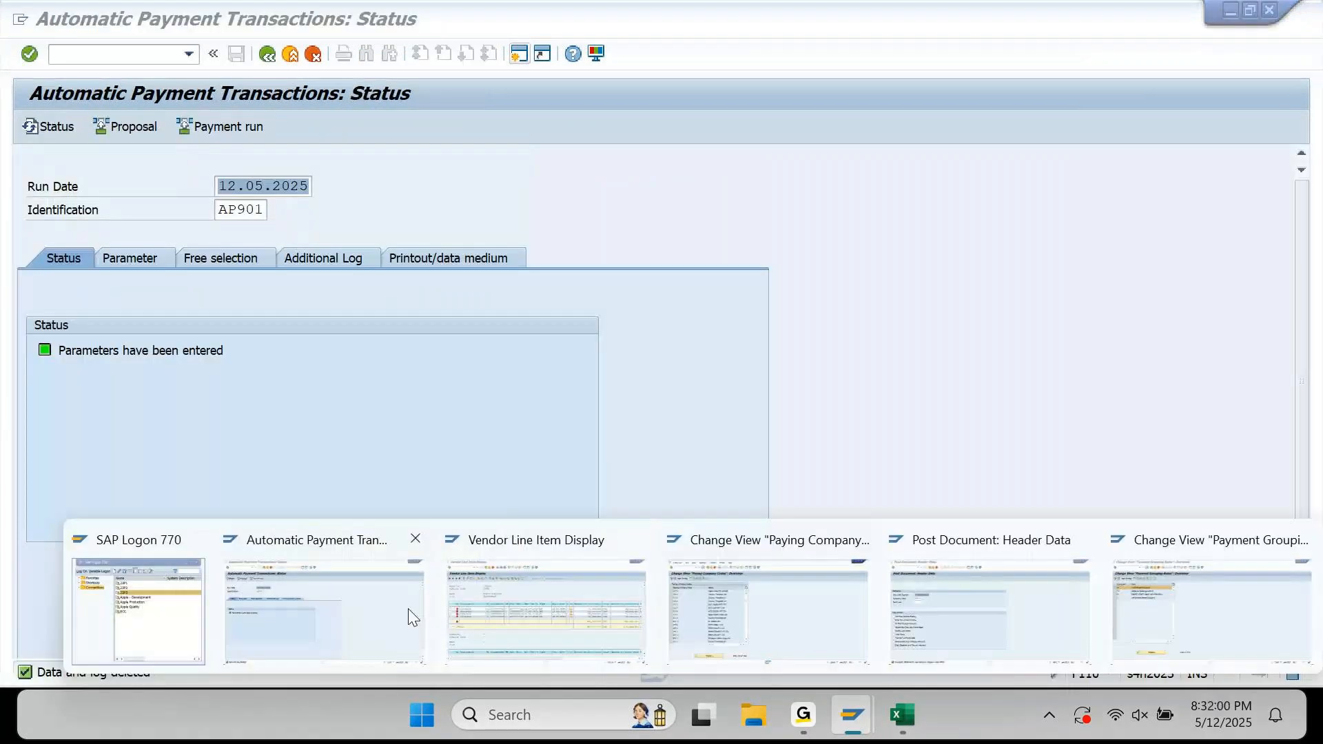
In the vendor line item layout, look through the hidden fields for Payment Reference and close the layout settings without changing them
left_click(468, 617)
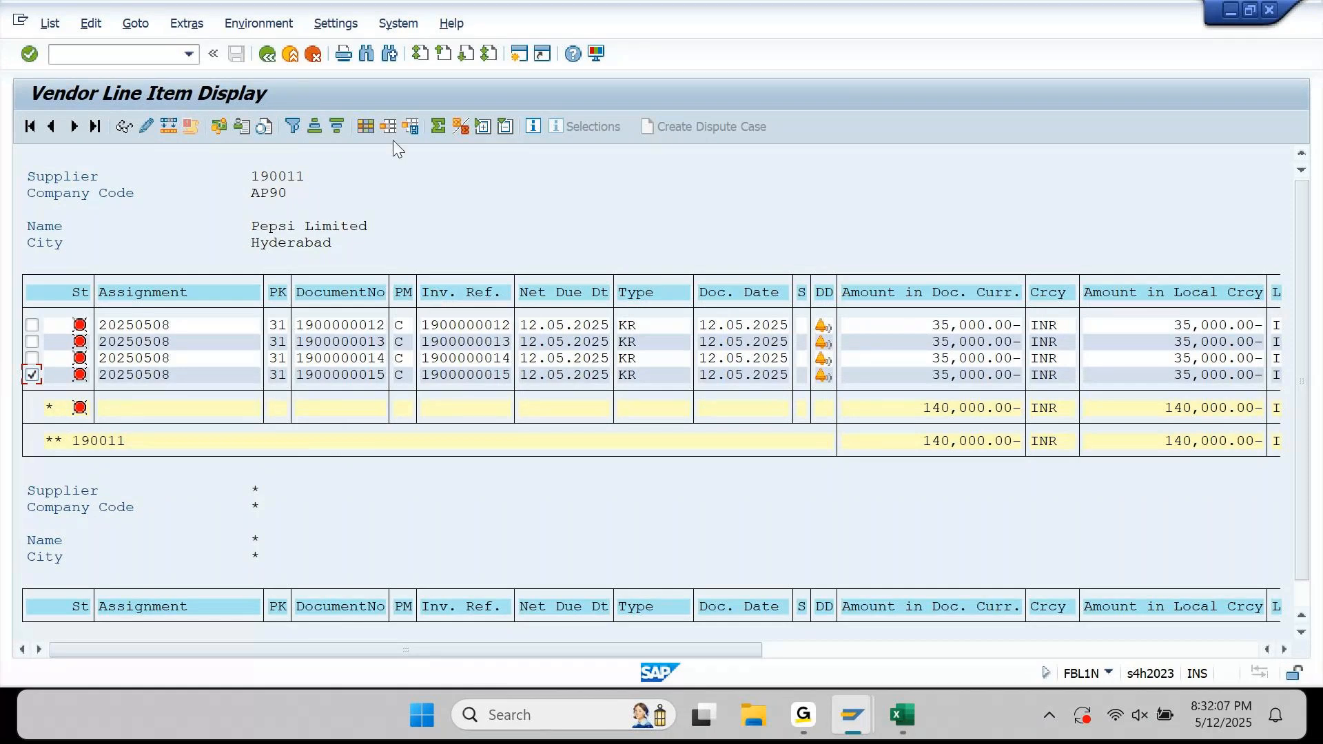
left_click(367, 125)
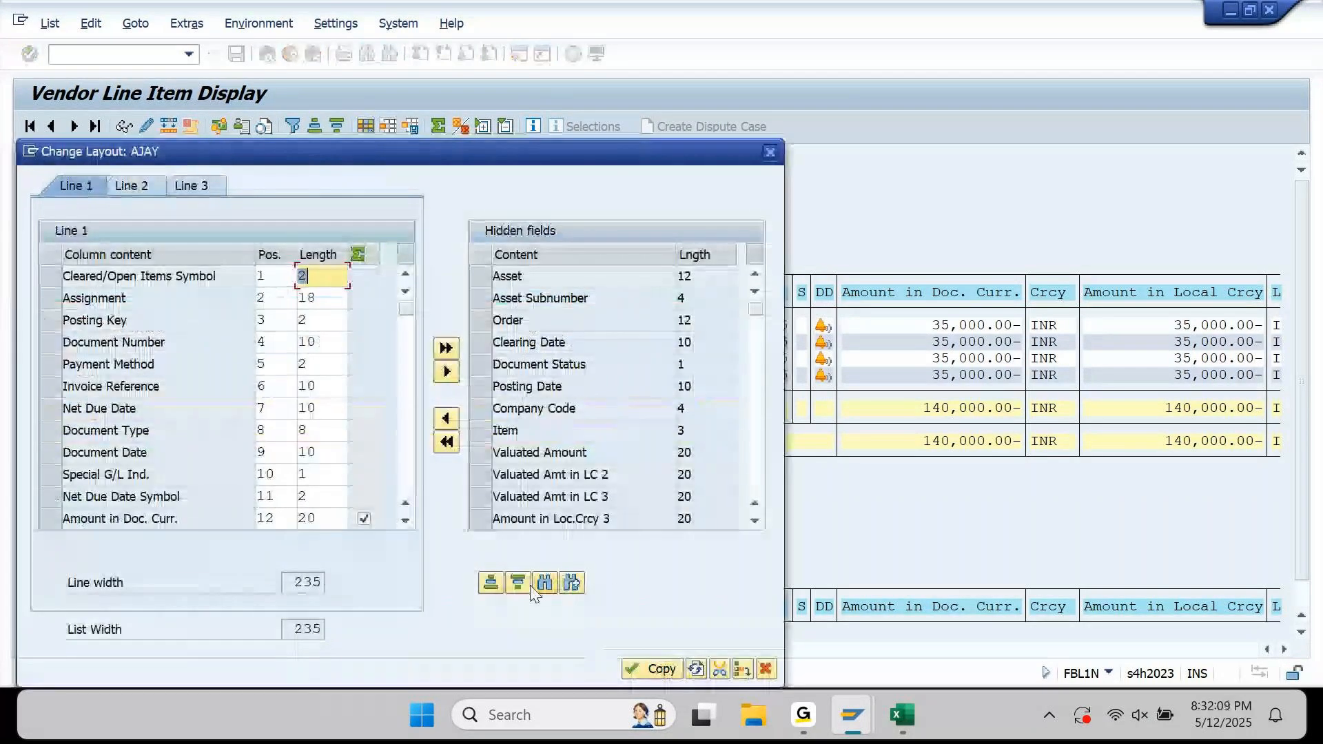
left_click(516, 583)
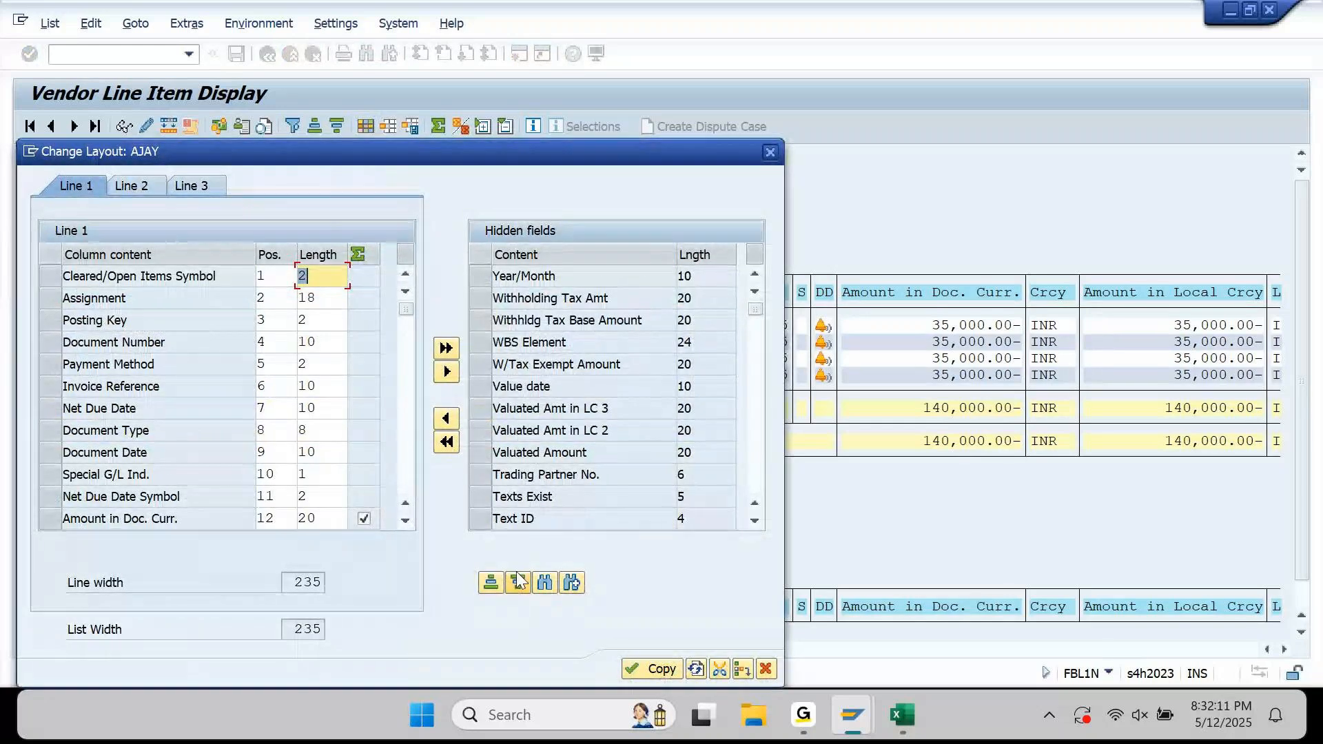
left_click(758, 405)
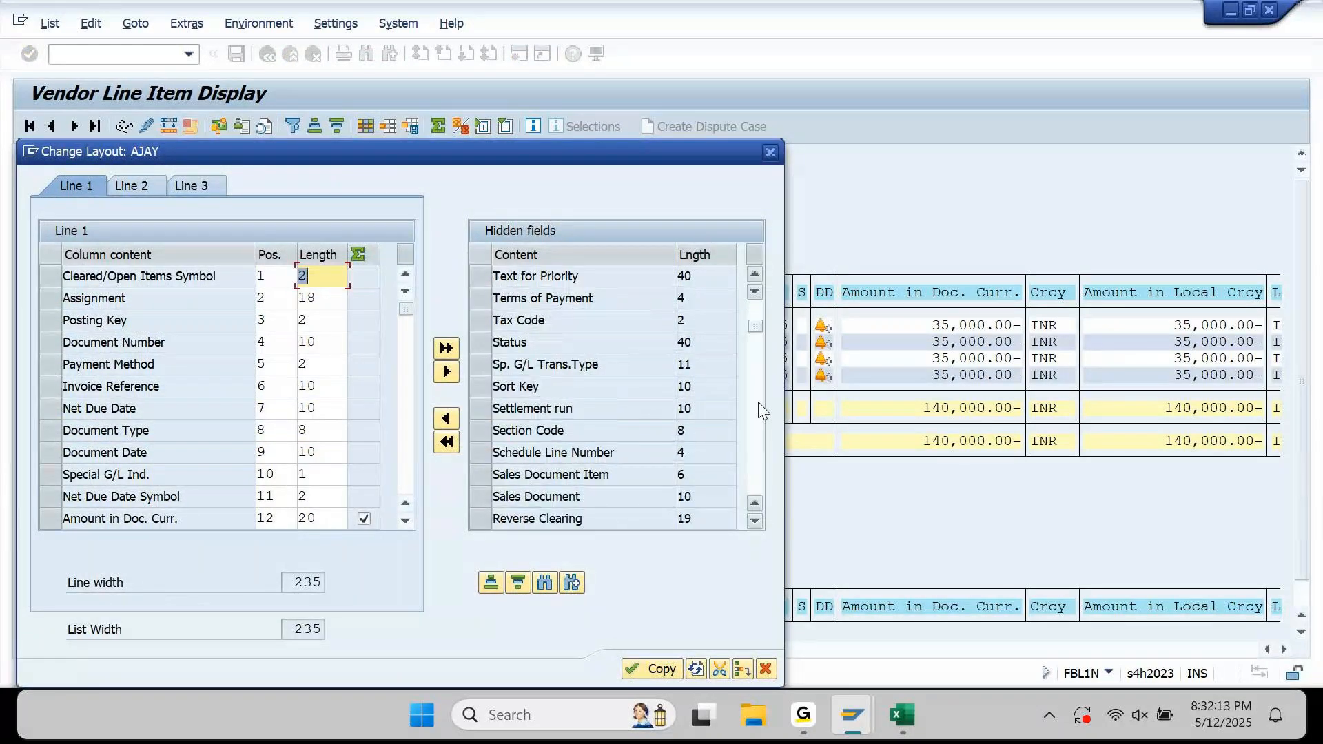
left_click(758, 404)
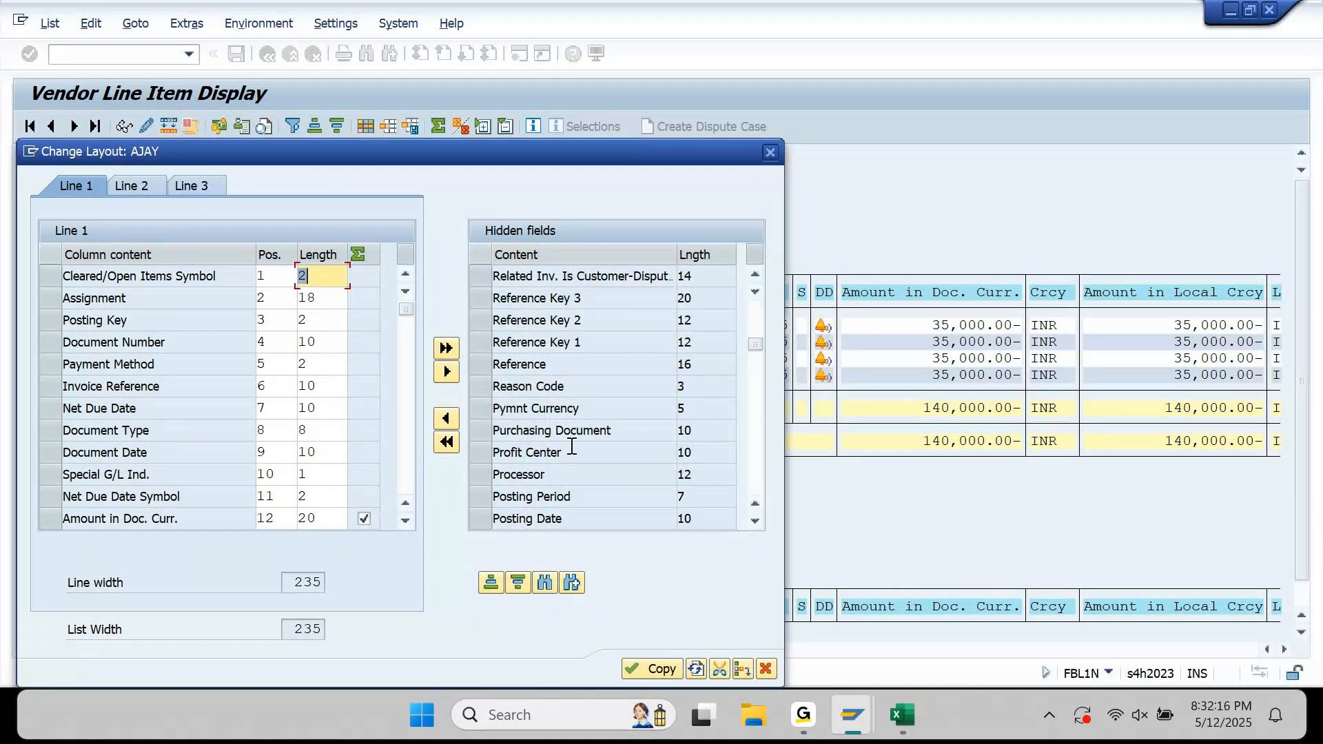
left_click(753, 404)
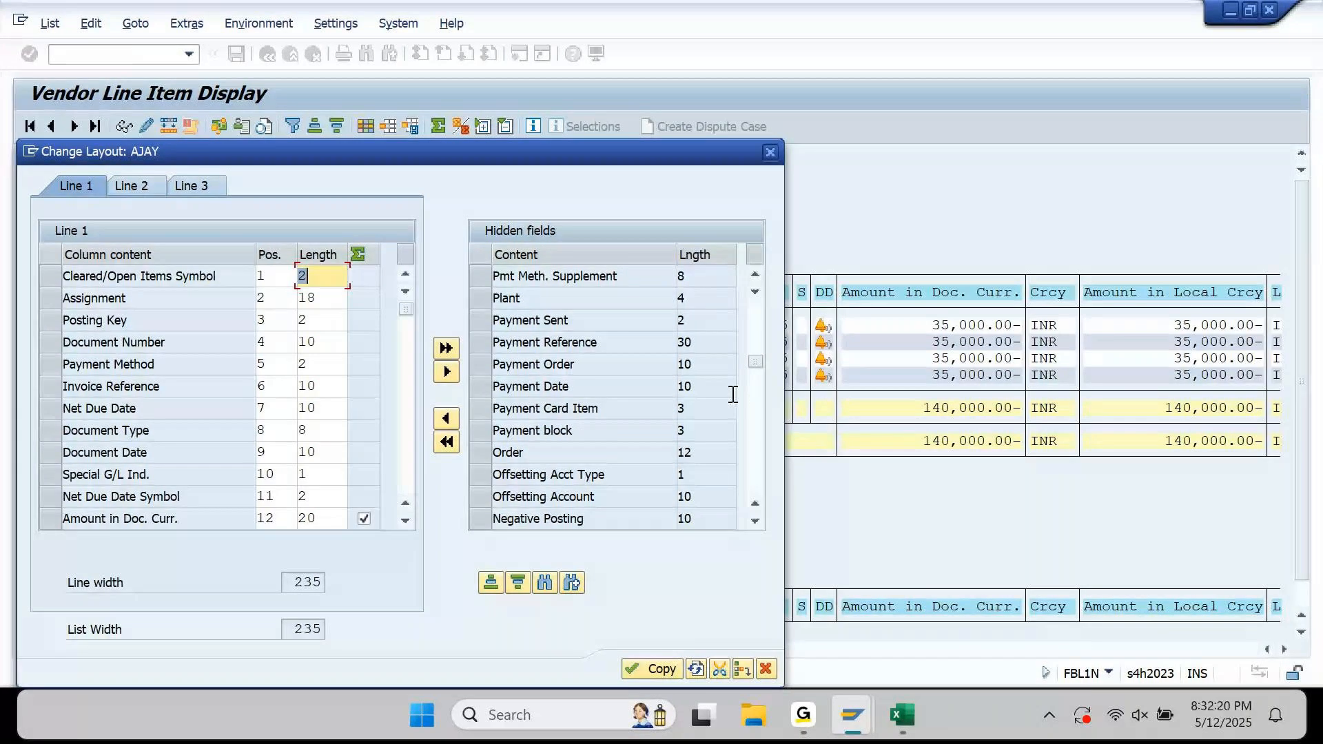
left_click(520, 351)
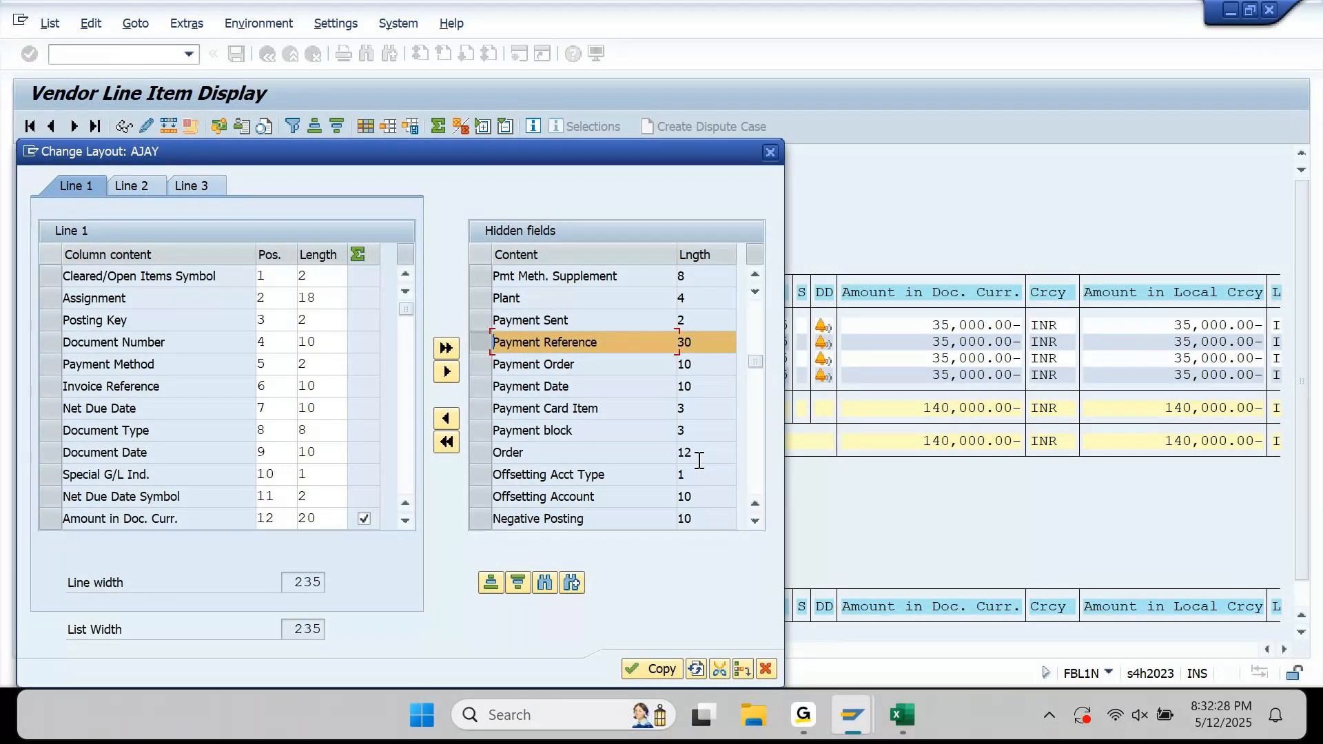
left_click(770, 153)
Go back to the paying company codes overview and leave its maintenance without saving the changes
mouse_move(855, 727)
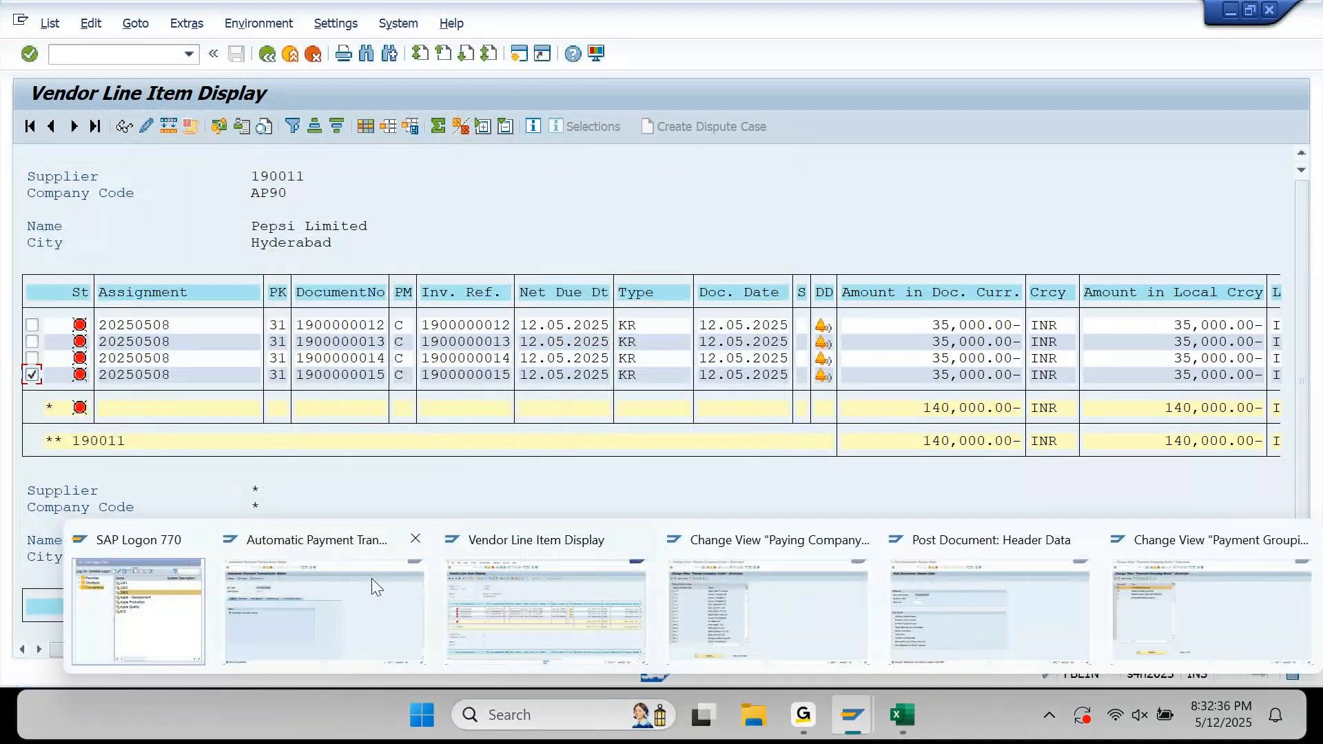
left_click(1098, 638)
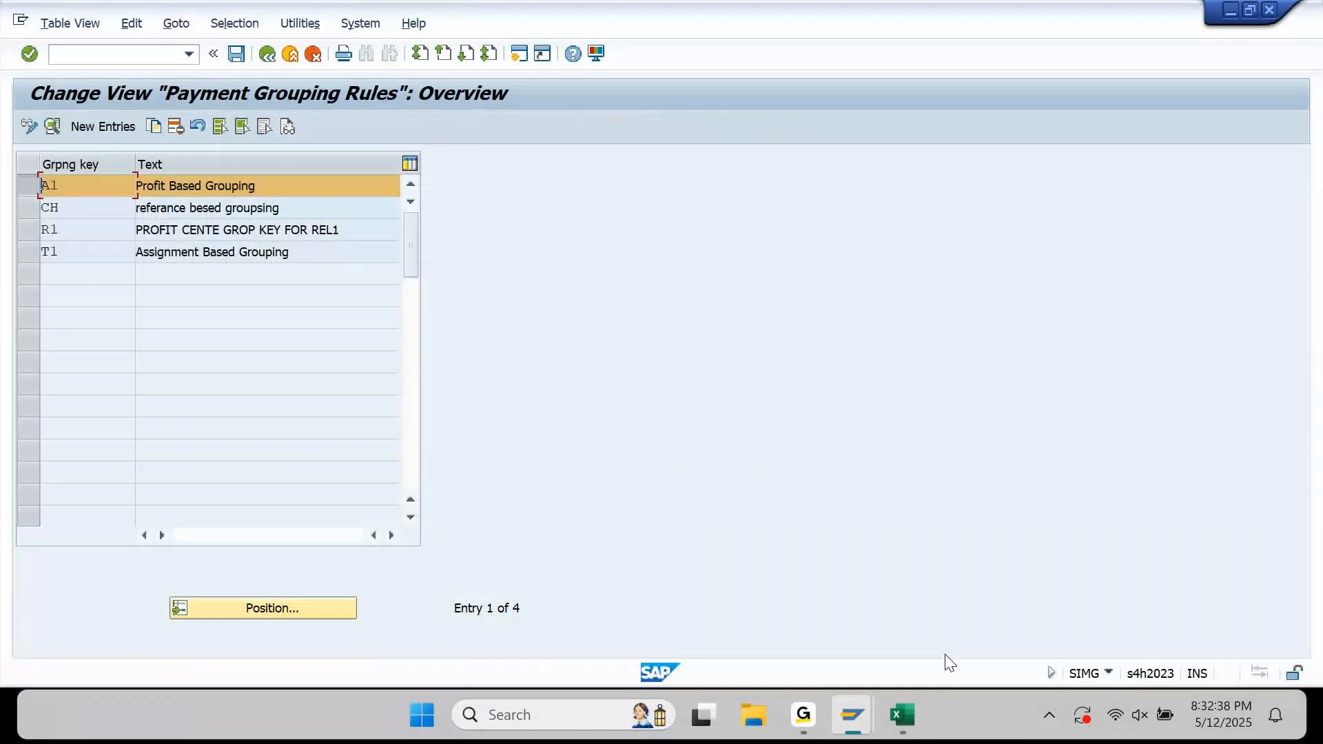
left_click(777, 606)
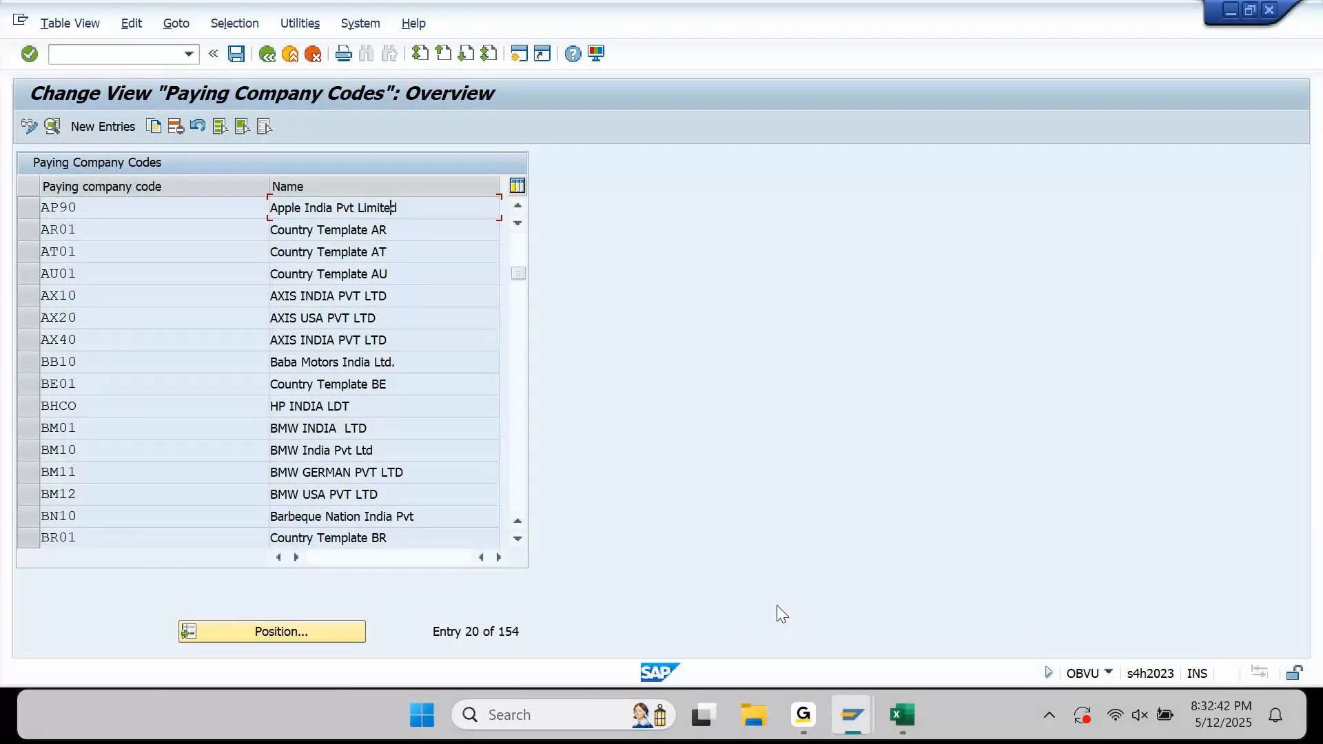
mouse_move(856, 703)
left_click(268, 55)
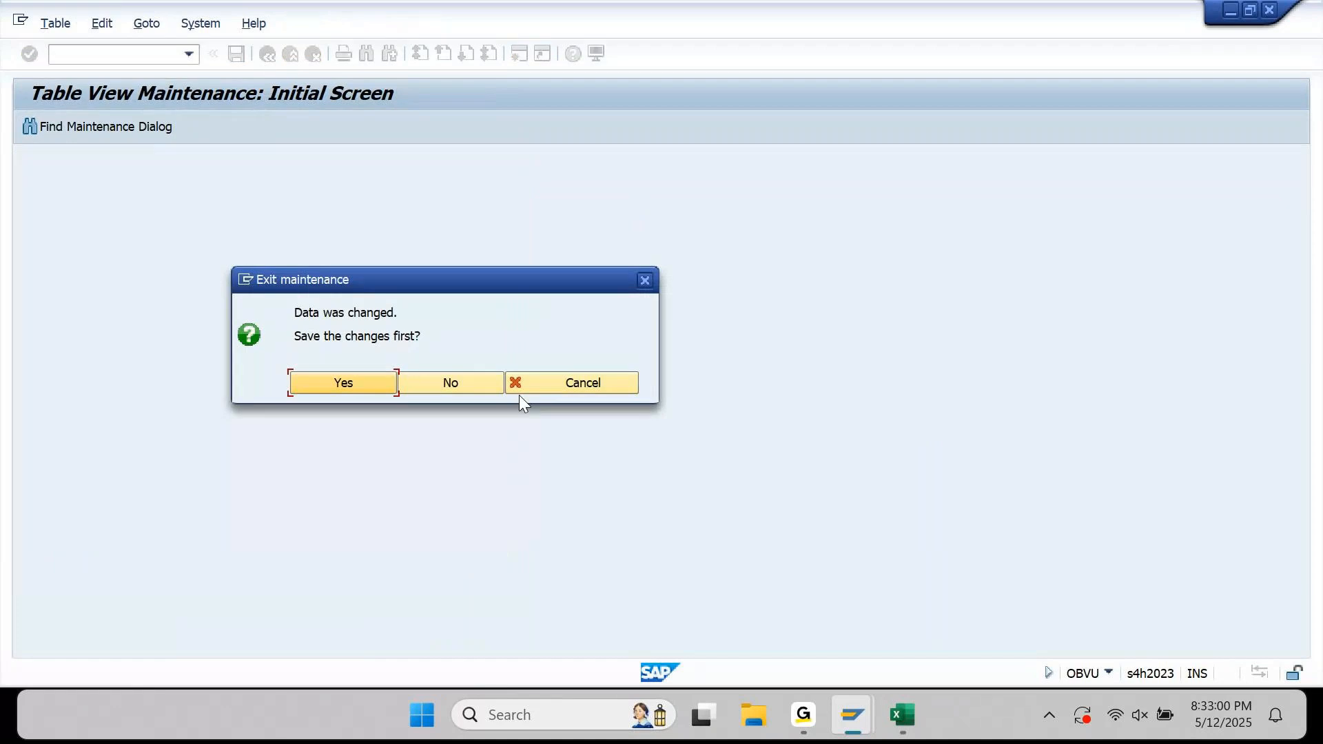
left_click(451, 383)
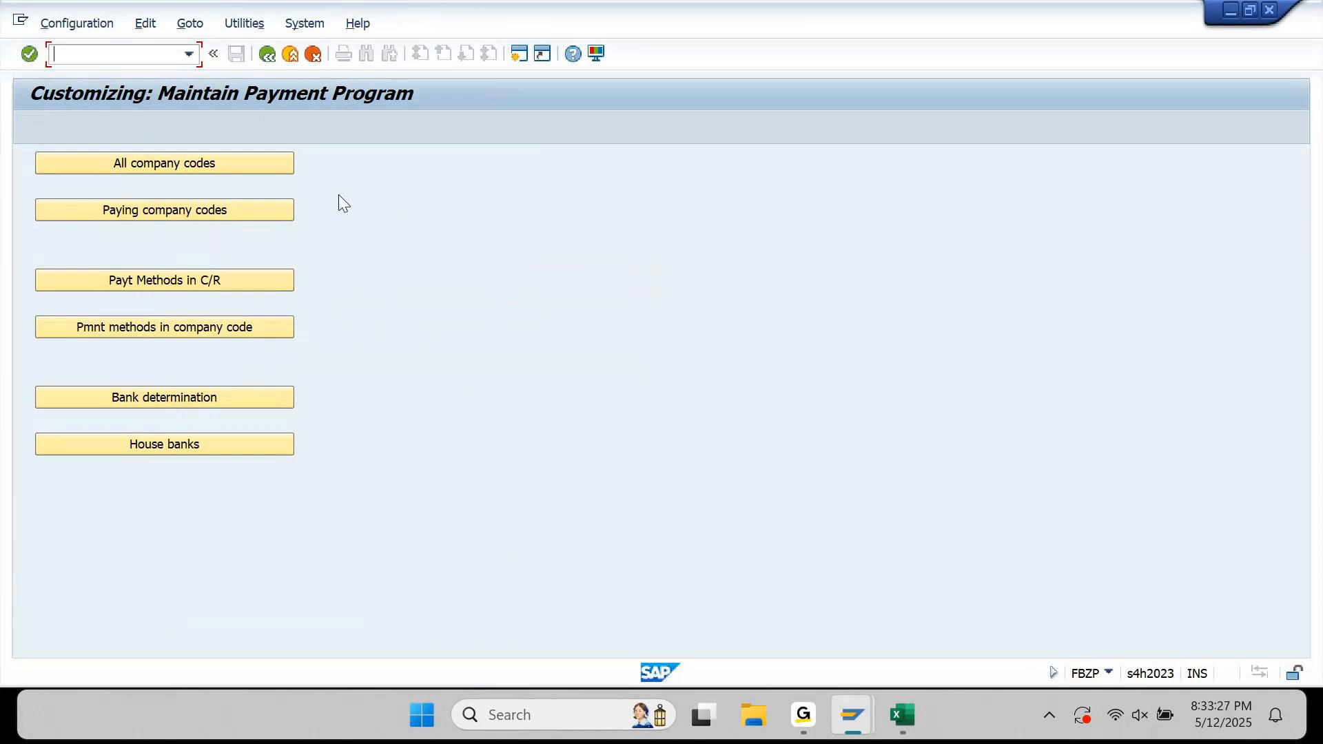
Review the country settings of payment method C (Cheque) for India down to the payment medium section, and return to the overview
left_click(171, 279)
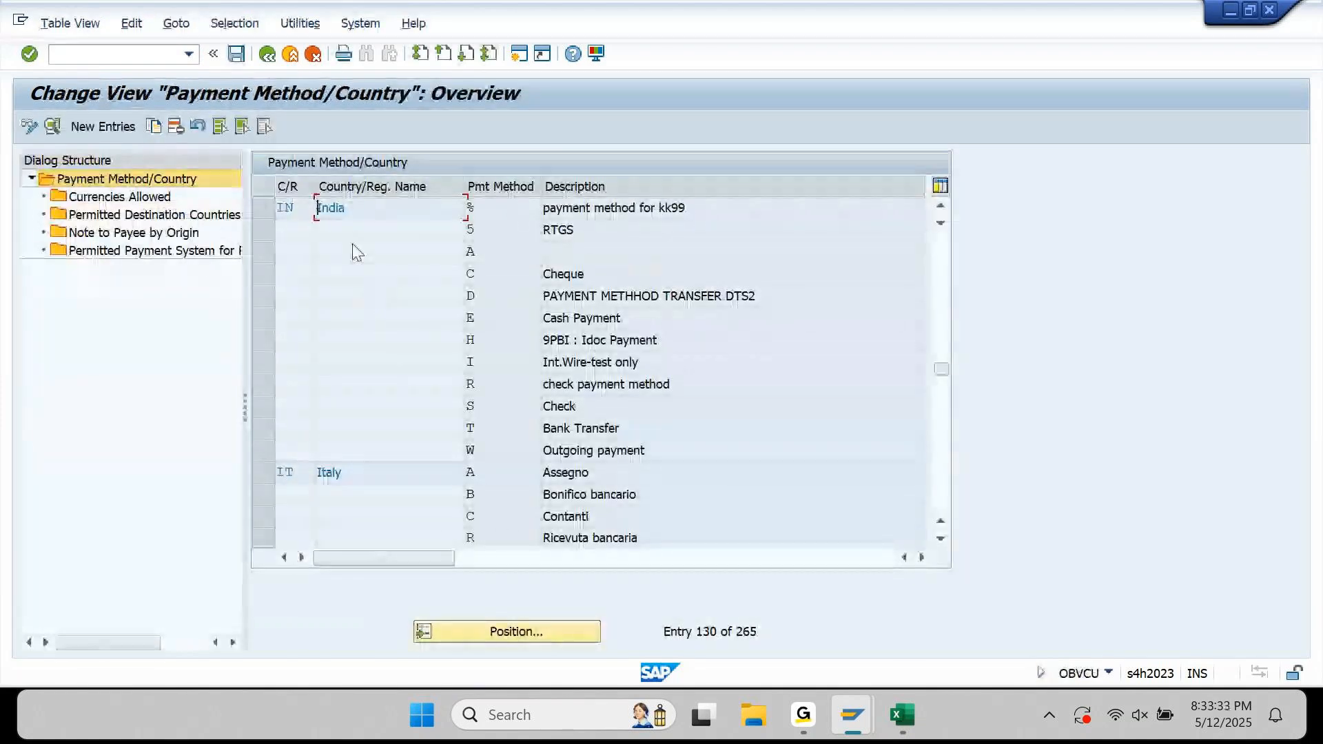
double_click(528, 270)
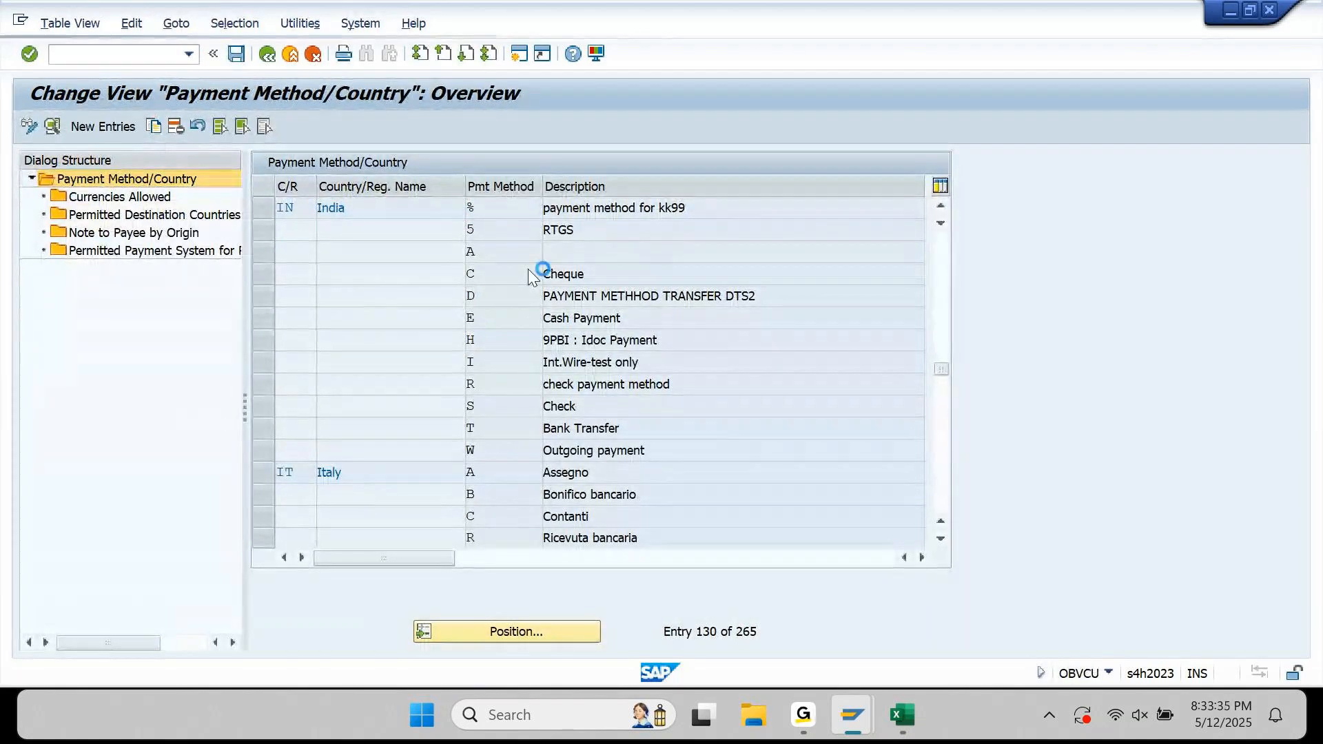
scroll(617, 370, "down", 1)
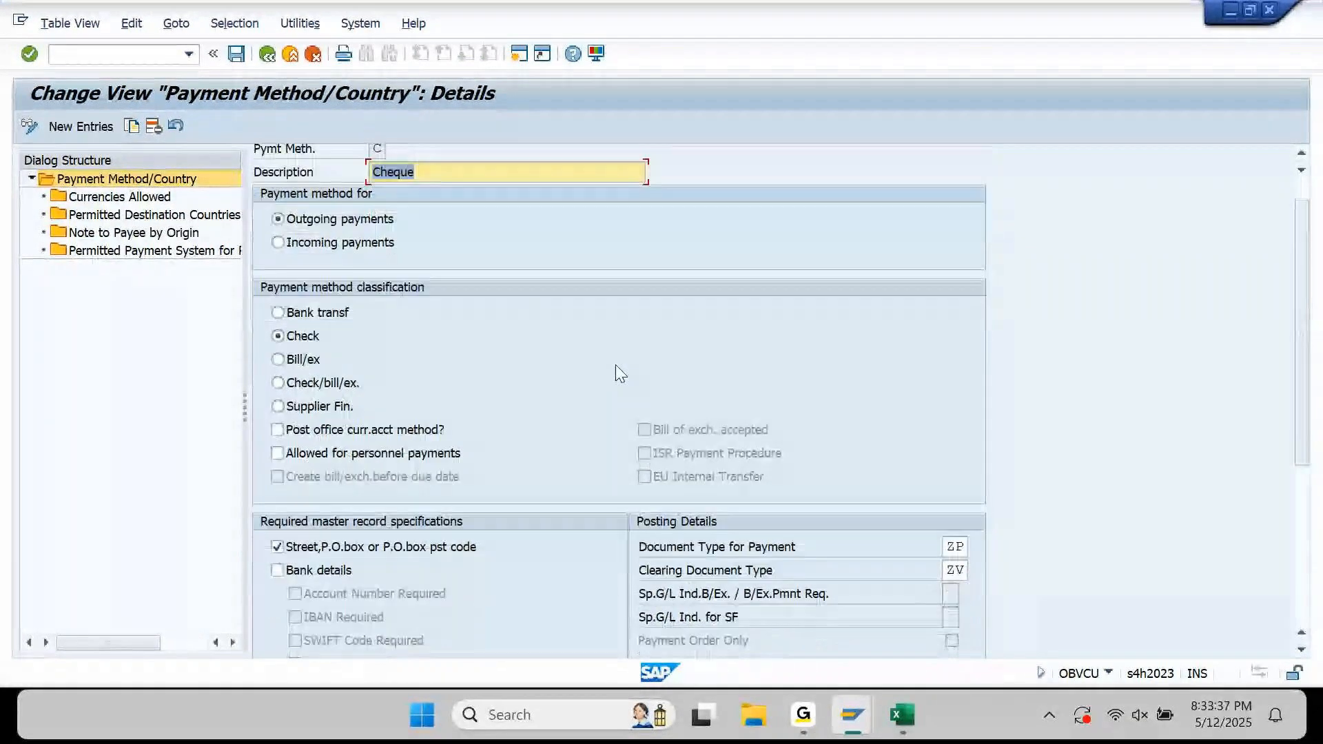
scroll(620, 373, "down", 10)
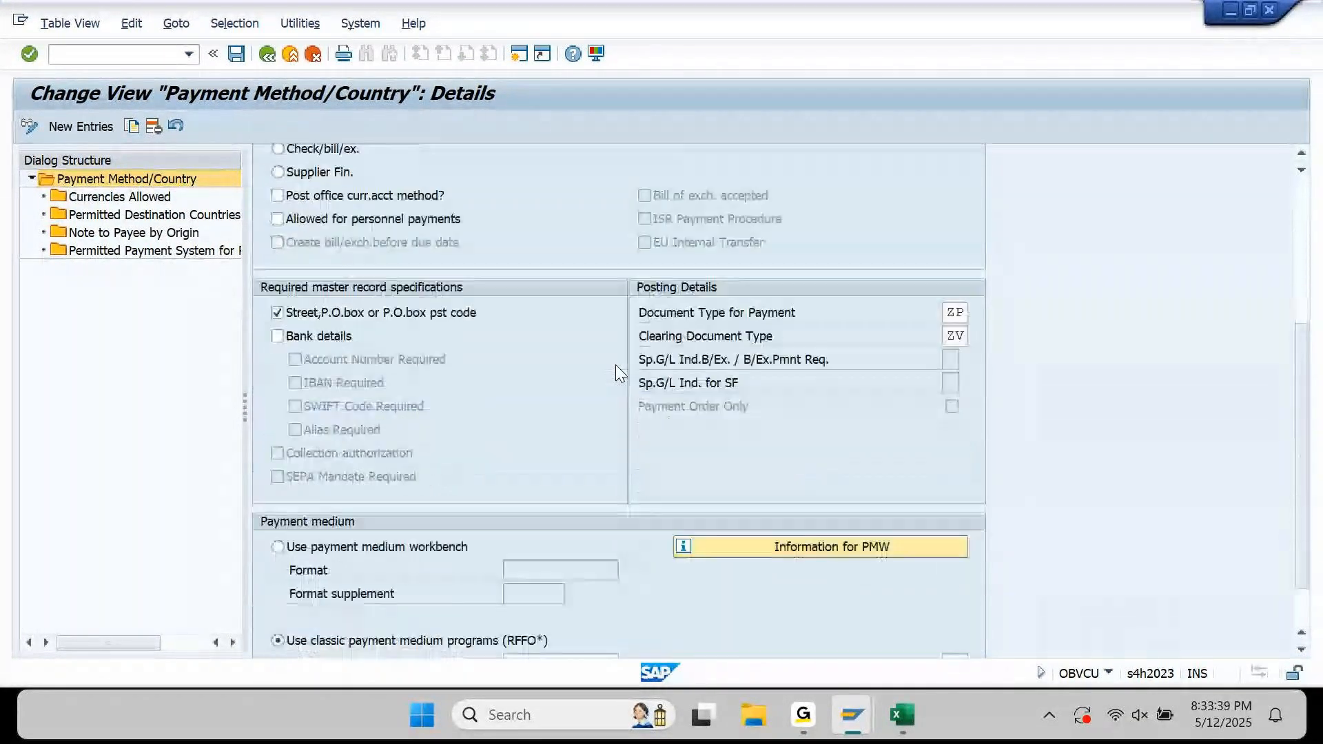
scroll(616, 366, "down", 3)
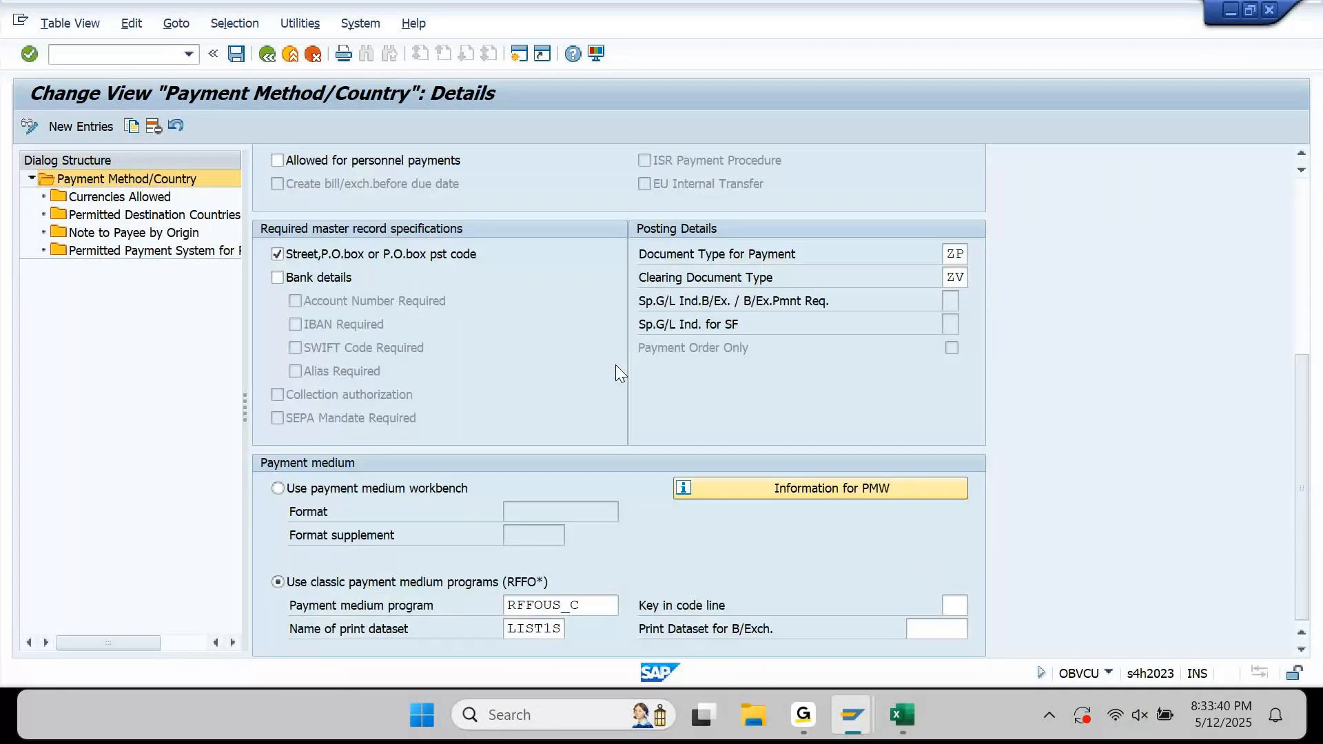
left_click(267, 54)
Open the company code data of AP90 for payment method C (Cheque) and activate Extended Individual Payment
left_click(224, 336)
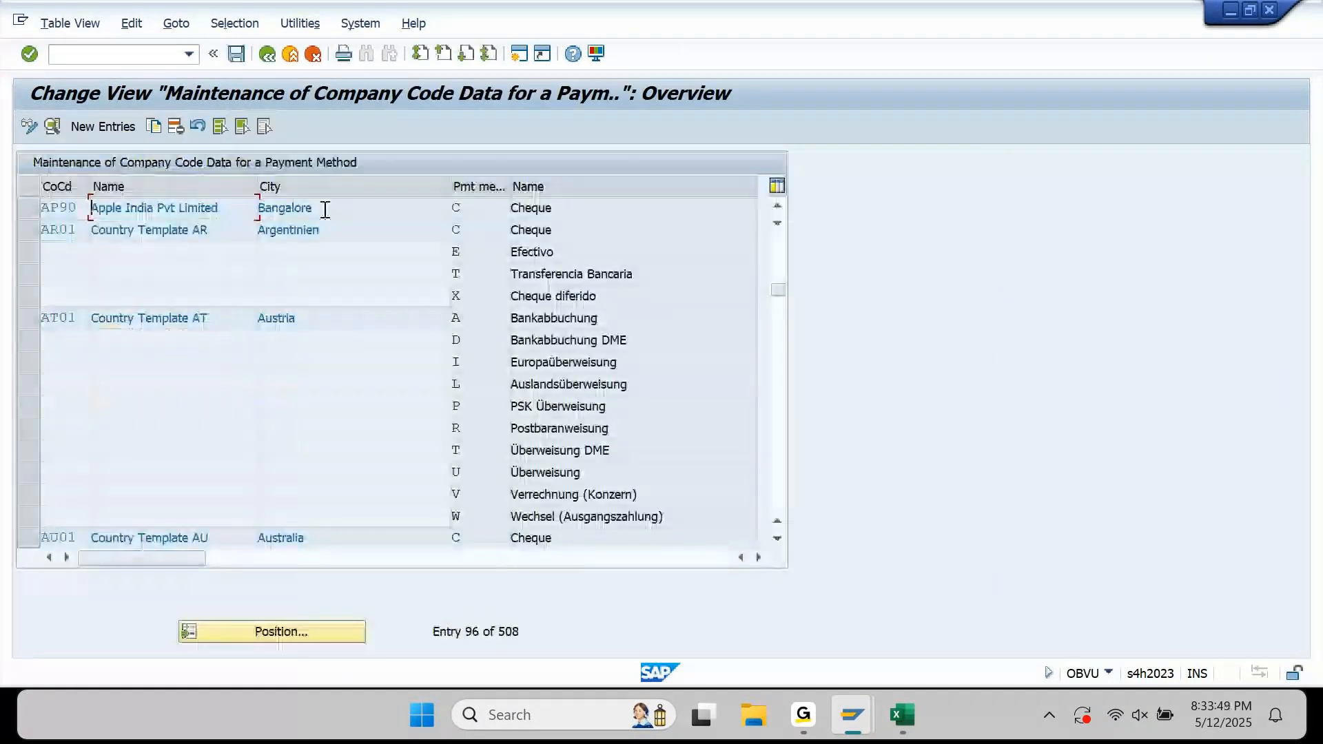
double_click(326, 211)
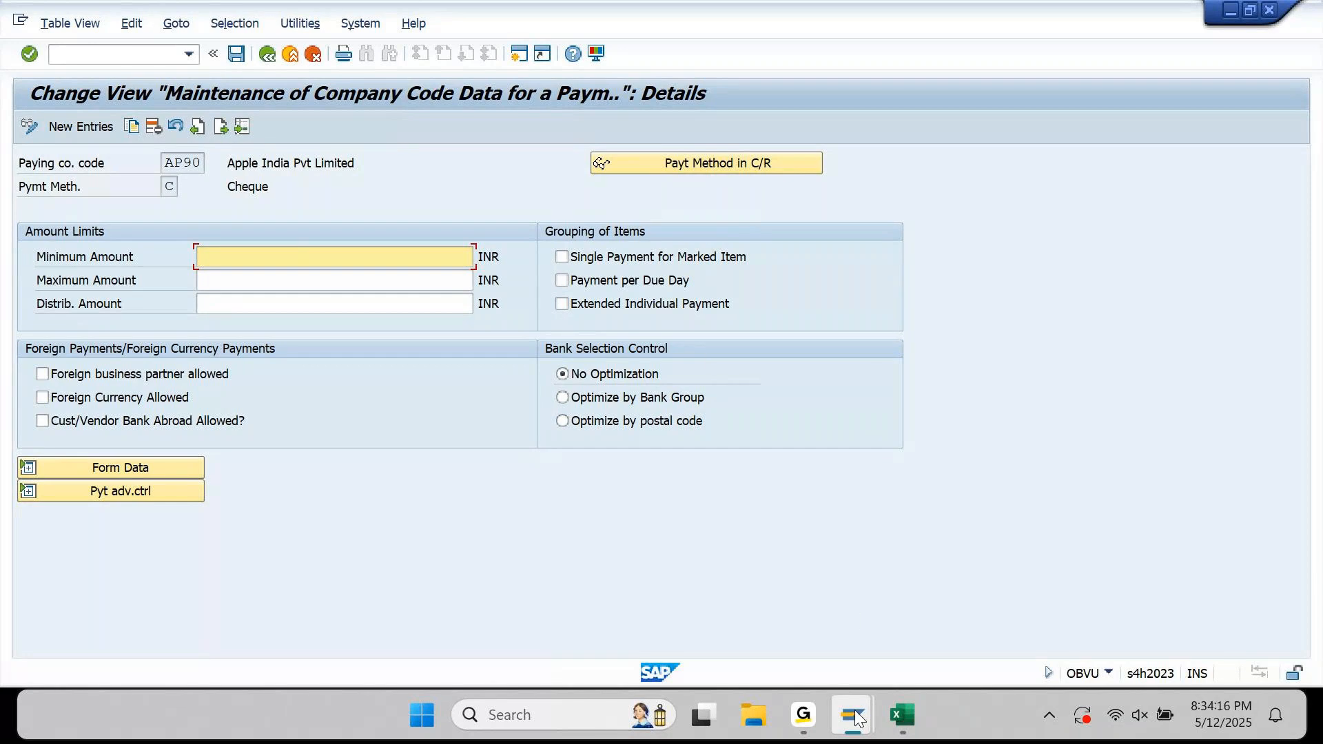
mouse_move(857, 719)
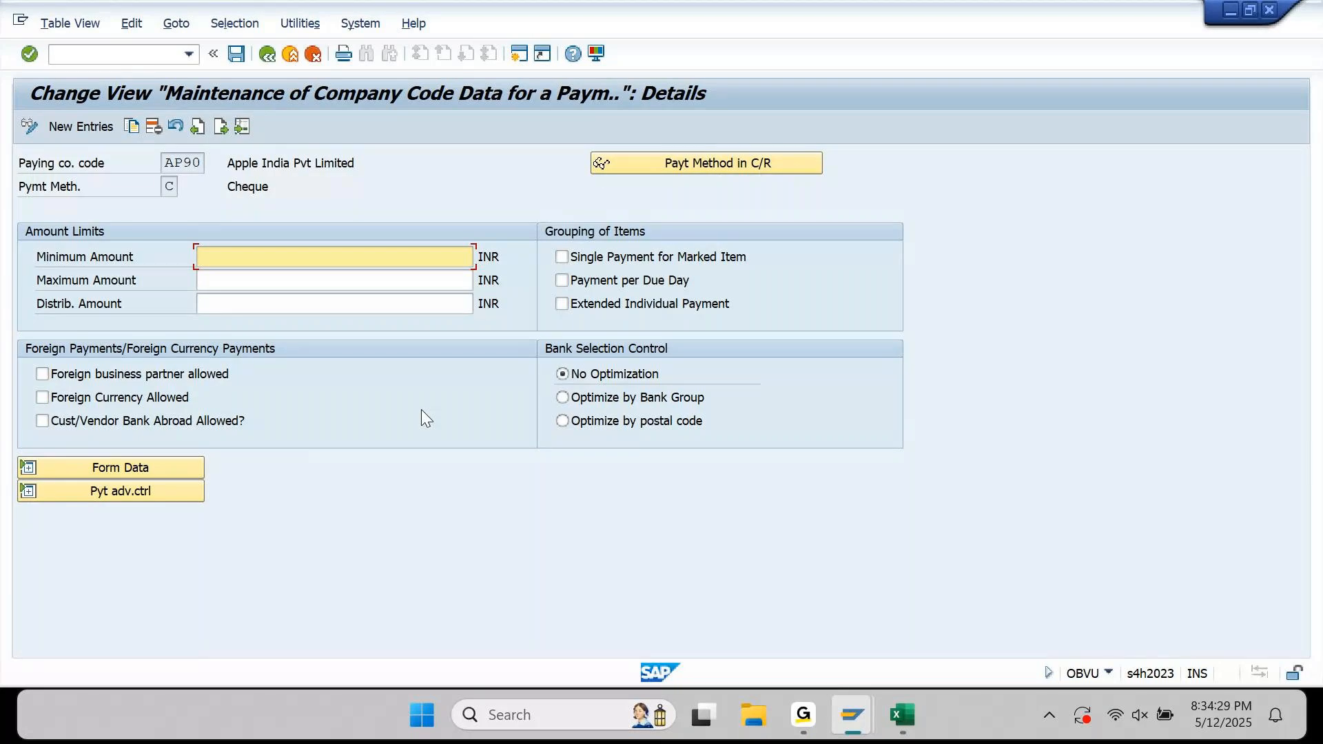
left_click(574, 310)
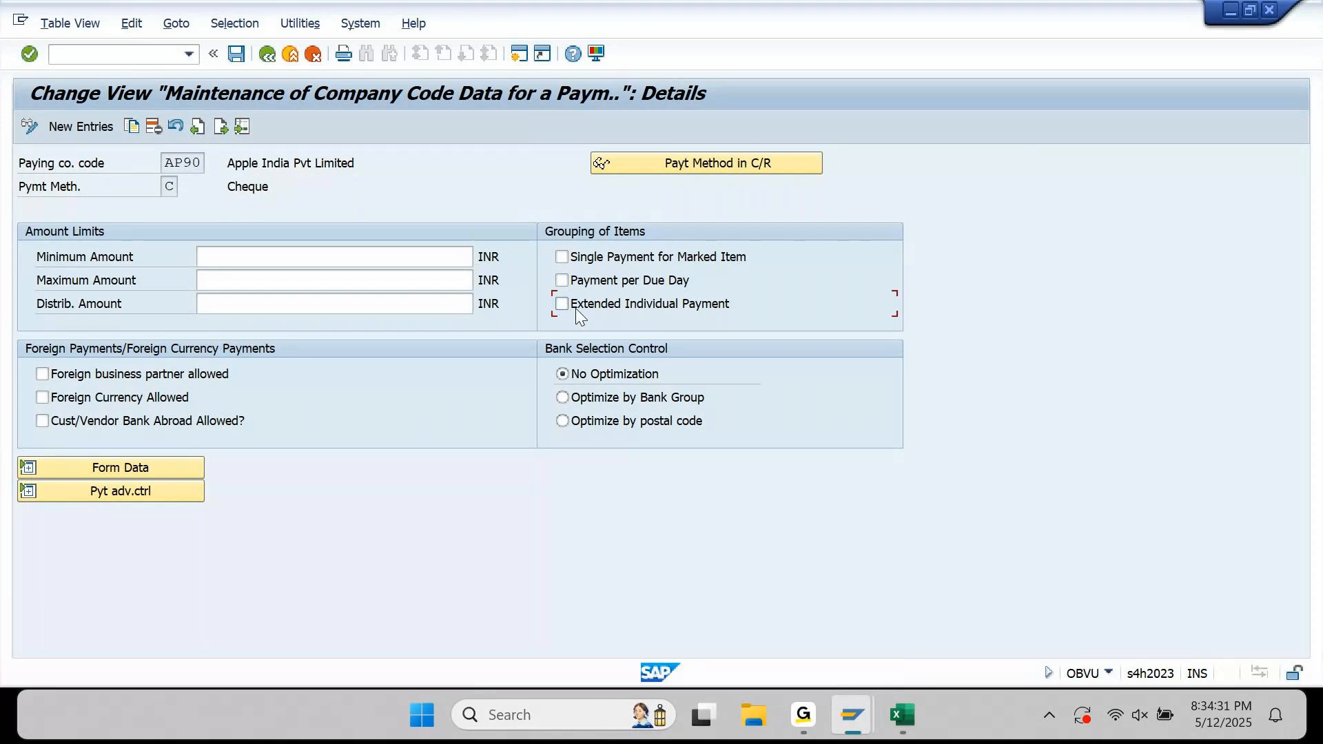
Read the field help on Extended Individual Payment, checking the payment group rules, dependencies and credit memo example
left_click(576, 52)
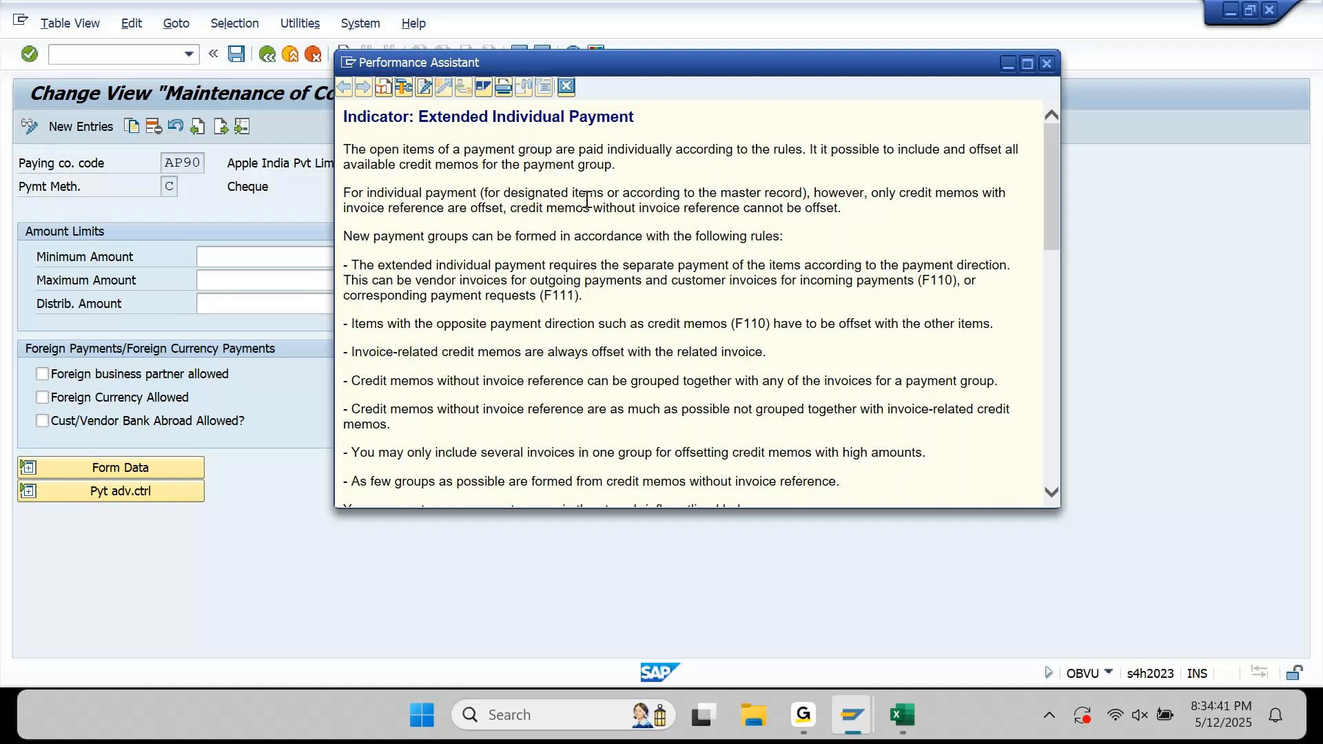
left_click_drag(524, 164, 612, 165)
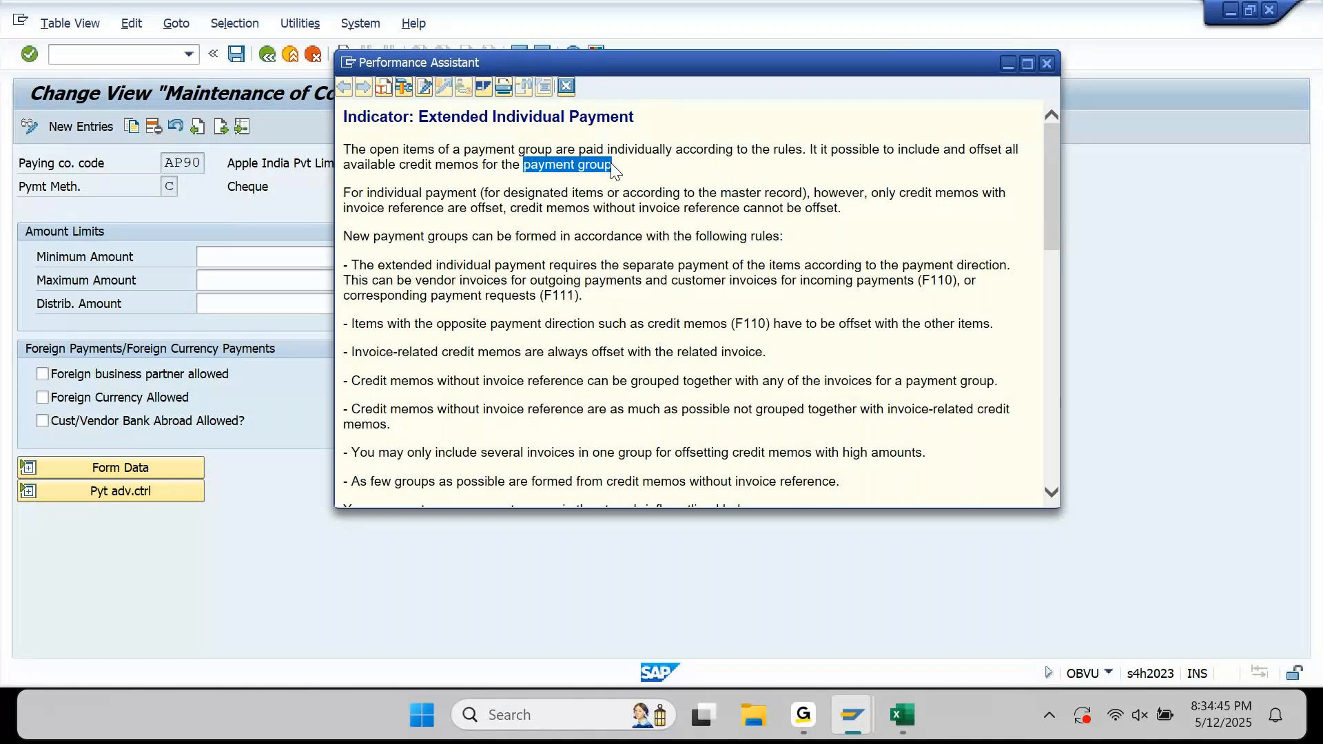
scroll(685, 364, "down", 10)
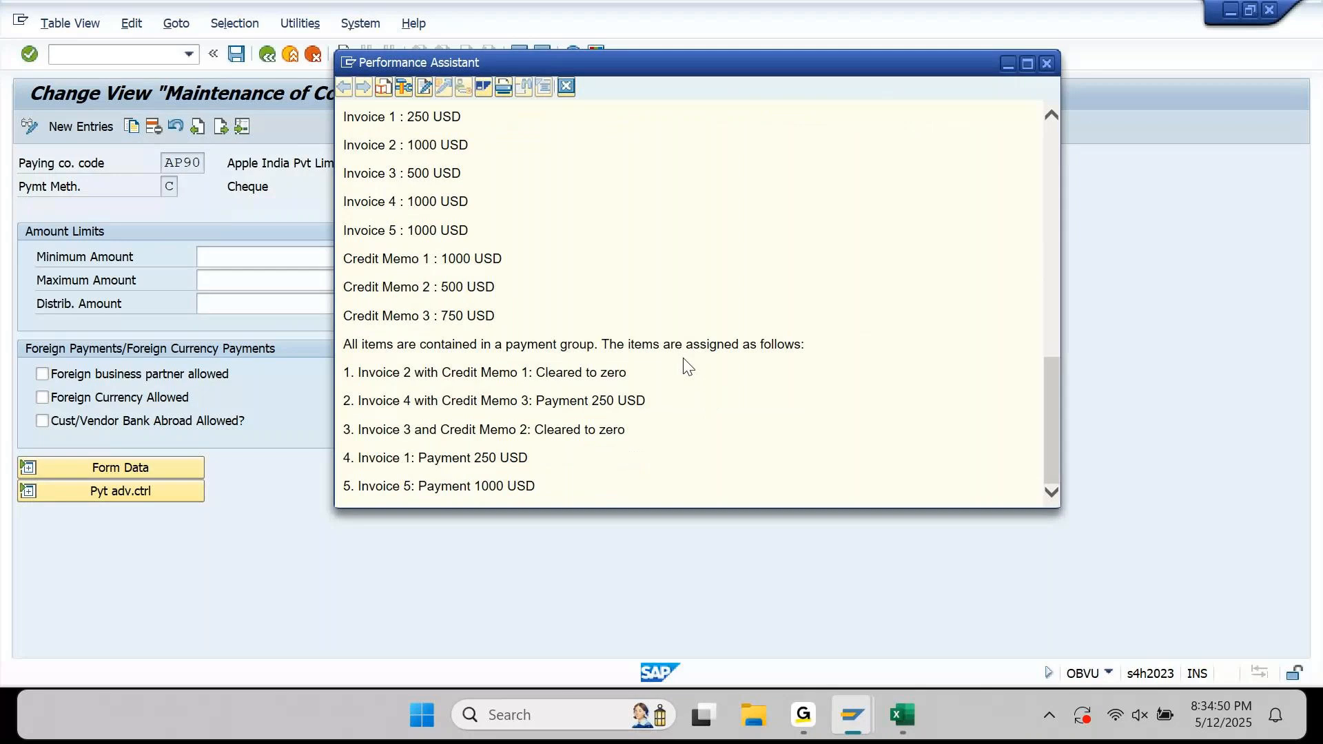
scroll(687, 365, "up", 9)
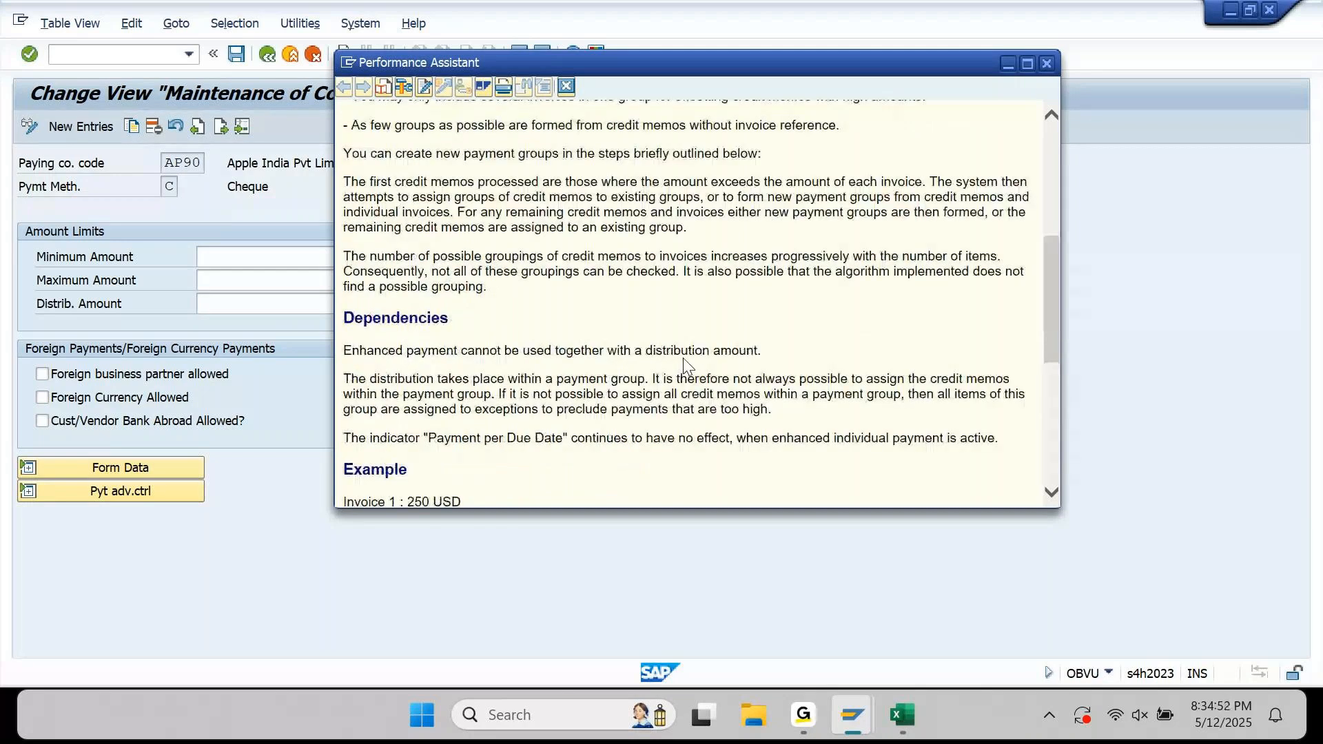
Close the field help and save the payment method C settings for company code AP90
left_click(1047, 64)
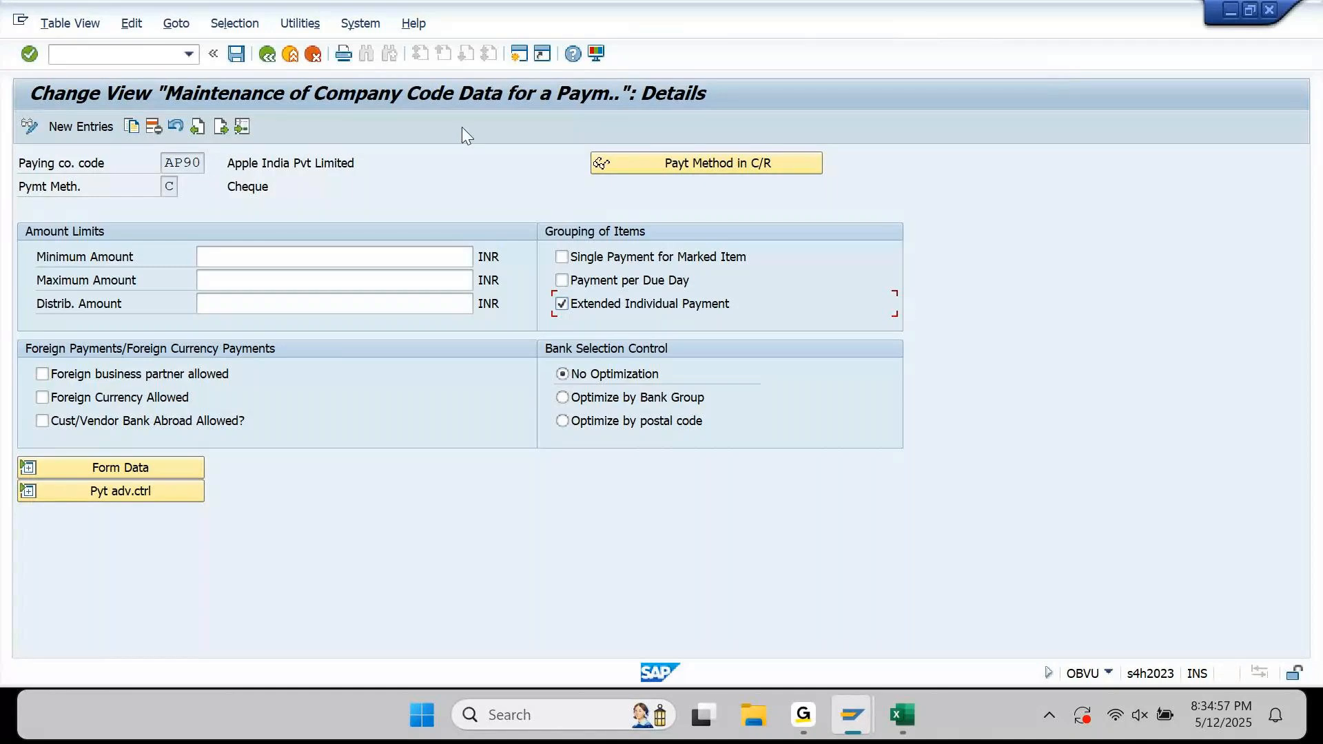
left_click(238, 55)
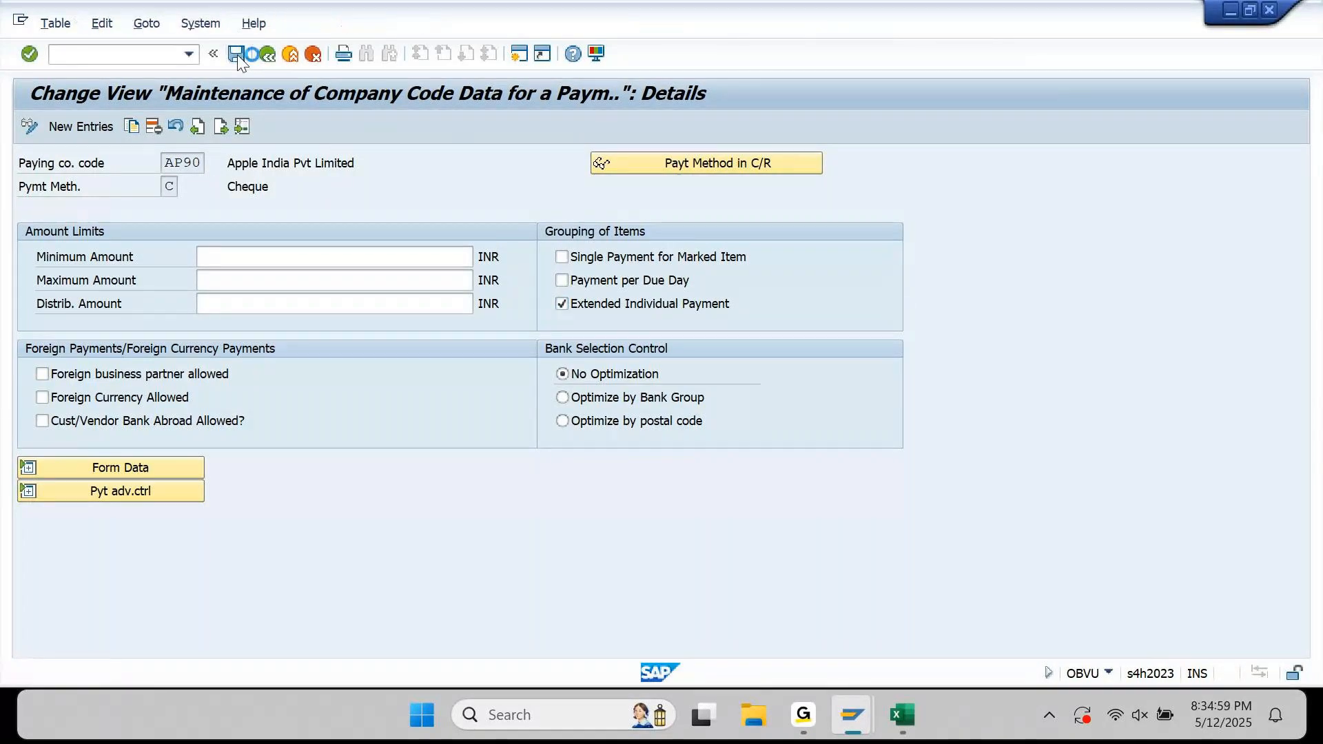
left_click(433, 352)
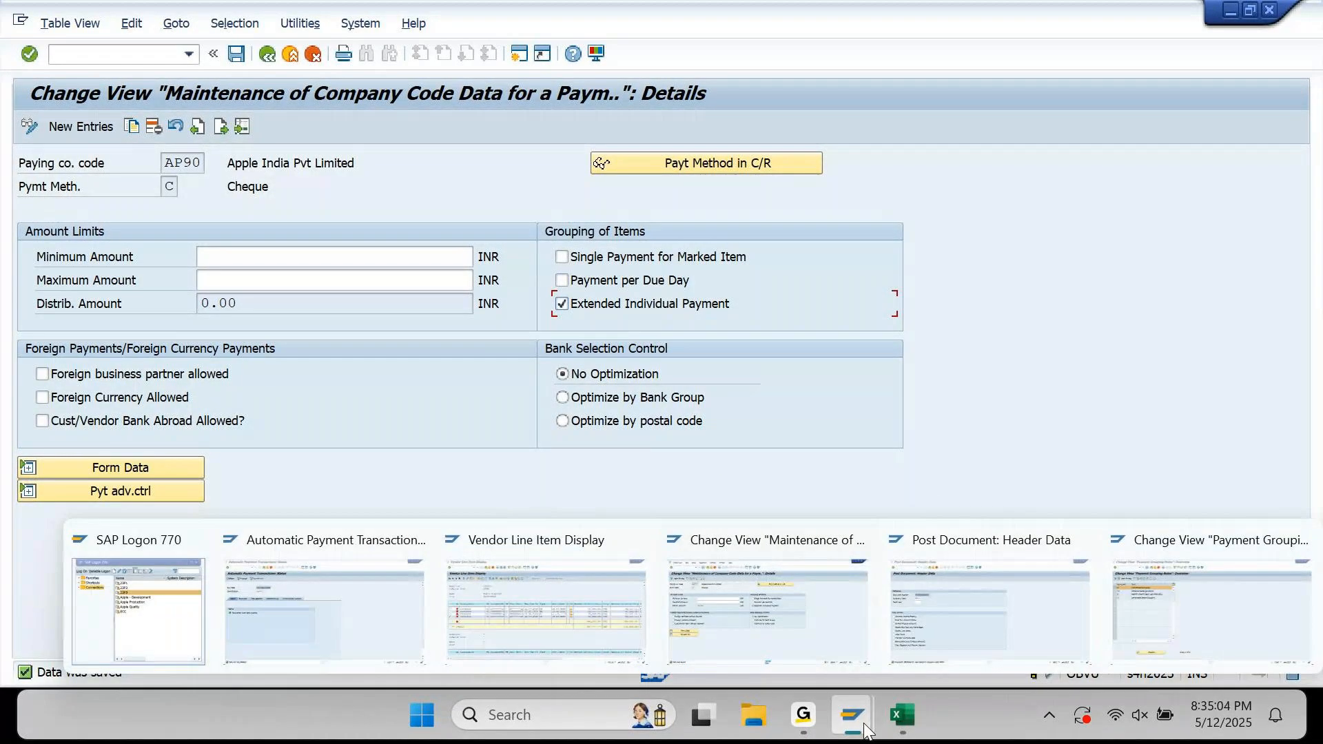
Schedule the payment proposal for automatic payment run AP901 dated 12.05.2025 with an immediate start
left_click(427, 610)
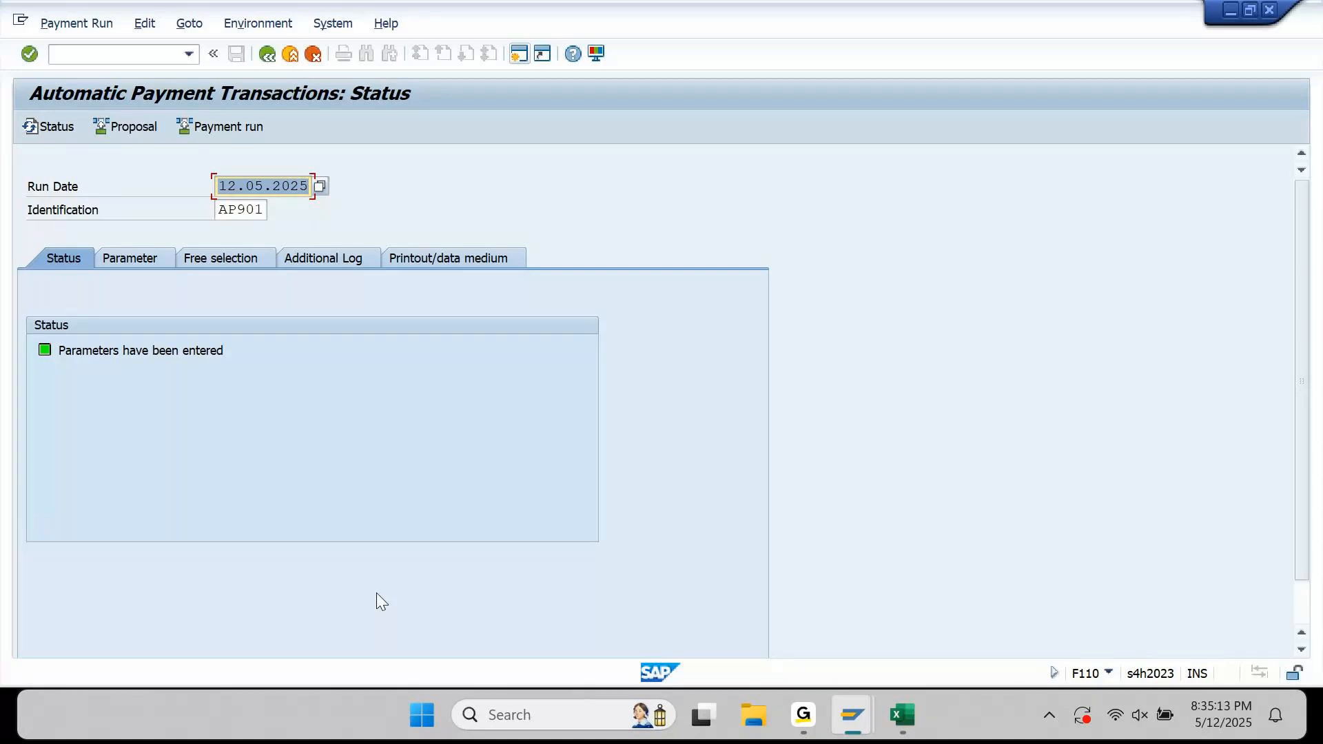
left_click(140, 135)
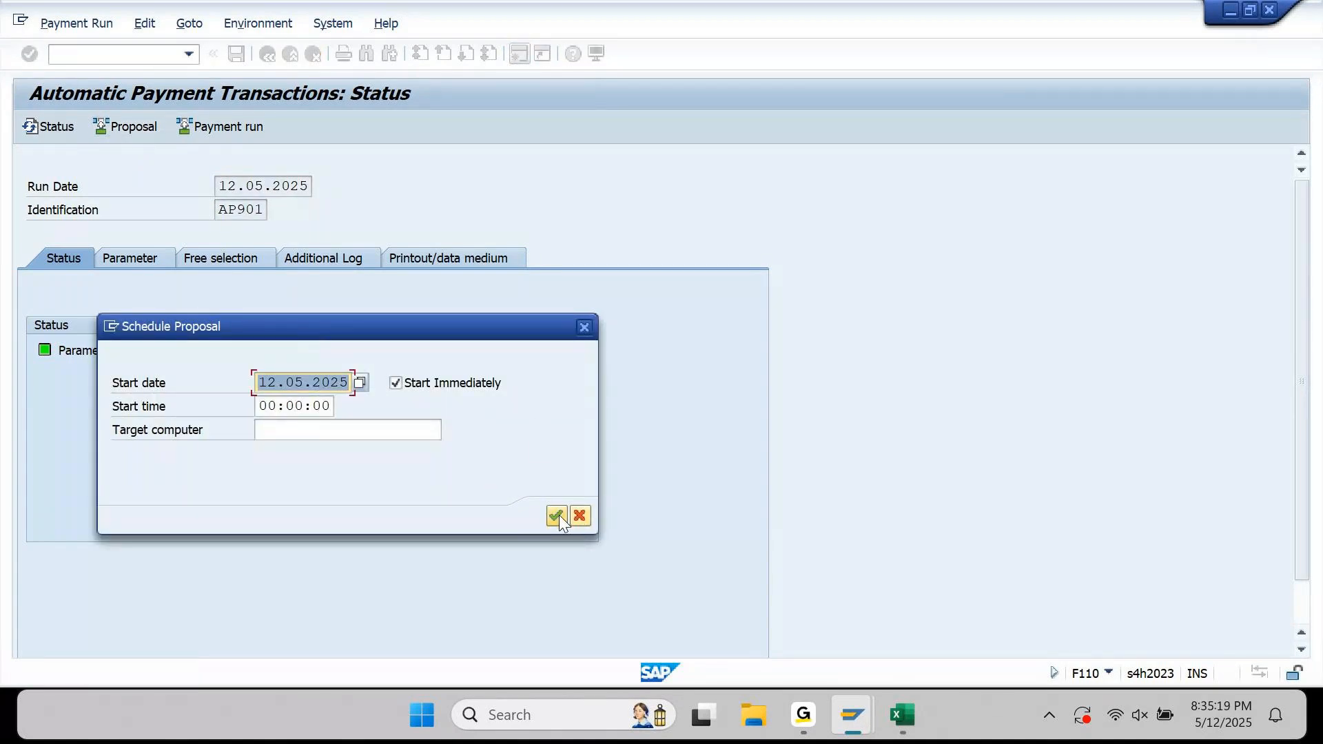
left_click(556, 515)
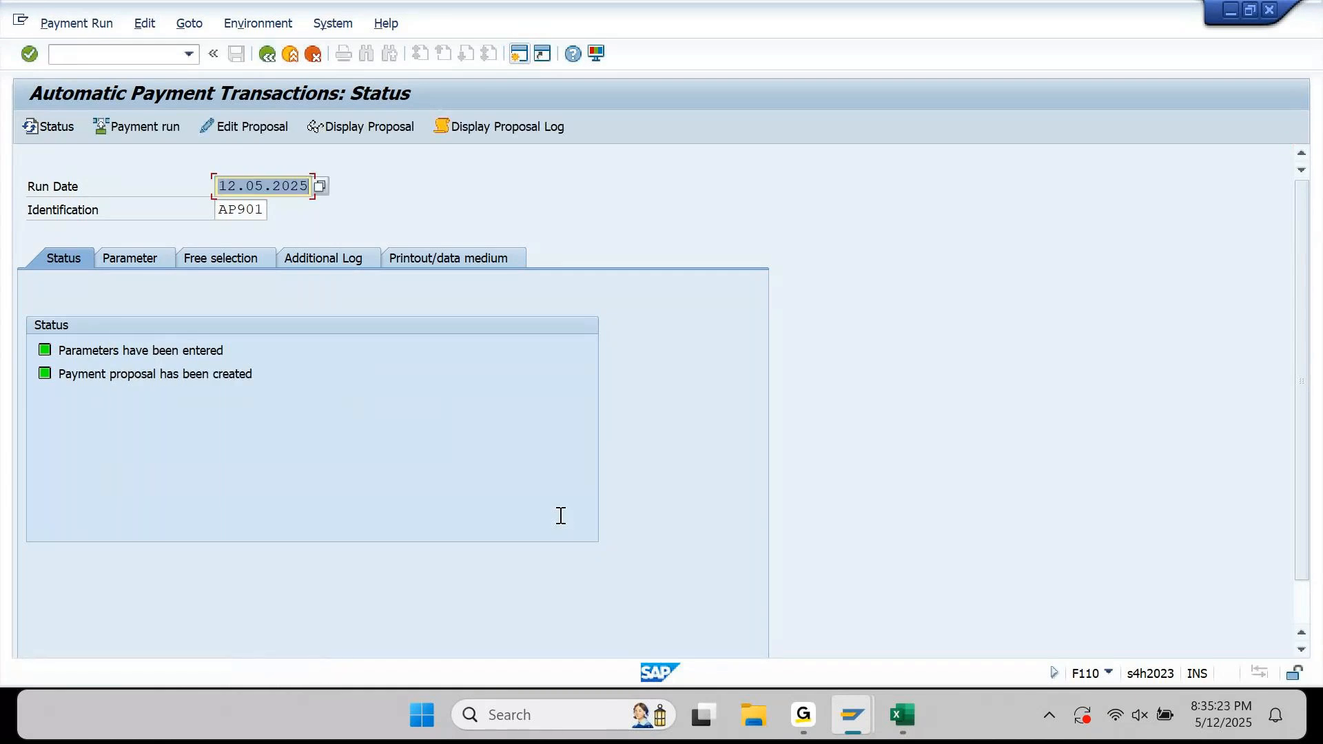
Display the payment proposal of run AP901 to check how the supplier's items are grouped, and open its proposal log
left_click(386, 122)
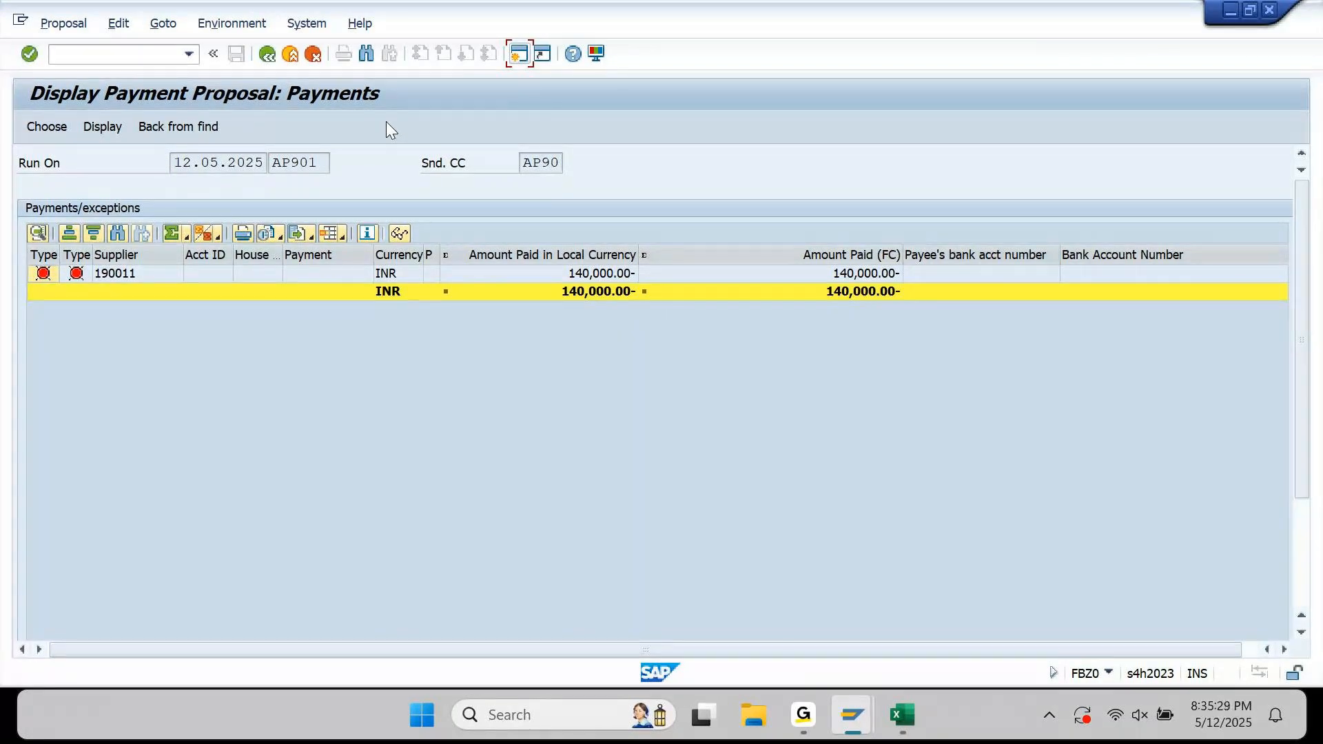
left_click(269, 57)
left_click(467, 125)
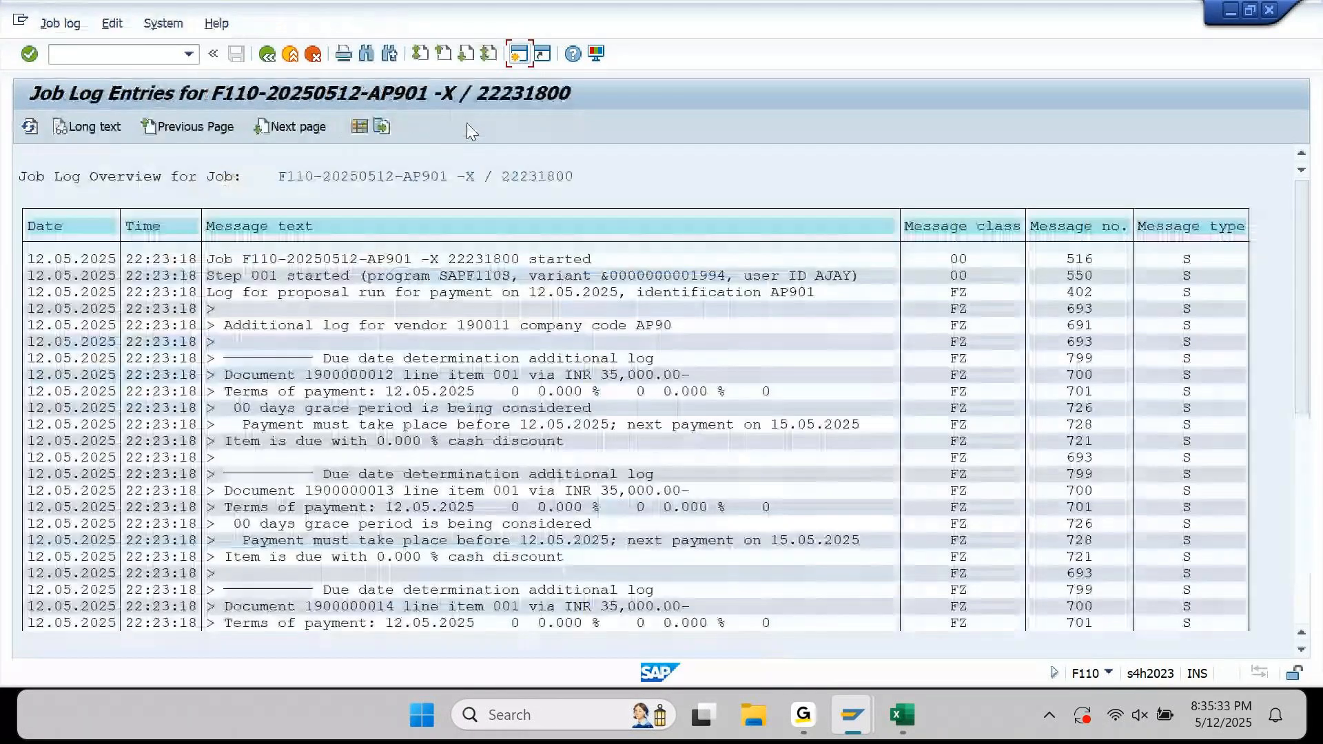
Examine the payment method selection entries in the proposal log, open the details of the amount limits message, and return to the run status
left_click(1301, 489)
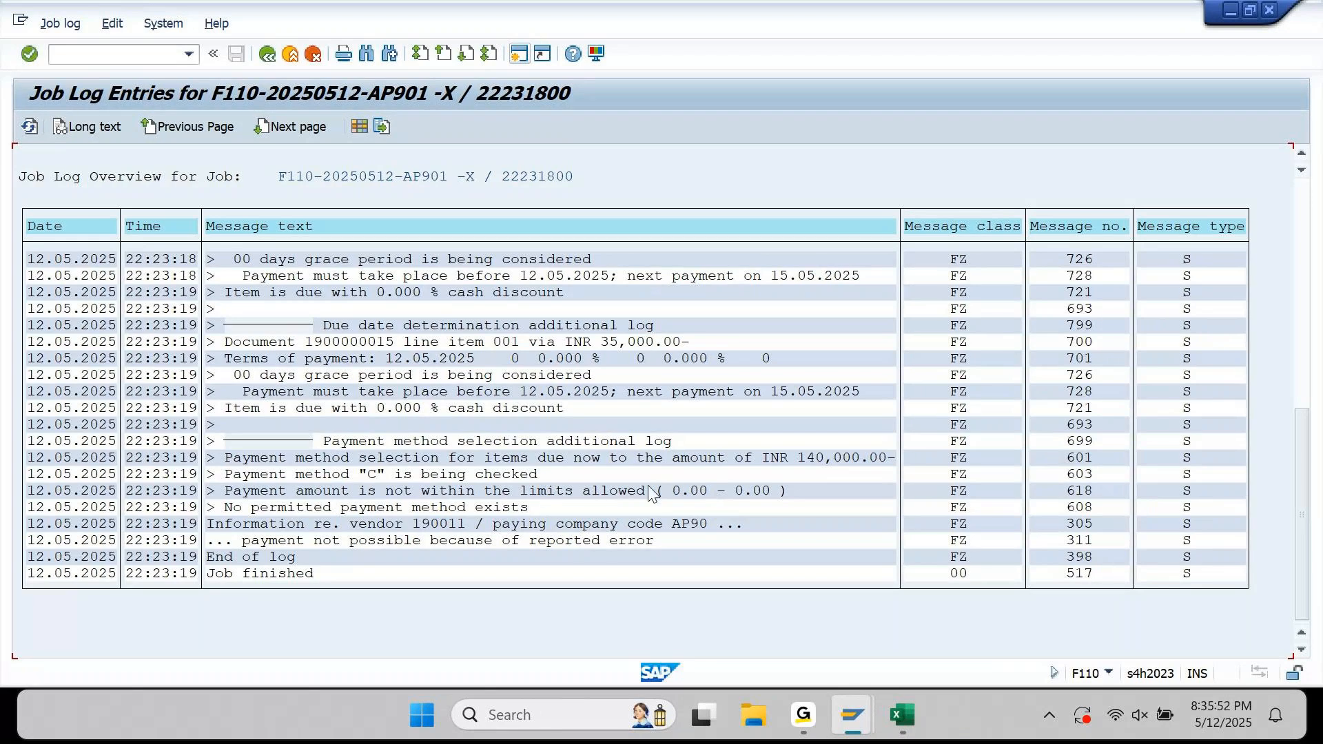
double_click(682, 493)
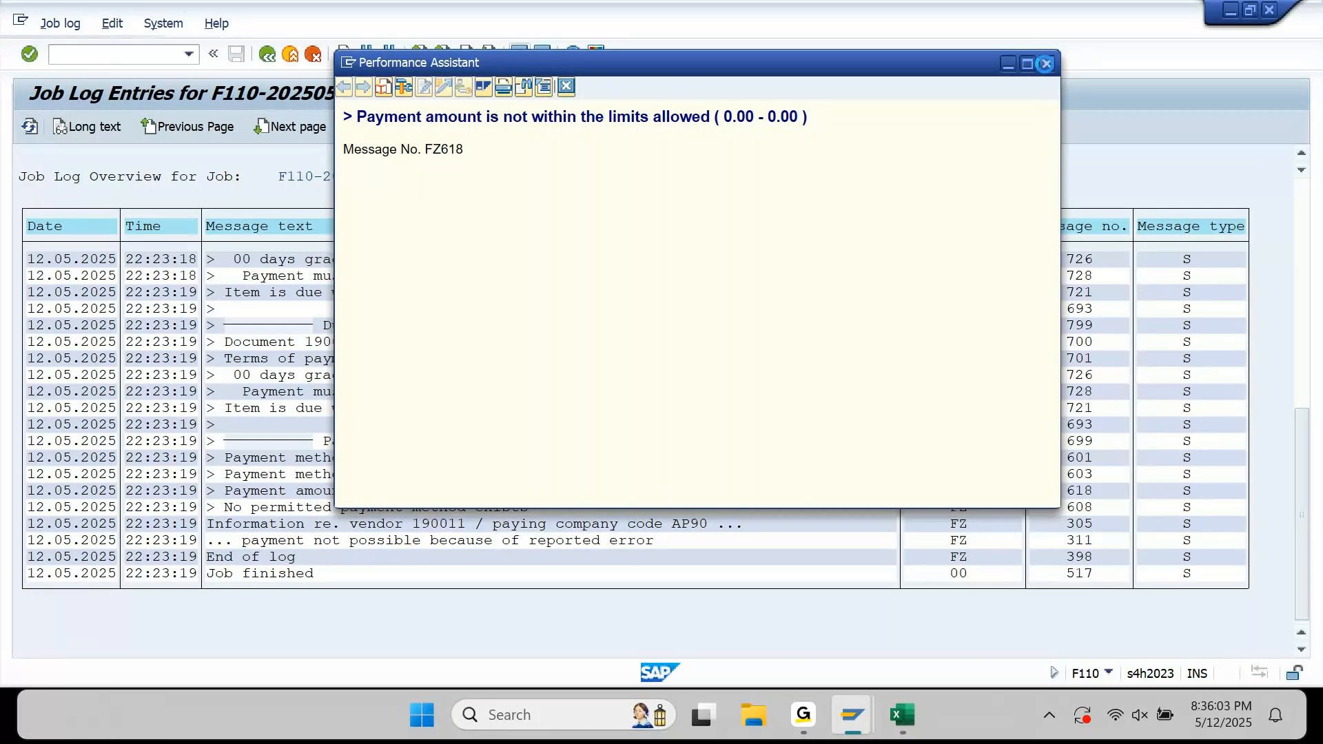
left_click(1046, 63)
left_click(264, 59)
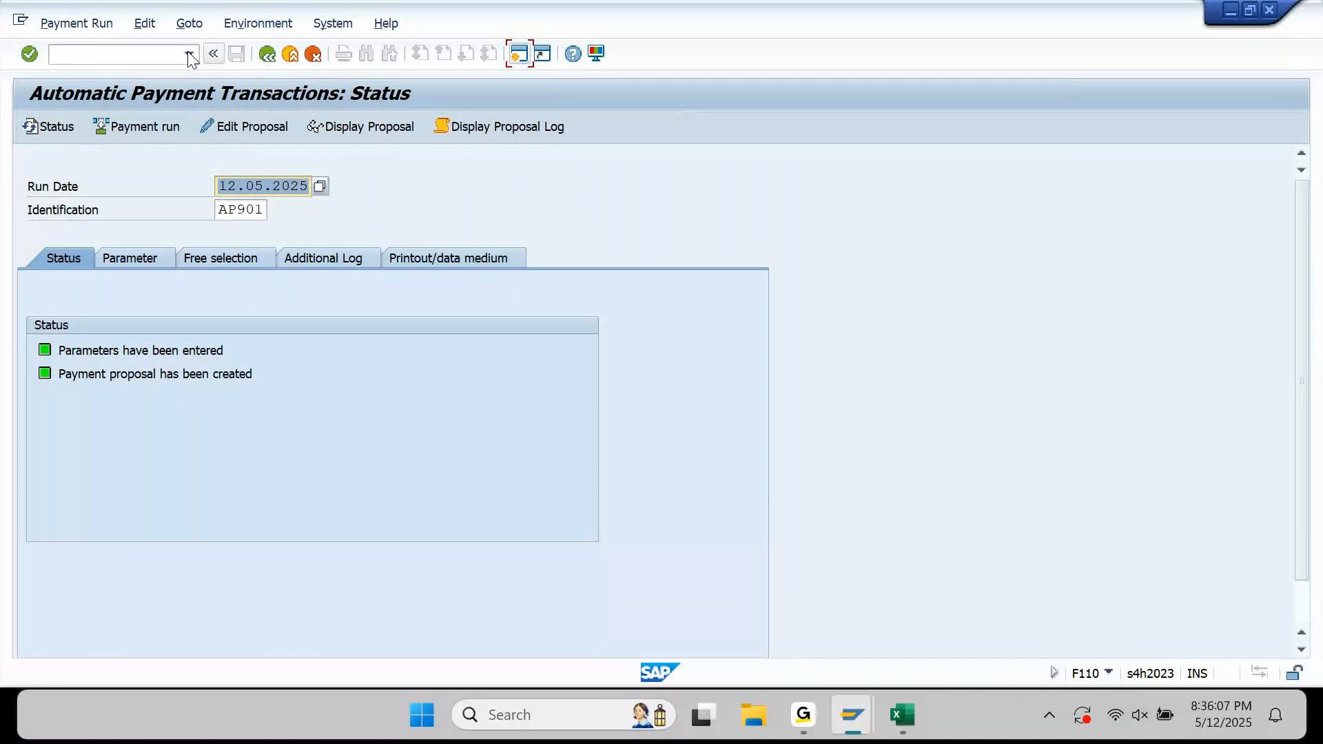
Delete the payment proposal of run AP901 dated 12.05.2025
left_click(145, 24)
mouse_move(179, 69)
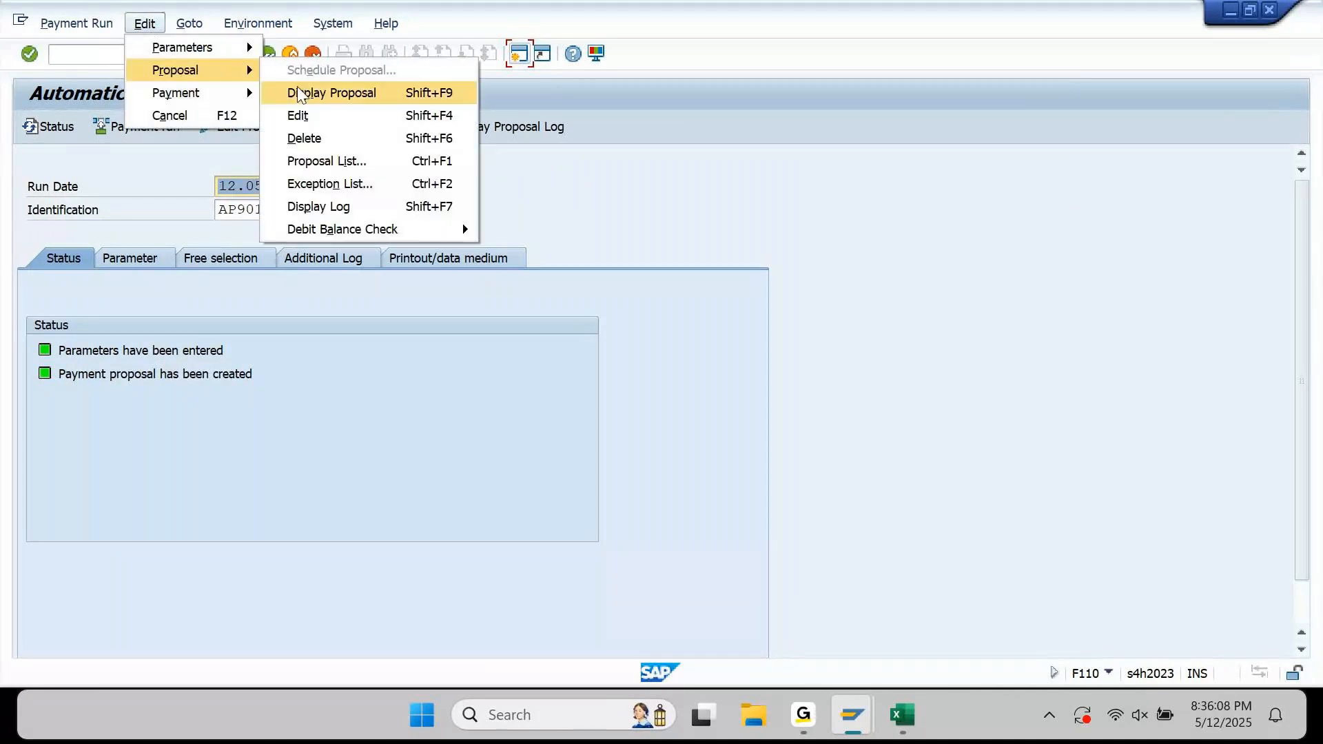
left_click(332, 137)
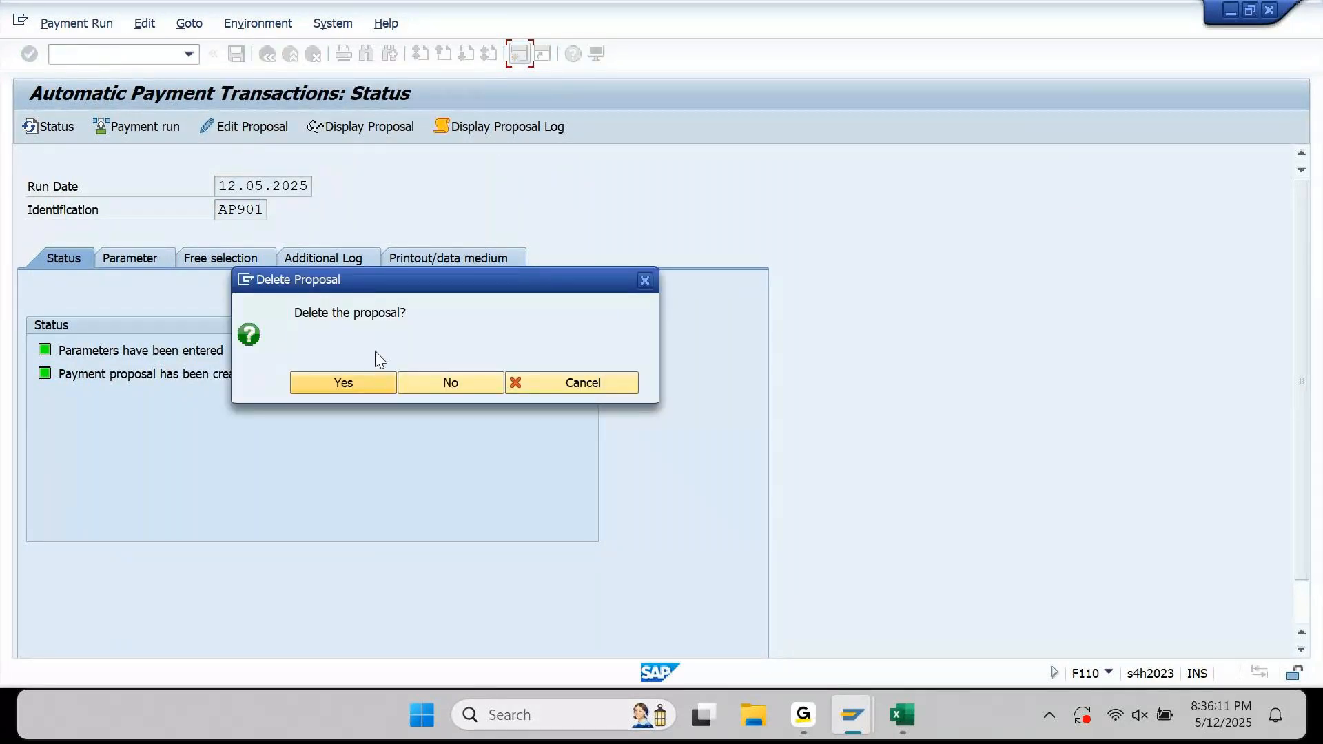
left_click(378, 383)
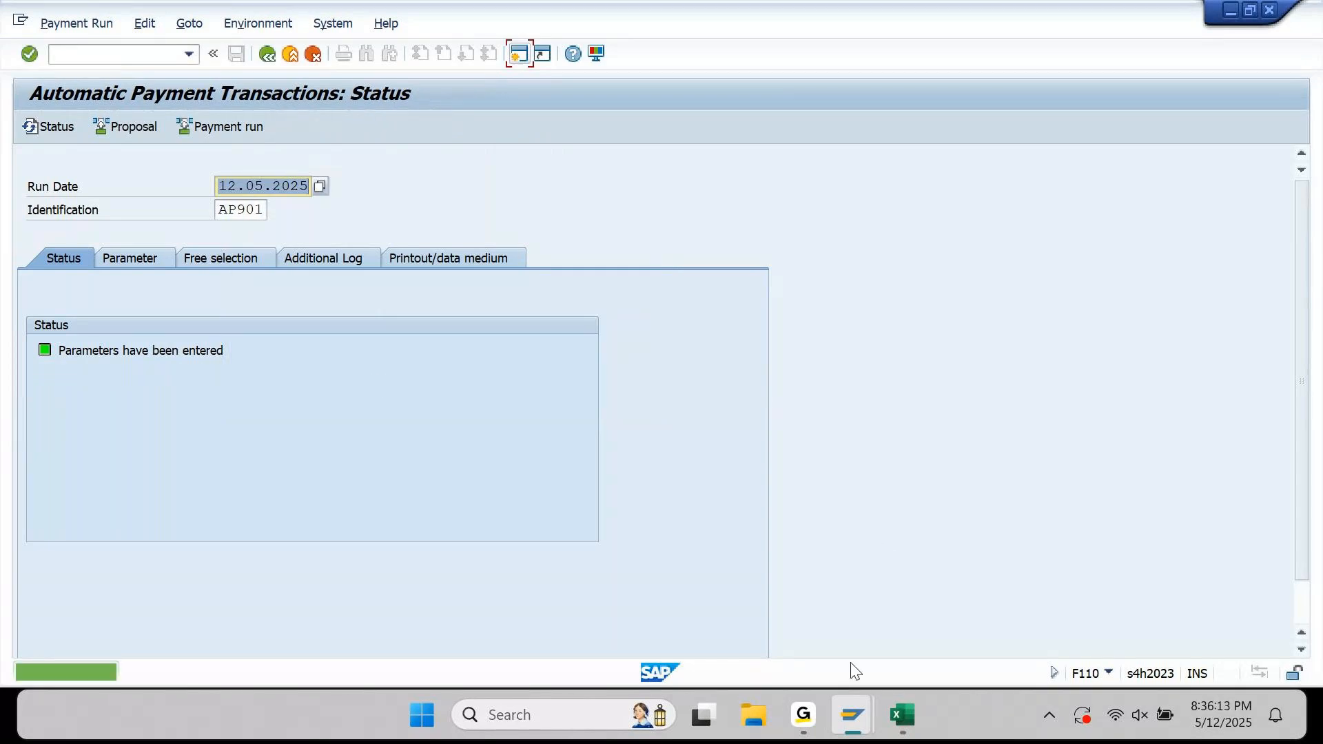
Turn off Extended Individual Payment for company code AP90 payment method C and save the settings
mouse_move(855, 721)
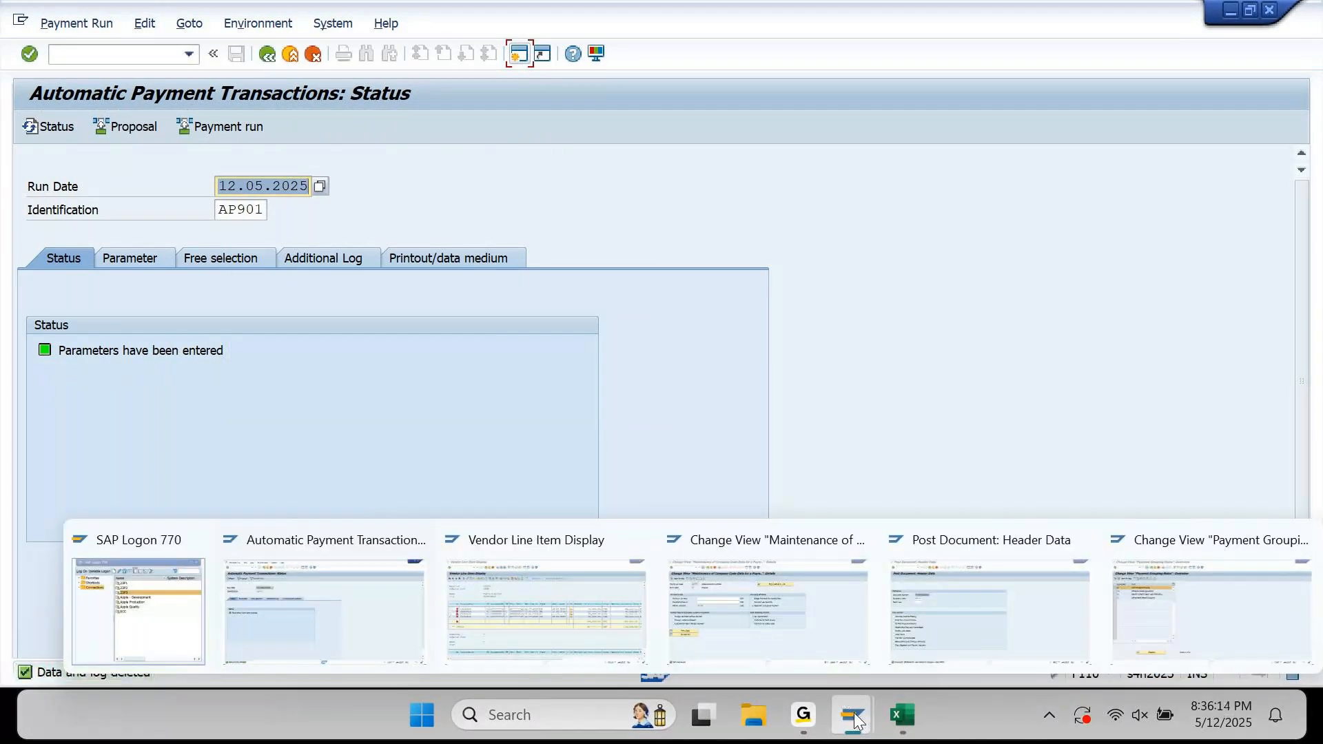
left_click(746, 607)
left_click(572, 305)
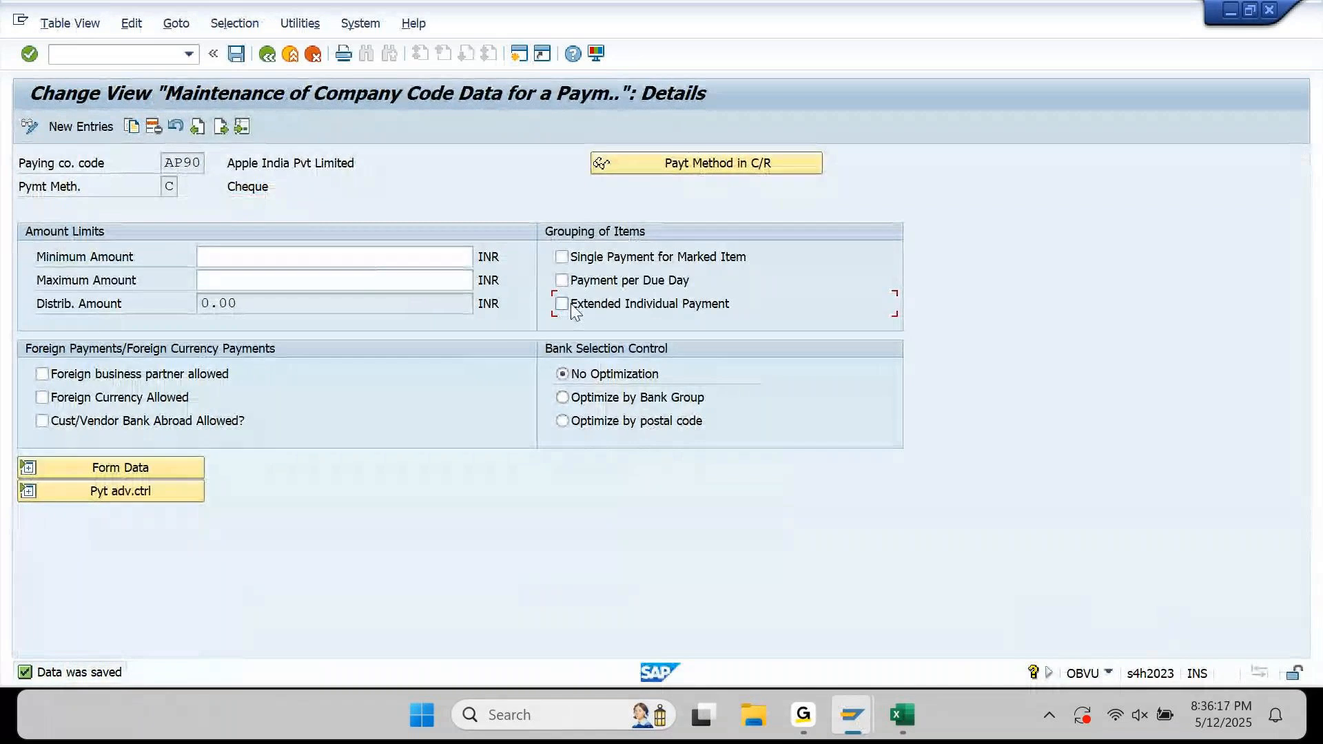
left_click(244, 59)
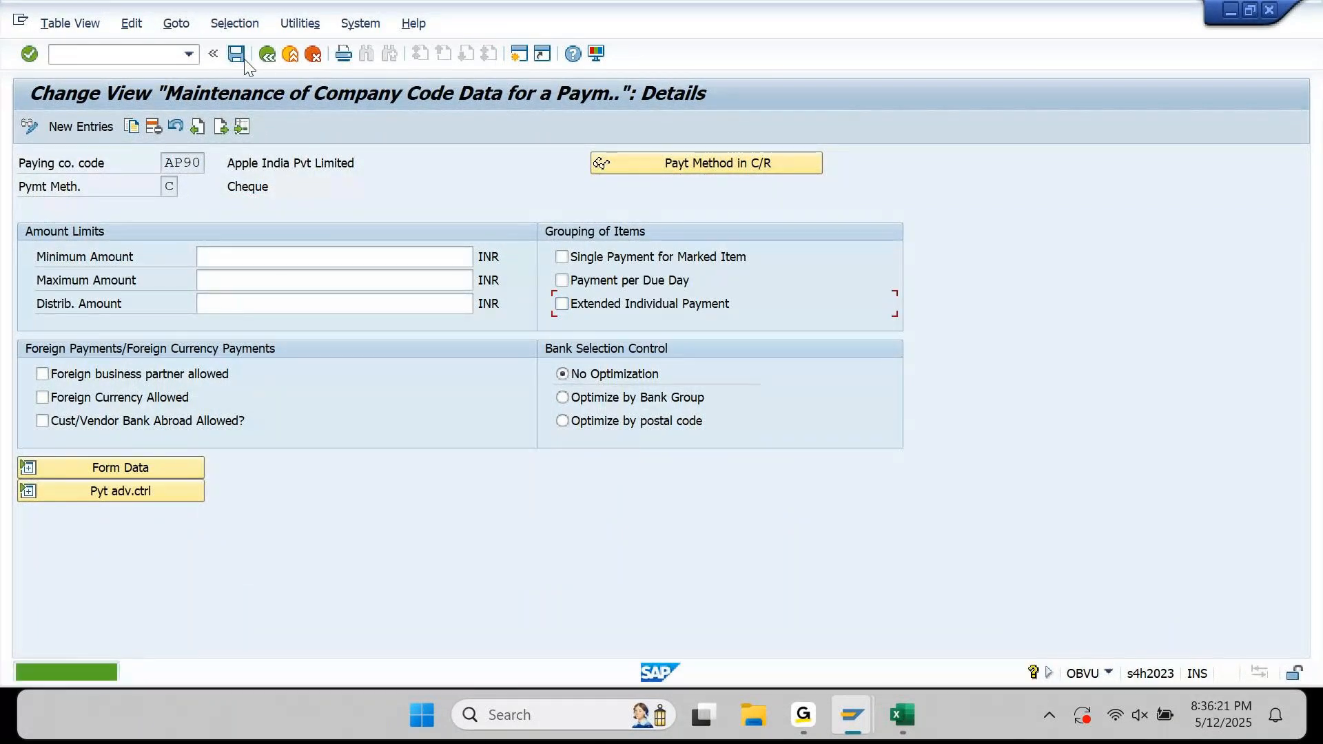
Schedule a new payment proposal for run AP901 with an immediate start and display its payments
left_click(853, 715)
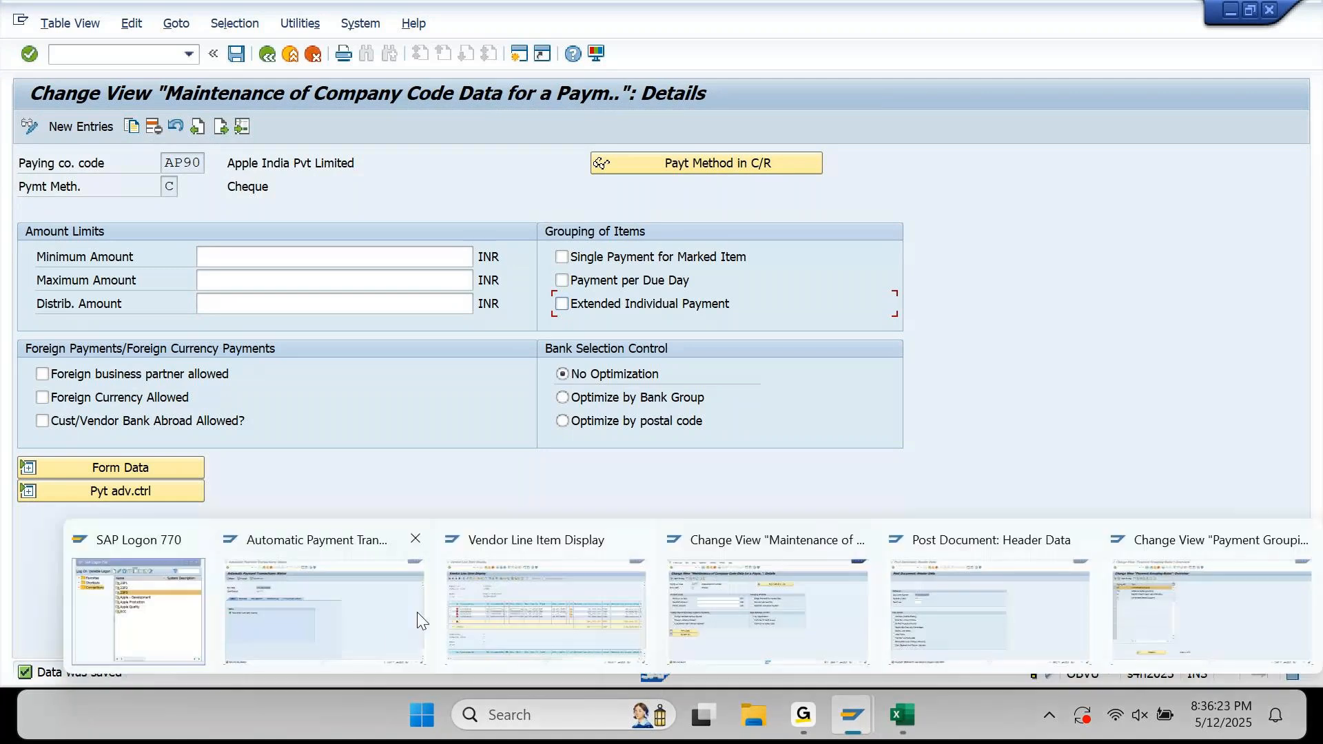
left_click(392, 606)
left_click(239, 215)
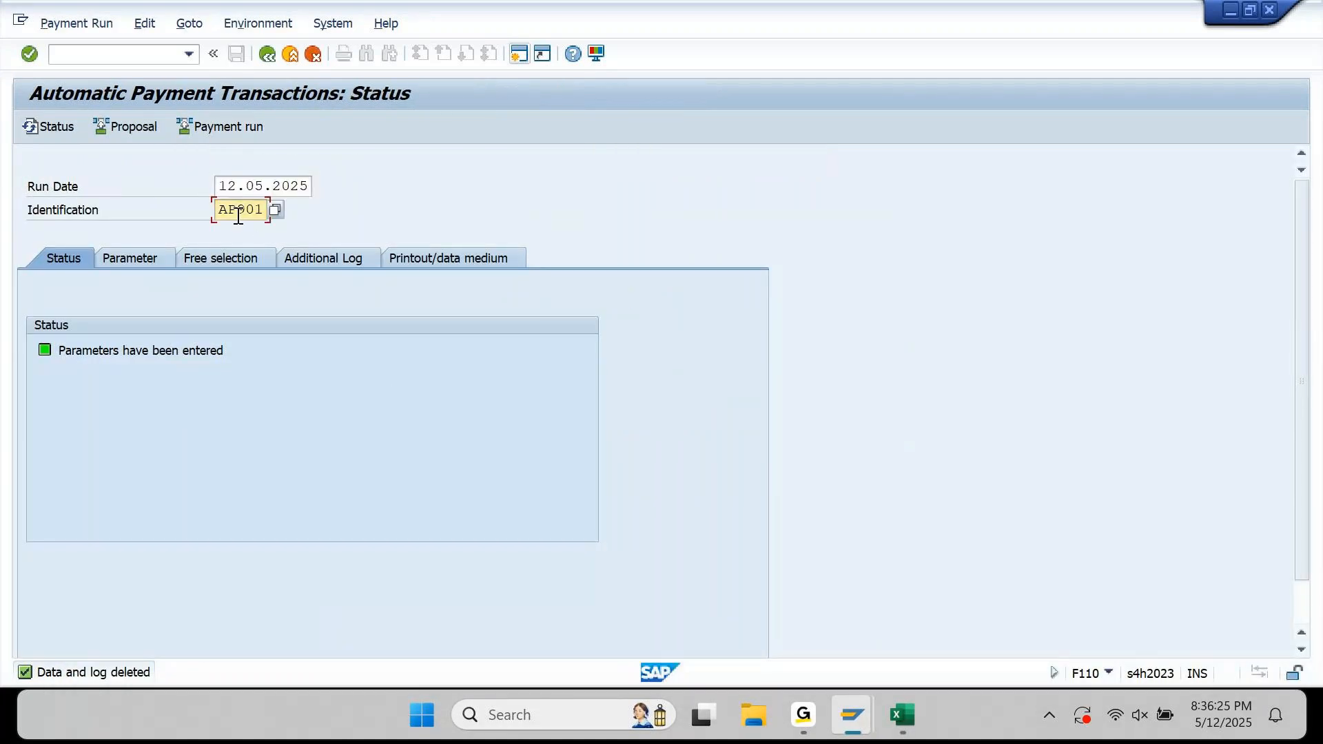
left_click(142, 123)
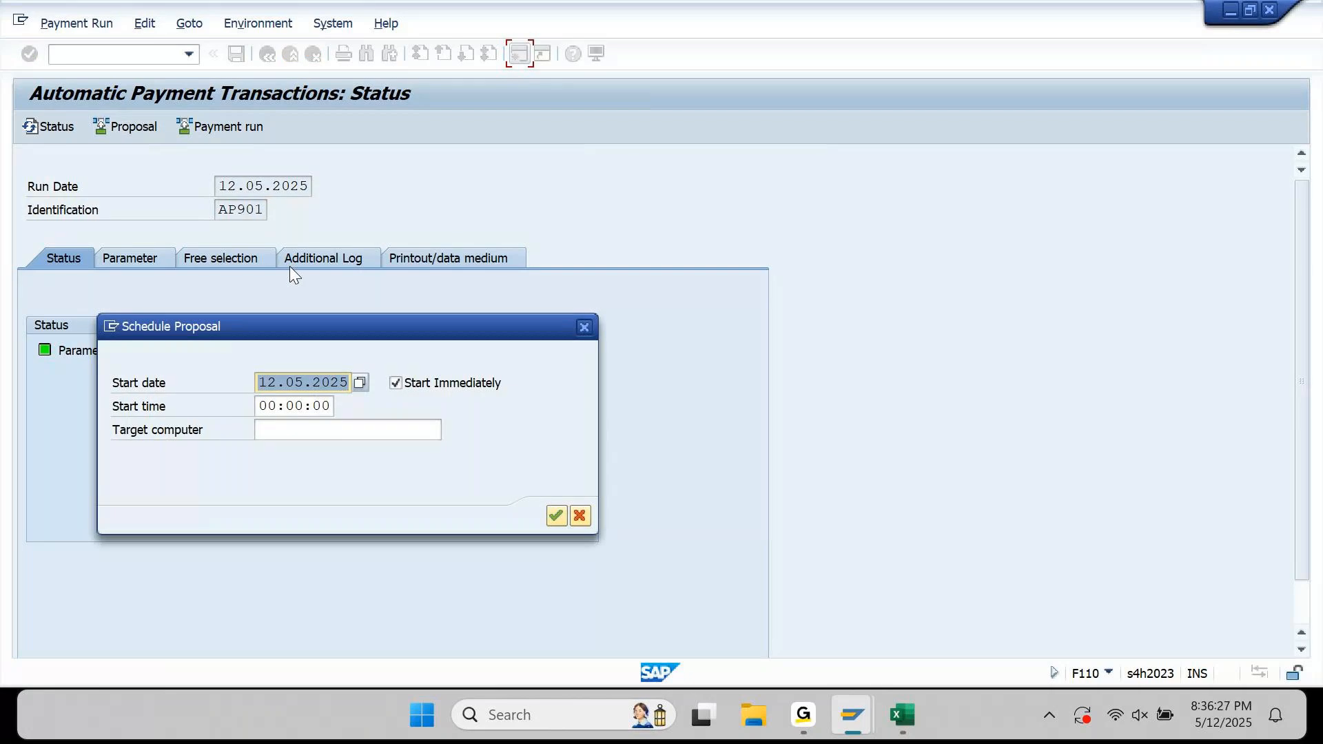
key("Return")
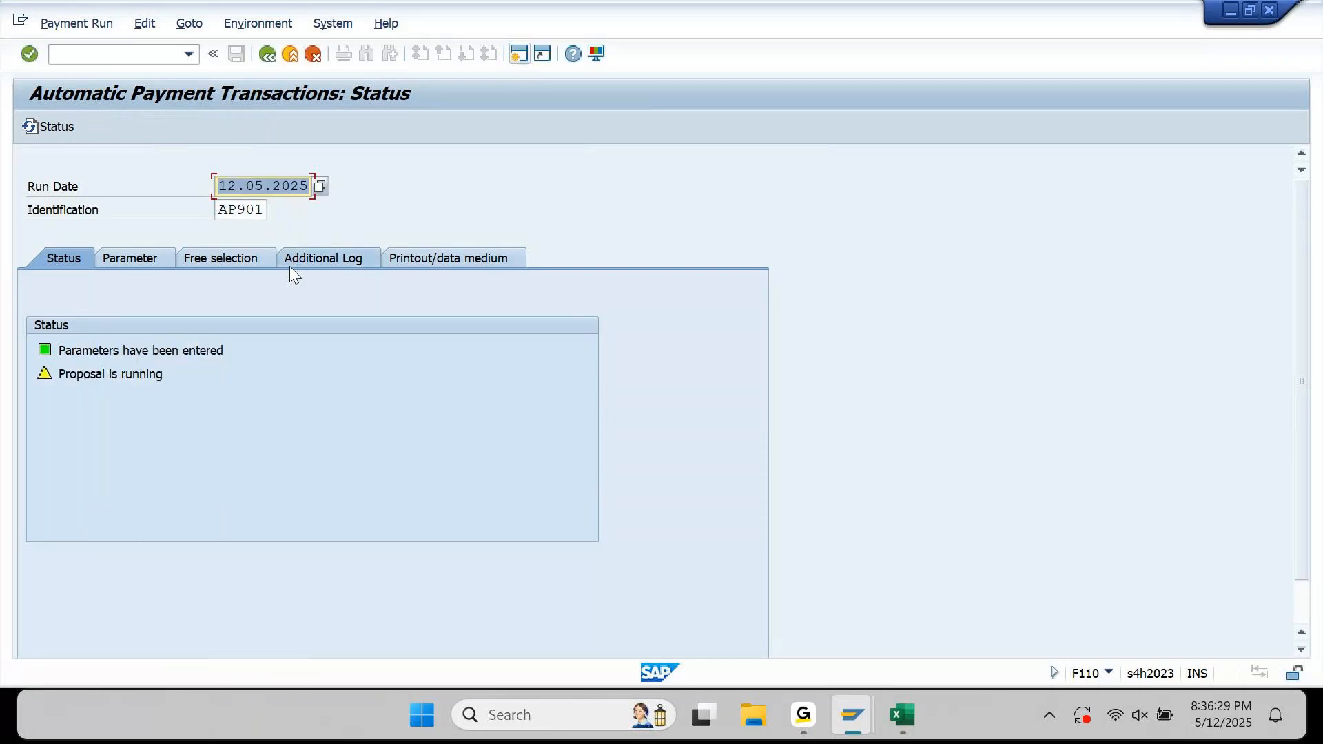
left_click(49, 126)
left_click(376, 127)
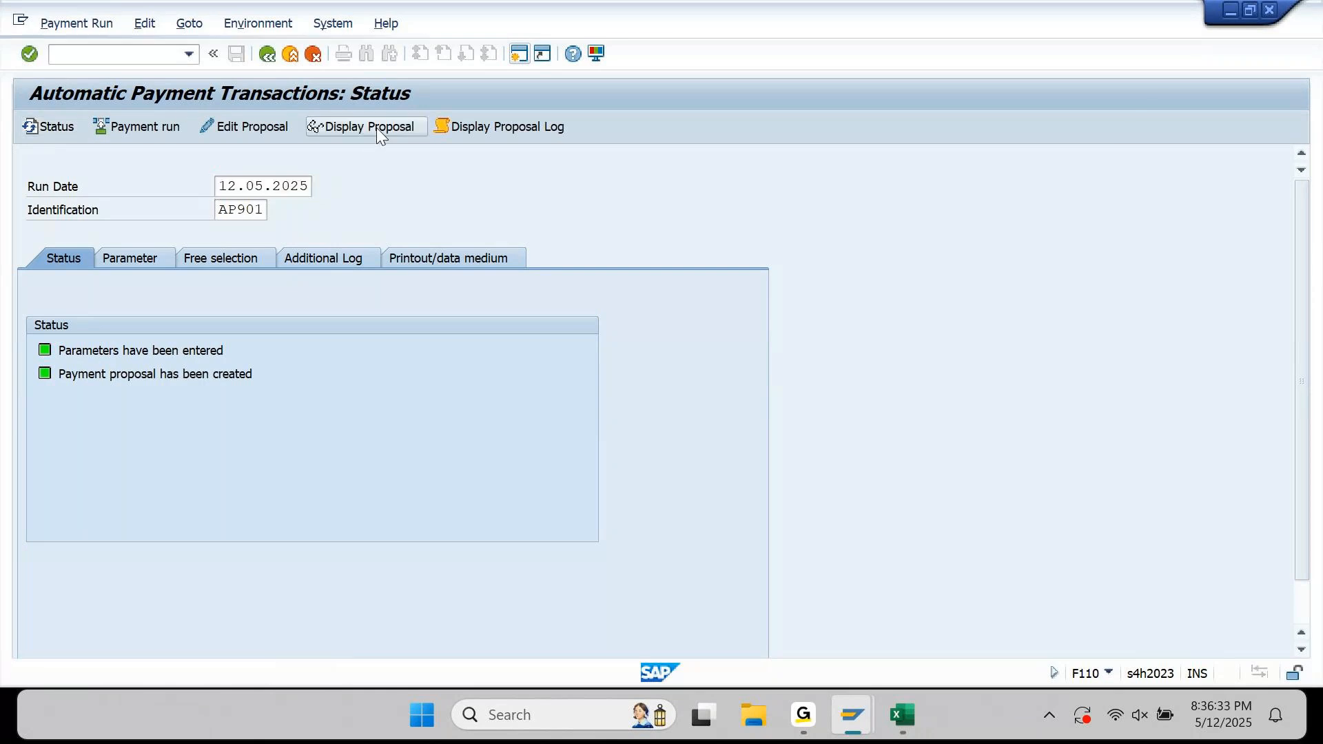
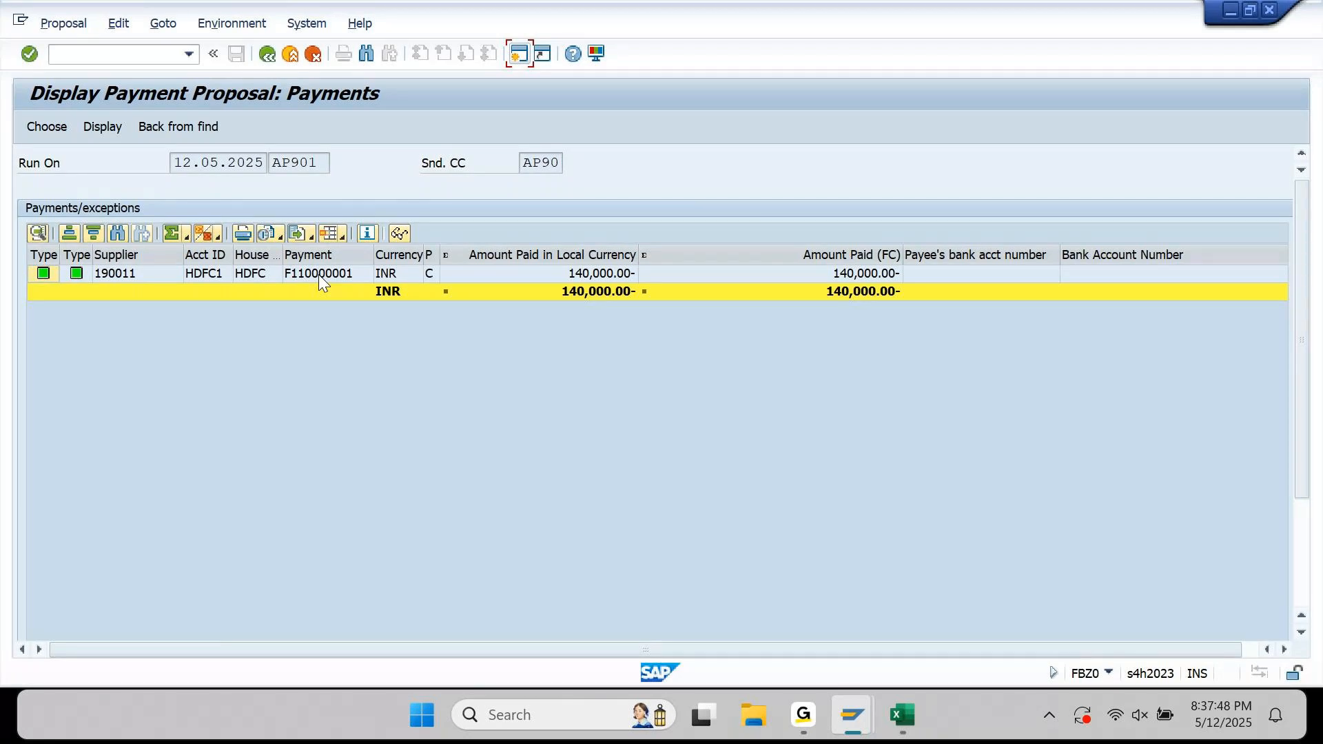
left_click(472, 274)
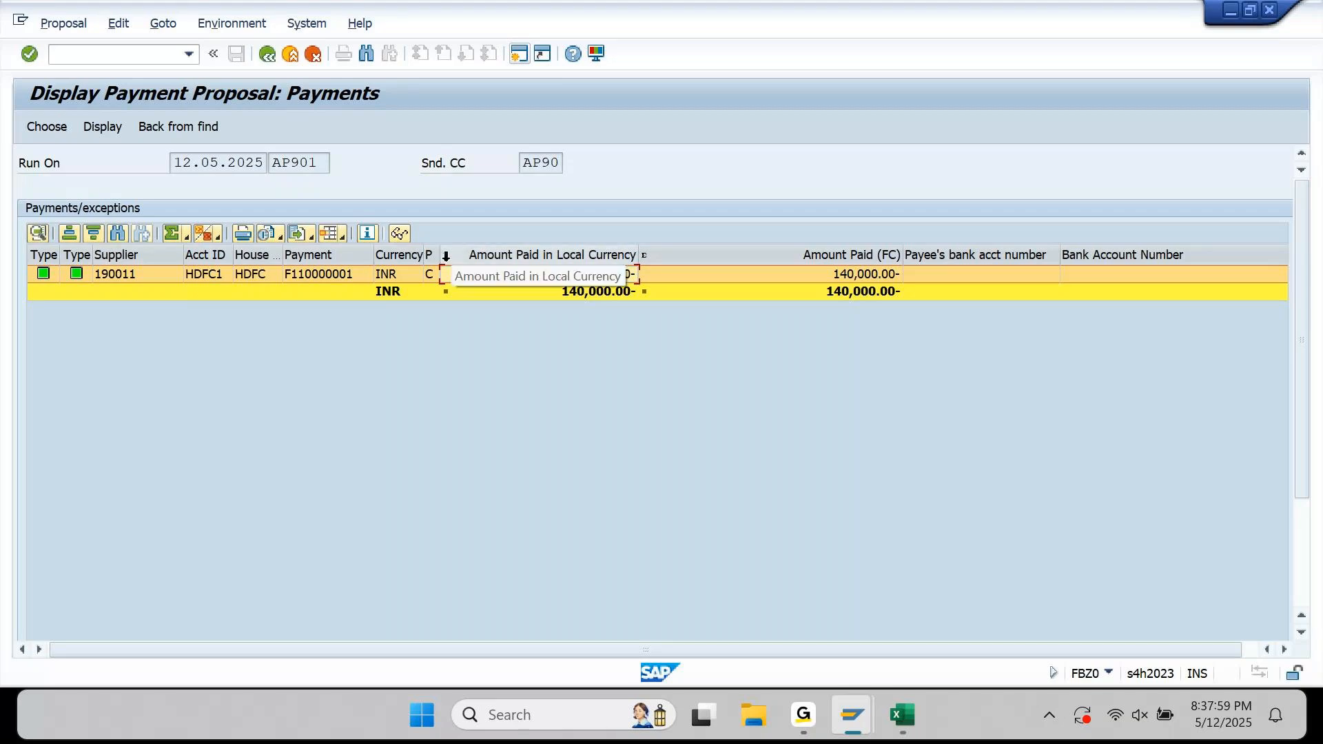
Add the Grouping column to the displayed columns of the payment proposal list and apply the layout
left_click(343, 233)
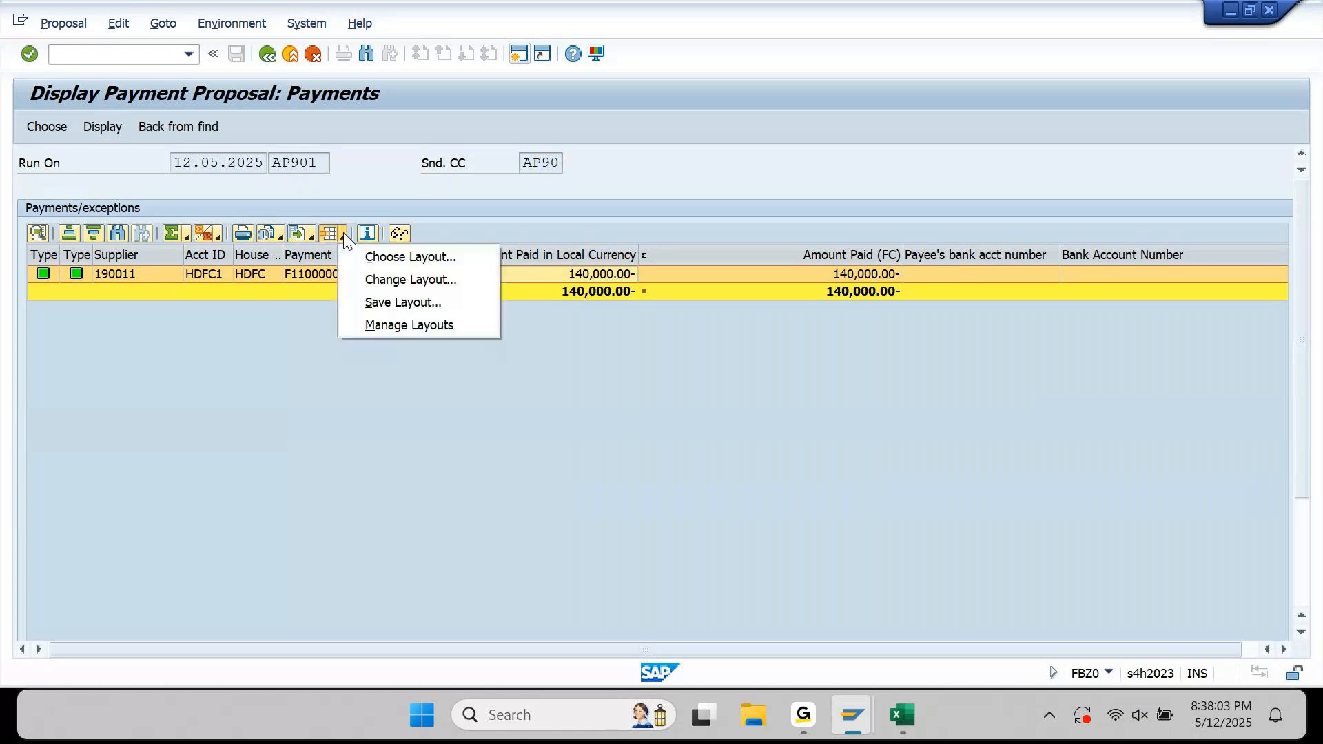
left_click(361, 274)
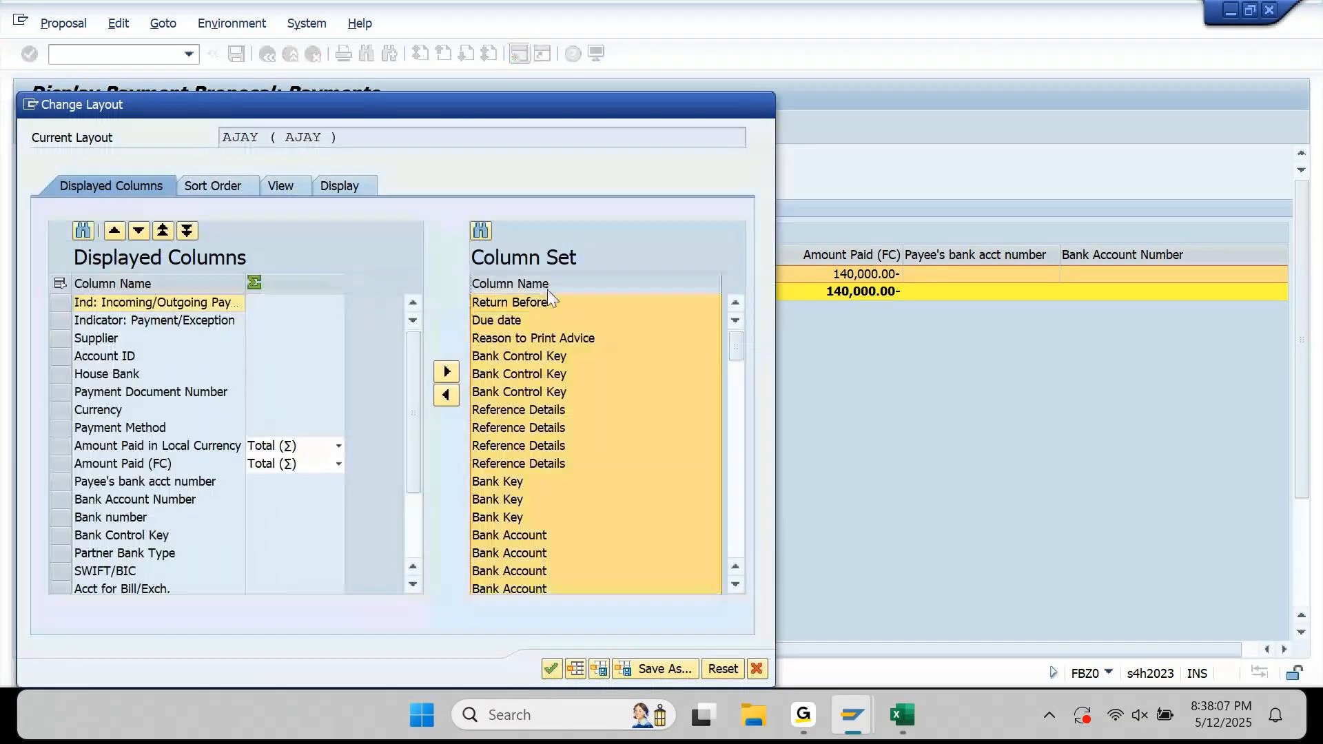
left_click(545, 284)
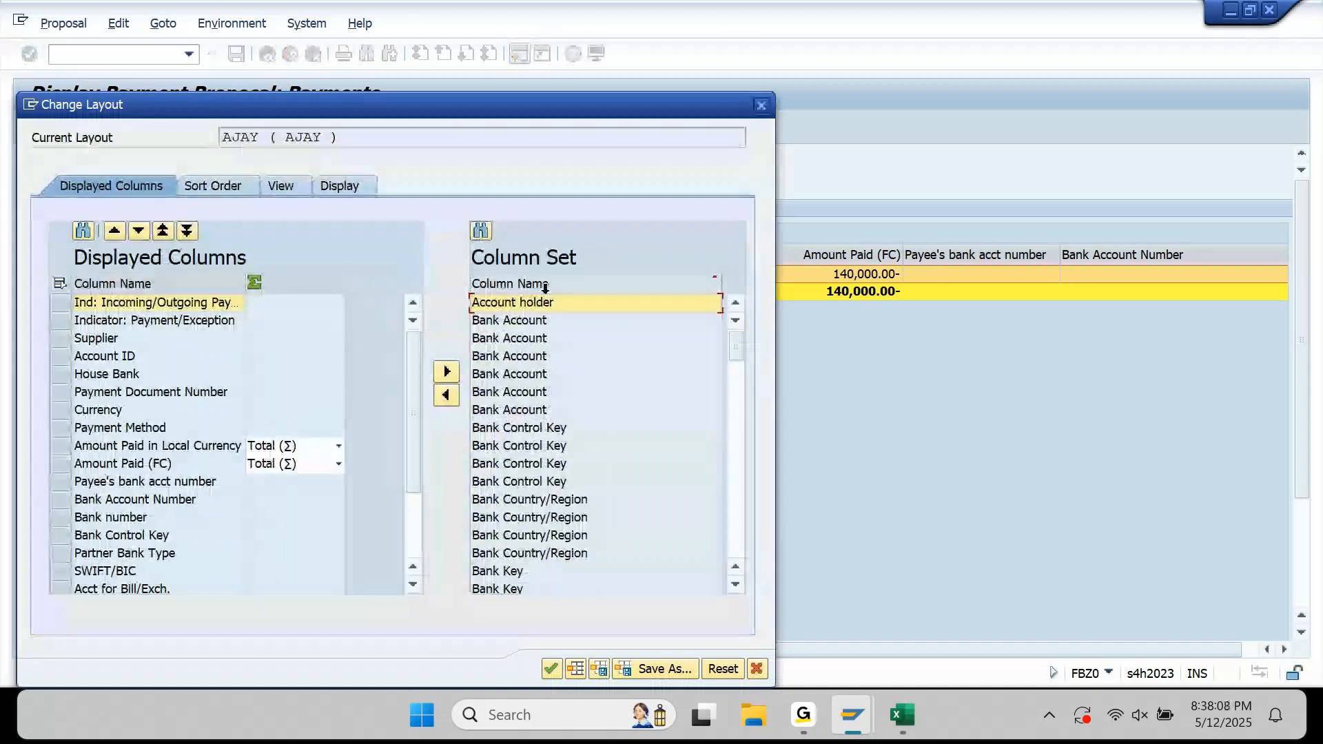
left_click(733, 378)
left_click(738, 472)
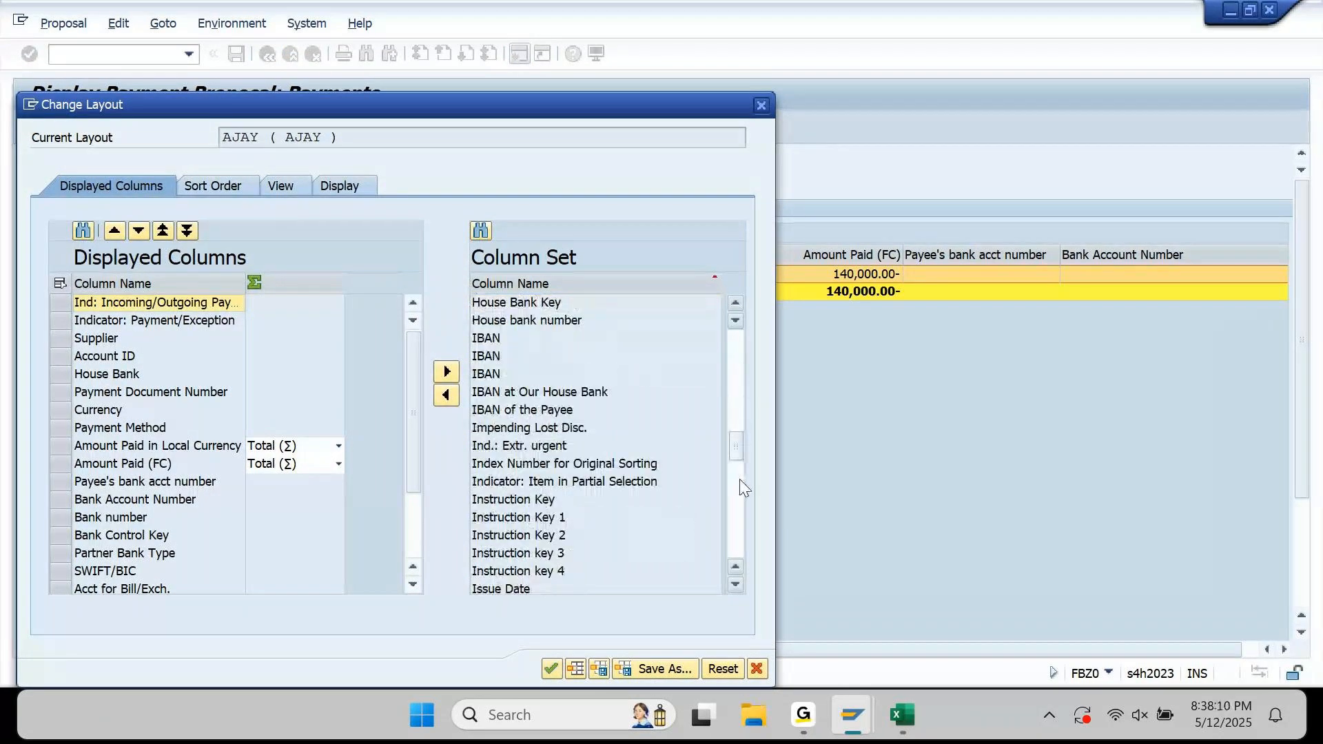
left_click(735, 381)
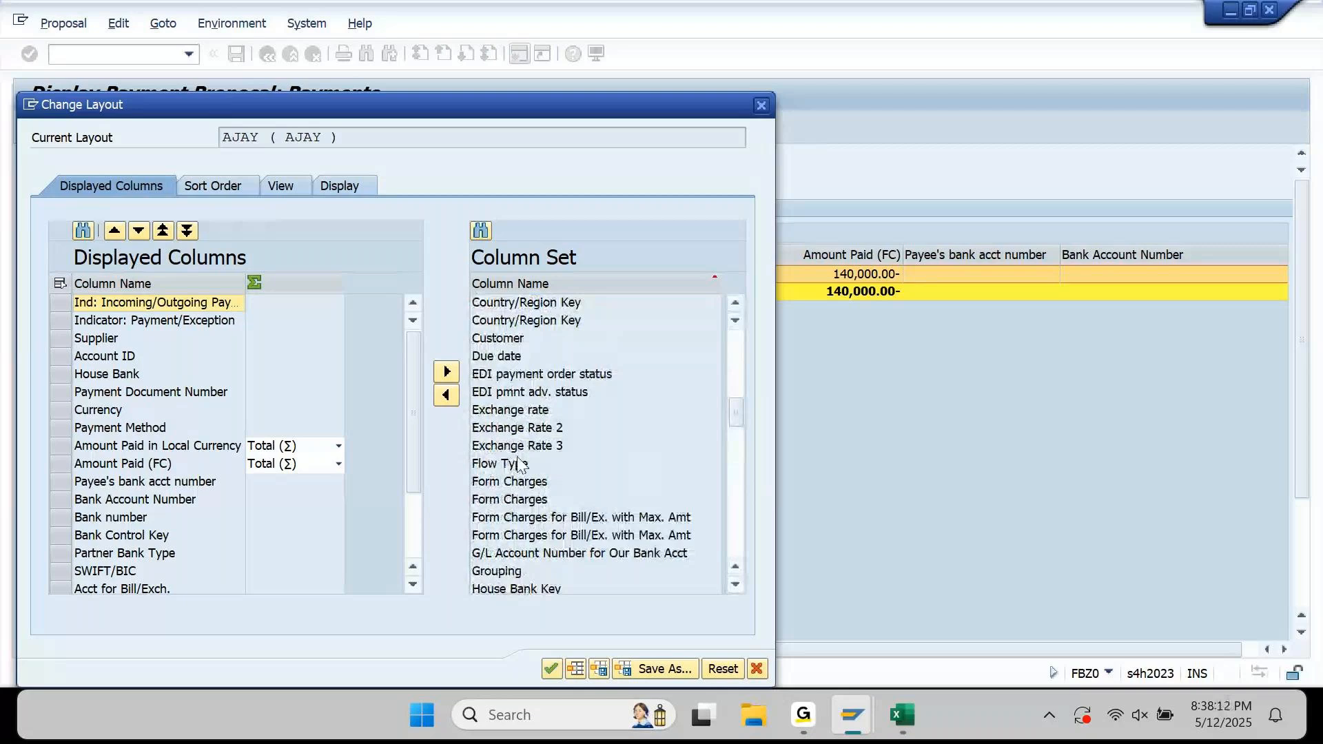
left_click(493, 572)
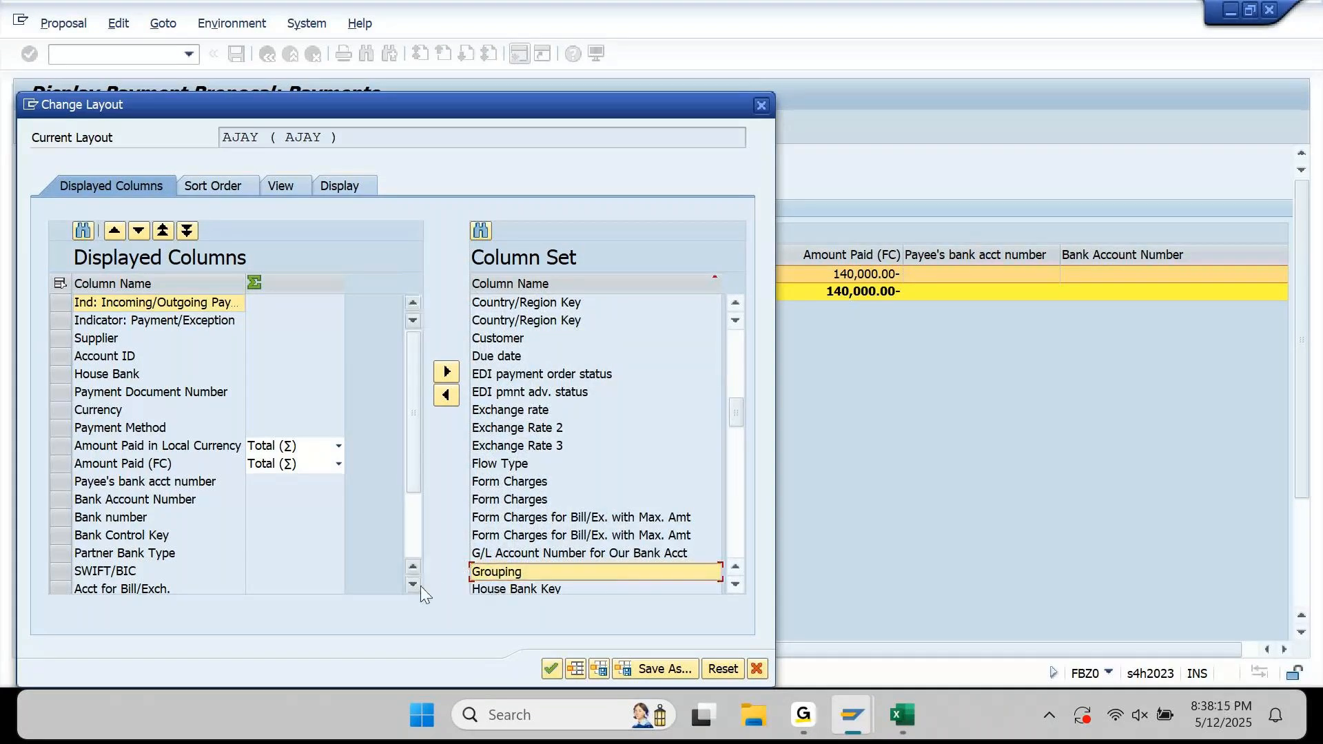
left_click(448, 399)
left_click(738, 502)
left_click(736, 507)
left_click(736, 508)
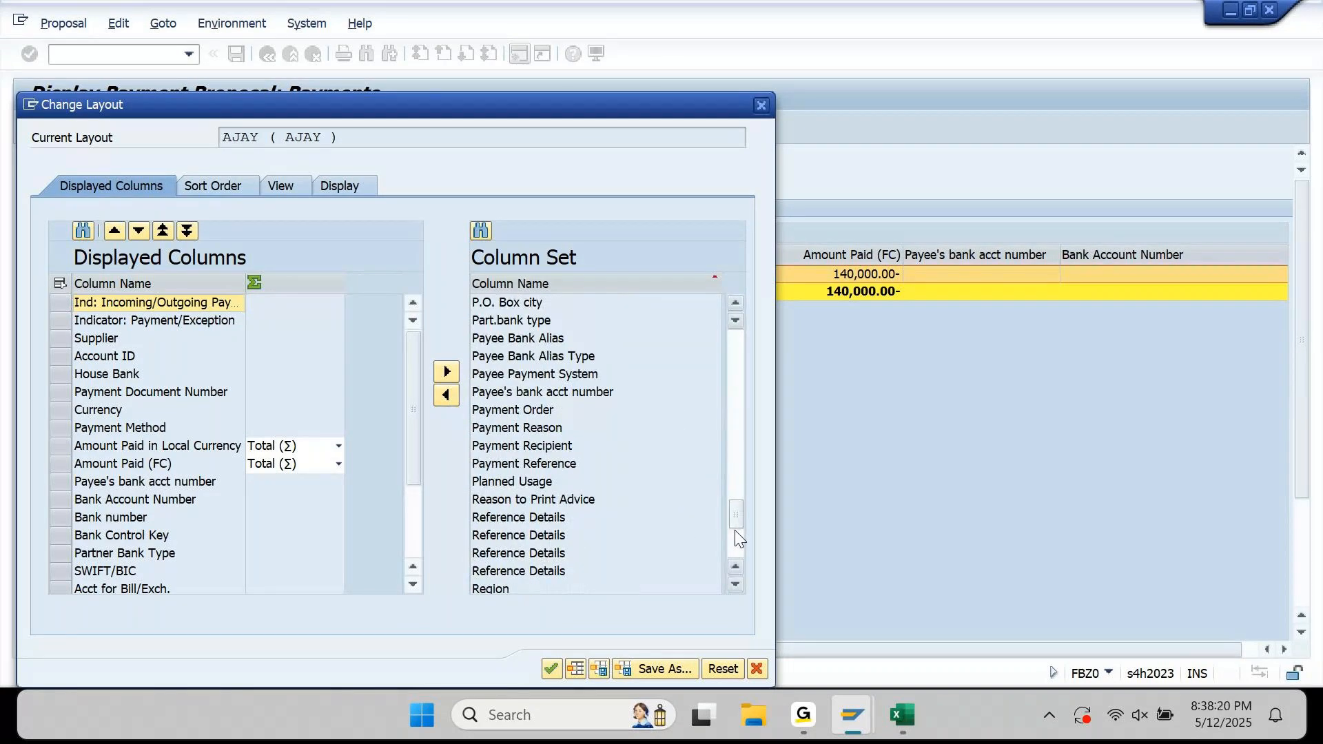
left_click(682, 464)
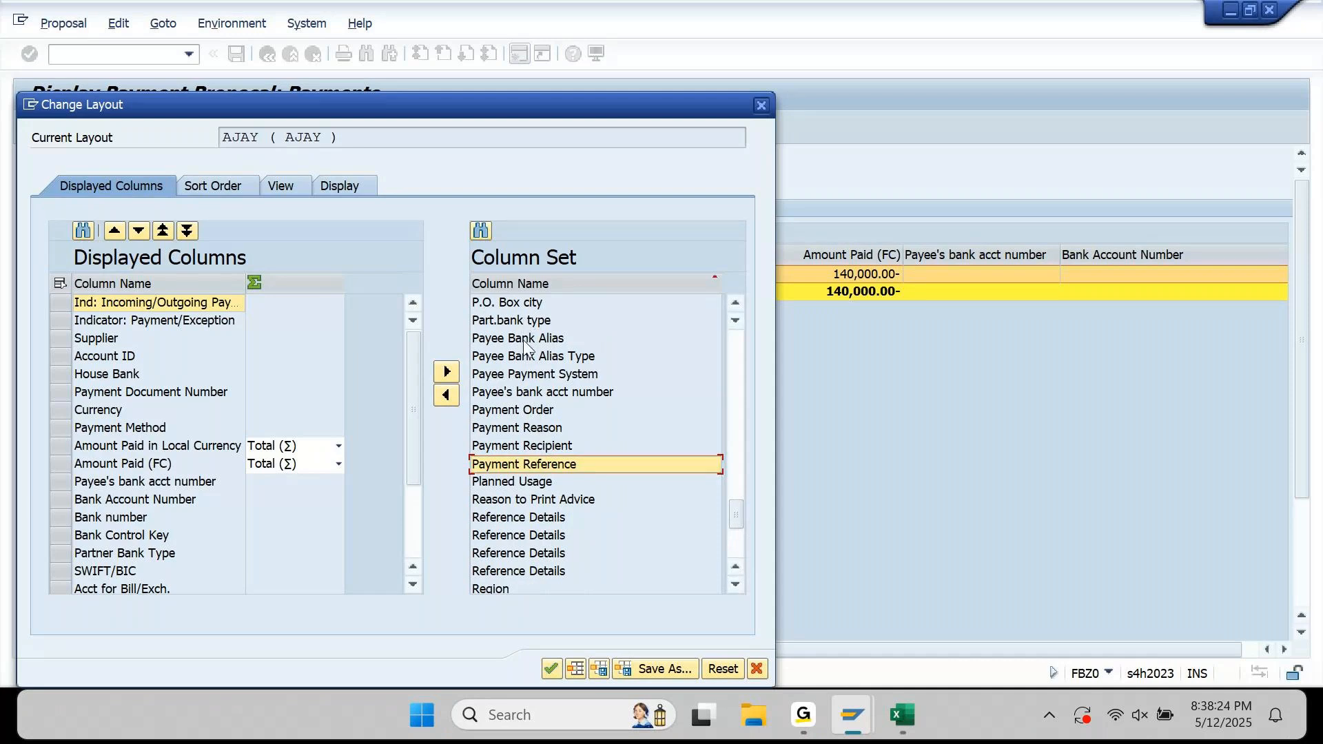
left_click(552, 673)
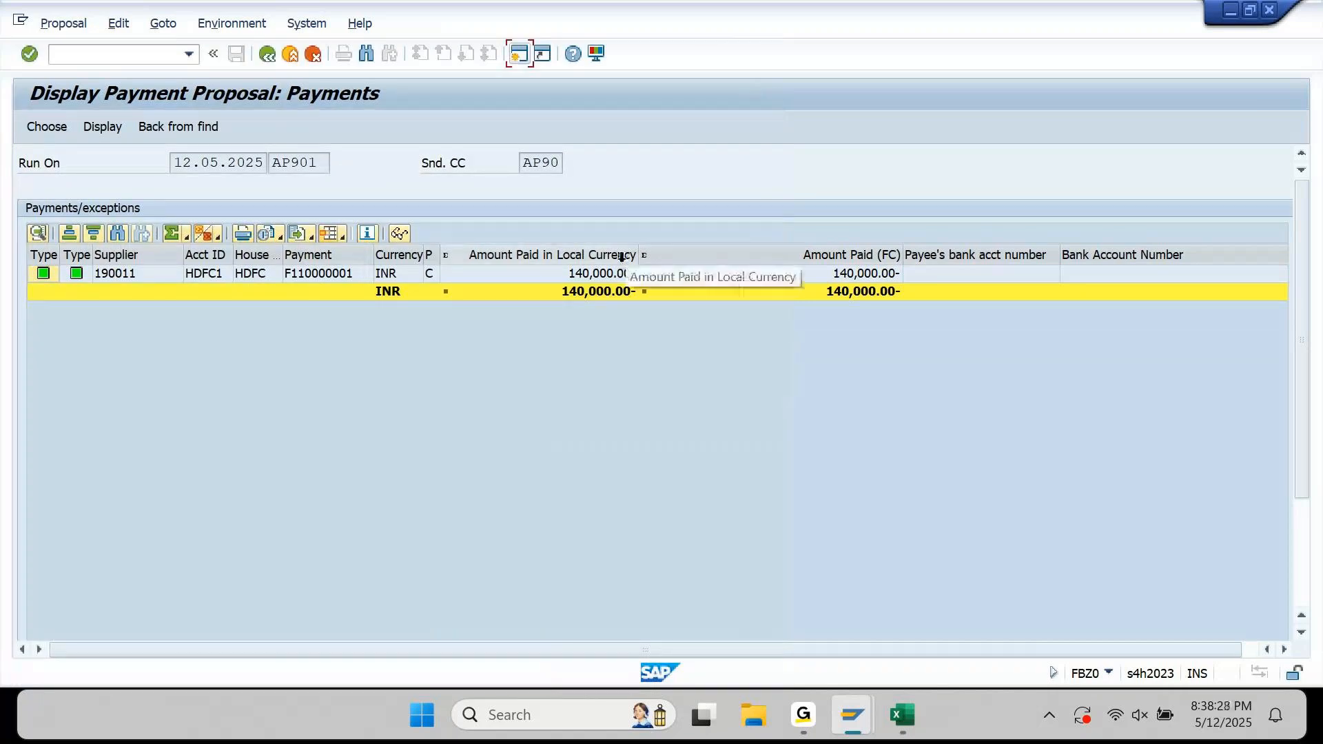
Check the Grouping column in the proposal list, then review the supplier's payment in the reopened proposal and return to the run status
left_click(642, 275)
key("End")
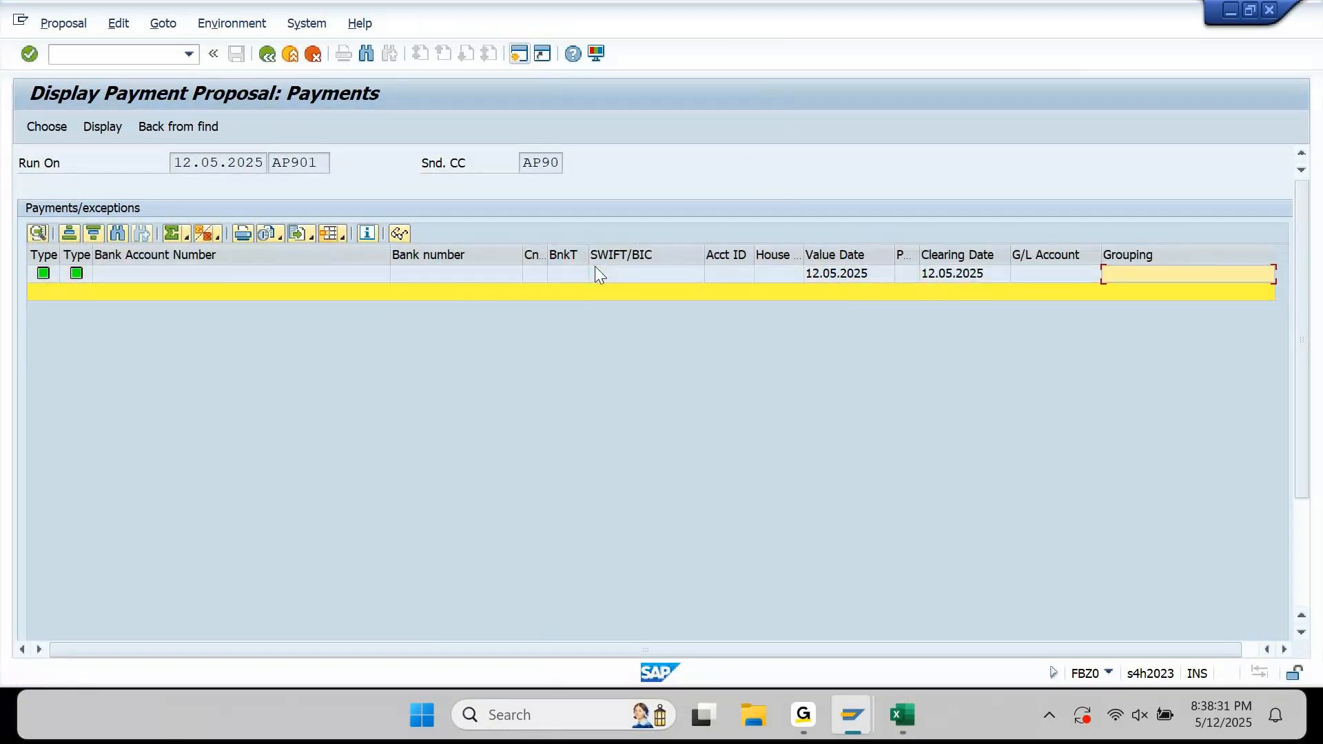
left_click(1144, 254)
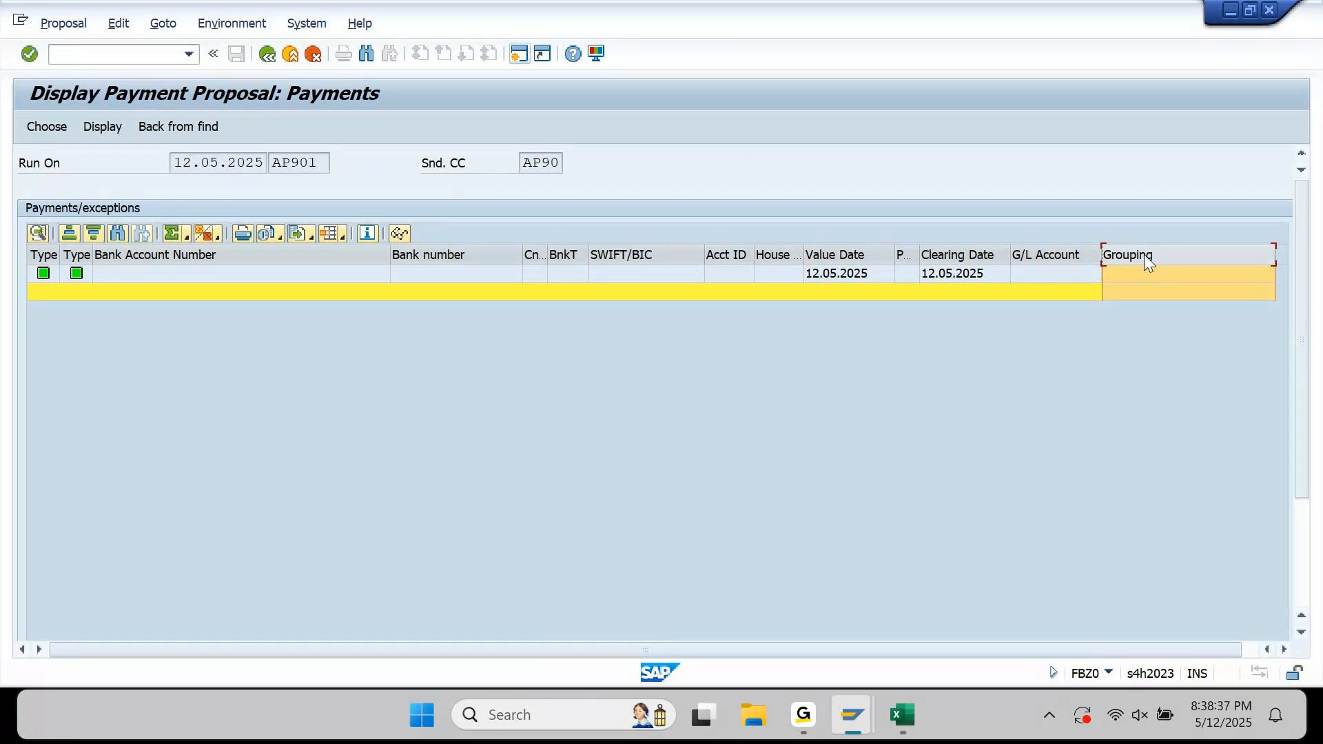
left_click(267, 54)
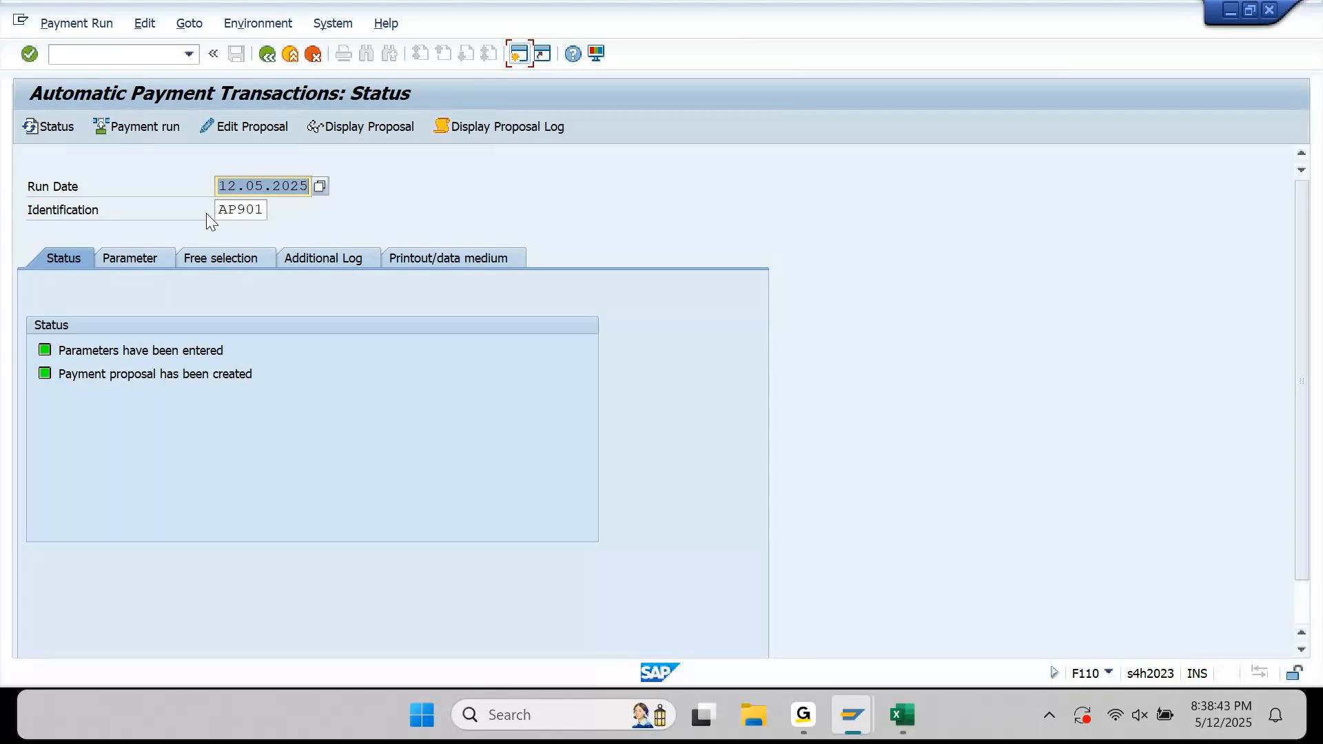
left_click(372, 137)
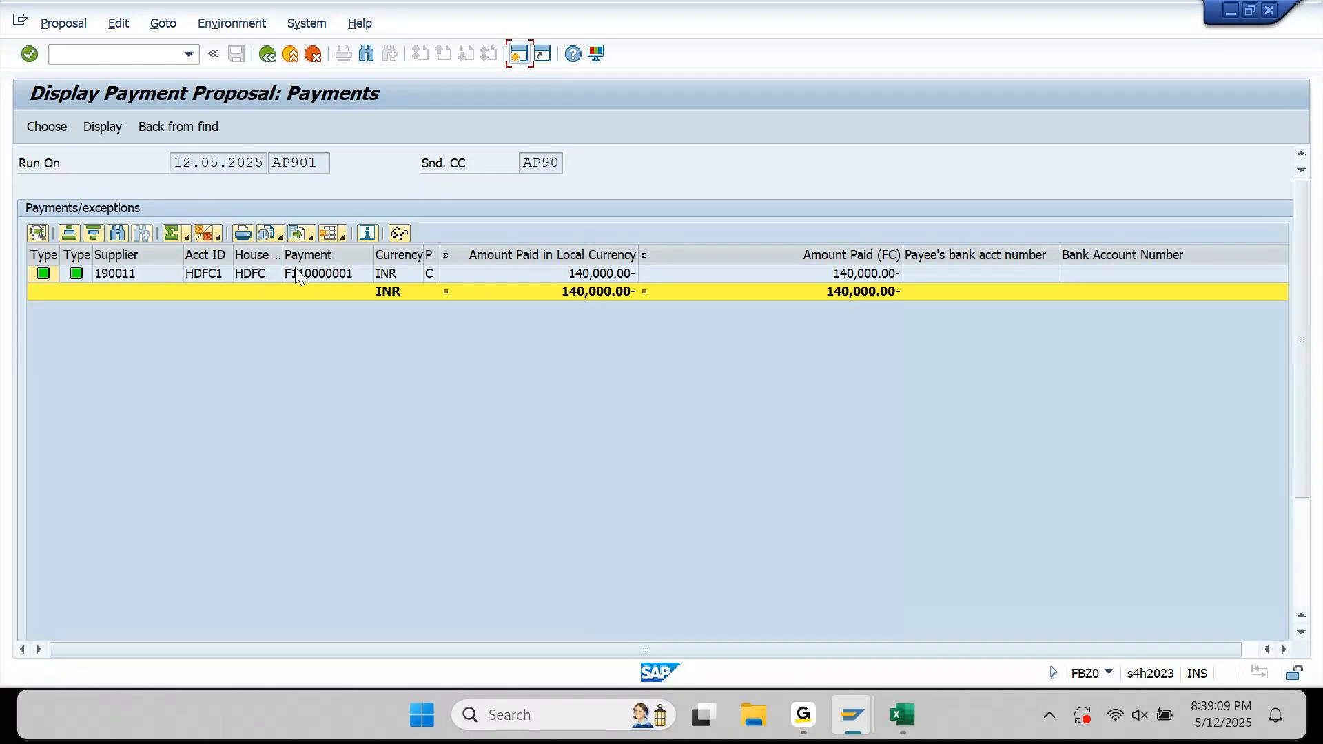
key("F3")
Delete the newly created payment proposal of run AP901 and confirm the deletion
left_click(144, 24)
mouse_move(234, 69)
left_click(336, 137)
left_click(342, 383)
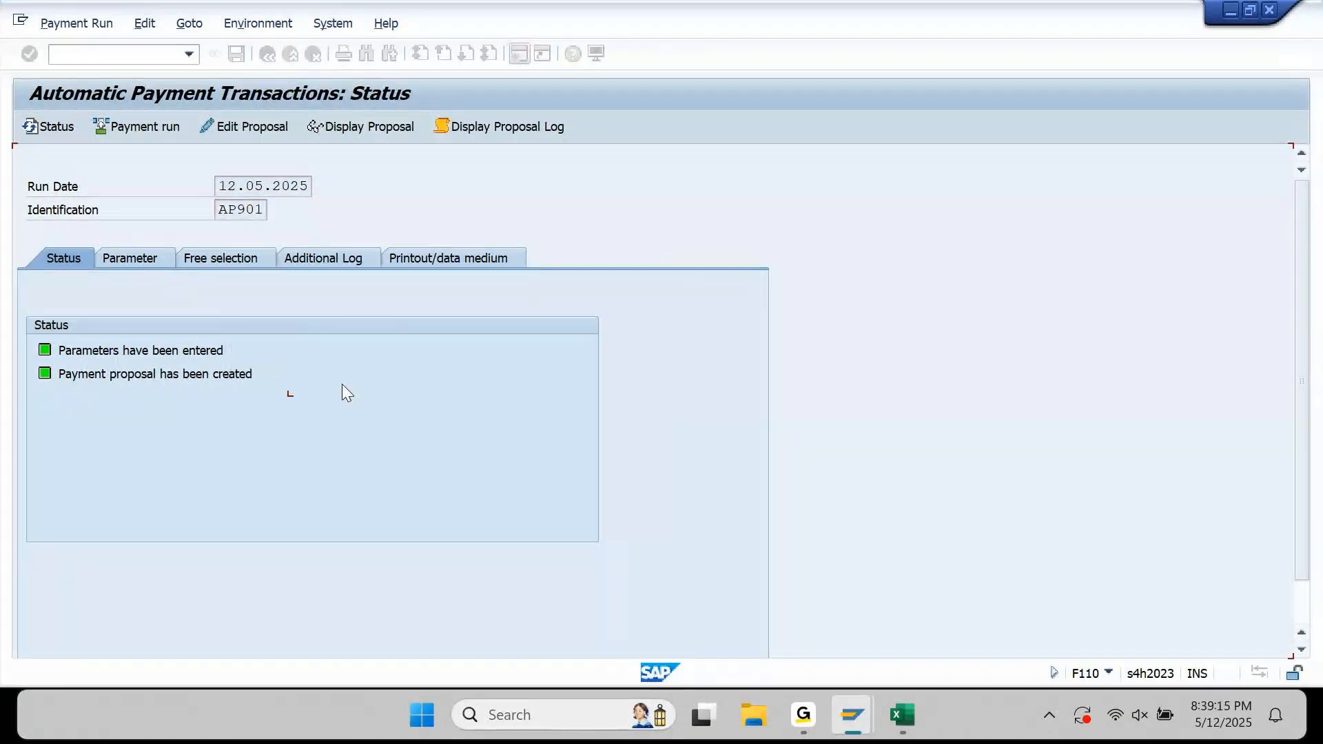
Switch to the Post Document session and leave the transaction with /N for the SAP Easy Access screen
mouse_move(869, 737)
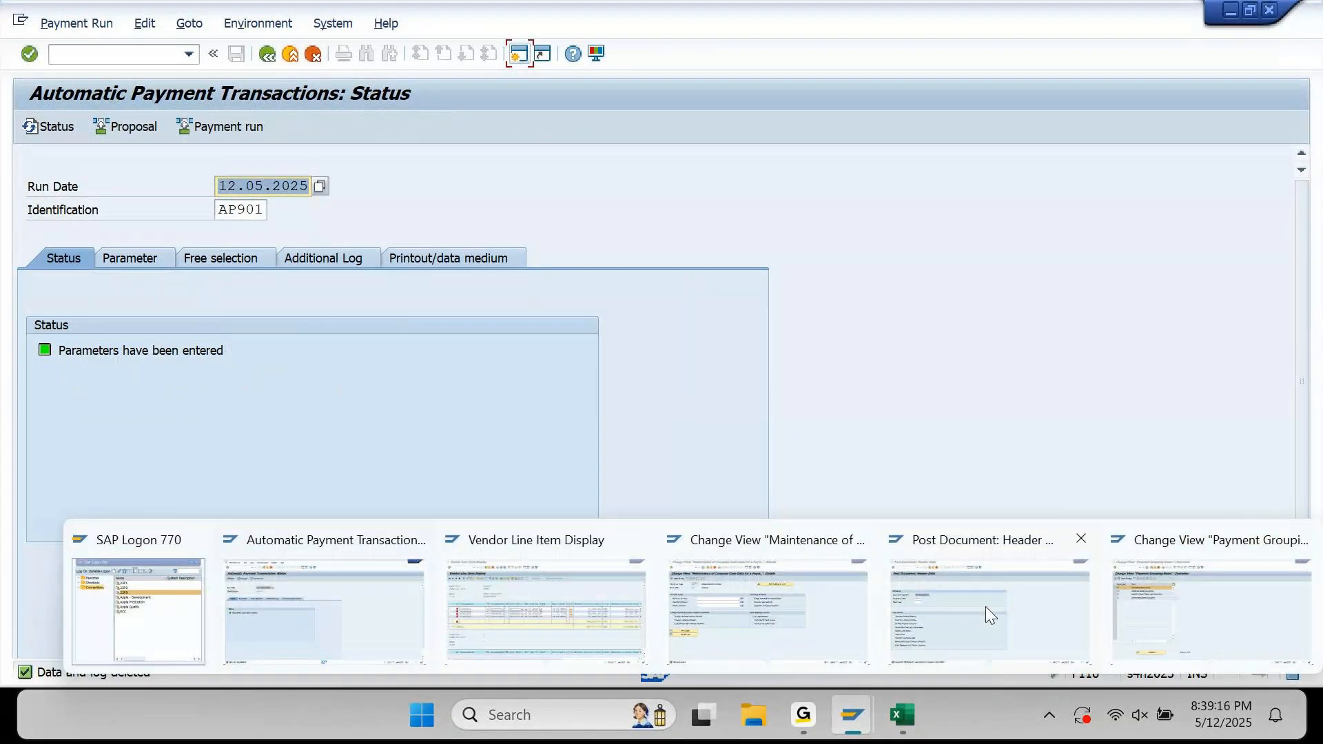
mouse_move(641, 593)
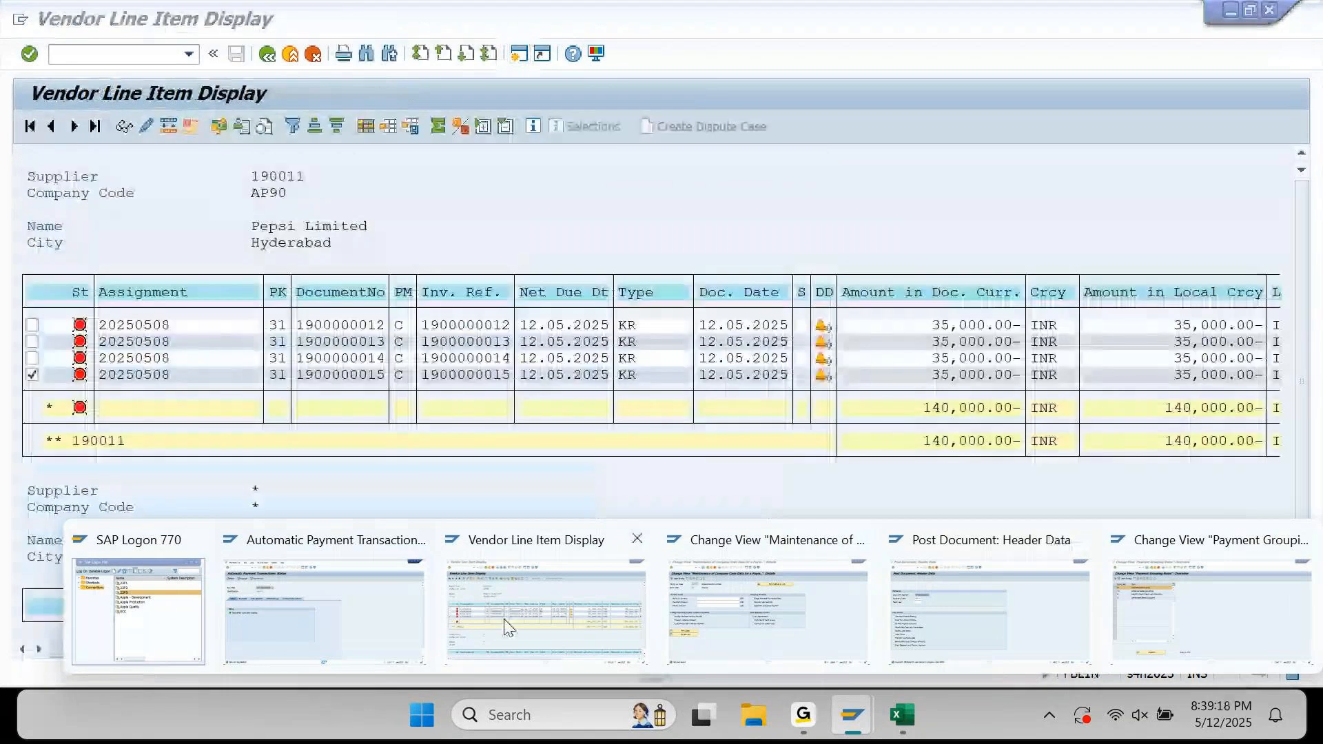
left_click(936, 611)
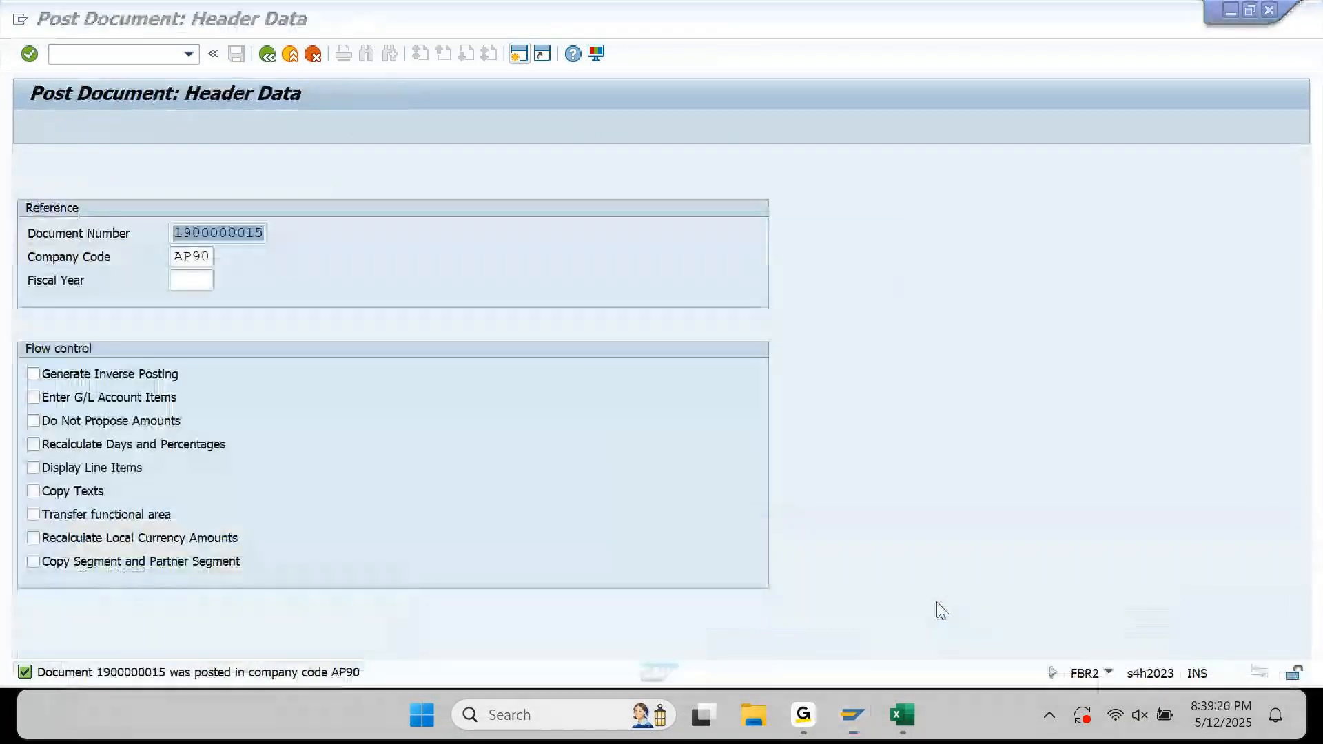
left_click(145, 52)
type("/N")
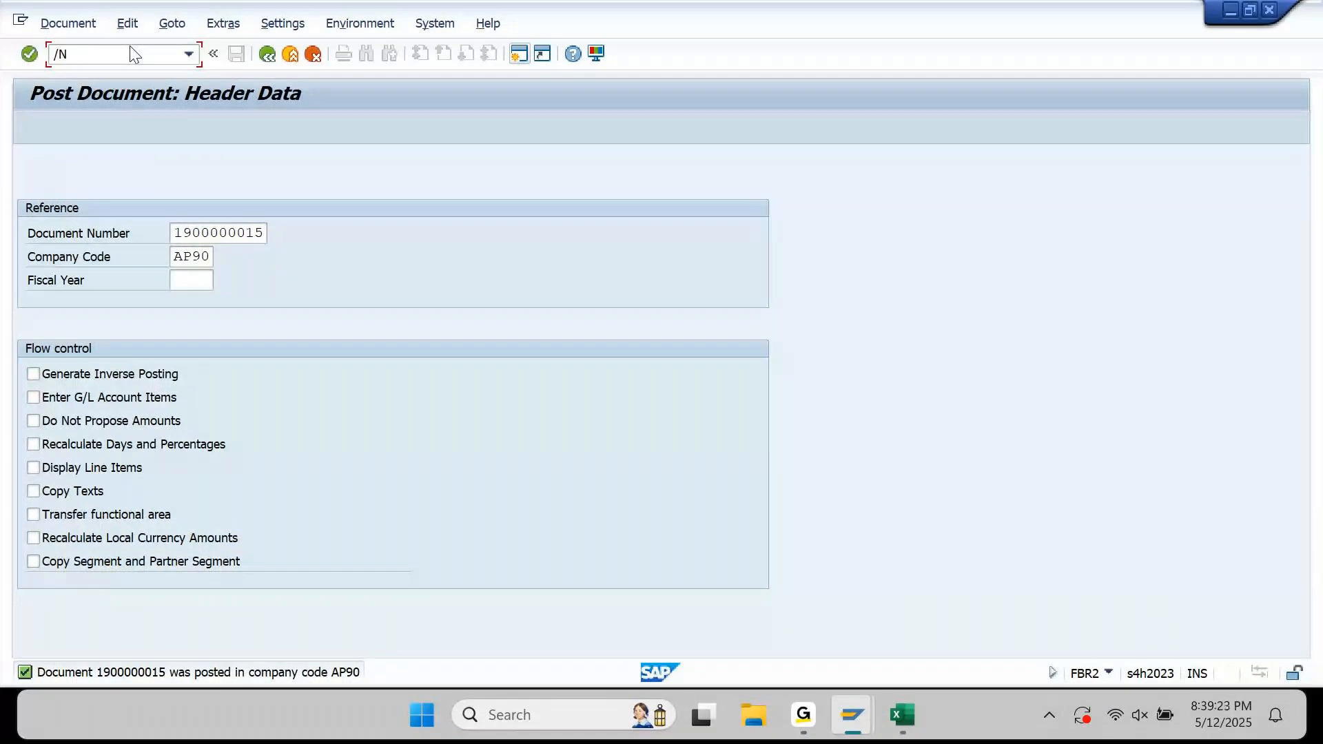
key("Return")
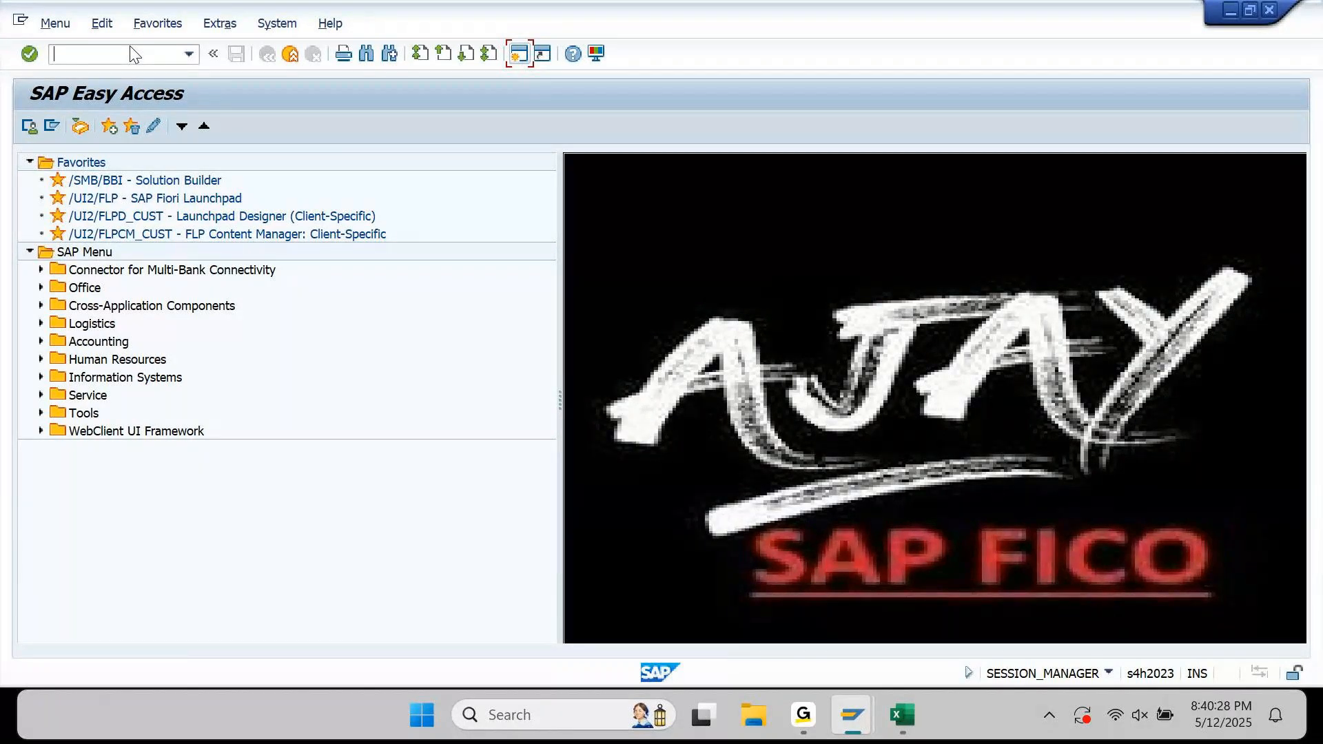
Open the Pepsi Limited business partner with transaction BP and examine the automatic payment settings around the Grouping key
type("BP")
key("Return")
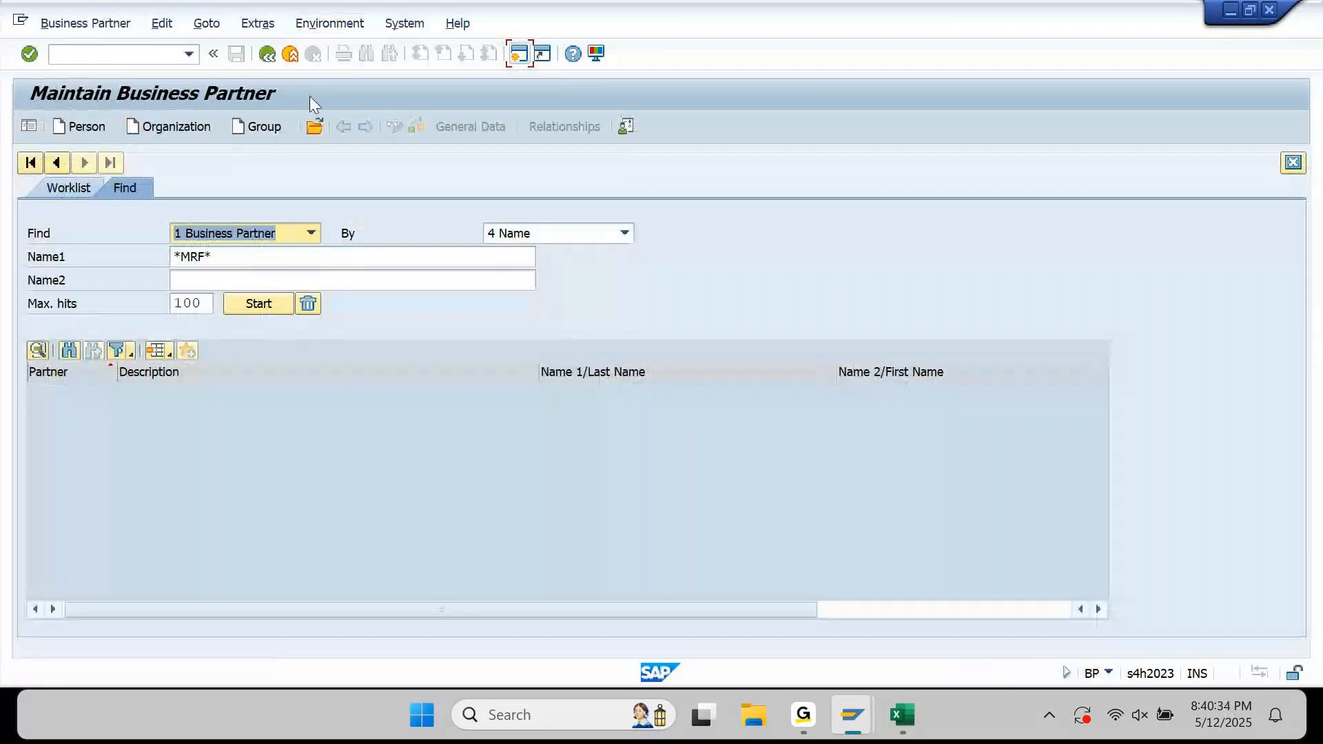
left_click(315, 128)
key("Down")
key("Return")
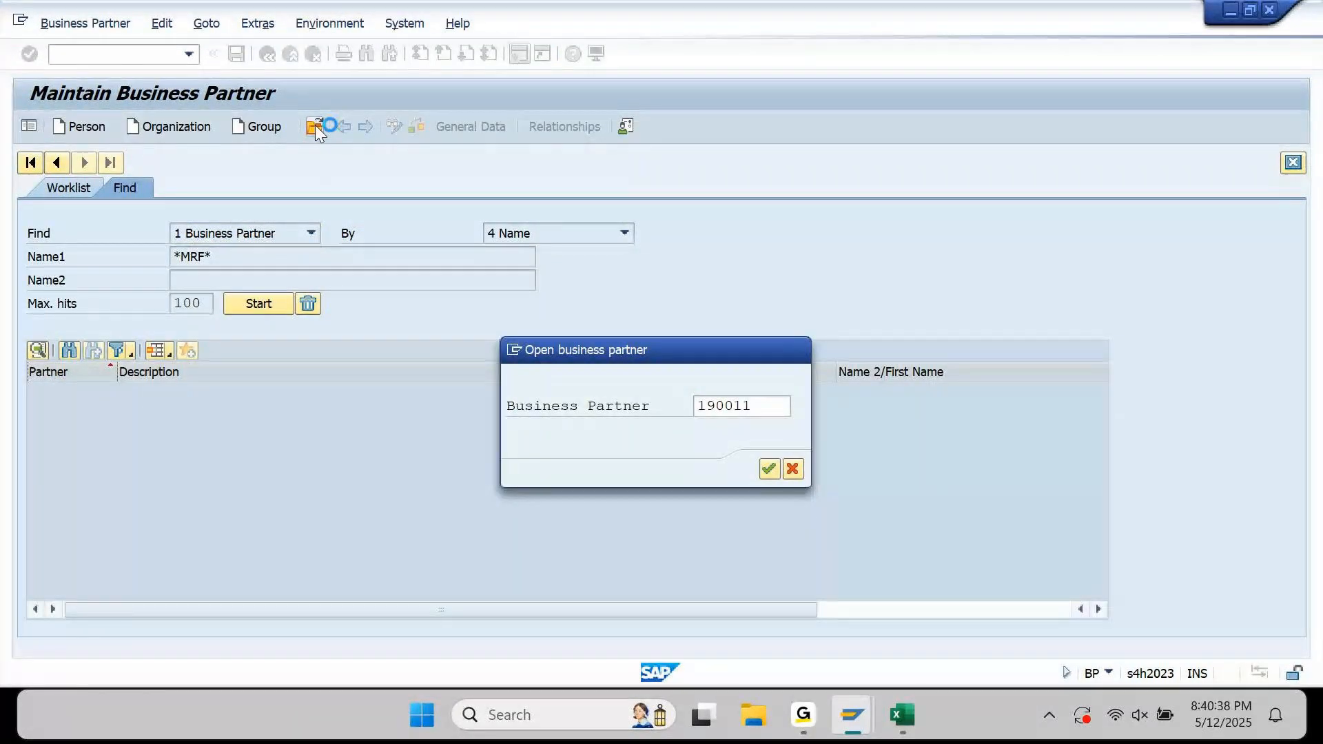
scroll(456, 417, "down", 5)
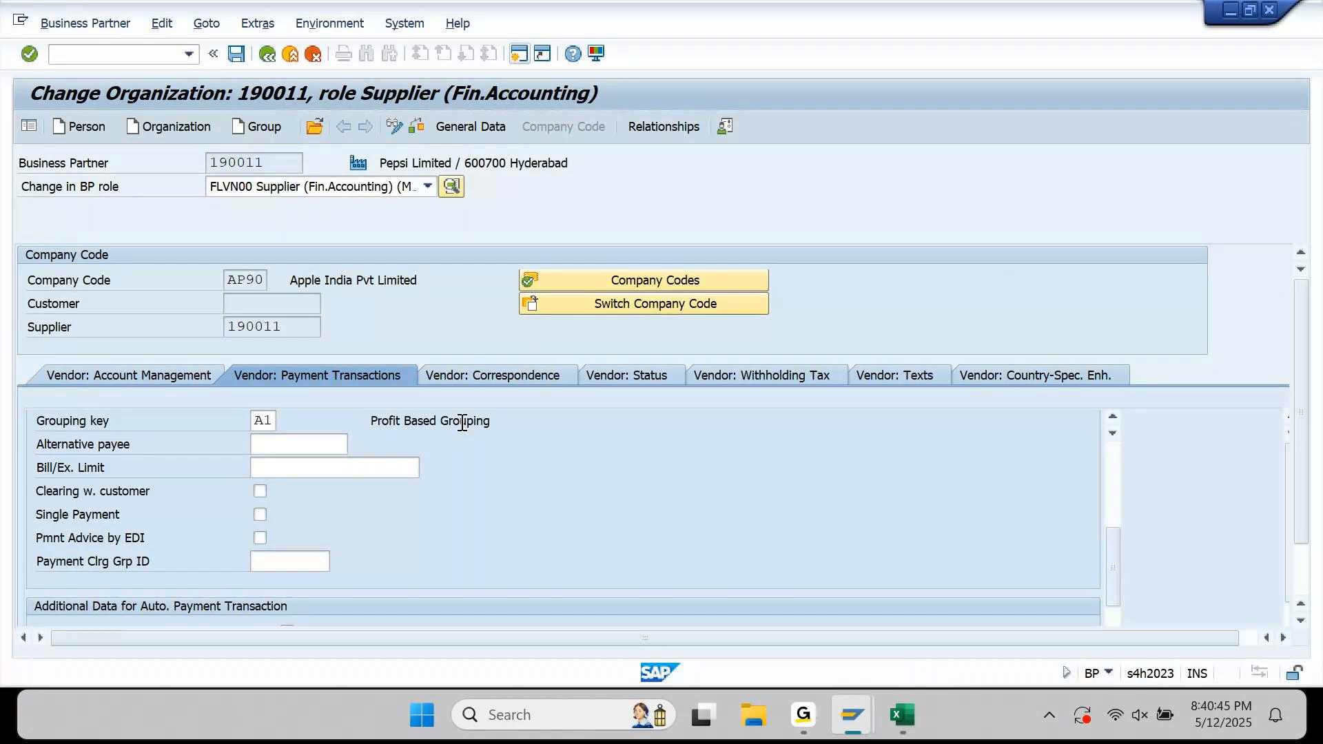
scroll(460, 422, "up", 2)
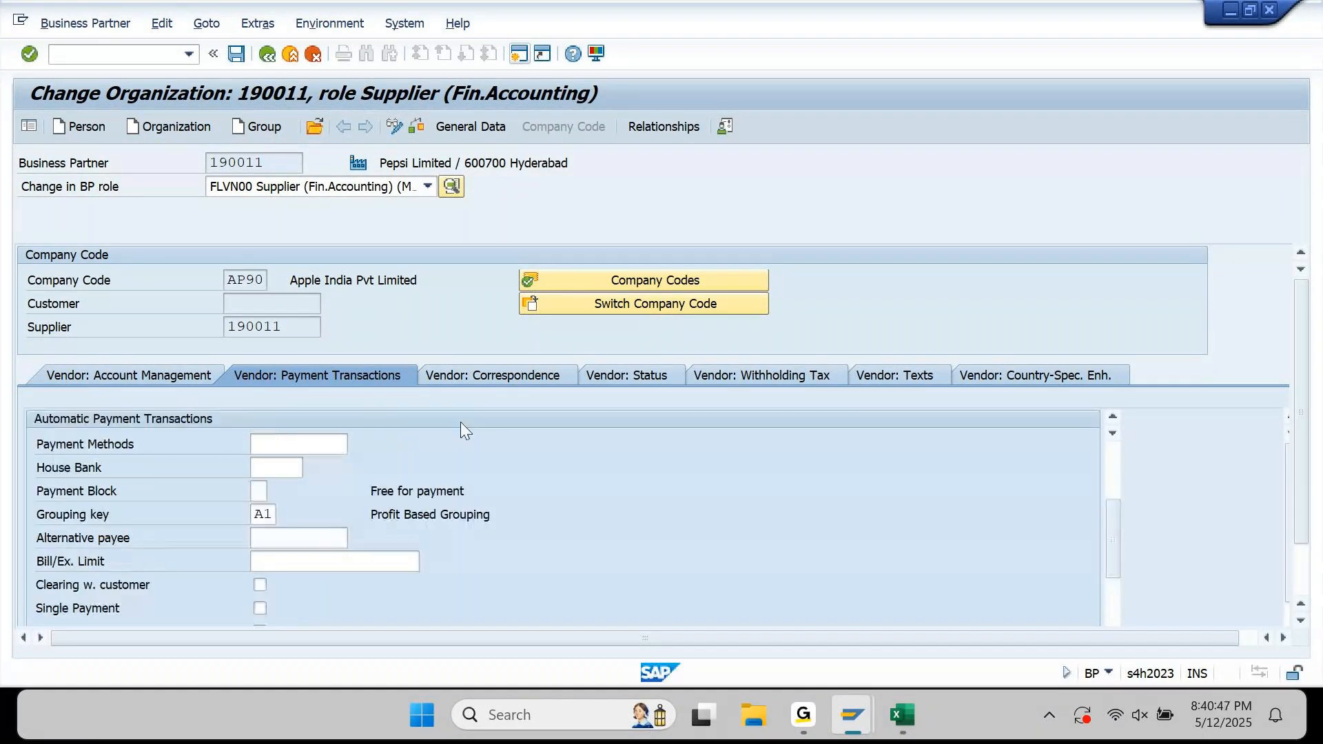
Read the field help for the supplier's Grouping key and close the help
left_click(269, 514)
left_click(572, 55)
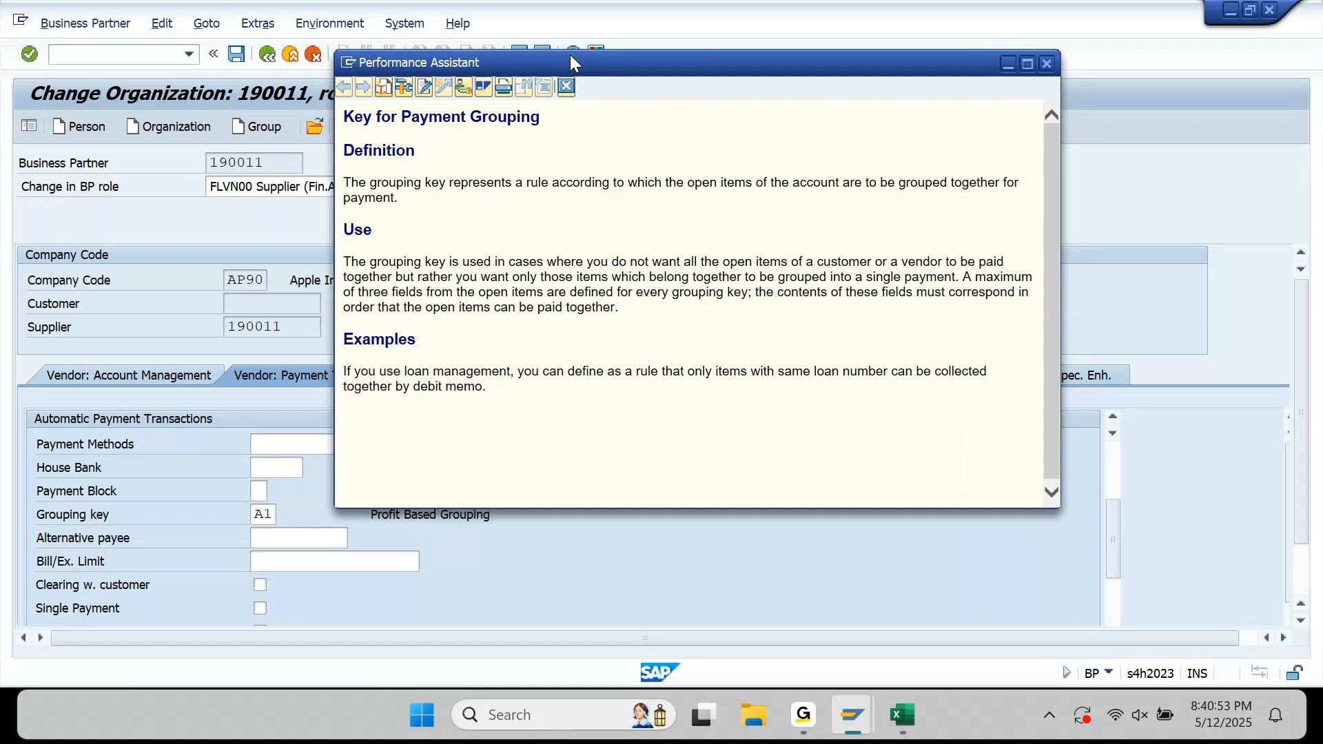
left_click_drag(570, 57, 545, 55)
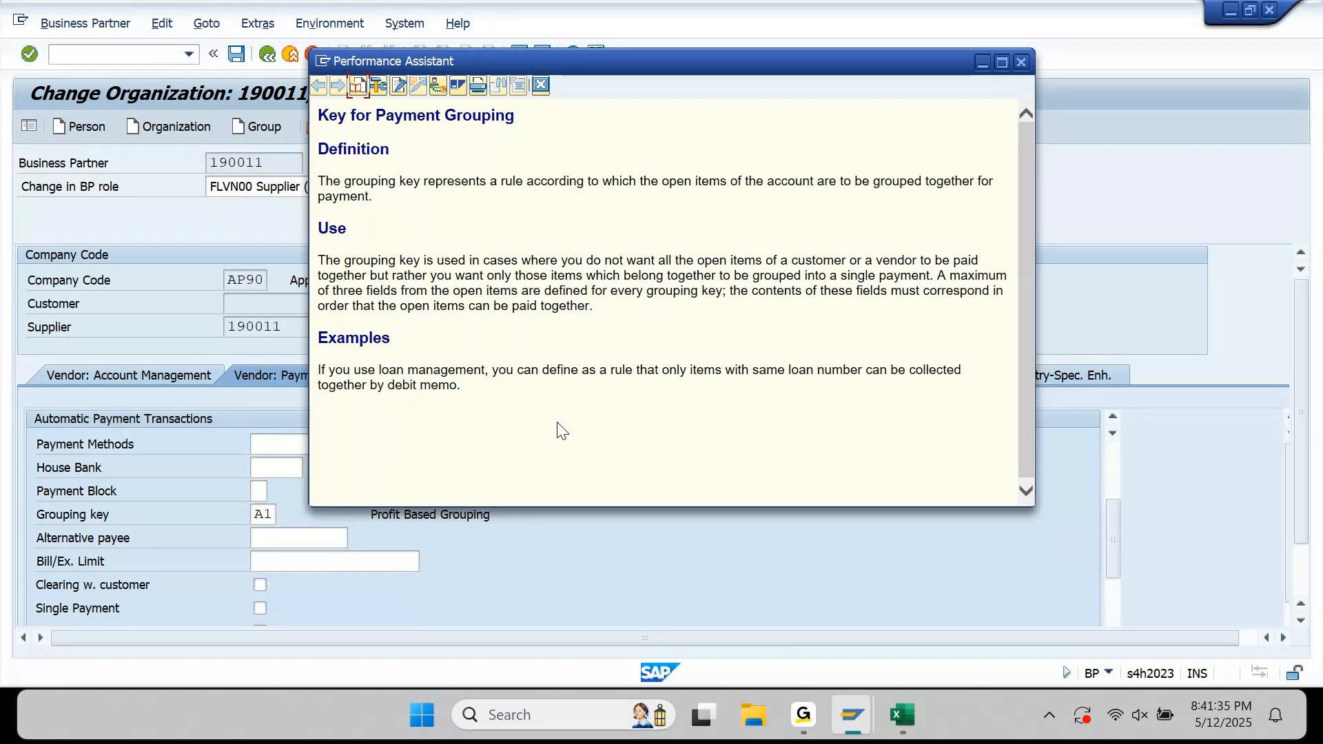
left_click(541, 86)
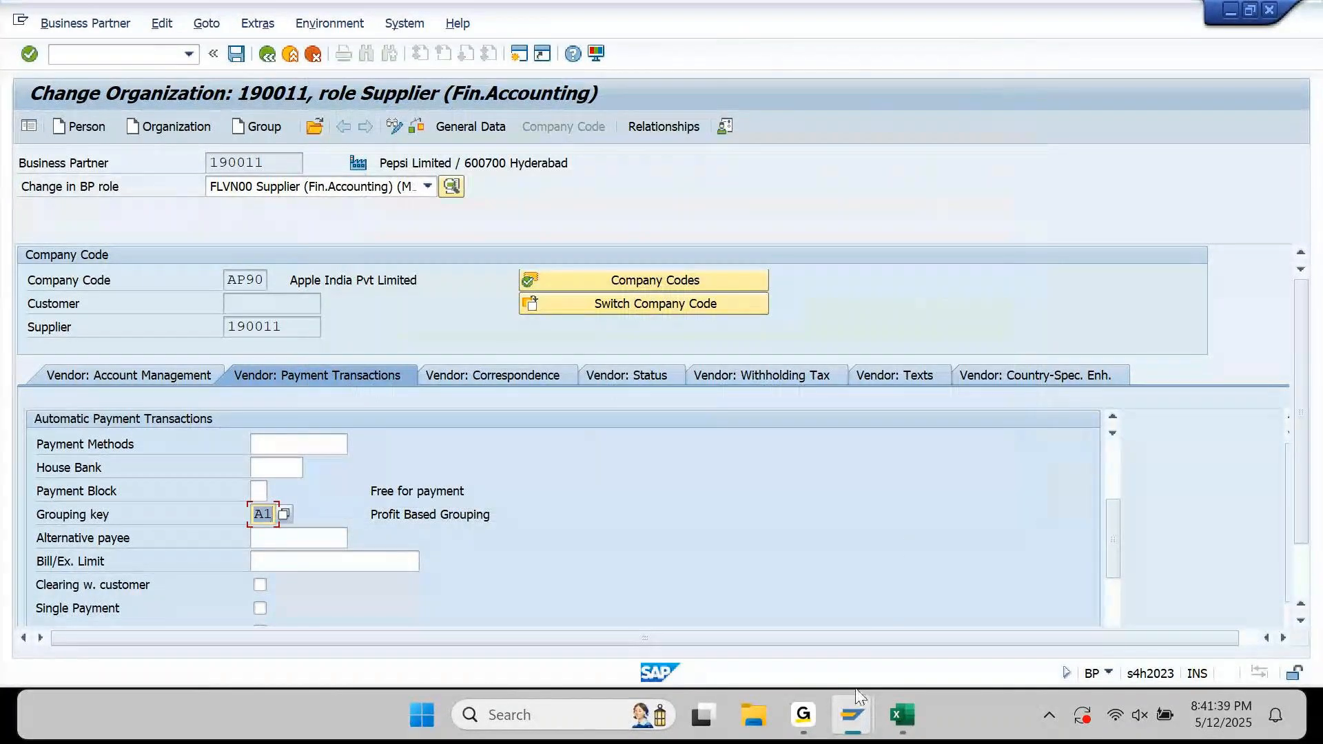
Review the item grouping settings of AP90 payment method C, and check the supplier's open items in the Vendor Line Item Display
mouse_move(858, 706)
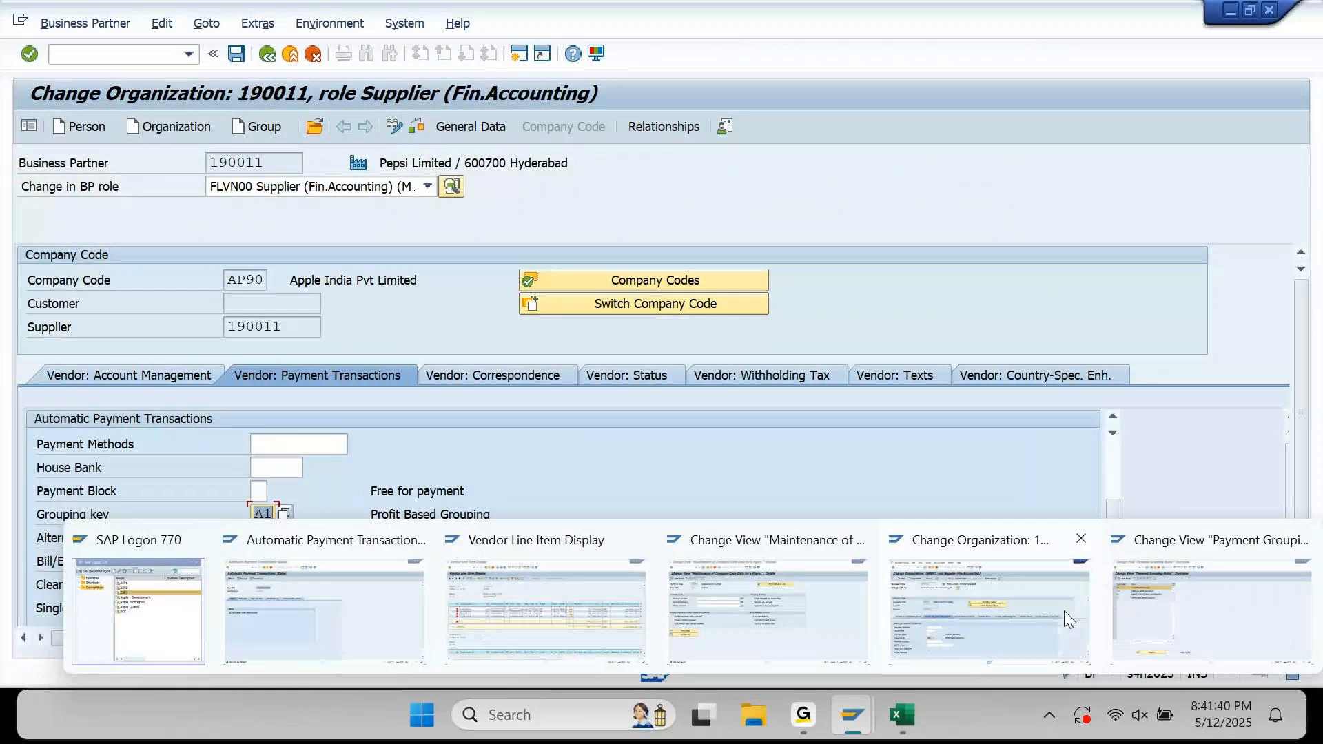
mouse_move(800, 608)
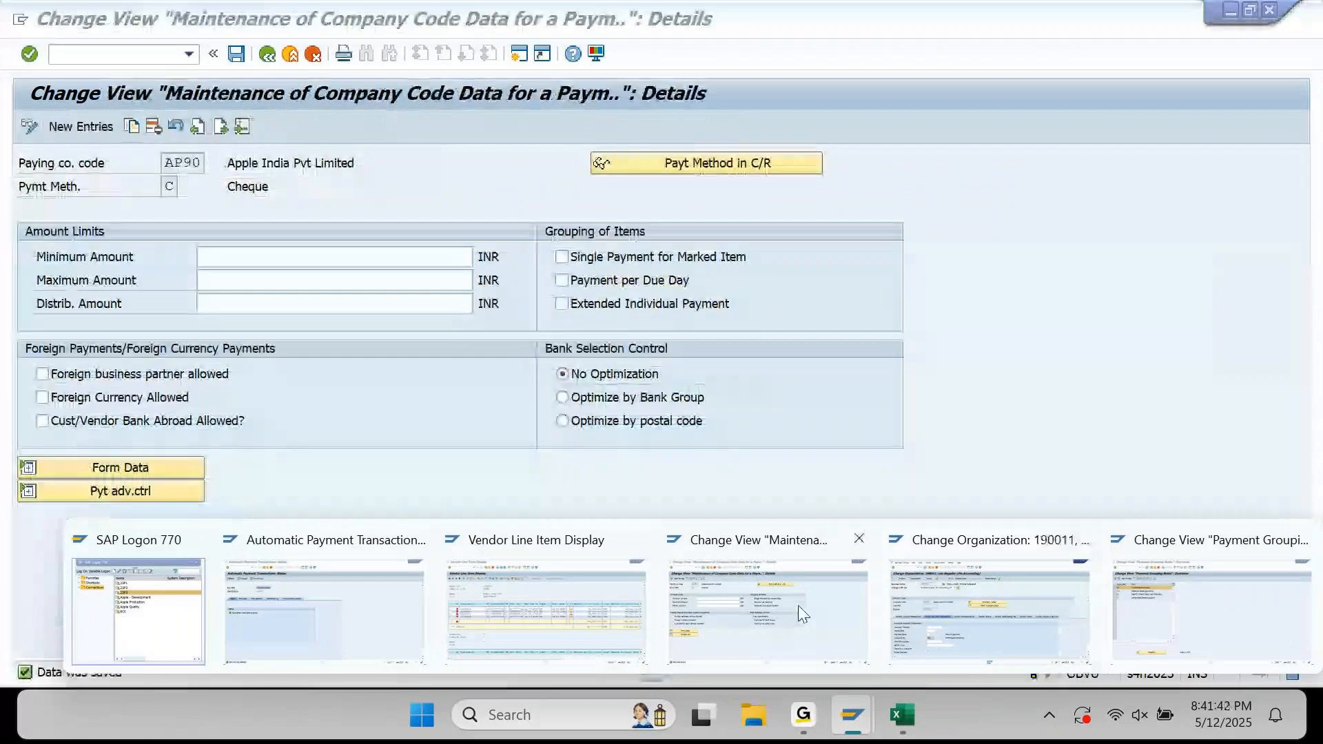
left_click(802, 613)
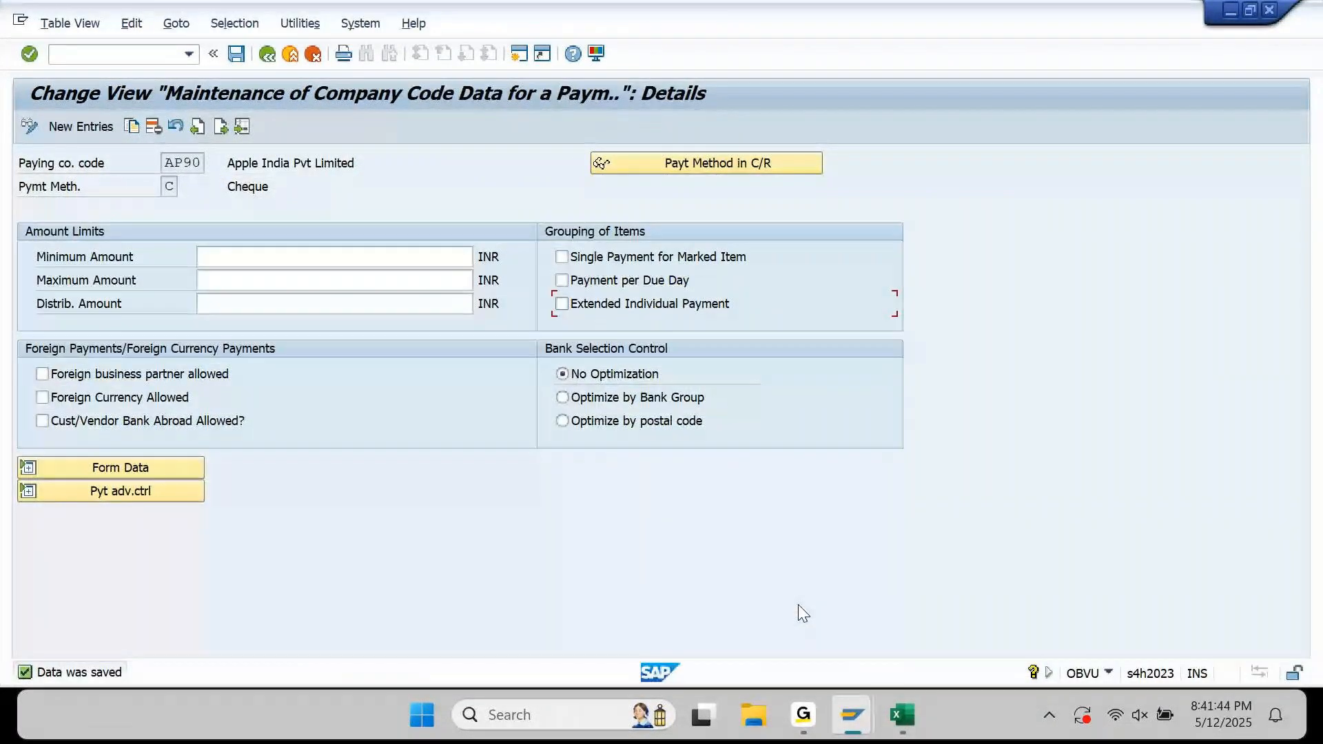
mouse_move(848, 703)
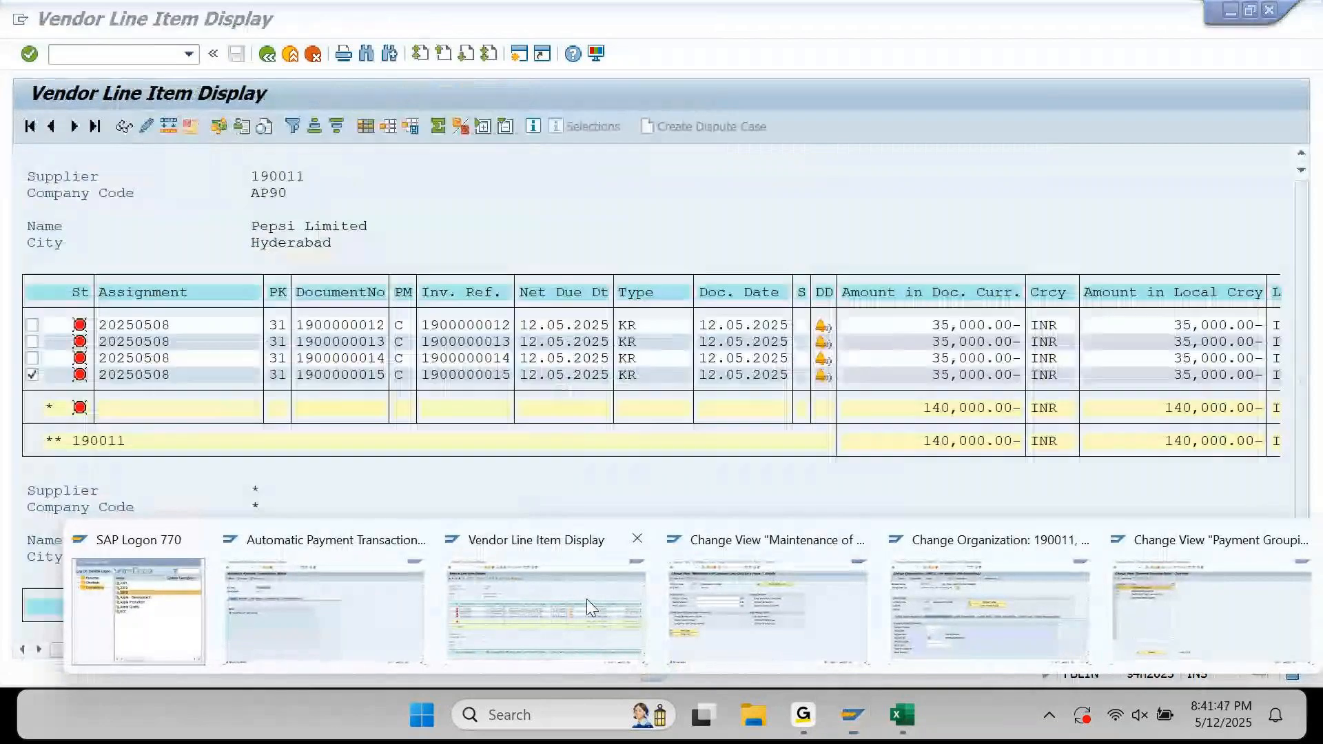
left_click(587, 608)
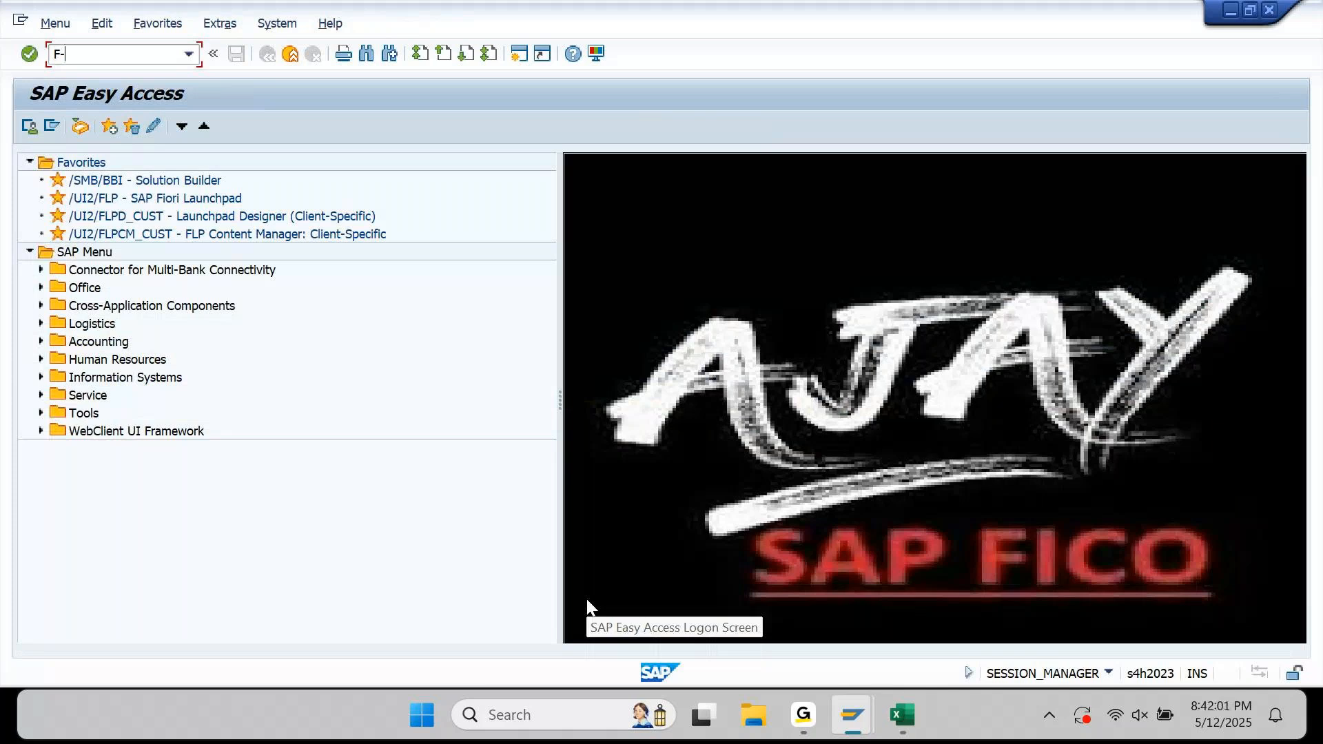
Start transaction F-43 and set the vendor invoice's document date to 12.05.2025
type("43")
key("Return")
key("space")
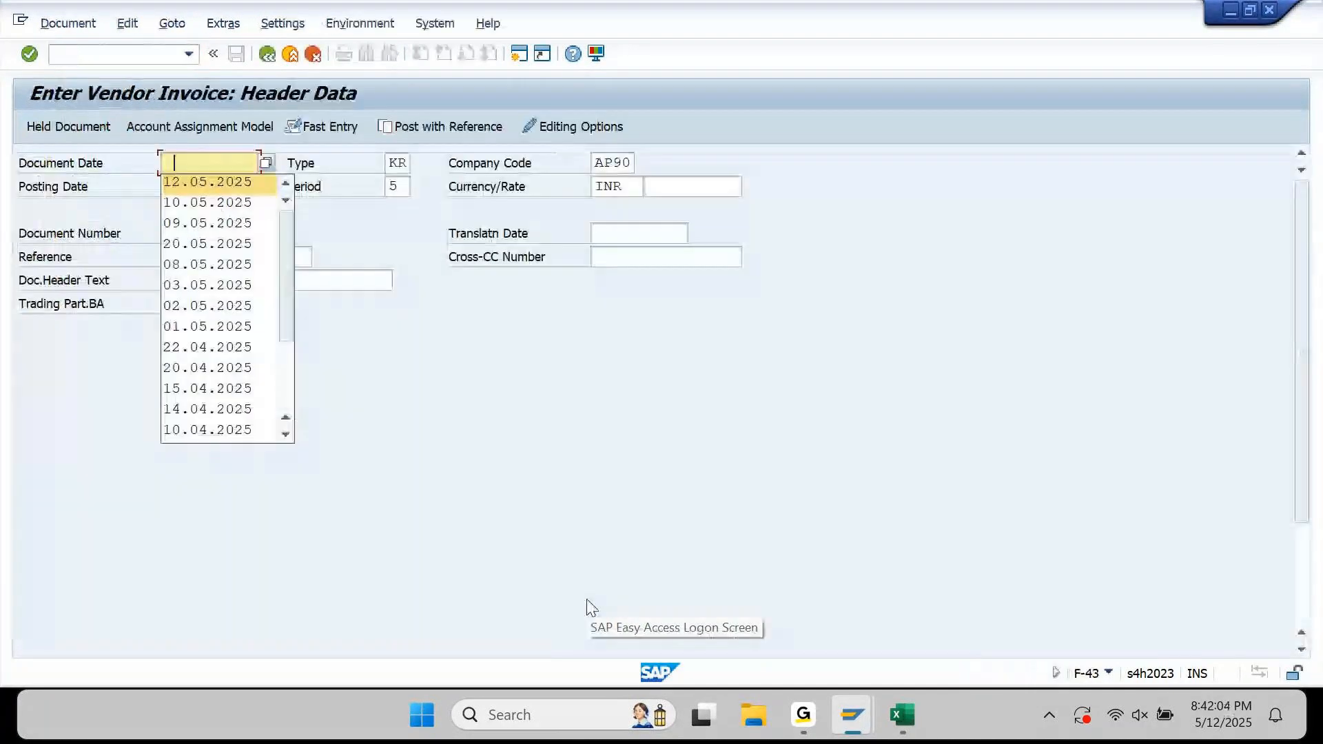
key("Down")
key("Tab")
key("Down")
key("Down")
key("Down")
key("Down")
key("Up")
key("Down")
key("Down")
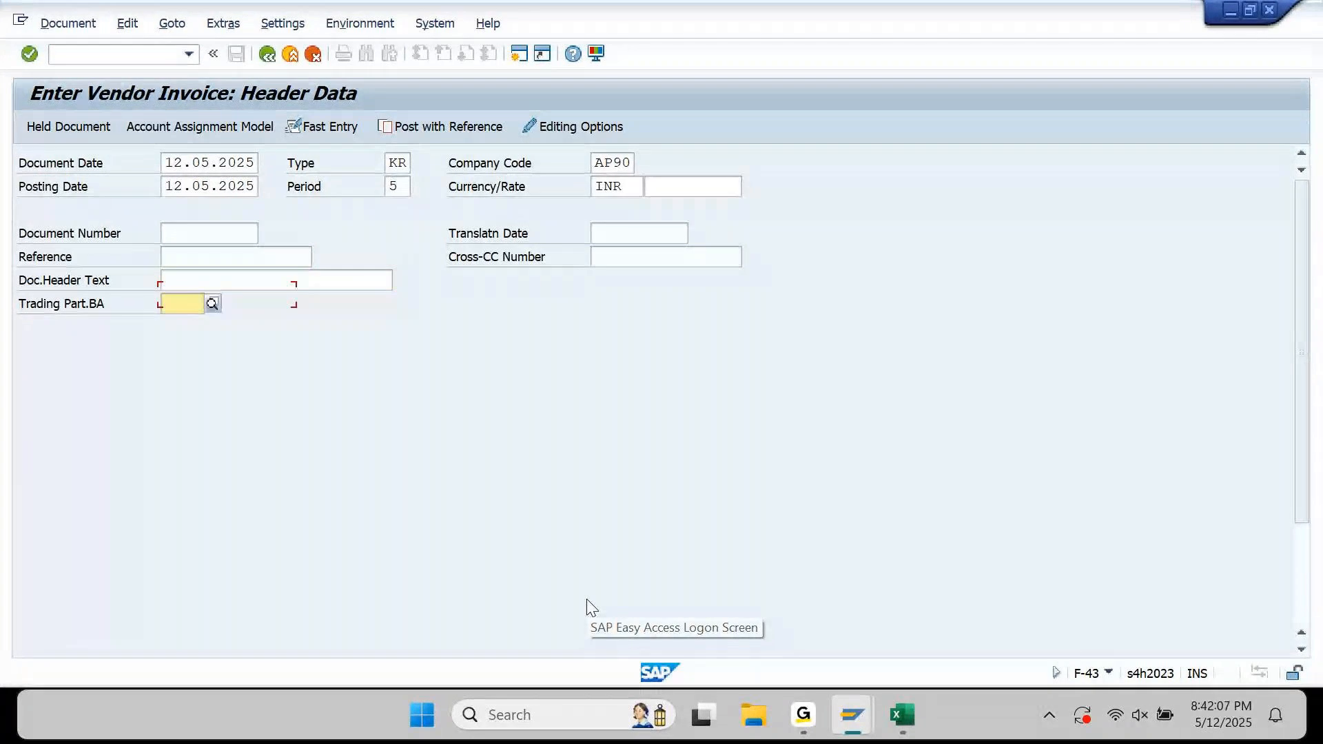
Enter the Pepsi Limited supplier account with posting key 31 as the first line item and confirm the header
key("Down")
key("Down")
key("Down")
key("Down")
key("Return")
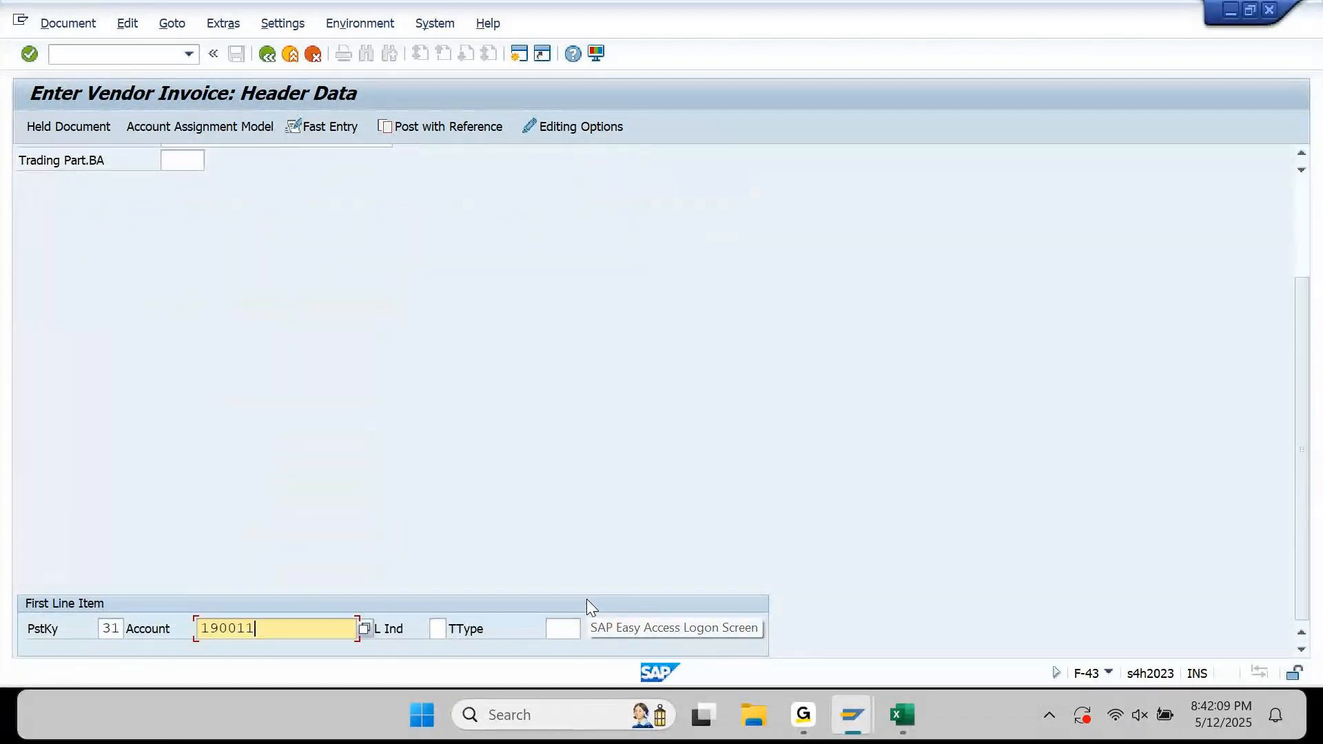
key("Return")
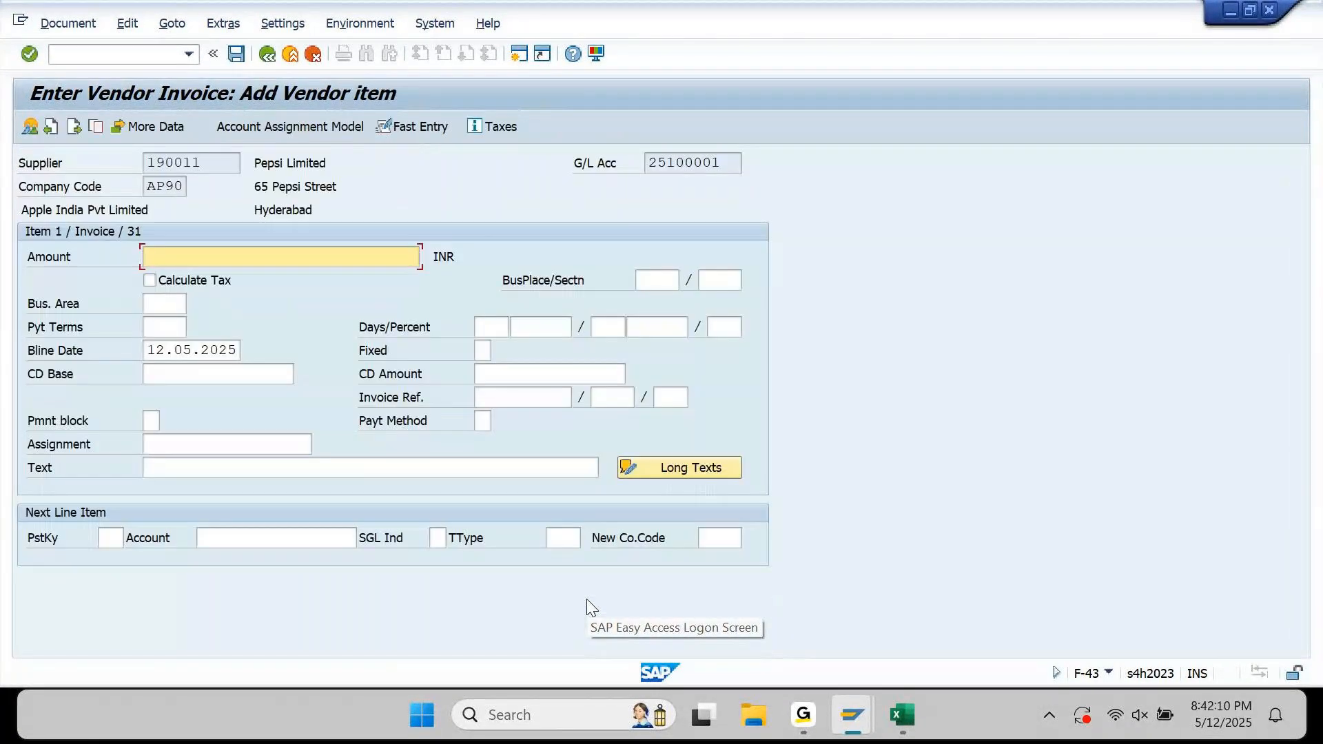
Set the vendor item's amount to 100 INR and its payment method to C
key("space")
key("Down")
key("Down")
key("Return")
key("Down")
key("Down")
key("Down")
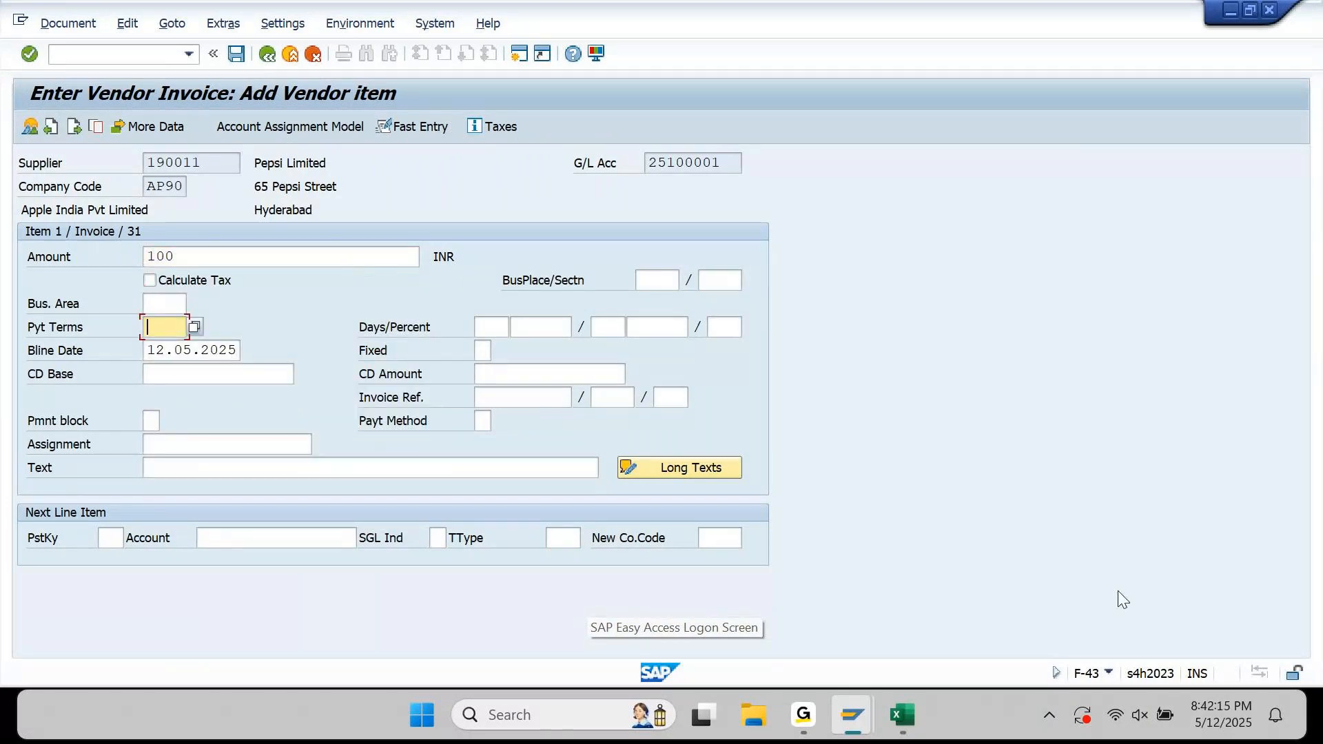
left_click(484, 424)
type("C")
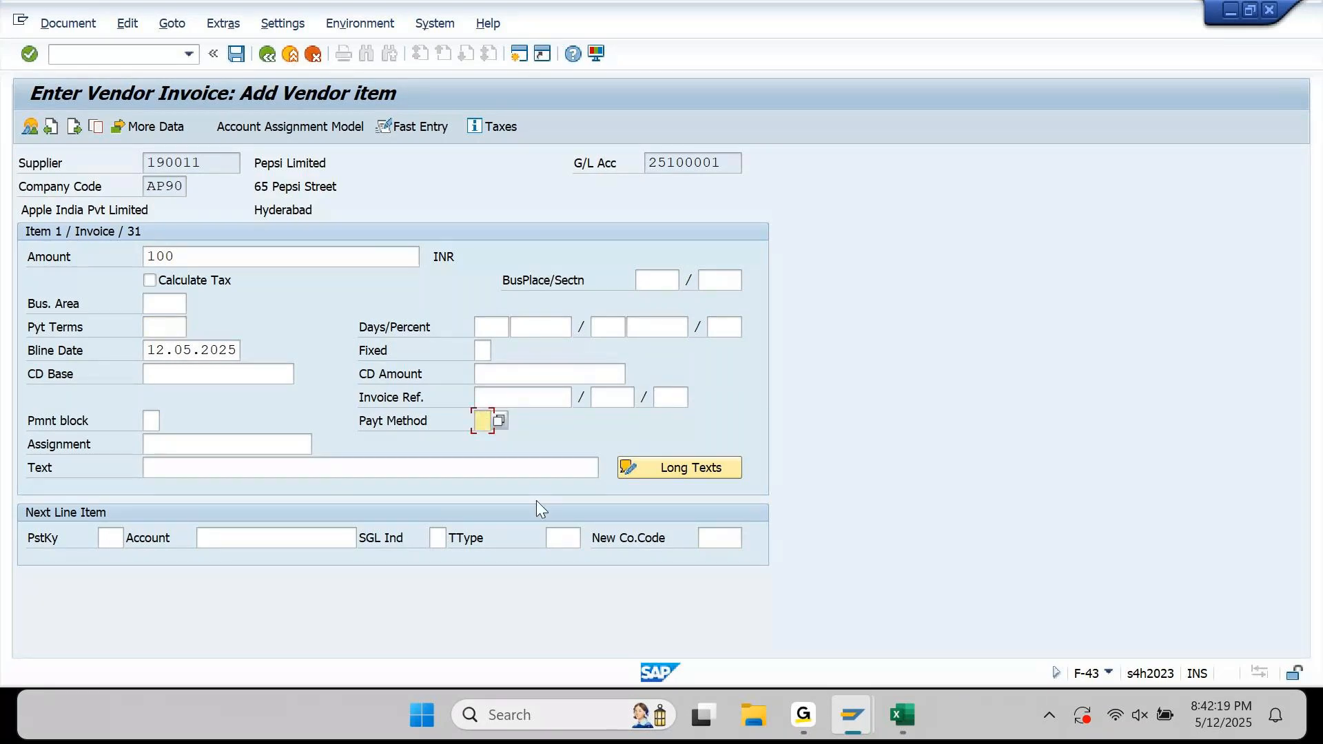
key("Tab")
key("shift+Tab")
key("Return")
Add the next line item with posting key 40 and the Admin Expenses G/L account
key("Down")
key("Down")
key("Down")
key("Down")
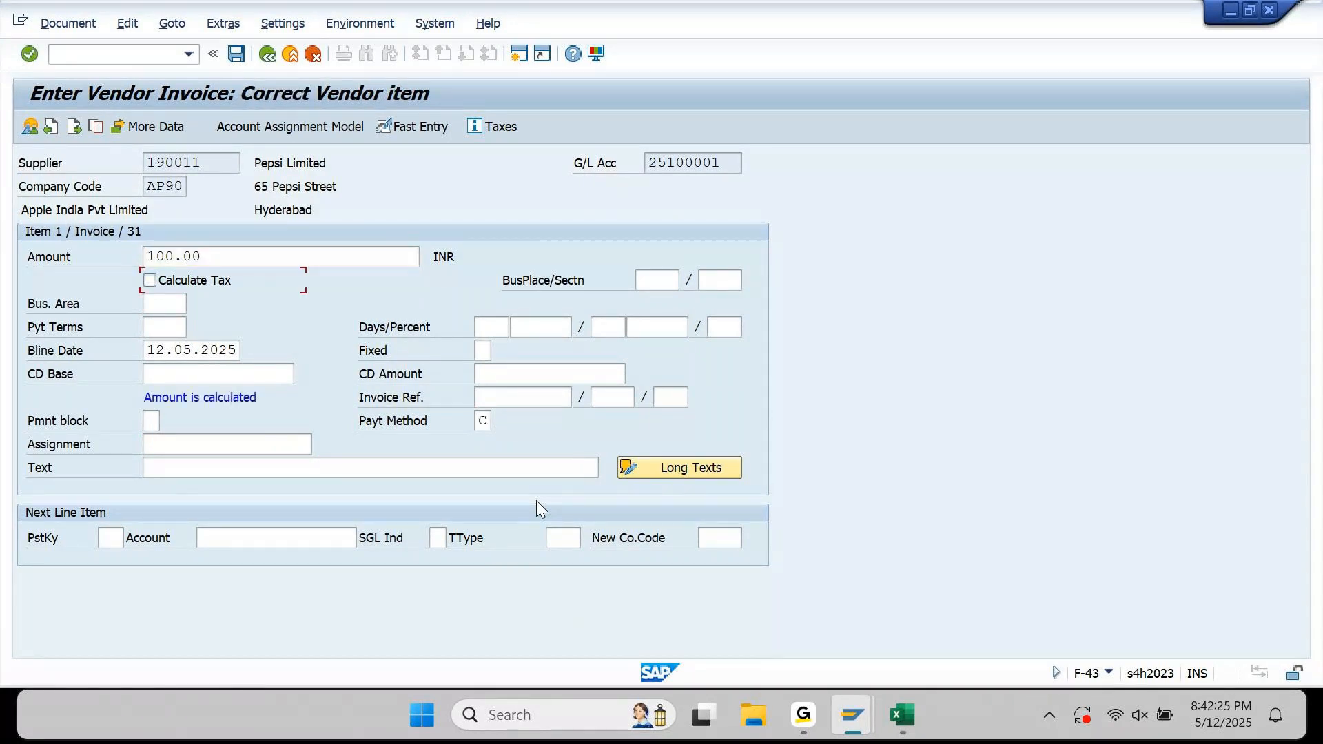
key("Down")
key("Down")
key("Down")
key("Down")
key("Tab")
key("Tab")
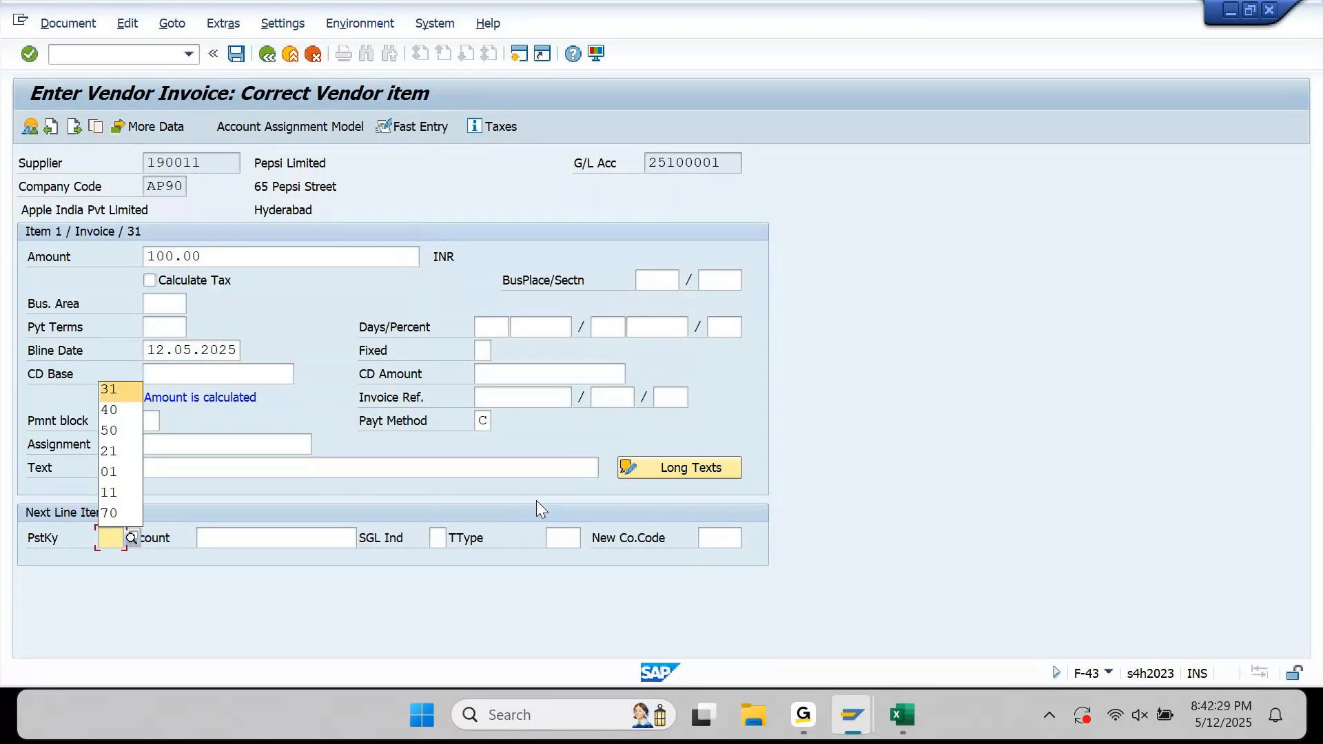
type("40")
key("Down")
key("Down")
key("Return")
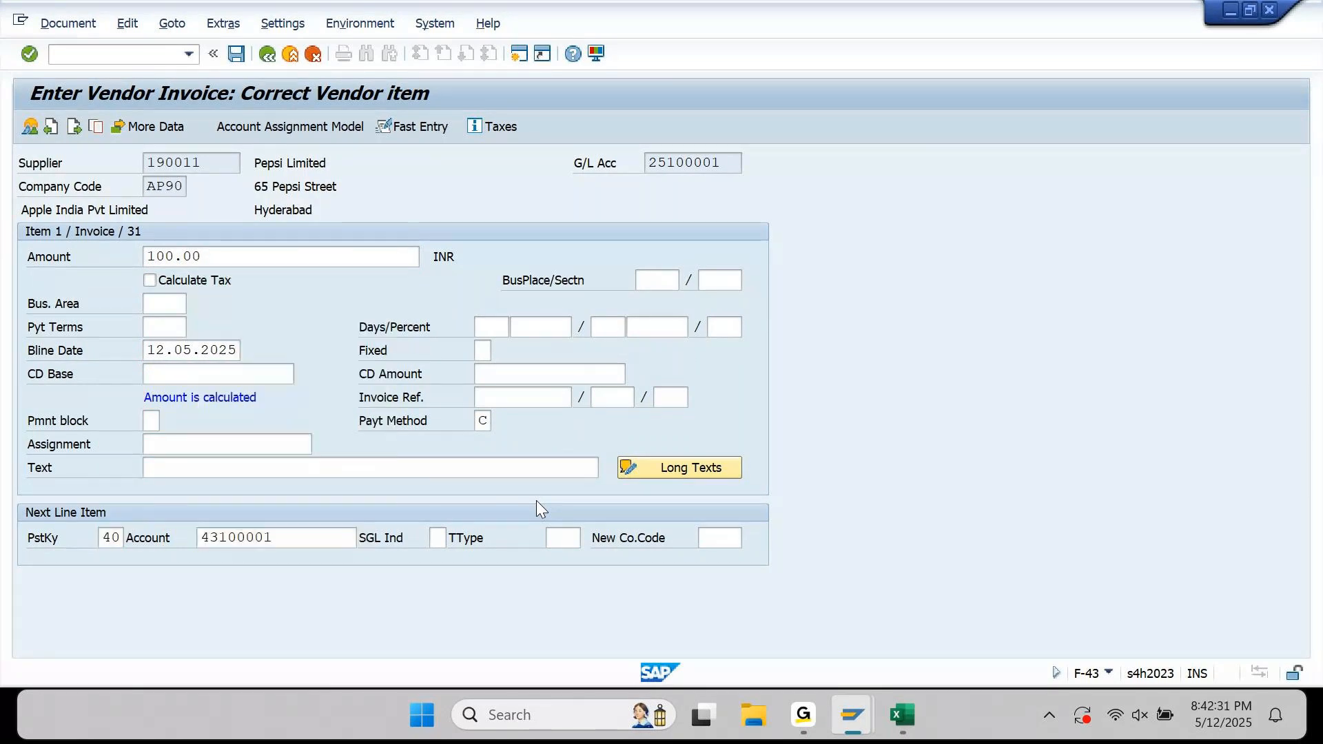
key("Return")
Set the Admin Expenses item's amount to 100 and cost center to AP90021001, and post the vendor invoice
key("space")
key("Down")
key("Return")
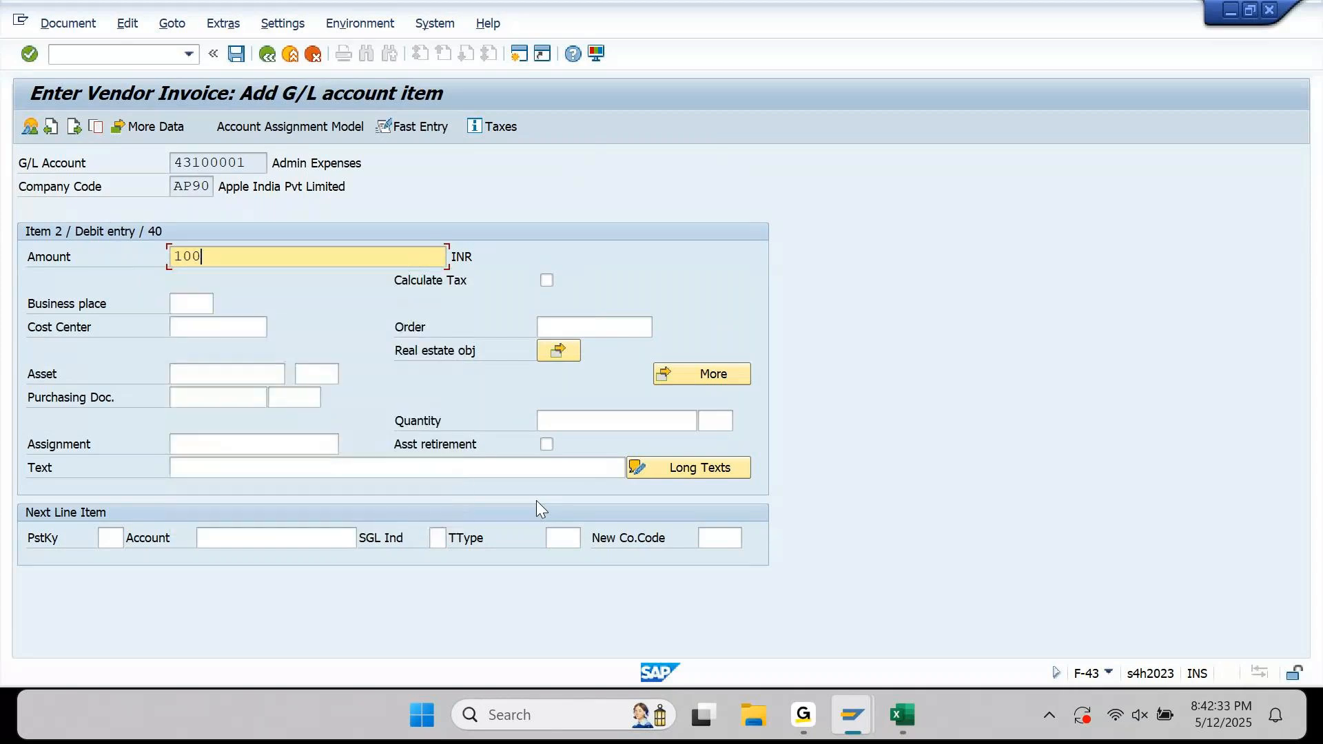
key("Down")
key("Down")
key("space")
key("Down")
key("Return")
key("Return")
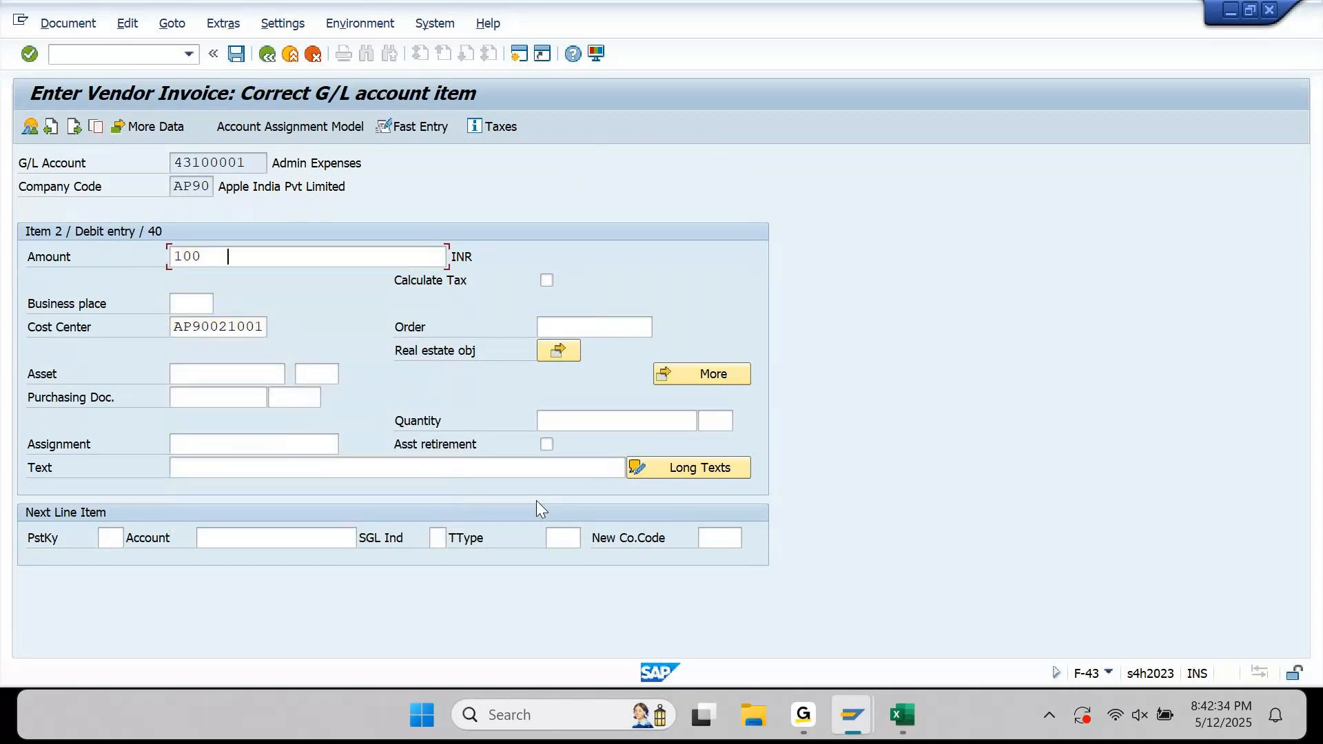
key("Return")
key("ctrl+s")
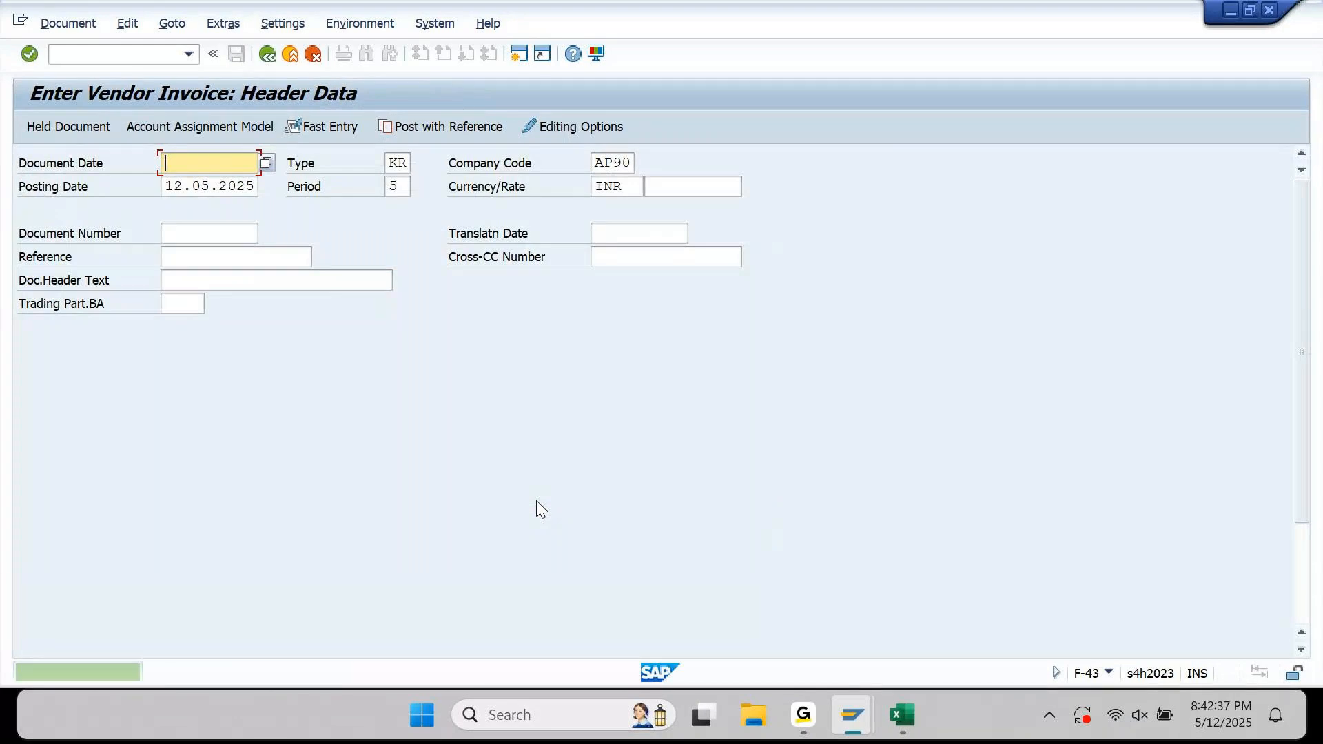
Refresh the supplier's open items in the Vendor Line Item Display to check the new invoice
mouse_move(837, 711)
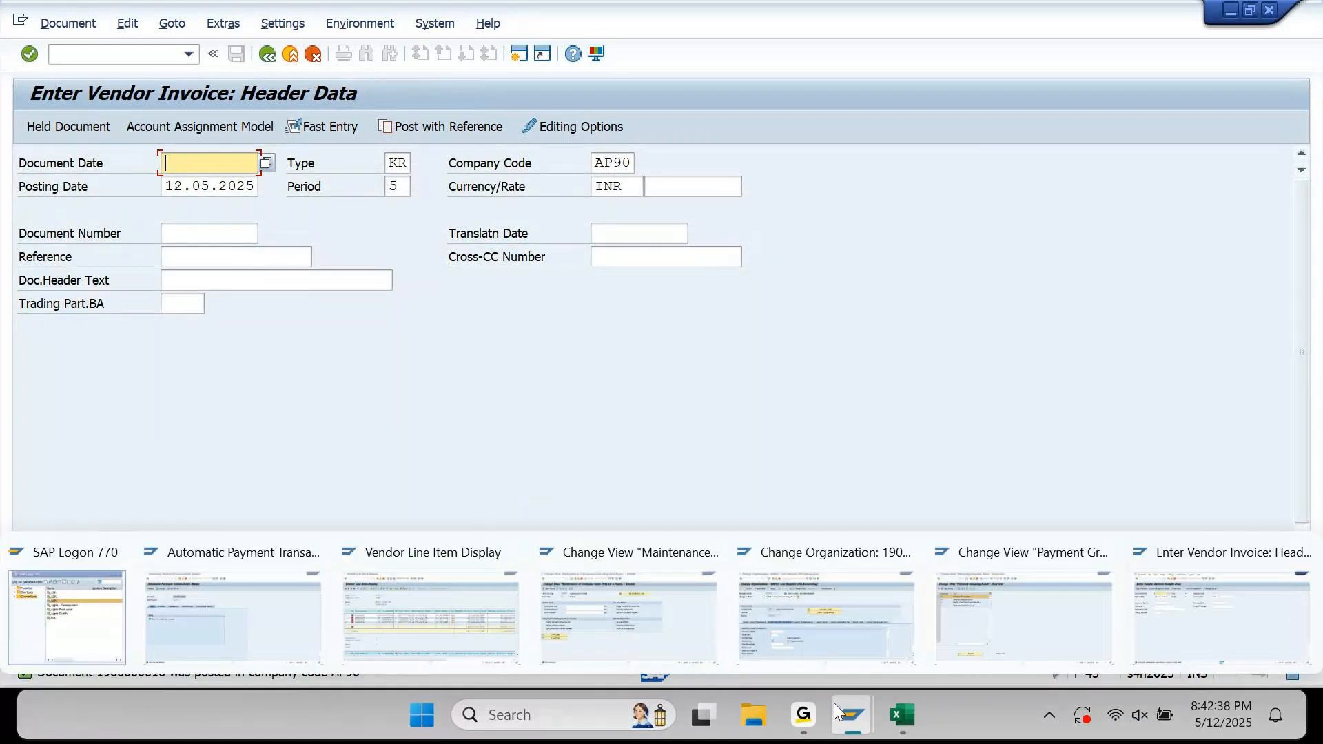
left_click(527, 636)
left_click(50, 23)
left_click(57, 69)
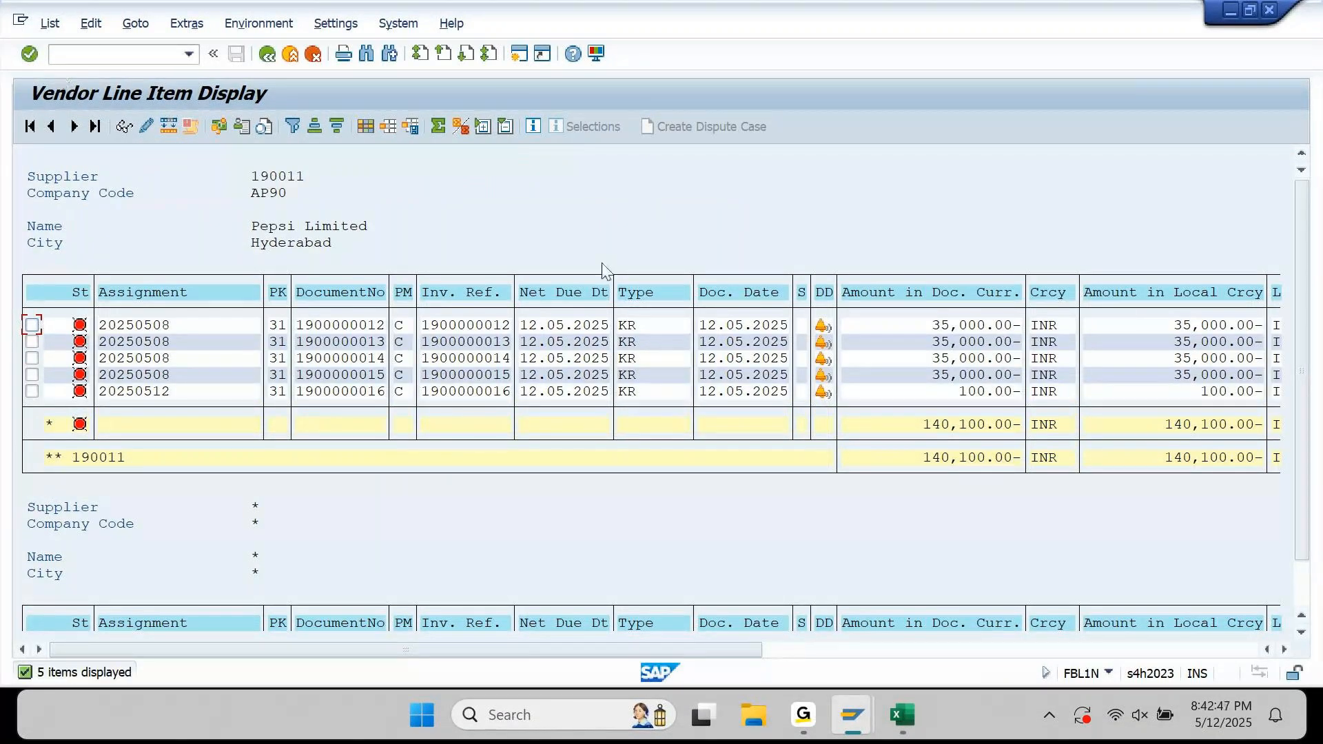
Schedule a new payment proposal for run AP901 of 12.05.2025 and update the run status
mouse_move(868, 704)
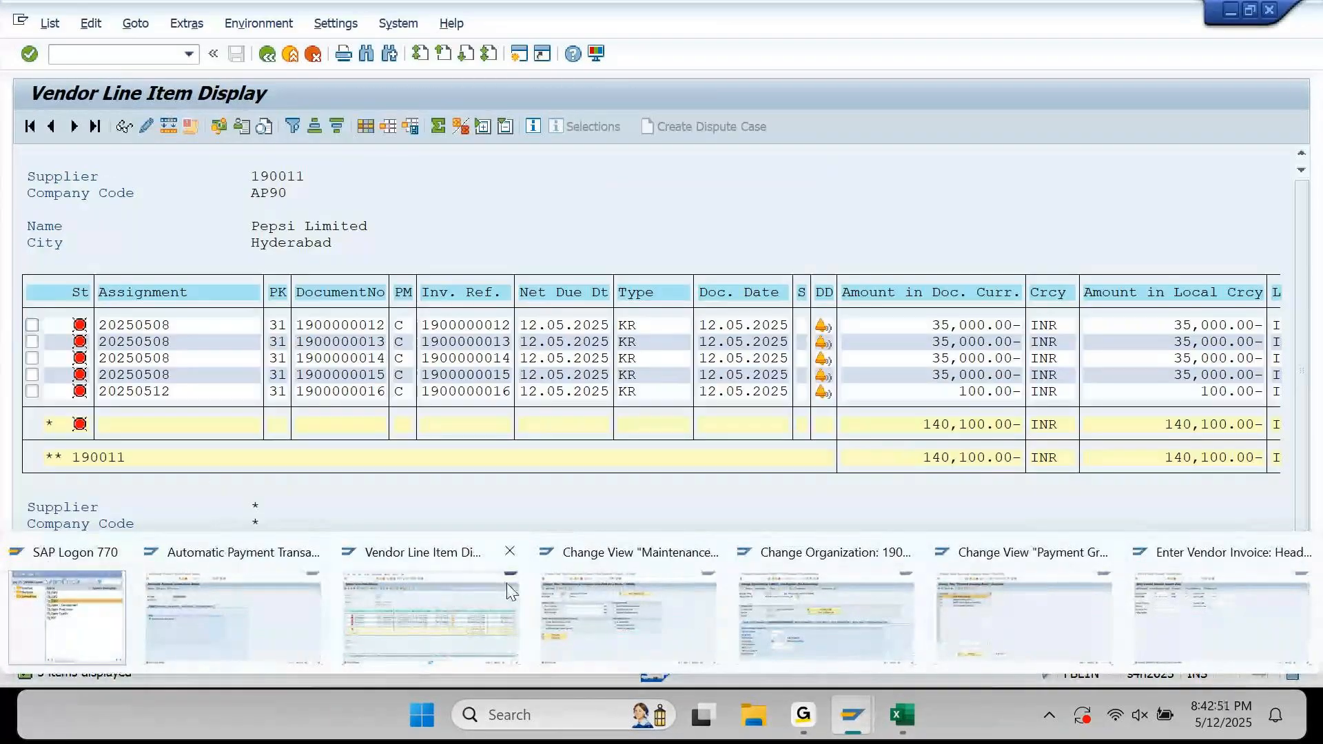
left_click(260, 620)
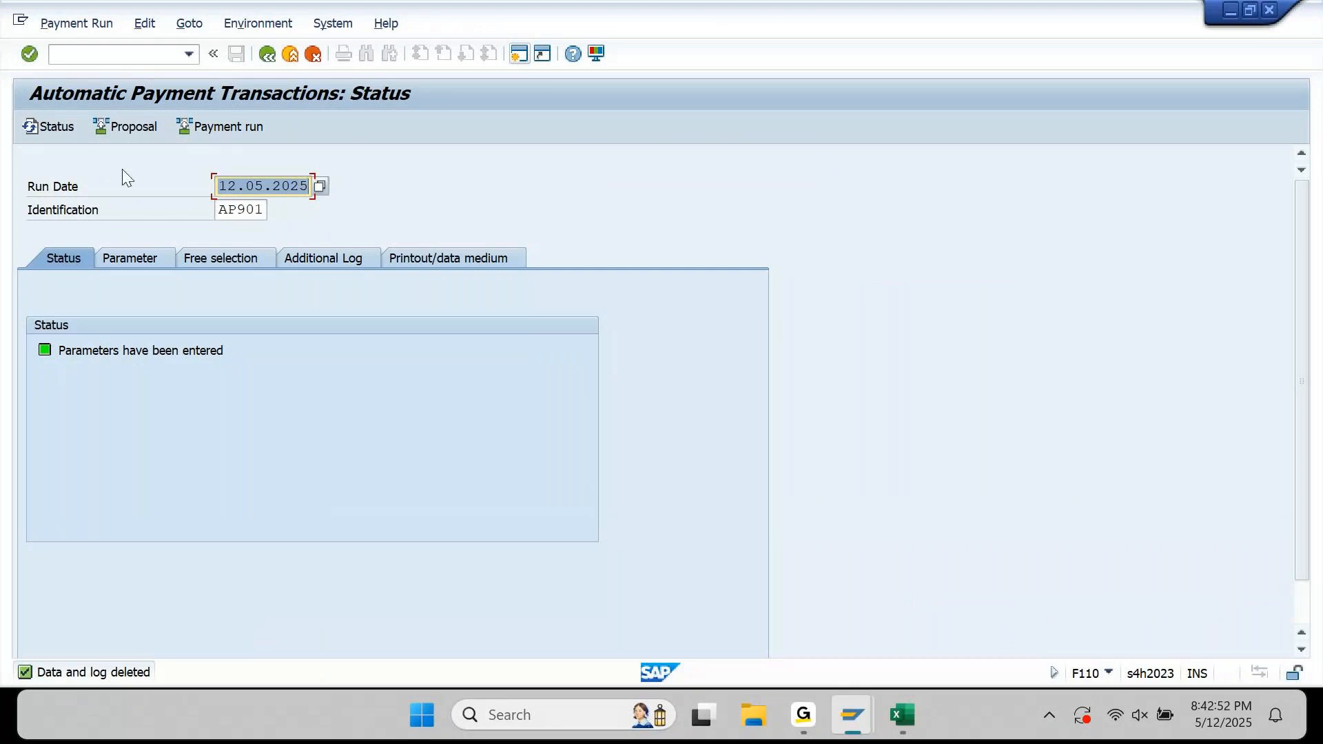
left_click(135, 126)
left_click(557, 516)
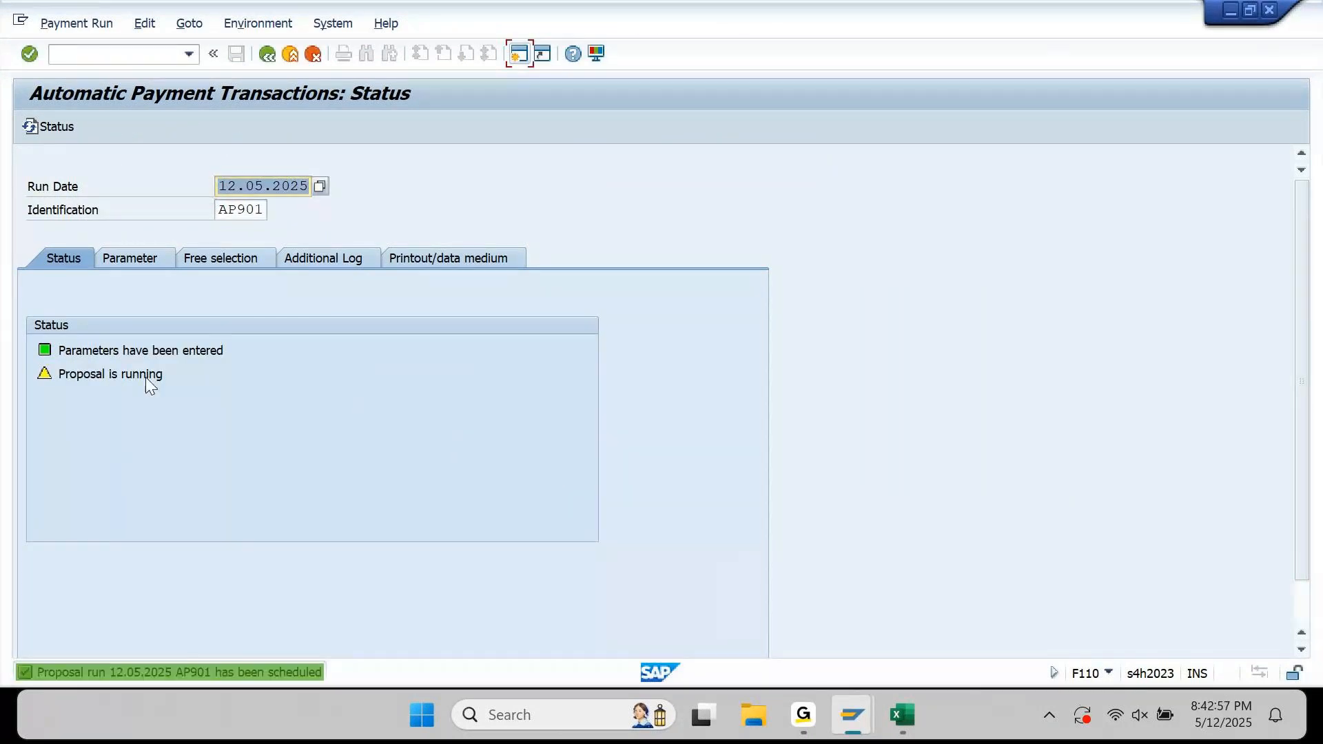
key("Return")
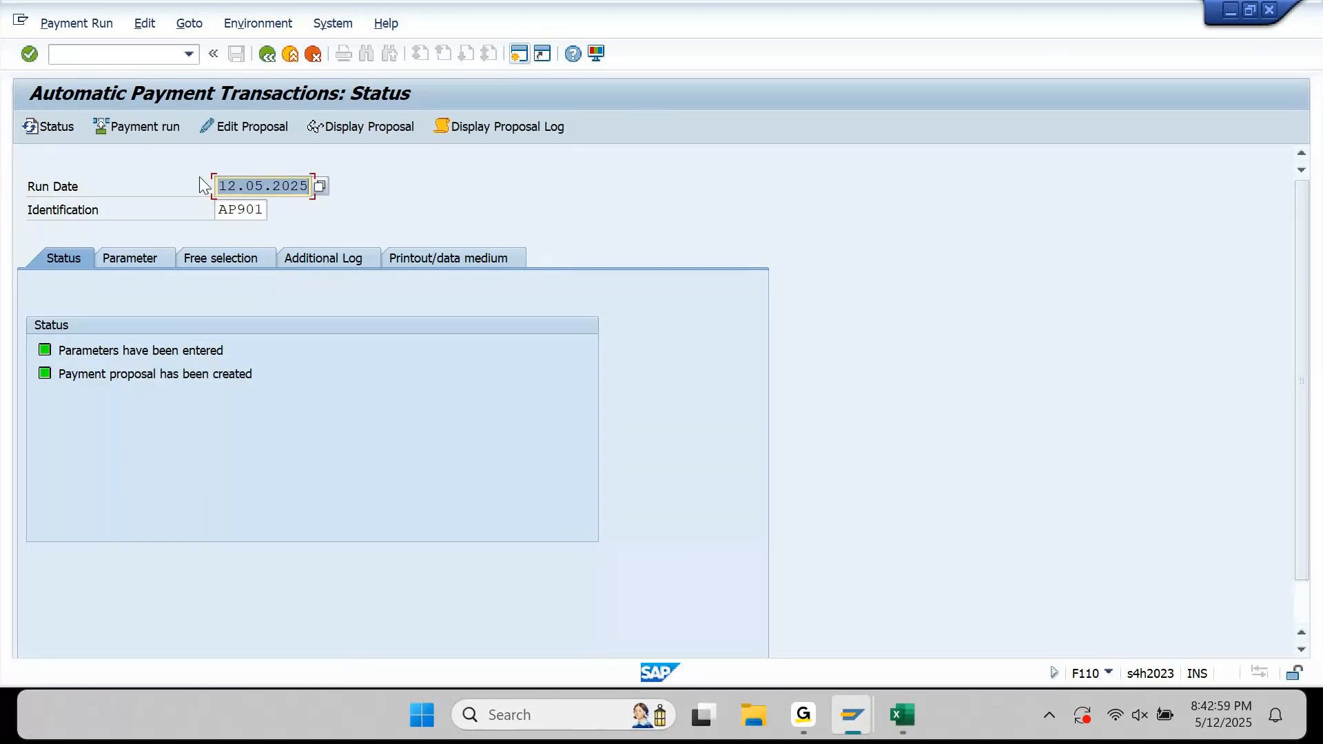
Display the payment proposal of run AP901, check the supplier's payment amount, and return to the run status
left_click(352, 131)
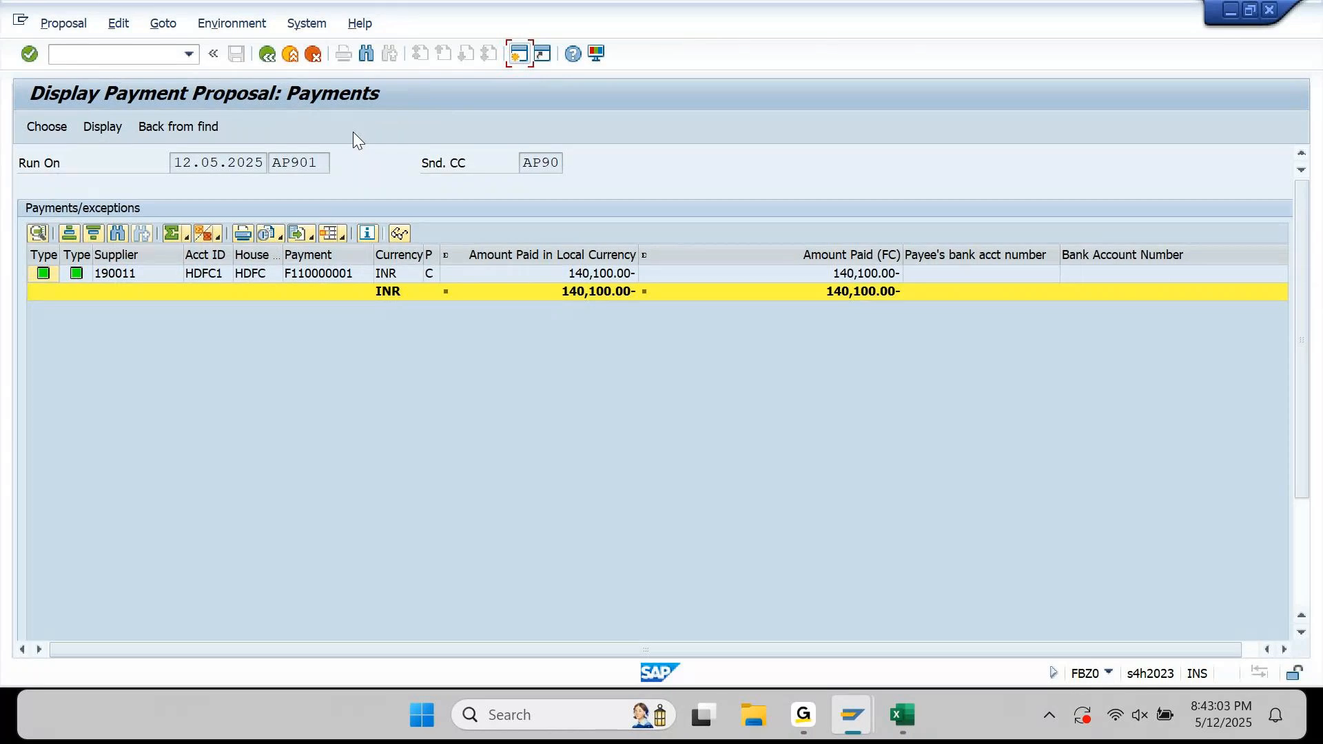
left_click(608, 280)
left_click(257, 60)
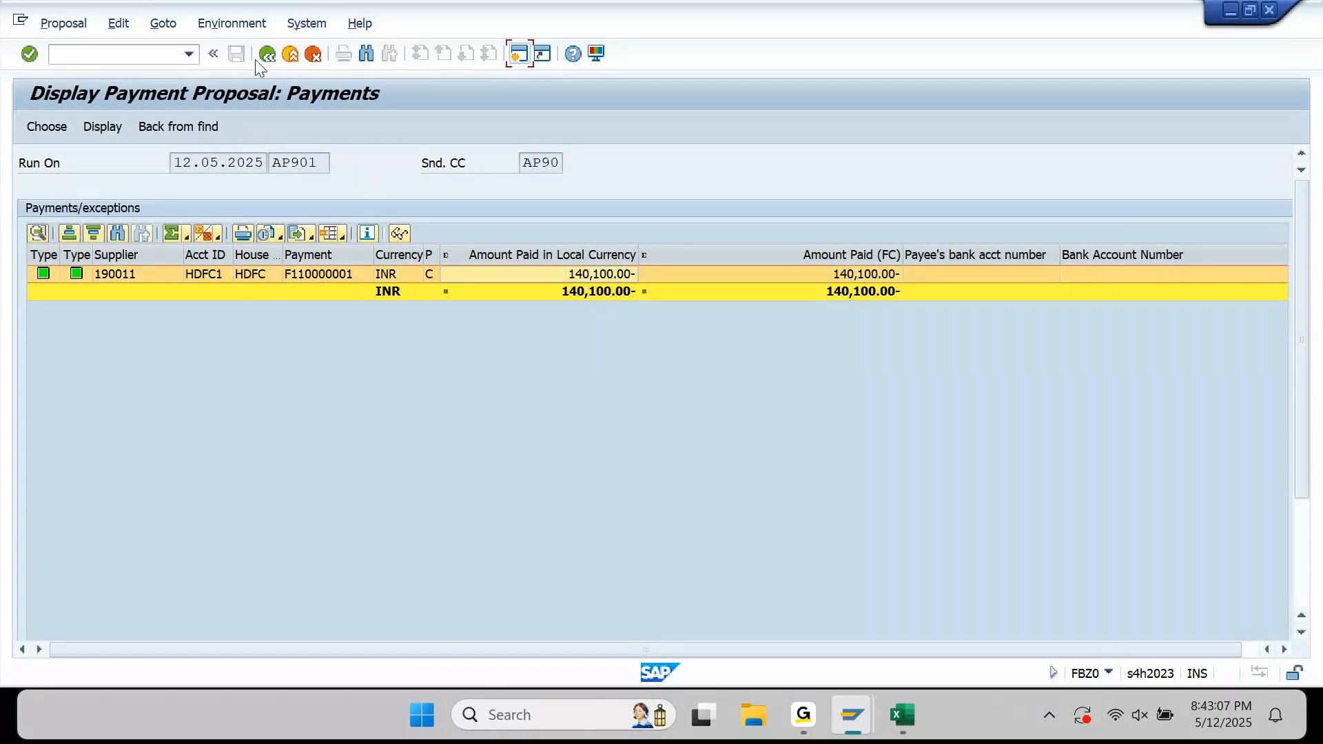
left_click(268, 55)
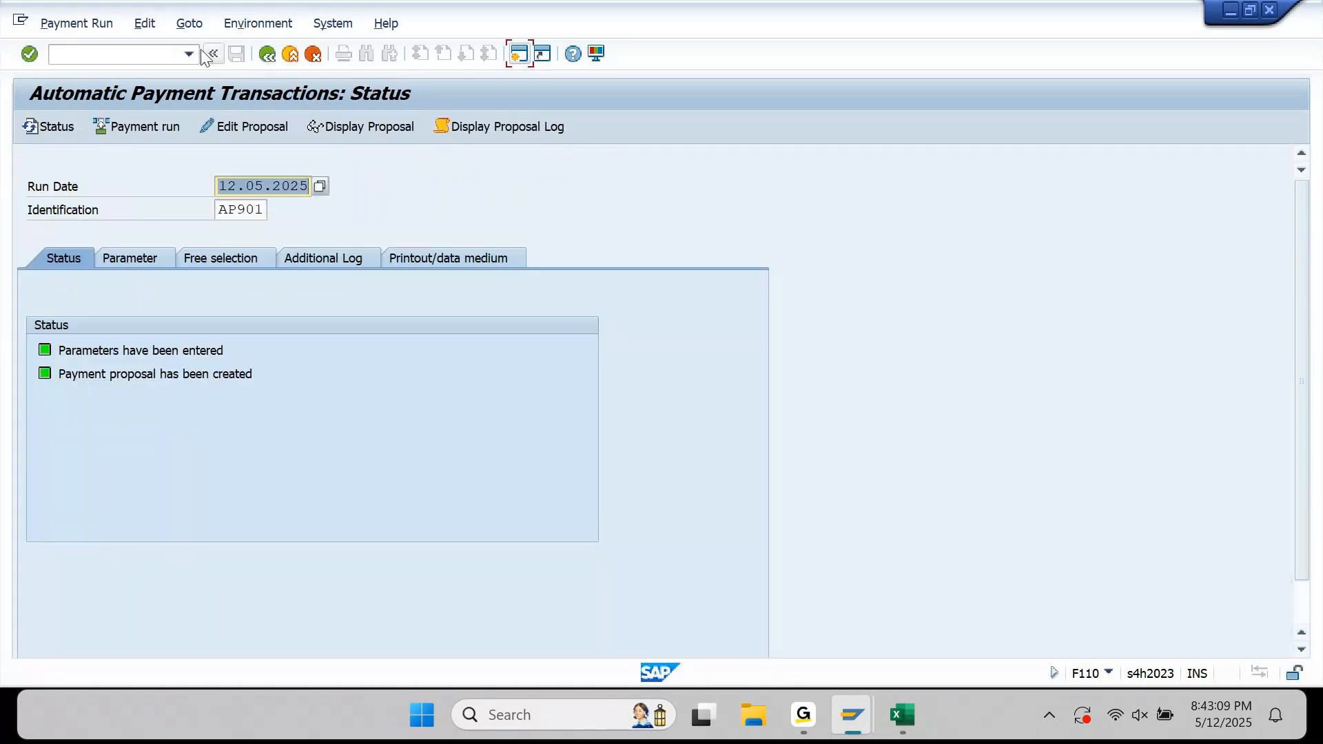
Delete the existing payment proposal of run AP901 dated 12.05.2025
left_click(144, 23)
mouse_move(181, 70)
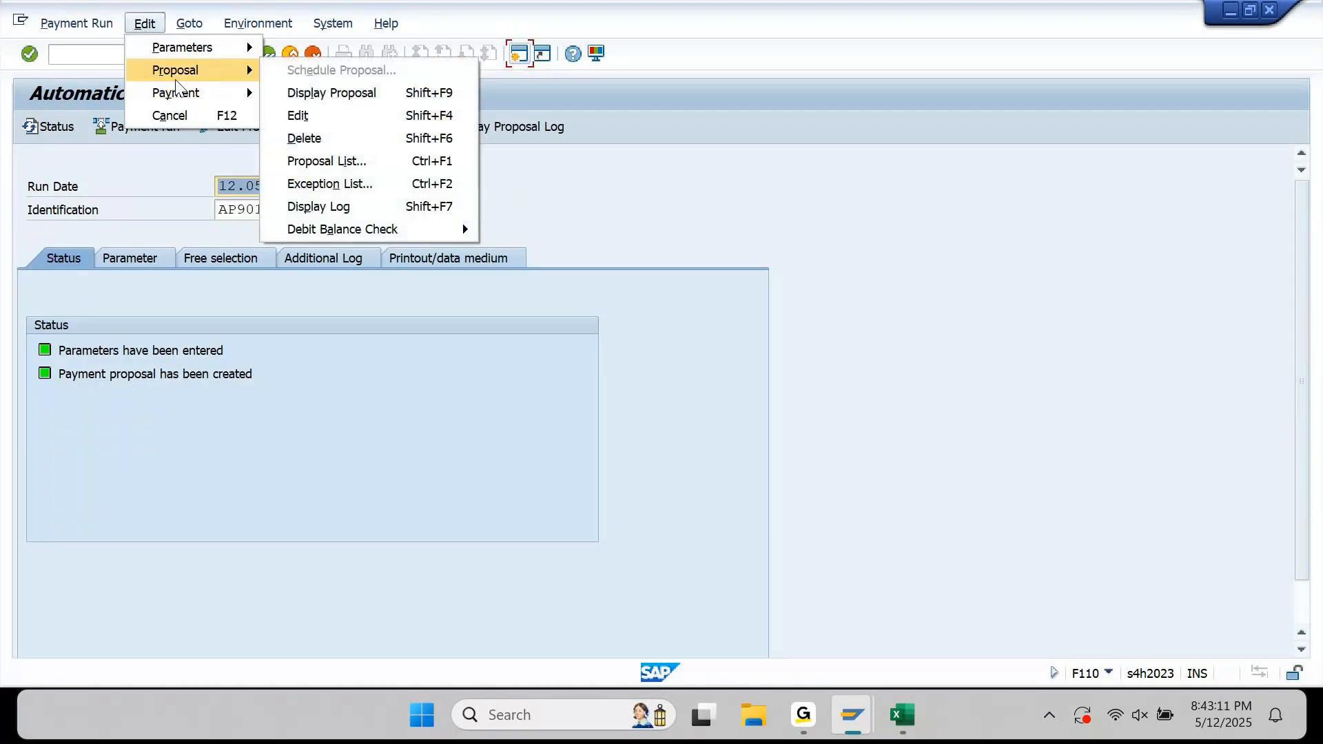
left_click(372, 138)
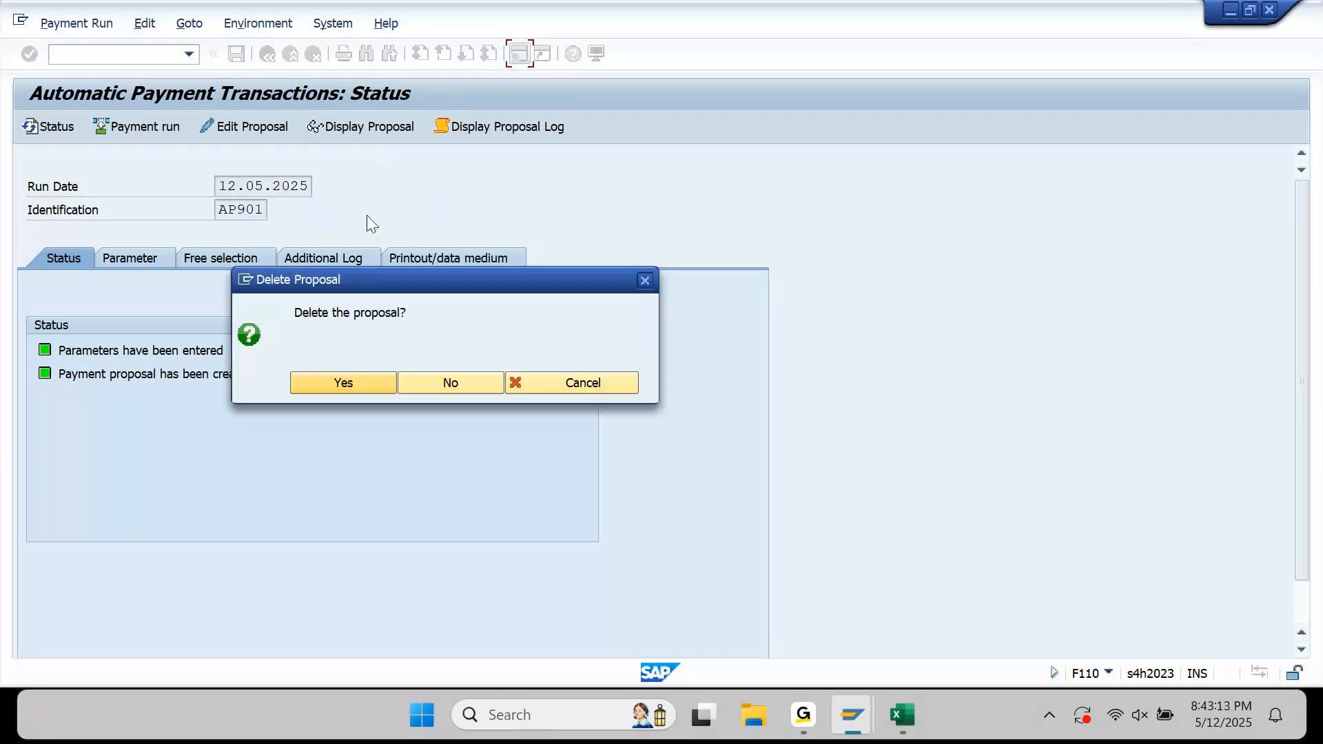
left_click(366, 375)
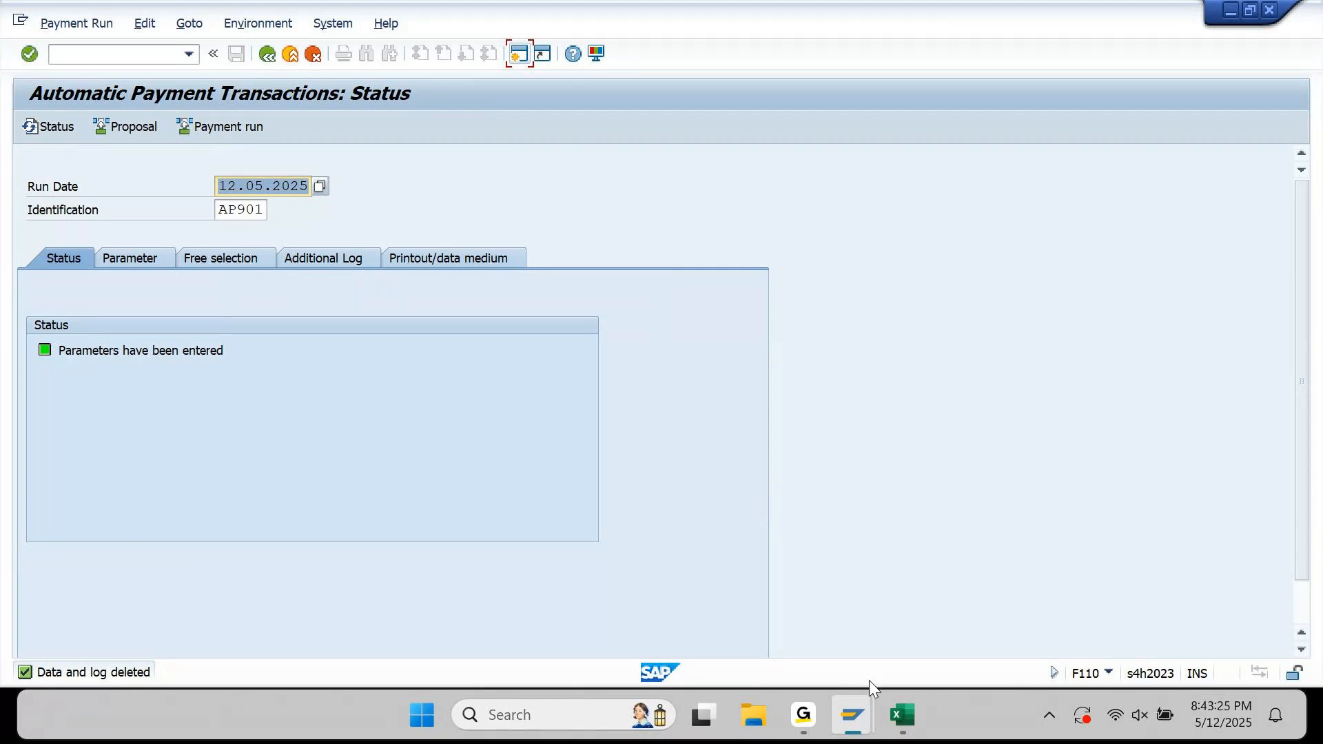
Switch to the Payment Grouping Rules, examine the grouping field, offset and length of key A1, and return to the overview
mouse_move(860, 710)
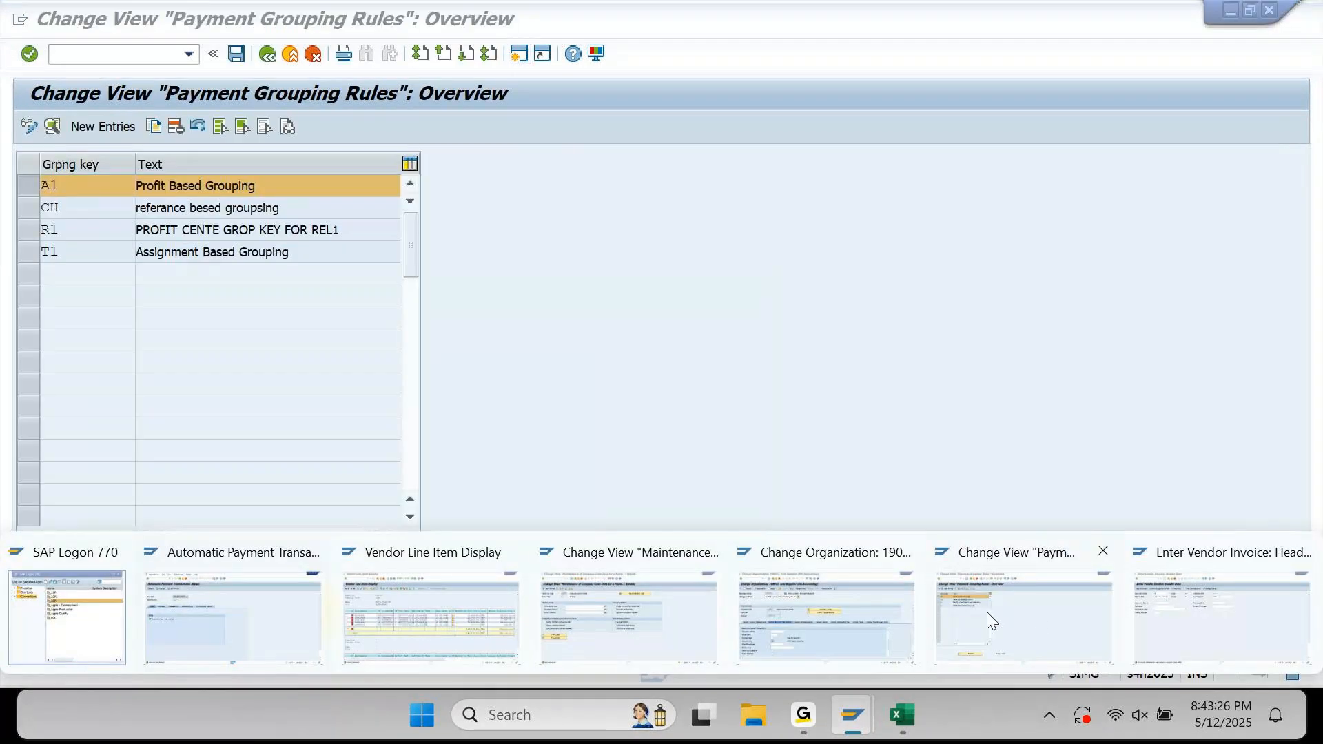
left_click(1039, 623)
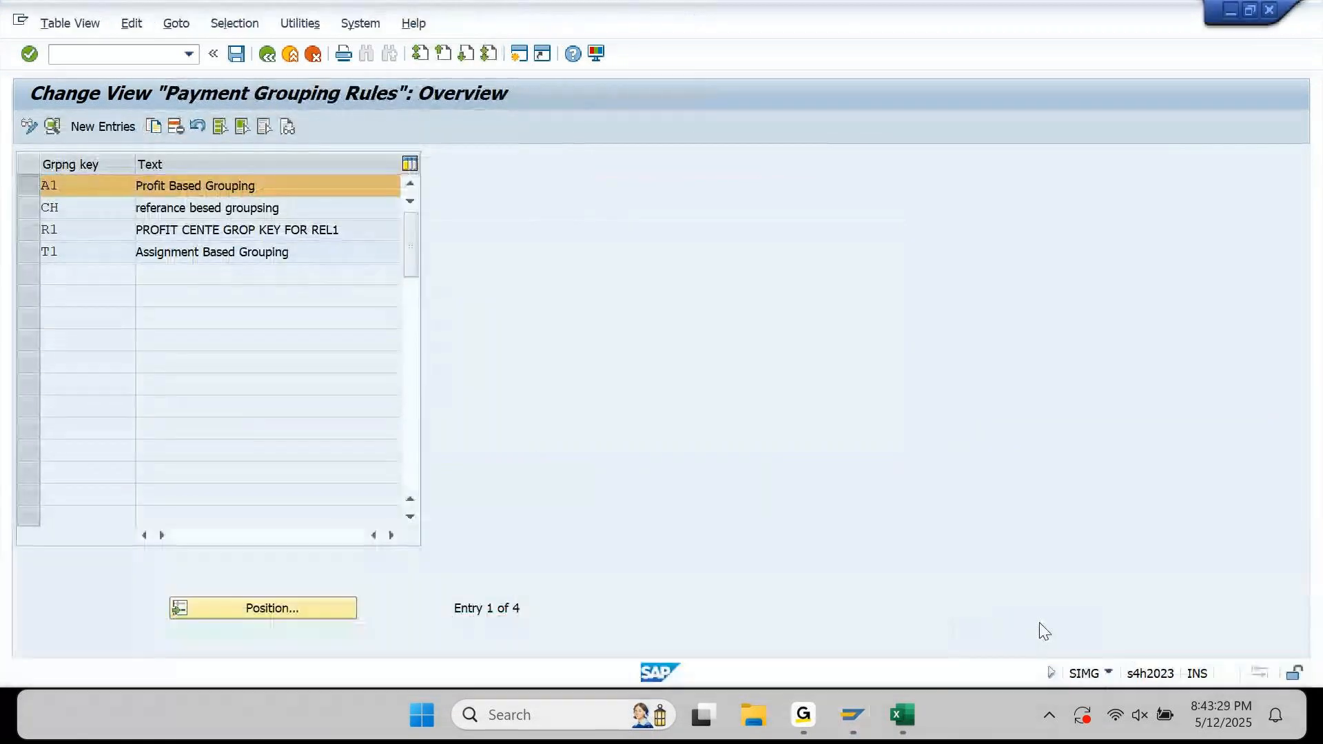
double_click(208, 186)
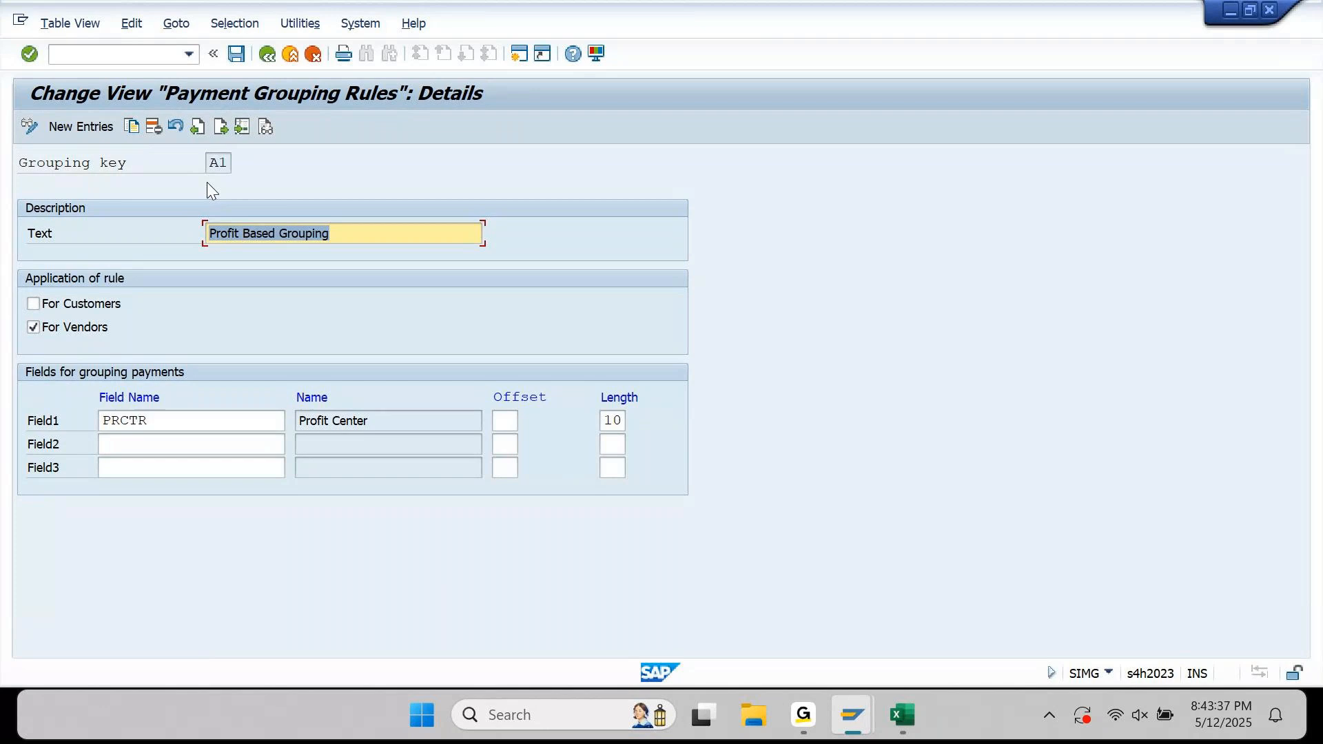
left_click(508, 421)
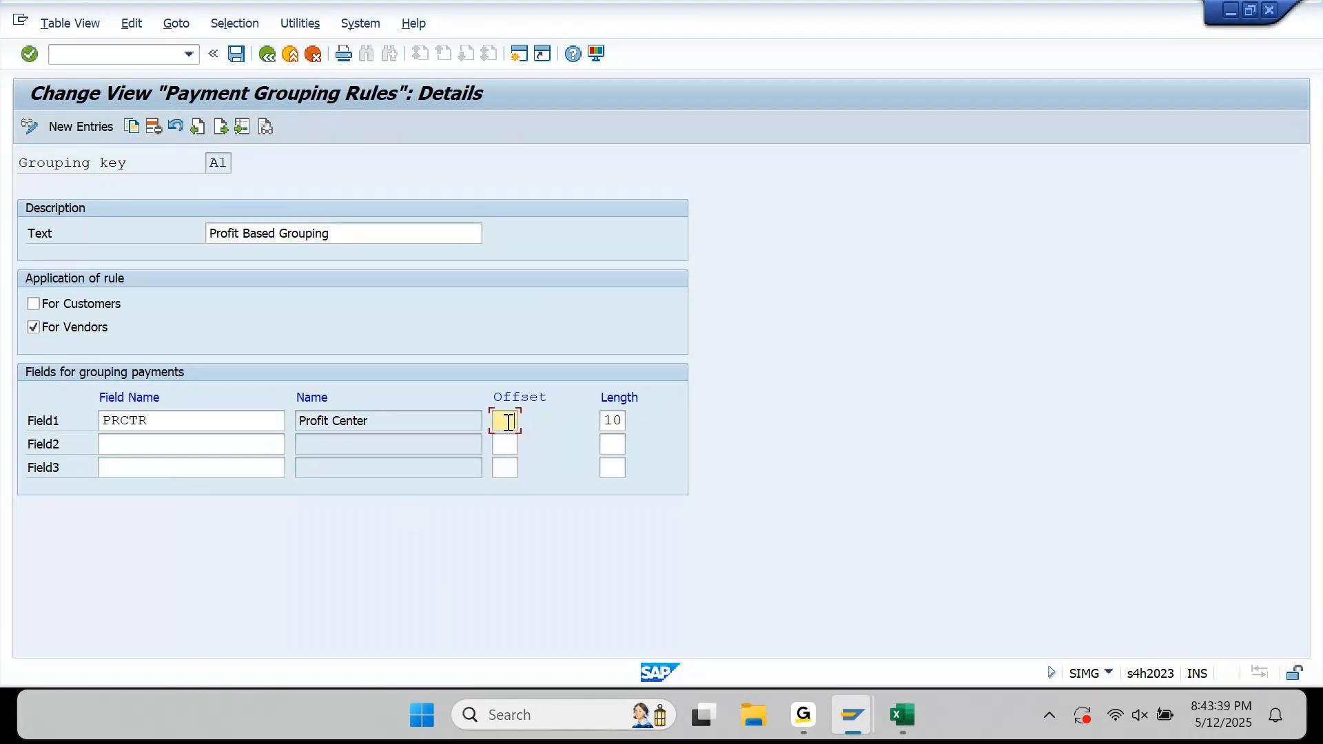
key("shift+Tab")
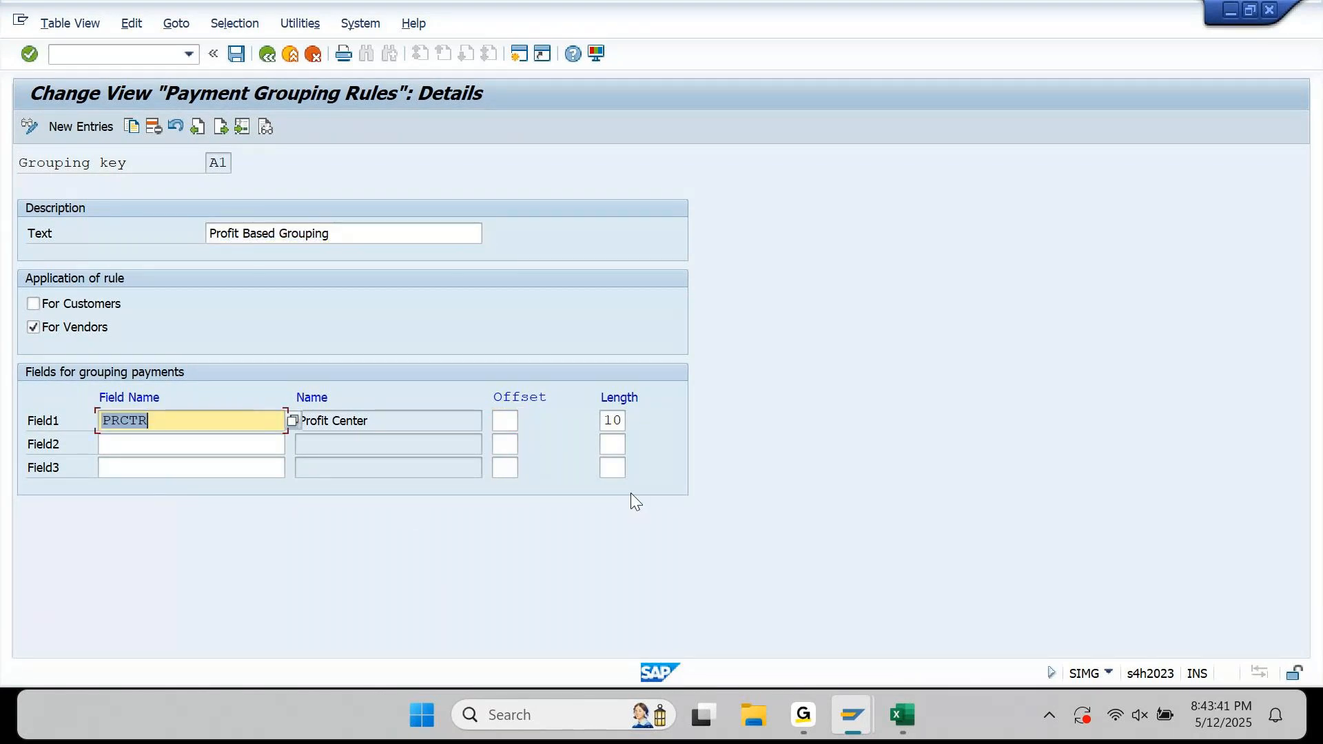
key("Tab")
key("Tab")
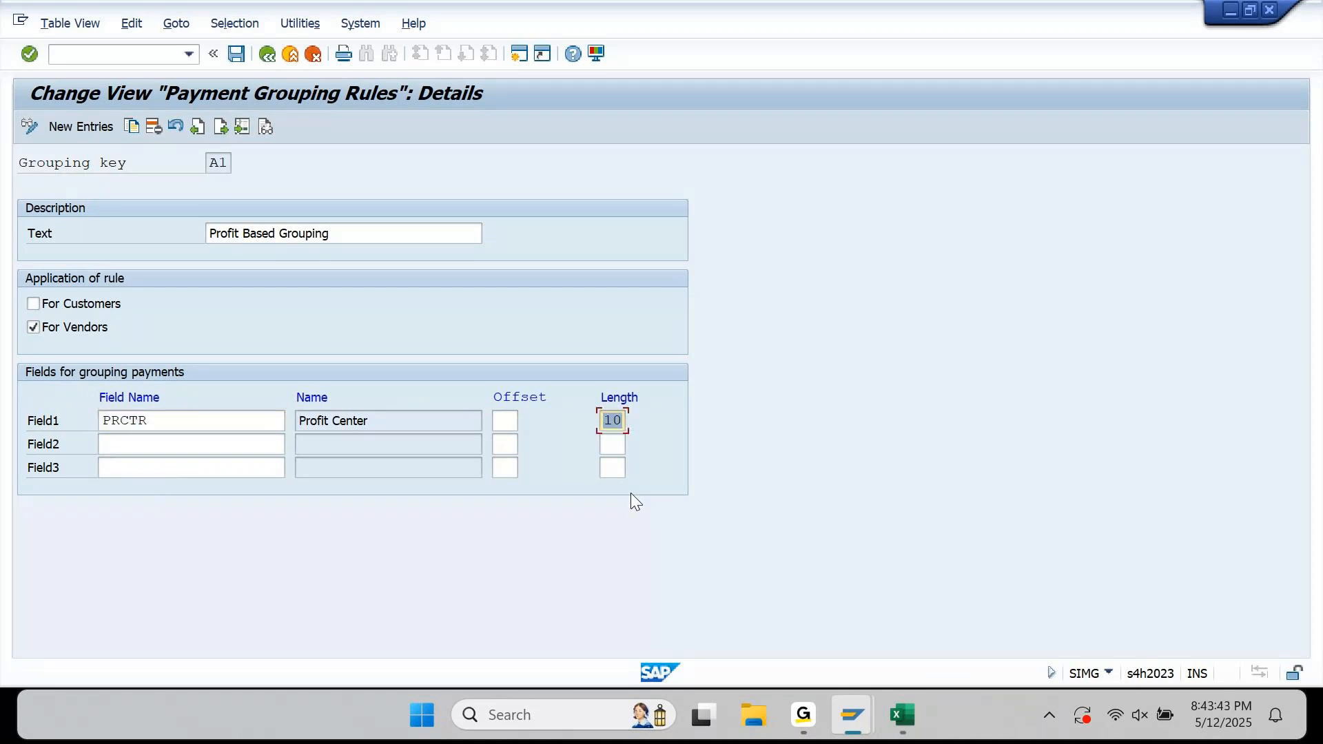
key("F3")
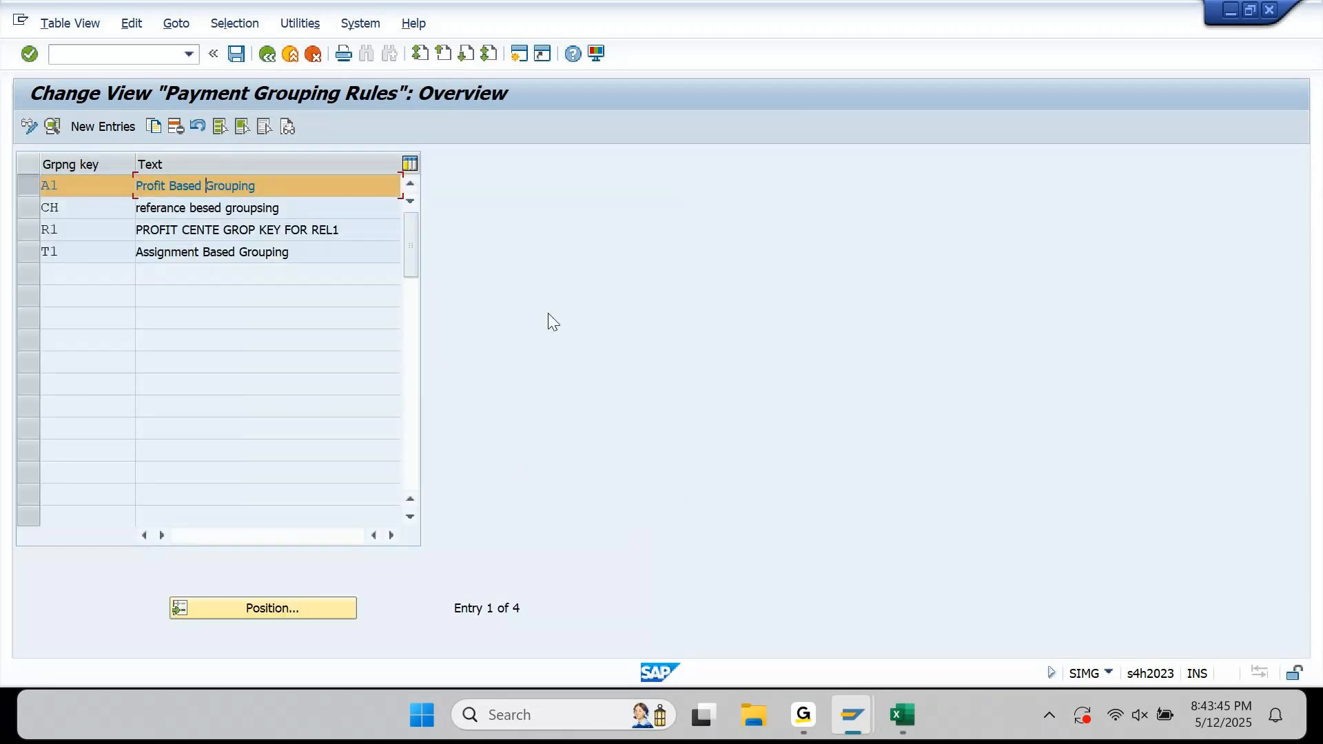
Create a new payment grouping rule with key A9 and the text AP90 PROFIT CENTER GROUPING
left_click(29, 183)
left_click(126, 131)
type("A9")
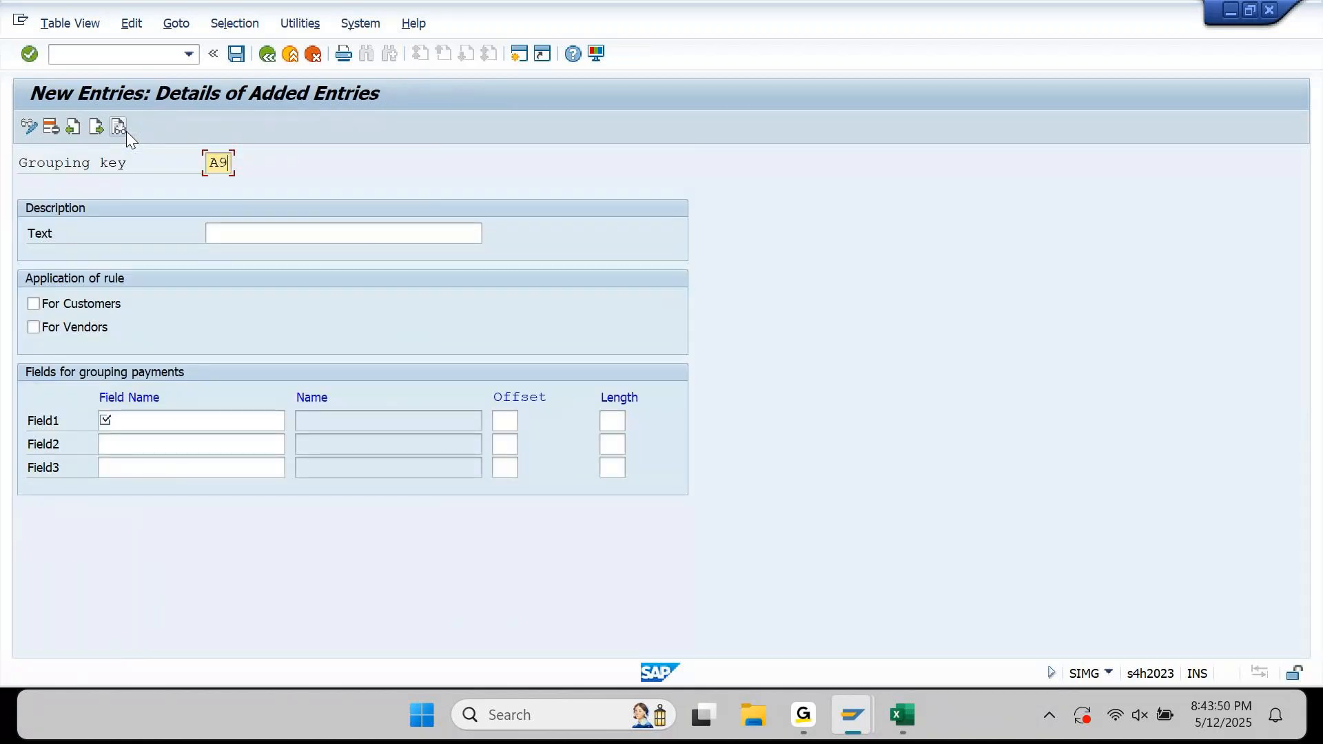
key("Tab")
type("AP")
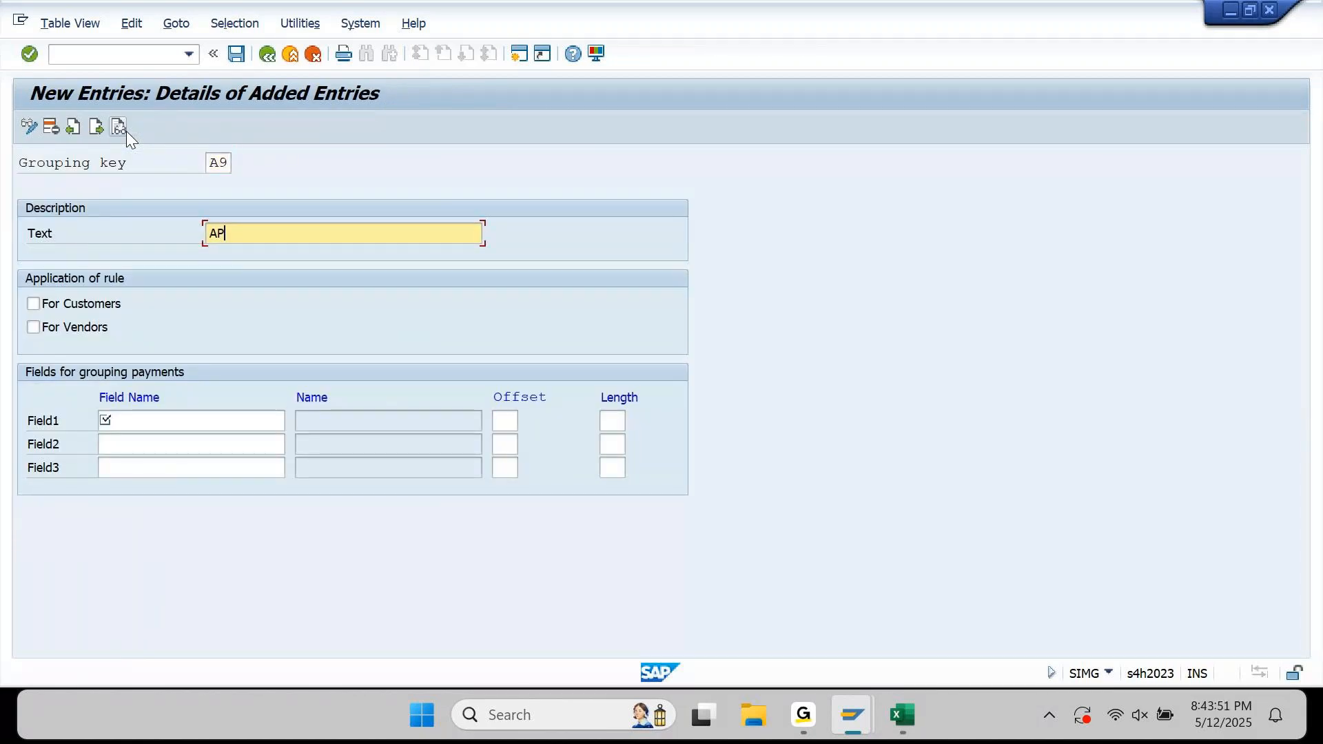
type("90 PROFIT CEM")
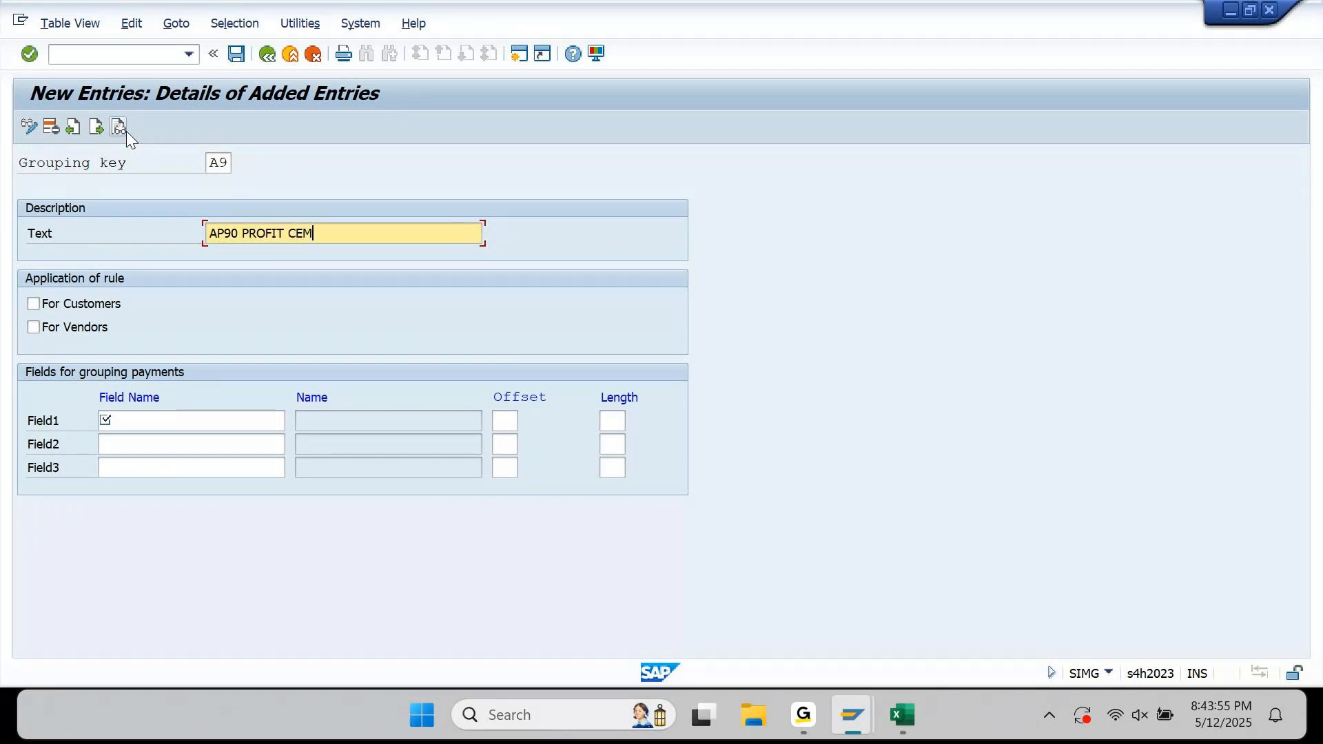
key("BackSpace")
type("NTER GRU")
key("BackSpace")
type("OUPING")
key("Tab")
key("Tab")
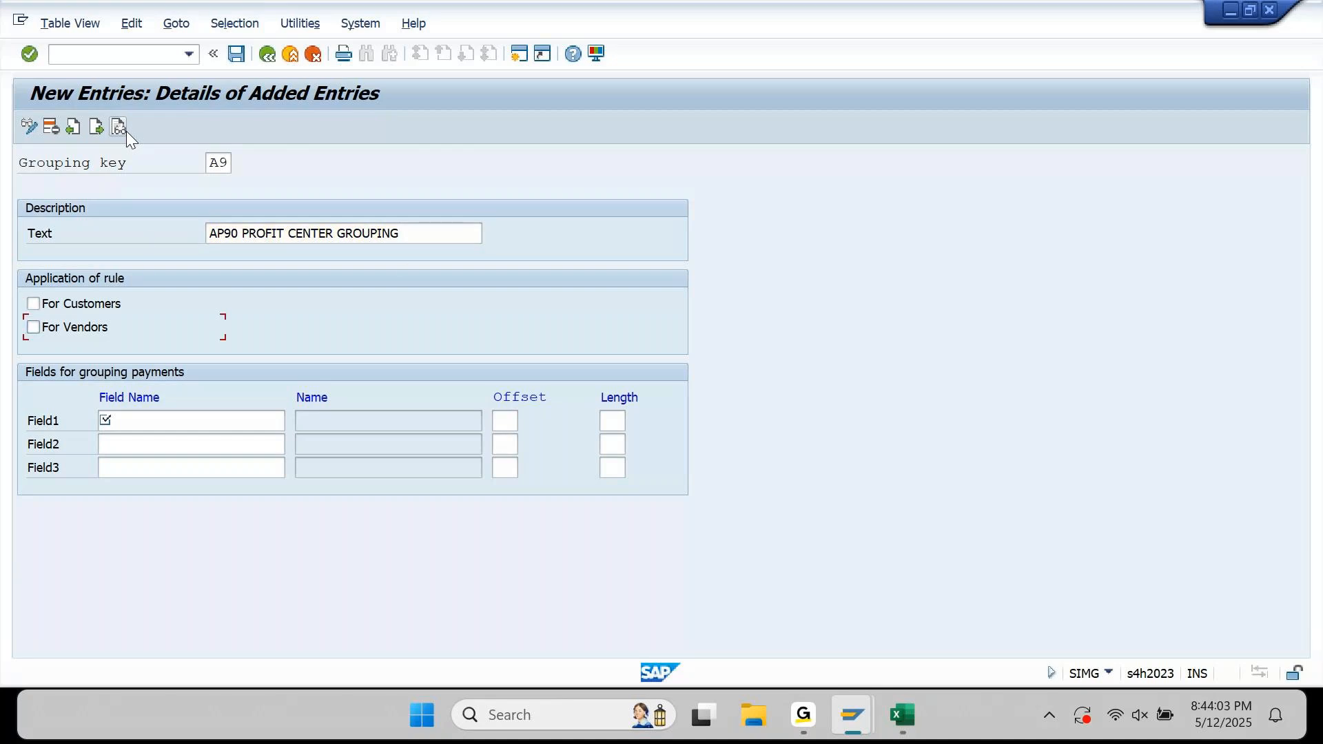
key("Tab")
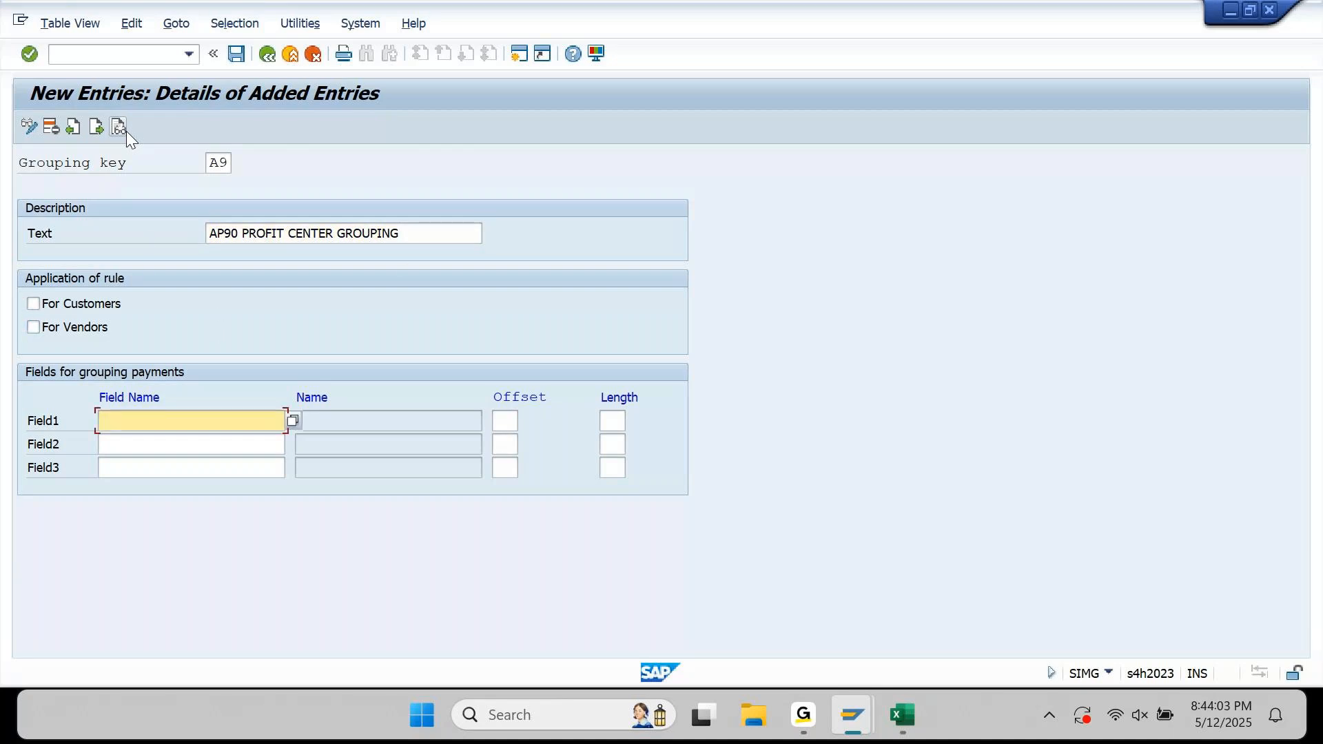
Apply rule A9 to vendors, group by field PRCTR with length 20, save the rule and return to the overview
left_click(38, 328)
left_click(162, 426)
type("PRCTR")
key("Return")
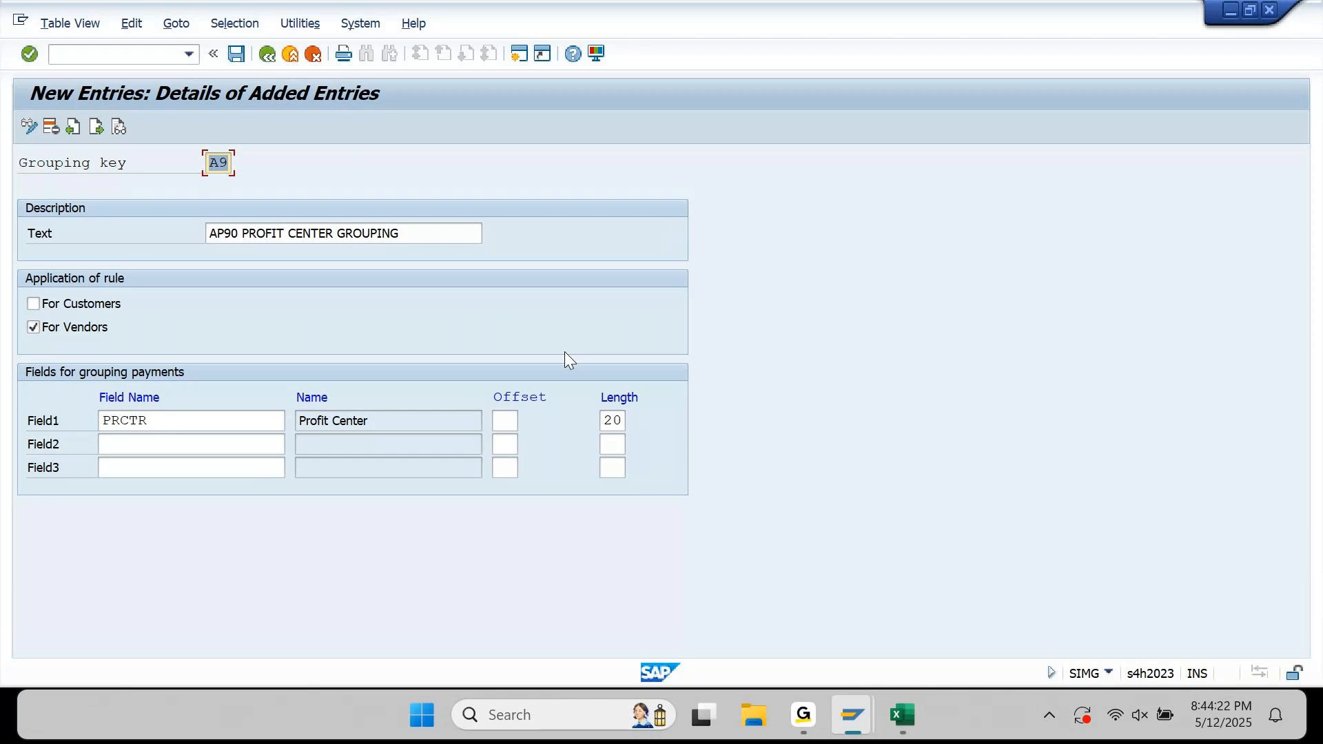
left_click(241, 60)
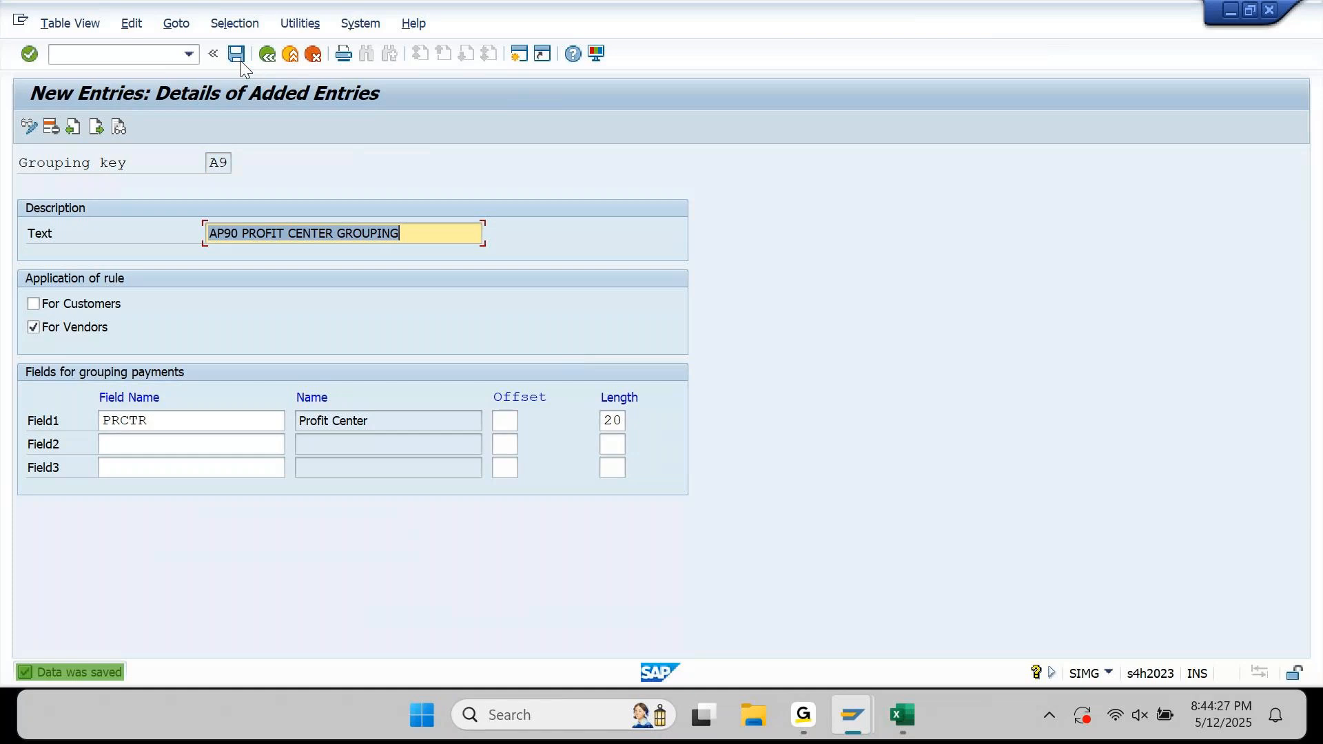
left_click_drag(210, 164, 248, 168)
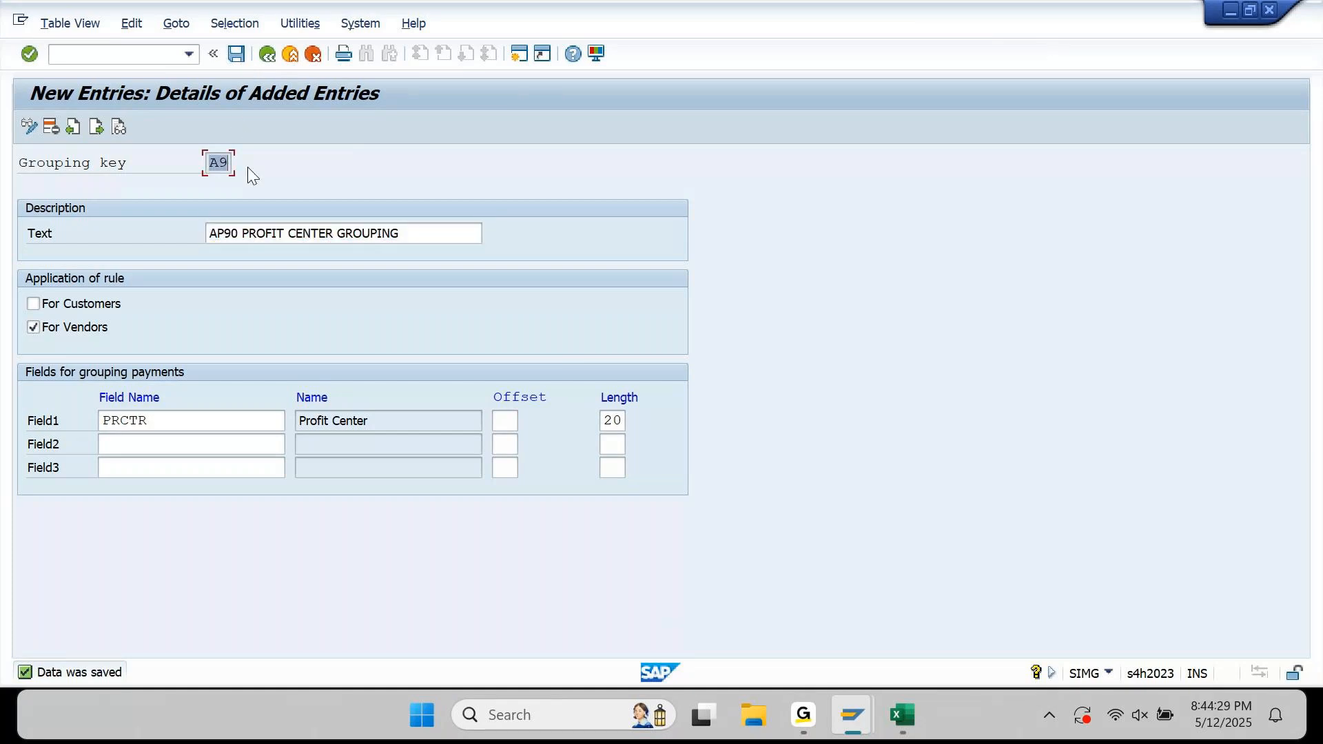
left_click(247, 168)
left_click(267, 55)
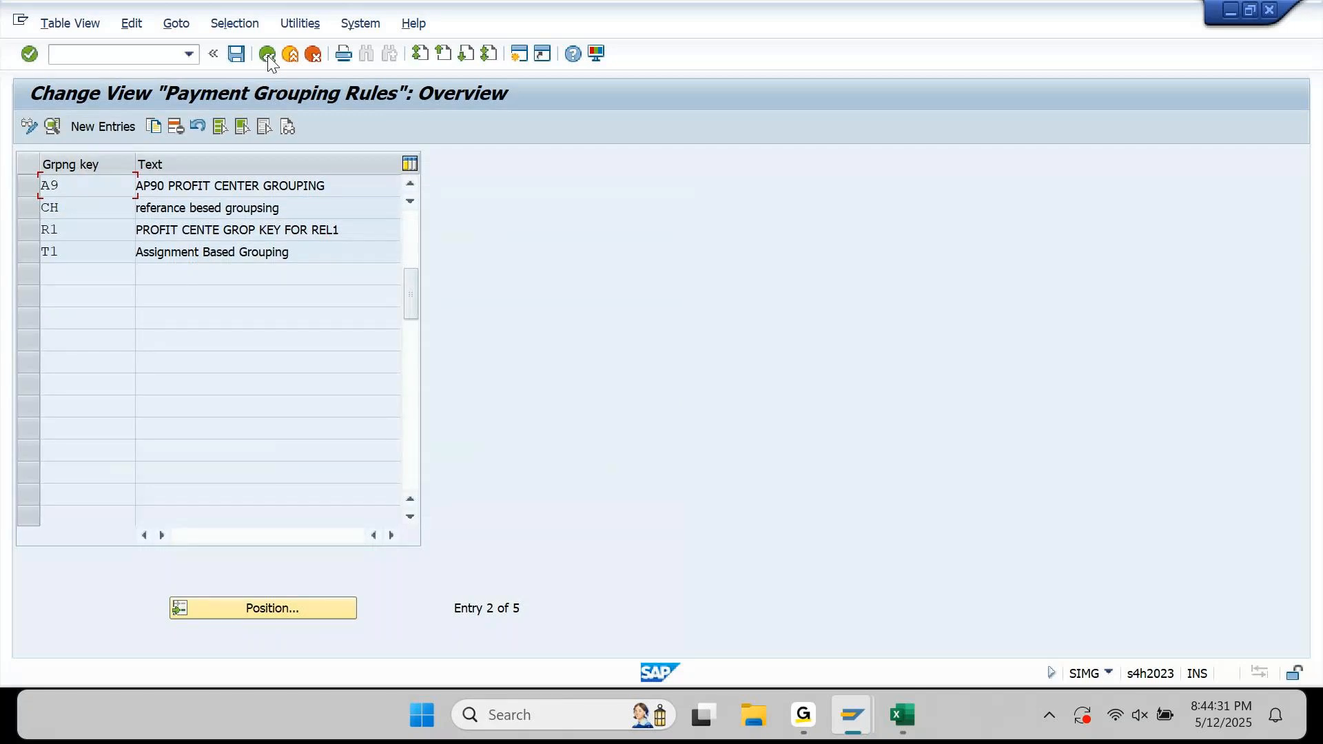
Assign grouping key A9 to the Pepsi Limited supplier in company code AP90 and save the business partner
mouse_move(867, 706)
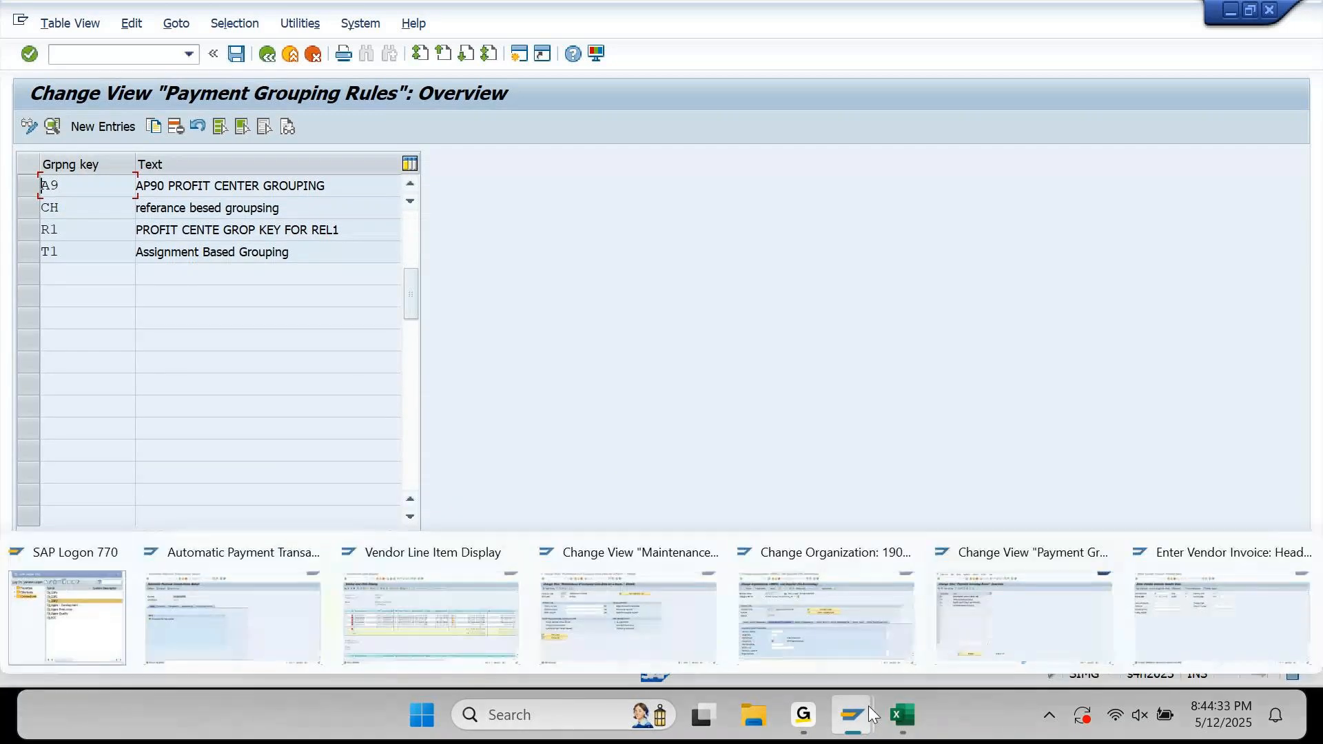
left_click(876, 620)
key("F4")
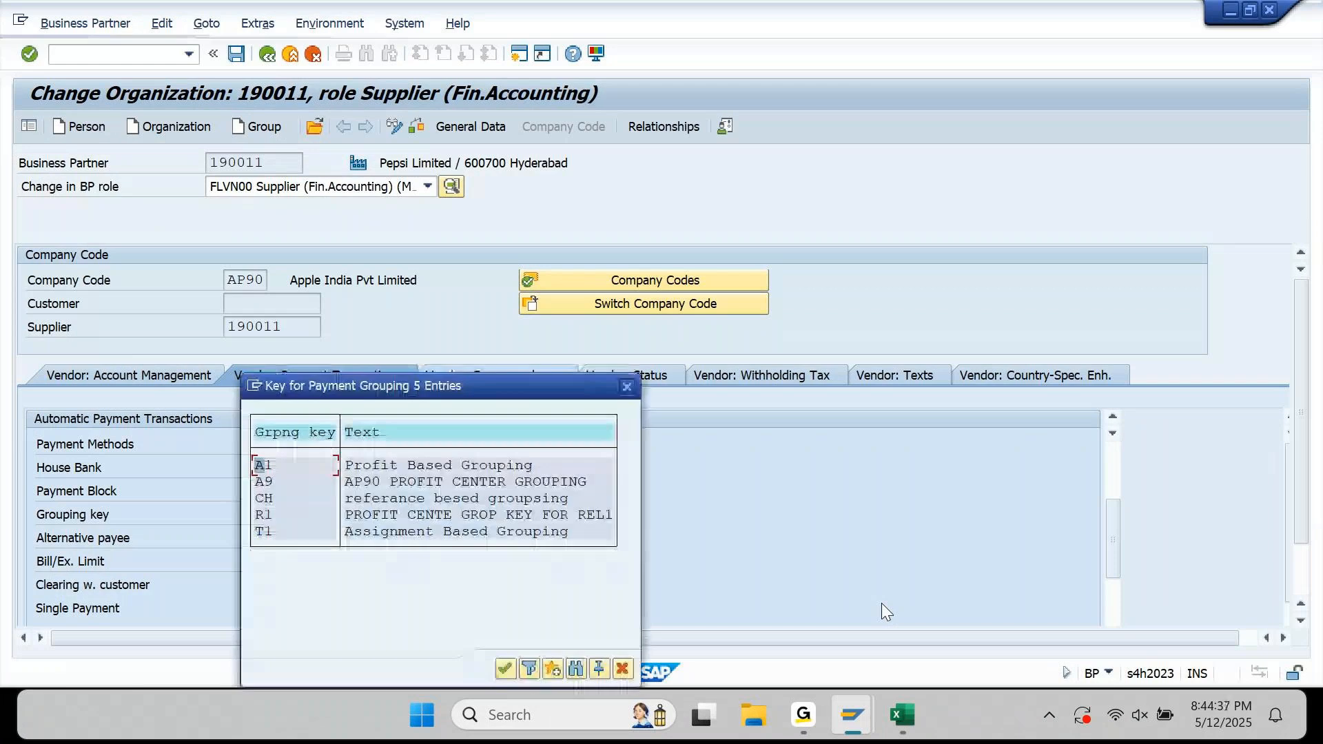
double_click(547, 481)
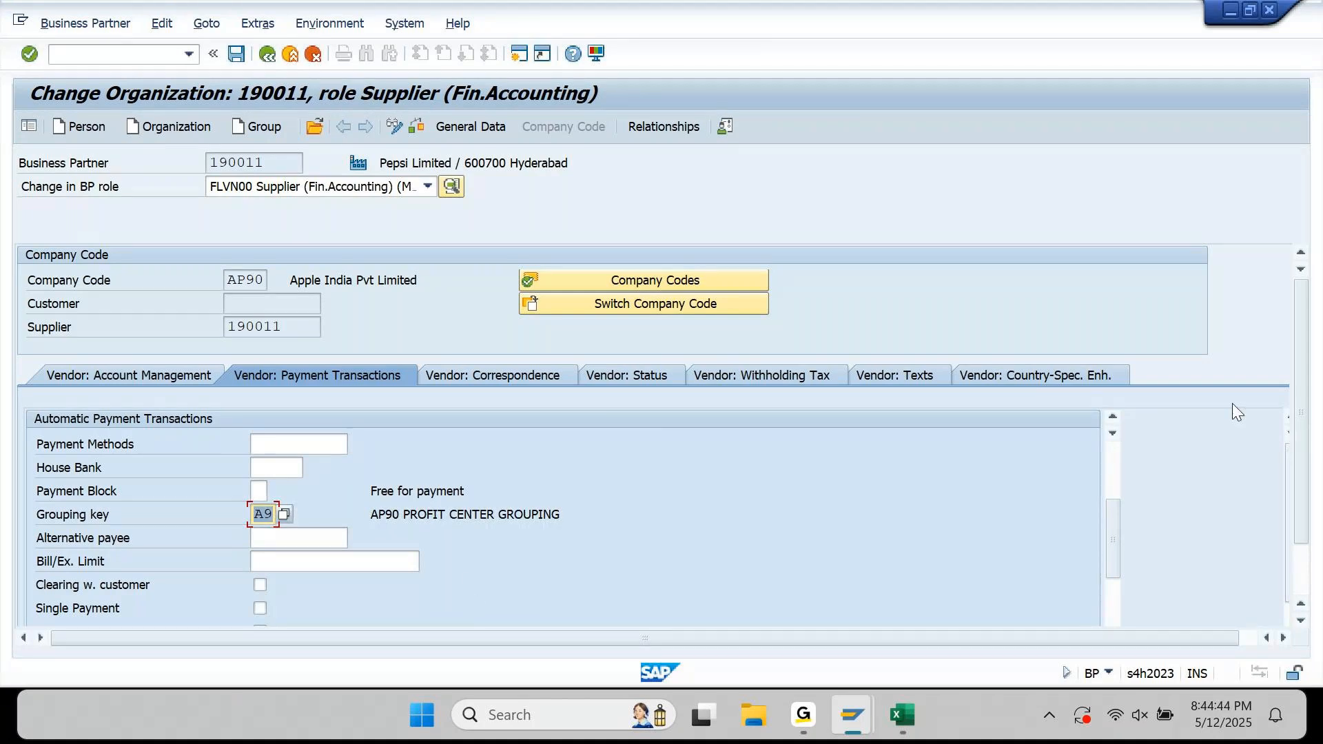
mouse_move(1118, 557)
left_mouse_down()
mouse_move(1122, 486)
mouse_move(1115, 539)
left_mouse_up()
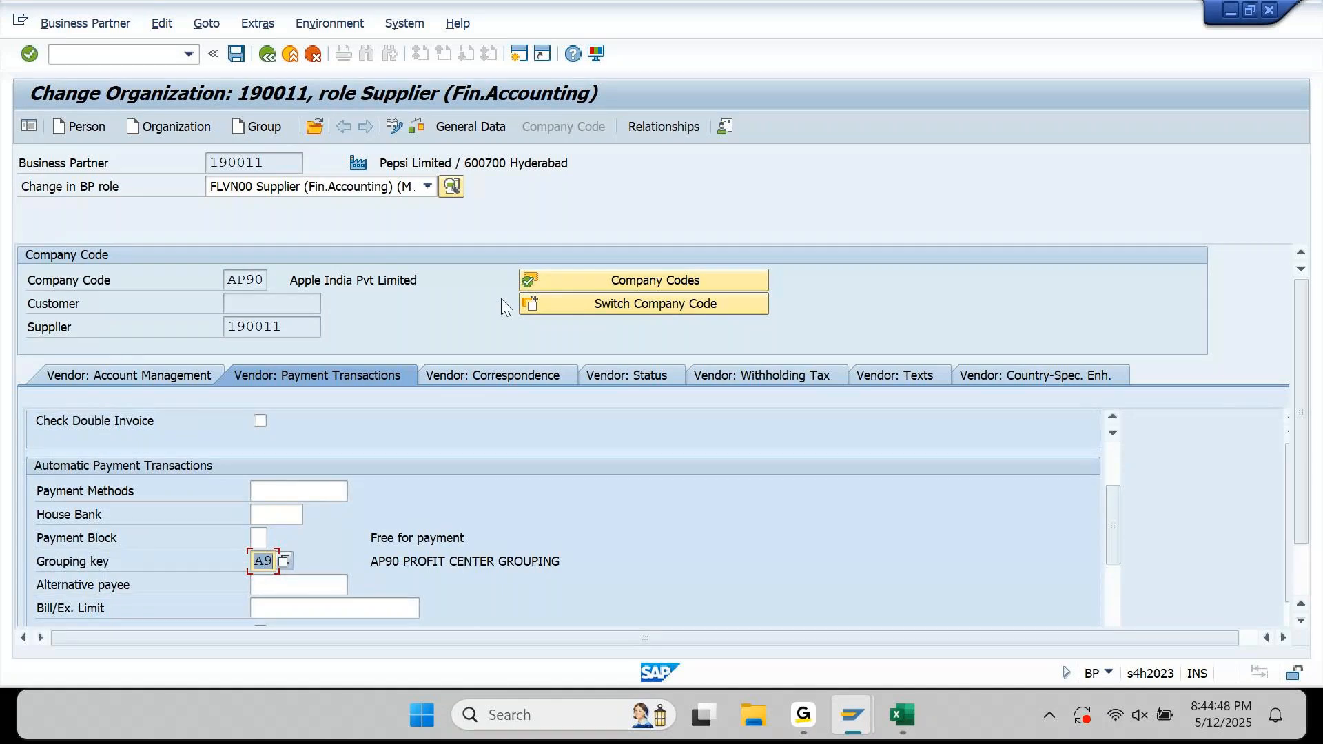
left_click(237, 54)
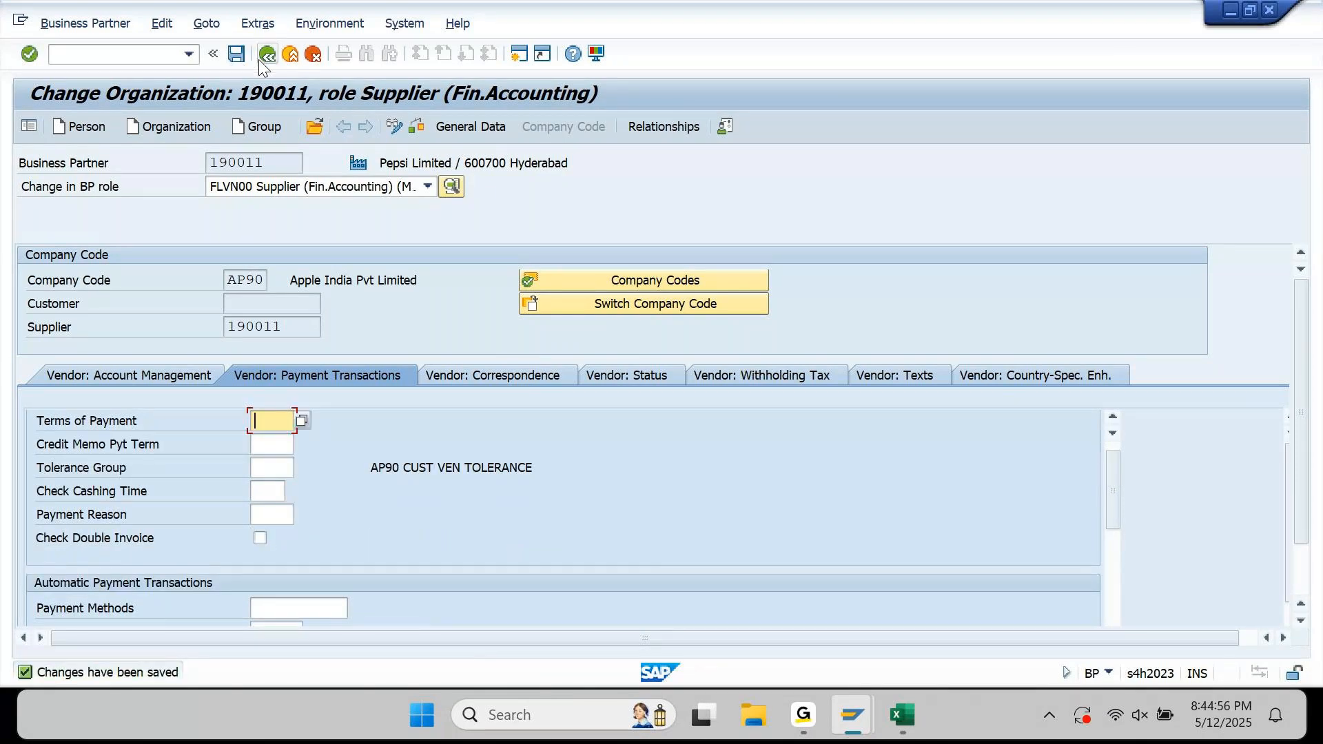
Schedule an immediate payment proposal for run AP901, display its payments to check the grouping, and return to the run status
mouse_move(852, 715)
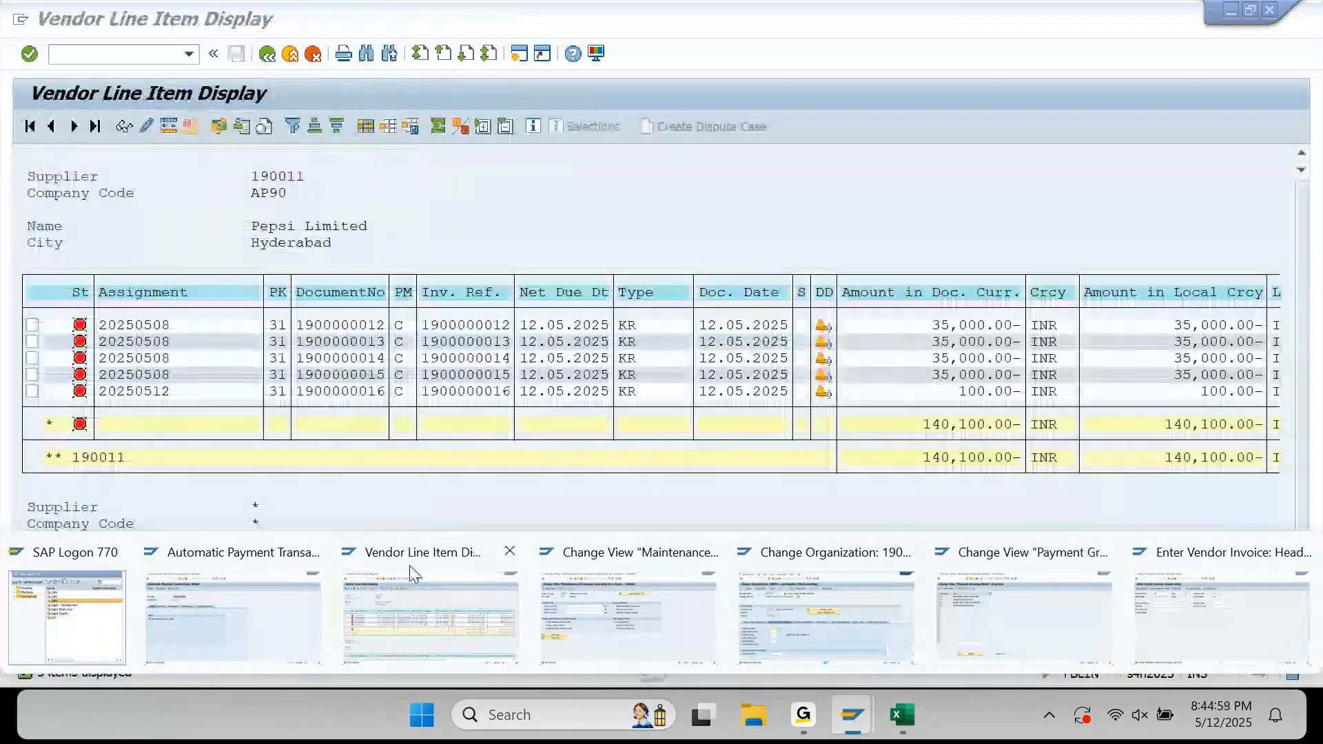
left_click(300, 598)
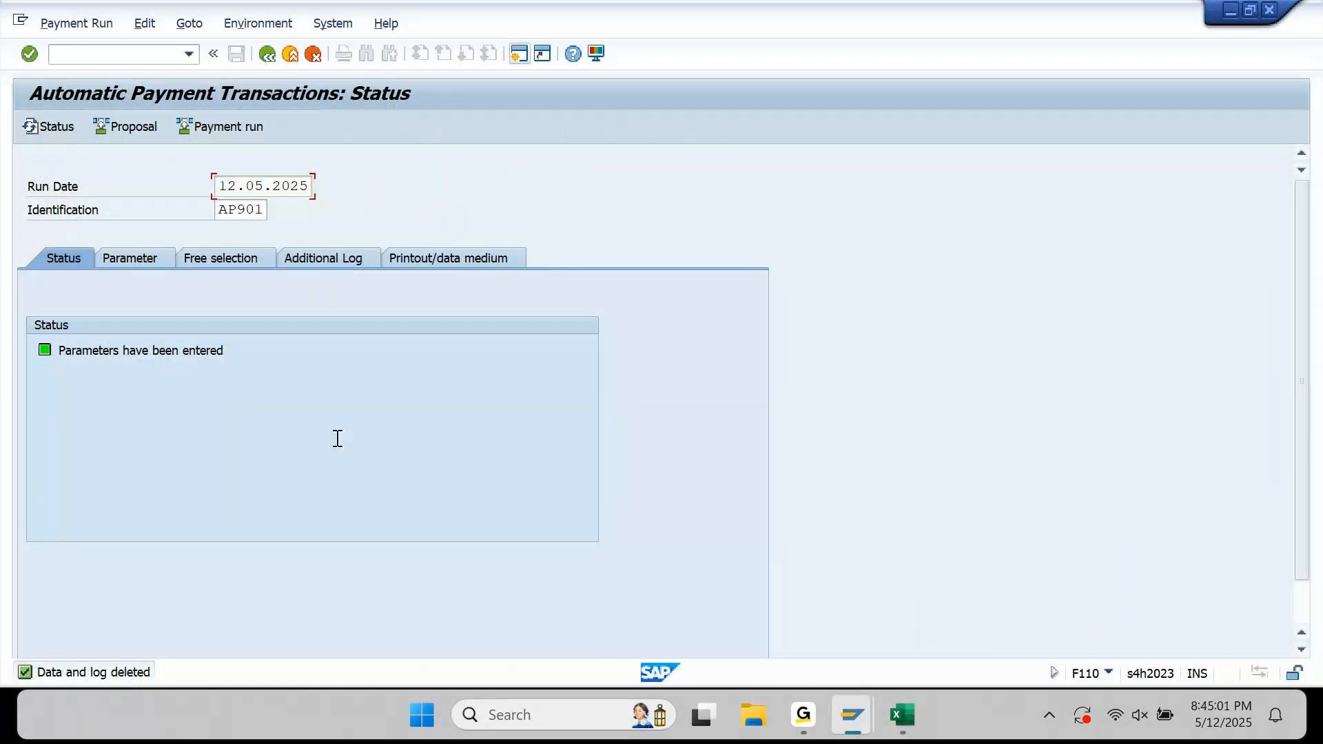
left_click(133, 127)
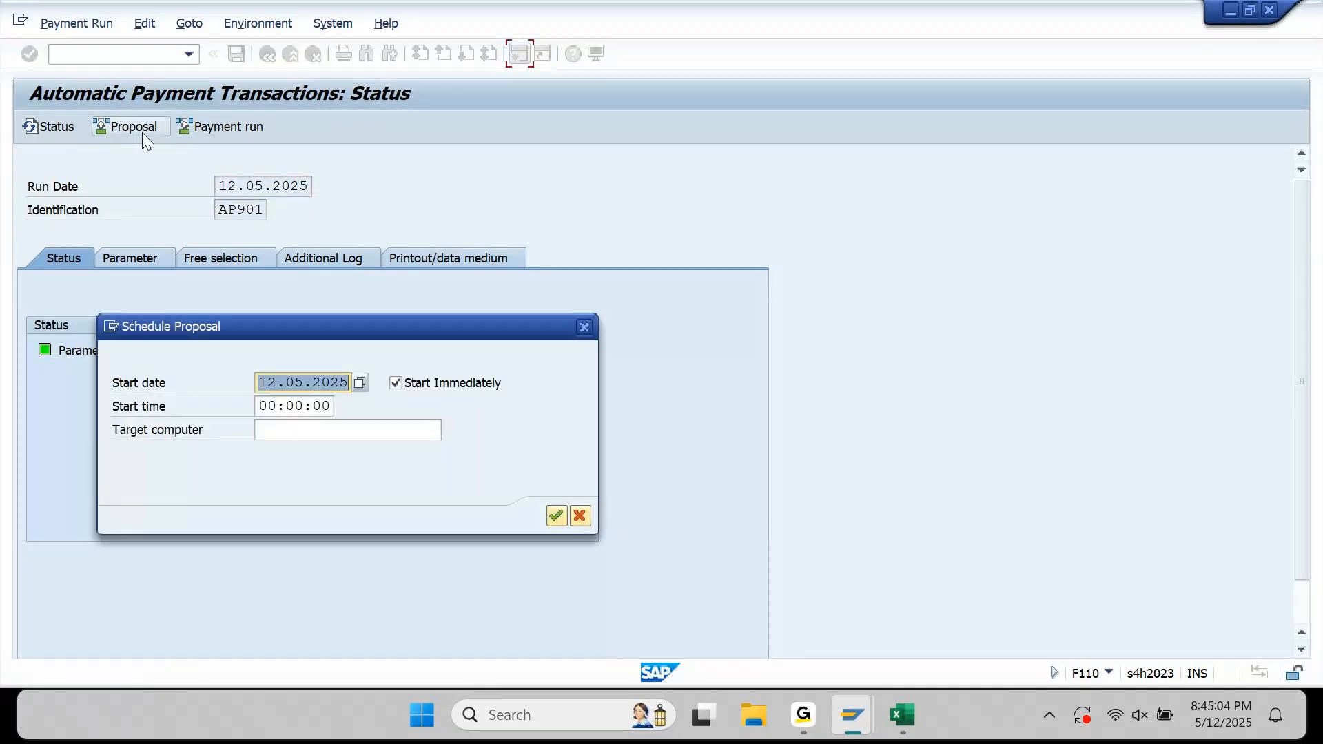
key("Return")
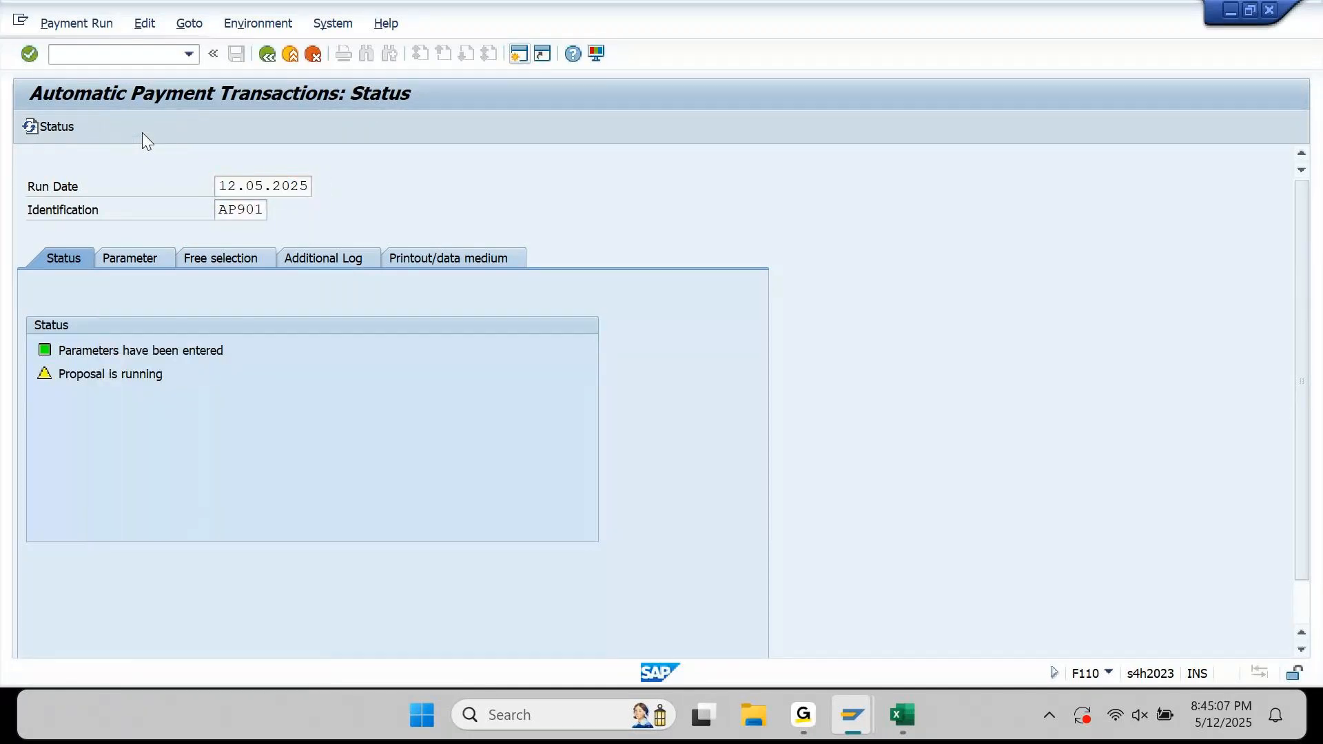
key("Return")
left_click(383, 127)
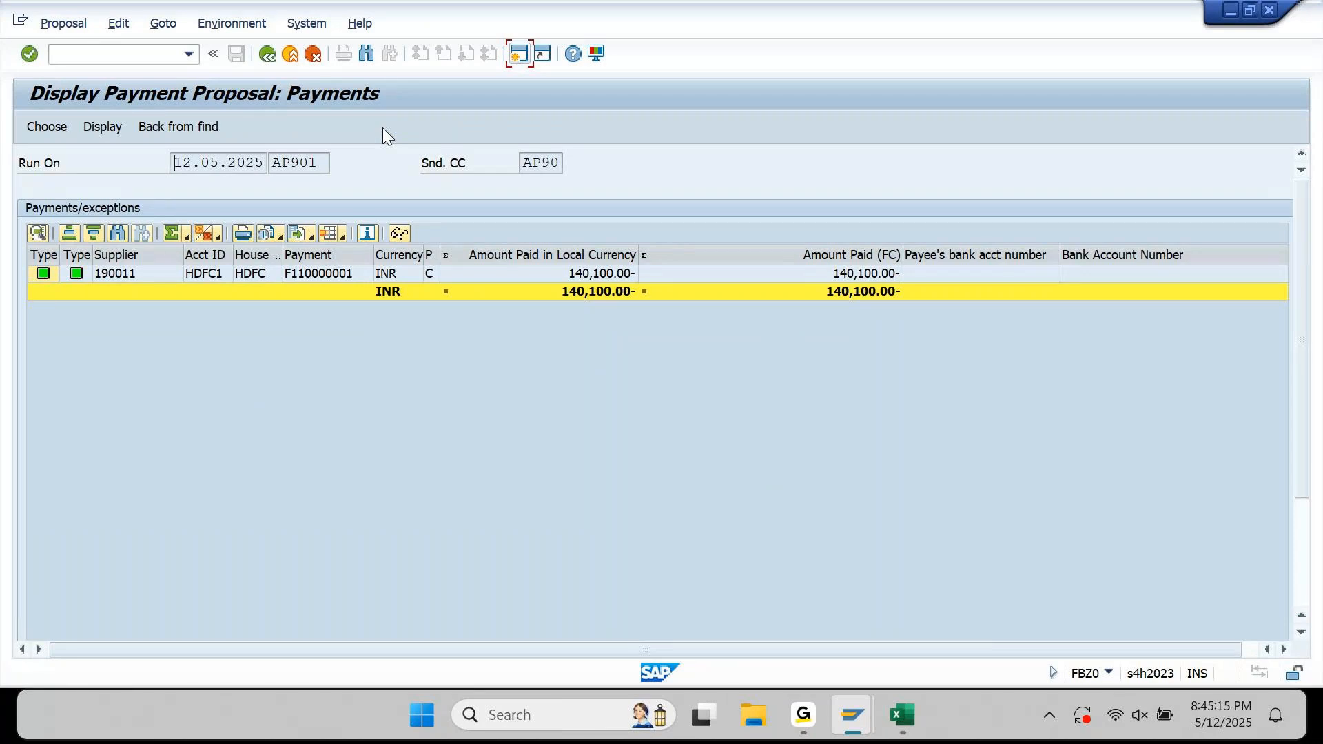
left_click(268, 55)
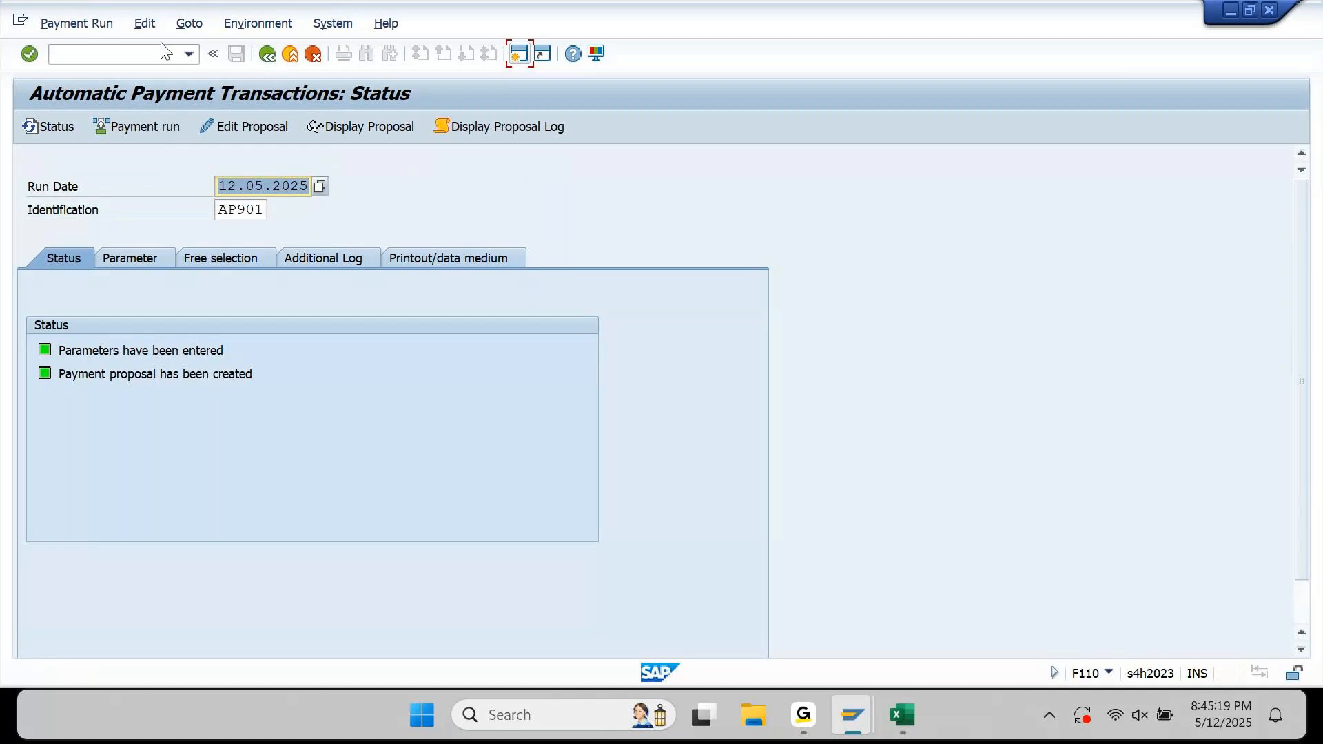
Delete the new payment proposal of run AP901 created with grouping key A9
left_click(144, 22)
mouse_move(166, 72)
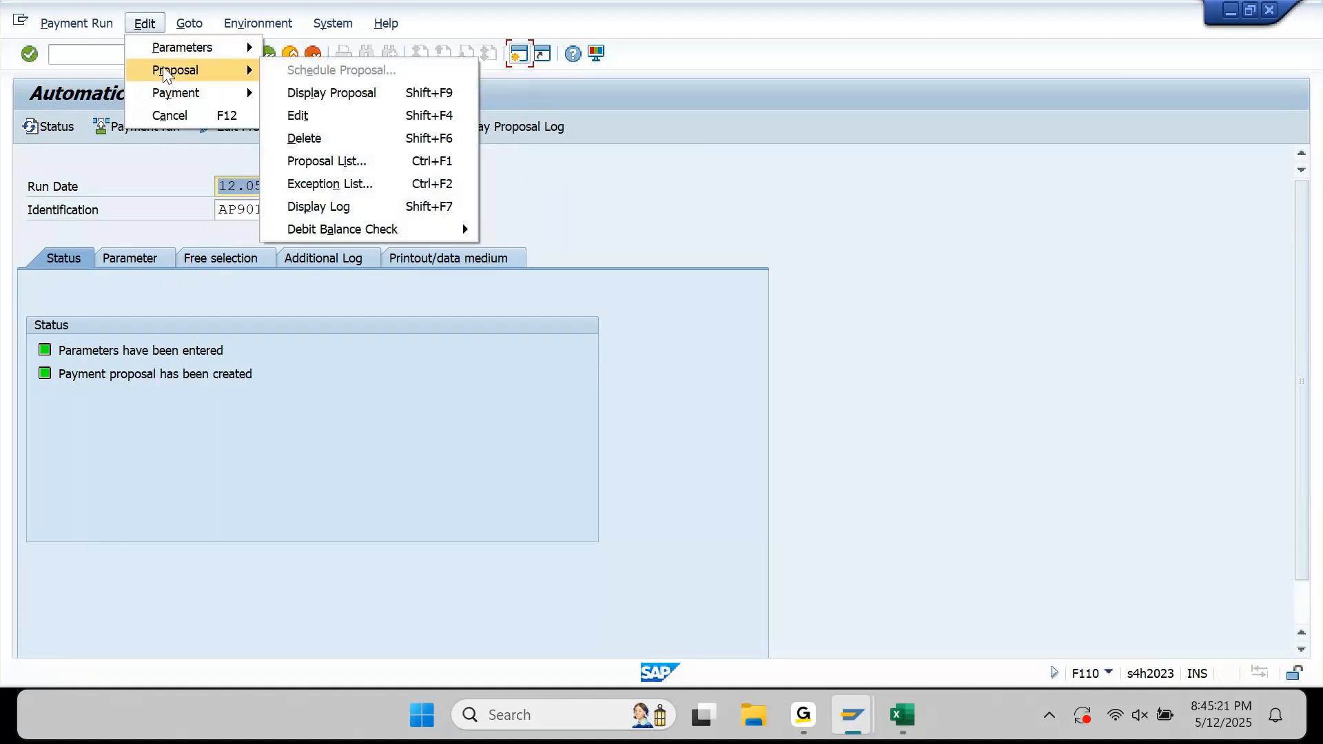
left_click(325, 136)
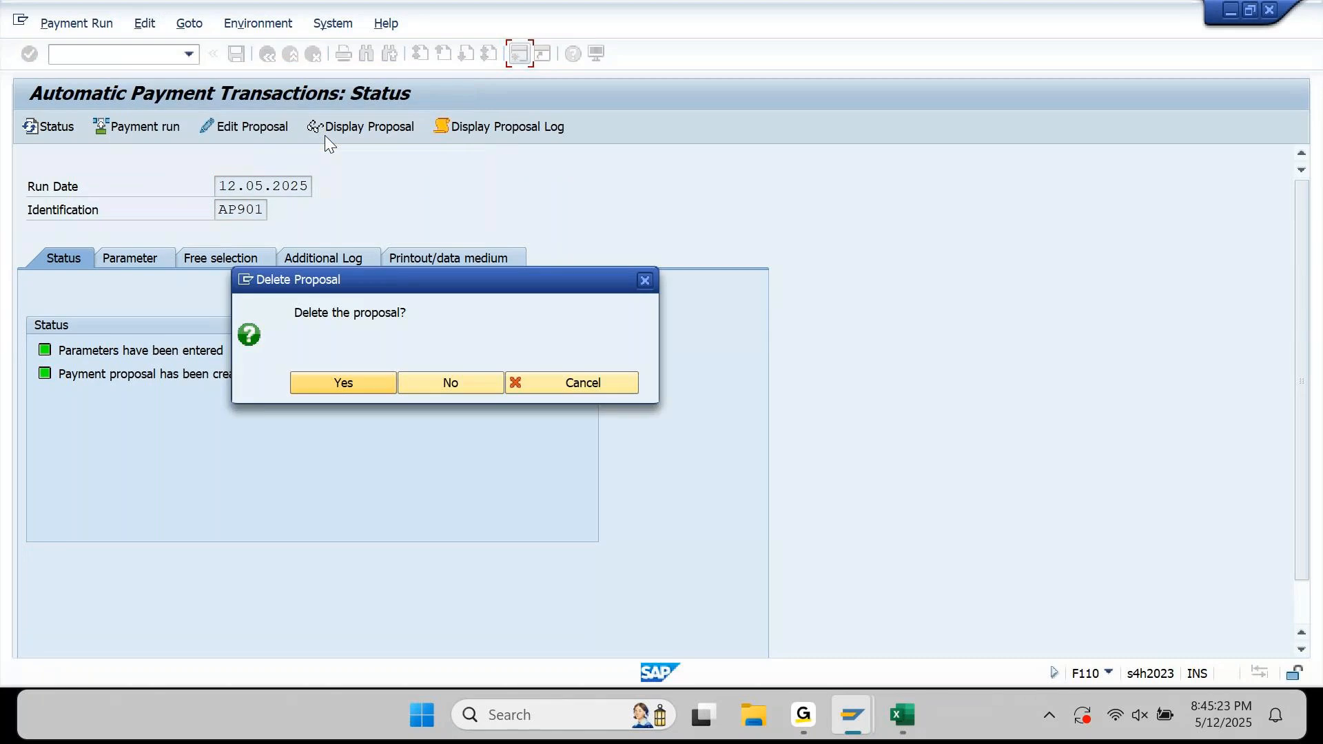
left_click(358, 378)
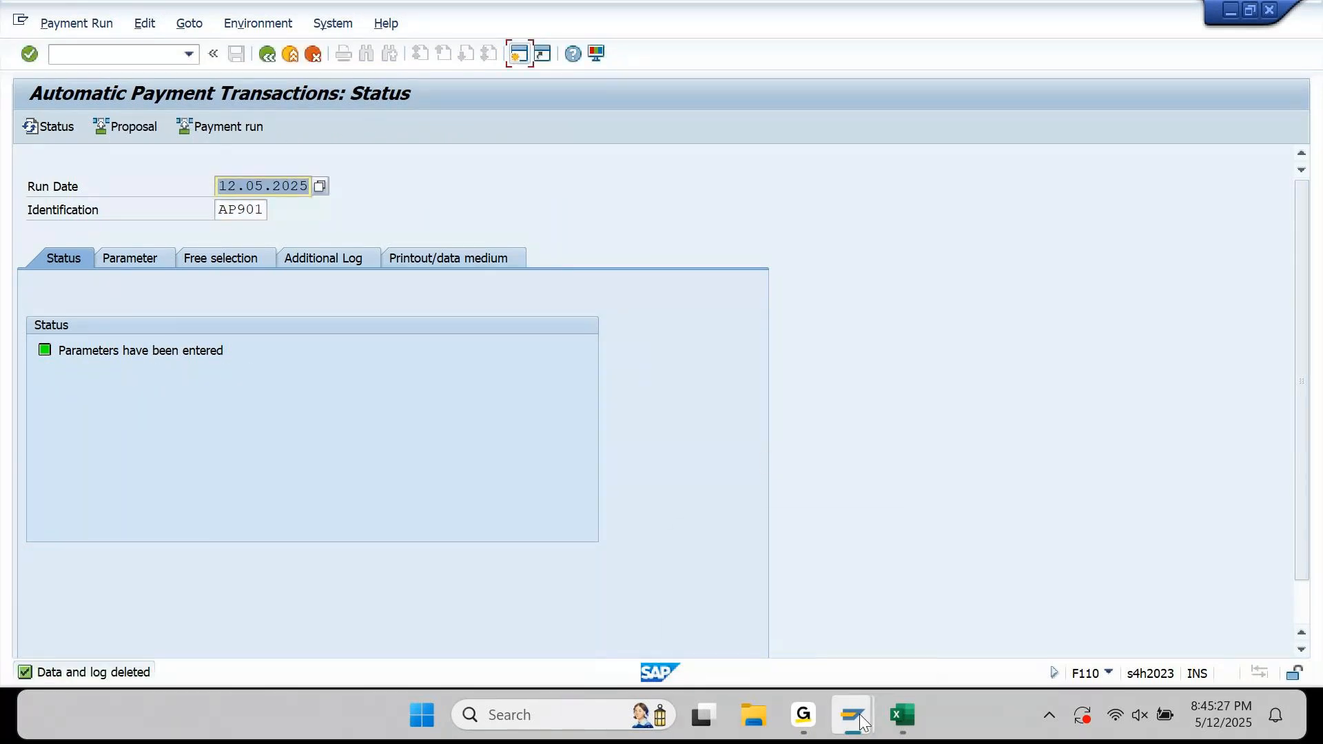
Leave the Payment Grouping Rules overview and return to the IMG structure at Define Payment Groupings
mouse_move(858, 714)
left_click(969, 624)
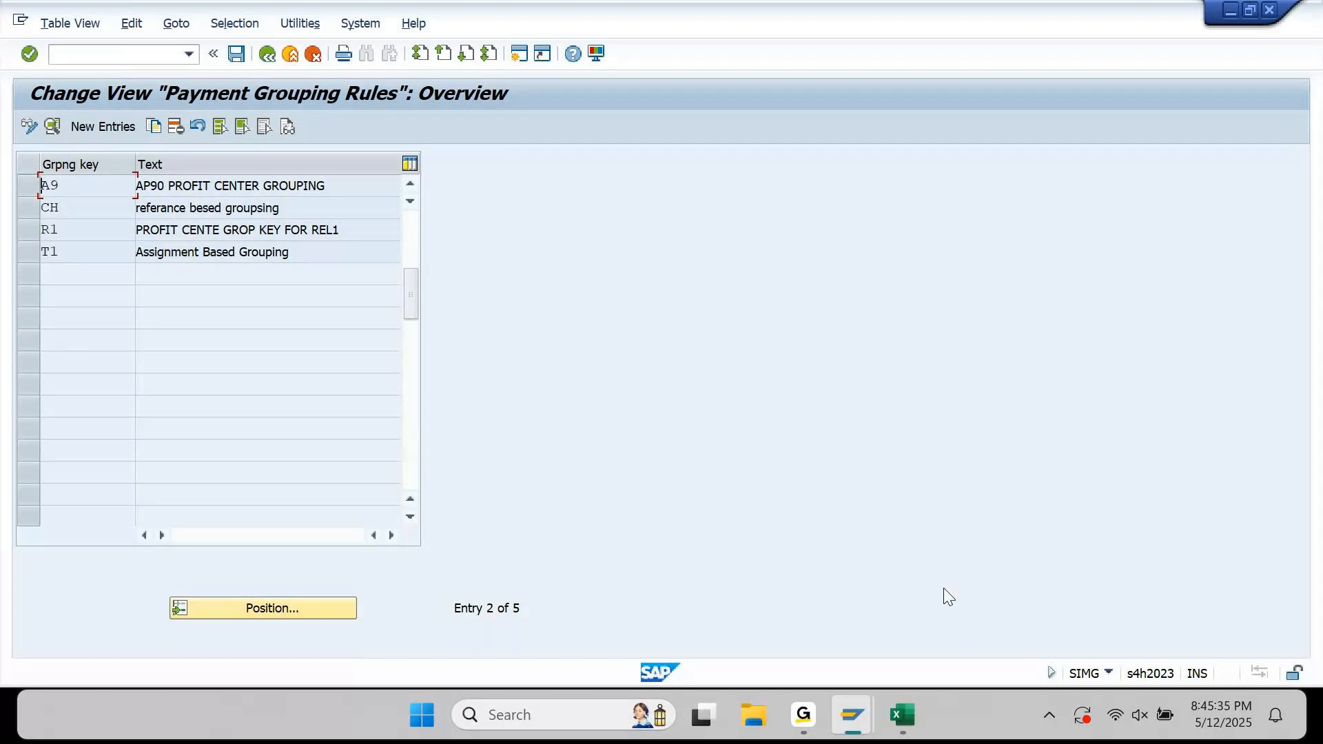
left_click(267, 54)
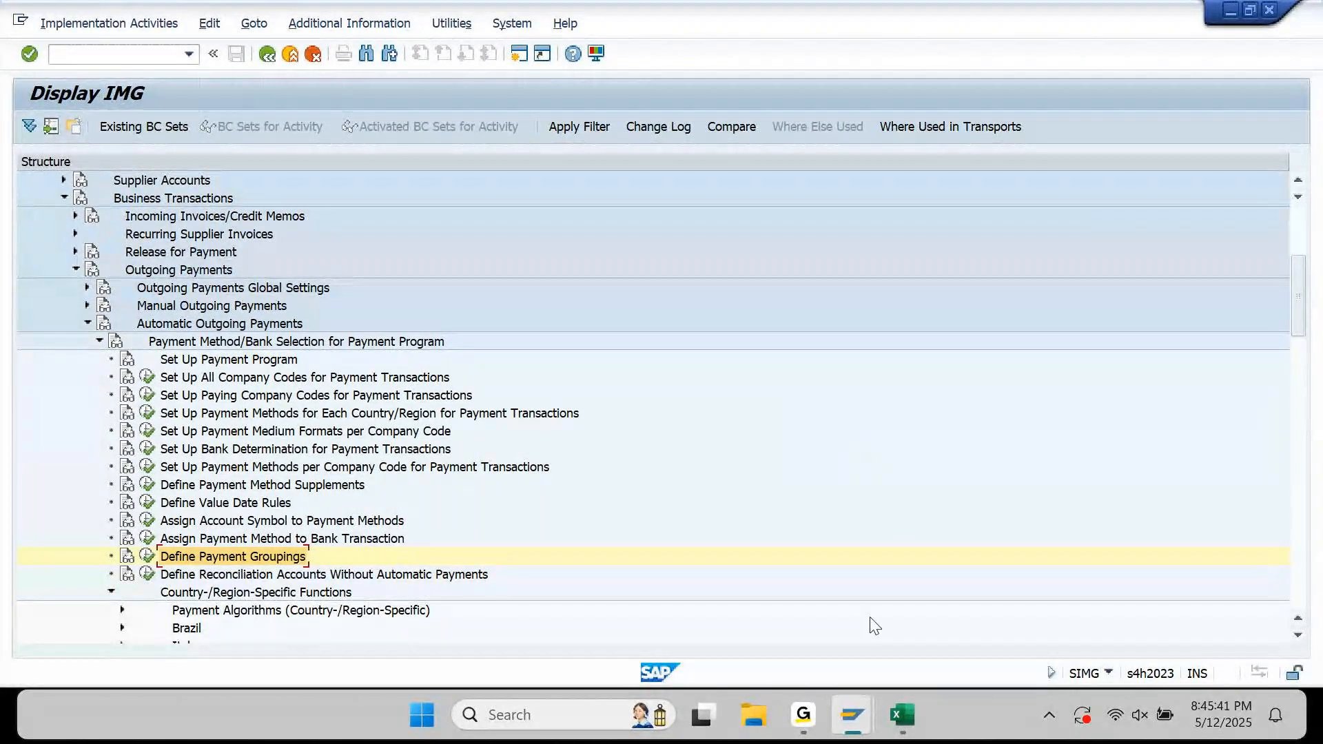
Return to the payment program customizing and display the All company codes details for company code AP90
mouse_move(849, 736)
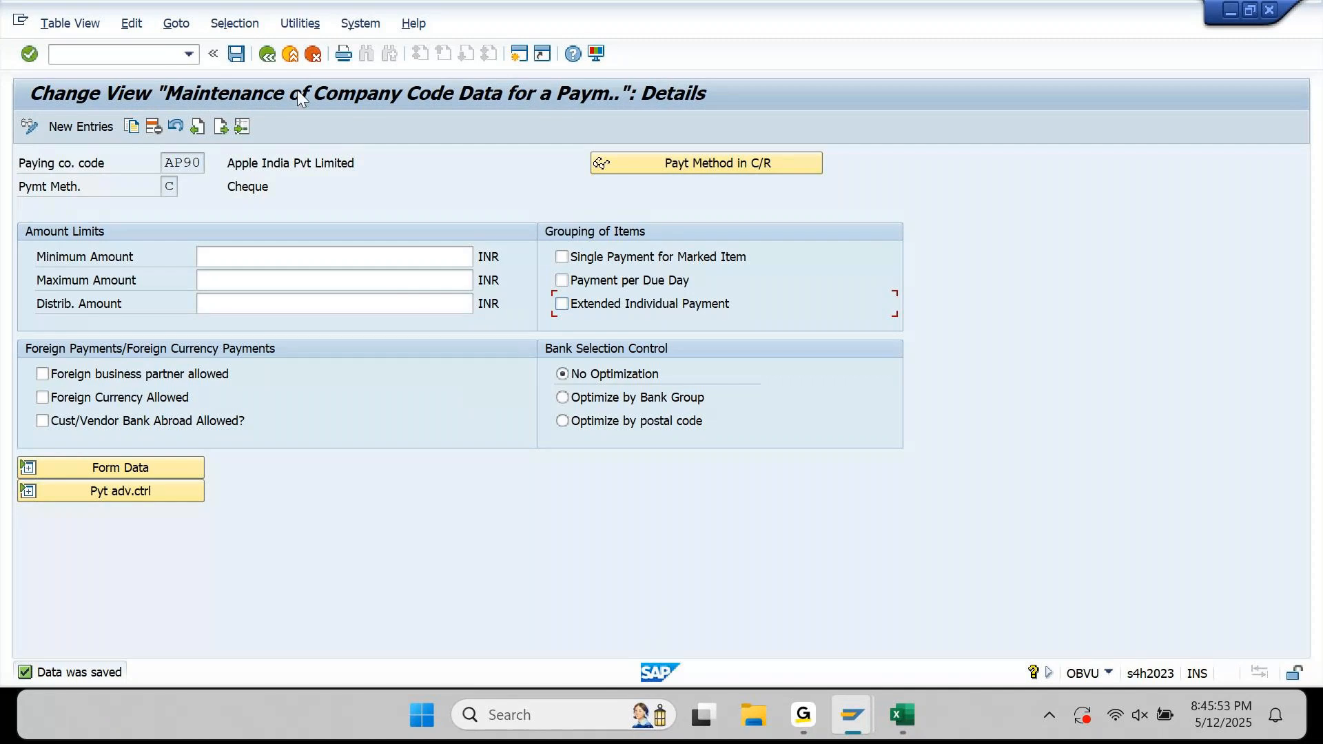
left_click(268, 57)
left_click(268, 55)
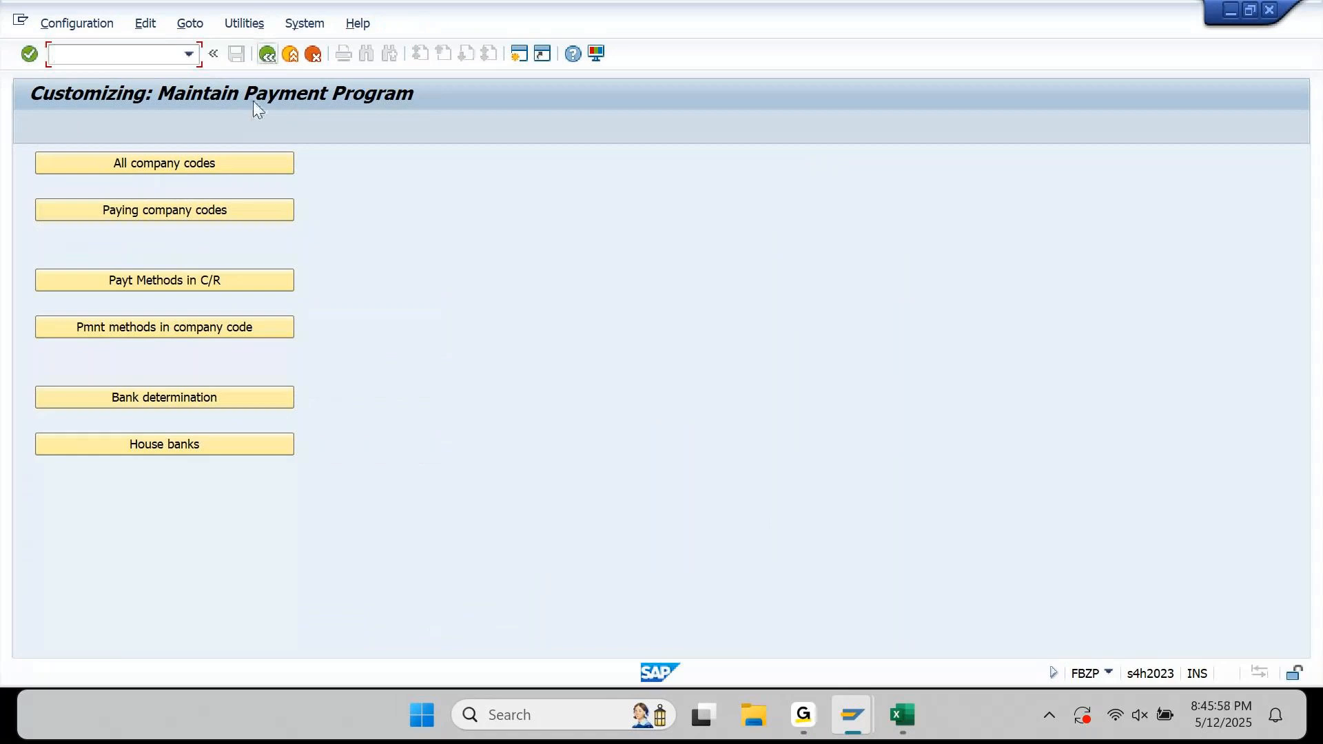
left_click(240, 159)
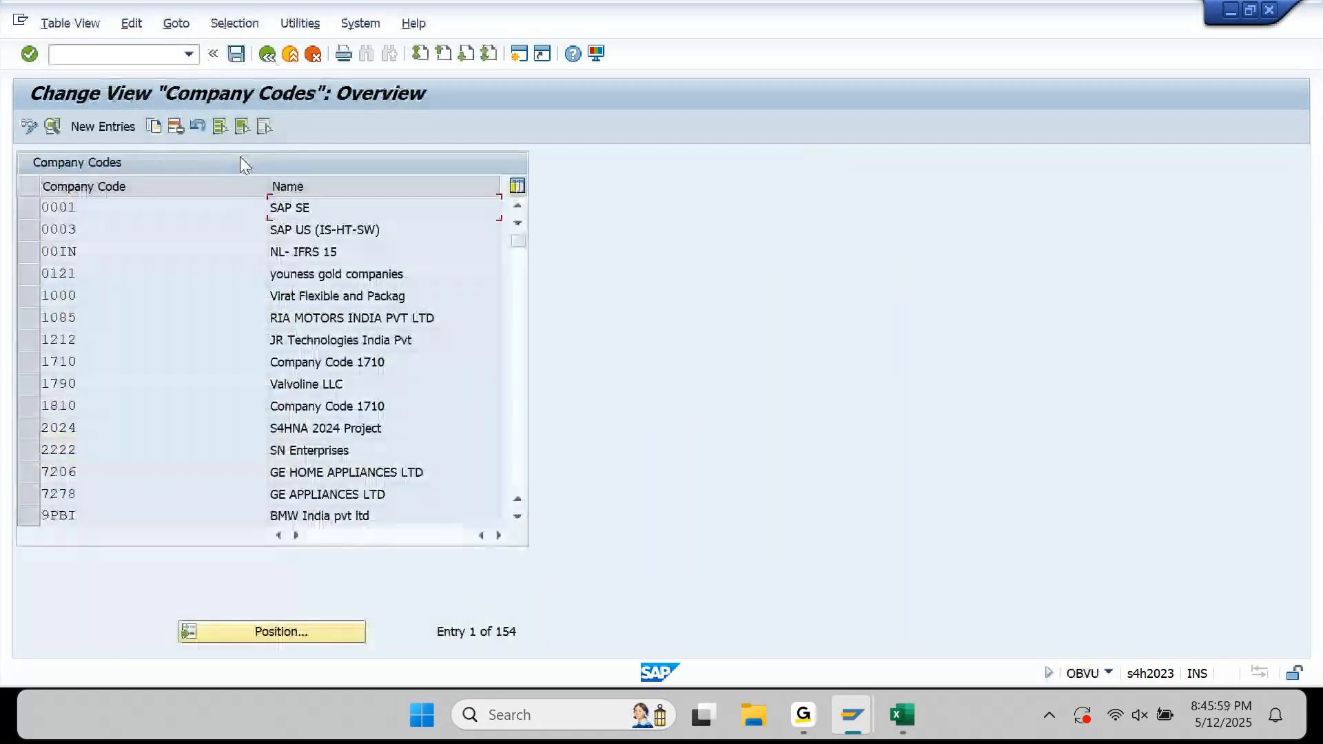
left_click(334, 635)
key("Down")
key("Return")
key("Return")
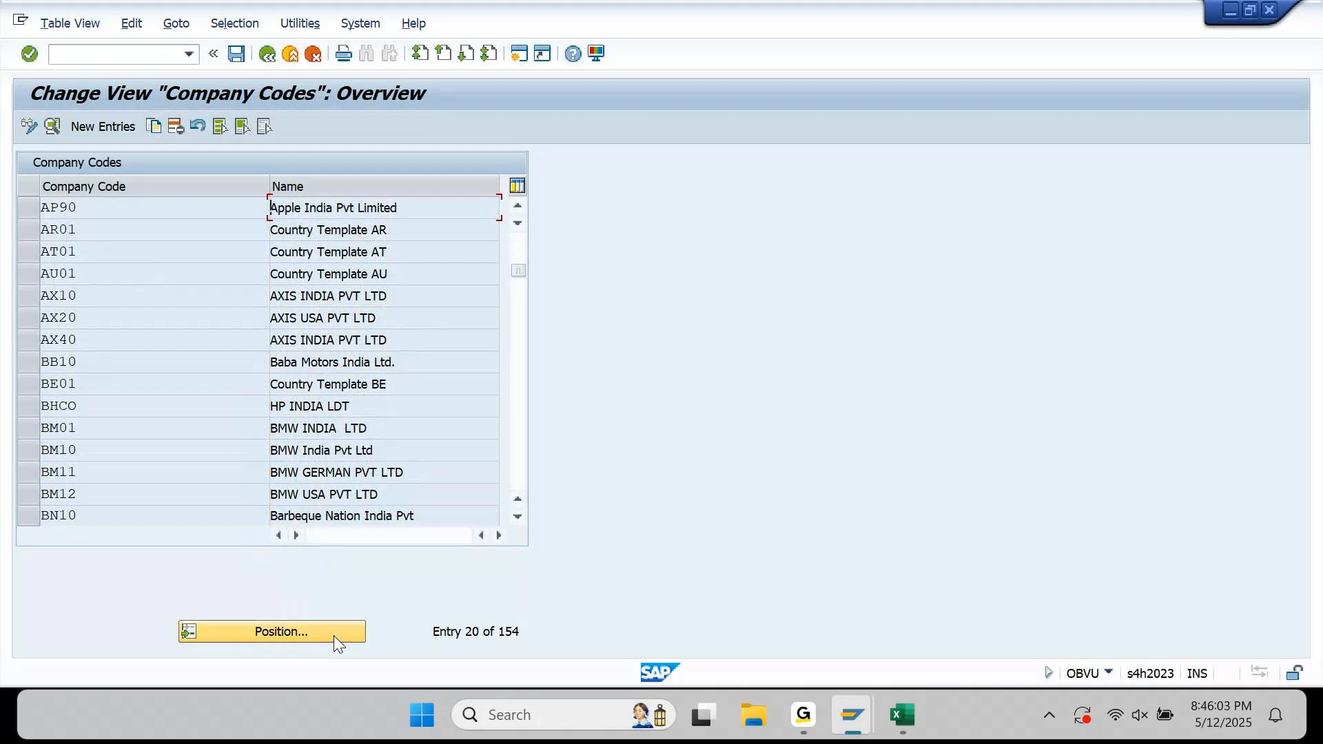
double_click(427, 207)
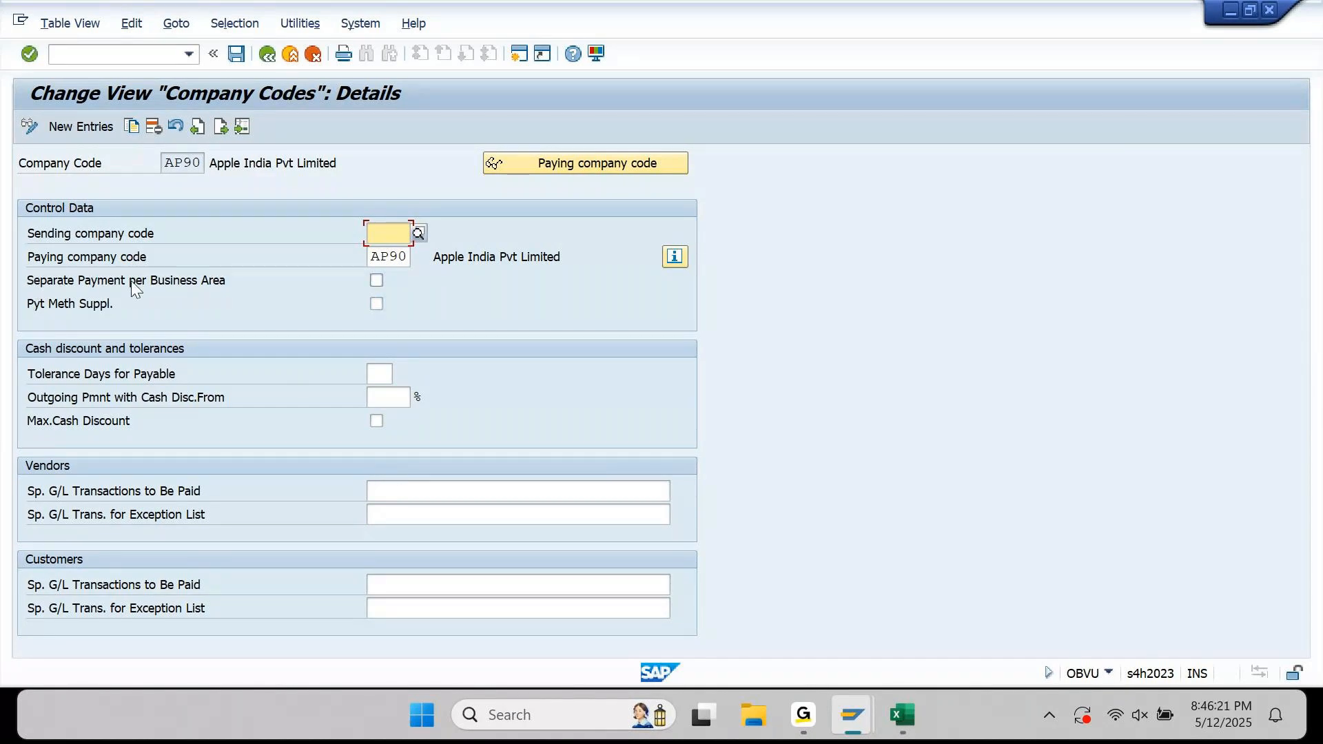
Try Separate Payment per Business Area for AP90, read its help text, clear the option and return to the payment program overview
left_click(378, 282)
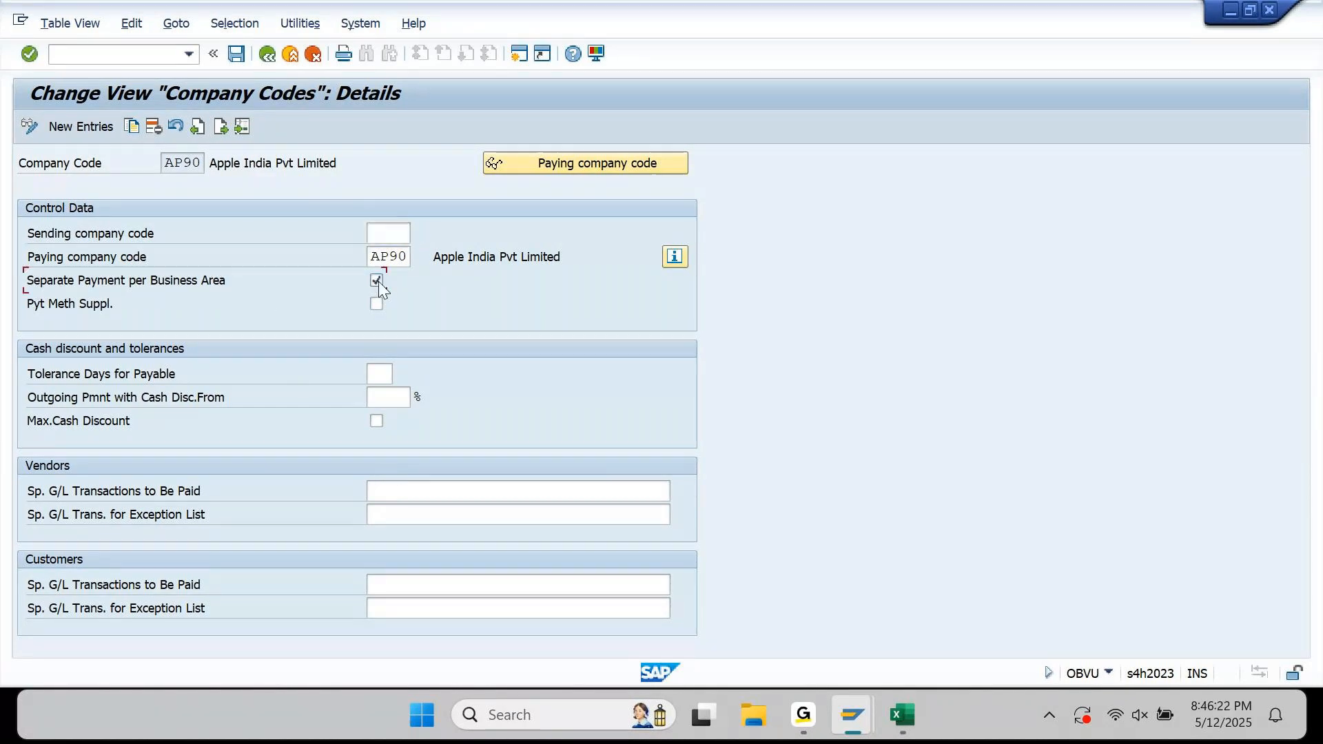
left_click(567, 56)
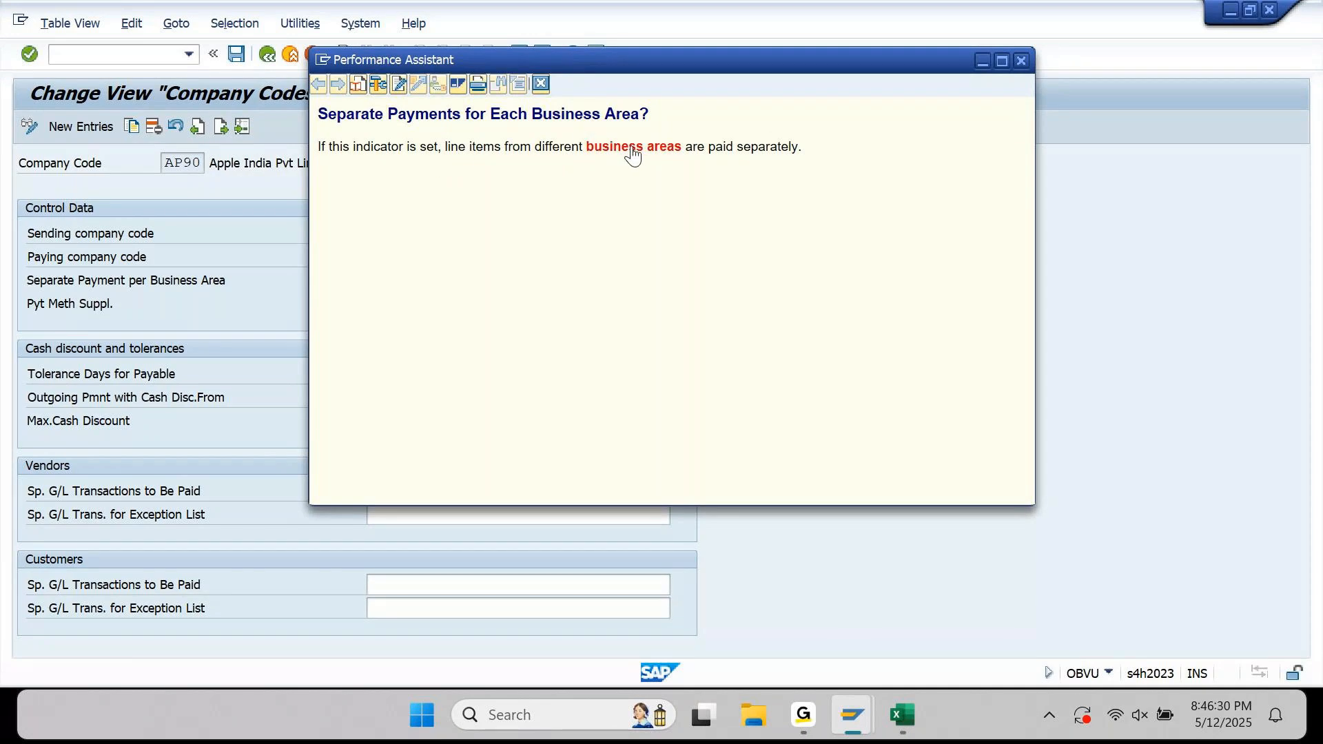
left_click(540, 84)
left_click(380, 284)
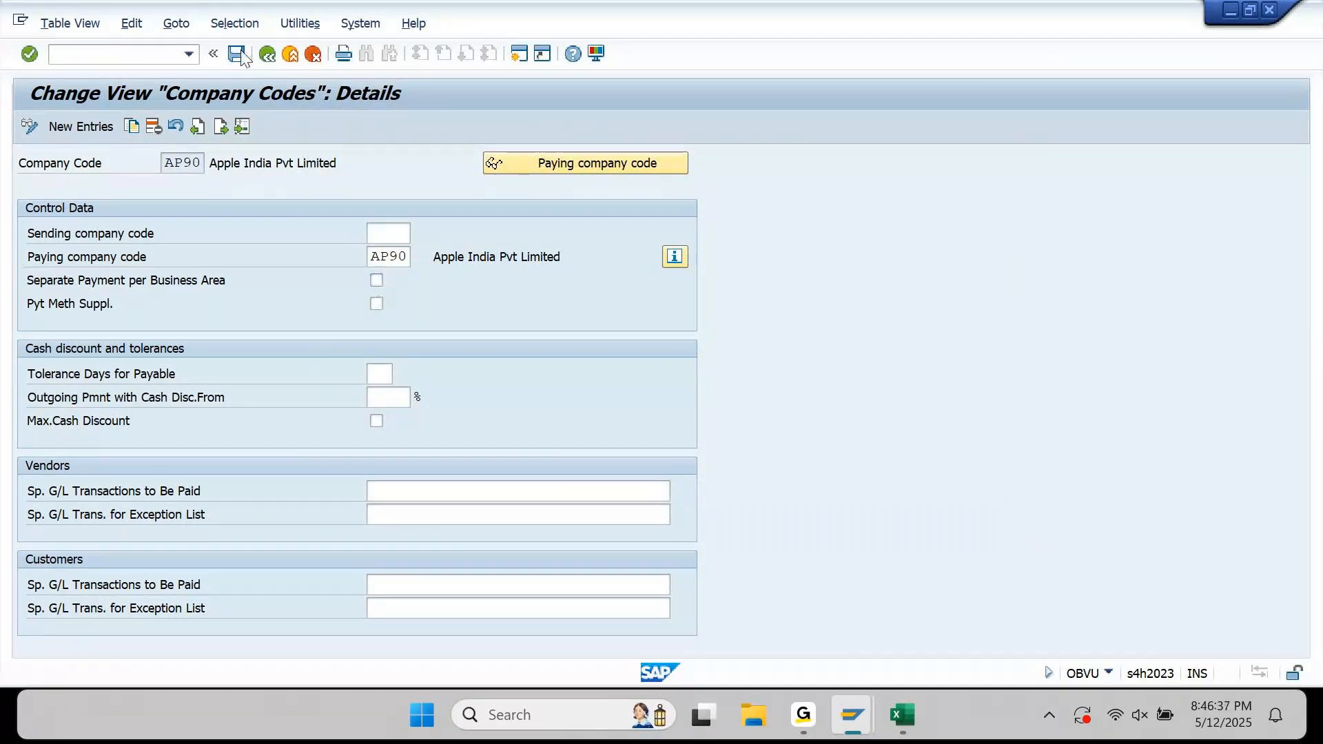
left_click(266, 54)
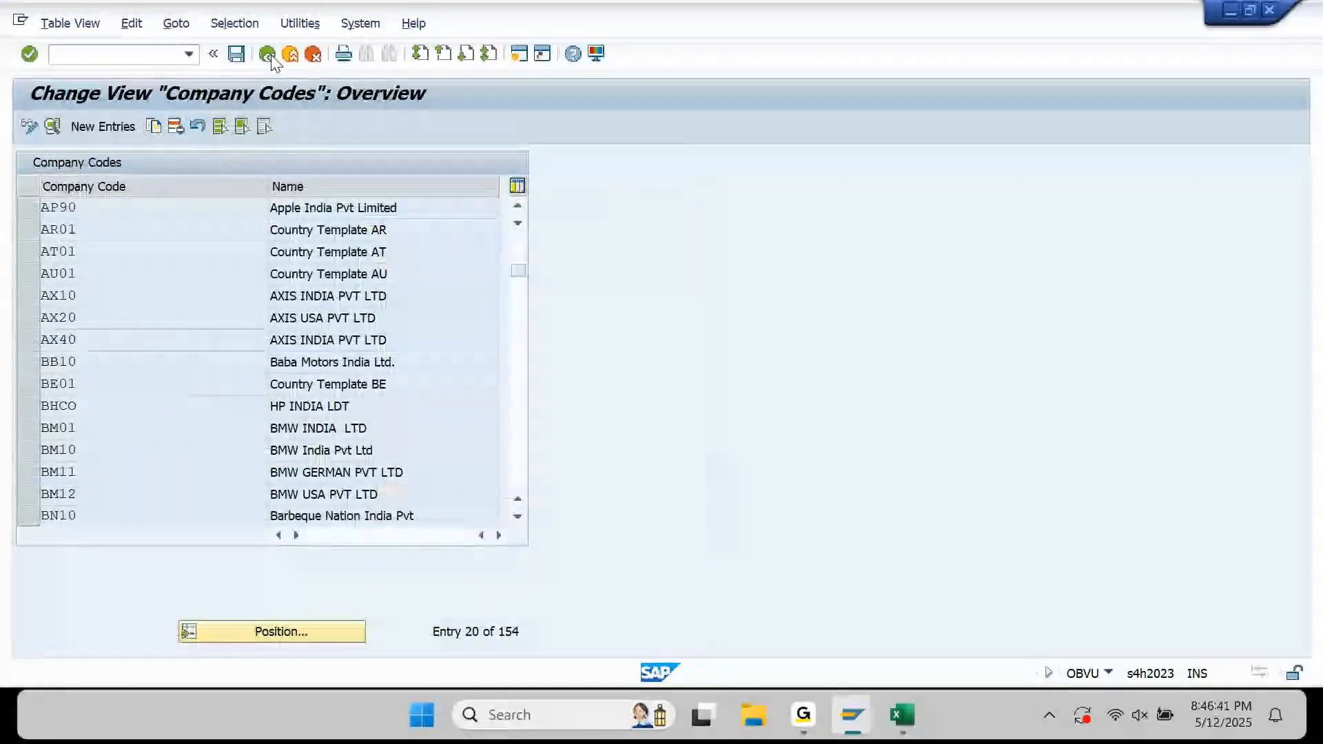
left_click(267, 54)
Display the Paying company codes details for AP90 and examine its control data
left_click(227, 211)
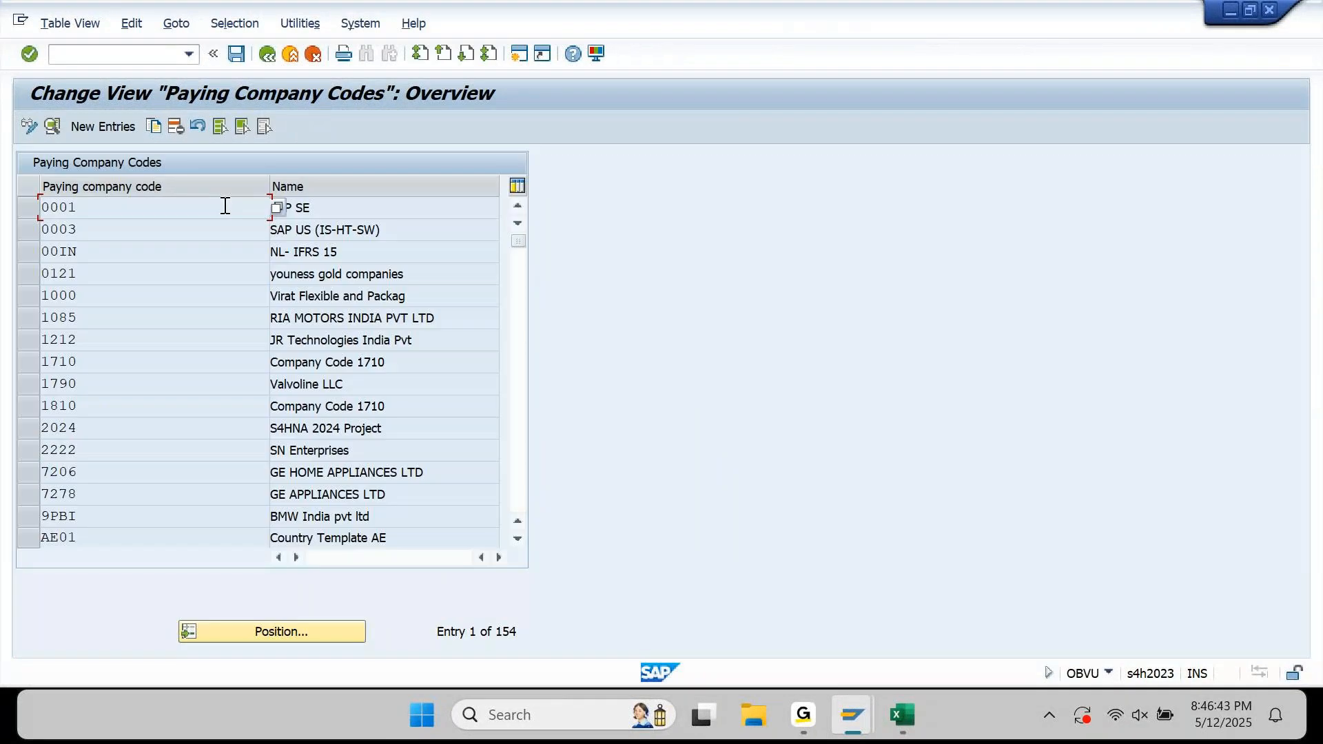
left_click(304, 632)
key("Return")
key("Return")
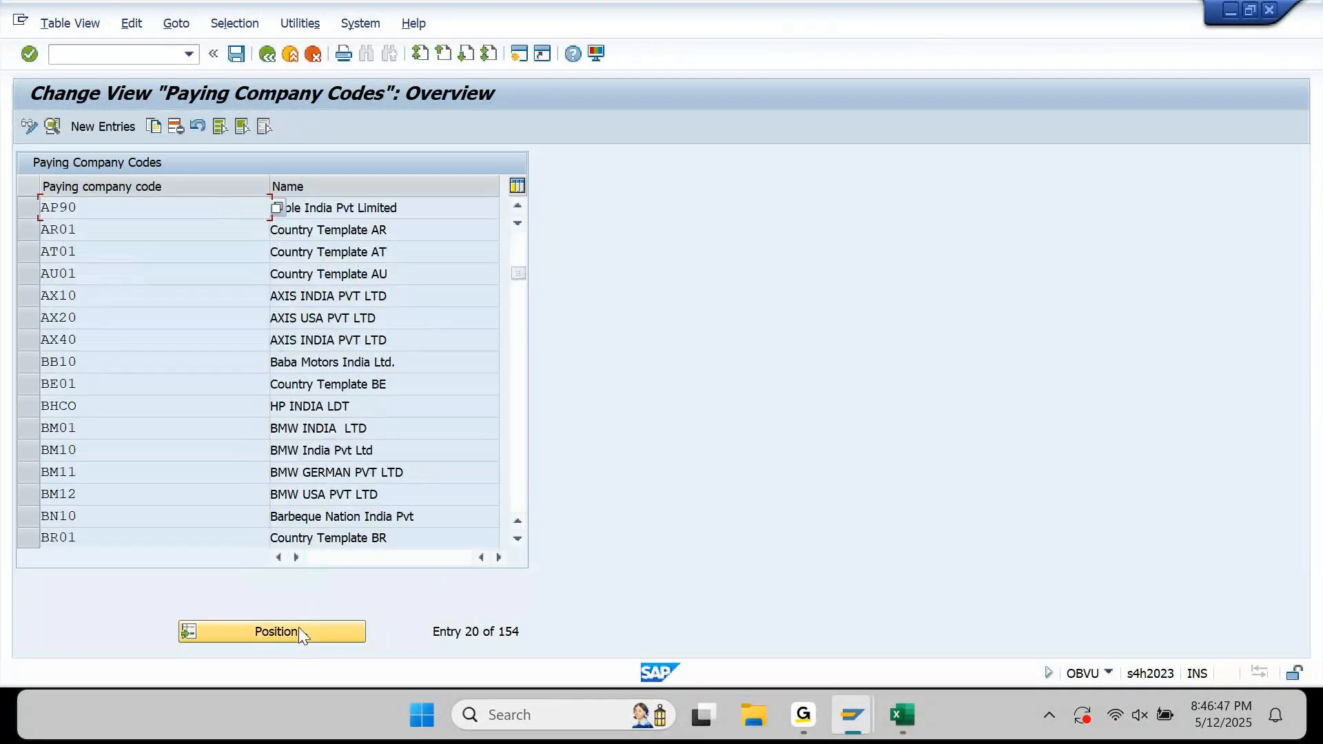
double_click(419, 206)
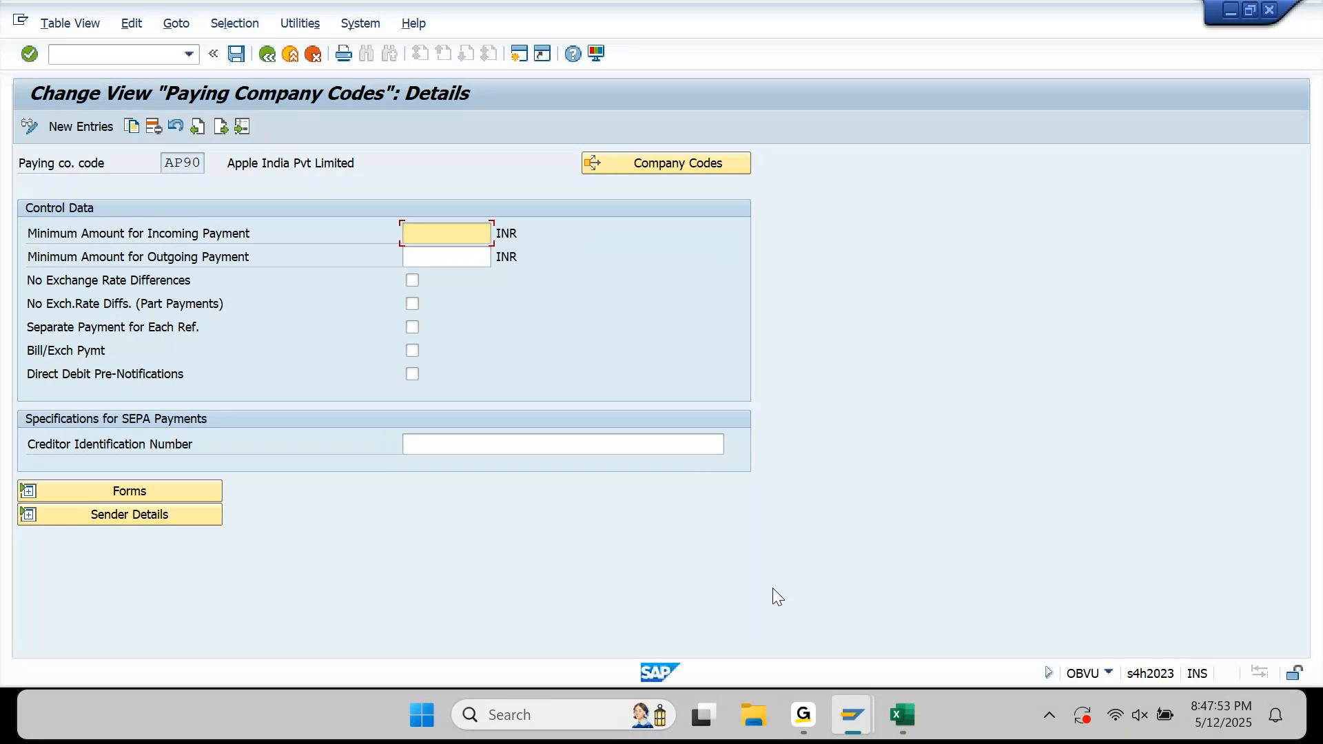
left_click(803, 717)
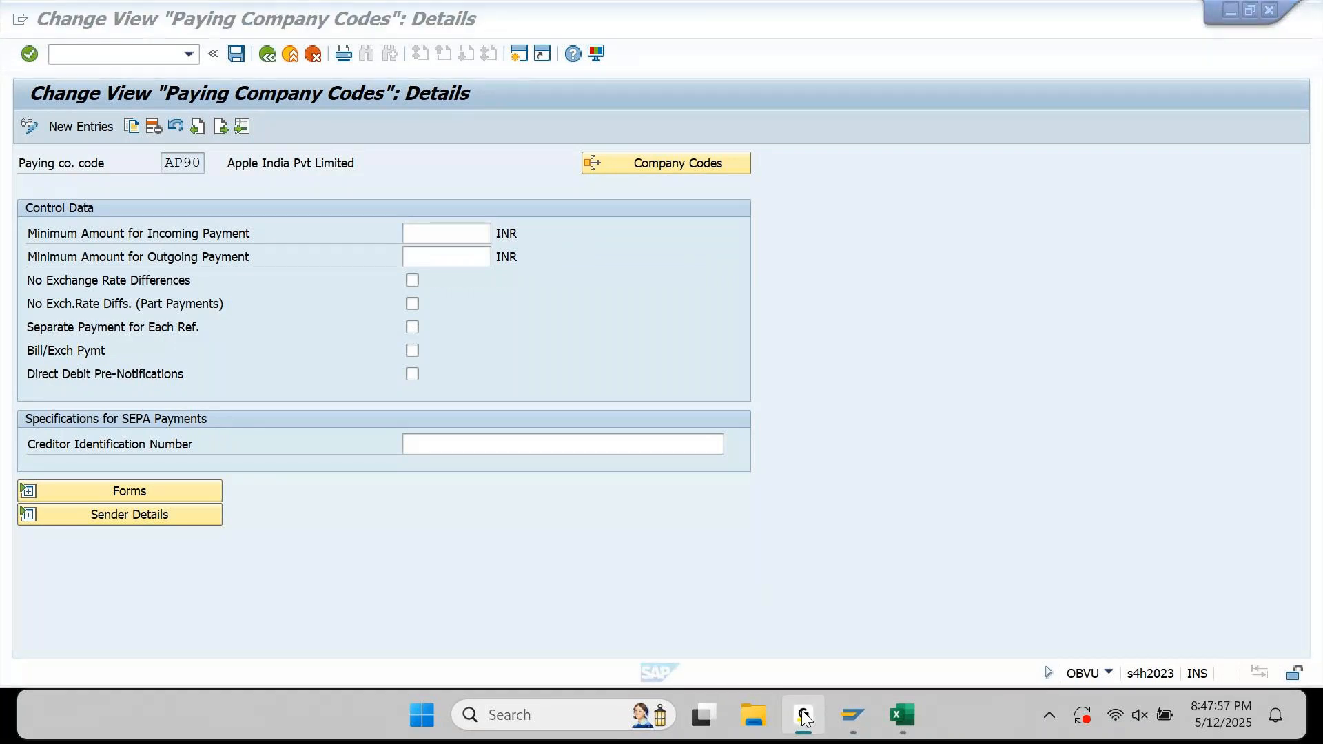
left_click(807, 719)
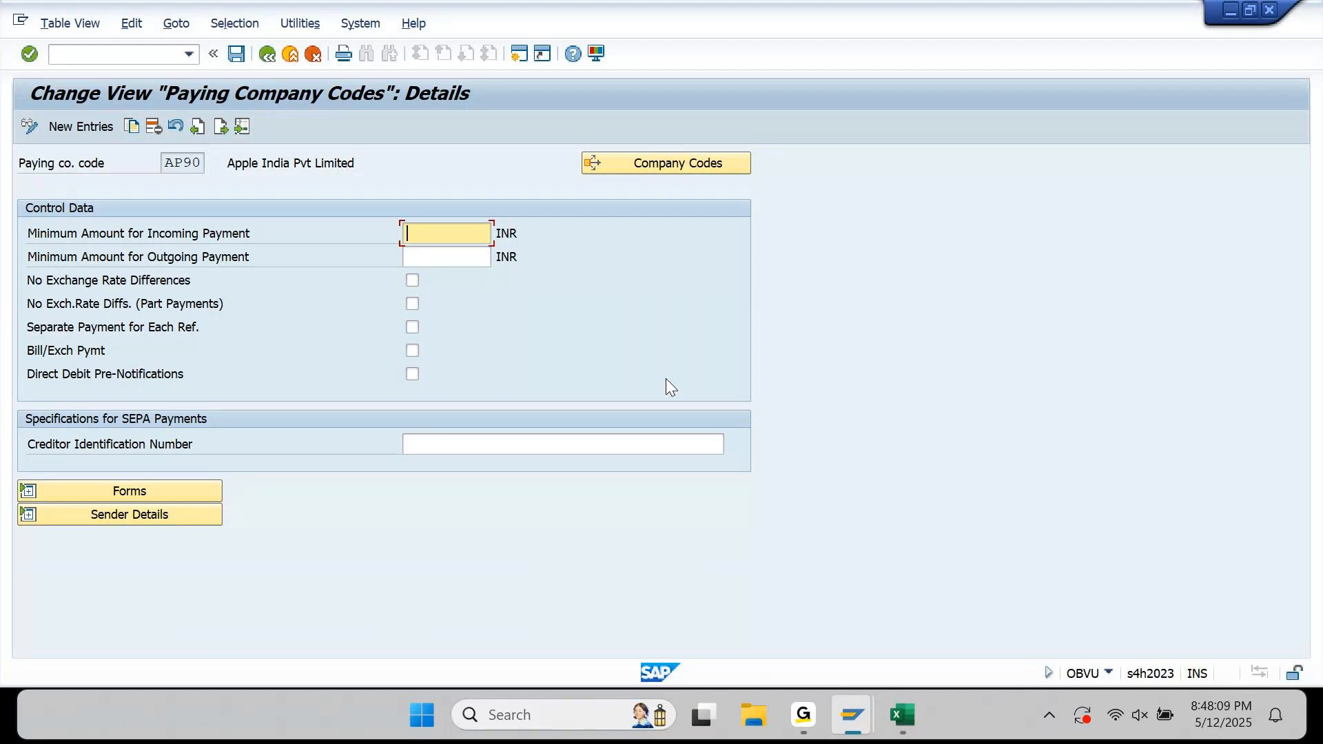
Leave the paying company code details and display the overview of payment methods in company code
left_click(266, 55)
left_click(266, 54)
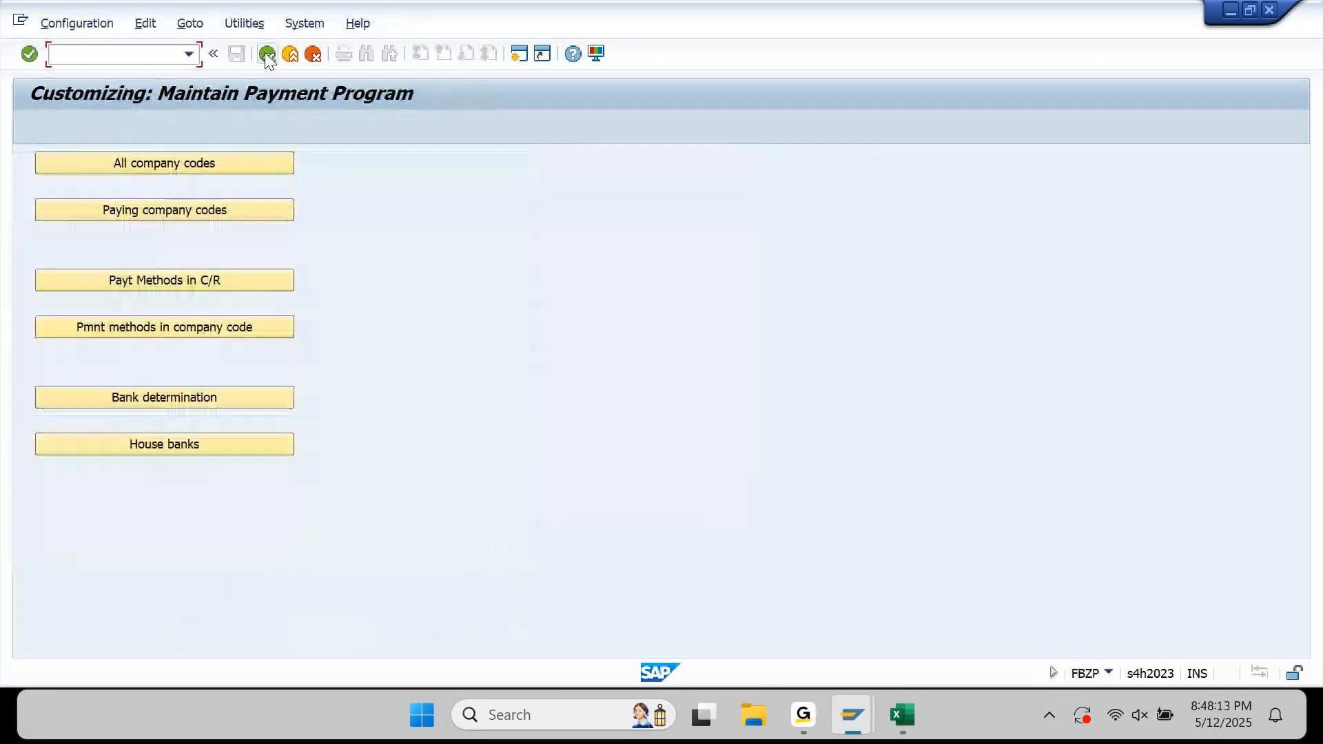
left_click(239, 333)
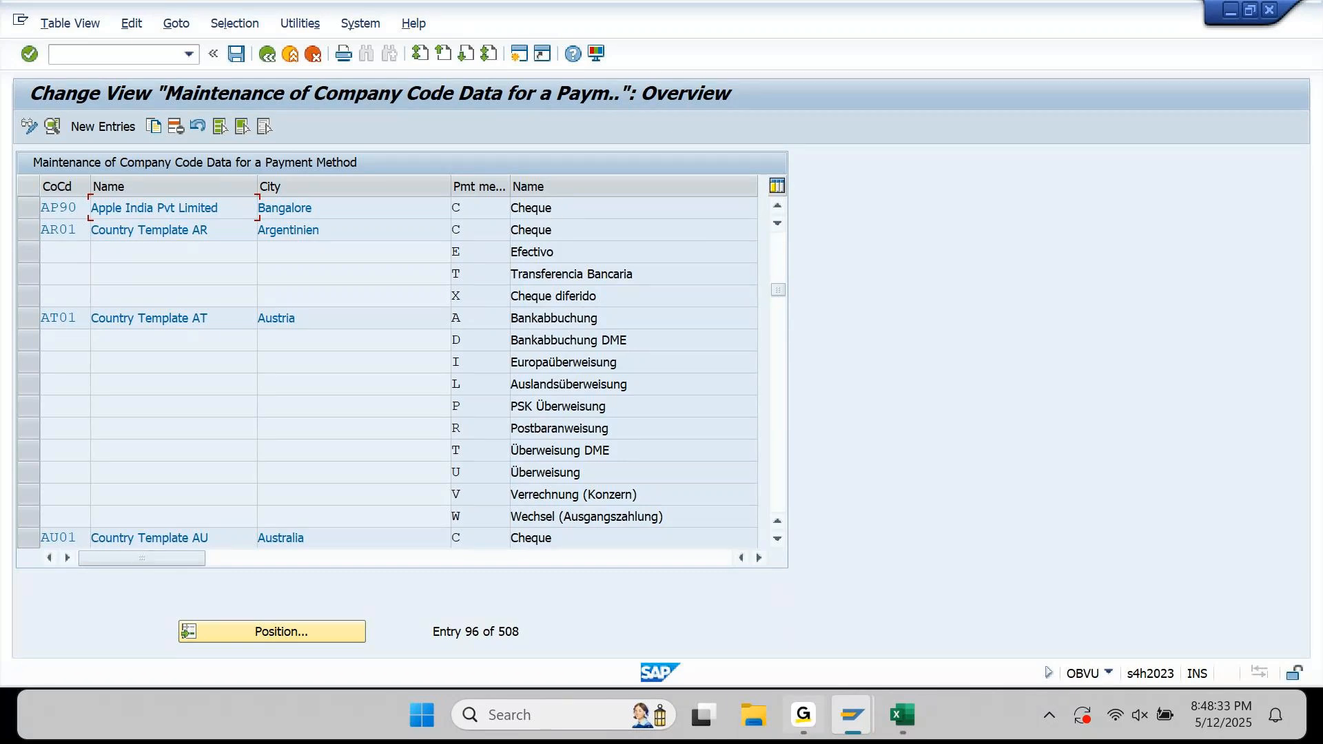
left_click(803, 727)
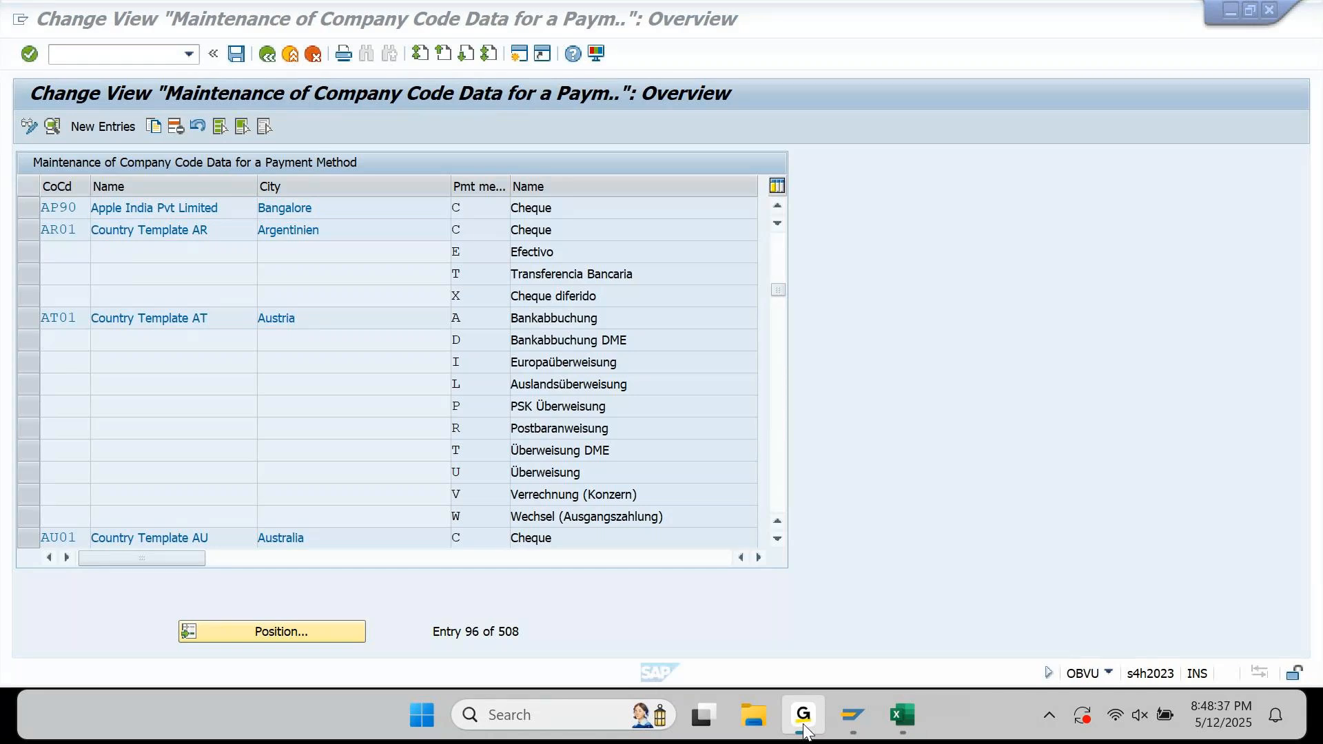
left_click(805, 731)
Switch to the vendor invoice session and start transaction OBC4 to show the field status variants
mouse_move(849, 732)
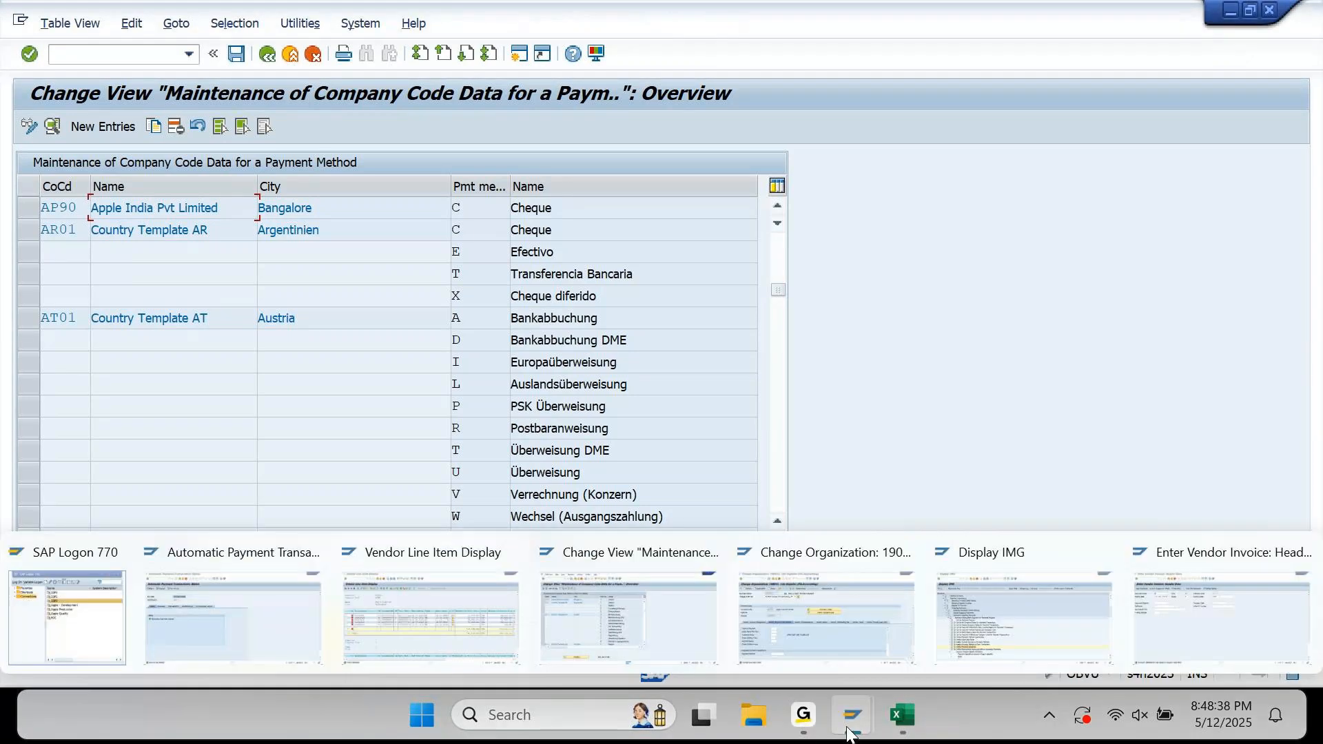
left_click(1187, 623)
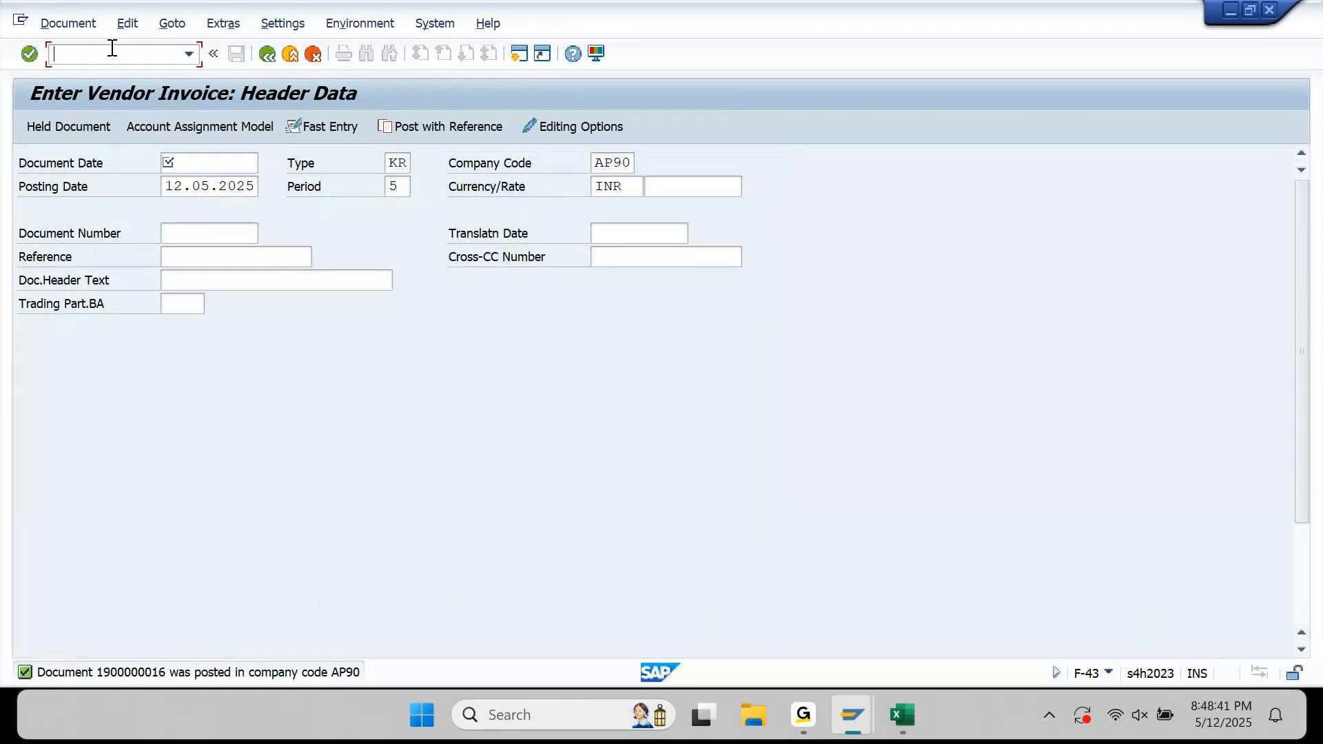
left_click(112, 48)
type("/N OBC4")
key("Return")
mouse_move(853, 714)
left_click(1266, 589)
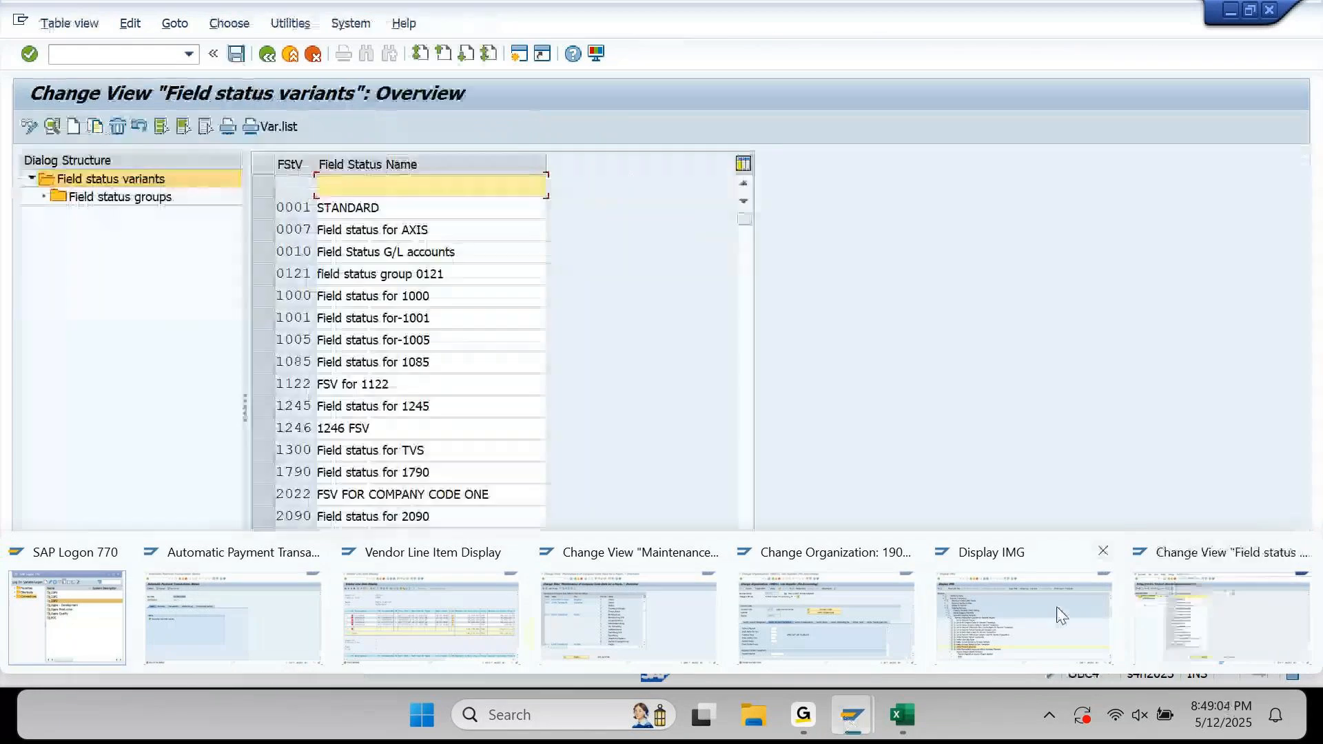
Find field status variant AP90 and open its field status group G005 for bank accounts
left_click(570, 638)
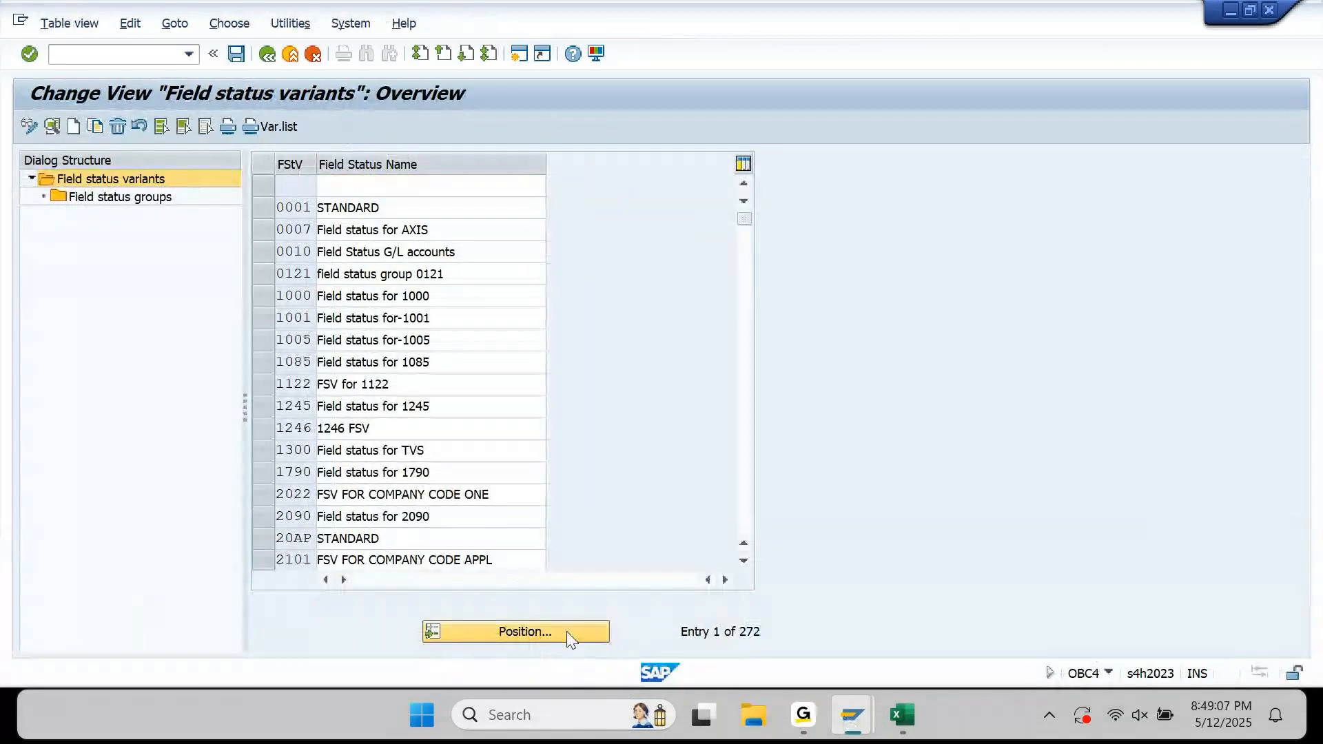
type("AP90")
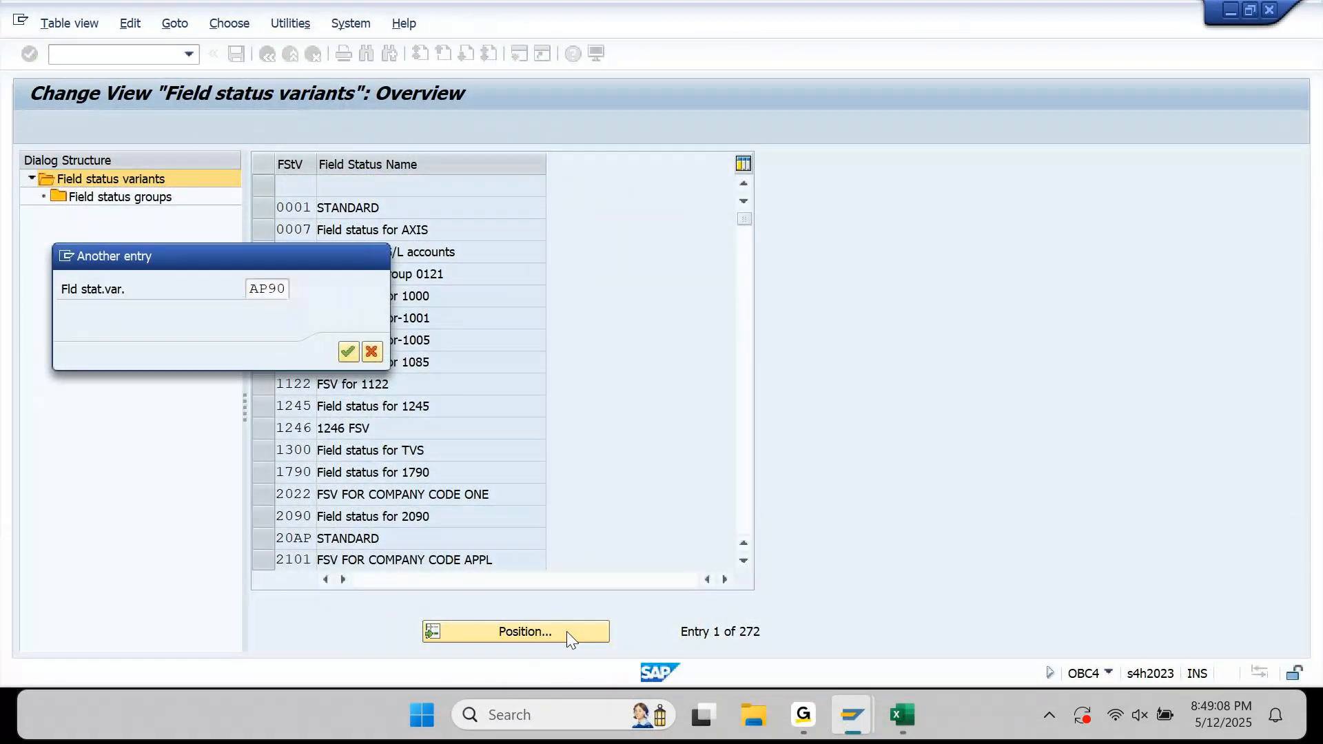
key("Return")
left_click(270, 186)
double_click(162, 198)
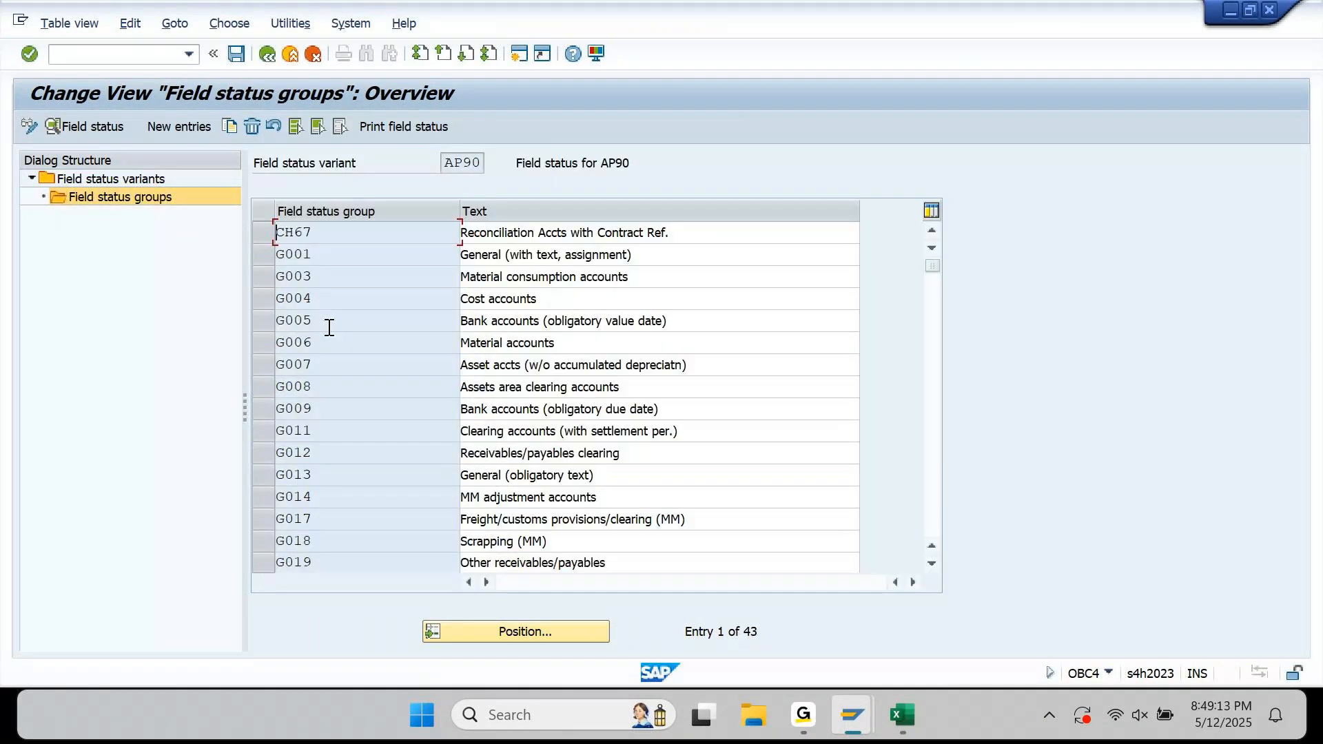
left_click(264, 322)
double_click(354, 325)
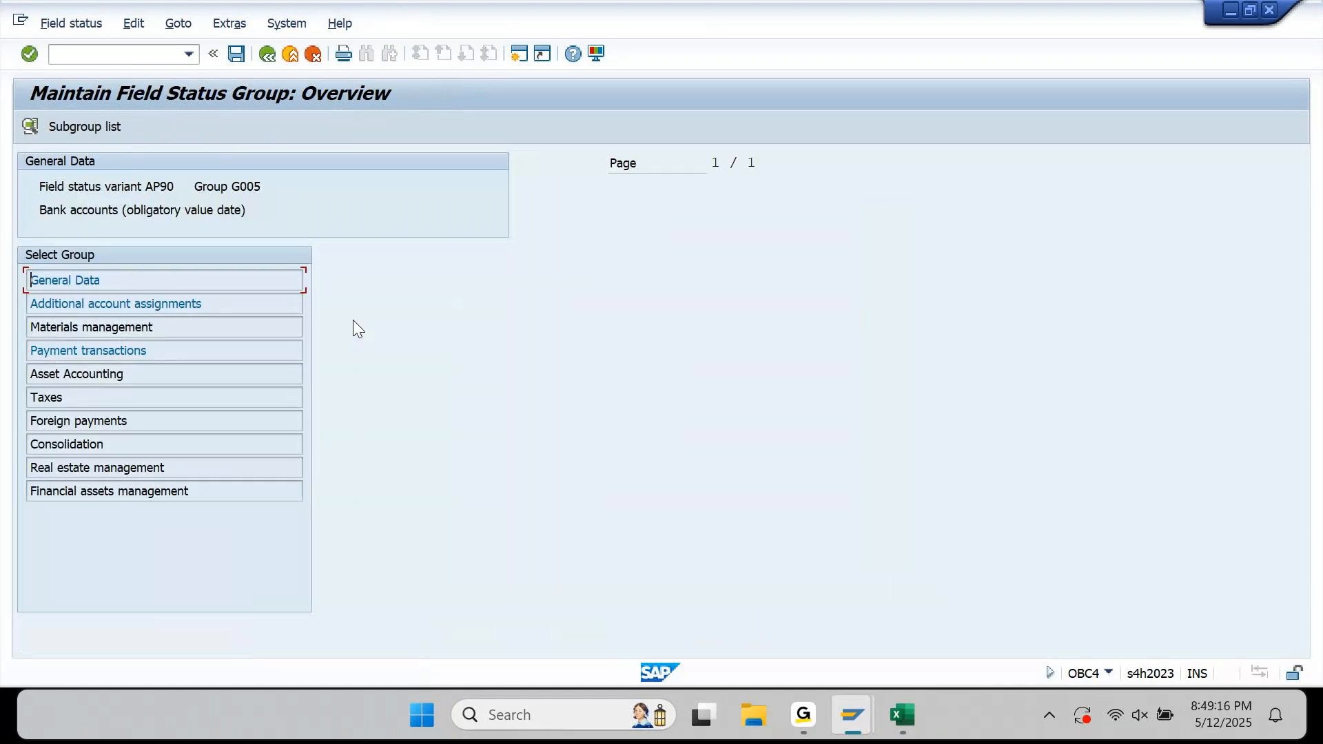
Examine group G005's field statuses for payment transactions, additional account assignments and general data, and return to the field status groups list
double_click(112, 350)
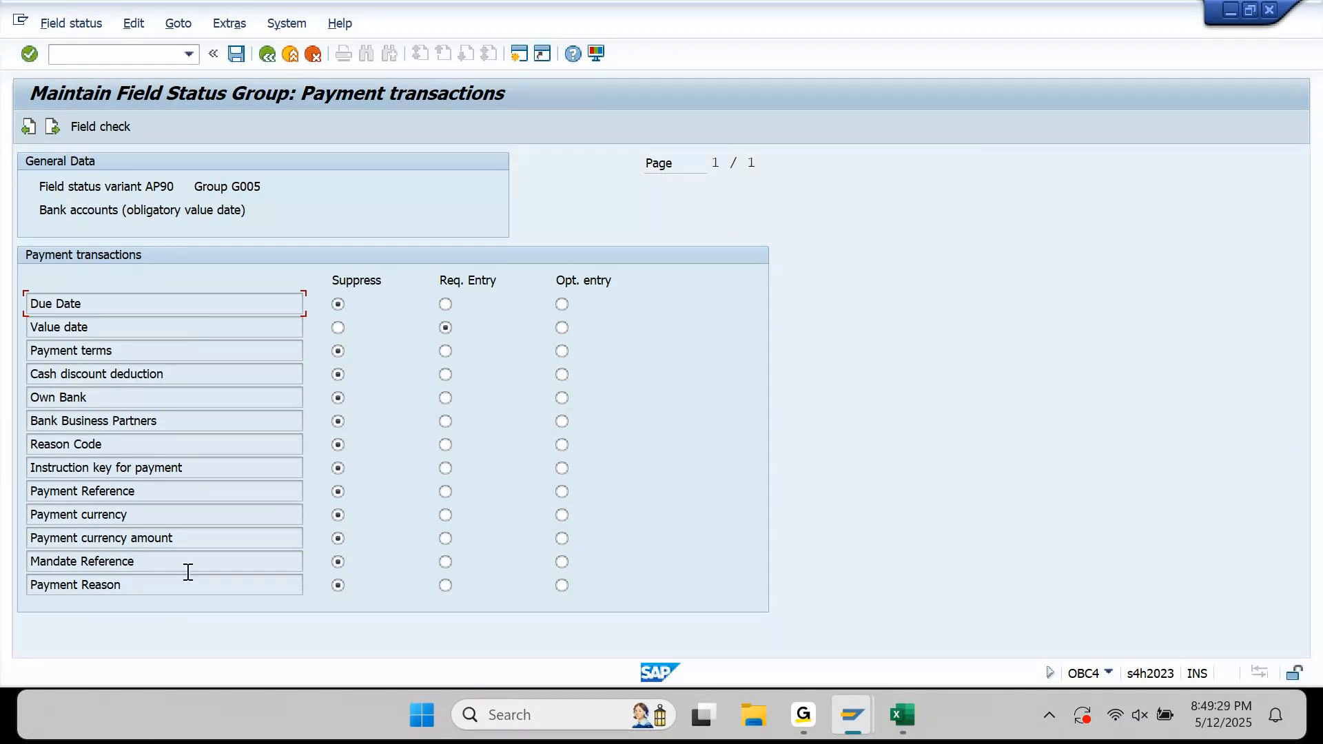
left_click(266, 55)
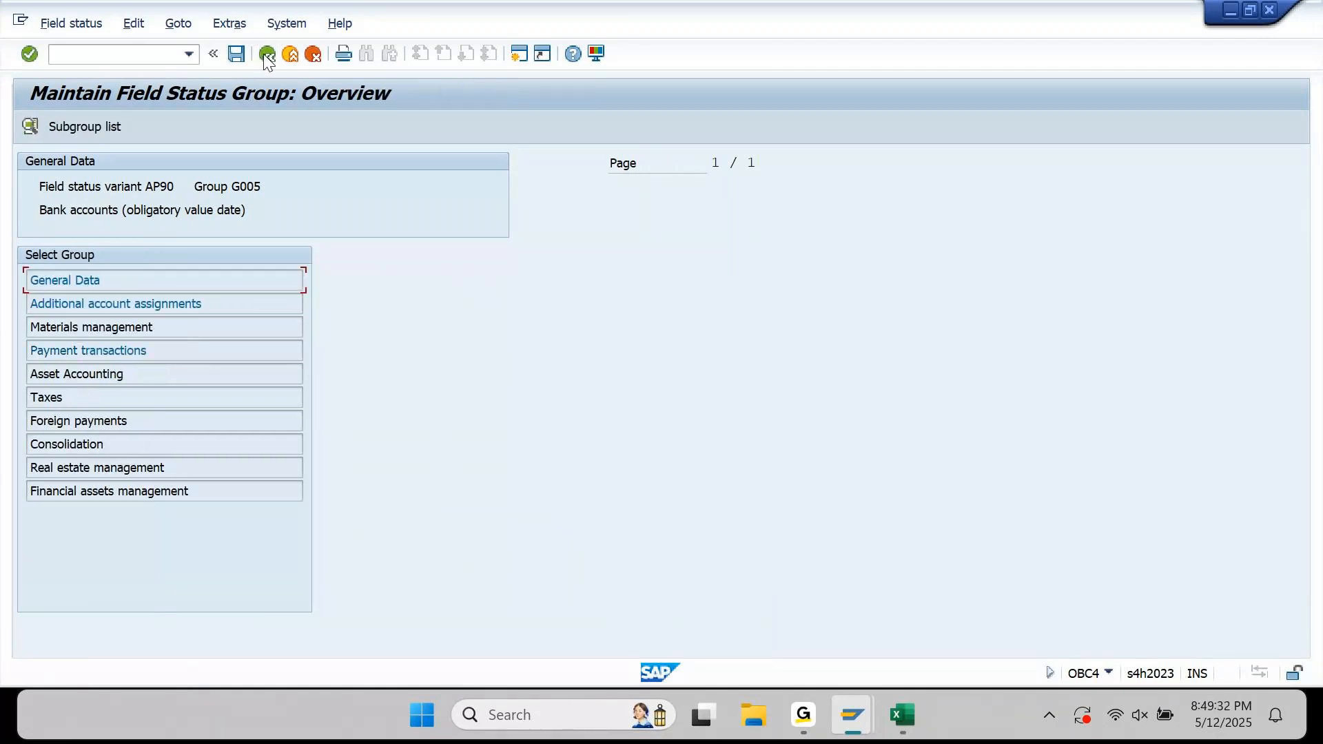
double_click(116, 304)
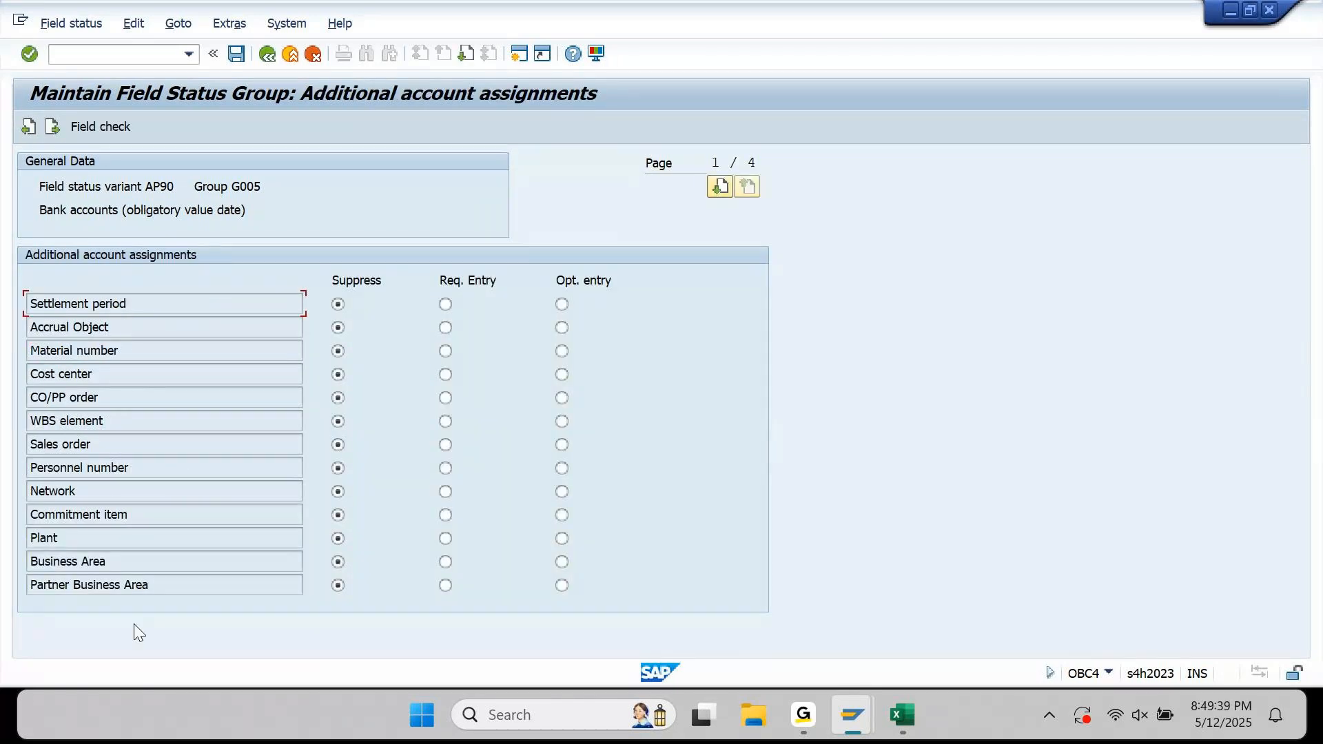
left_click(720, 186)
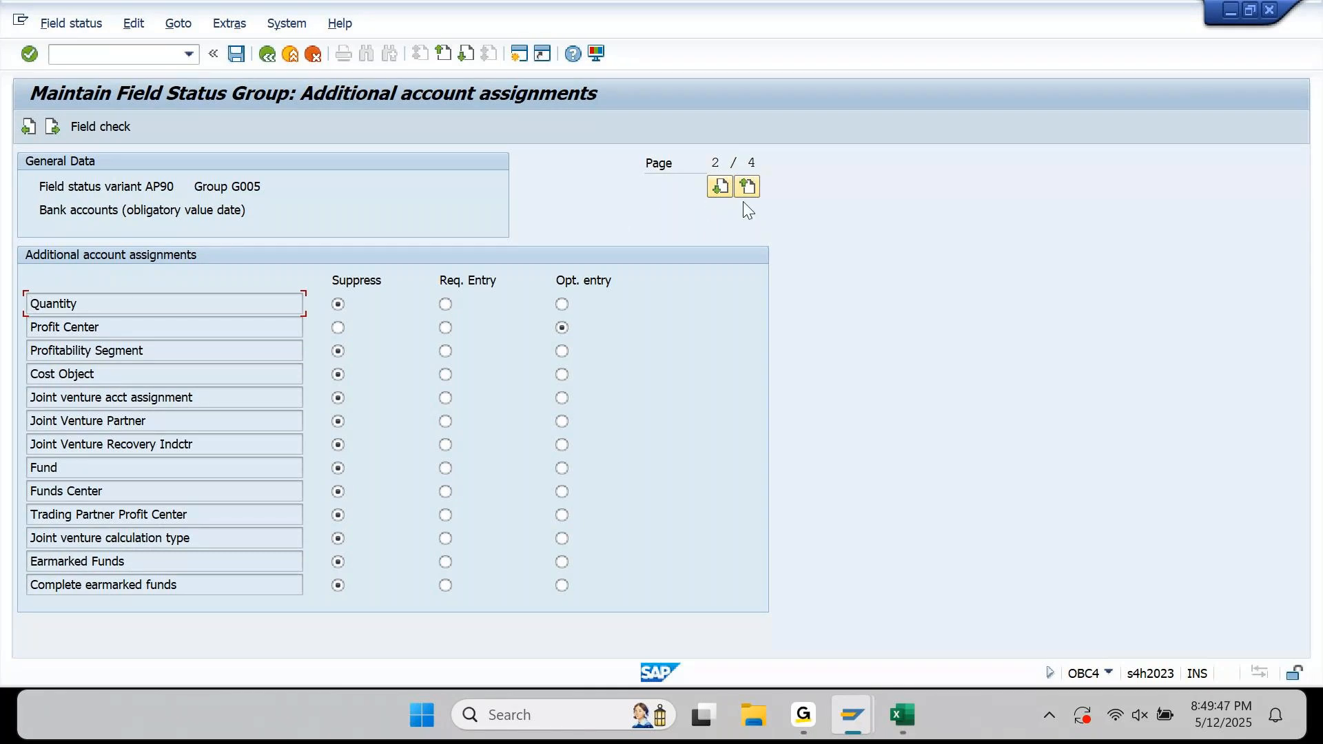
left_click(720, 189)
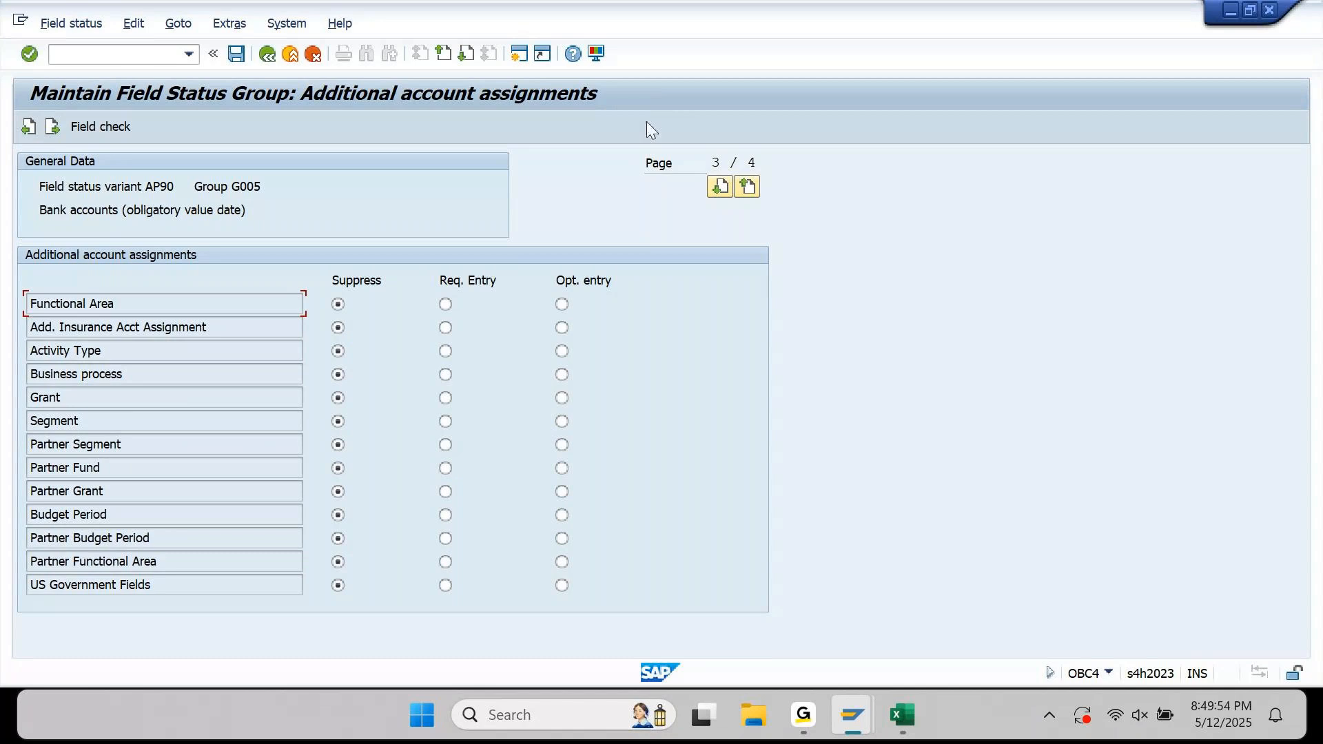
left_click(721, 187)
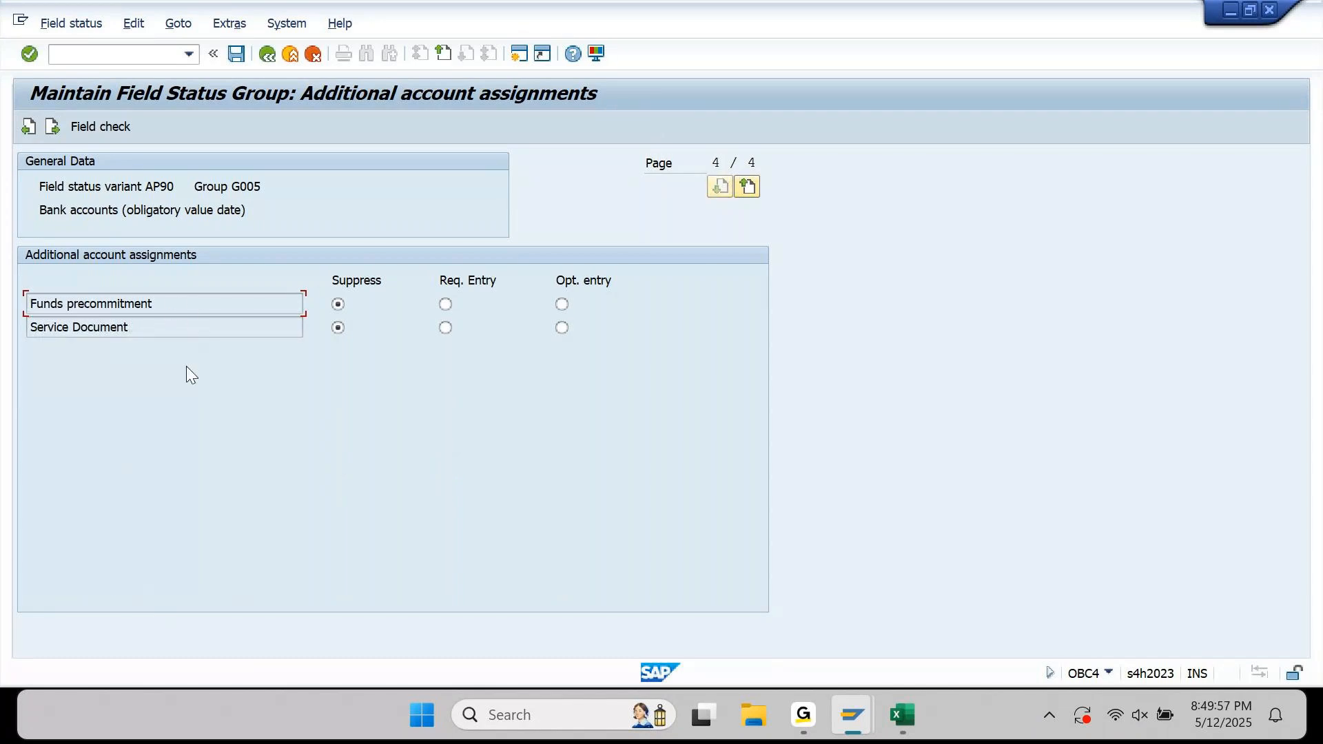
left_click(267, 54)
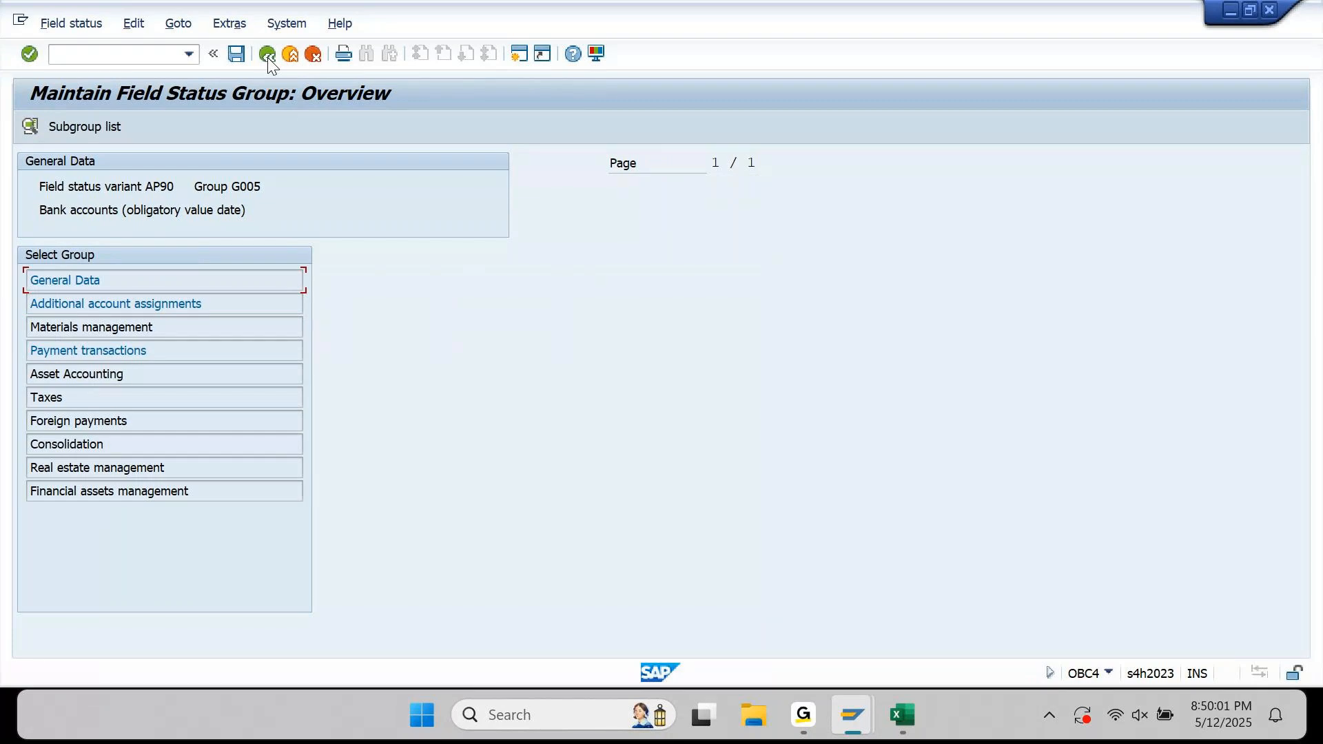
left_click(117, 280)
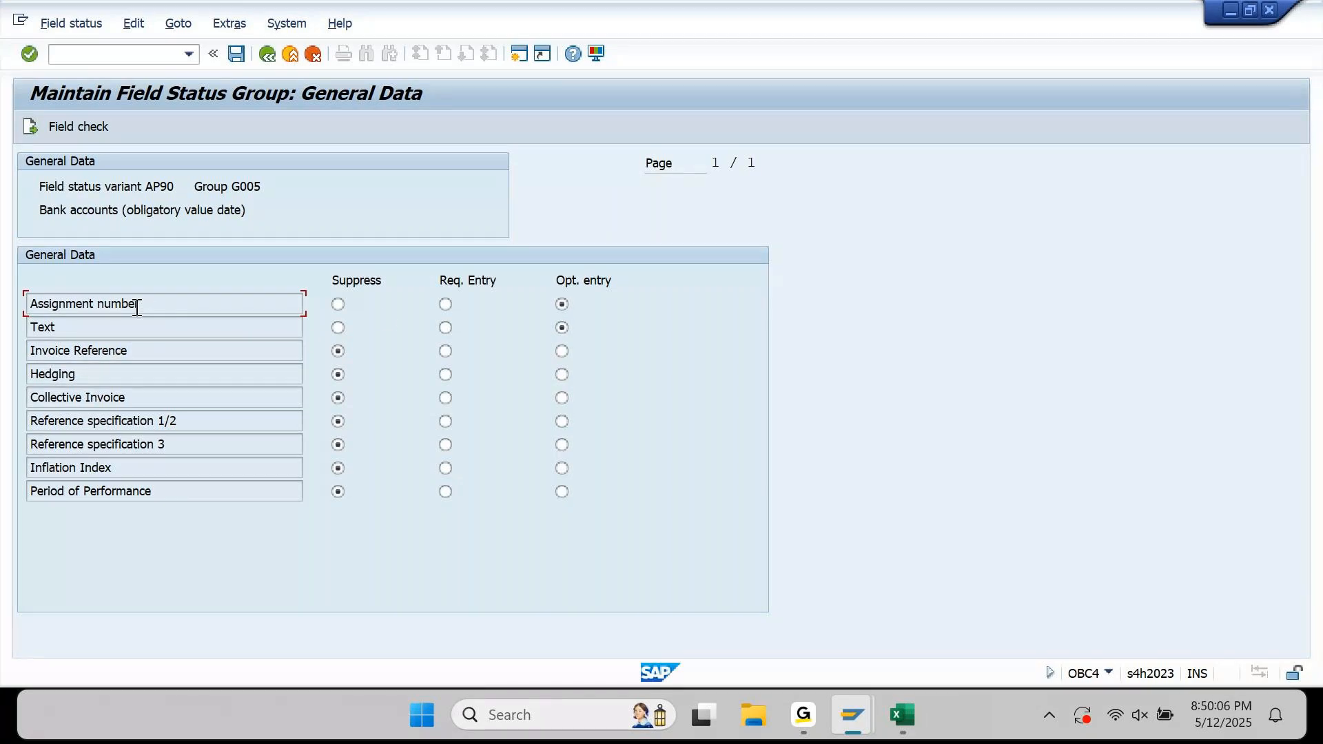
left_click(271, 57)
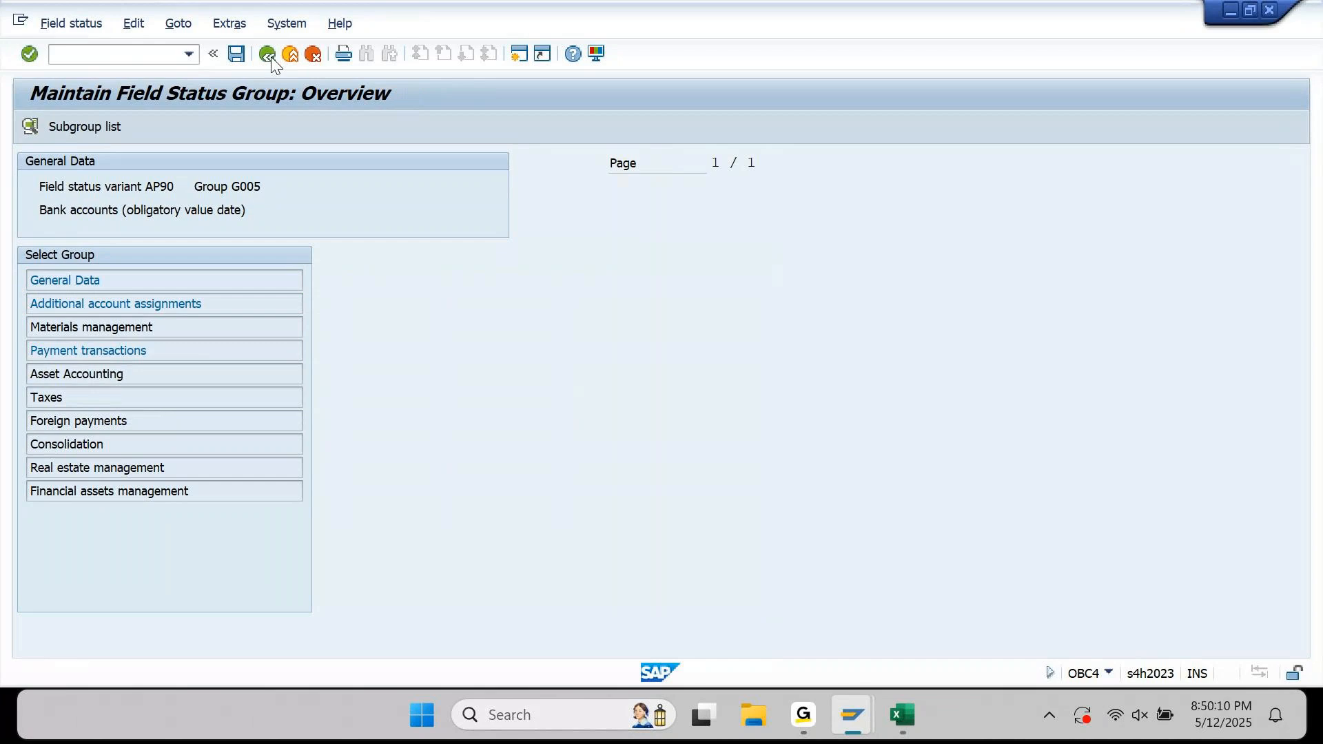
left_click(269, 55)
Switch to the automatic payment session and inspect the free selection field names, including the Others option, without choosing a field
mouse_move(854, 717)
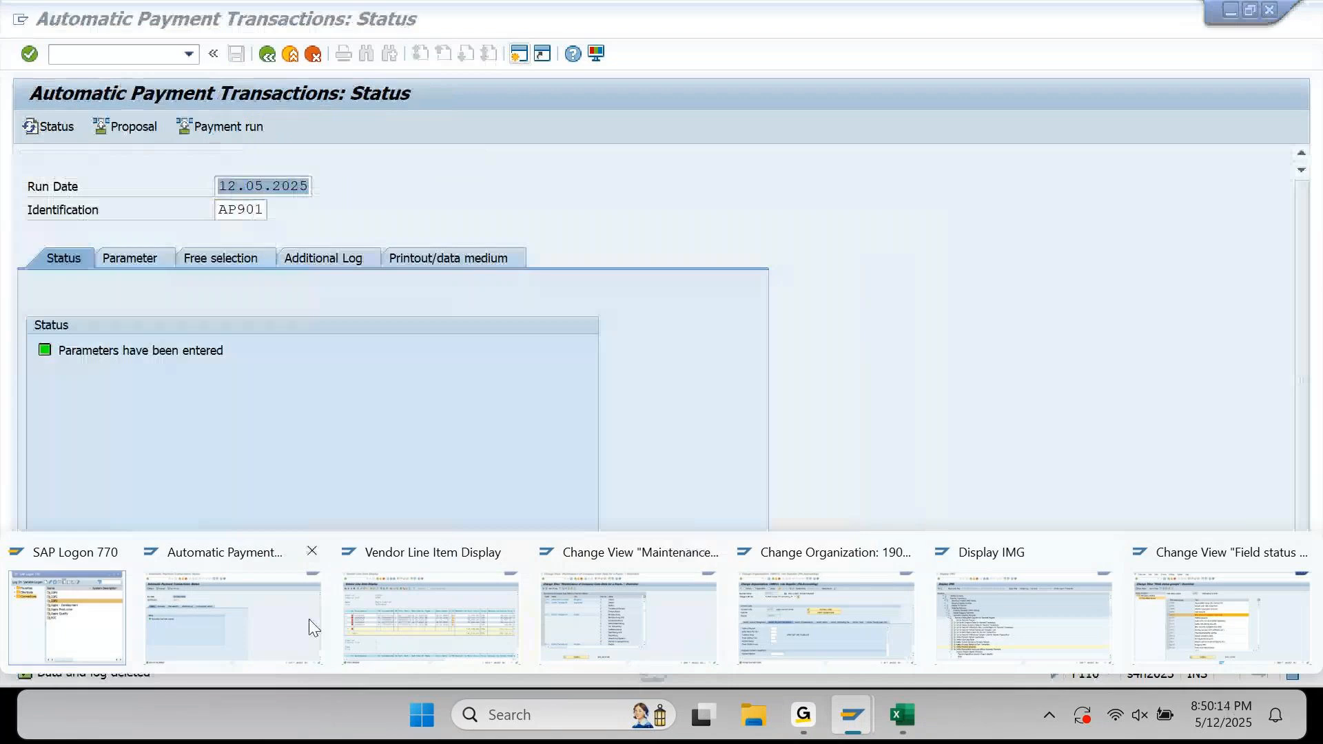
left_click(277, 623)
left_click(235, 262)
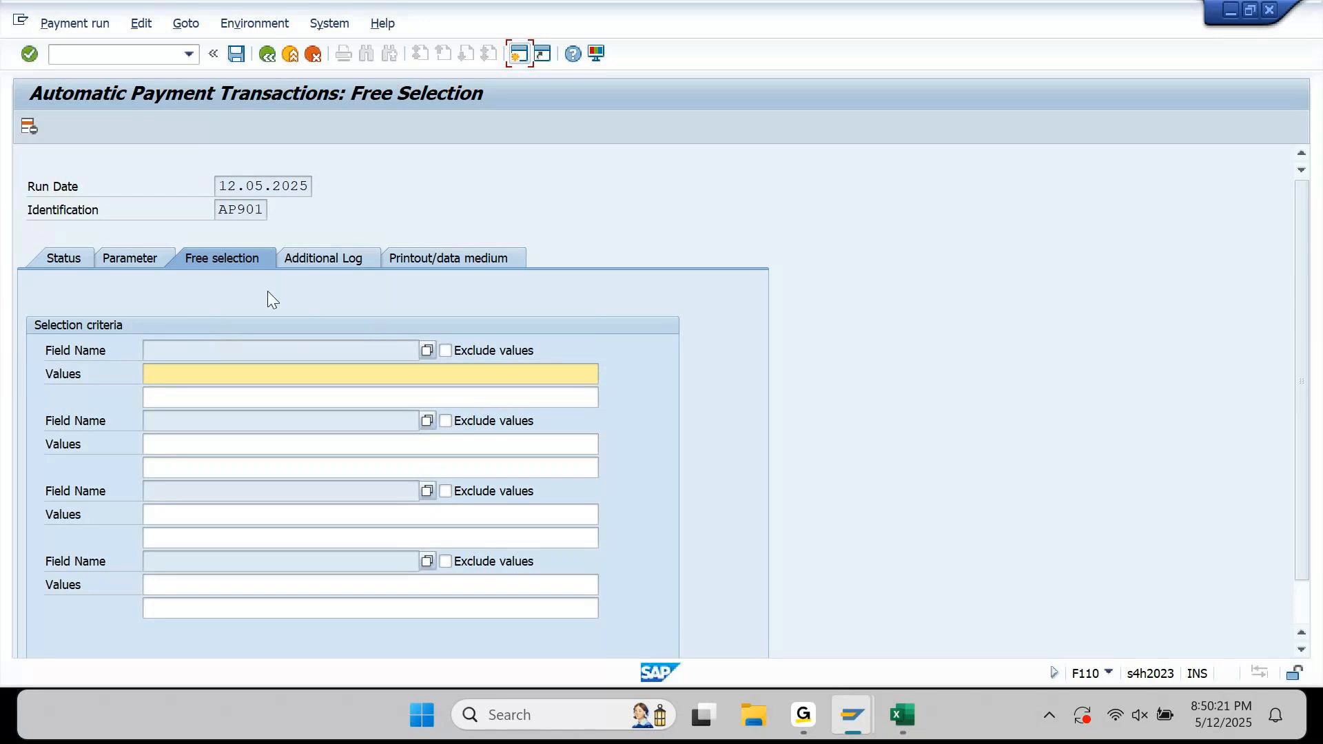
left_click(428, 350)
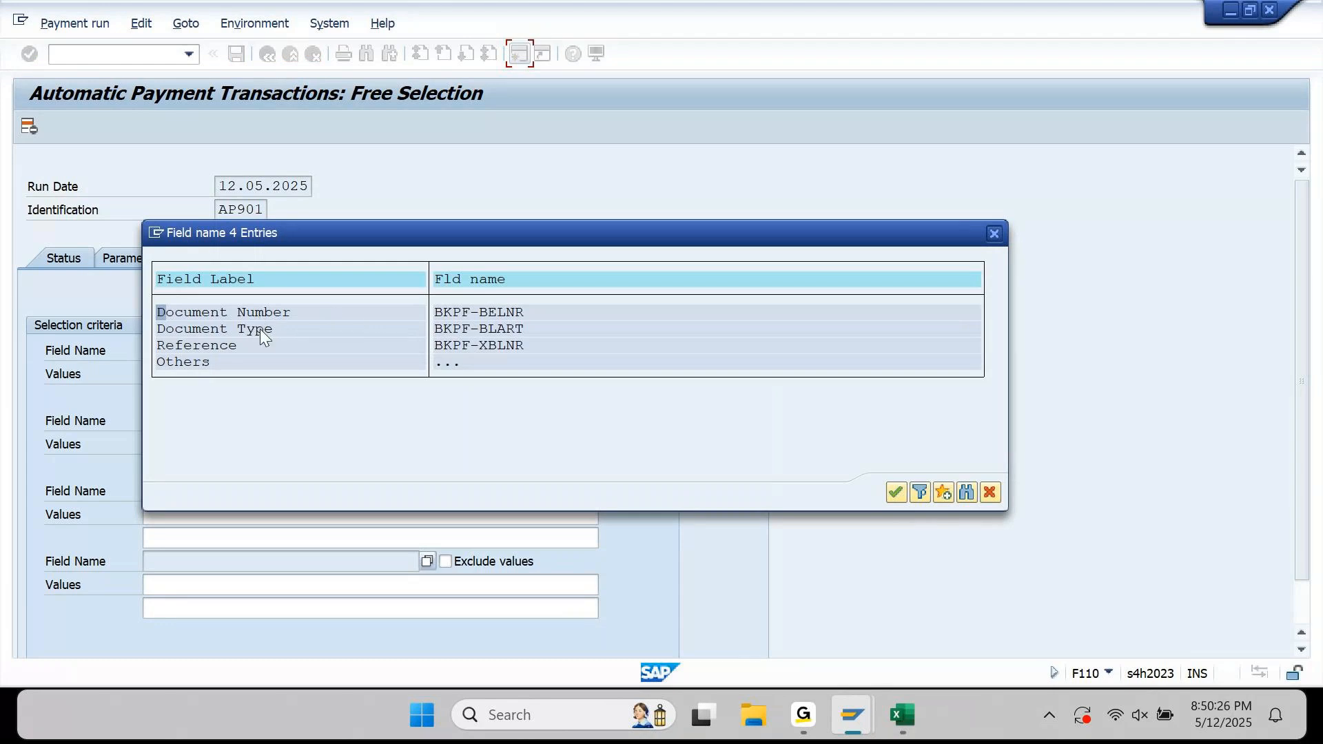
double_click(201, 363)
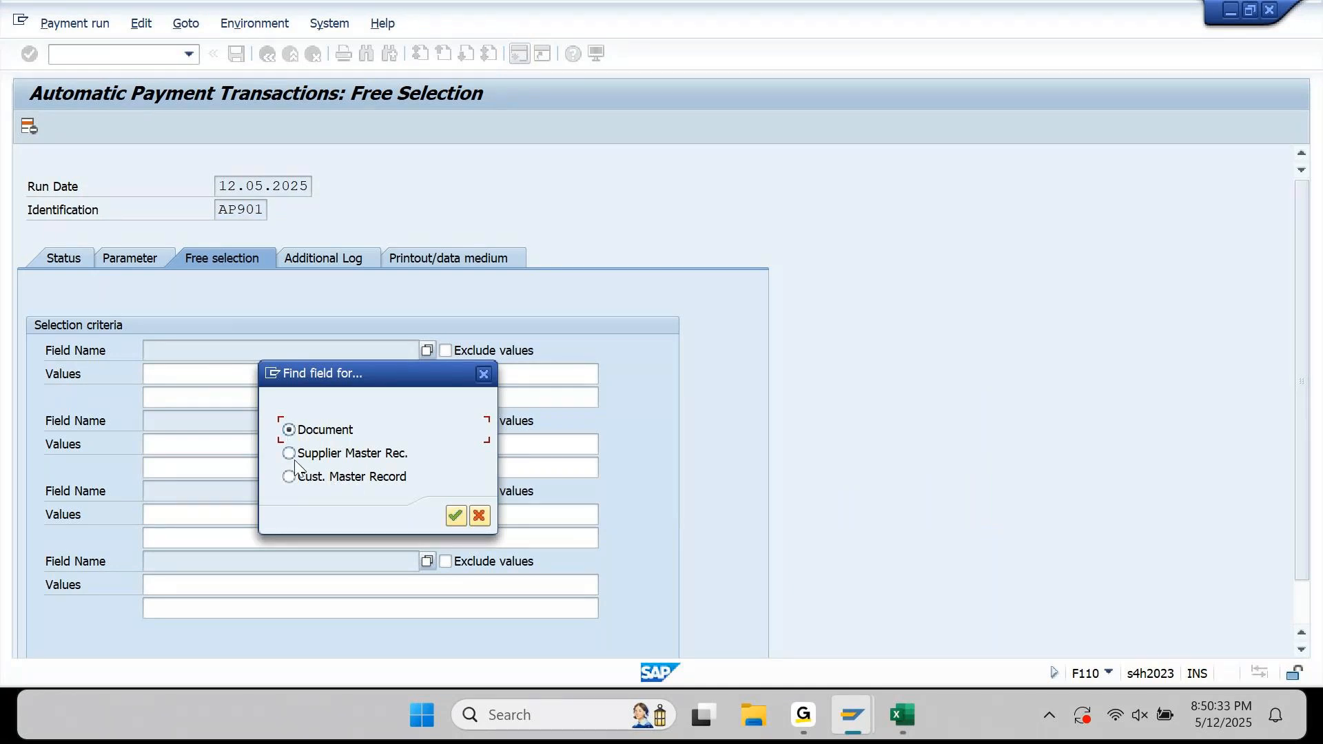
left_click(479, 517)
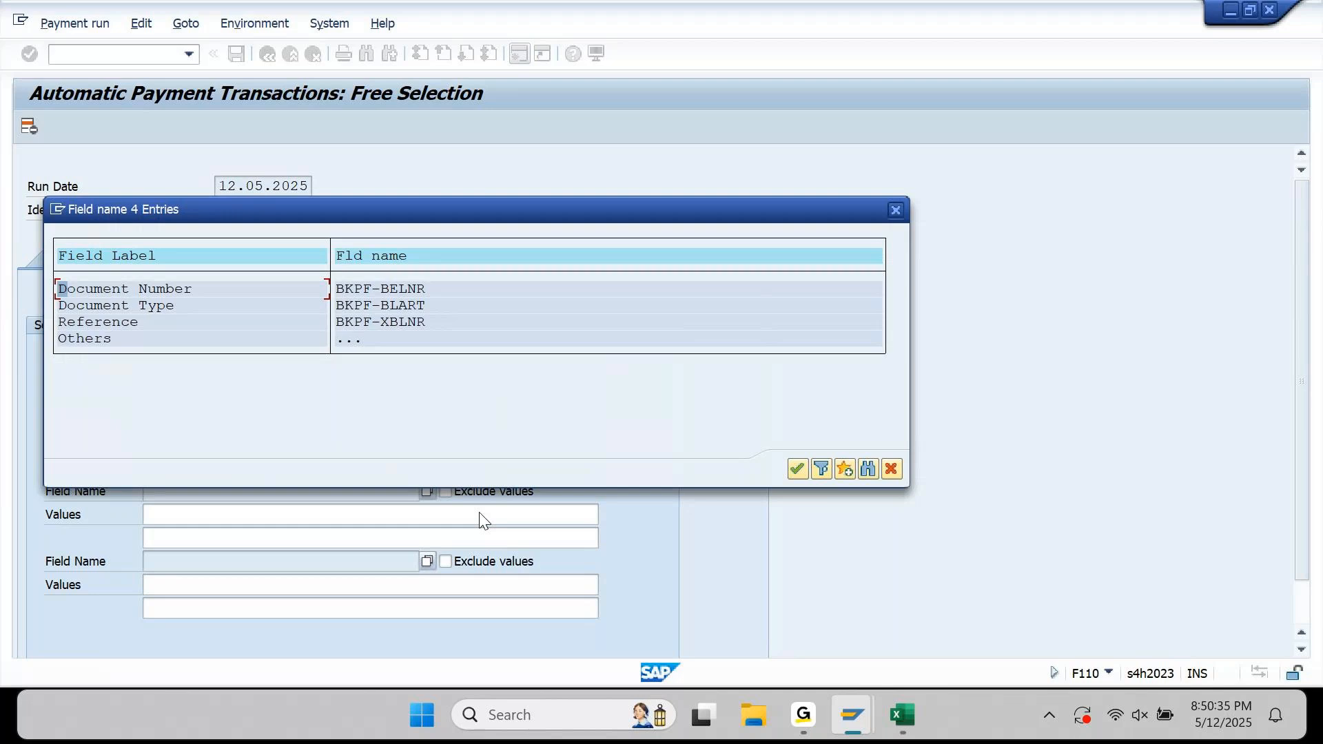
left_click(888, 470)
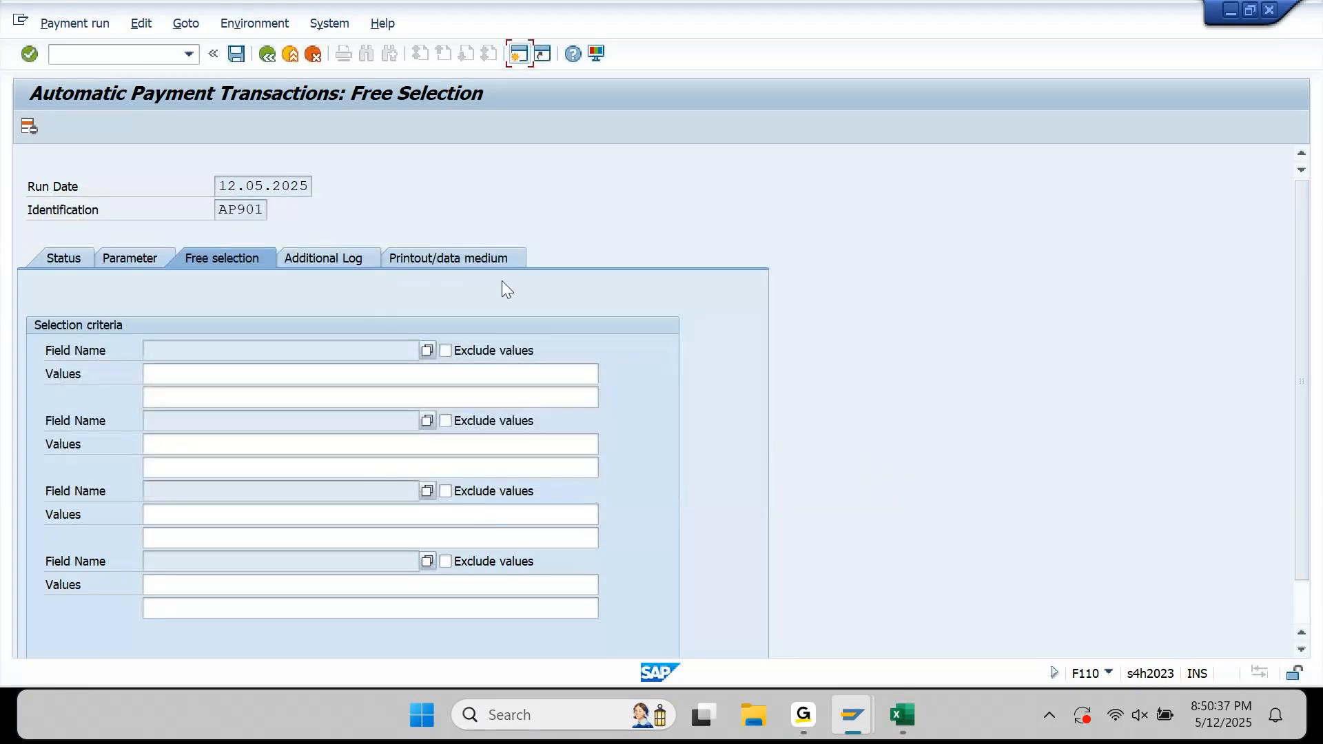
Review the parameters of payment run AP901 and refresh its status
left_click(316, 266)
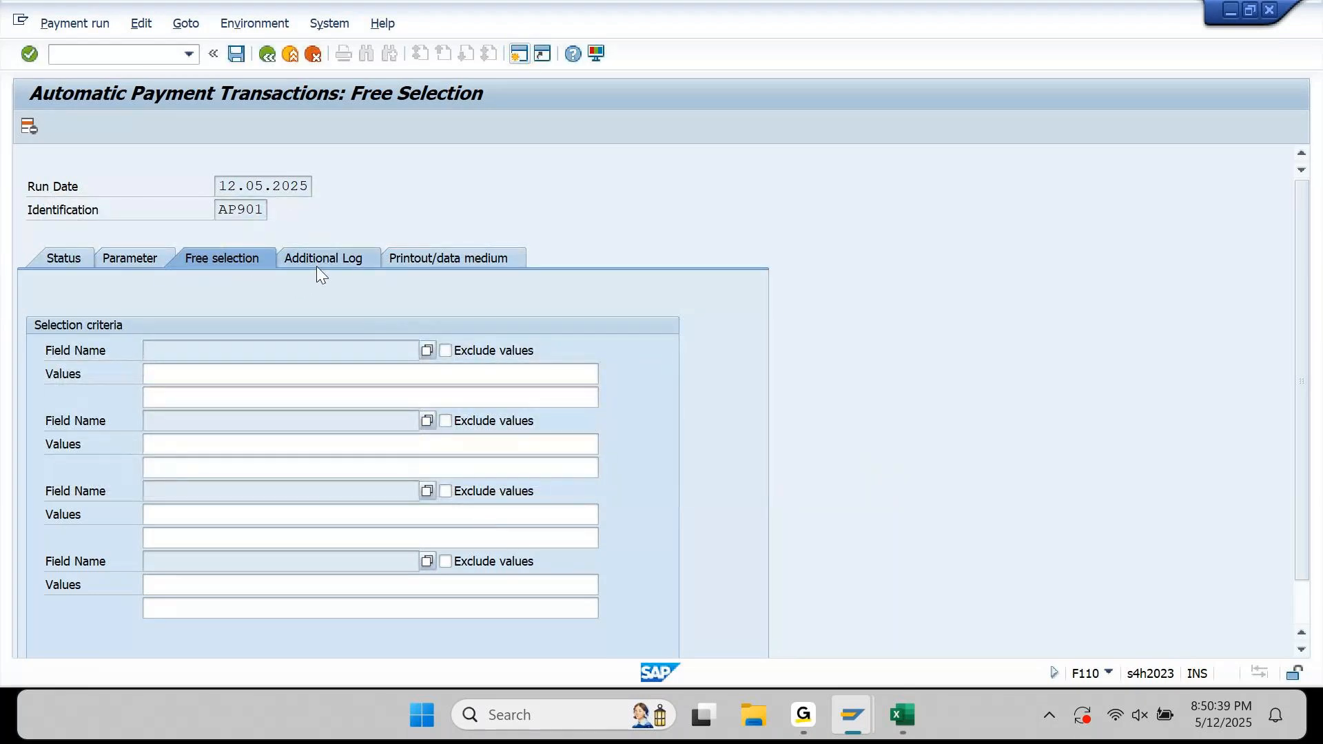
left_click(135, 256)
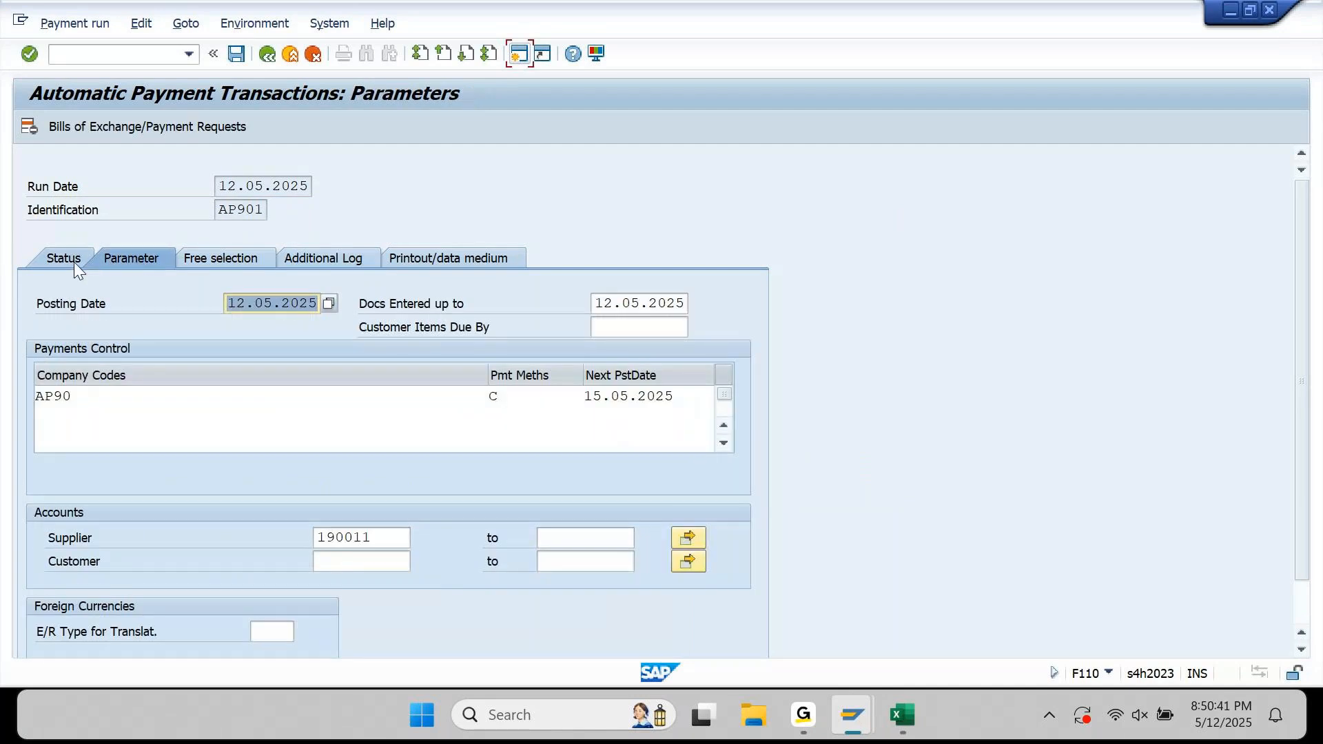
scroll(163, 448, "down", 1)
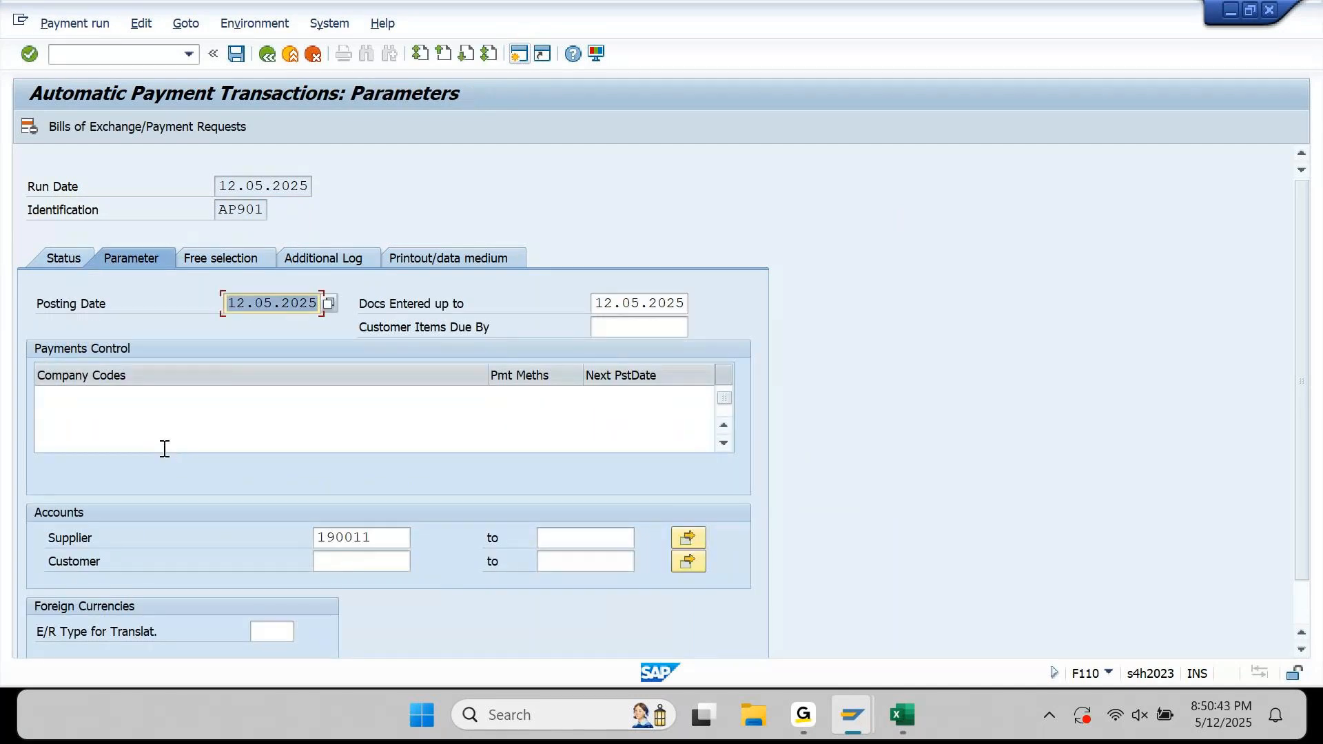
left_click(73, 257)
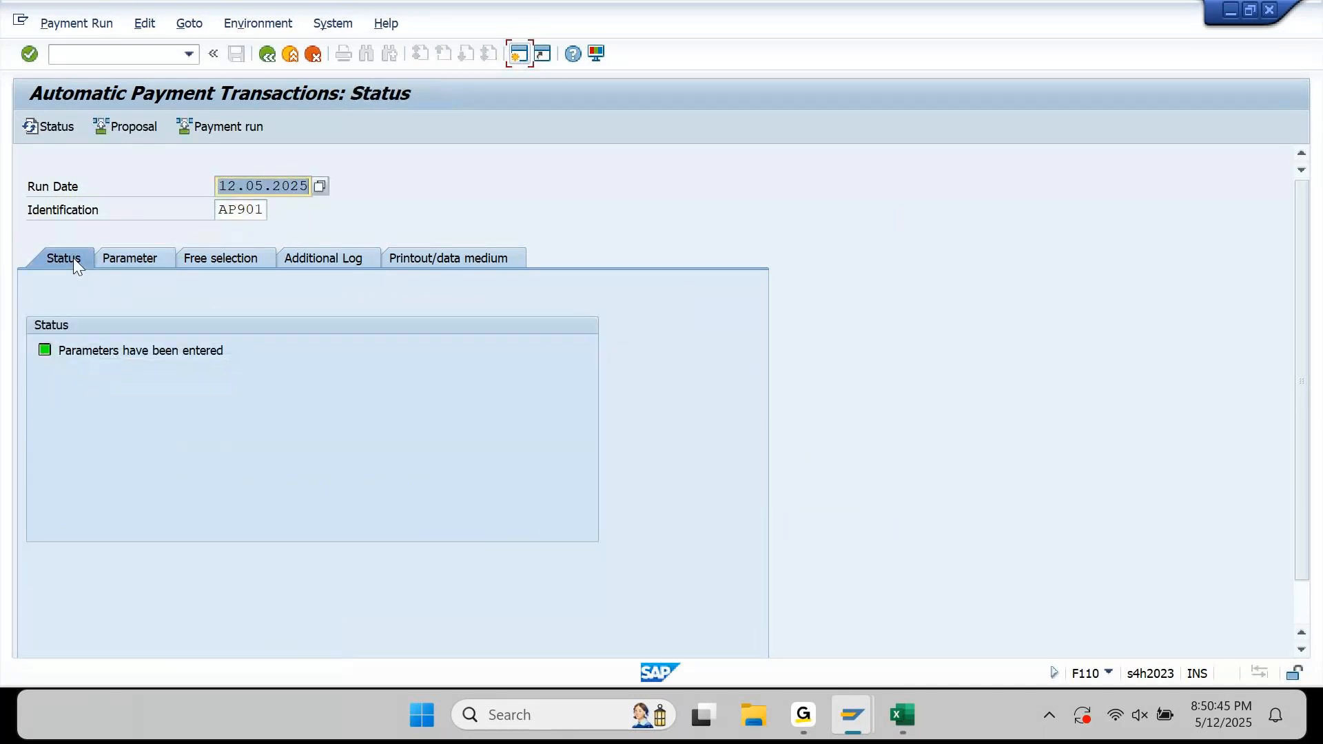
left_click(63, 126)
Switch to the company code payment methods session, leave that overview and display the bank determination settings
mouse_move(852, 714)
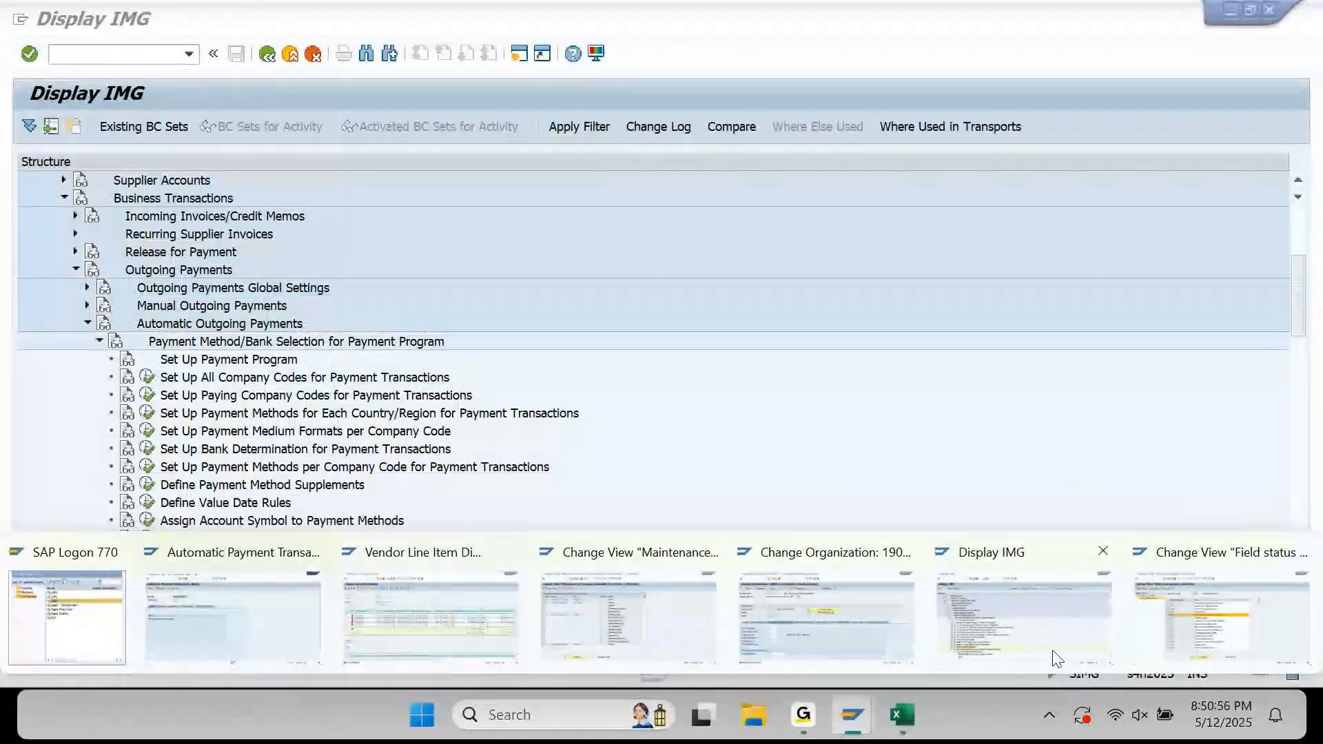
left_click(1054, 648)
mouse_move(853, 724)
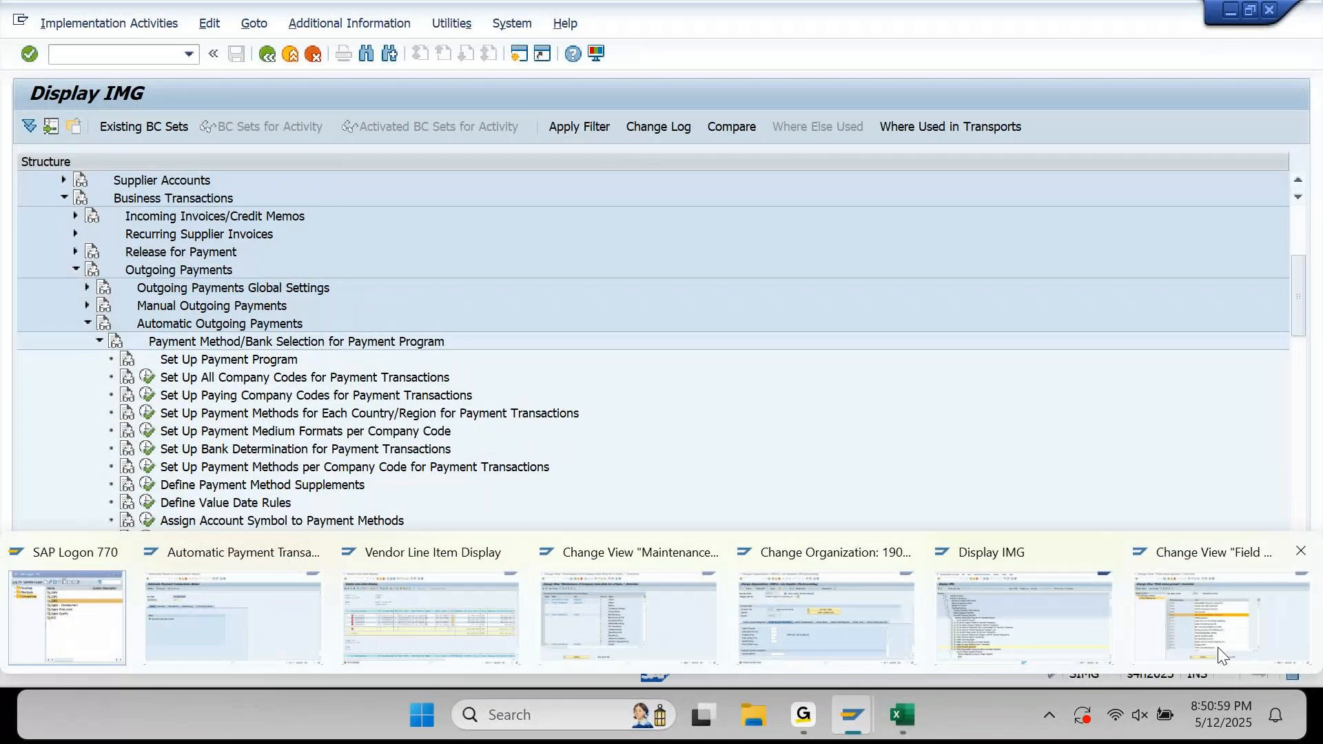
left_click(665, 610)
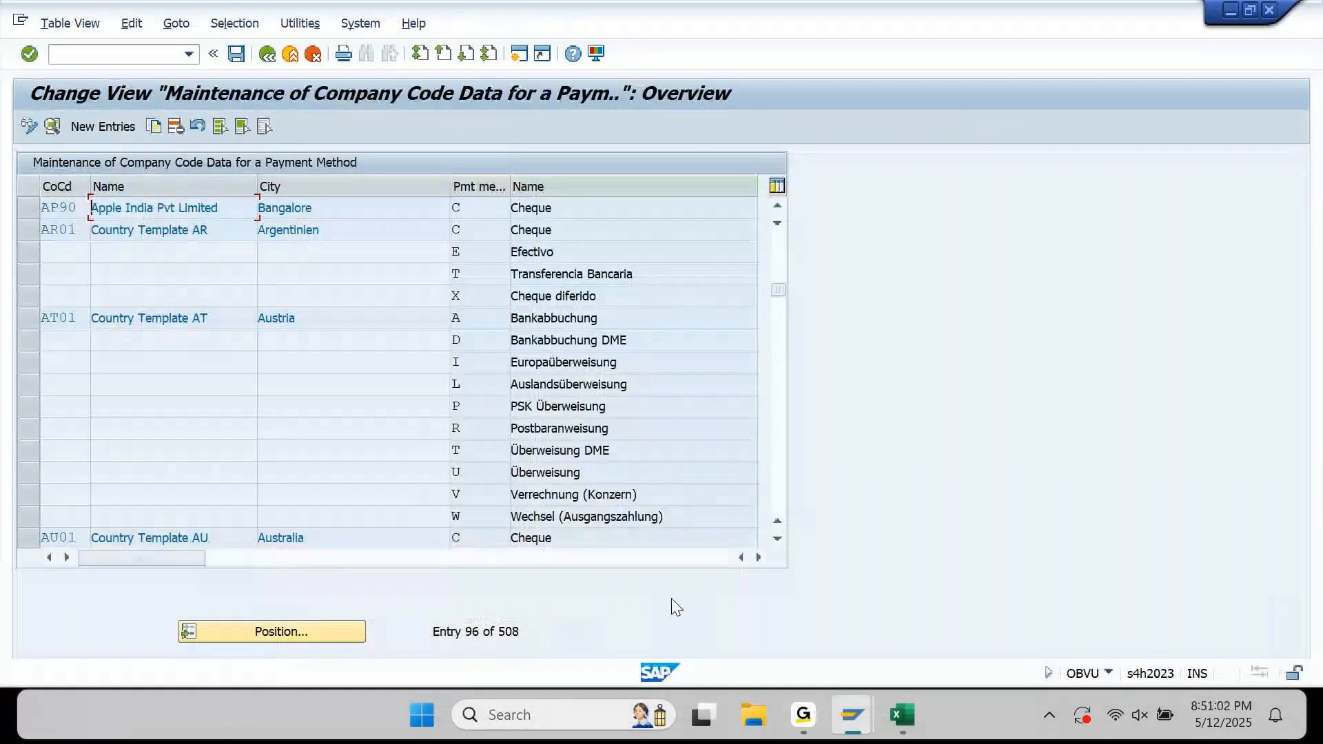
left_click(274, 56)
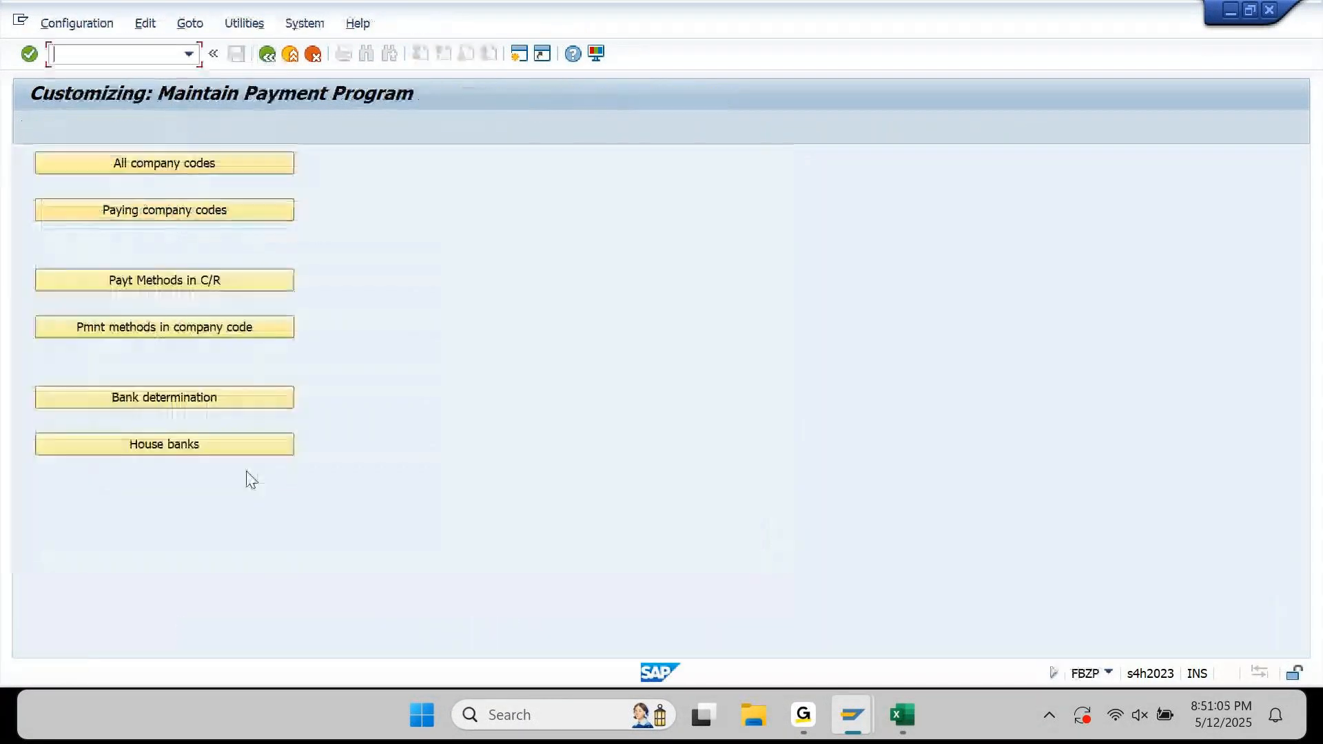
left_click(217, 399)
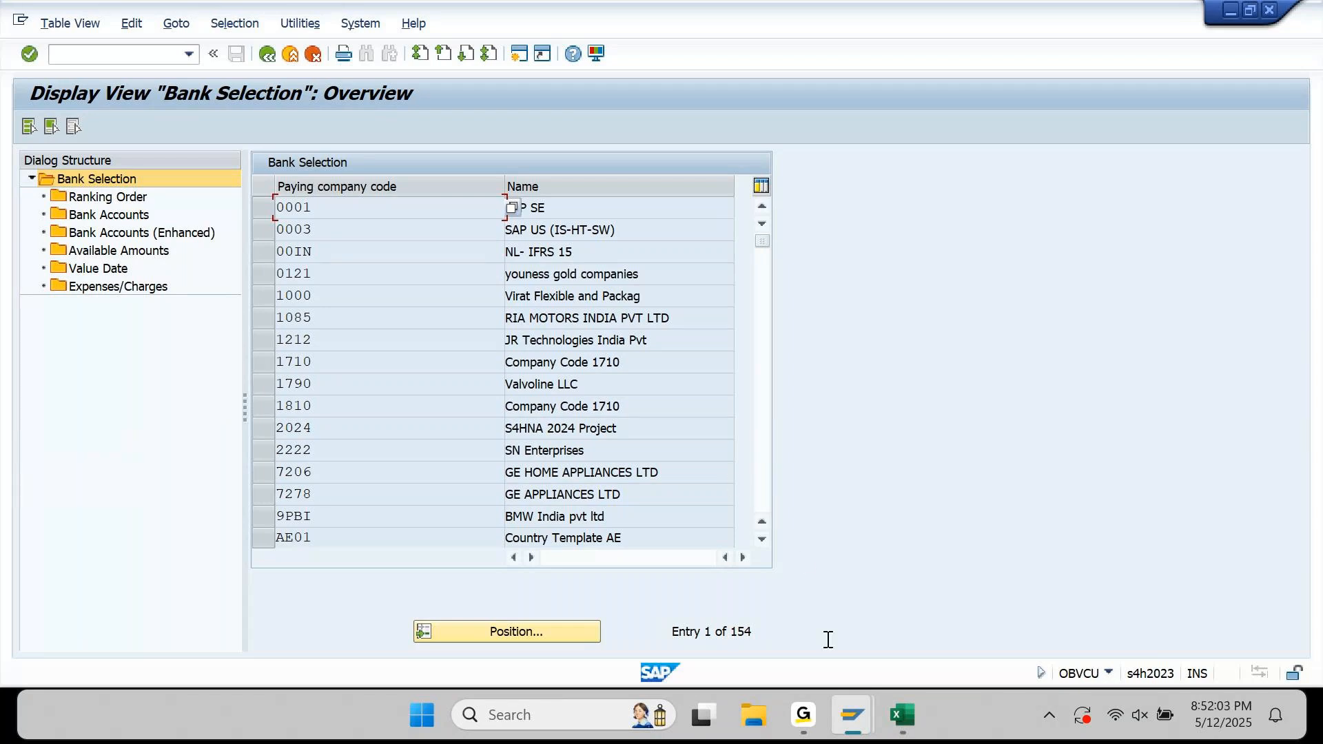
Look at the Define Payment Groupings activity in the Display IMG session and return to the bank selection overview
left_click(854, 711)
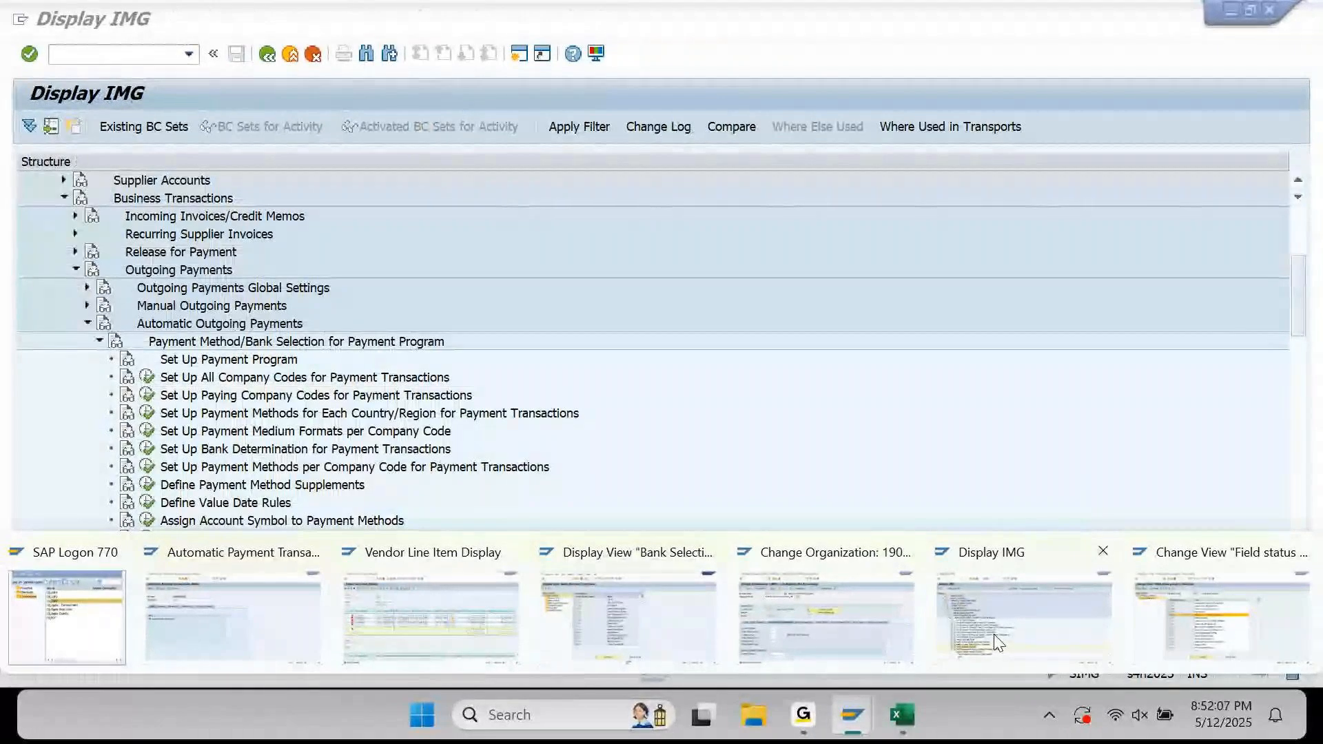
left_click(995, 639)
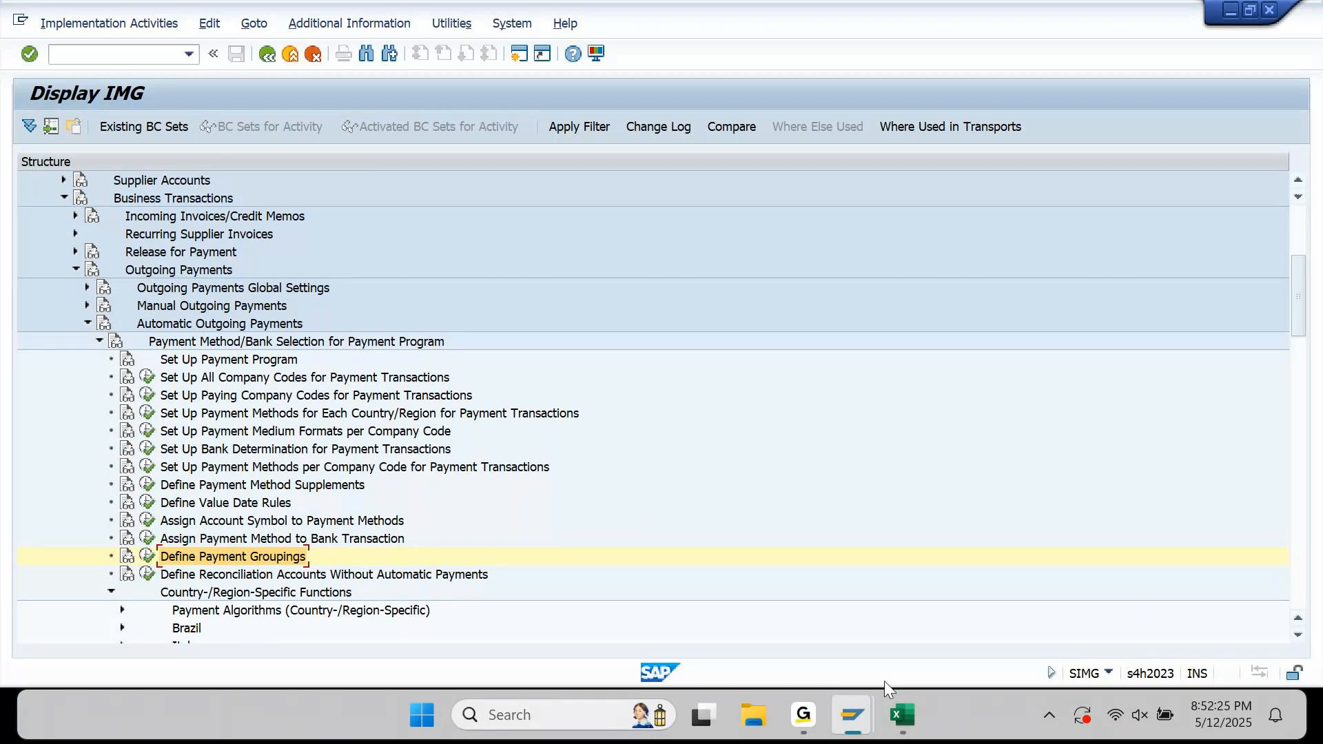
mouse_move(852, 715)
left_click(583, 605)
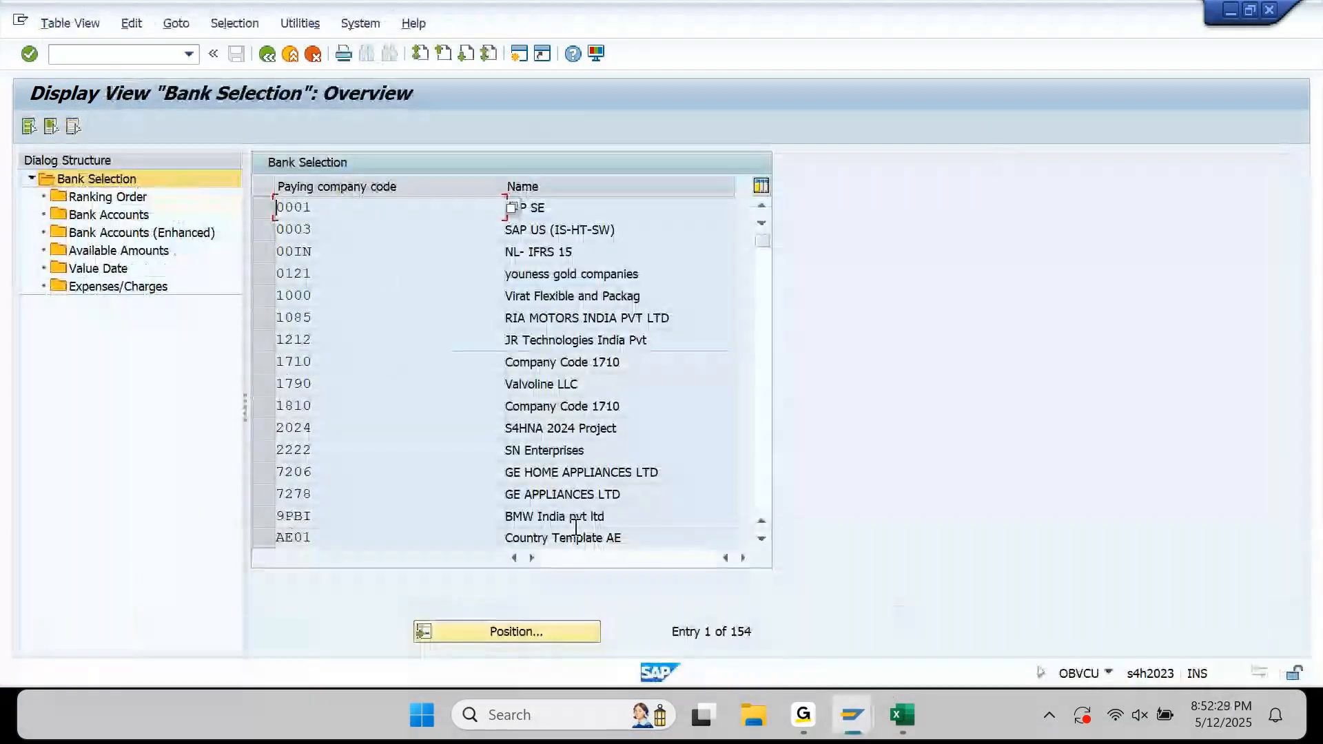
Switch to payment run AP901, check the field names offered for the first free selection criterion, and return to the run's status
mouse_move(853, 715)
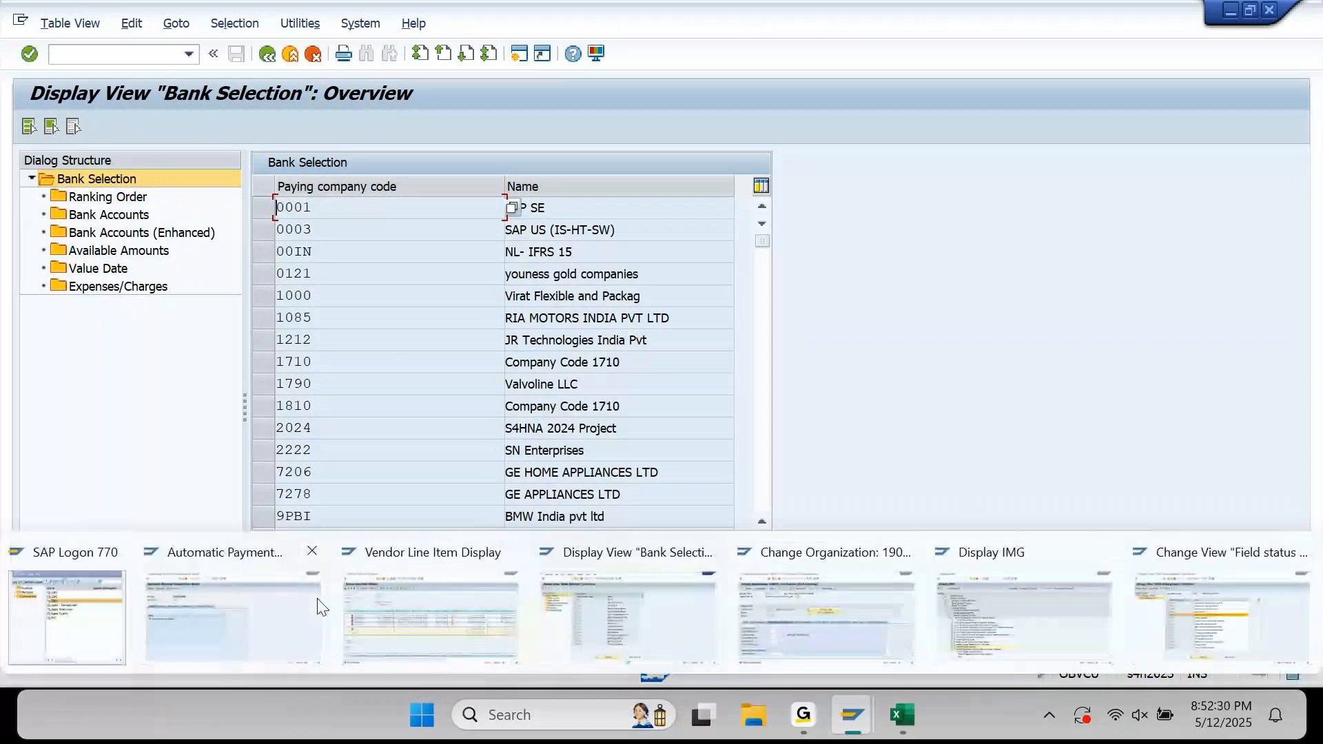
left_click(313, 606)
left_click(250, 258)
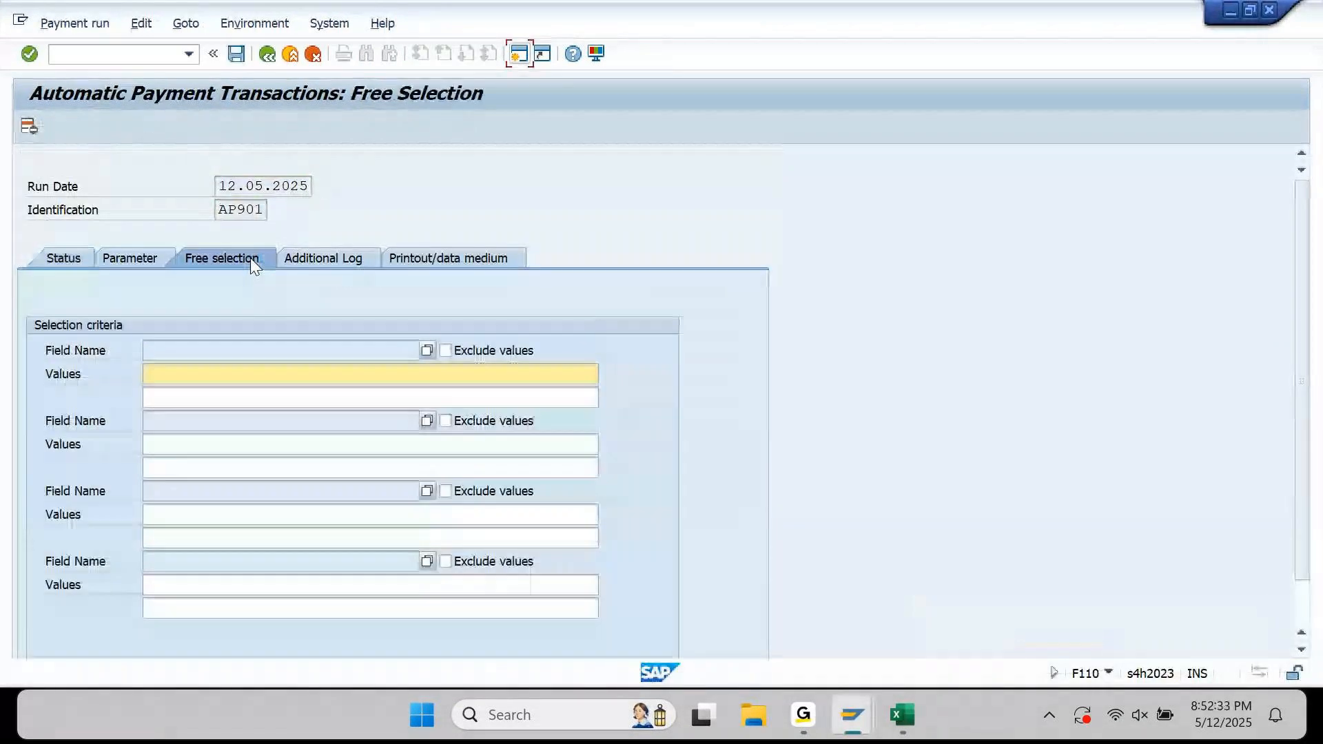
left_click(428, 351)
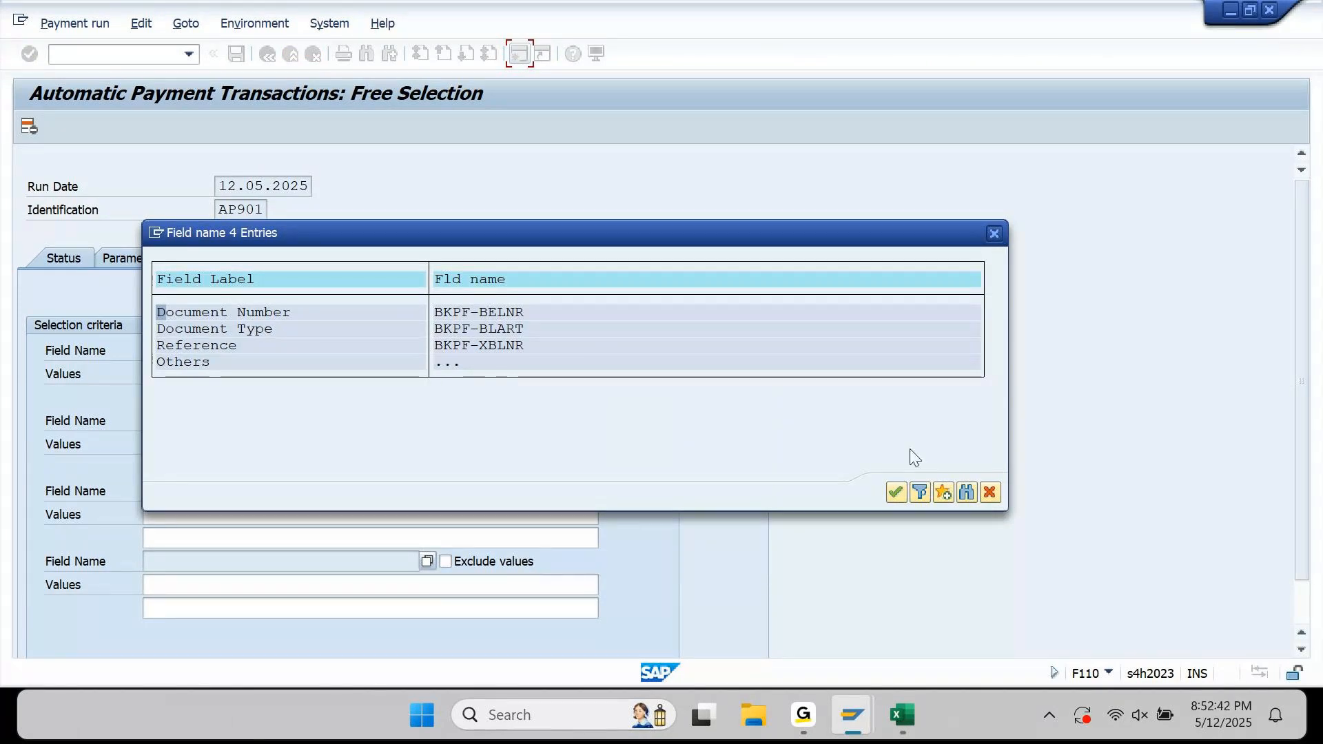
left_click(990, 492)
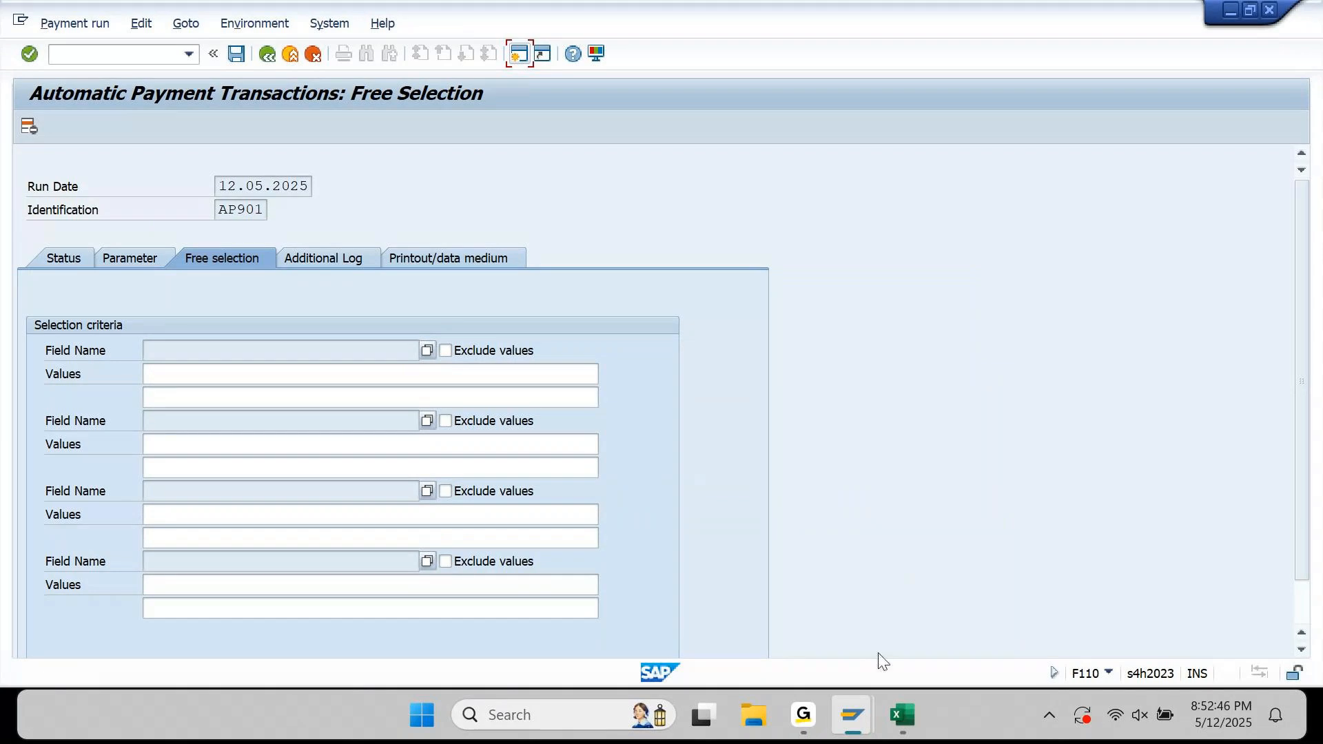
left_click(266, 55)
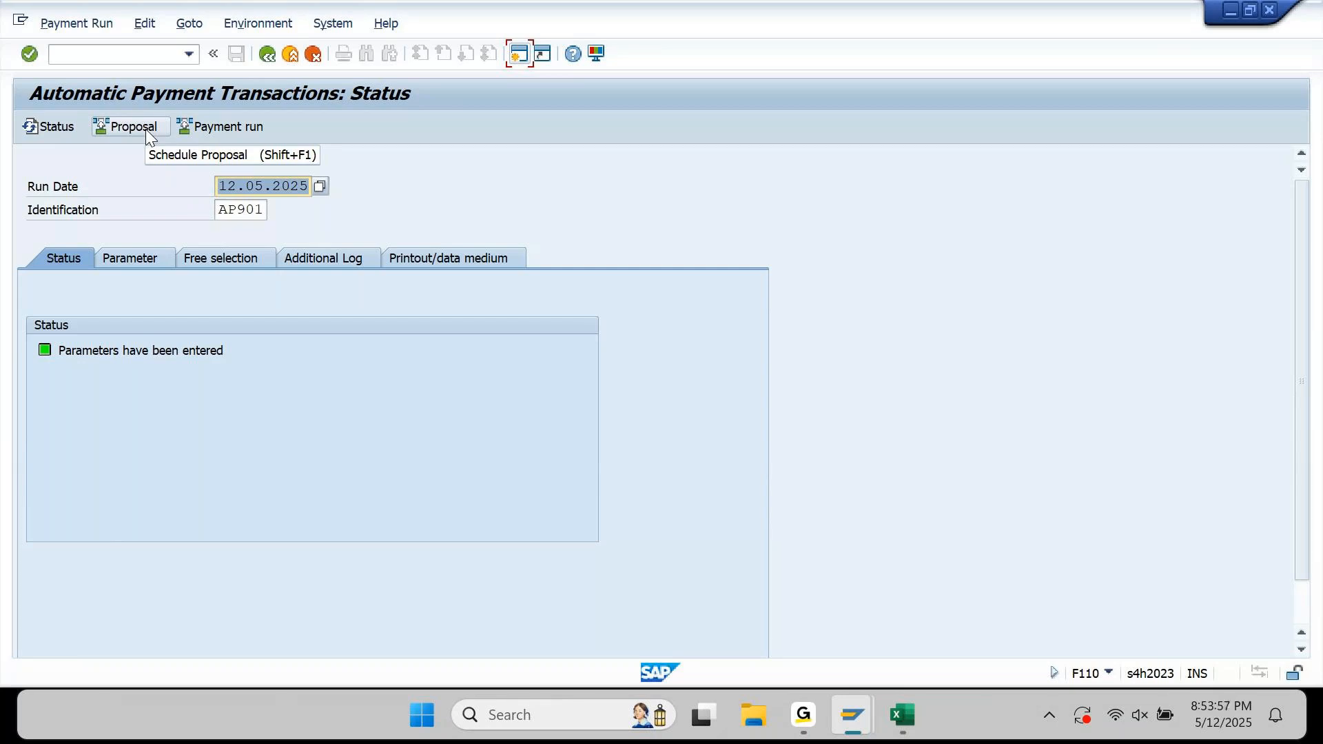
Switch to the Excel notes, enter the heading "Assignment:" in cell A2673 and fill the cell green
left_click(909, 720)
type("Assign,ent")
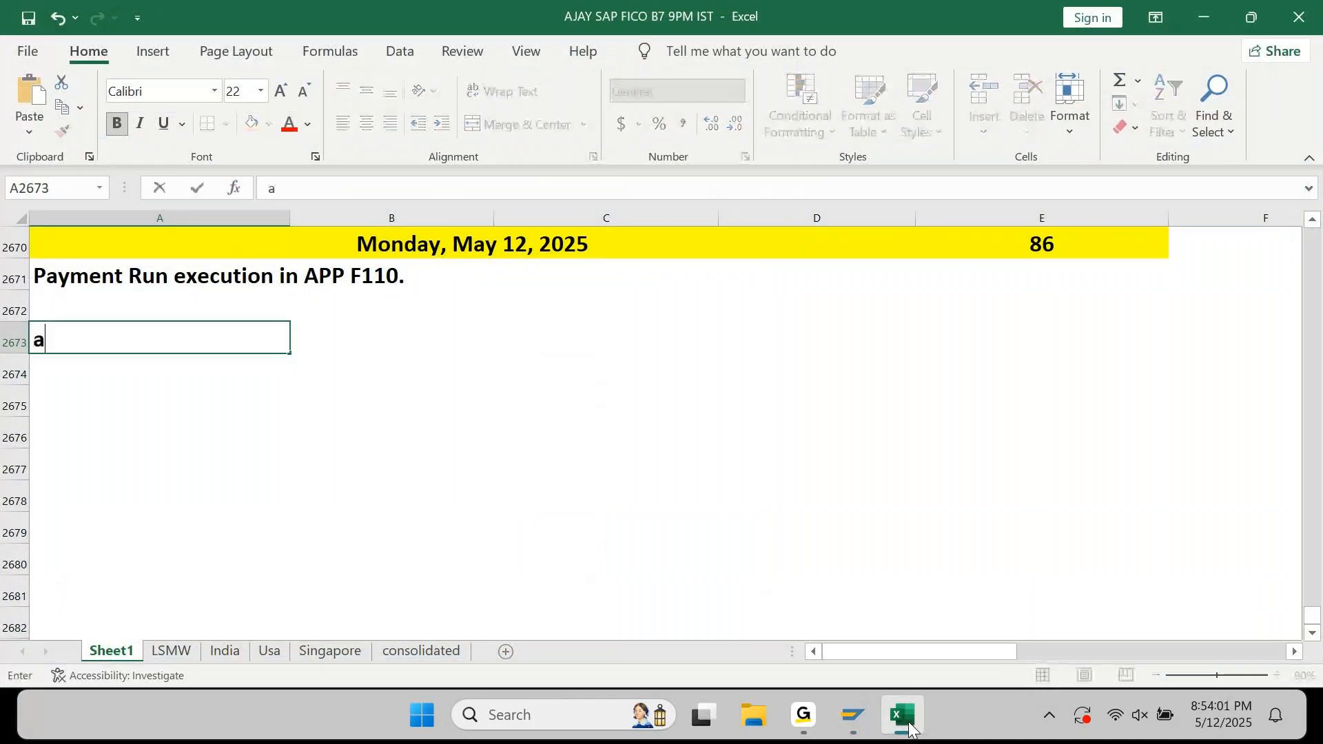
key("BackSpace")
key("BackSpace")
key("BackSpace")
key("BackSpace")
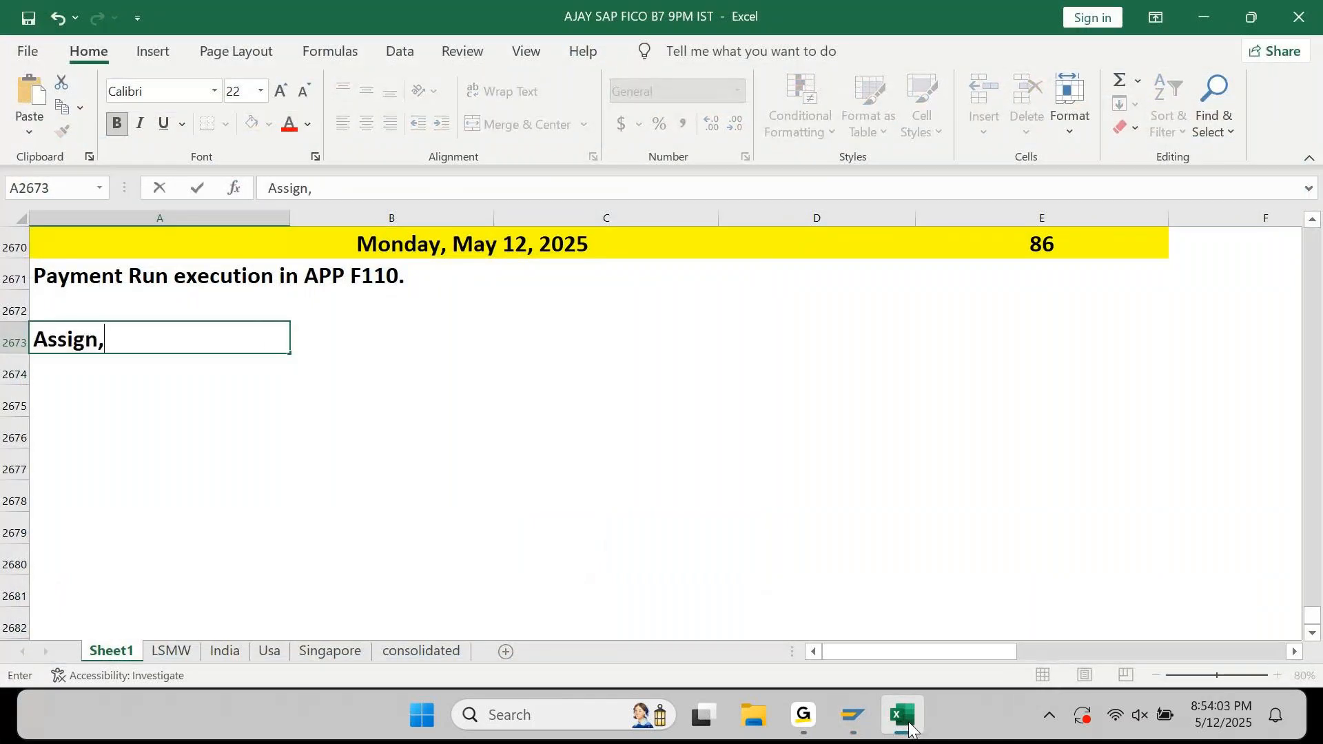
type("e")
key("BackSpace")
type("ment:")
key("Return")
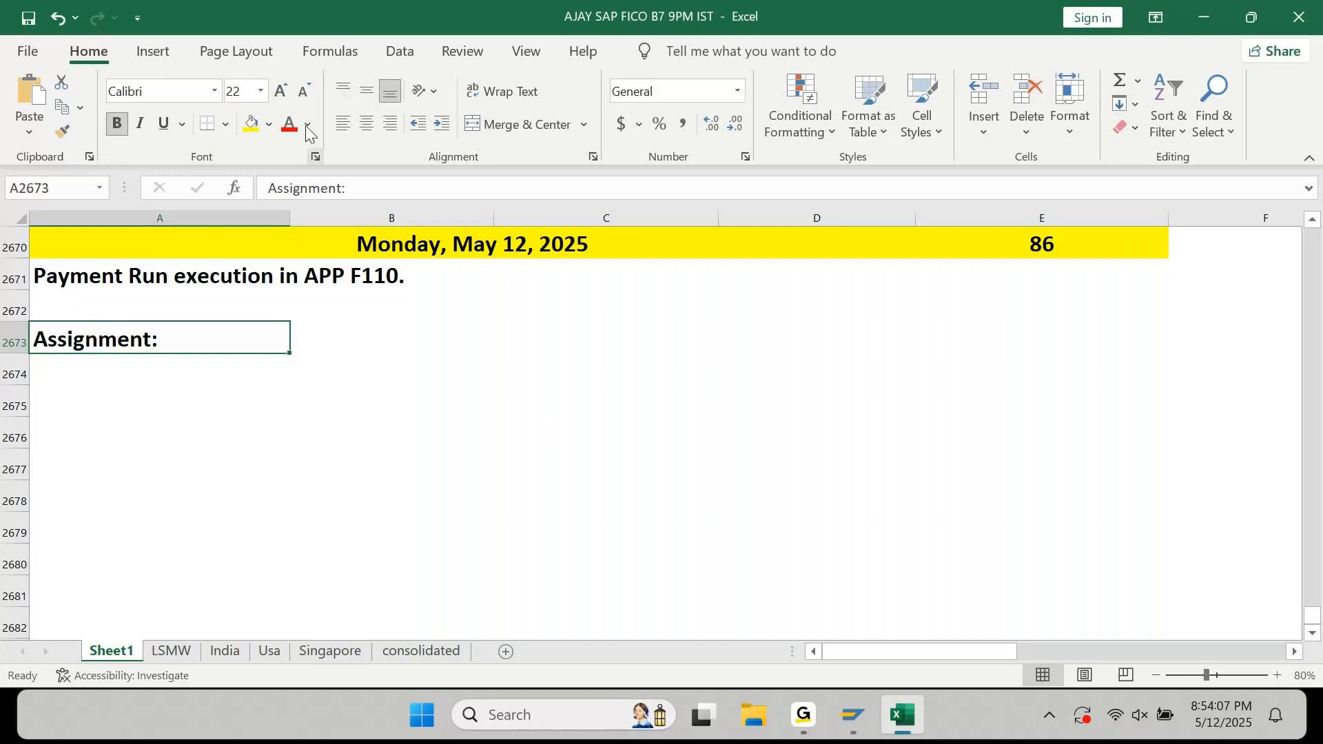
left_click(269, 125)
left_click(322, 316)
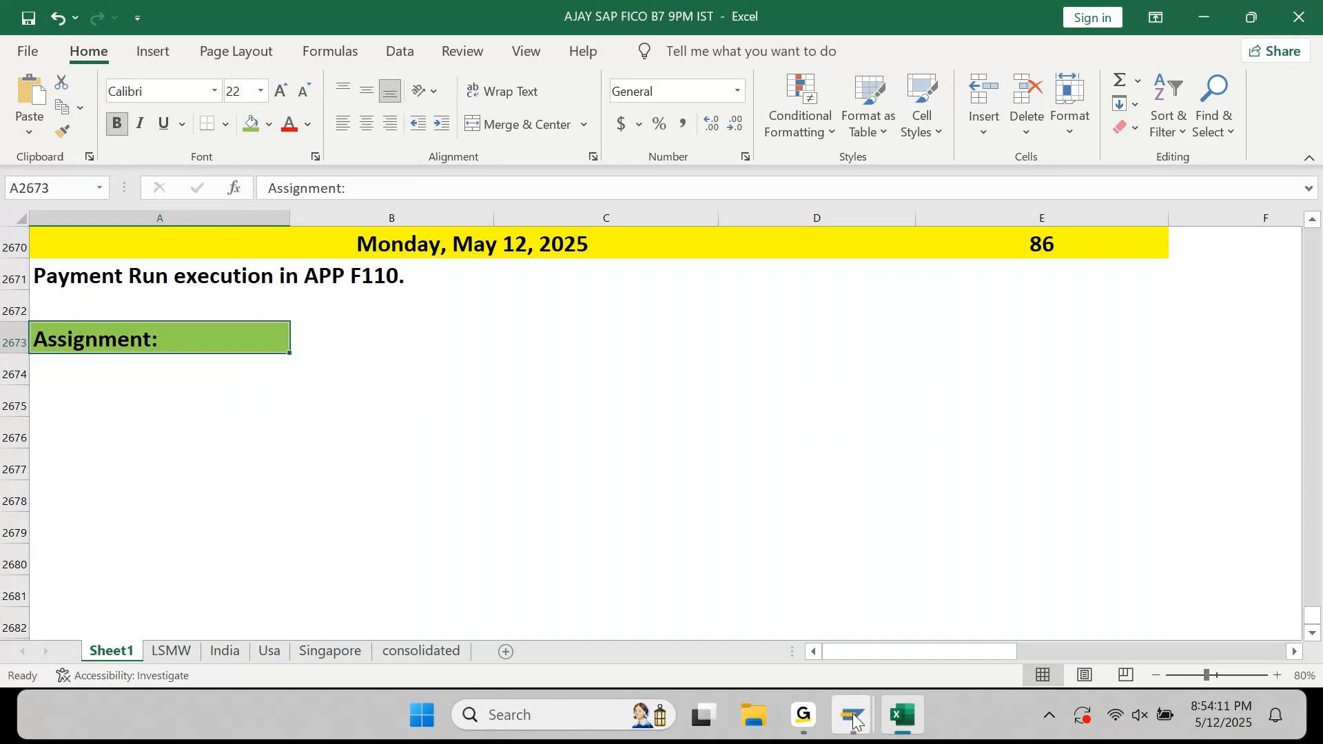
Switch to the SAP Display IMG session and copy the navigation path of the Define Payment Groupings activity
mouse_move(853, 717)
left_click(977, 639)
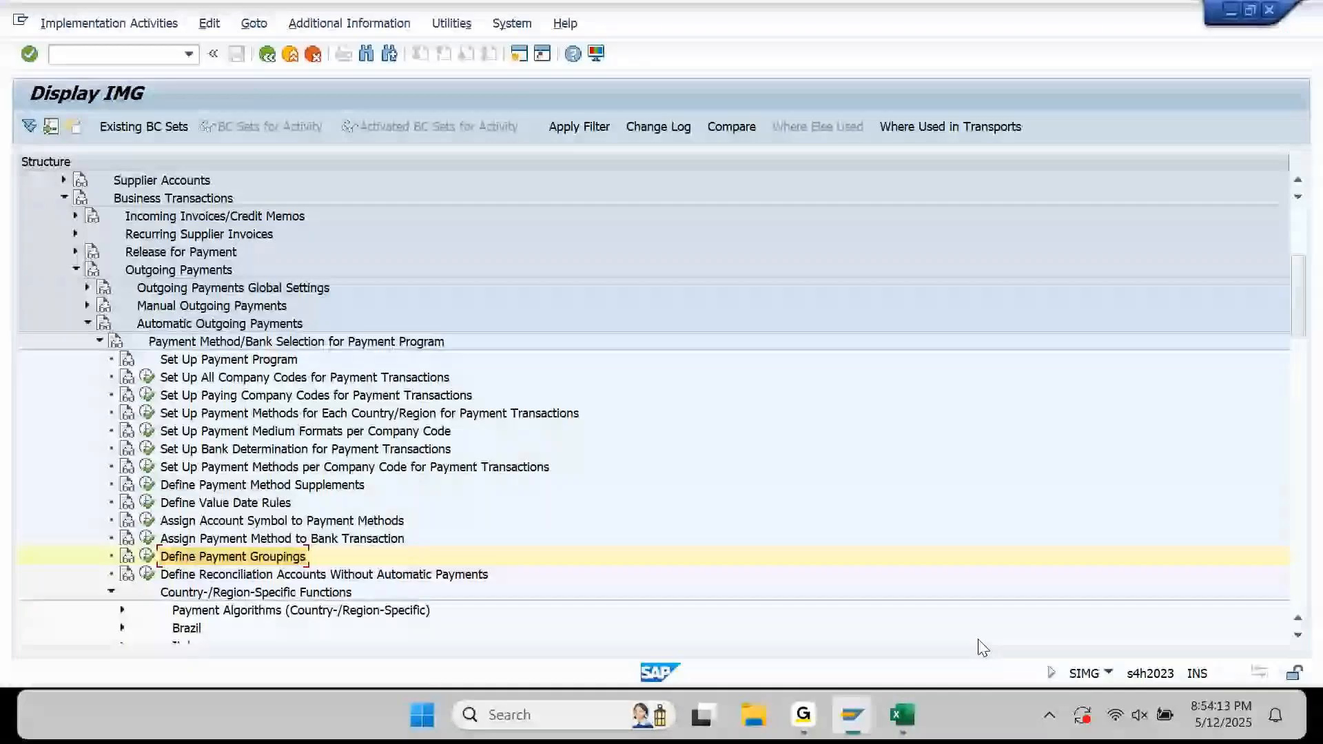
right_click(239, 556)
left_click(335, 540)
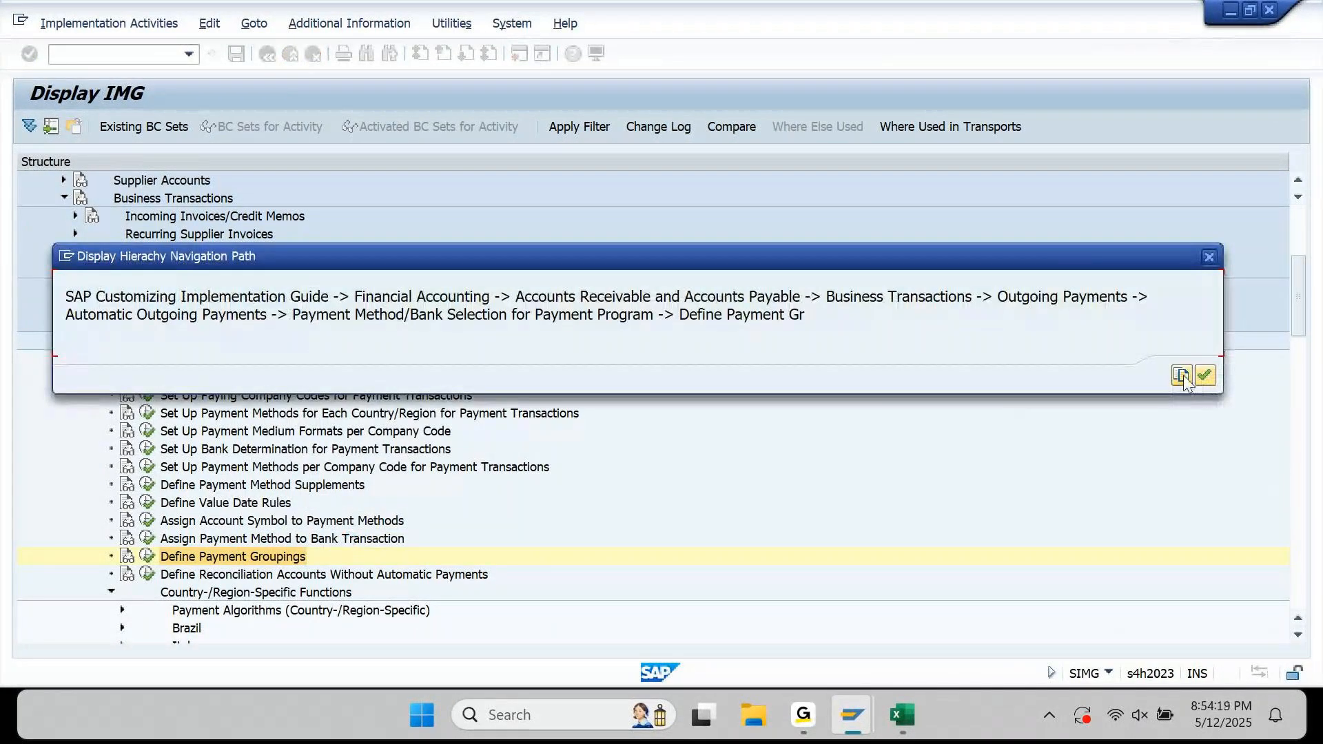
left_click(1184, 375)
left_click(1206, 380)
Paste the copied navigation path into cell A2674 of the Excel notes, below the Assignment heading
left_click(901, 717)
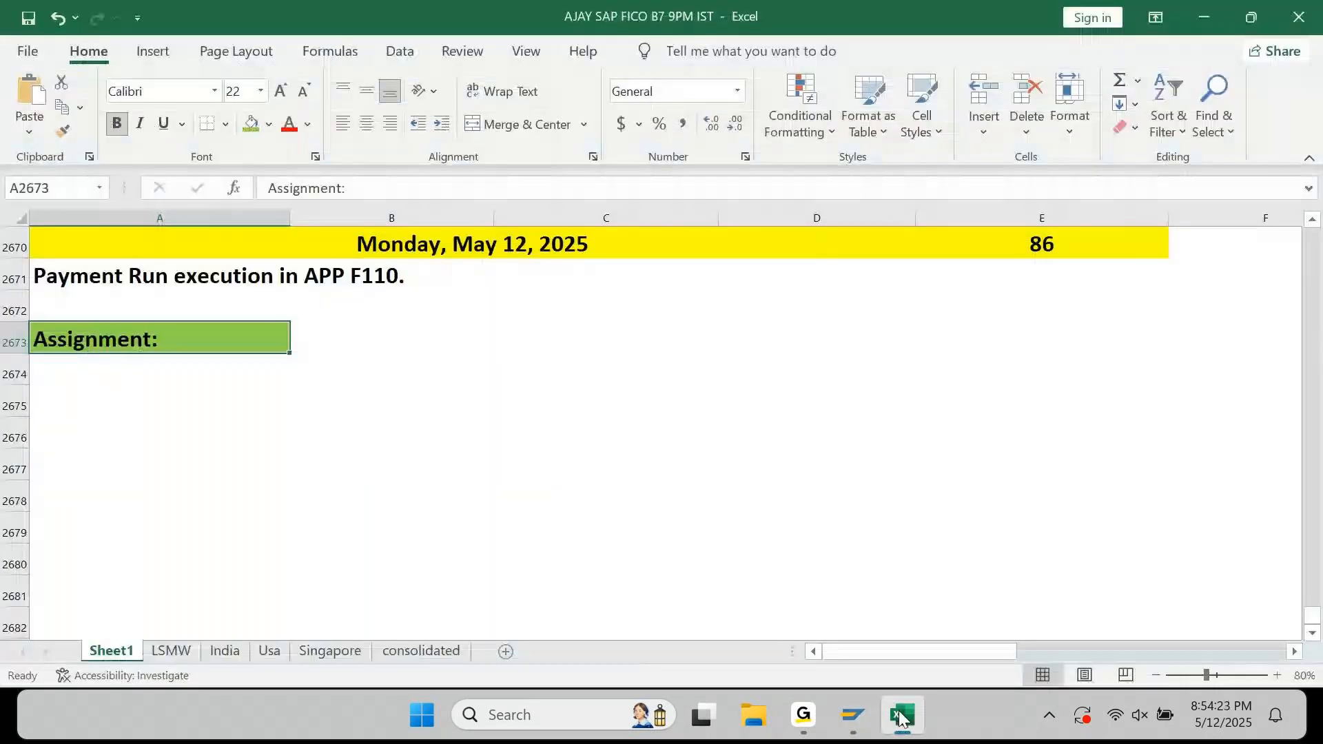
key("Down")
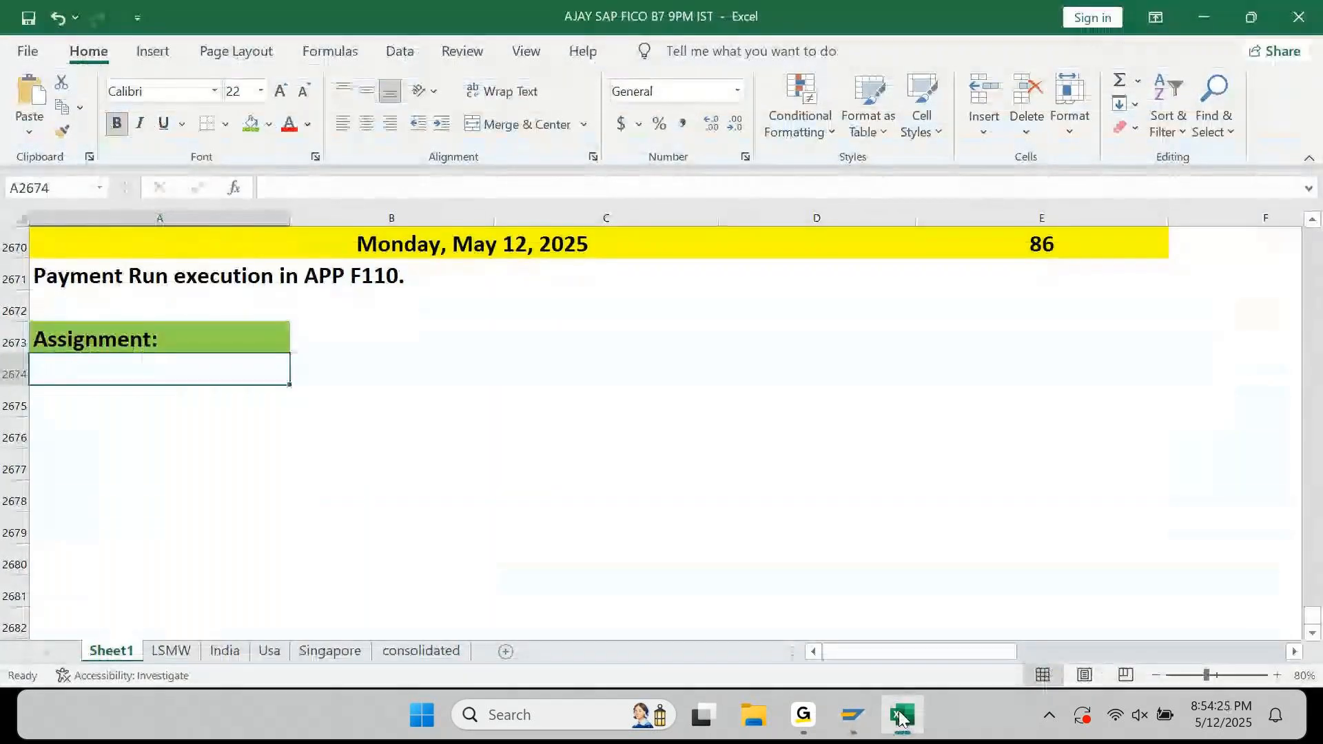
key("ctrl+v")
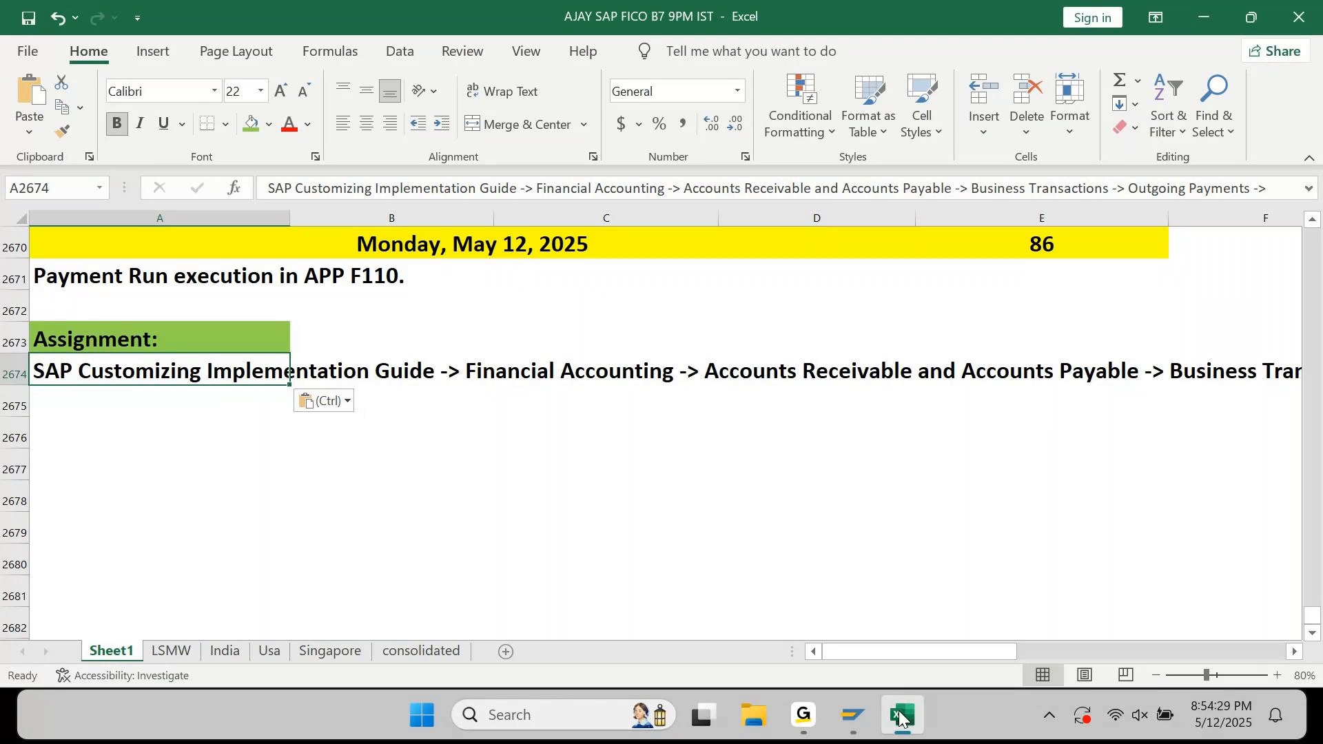
key("Escape")
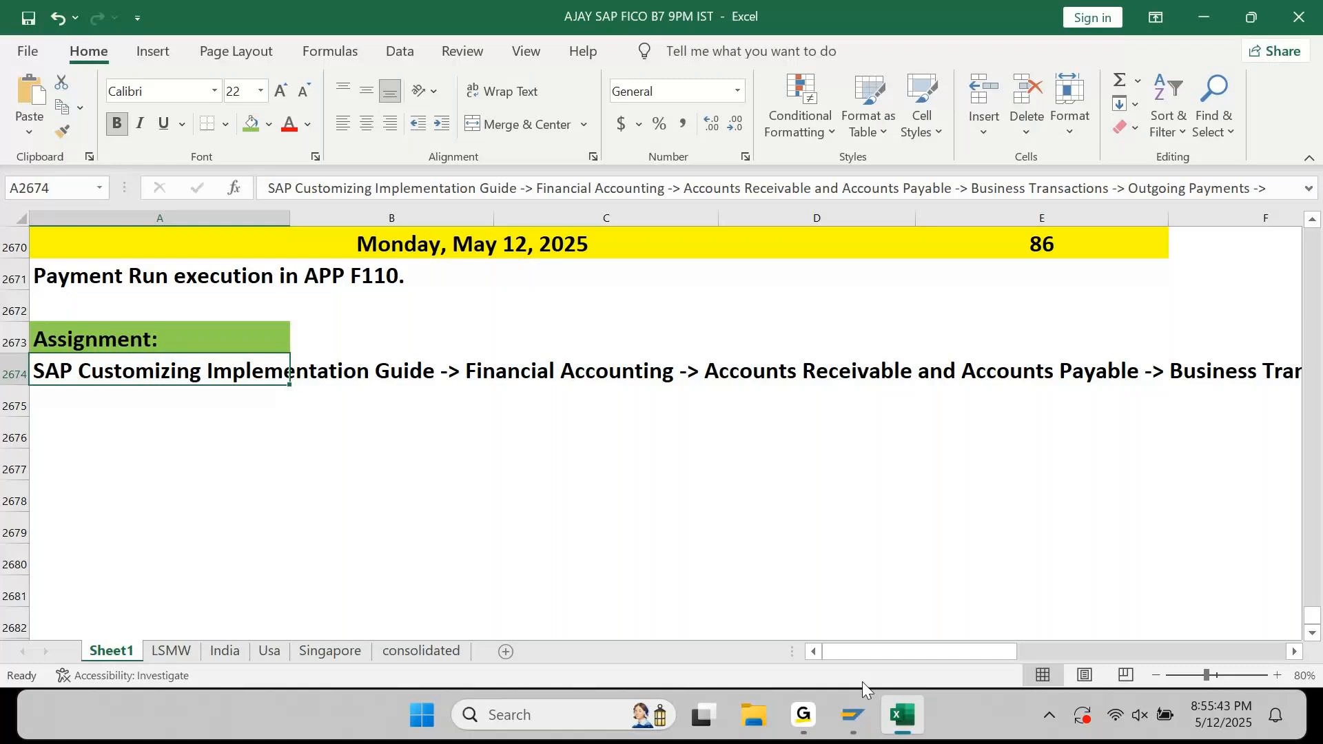
Switch to the SAP vendor line items of supplier 190011 and view the assignment, document number and due date columns
left_click(853, 715)
left_click(924, 652)
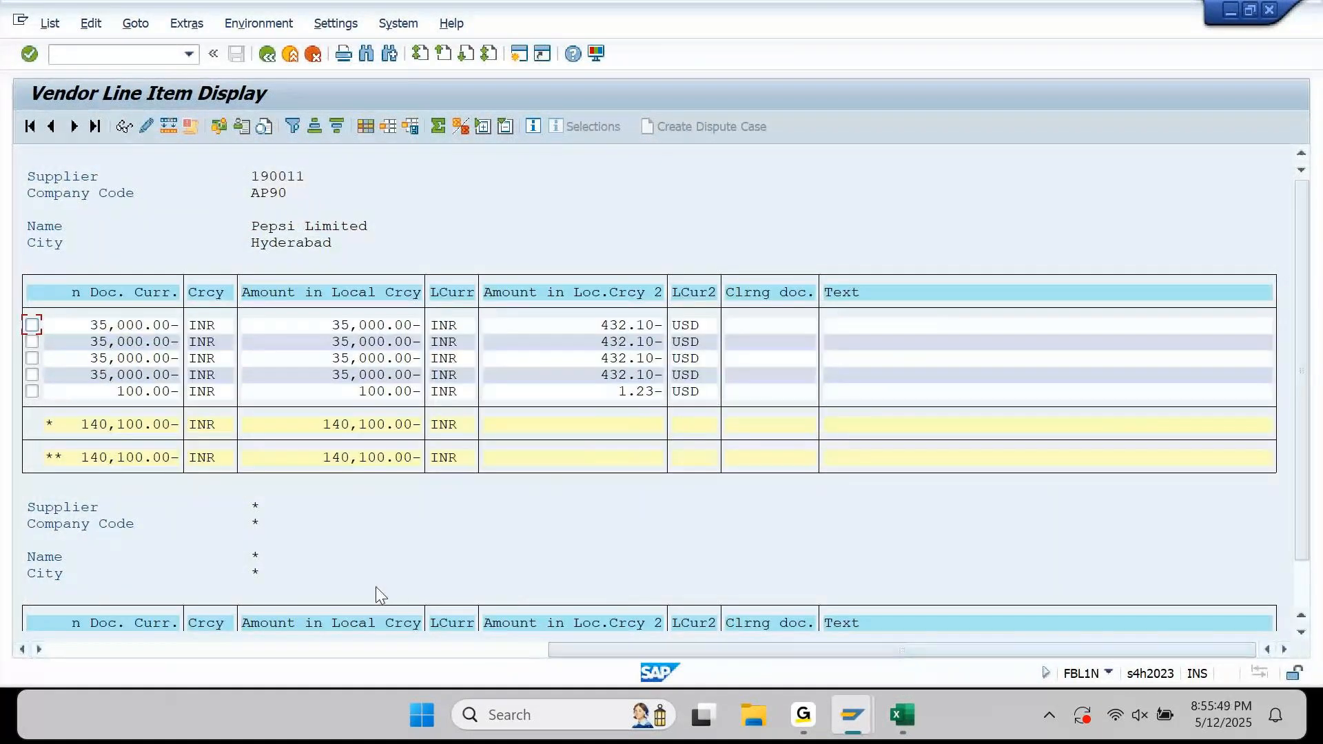
left_click(166, 649)
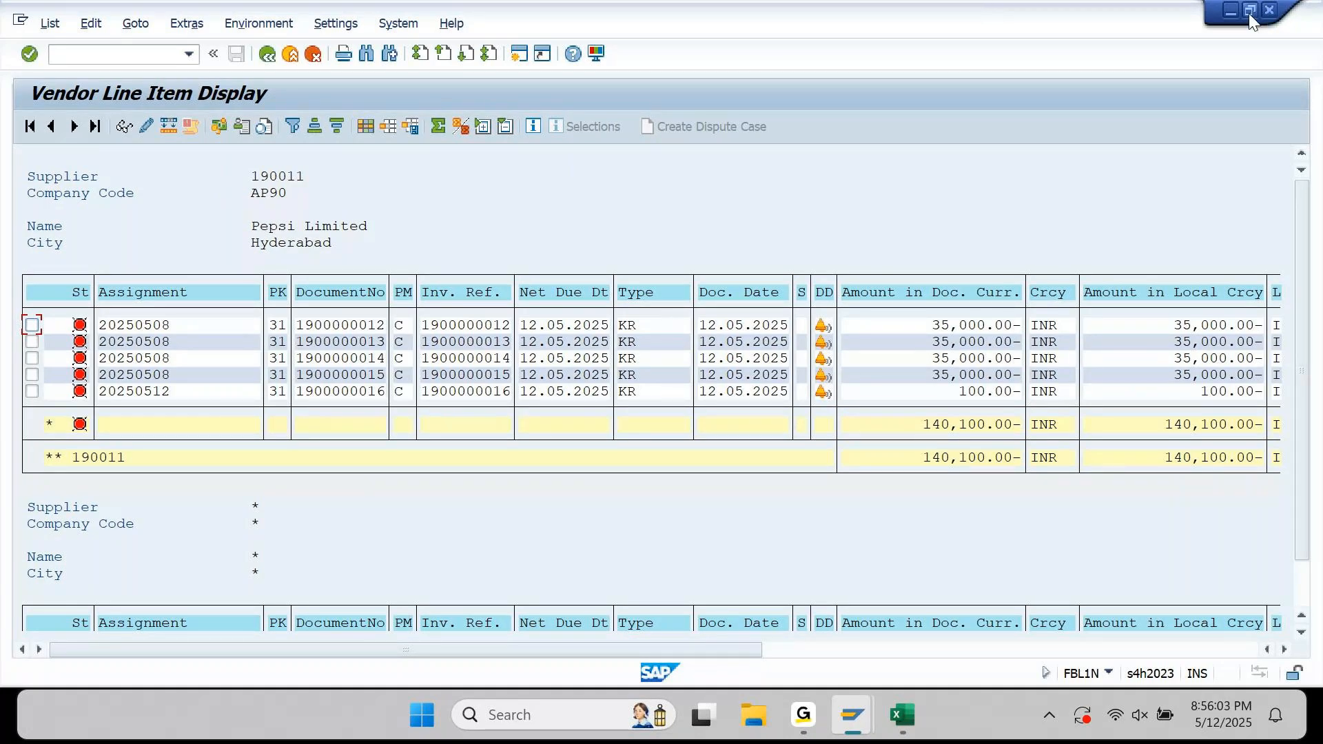
Switch to the Excel notes and enter "1. Create Single Invoice Make APP - Without any Errors... (Proposal & Payment)" in cell A2675
left_click(1231, 12)
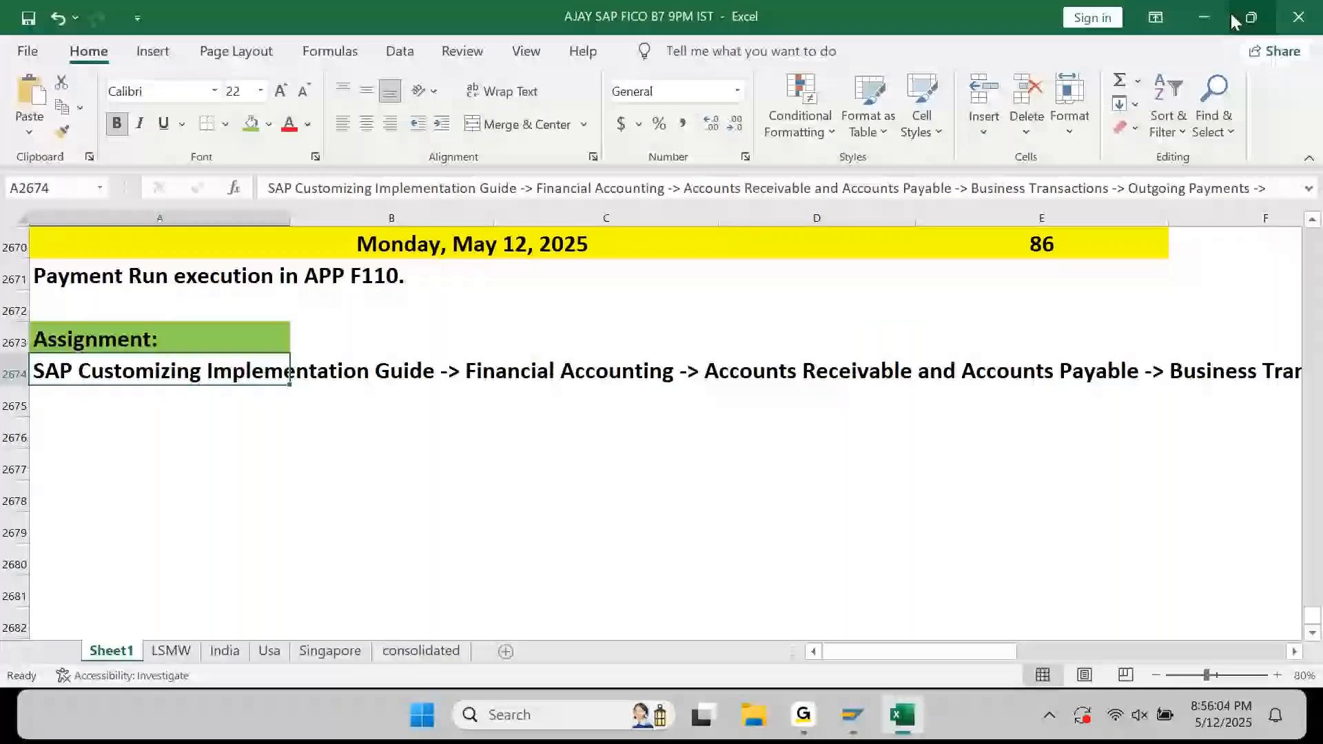
left_click(866, 410)
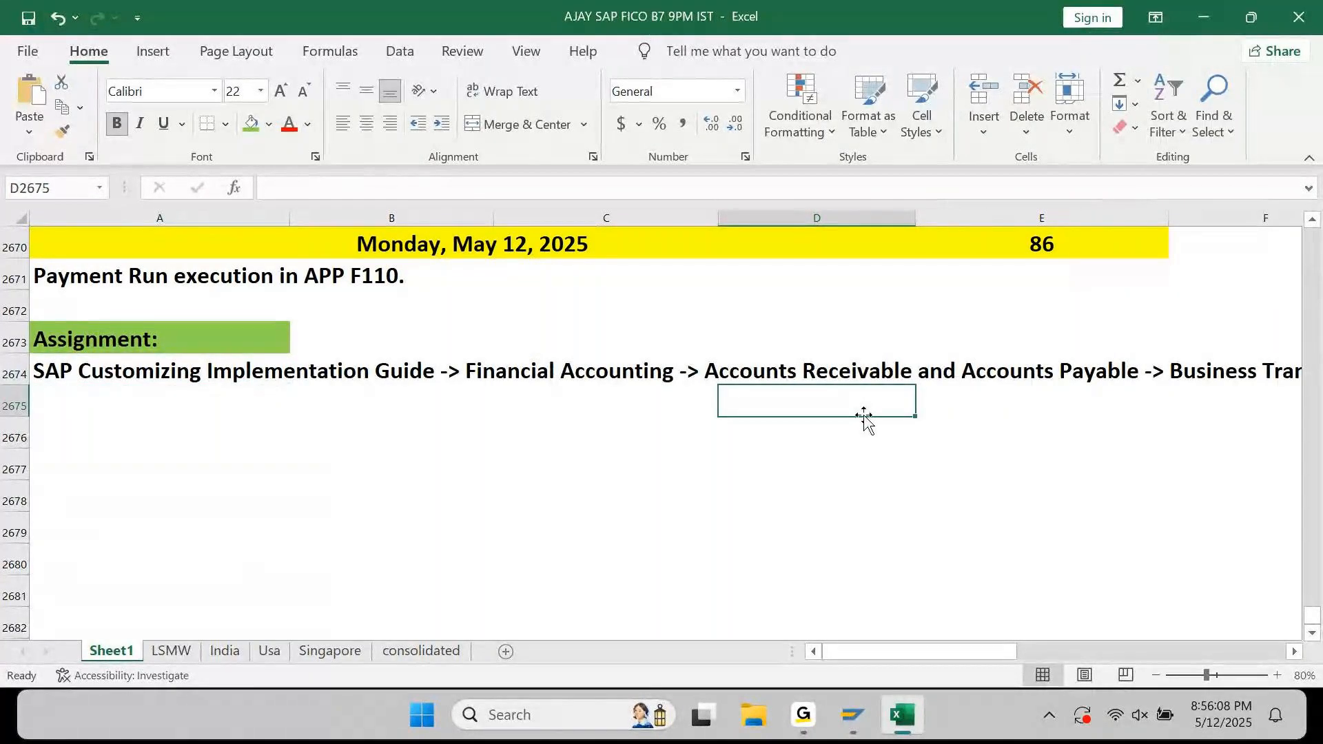
key("Home")
key("Down")
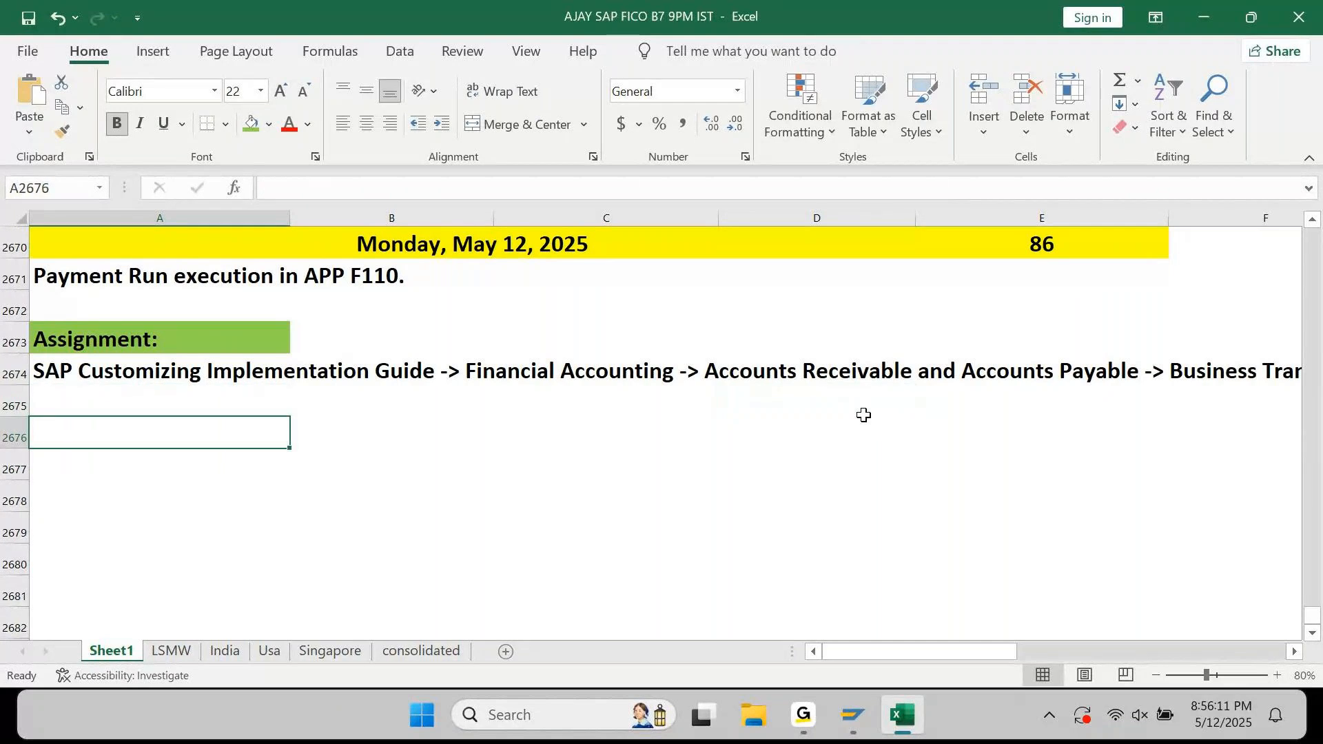
key("Up")
type("1. Creatr")
key("BackSpace")
type("e ")
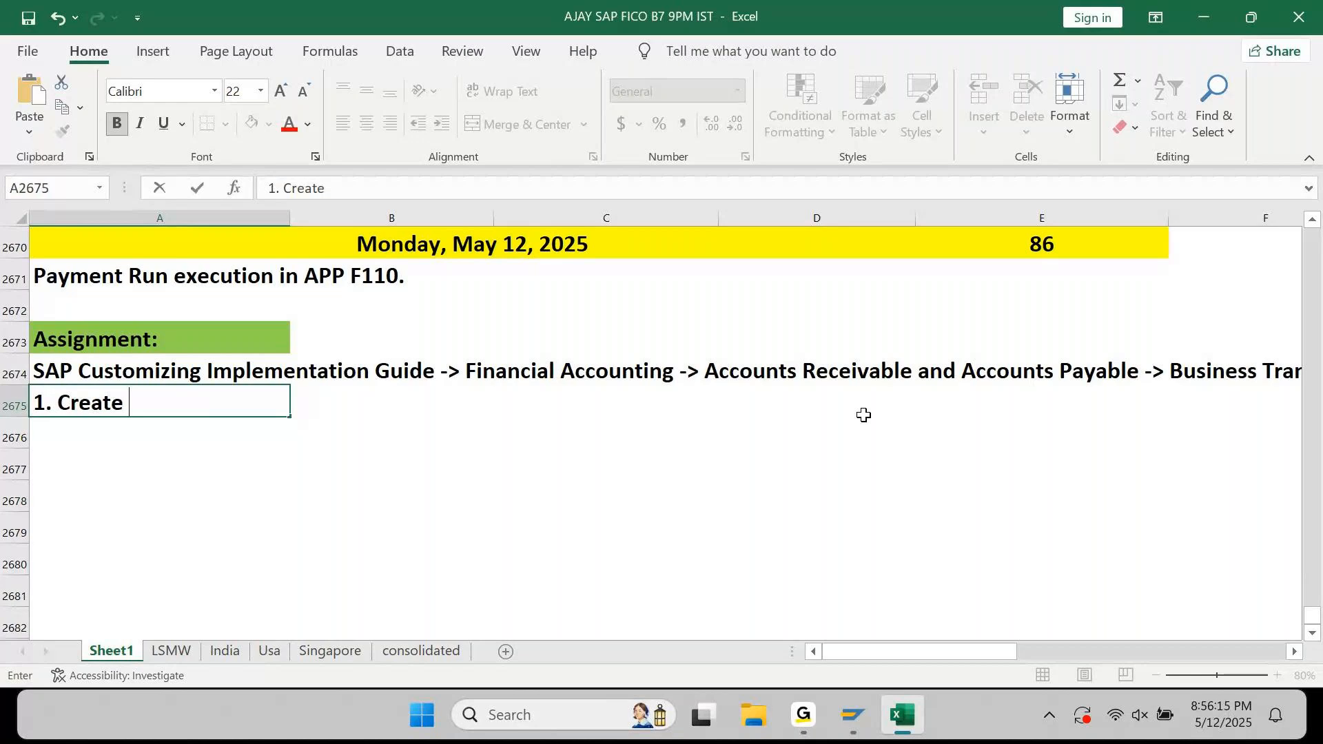
type("Single Invoice")
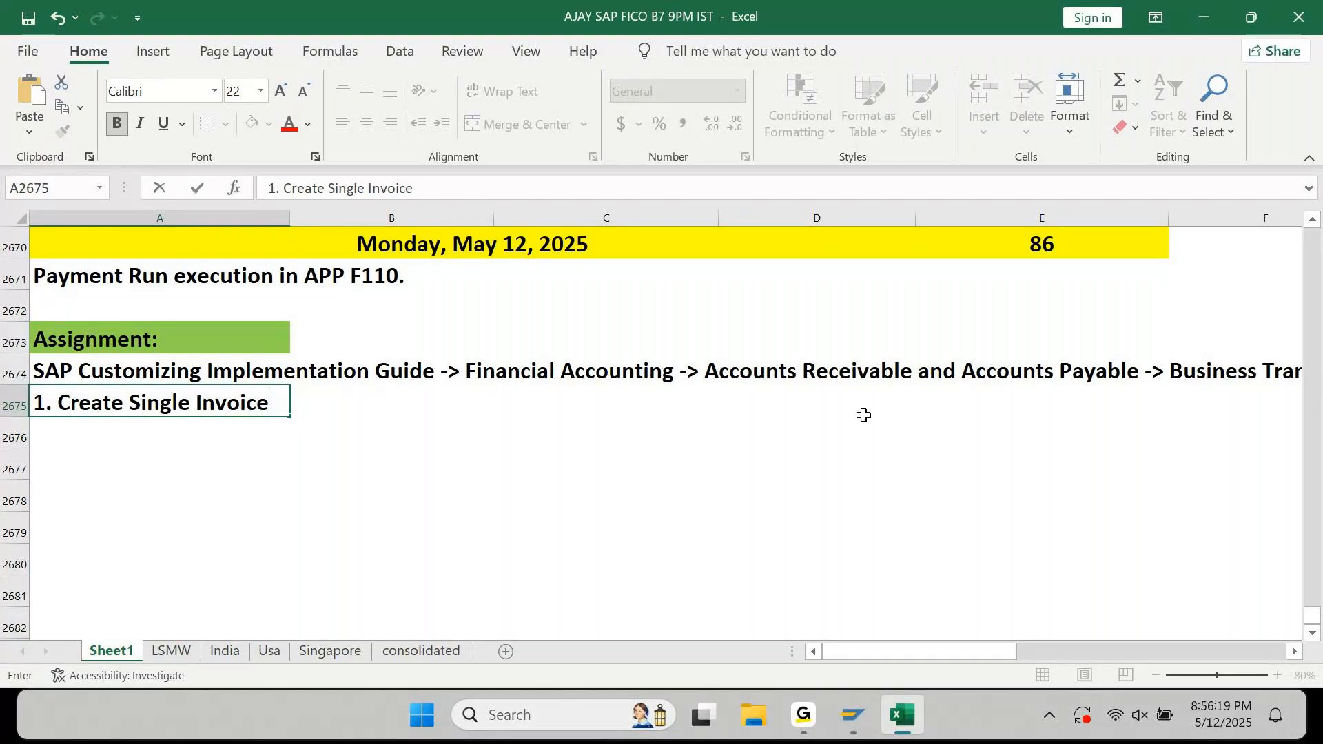
type(" Make APP")
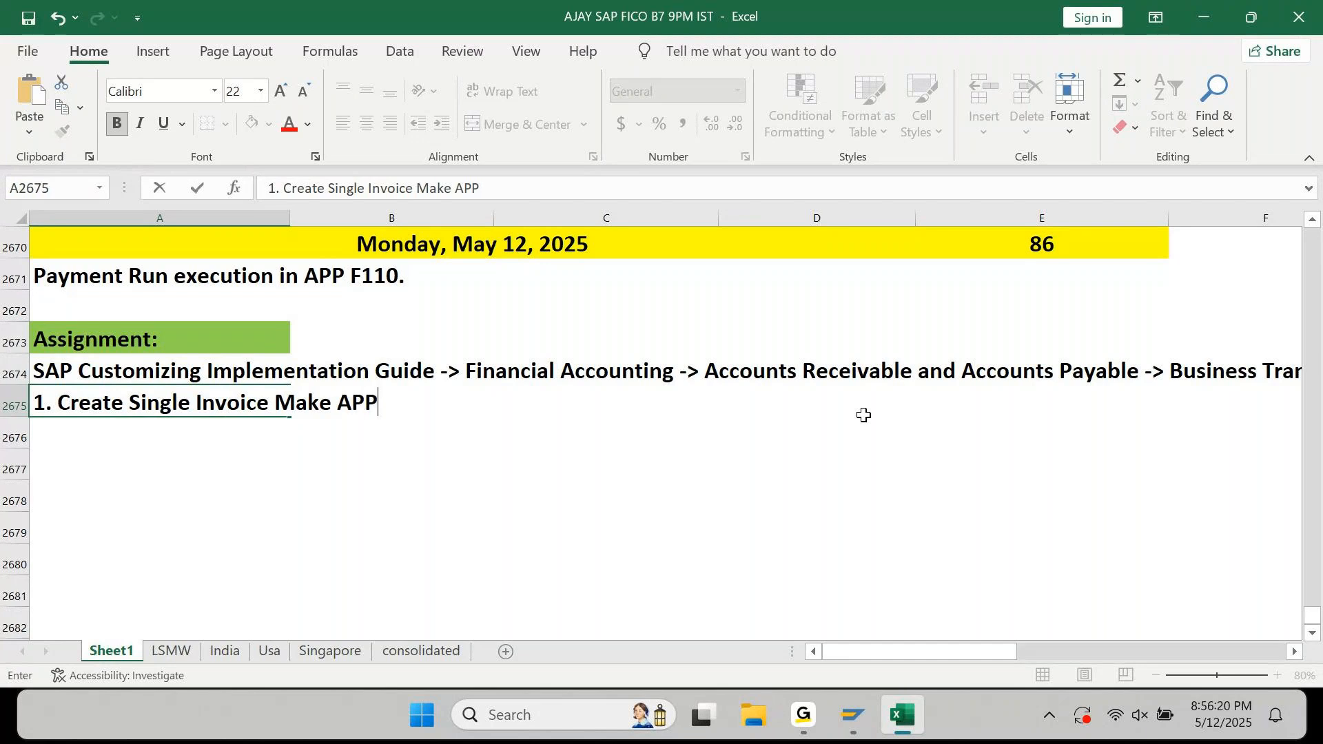
type(" - W")
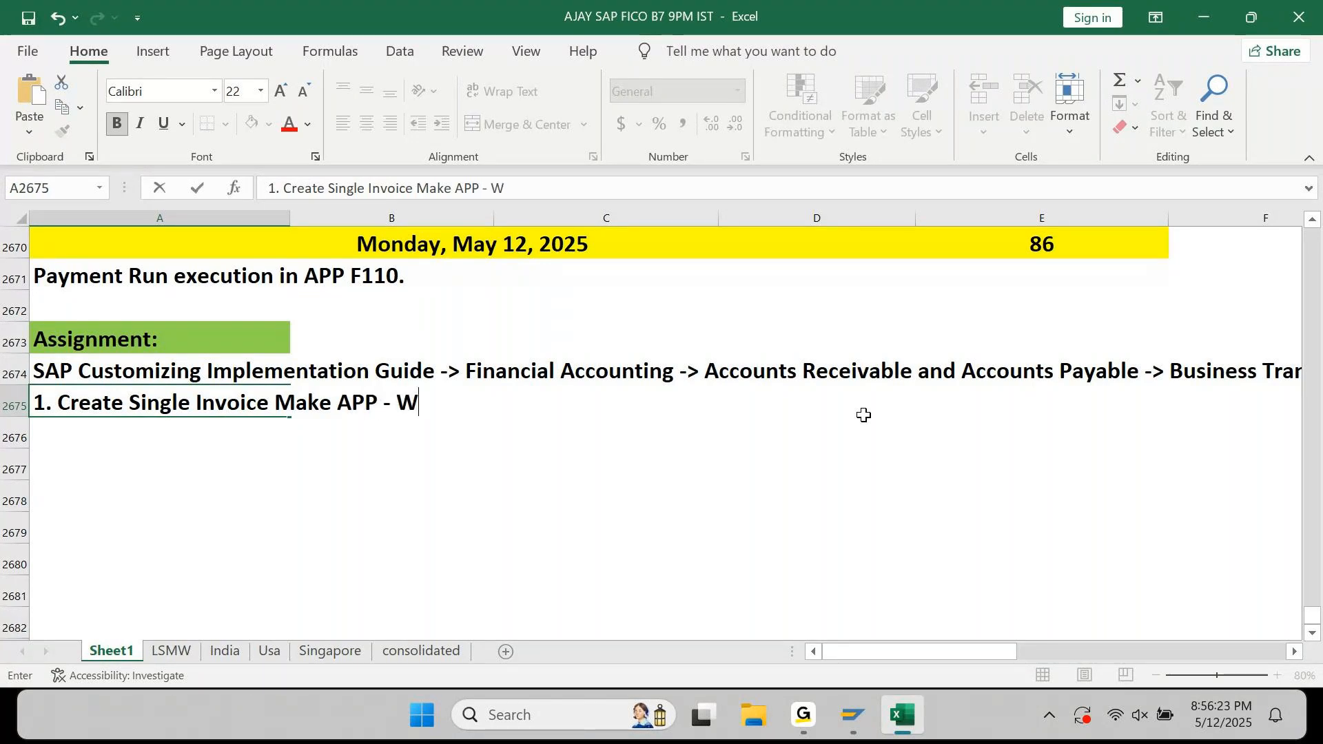
type("ithout any E")
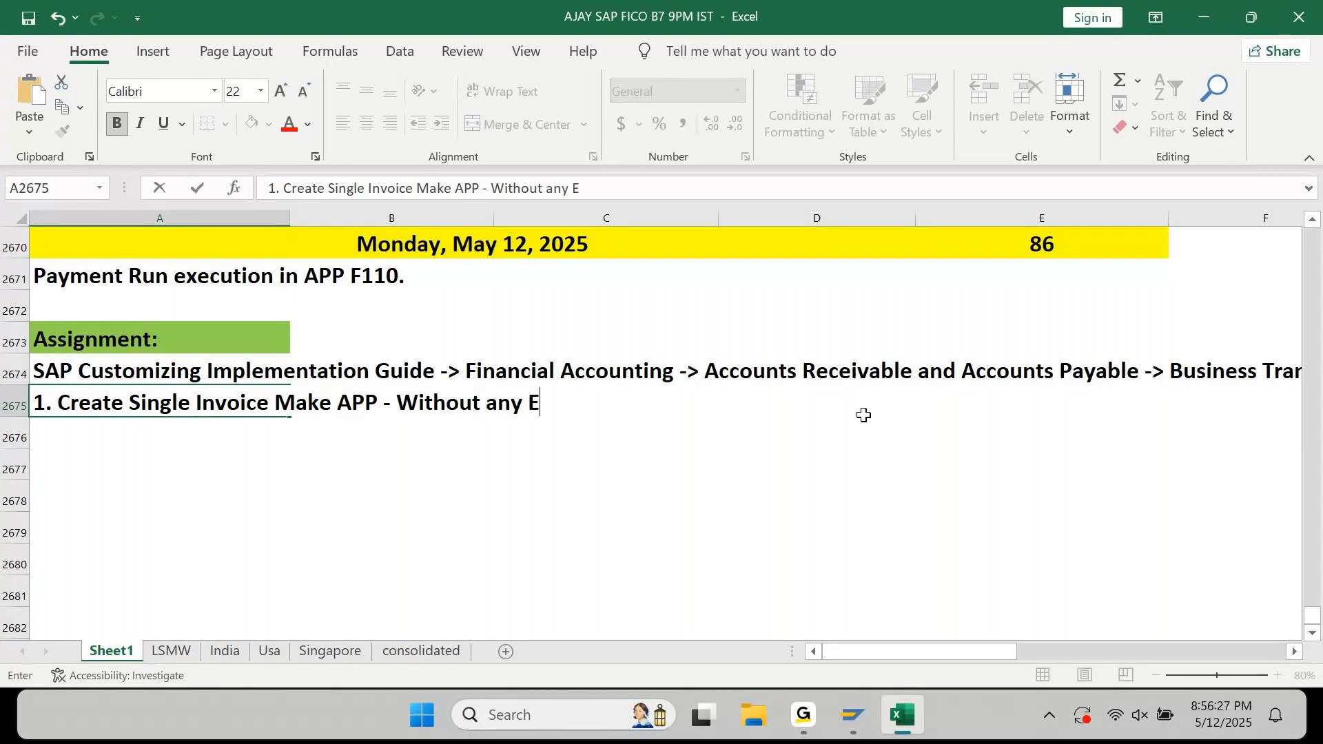
type("rrors...")
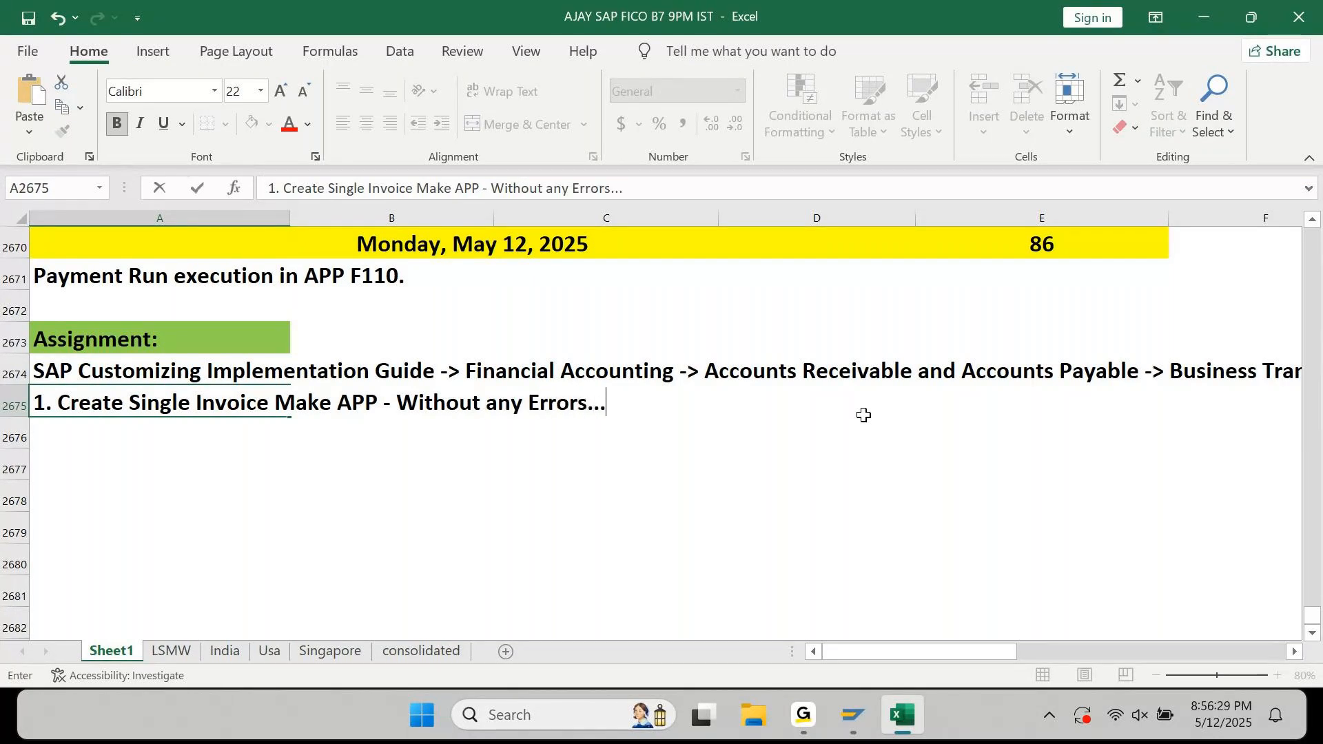
type(" (Proposal Only")
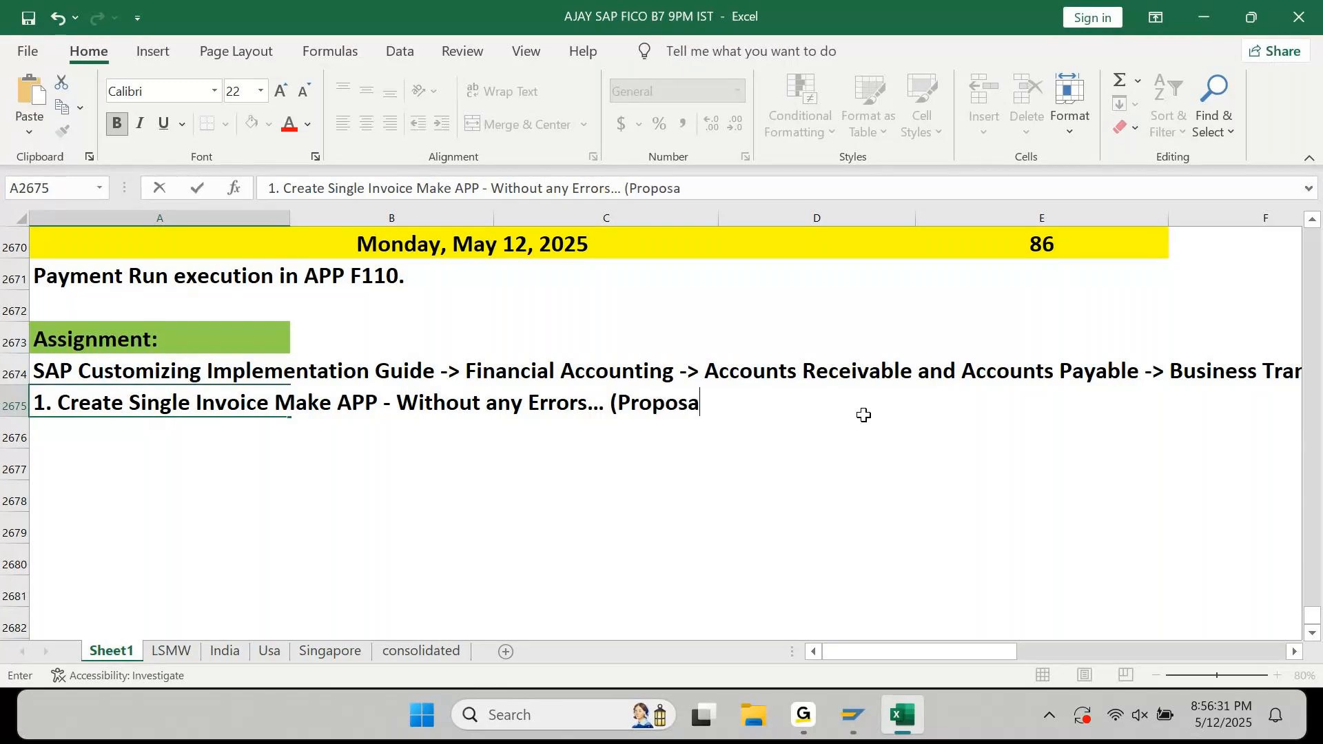
key("BackSpace")
key("BackSpace")
key("BackSpace")
key("BackSpace")
key("BackSpace")
key("BackSpace")
key("BackSpace")
key("BackSpace")
key("BackSpace")
key("BackSpace")
key("BackSpace")
key("BackSpace")
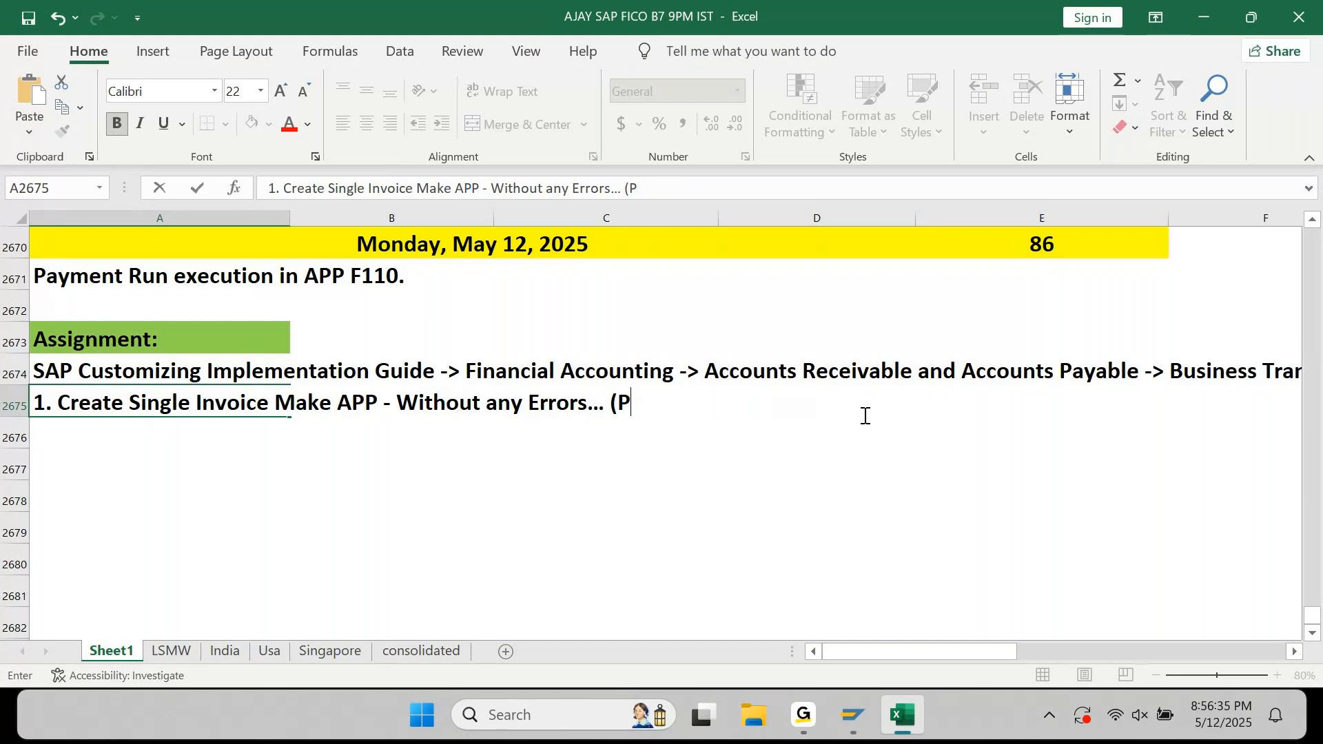
type("rpo")
key("BackSpace")
key("BackSpace")
type("p")
key("BackSpace")
type("oposal & ")
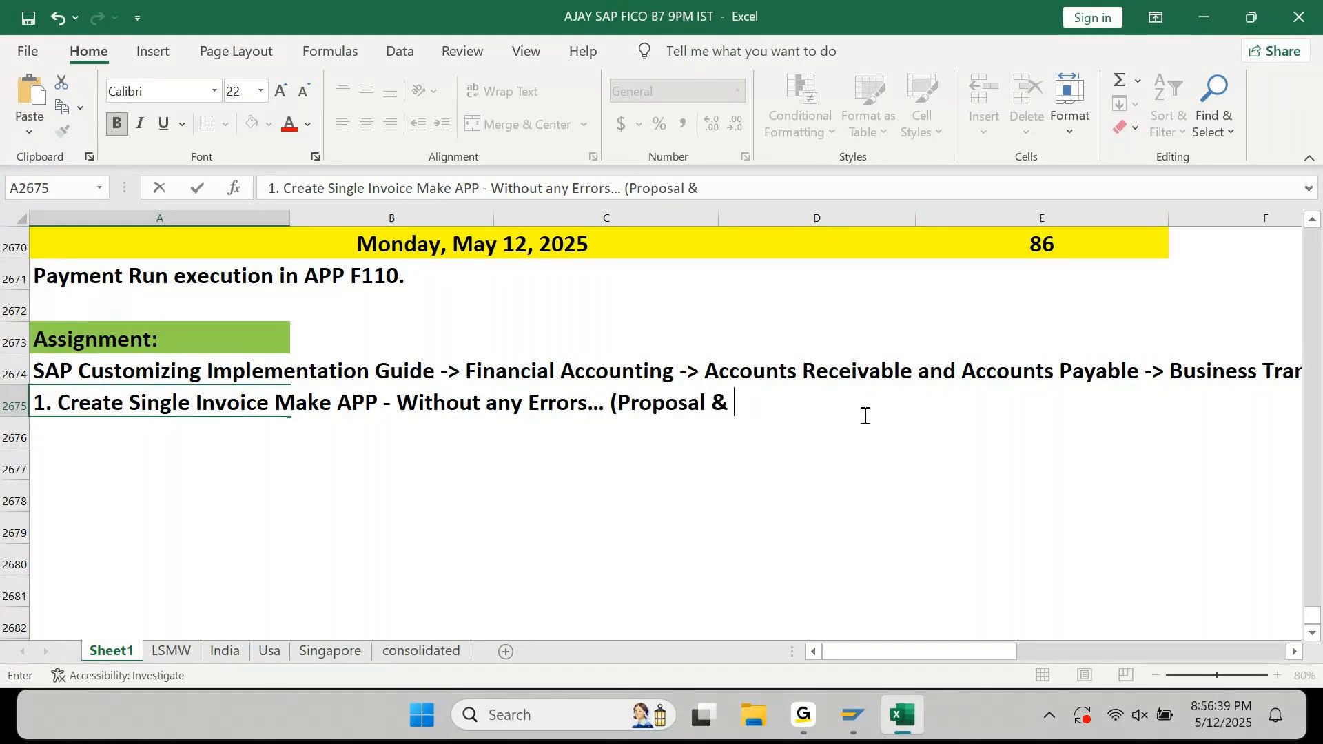
type("Payment)")
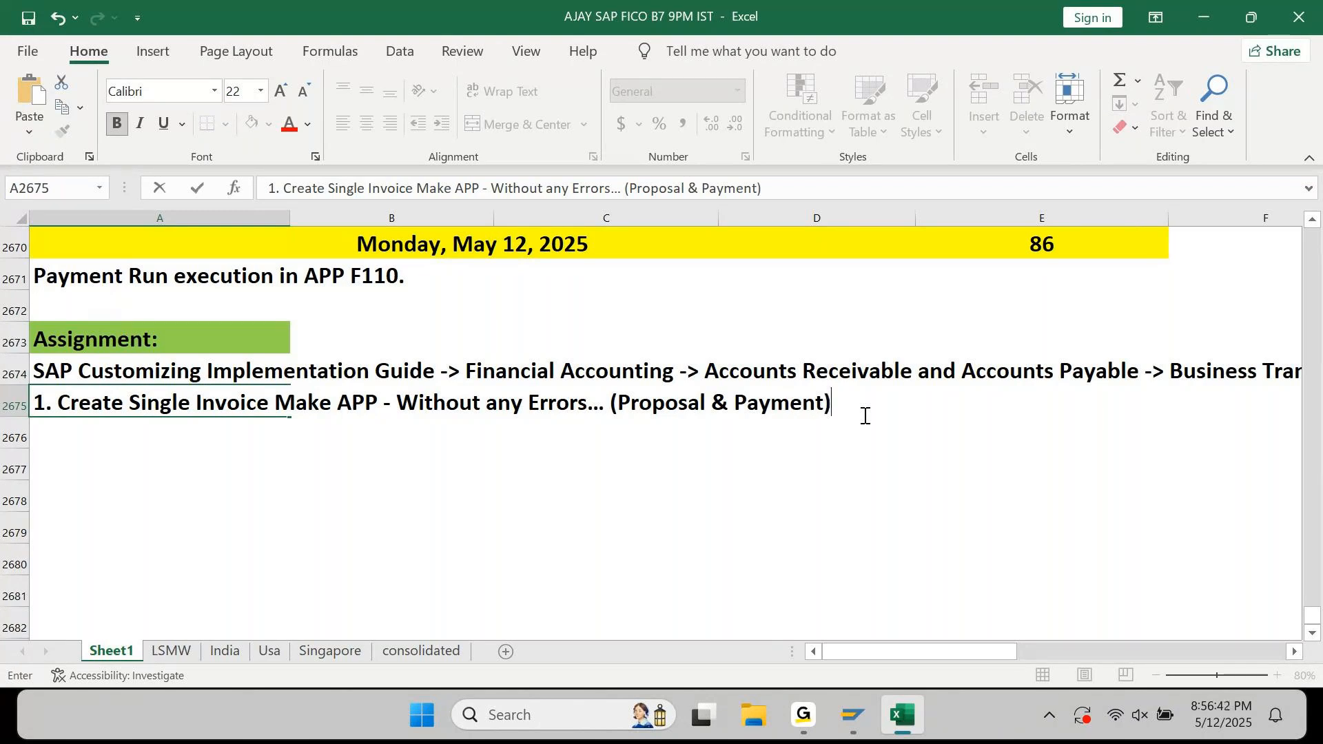
key("Return")
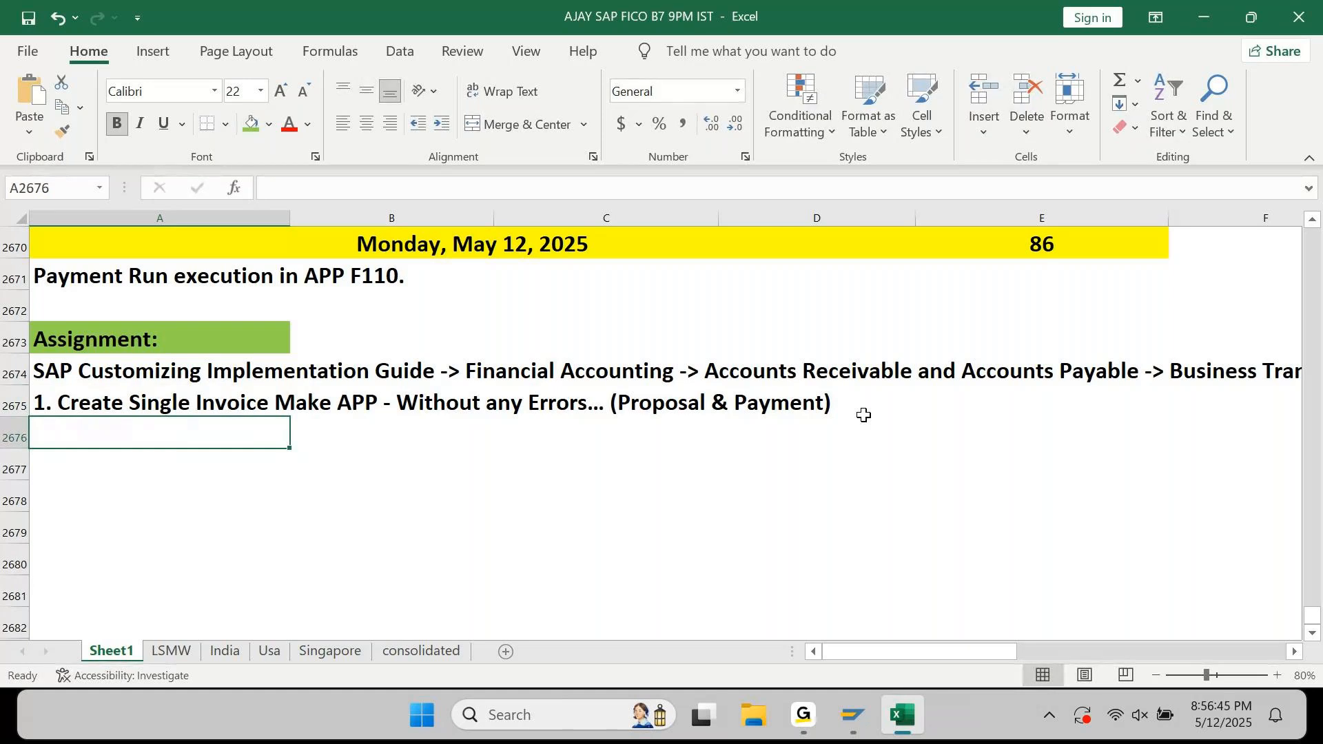
Copy the task from A2675 into A2676, renumber it as 2 and change its ending to "(Proposal Only)"
key("ctrl+apostrophe")
key("Left")
key("Home")
key("Delete")
type("2")
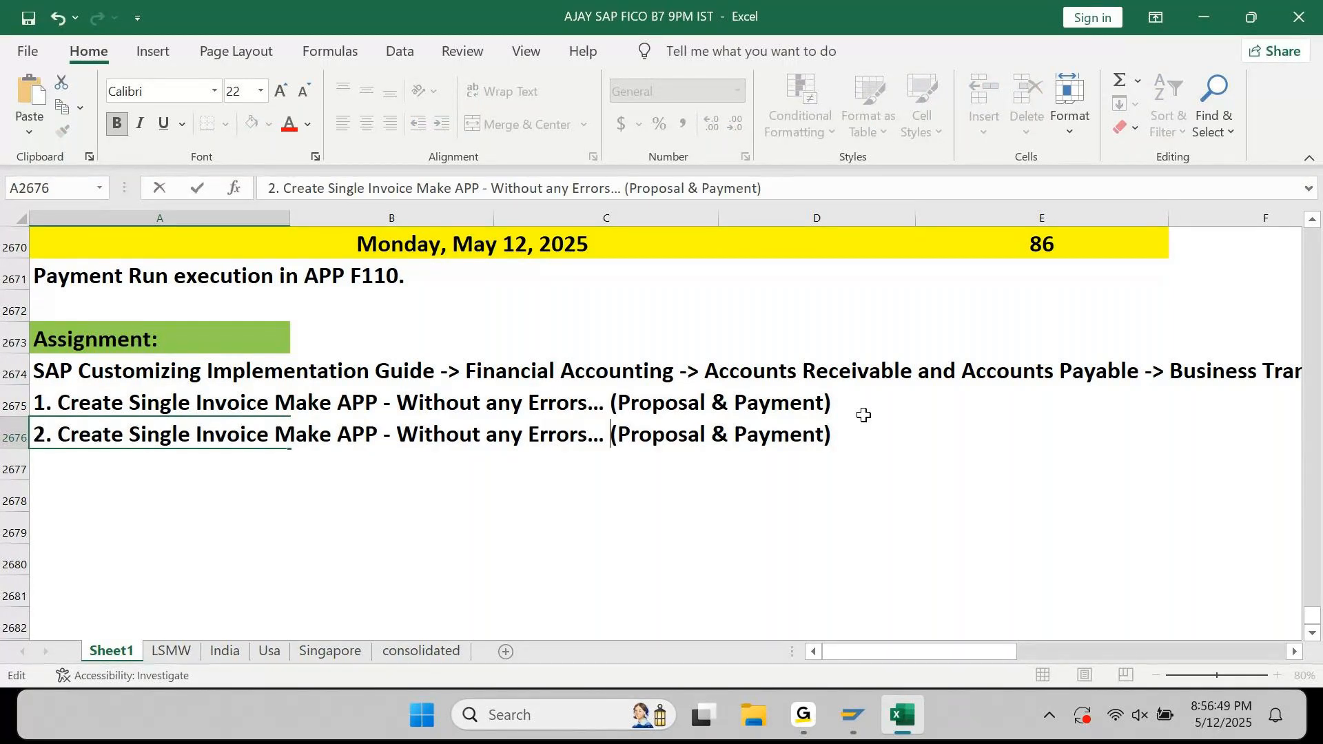
key("End")
key("ctrl+Left")
key("ctrl+Left")
key("ctrl+Left")
key("Right")
key("ctrl+Right")
key("ctrl+shift+Right")
key("ctrl+shift+Right")
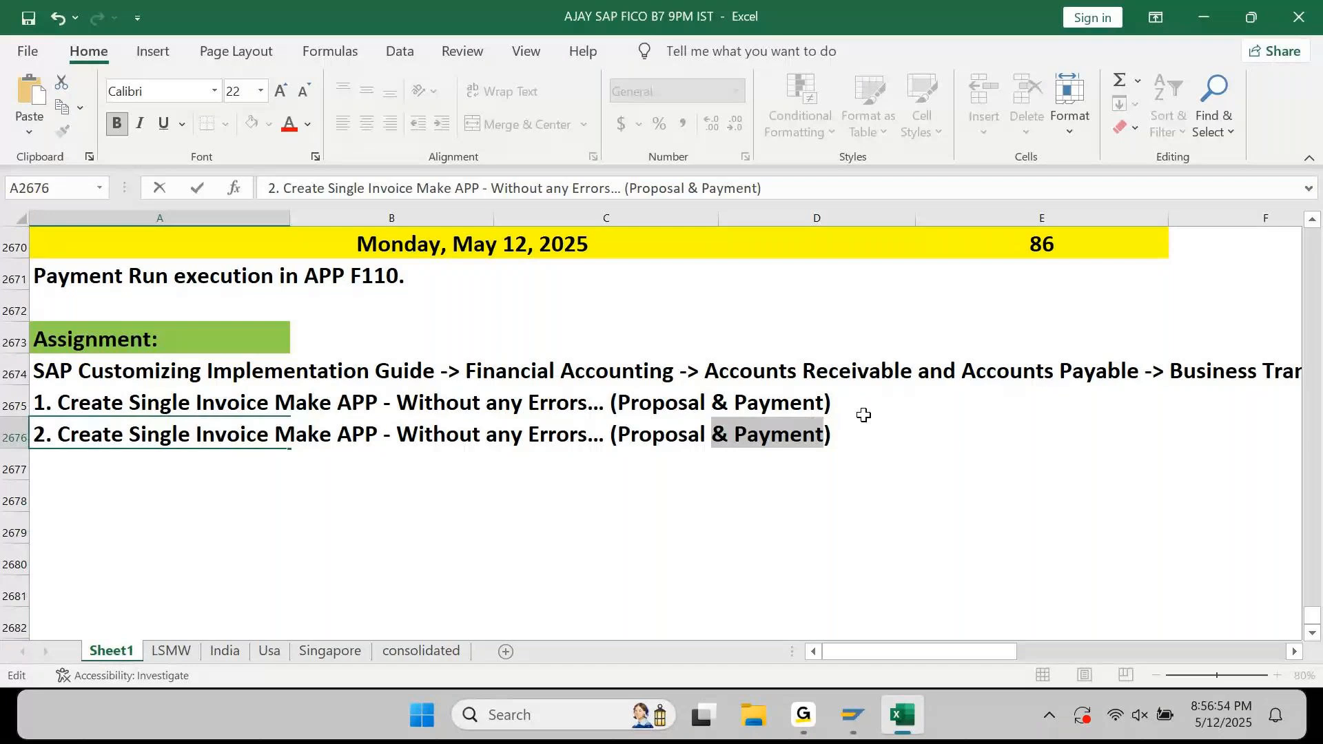
key("BackSpace")
type("Only")
key("Return")
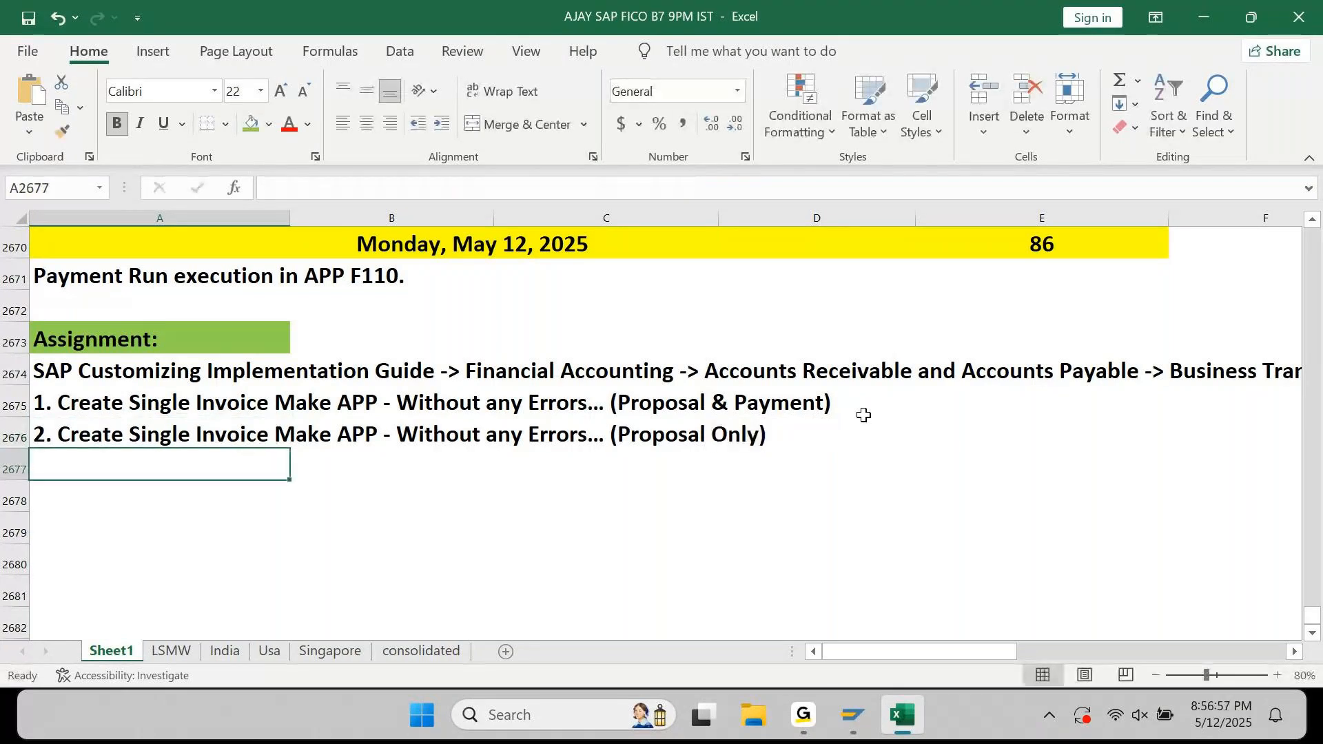
Duplicate the A2676 task into A2677, replace "Single" with "Three" and save the workbook
key("ctrl+d")
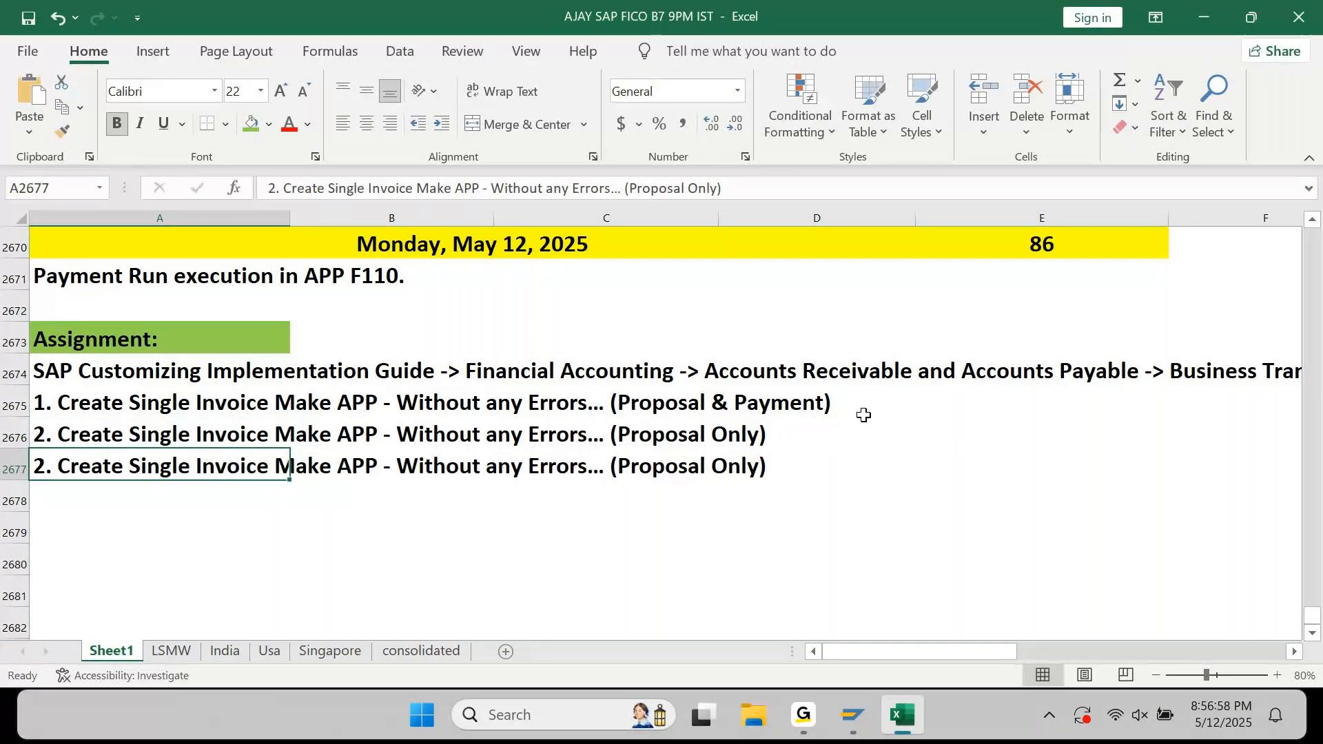
key("F2")
key("ctrl+Left")
key("ctrl+Left")
key("ctrl+Left")
key("ctrl+Left")
key("ctrl+Left")
key("ctrl+Left")
key("ctrl+Left")
key("ctrl+Left")
key("ctrl+Left")
key("ctrl+Left")
key("ctrl+Left")
key("ctrl+Left")
key("ctrl+Left")
key("ctrl+shift+Right")
key("shift+Left")
type("T")
type("h")
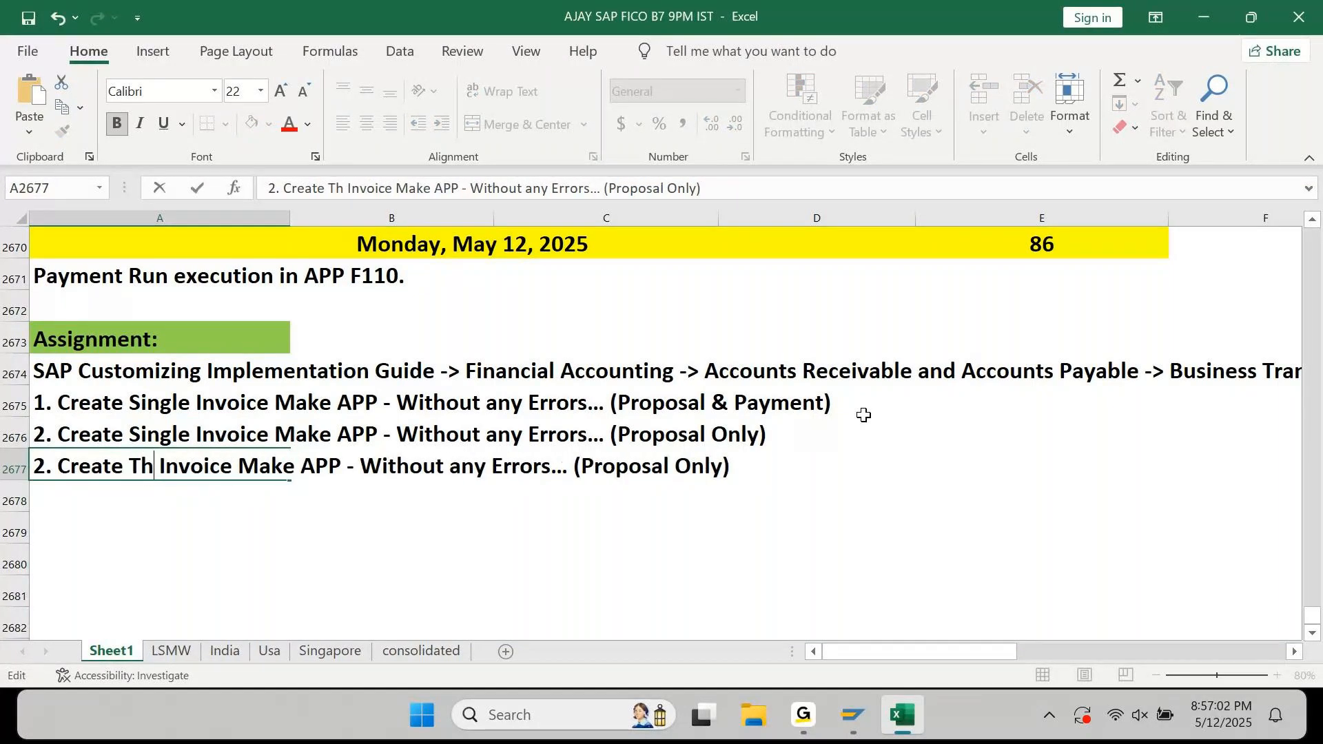
type("ree")
key("Return")
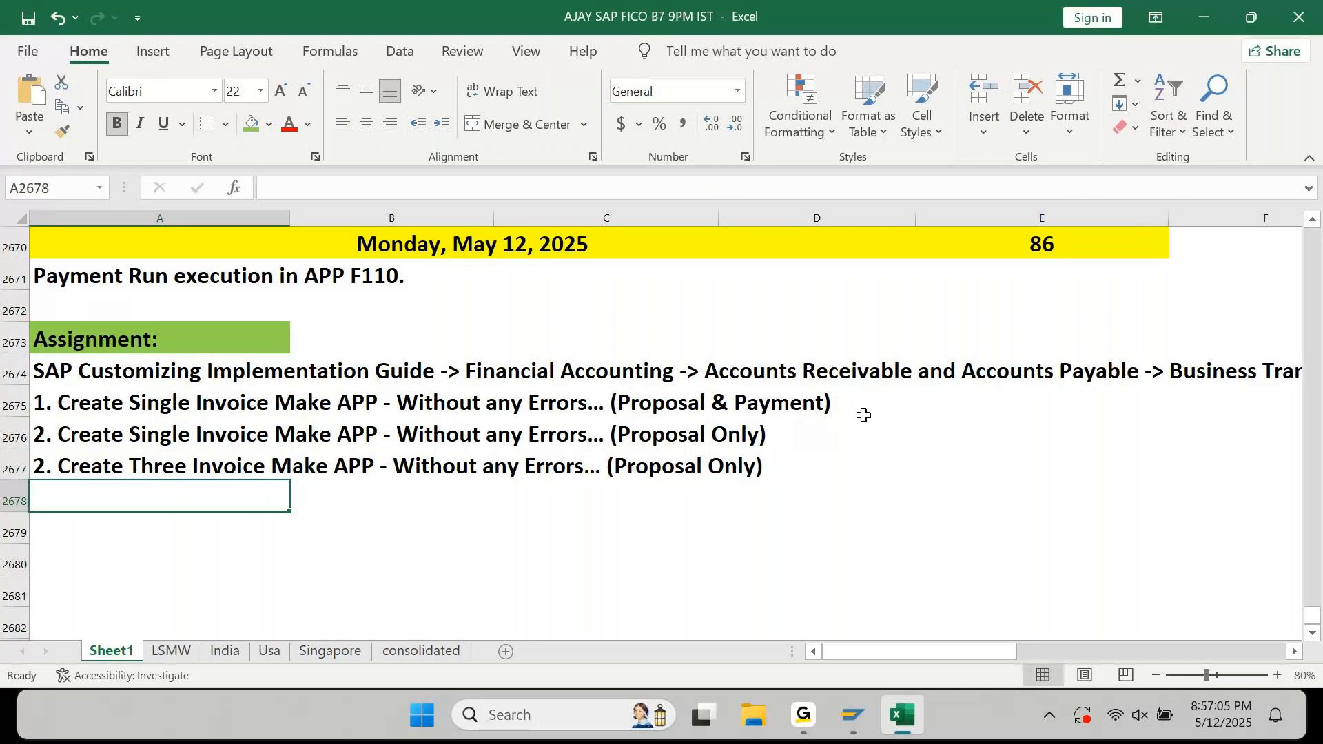
key("ctrl+s")
Replace the word "Make" with "Execute" in the first assignment task in cell A2675
key("Up")
key("Up")
key("Up")
key("F2")
key("ctrl+Left")
key("ctrl+Left")
key("ctrl+Left")
key("ctrl+Left")
key("ctrl+Left")
key("ctrl+Left")
key("ctrl+Left")
key("ctrl+Left")
key("ctrl+Left")
key("ctrl+Left")
key("ctrl+Left")
key("ctrl+Left")
key("ctrl+Left")
key("ctrl+Left")
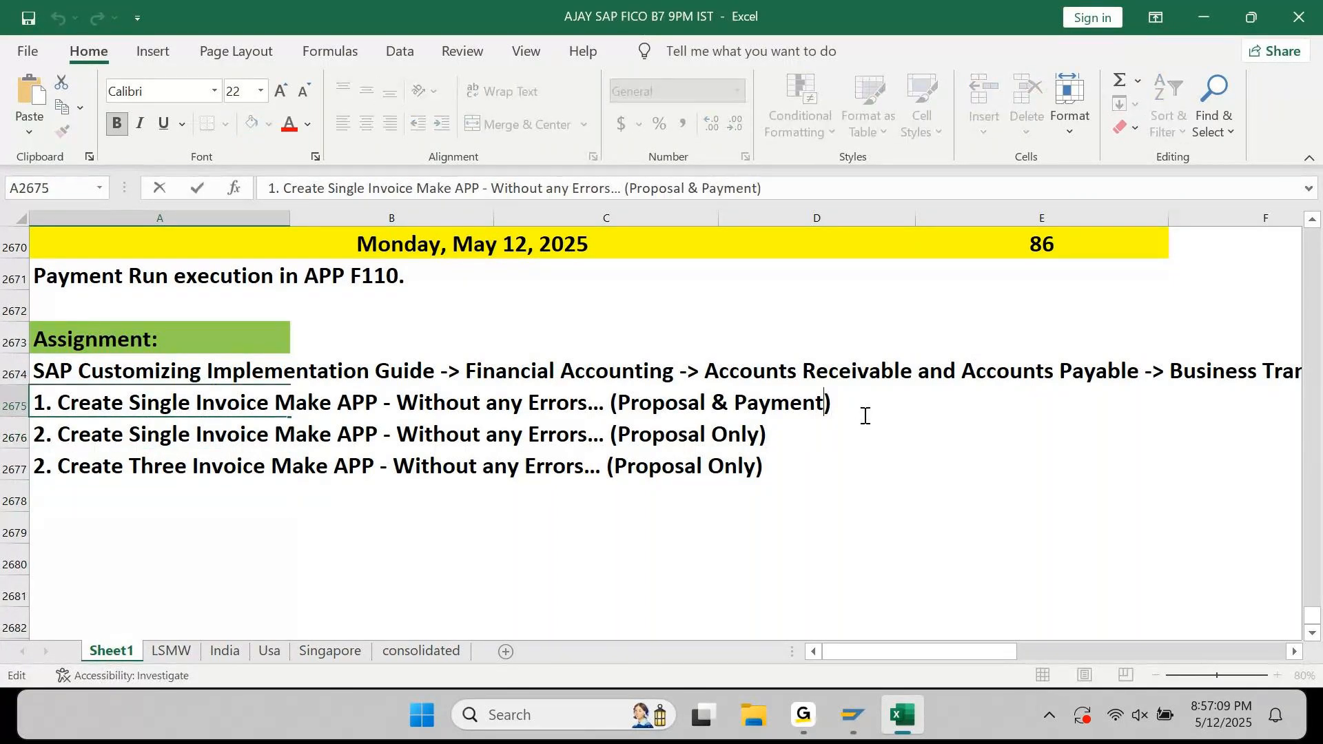
key("ctrl+Right")
key("ctrl+Right")
key("ctrl+shift+Right")
type("RU")
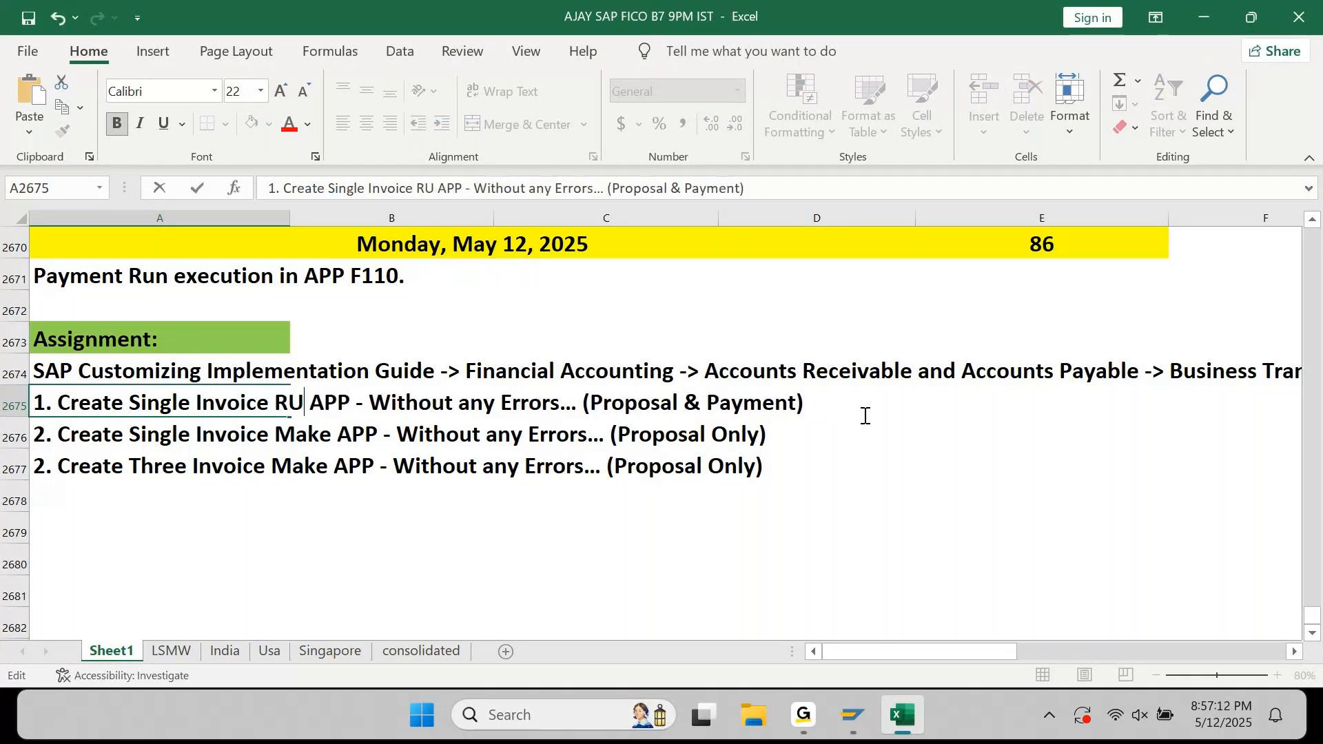
key("BackSpace")
type("in")
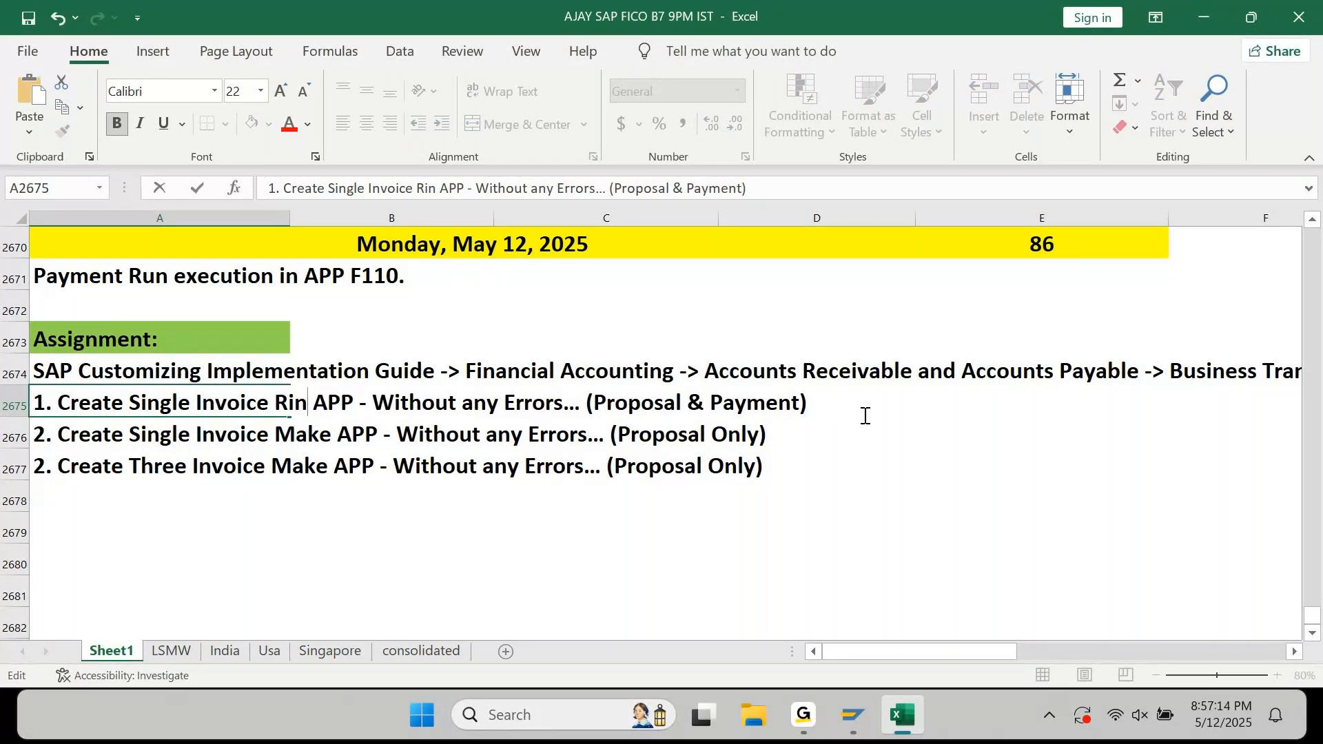
key("BackSpace")
key("BackSpace")
key("BackSpace")
type("Exe")
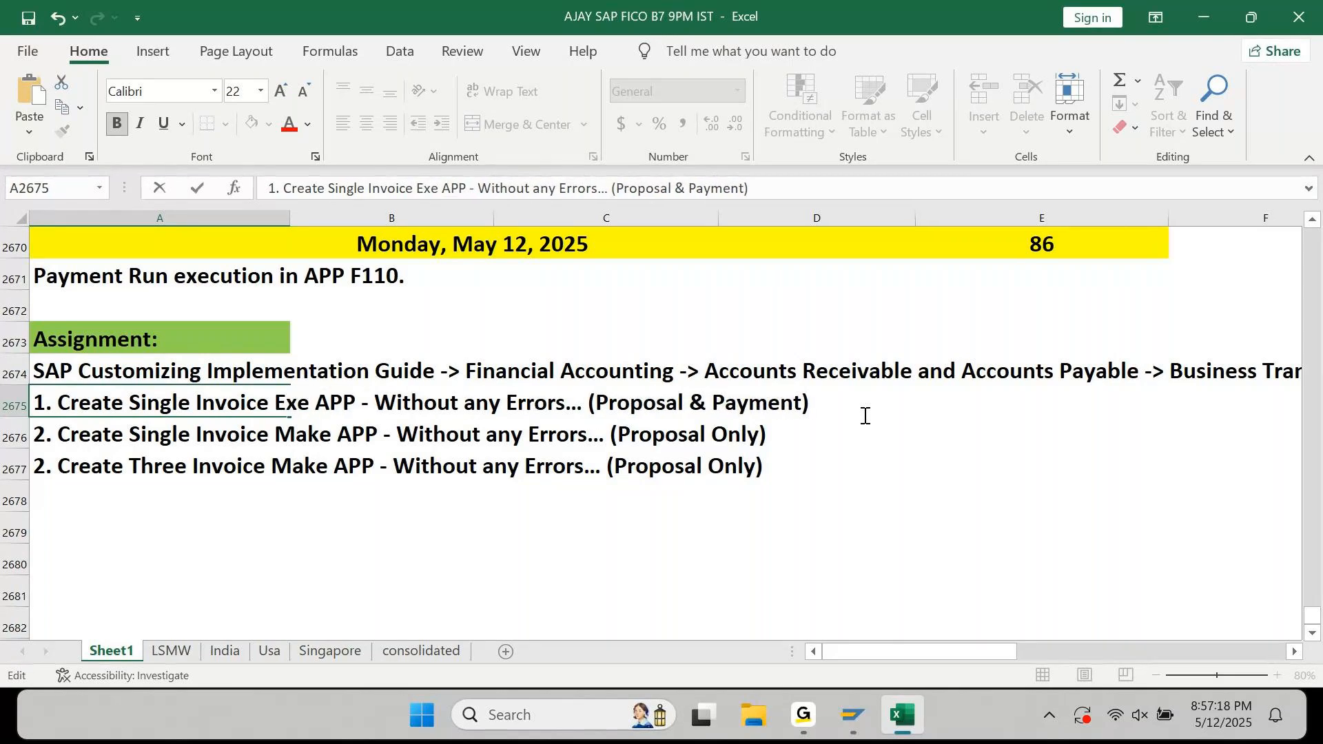
type("cite")
key("ctrl+Left")
key("Right")
key("Right")
key("Right")
key("Right")
key("Delete")
type("u")
key("Right")
key("Right")
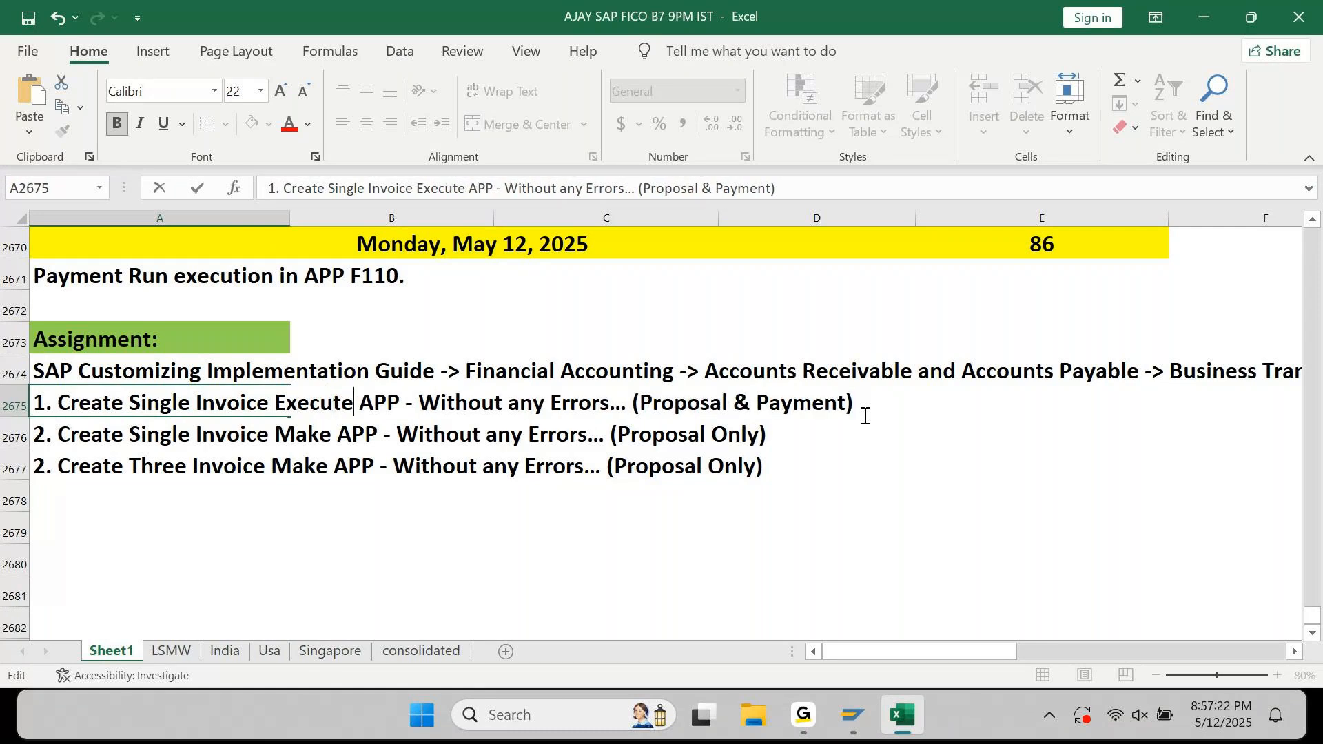
Copy the word "Execute" from A2675 and paste it over "Make" in the task in A2676
key("ctrl+shift+Left")
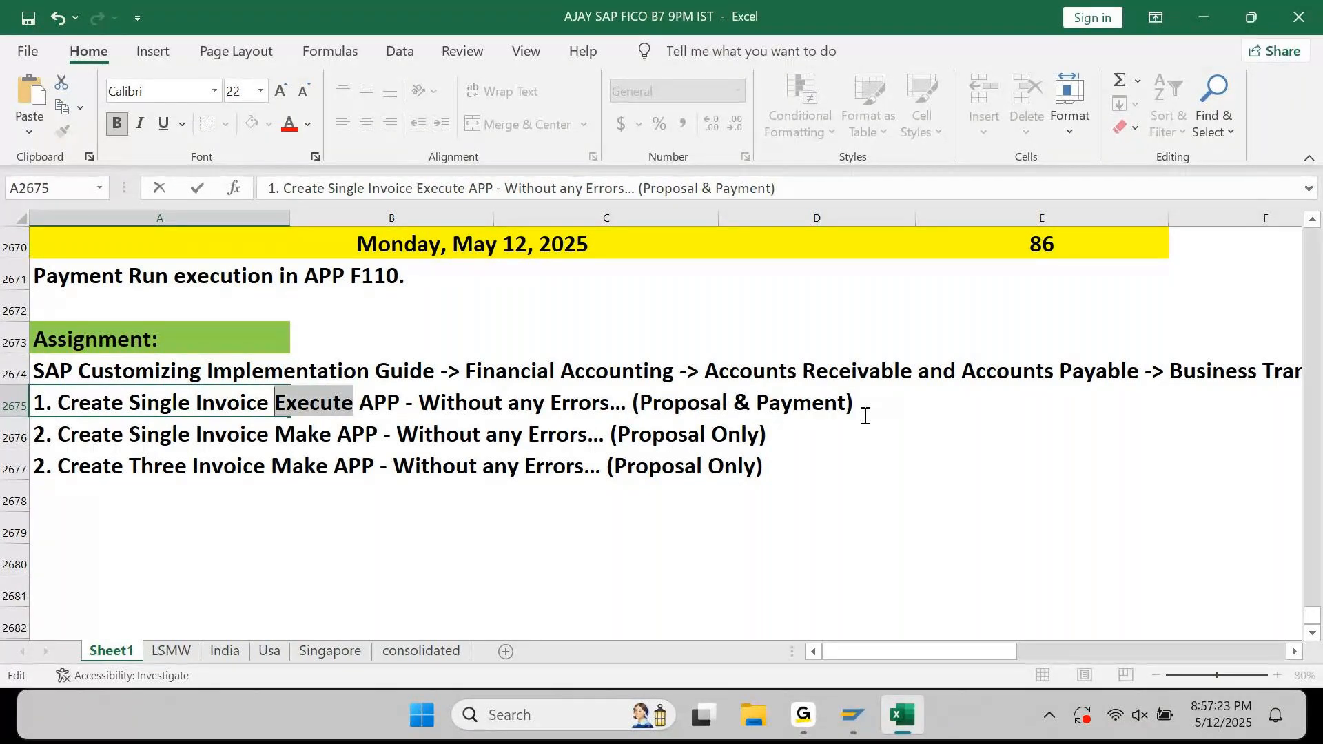
key("ctrl+c")
key("Return")
key("F2")
key("ctrl+Left")
key("ctrl+Left")
key("ctrl+Left")
key("ctrl+Left")
key("ctrl+Left")
key("ctrl+Left")
key("ctrl+Left")
key("ctrl+Left")
key("Left")
key("ctrl+shift+Left")
key("ctrl+v")
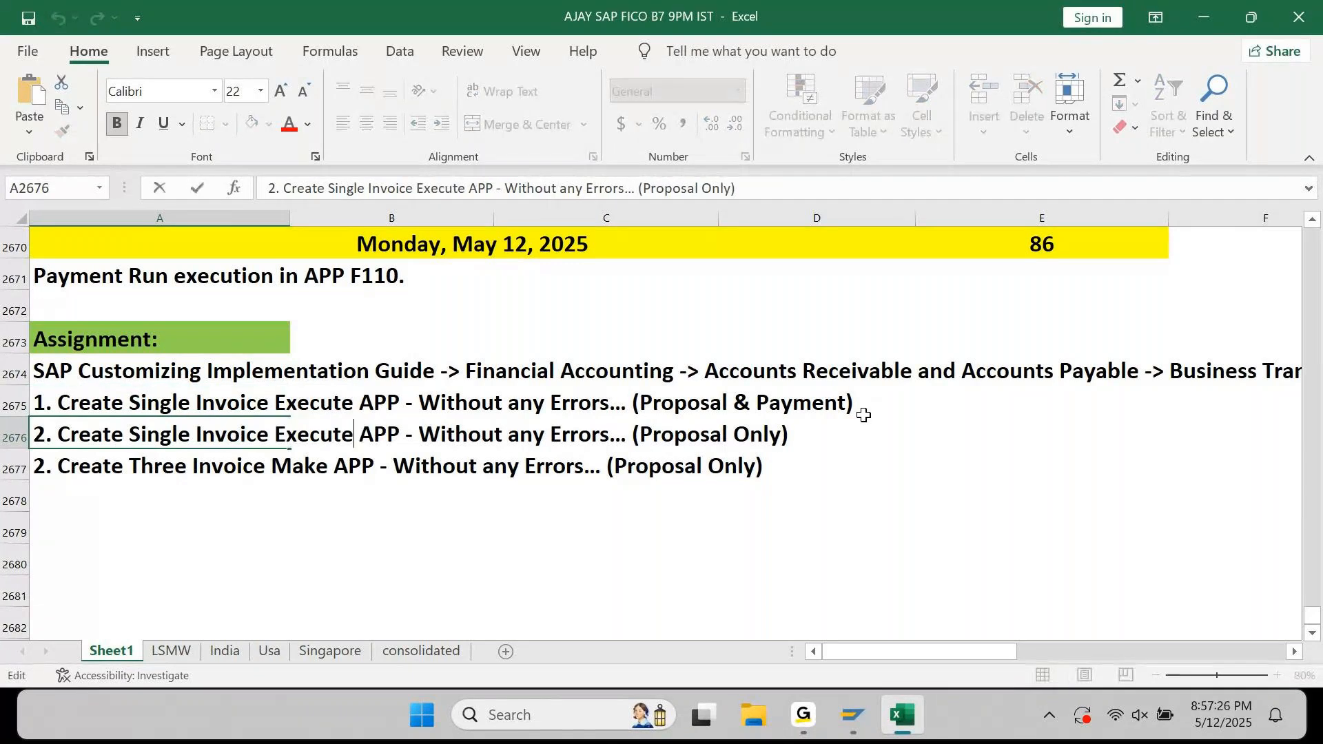
key("Return")
Paste "Execute" over the word "Make" in the three-invoice task in cell A2677
key("ctrl+Left")
key("ctrl+Left")
key("ctrl+Left")
key("ctrl+Left")
key("ctrl+Left")
key("ctrl+Left")
key("ctrl+Left")
key("ctrl+Left")
key("Left")
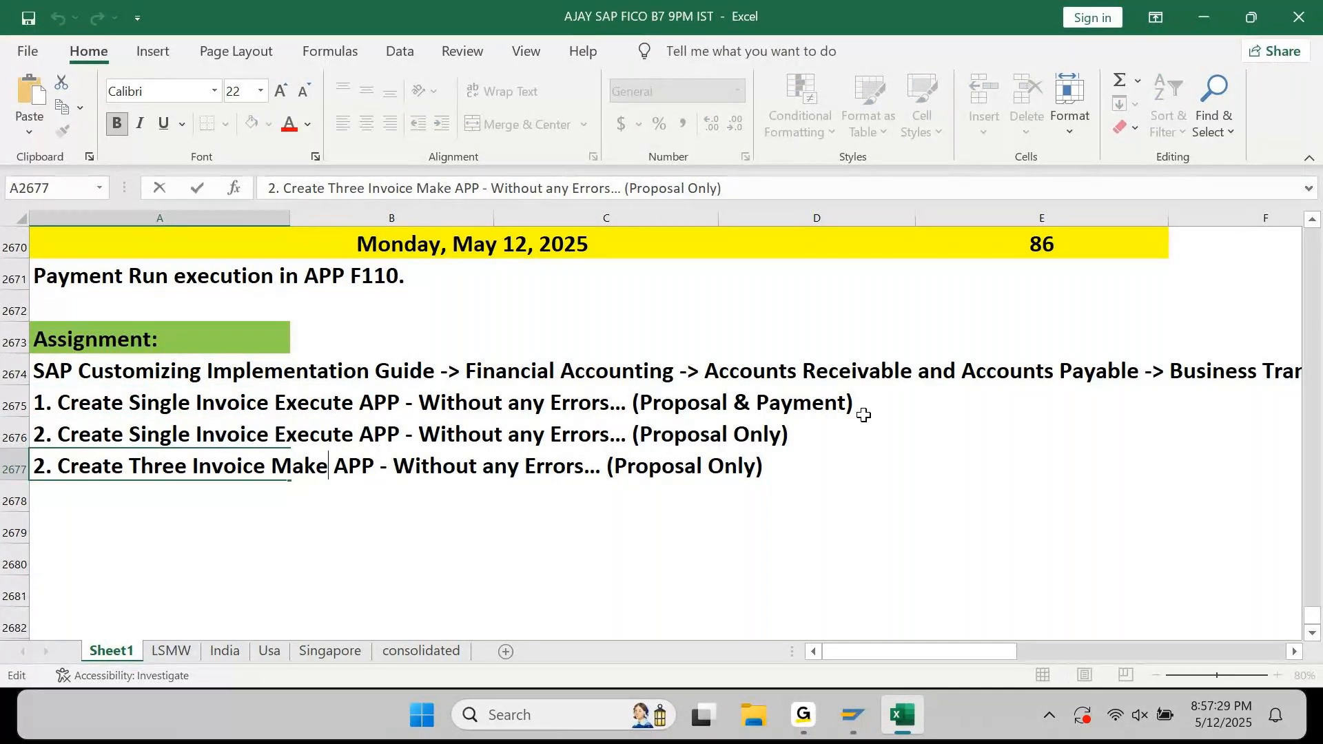
key("ctrl+shift+Left")
key("ctrl+v")
key("Return")
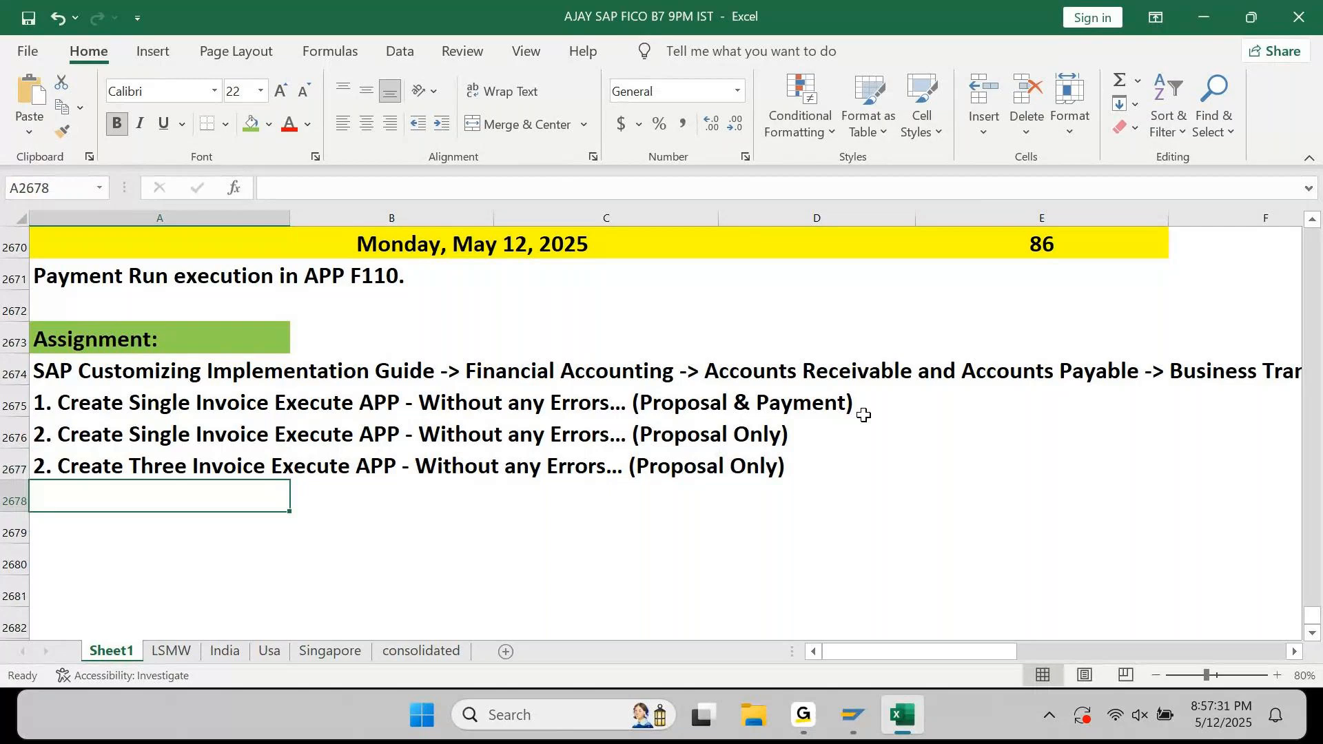
Renumber the three-invoice task in cell A2677 as 3
key("Up")
key("F2")
key("Left")
key("ctrl+Left")
key("ctrl+Left")
key("ctrl+Left")
key("ctrl+Left")
key("ctrl+Left")
key("ctrl+Left")
key("ctrl+Left")
key("ctrl+Left")
key("ctrl+Left")
key("ctrl+Left")
key("ctrl+Left")
key("ctrl+Left")
key("shift+Right")
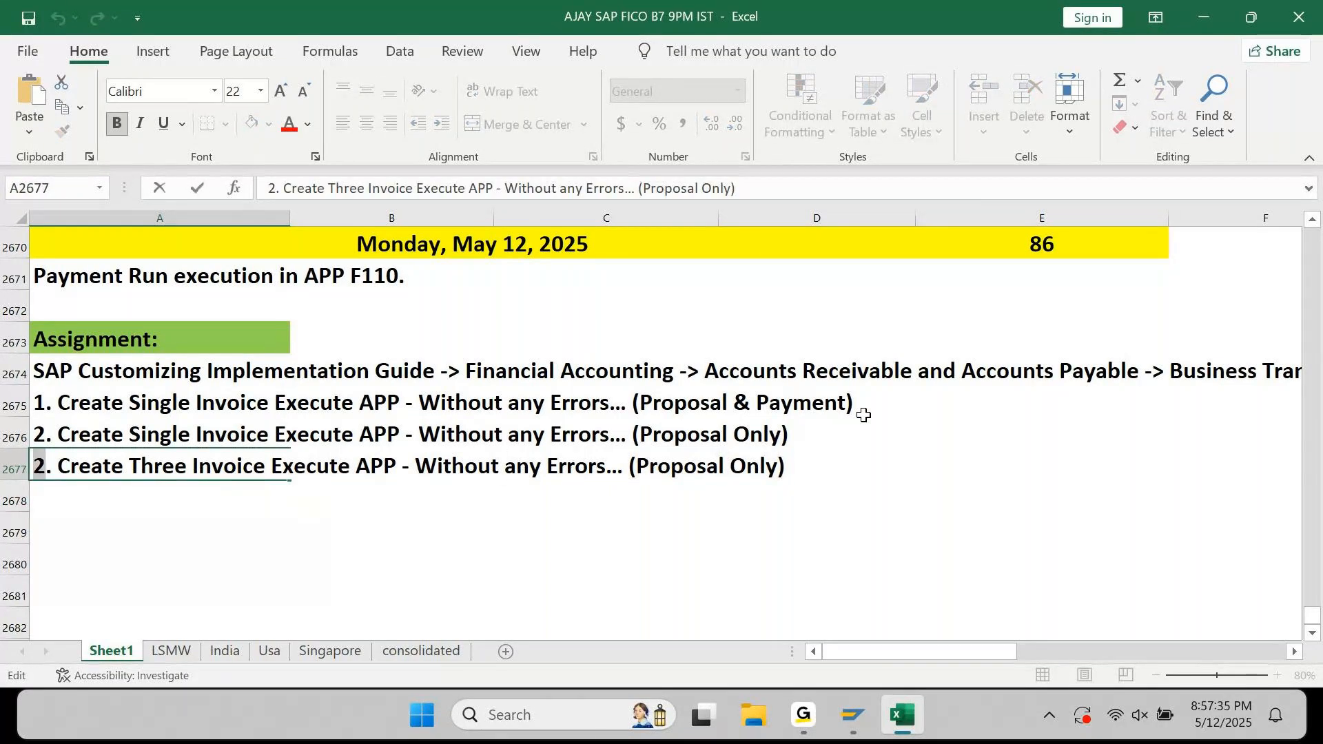
type("3")
key("Return")
Enter "4. Create Three Invoices Execute APP - Look at No of Payments" as an assignment task in cell A2678
type("4")
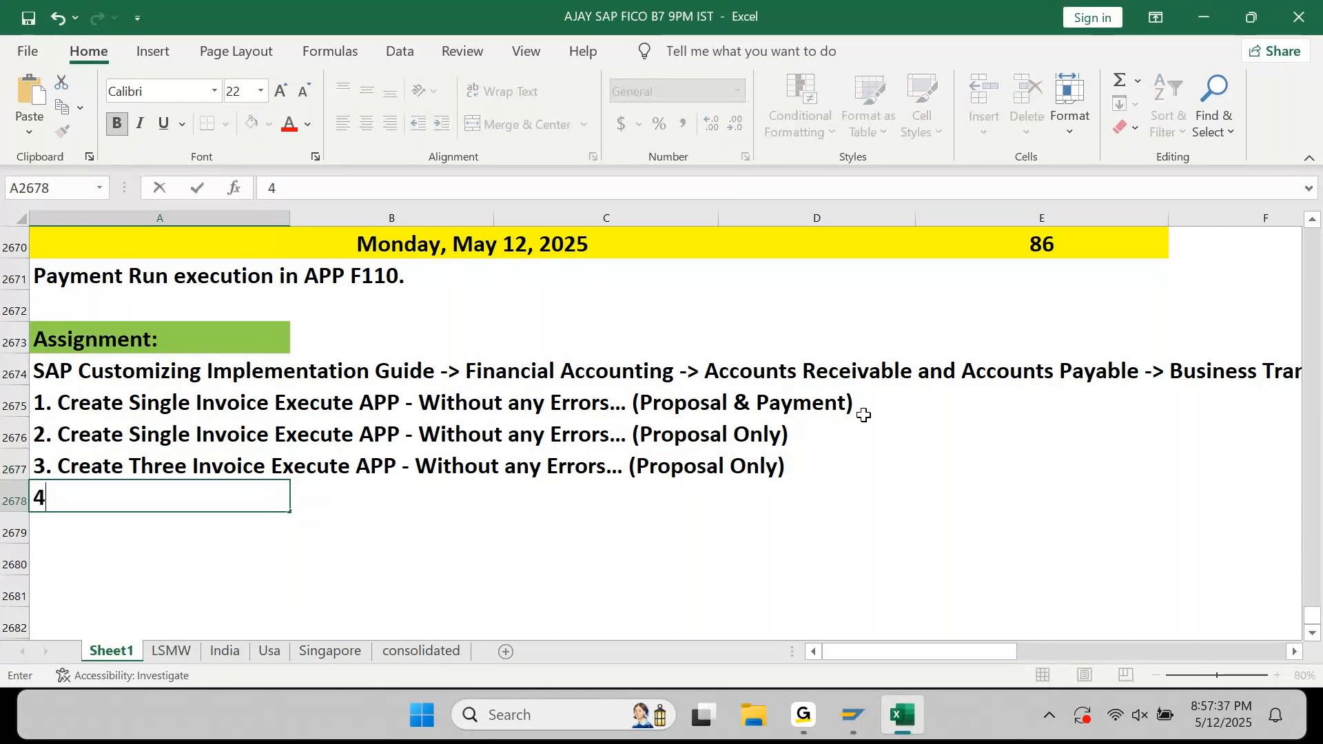
type(". Create")
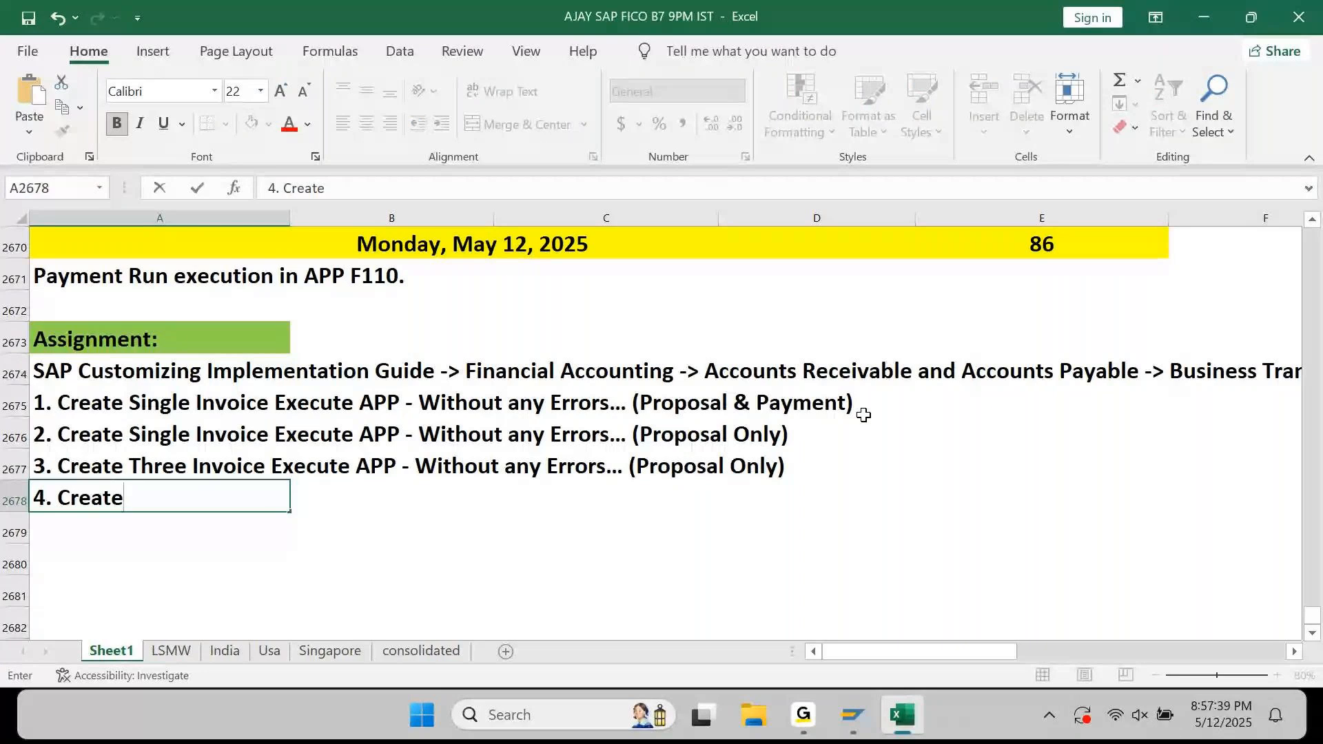
type(" Three Invo")
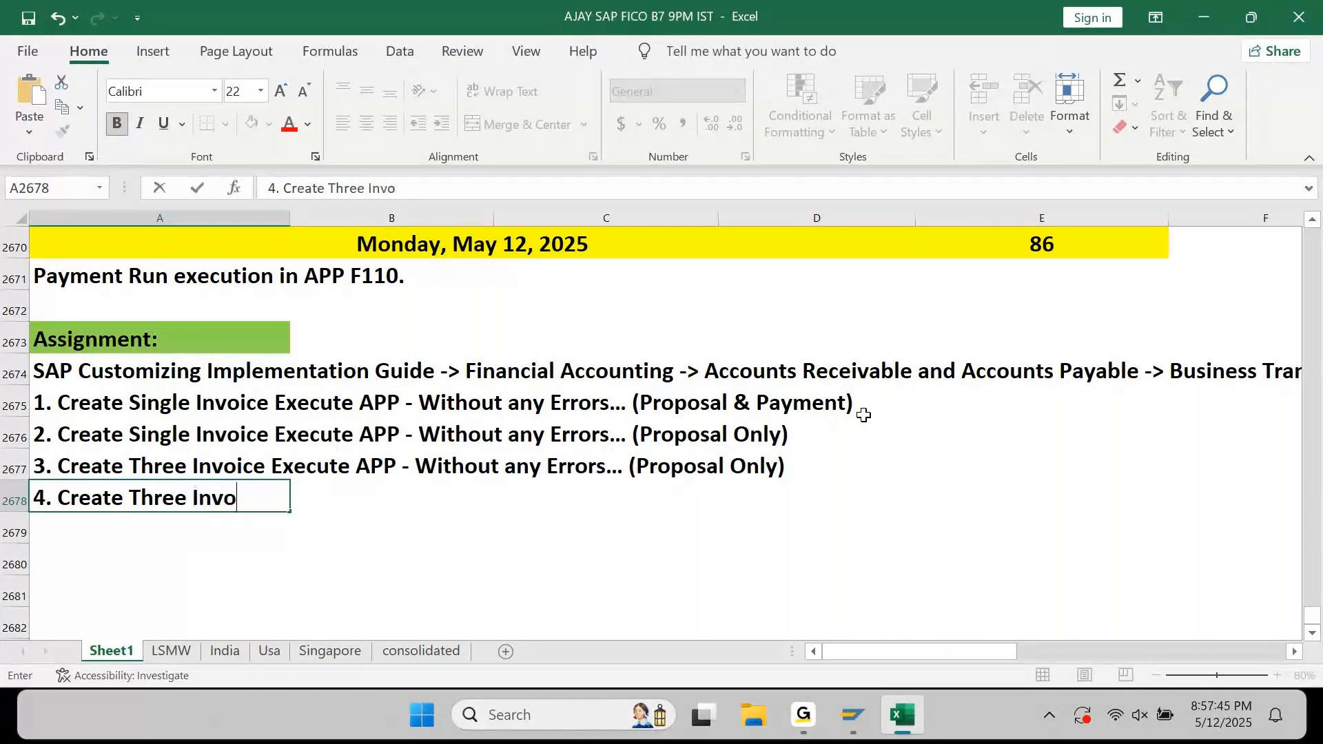
type("ices Execute ")
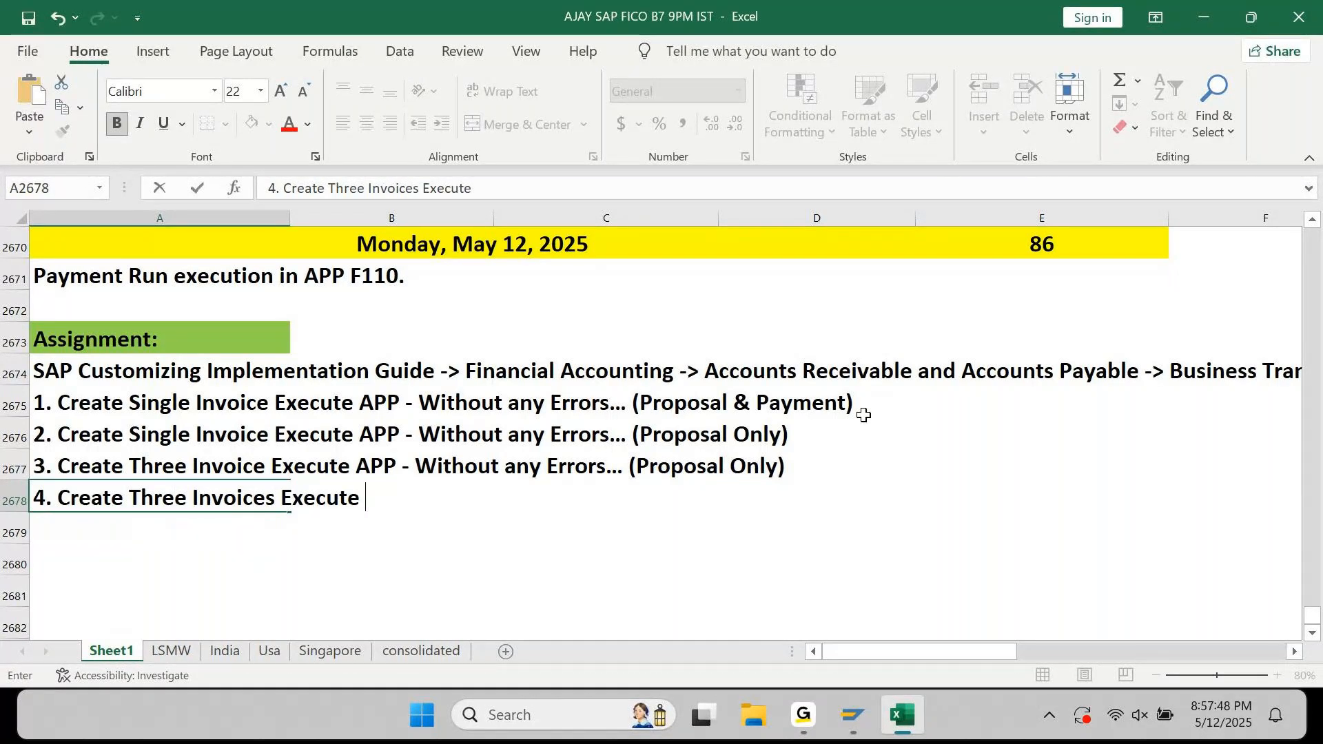
type("APP - Es")
key("BackSpace")
key("BackSpace")
type("Lo")
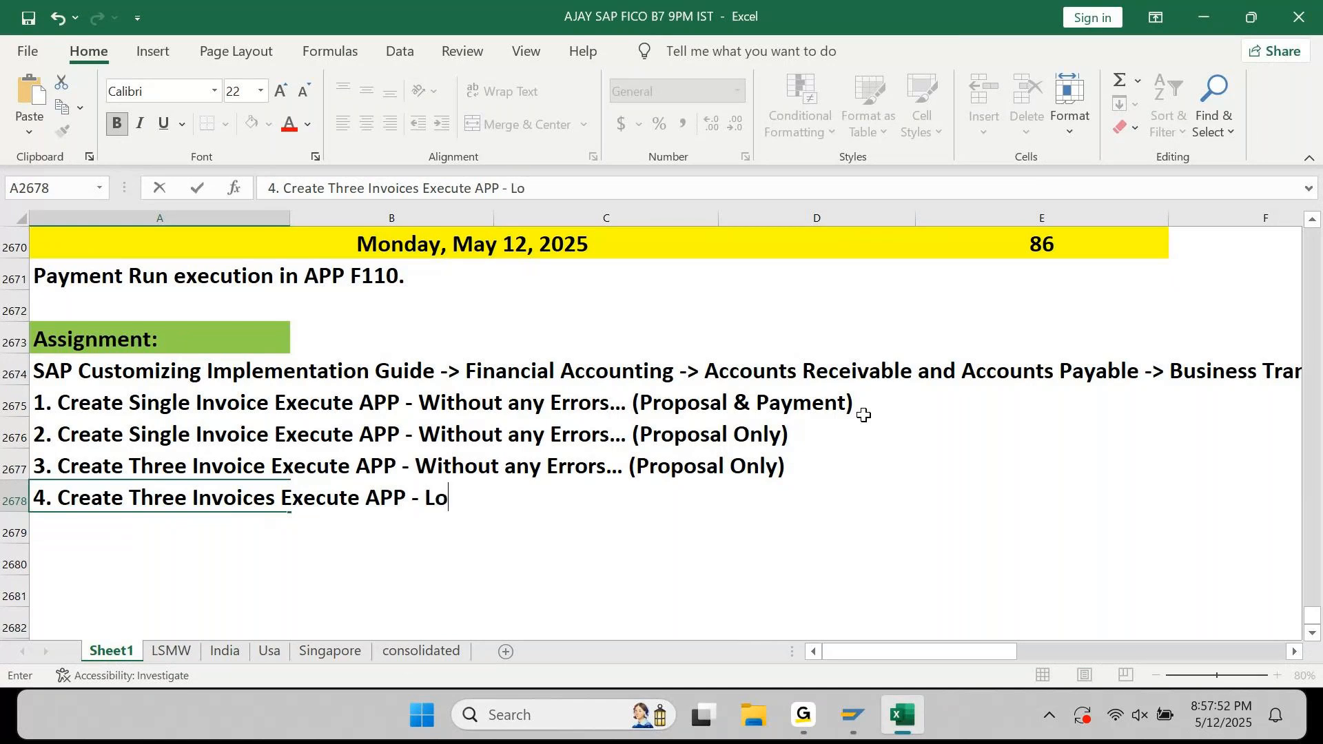
type("ok at No of pyman")
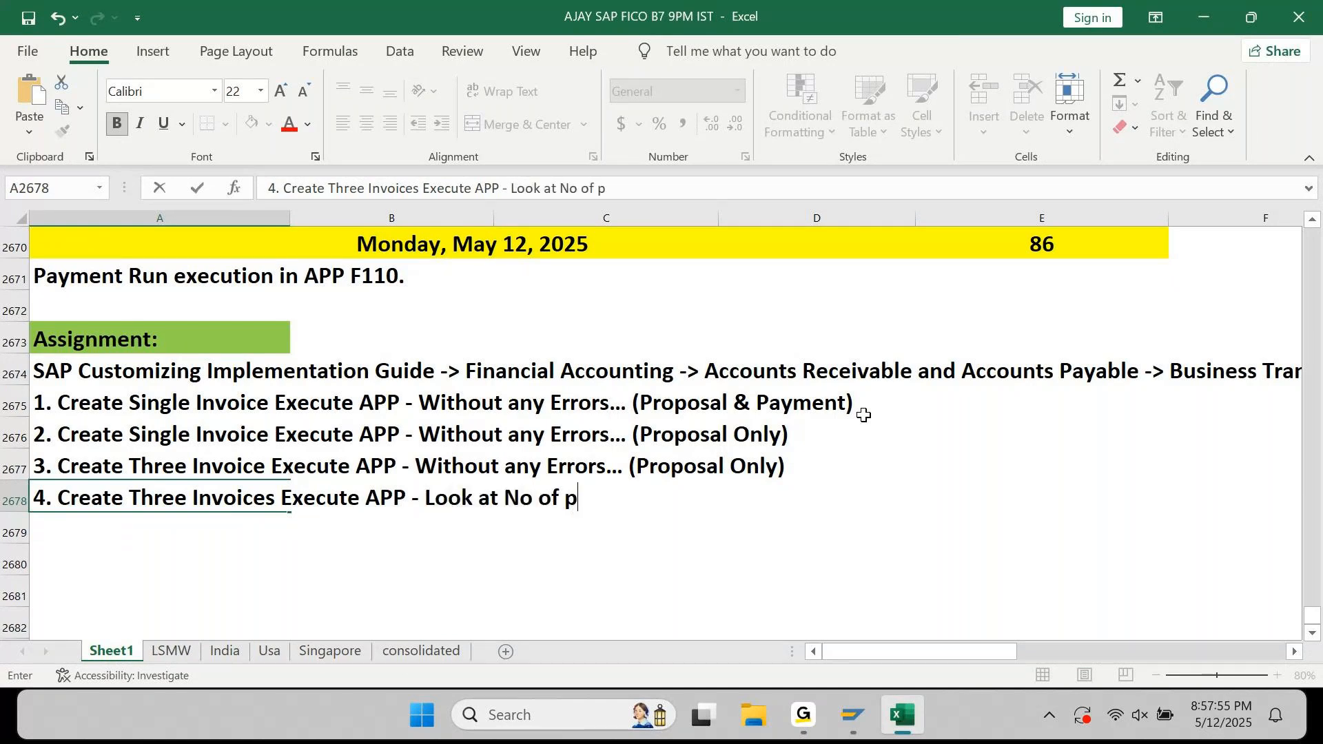
key("BackSpace")
key("BackSpace")
key("BackSpace")
key("BackSpace")
key("BackSpace")
type("Payments")
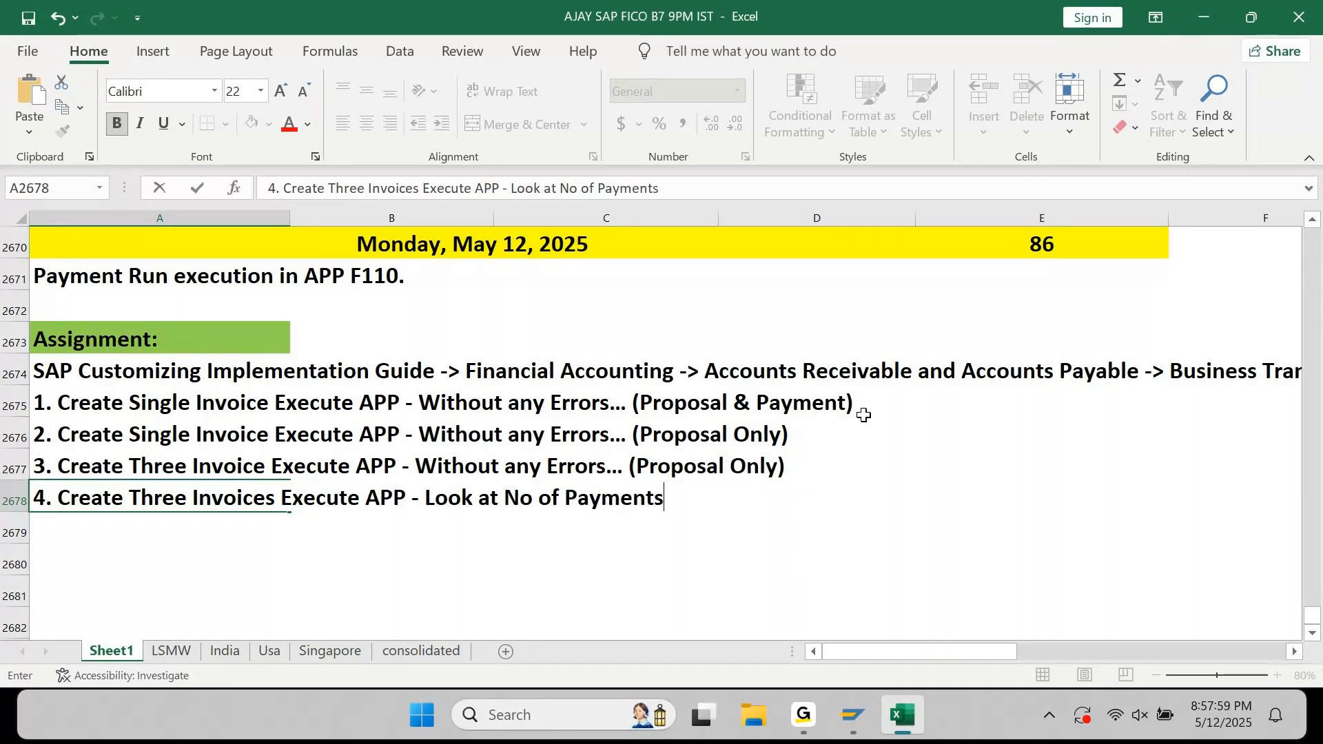
key("Return")
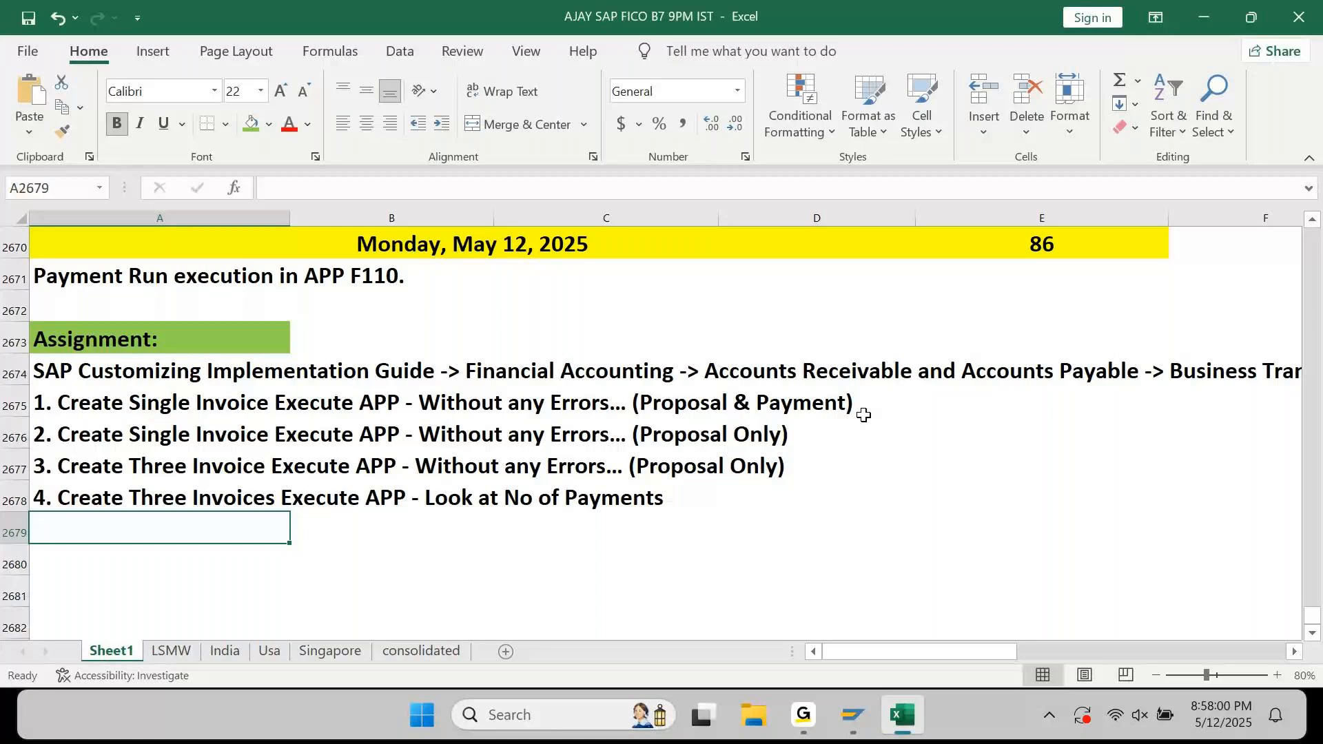
Append "(Based on Invoice & Common for all invoices)" to the number-of-payments task in cell A2678
key("Up")
key("F2")
type("(")
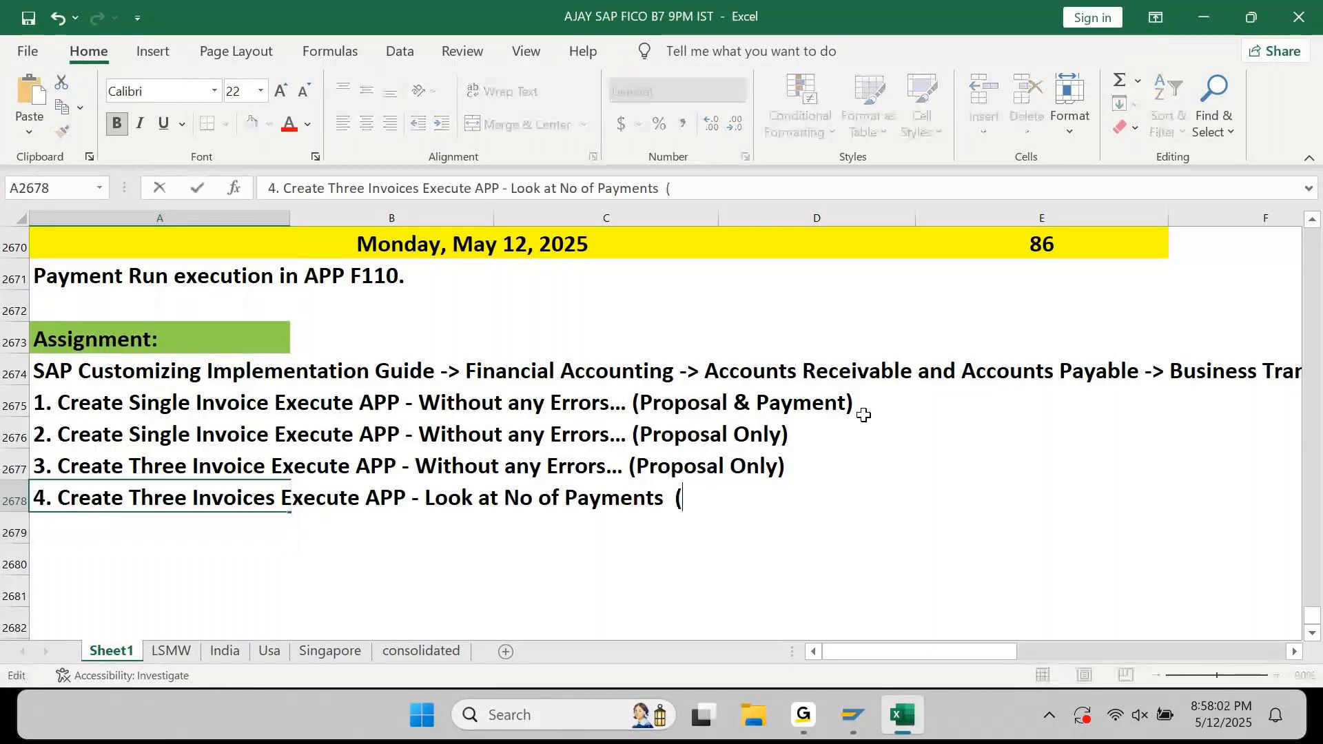
type("Based on Invoi")
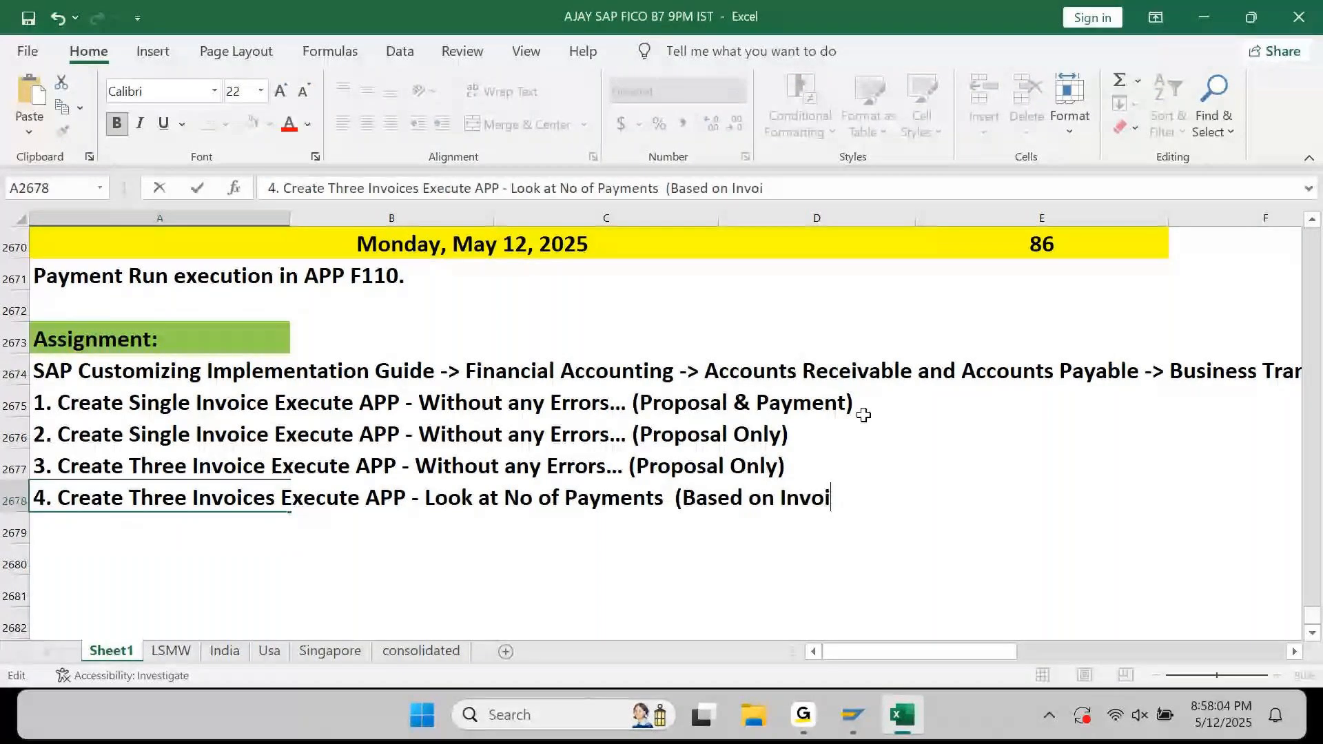
type("ce & All")
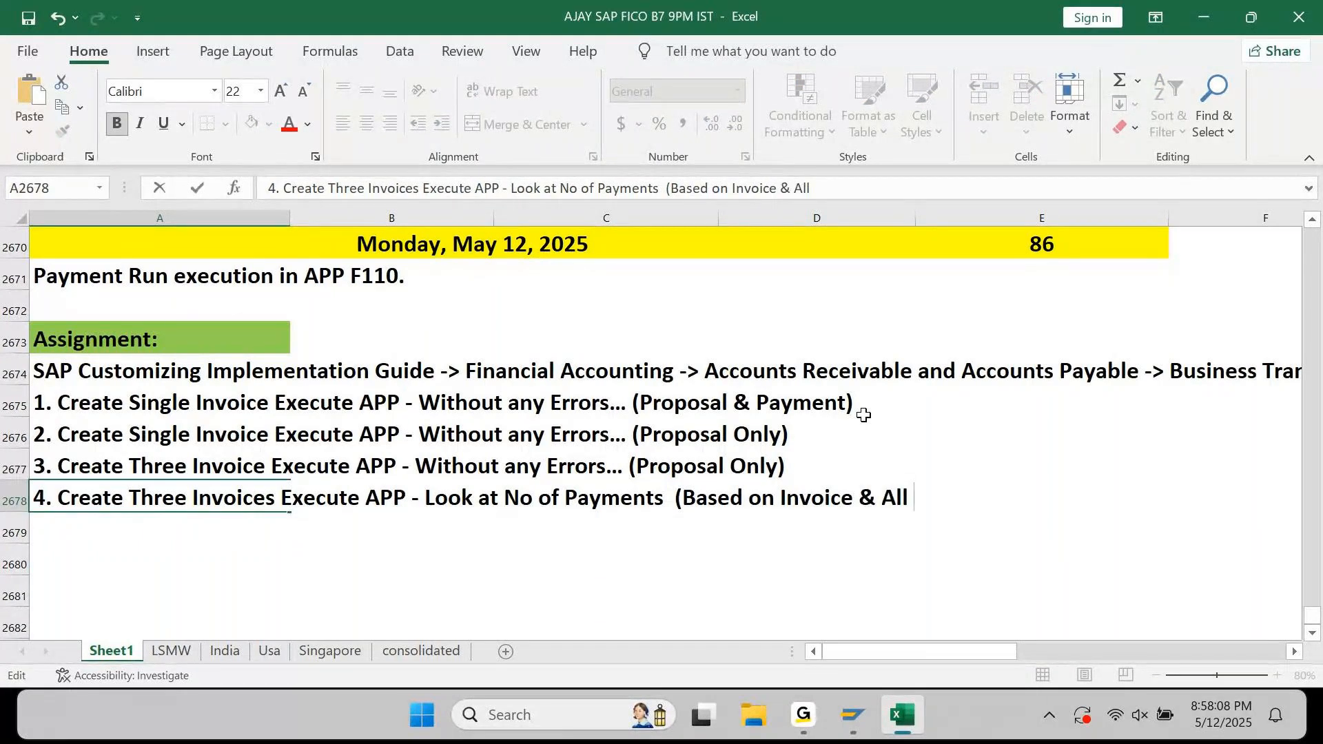
key("BackSpace")
key("BackSpace")
key("BackSpace")
key("BackSpace")
type("Como")
key("BackSpace")
type("mon fo")
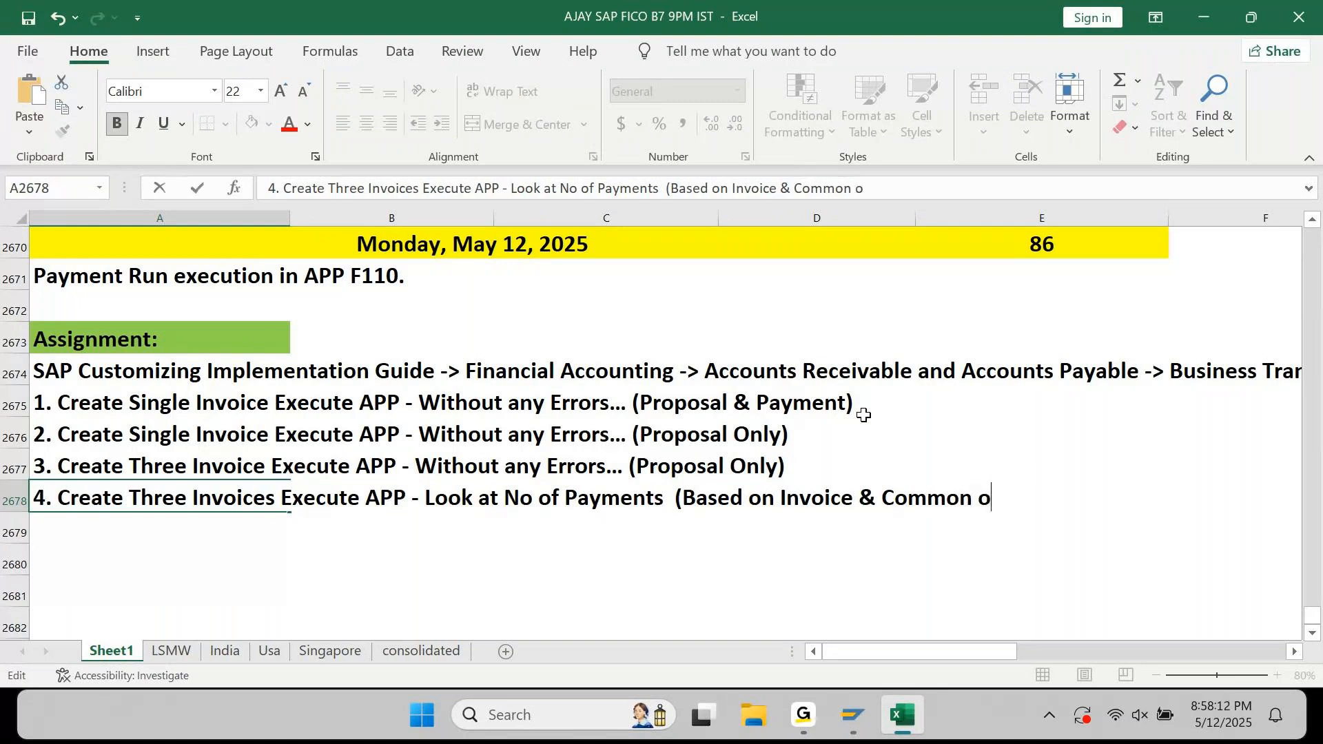
type("r all invoices")
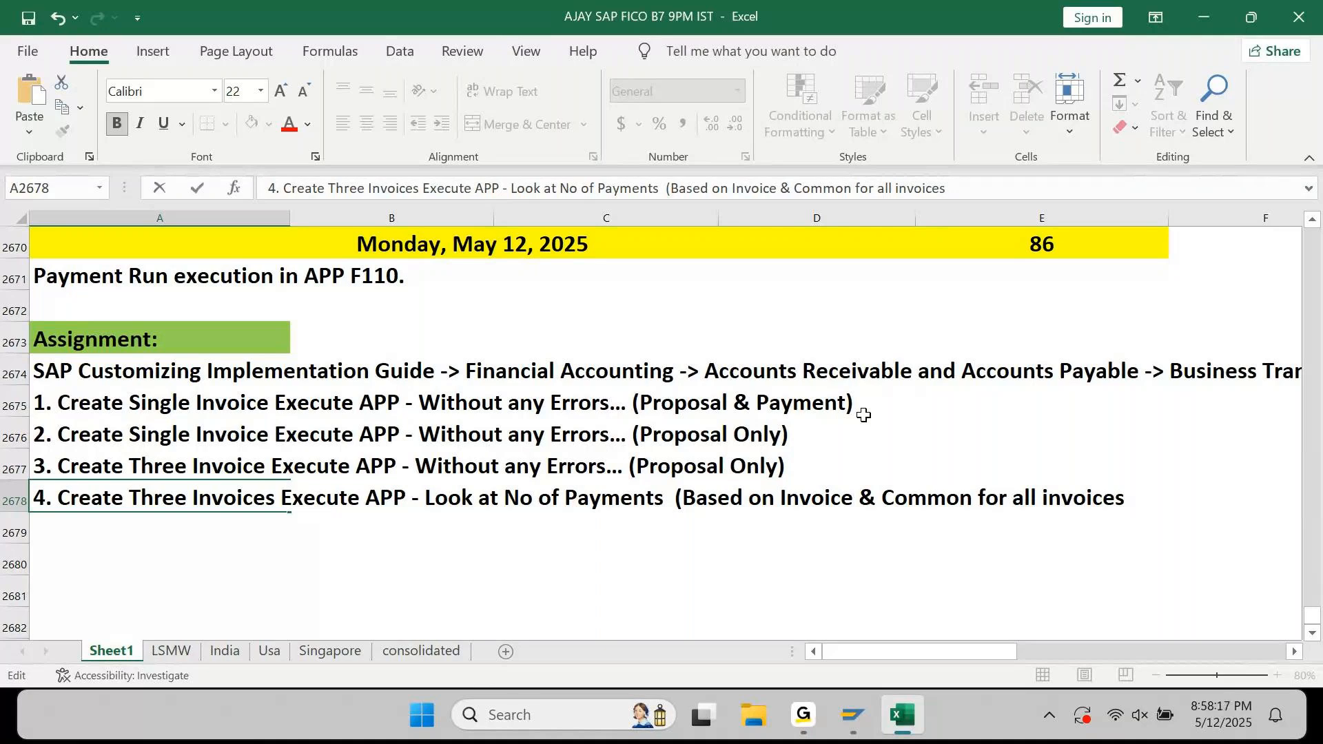
type(")")
key("Return")
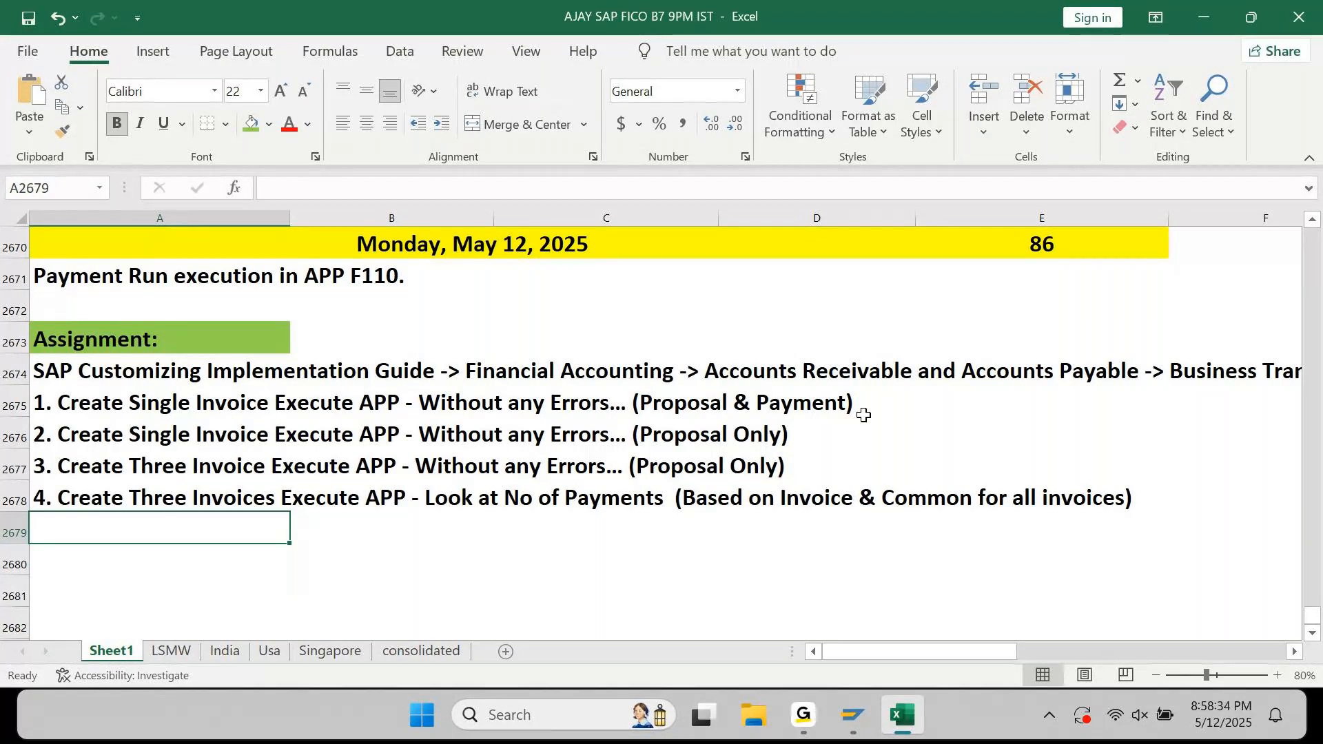
Begin the fifth assignment task in cell A2679 with the text "5. CreateThree Invoices"
type("5. ")
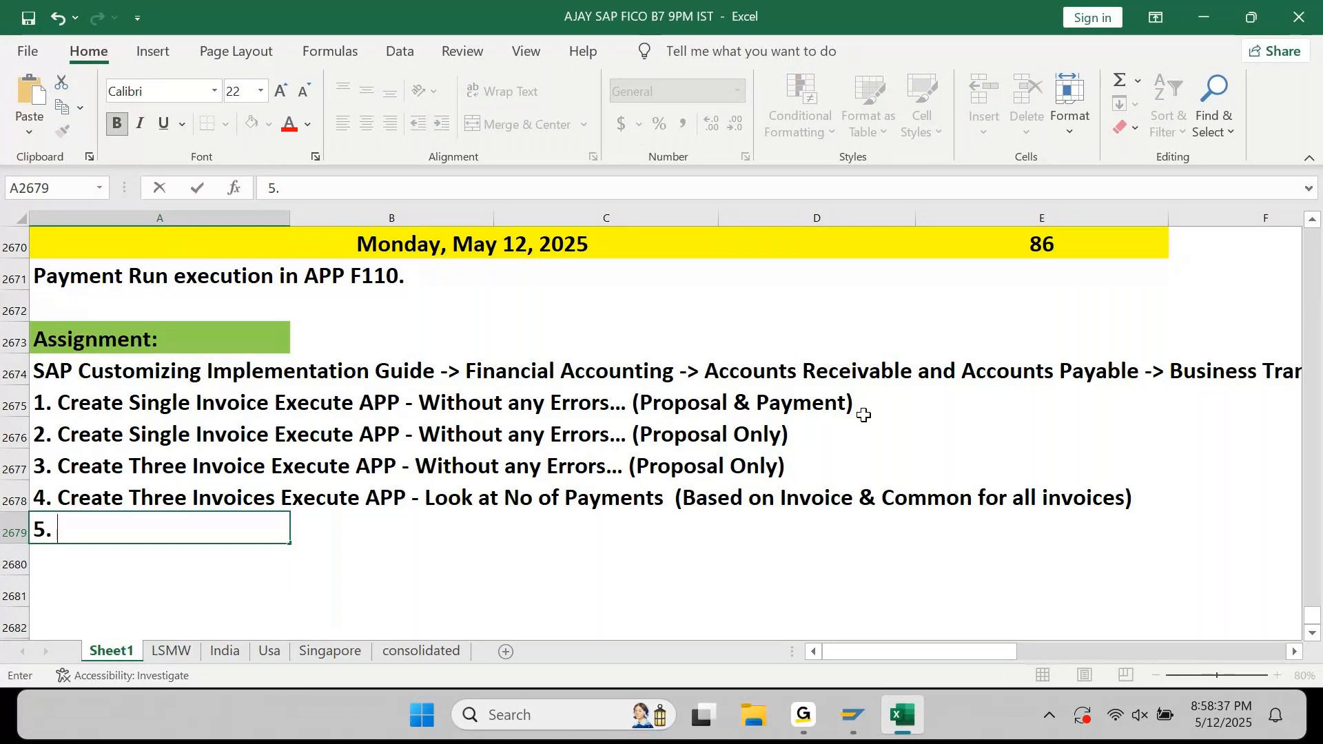
type("reate")
key("F2")
key("ctrl+Left")
type("CreateThree In")
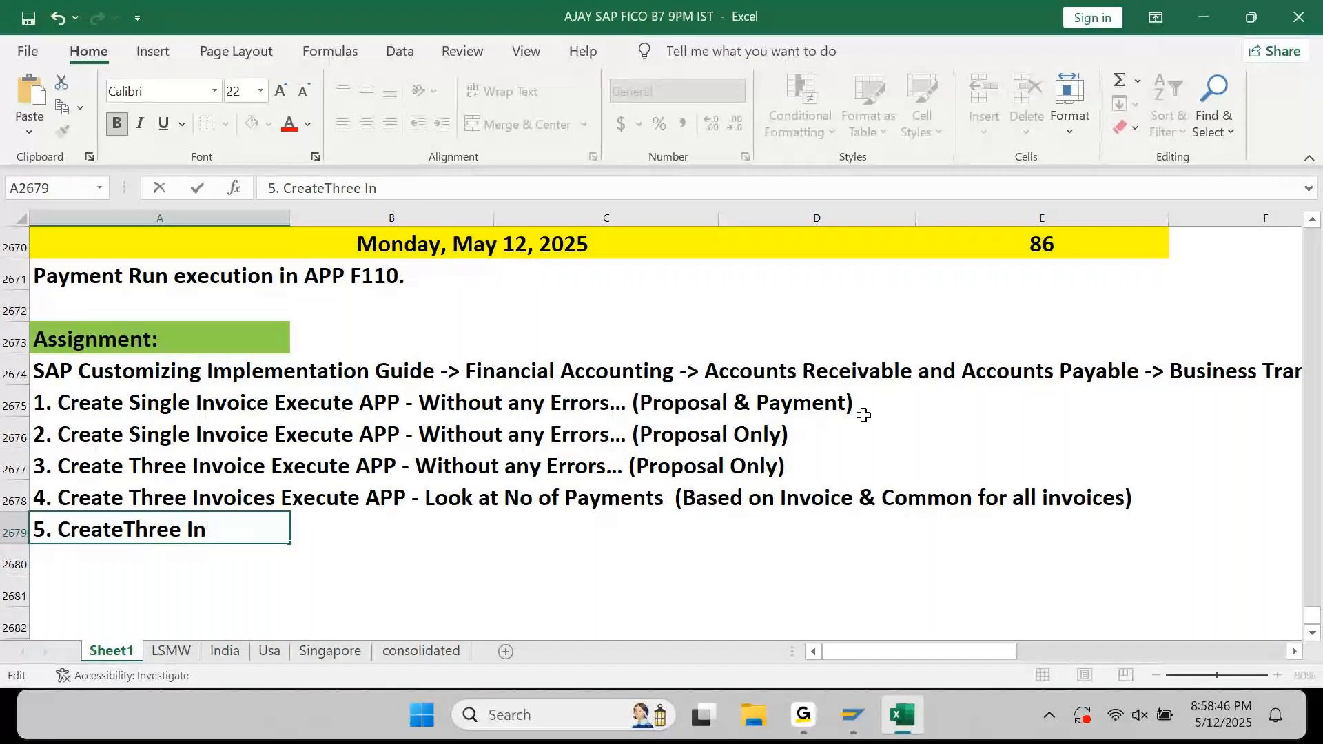
type("voices")
Replace the word "Three" with "Four" in the fifth task in cell A2679, keeping a space after "Create"
key("ctrl+Left")
key("ctrl+Left")
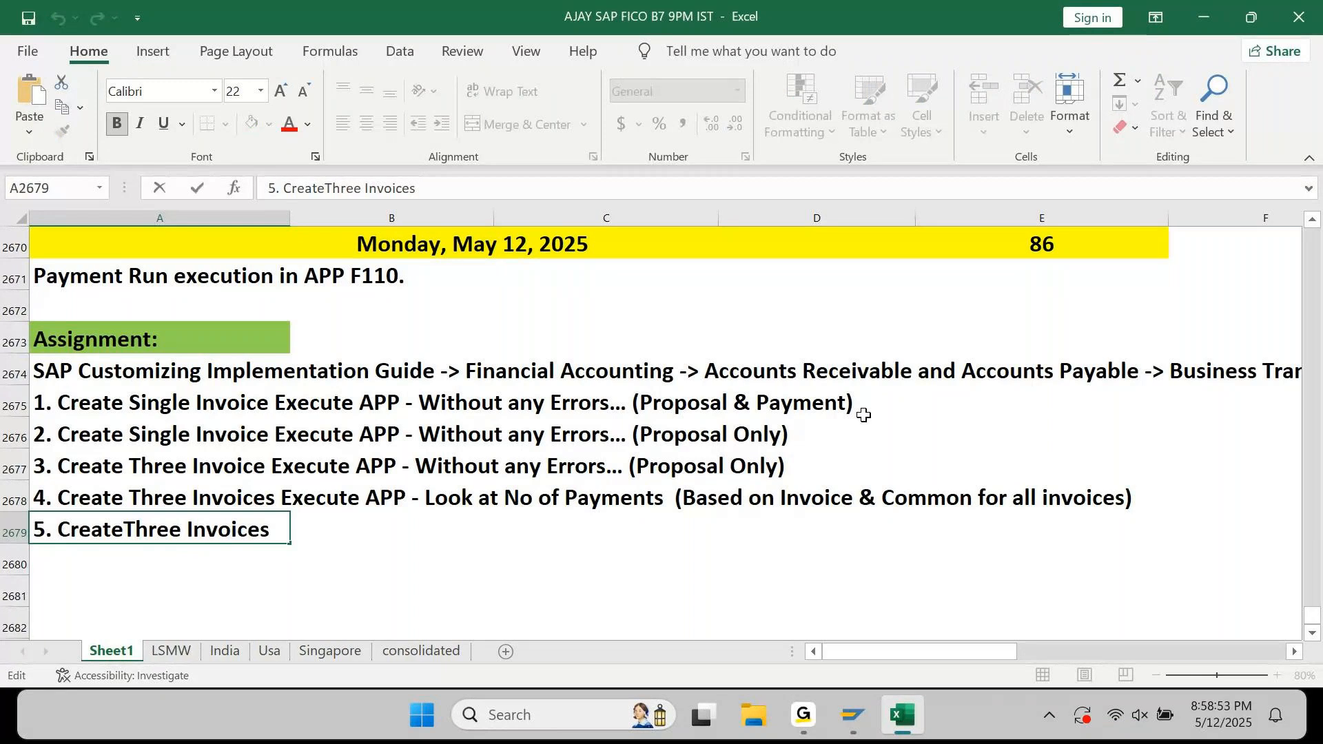
key("Left")
key("shift+Left")
key("shift+Left")
key("shift+Left")
key("shift+Left")
key("shift+Left")
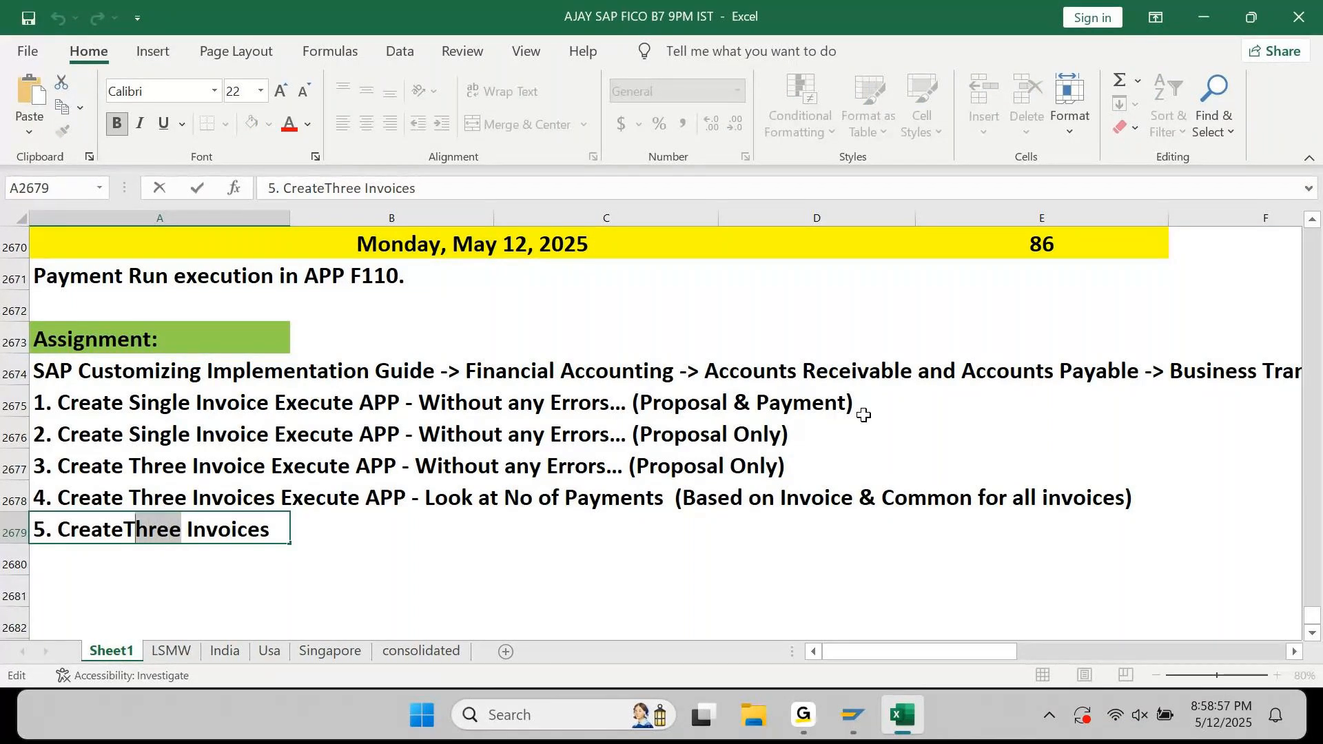
type("D")
key("BackSpace")
type("Four")
Complete the four-invoice task in cell A2679 with "Execute APP - Separate Payment Document based on Profit Center"
key("End")
type("Execure")
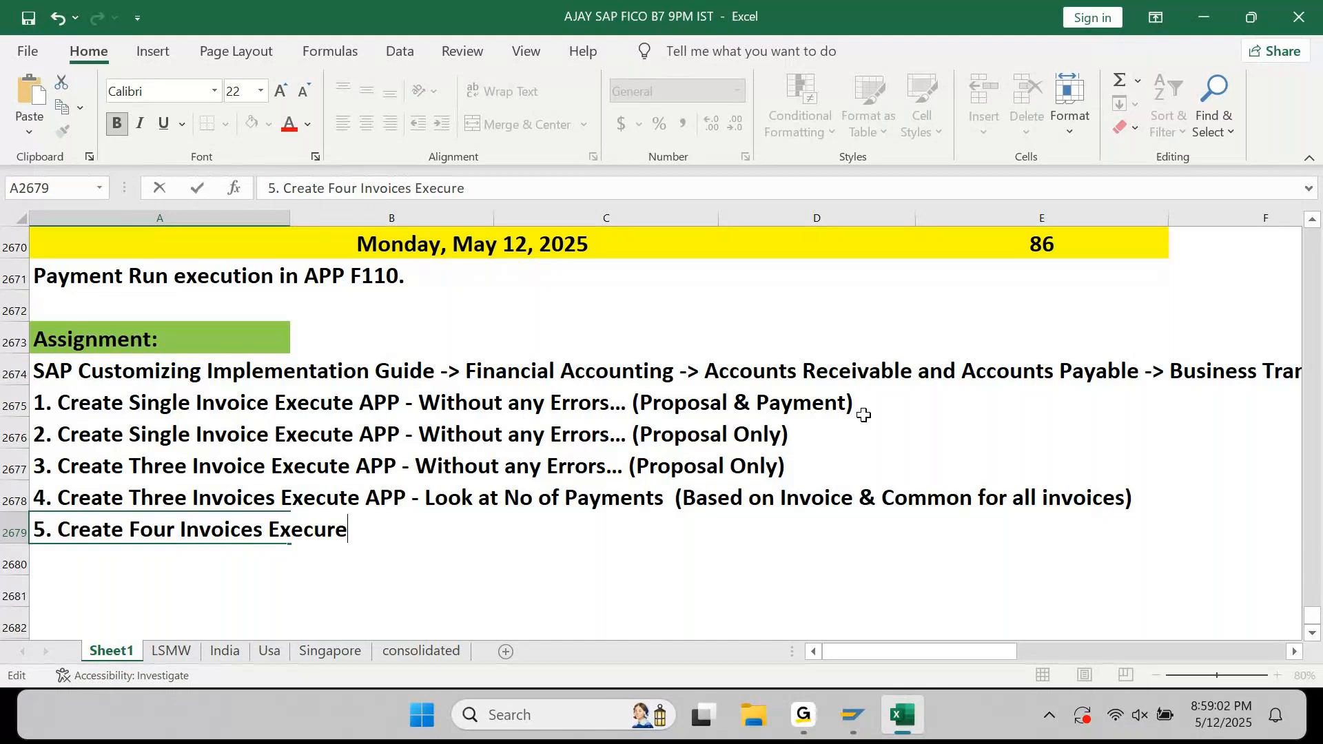
key("BackSpace")
key("BackSpace")
type("te AO")
key("BackSpace")
type("PP")
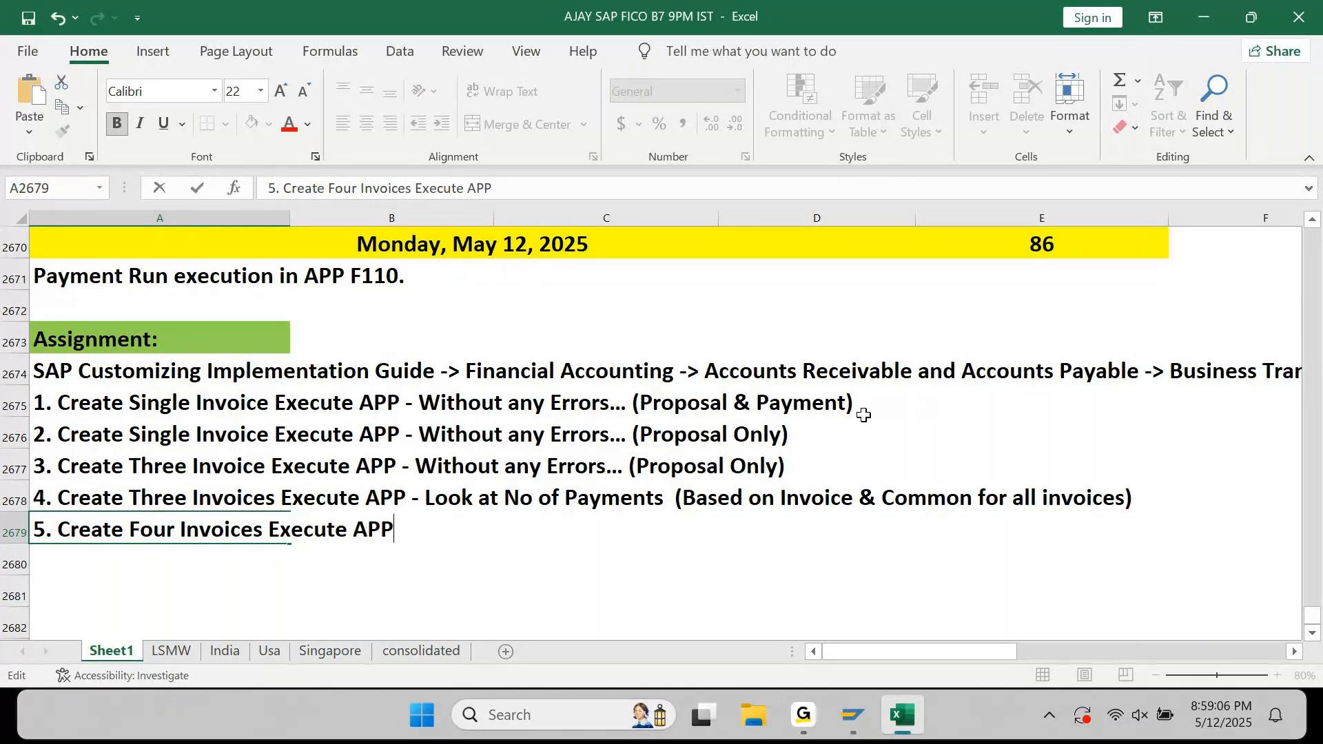
type(" - Seperat")
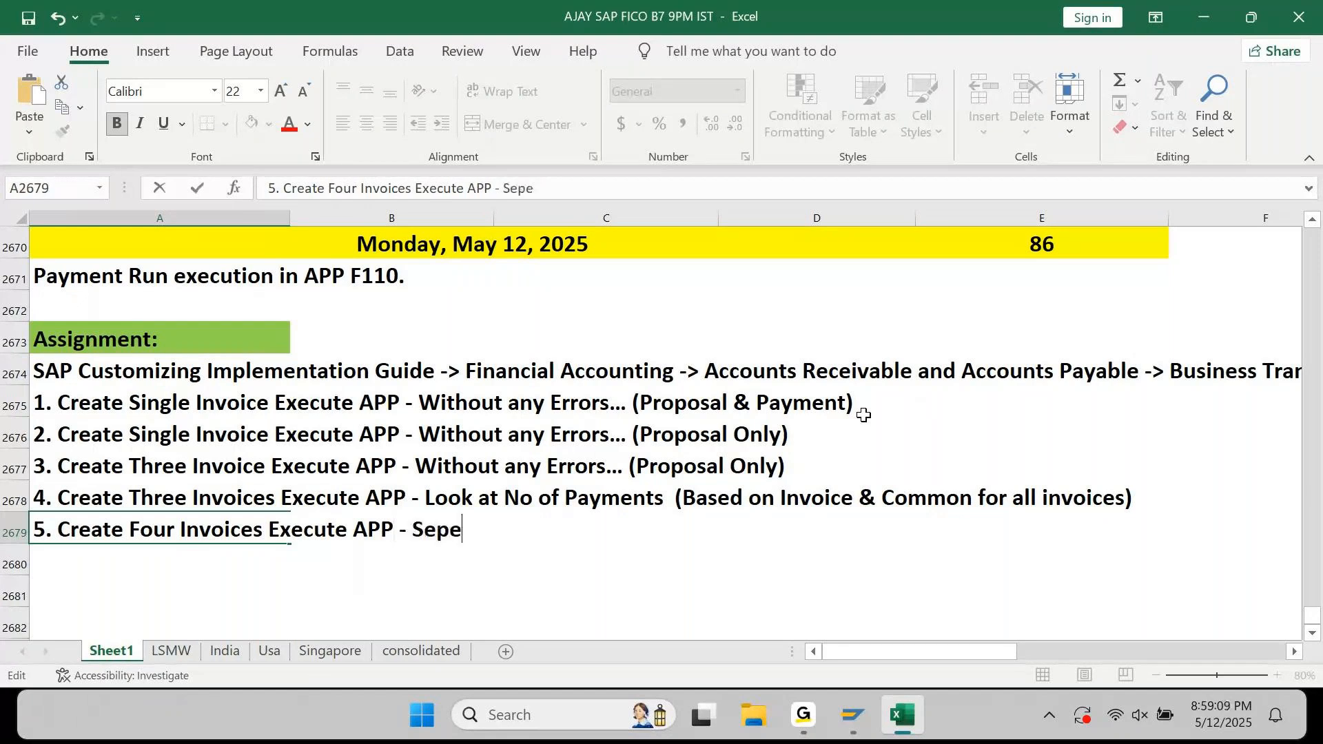
key("BackSpace")
key("BackSpace")
key("BackSpace")
key("BackSpace")
key("BackSpace")
type("parate Payment")
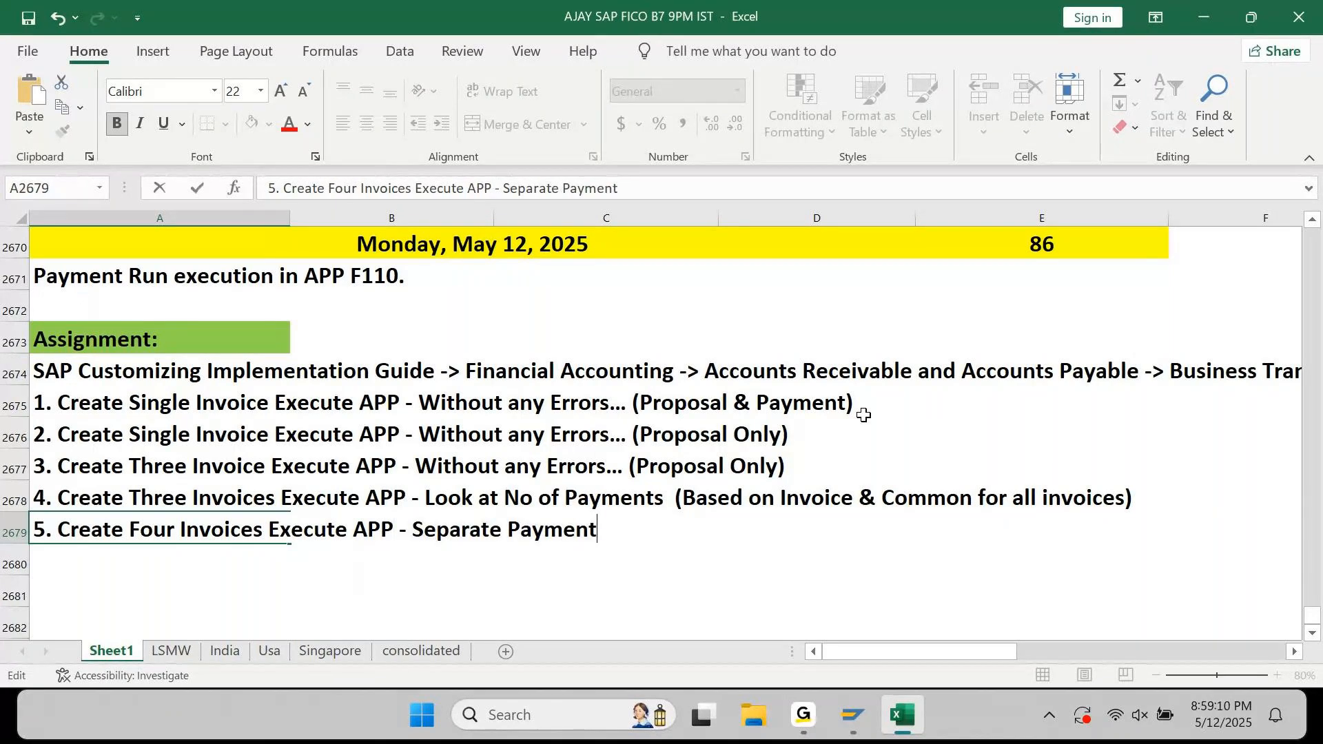
type(" Docume")
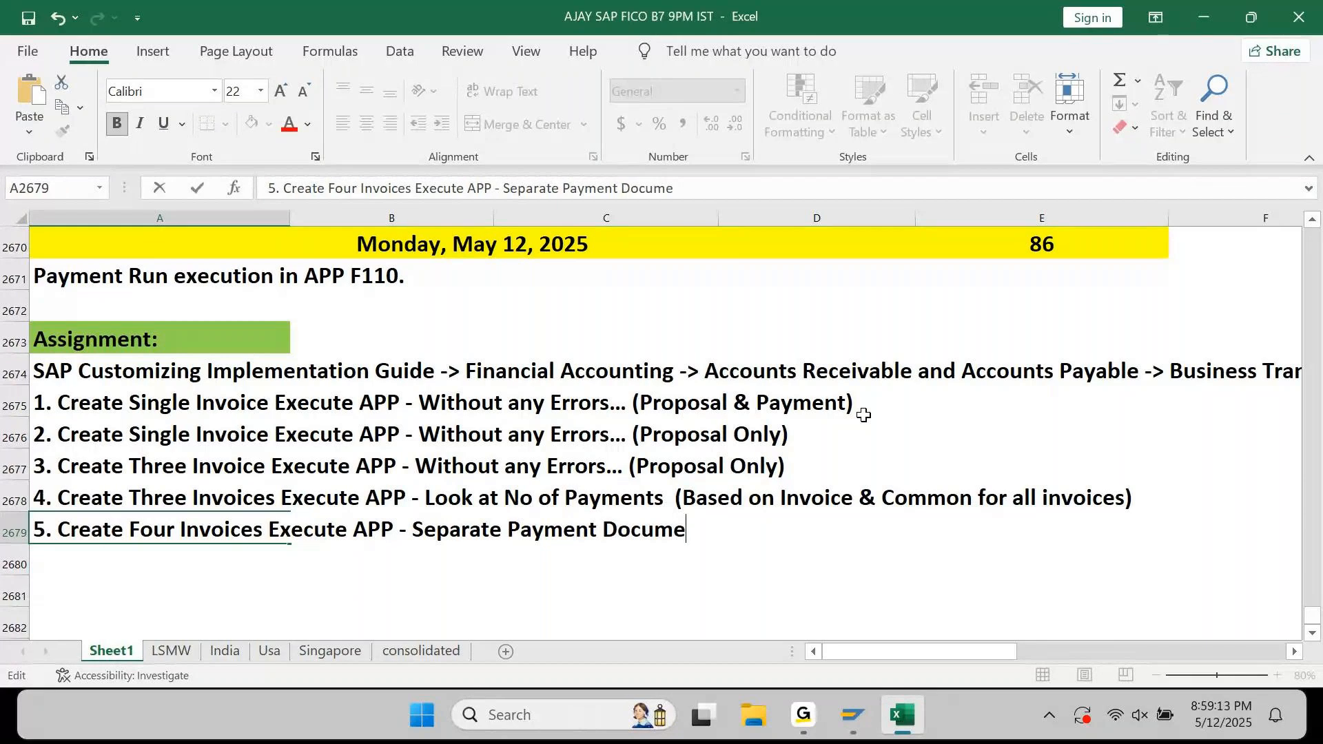
type("nt based on P")
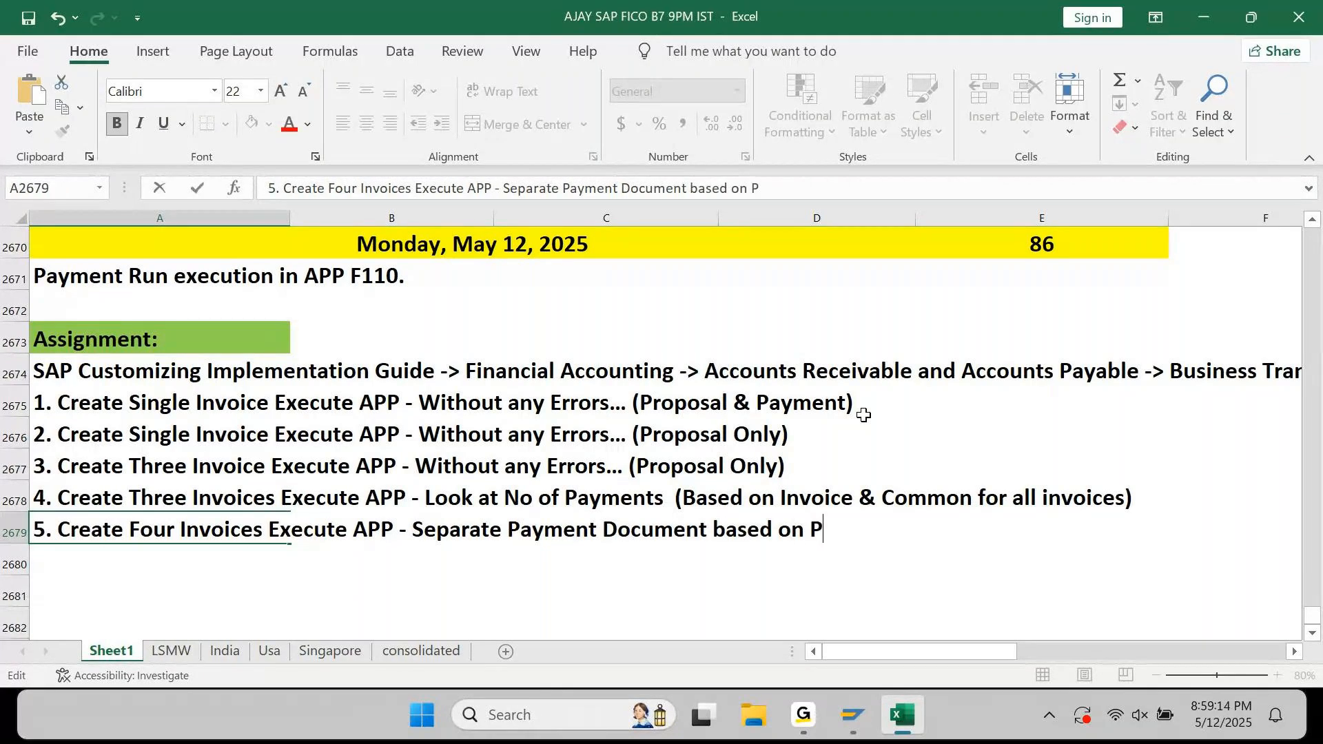
type("rofit Center")
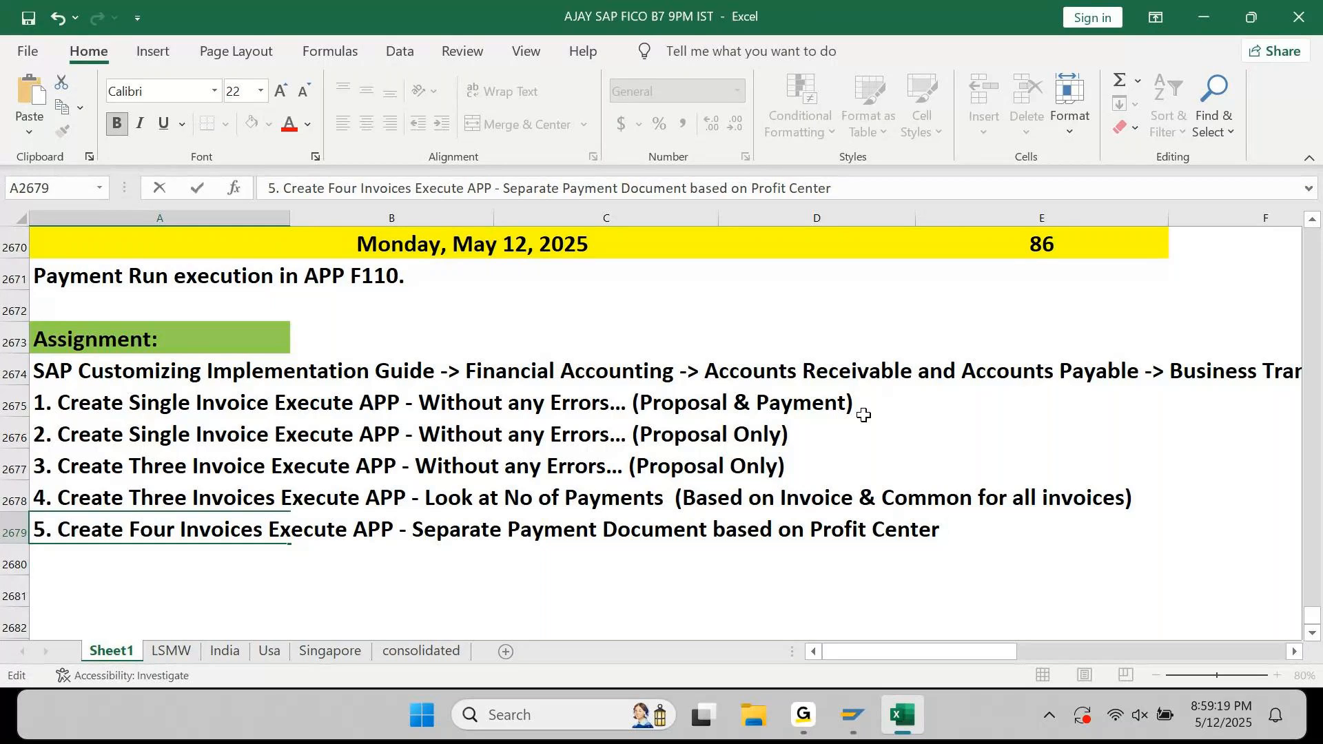
key("Return")
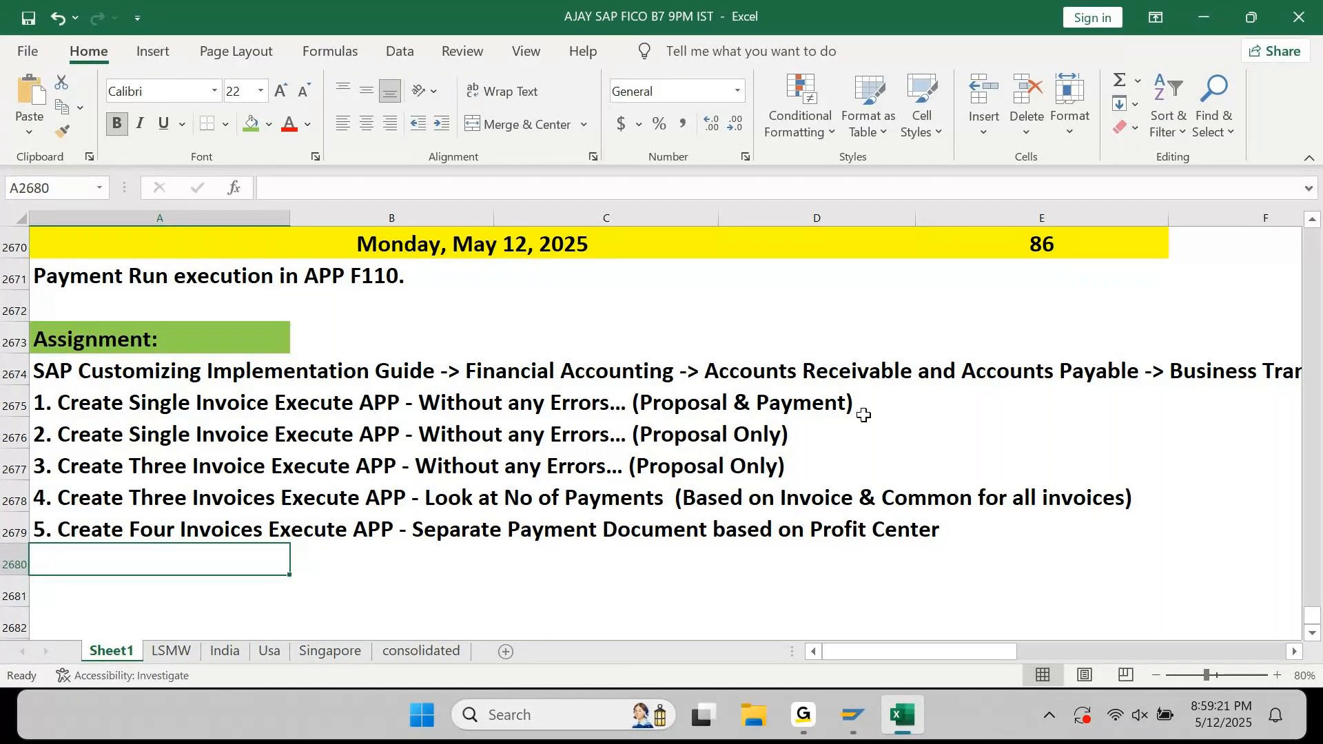
Enter "5. How can we default Payment Method in Invoice Document ?" as a question in cell A2680
type("5. Ho")
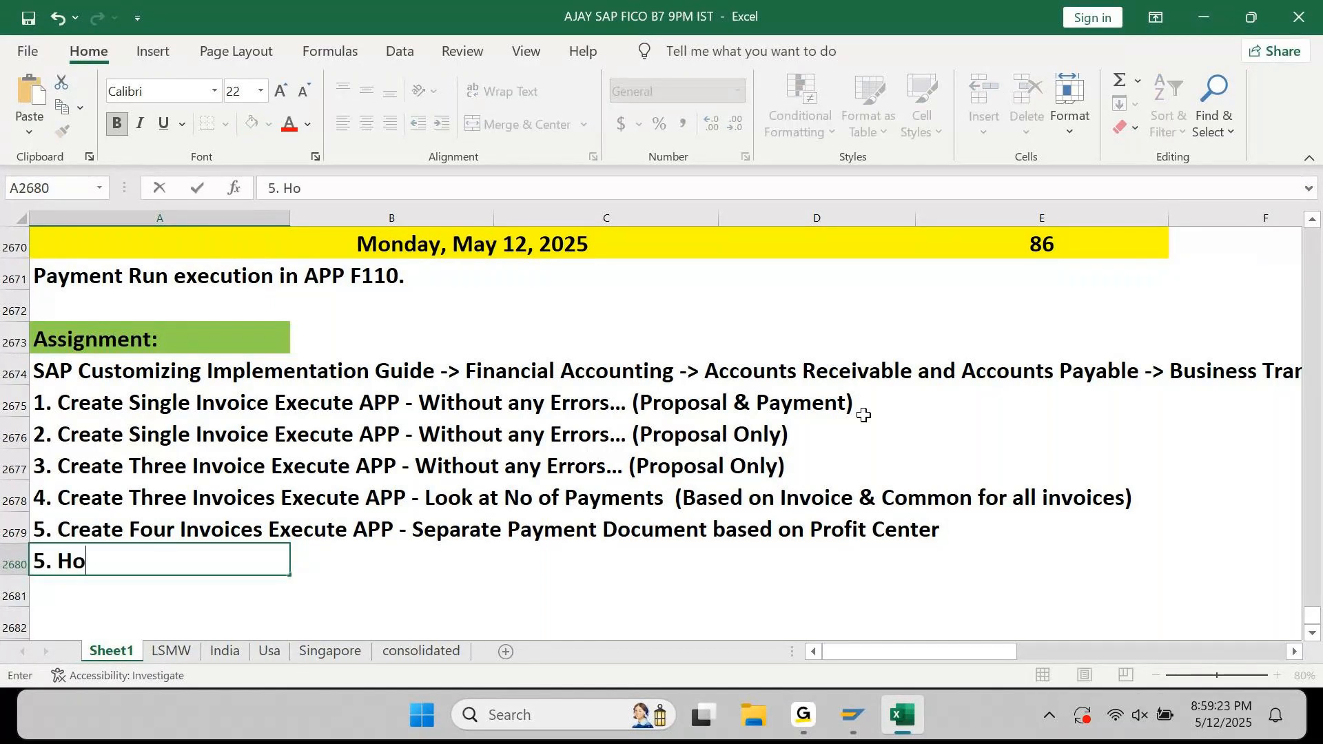
type("w c")
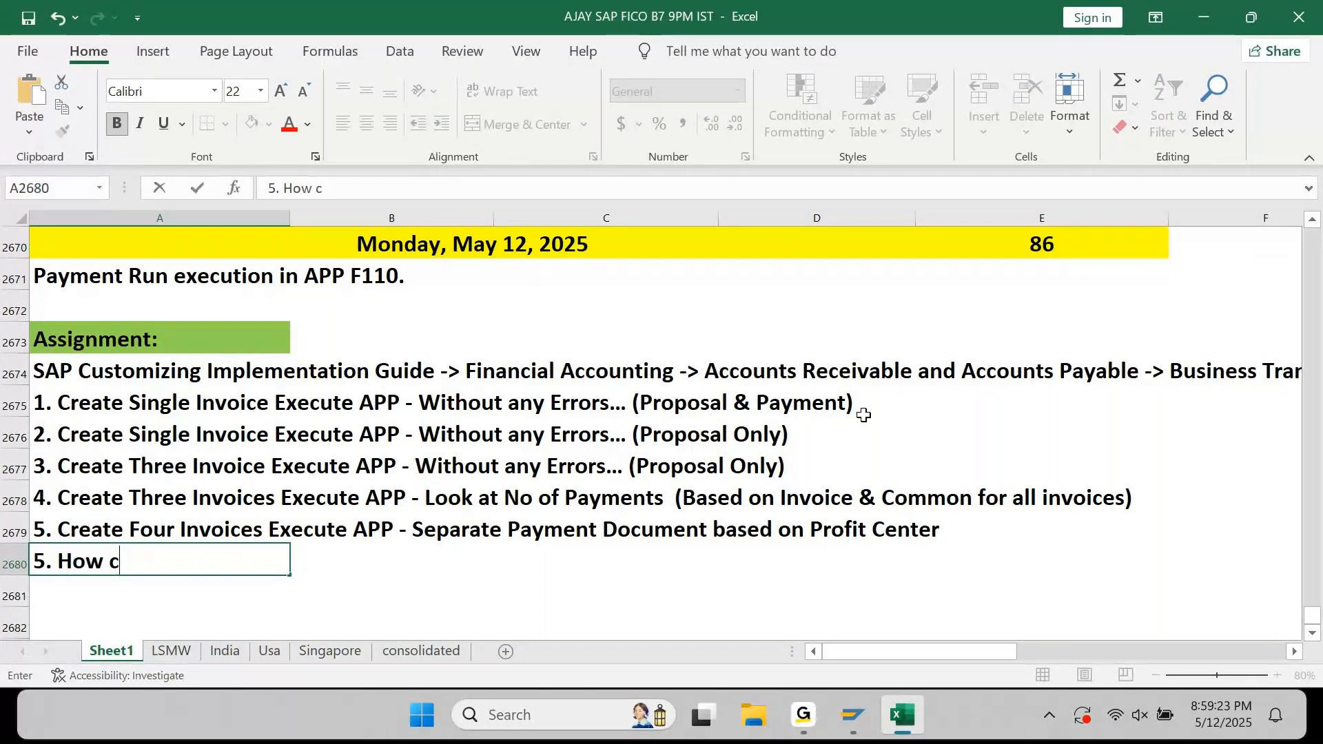
type("an we default")
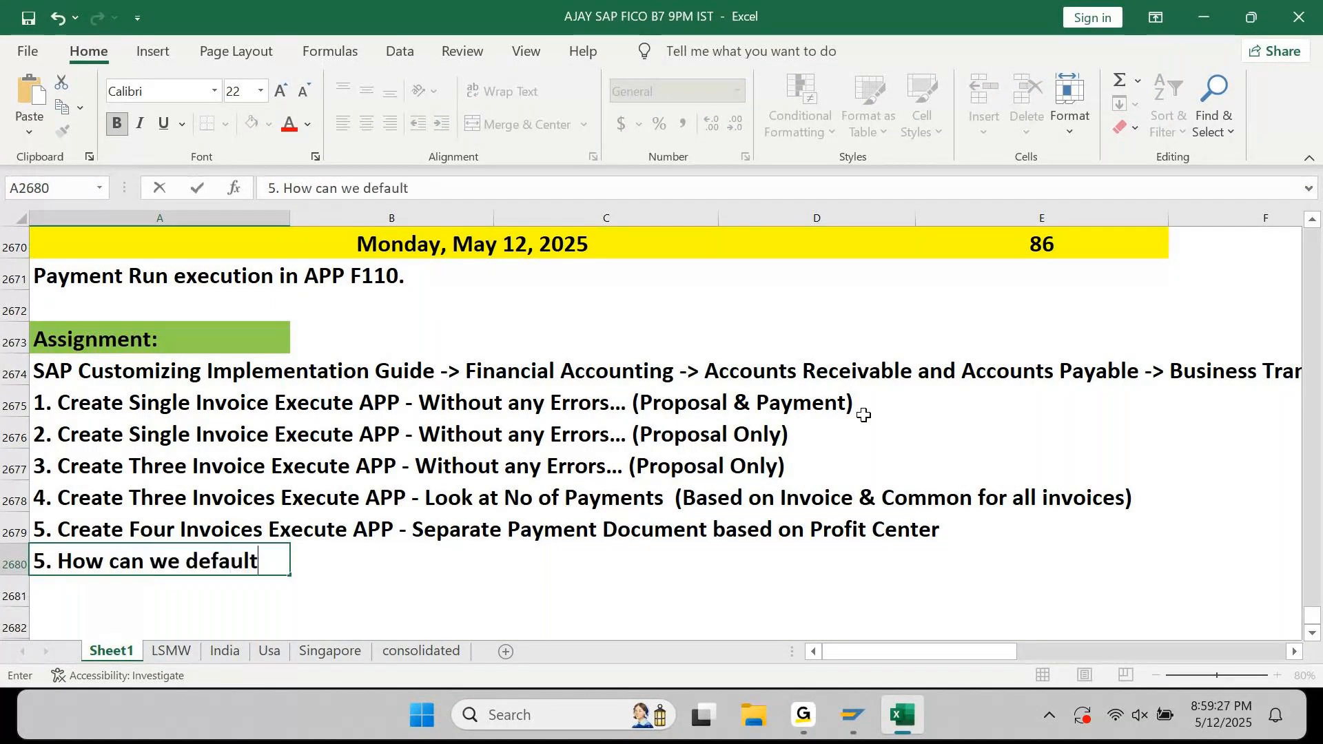
type(" Paymen")
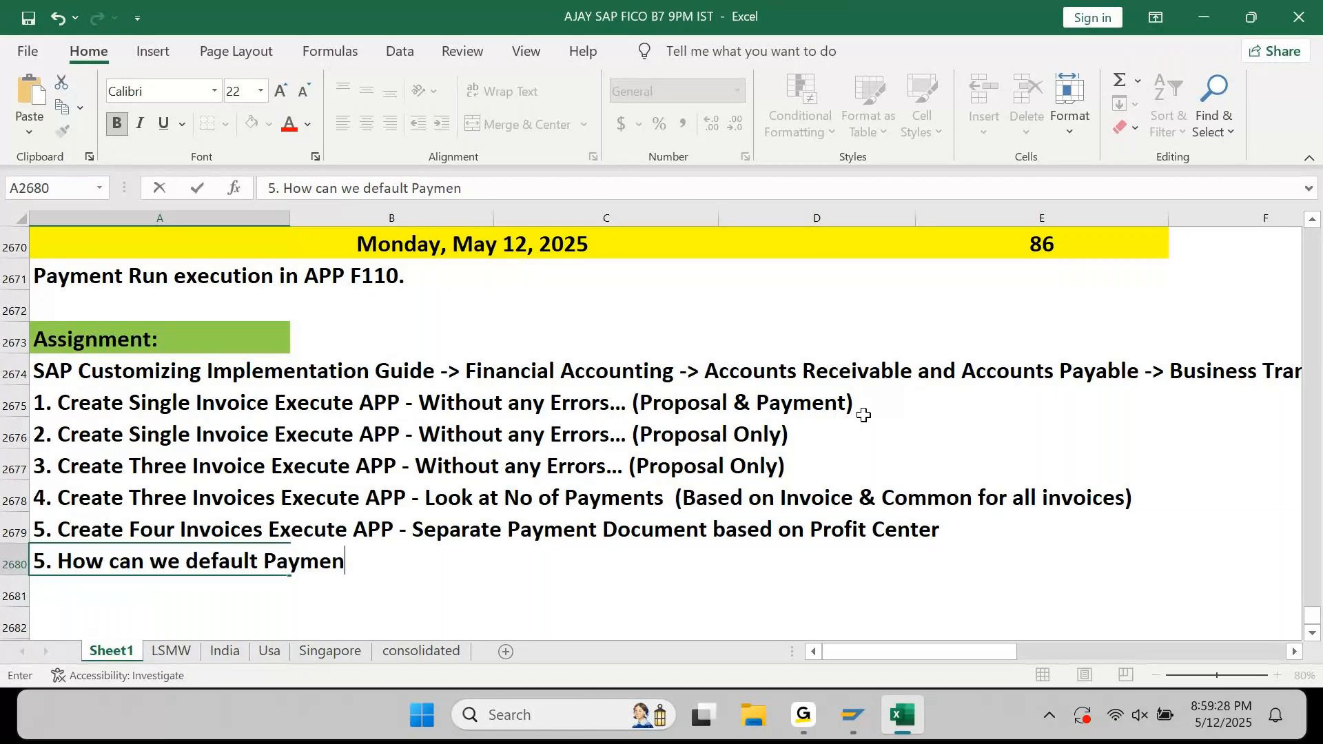
type("t Method in ")
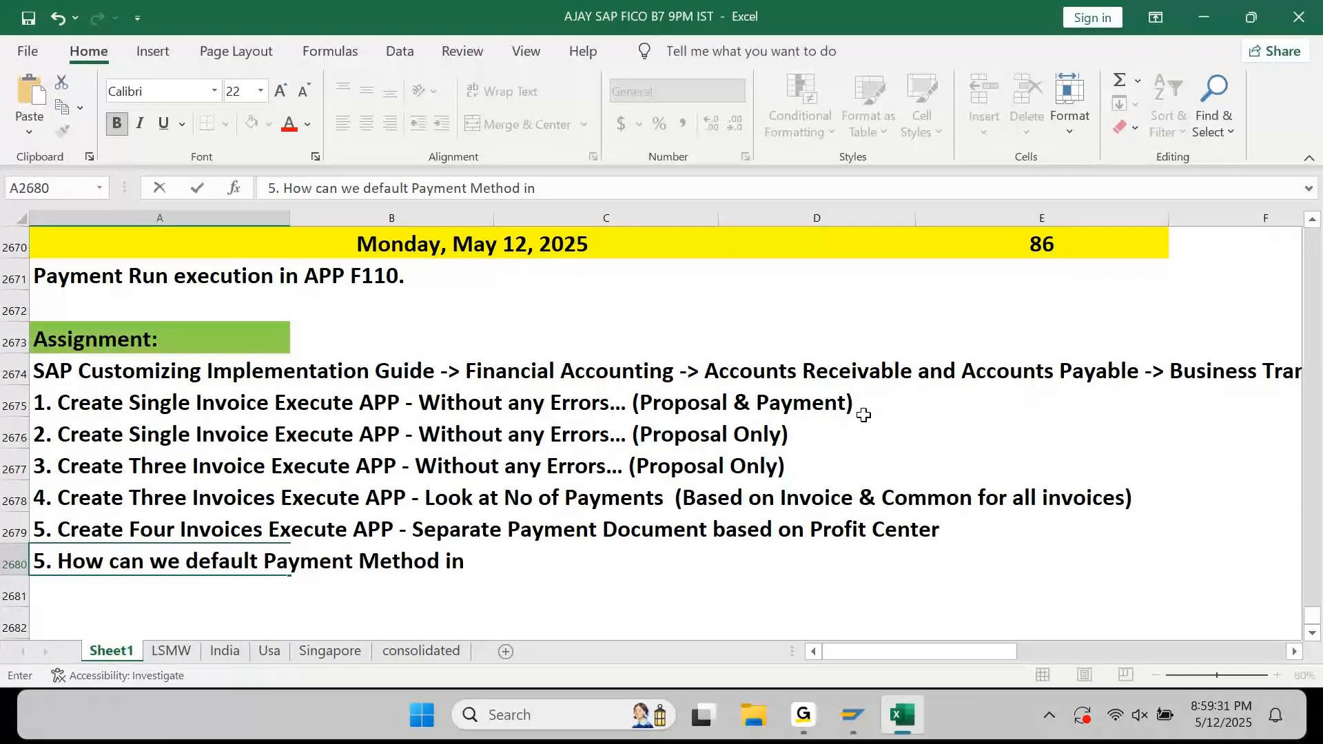
type("Invoice Documen")
key("BackSpace")
type("t ?")
key("Return")
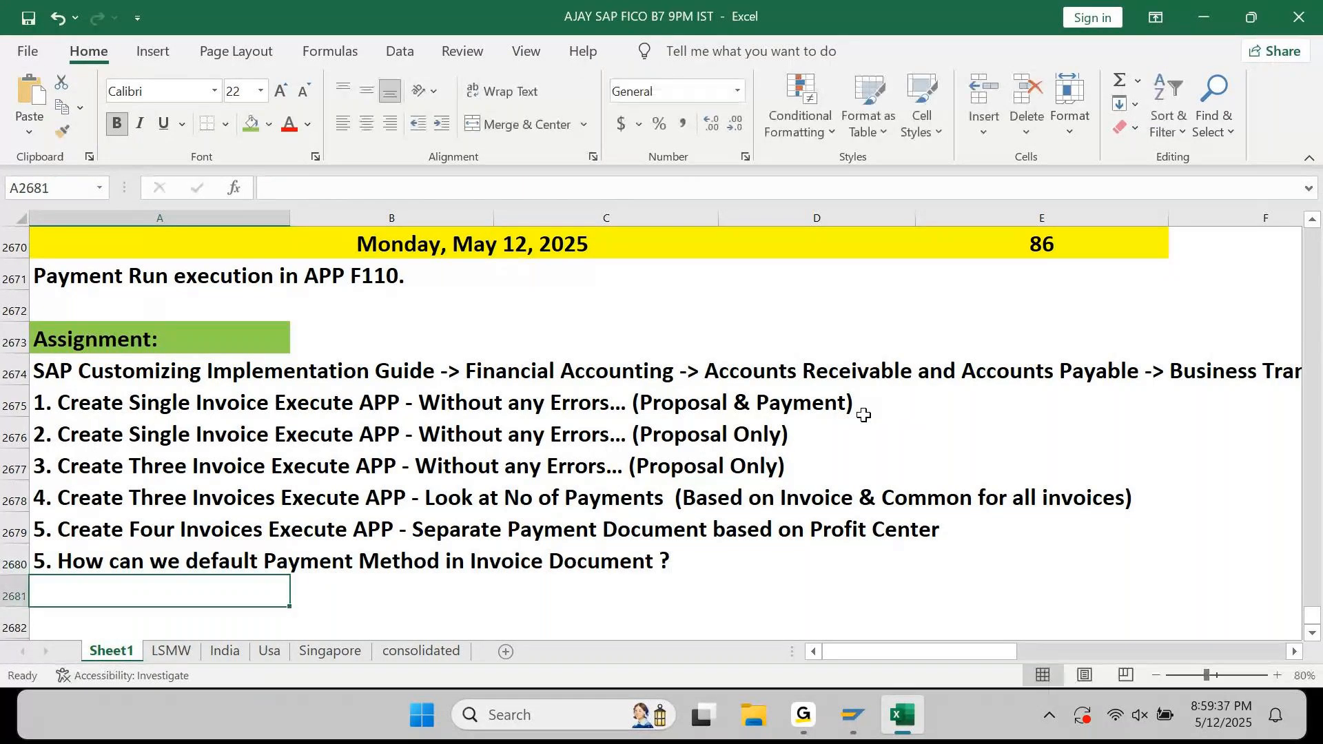
Renumber the payment method question in cell A2680 as 6
key("Up")
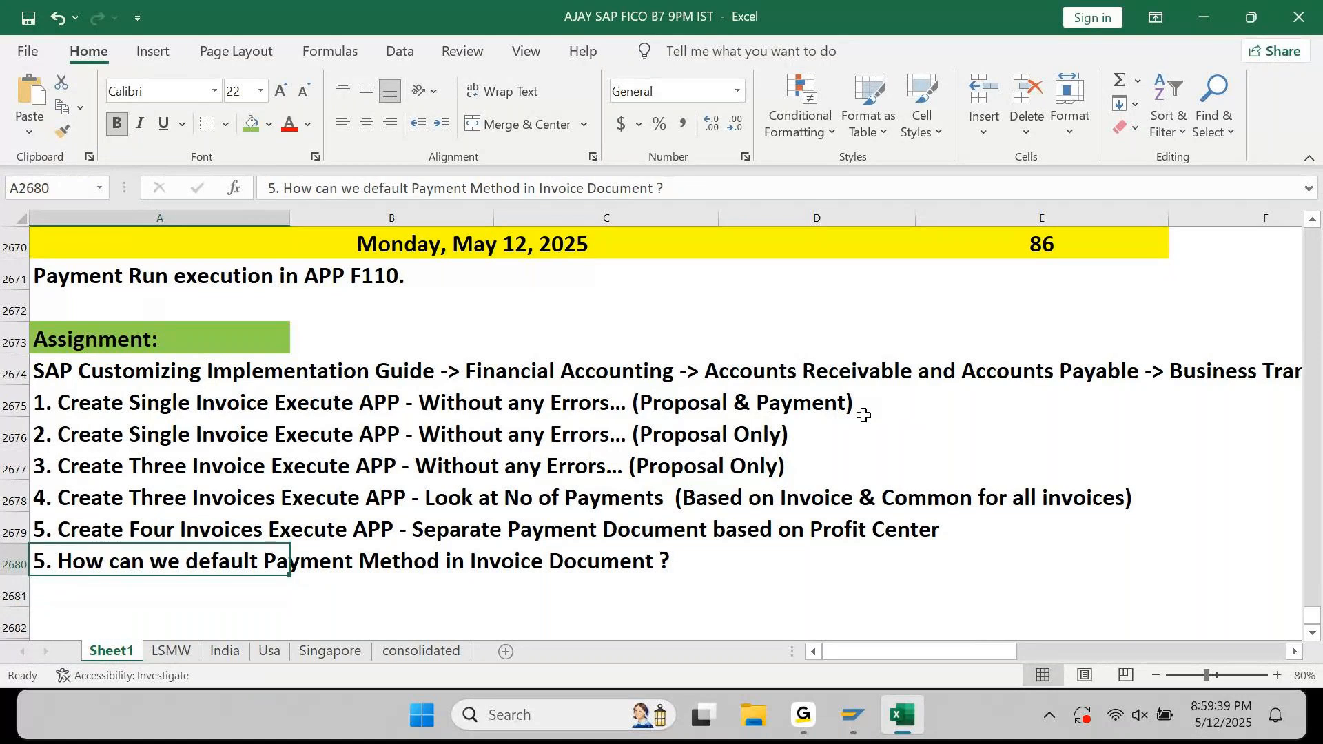
key("F2")
key("Left")
key("Home")
key("shift+Right")
type("6")
key("Return")
Enter "7. How can we put default block in Invoice Document ?" as a question in cell A2681
type("7")
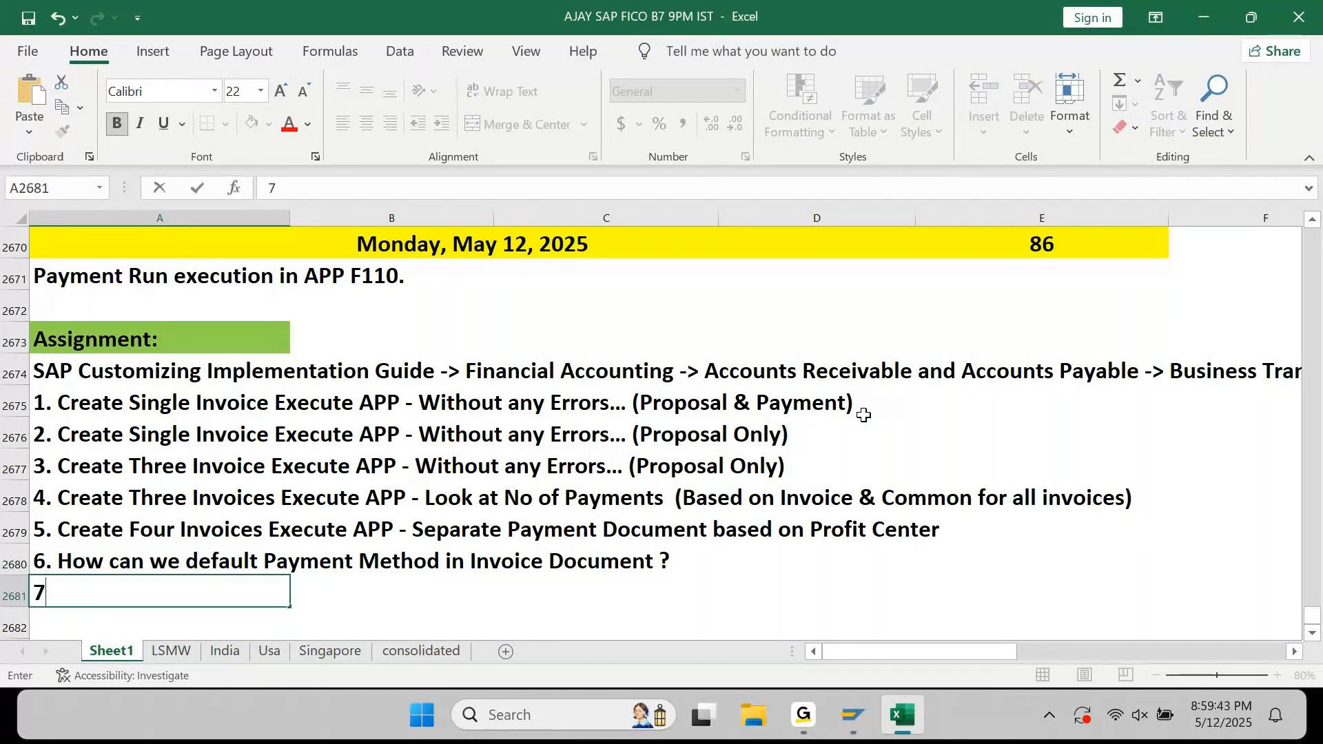
type(". How can we put")
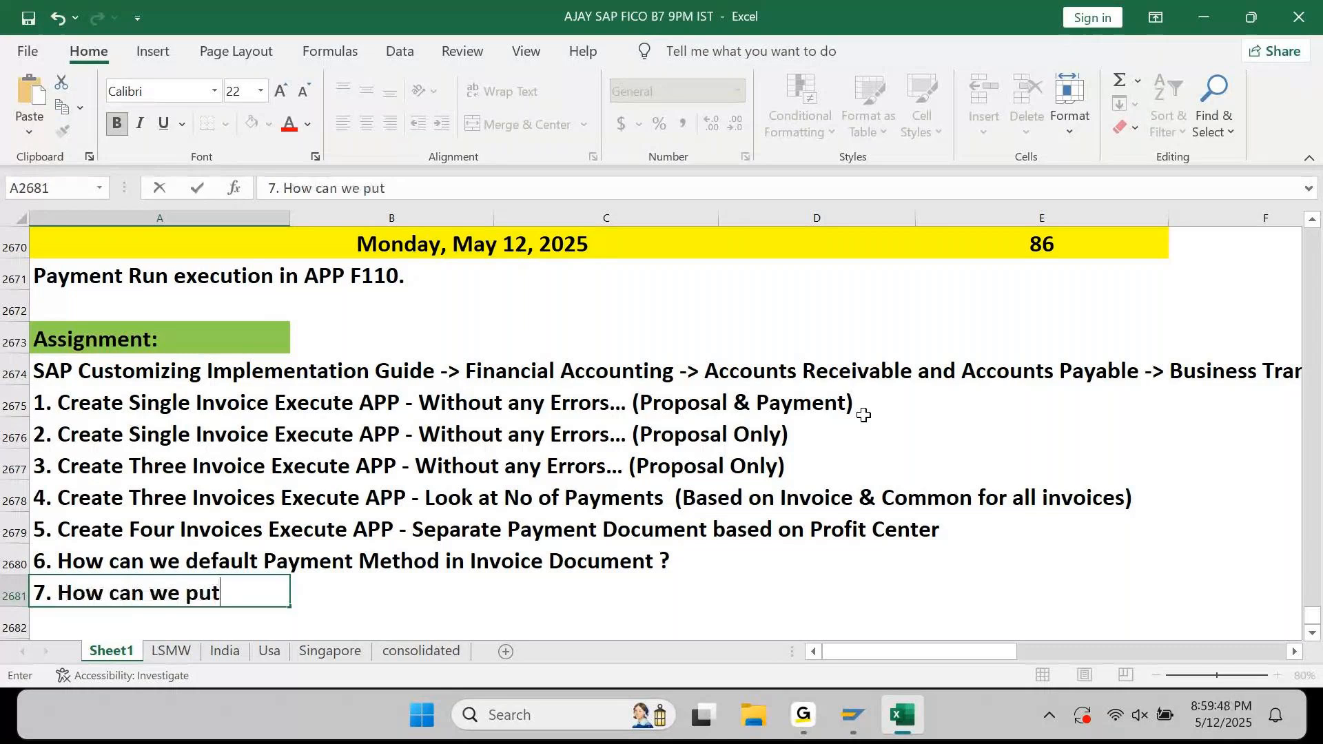
type(" default block ")
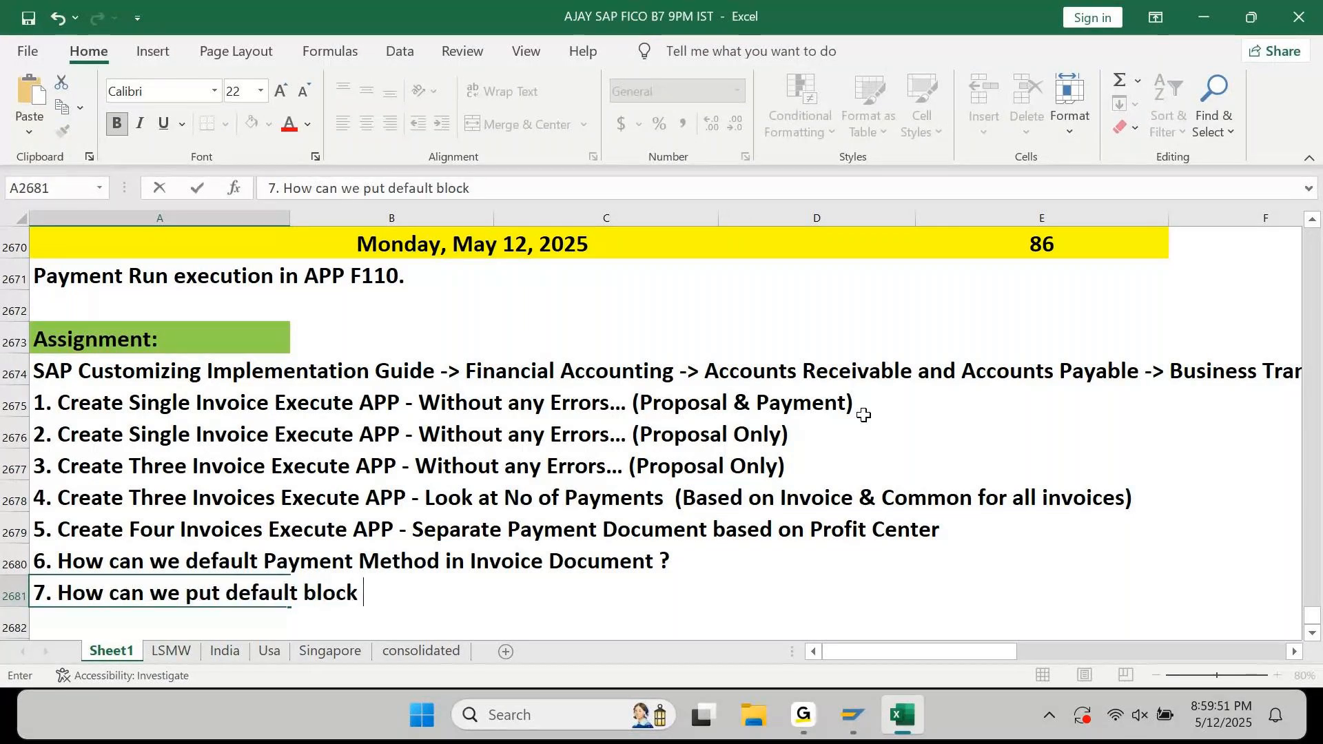
type("in Invoice DOcum")
key("BackSpace")
type("ument")
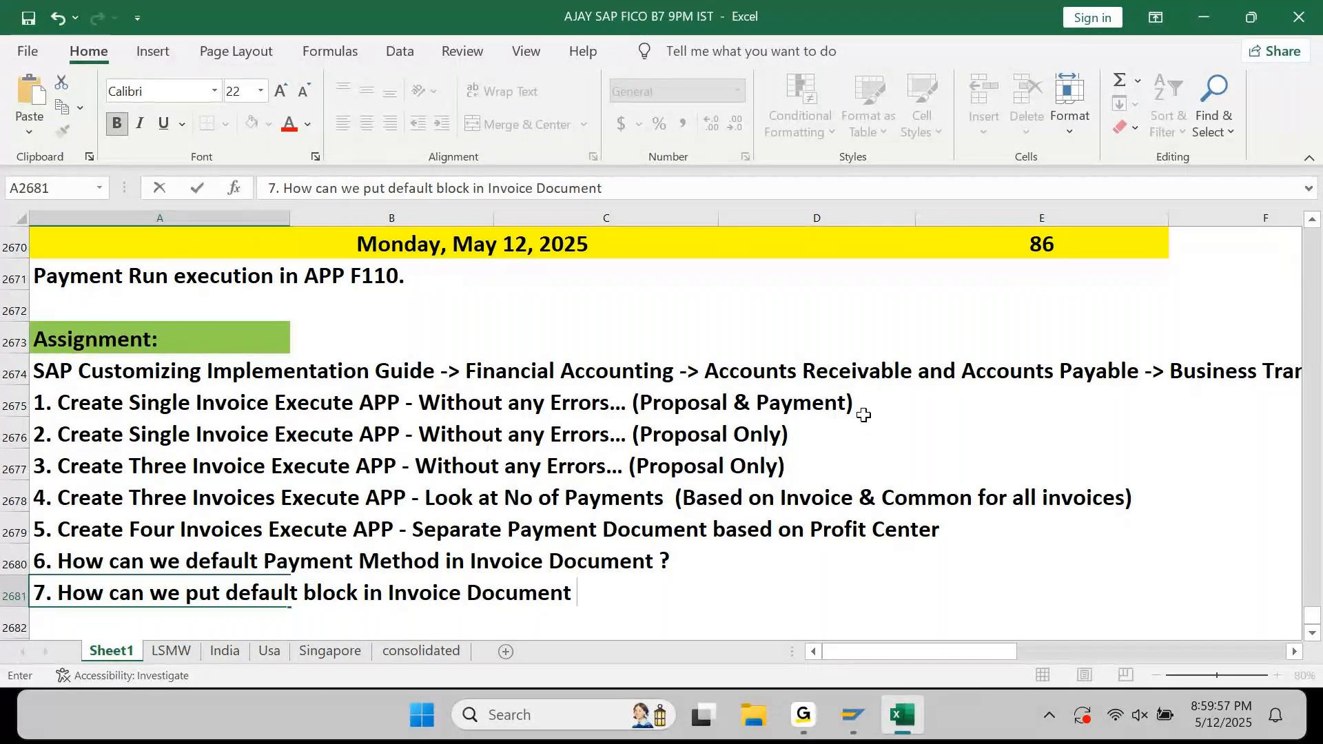
type(" ?")
key("Return")
key("Return")
type("8.")
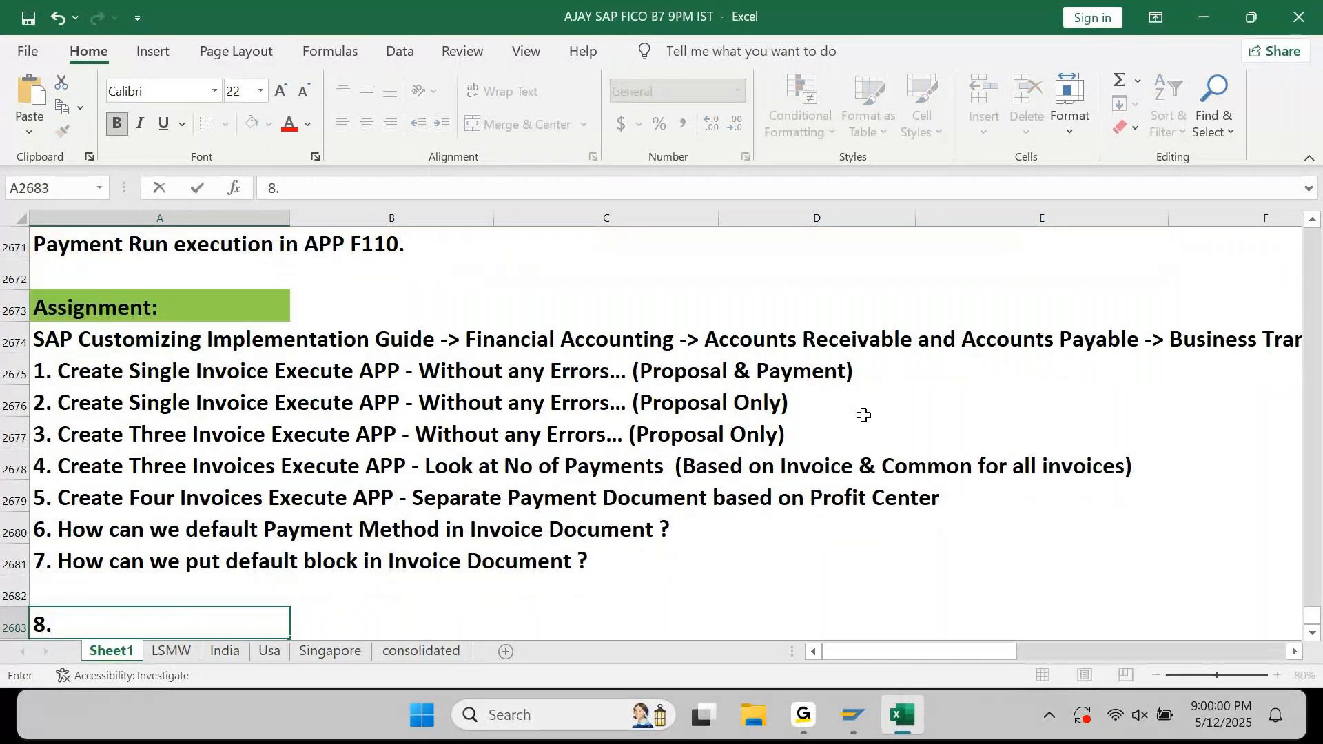
key("Escape")
key("Up")
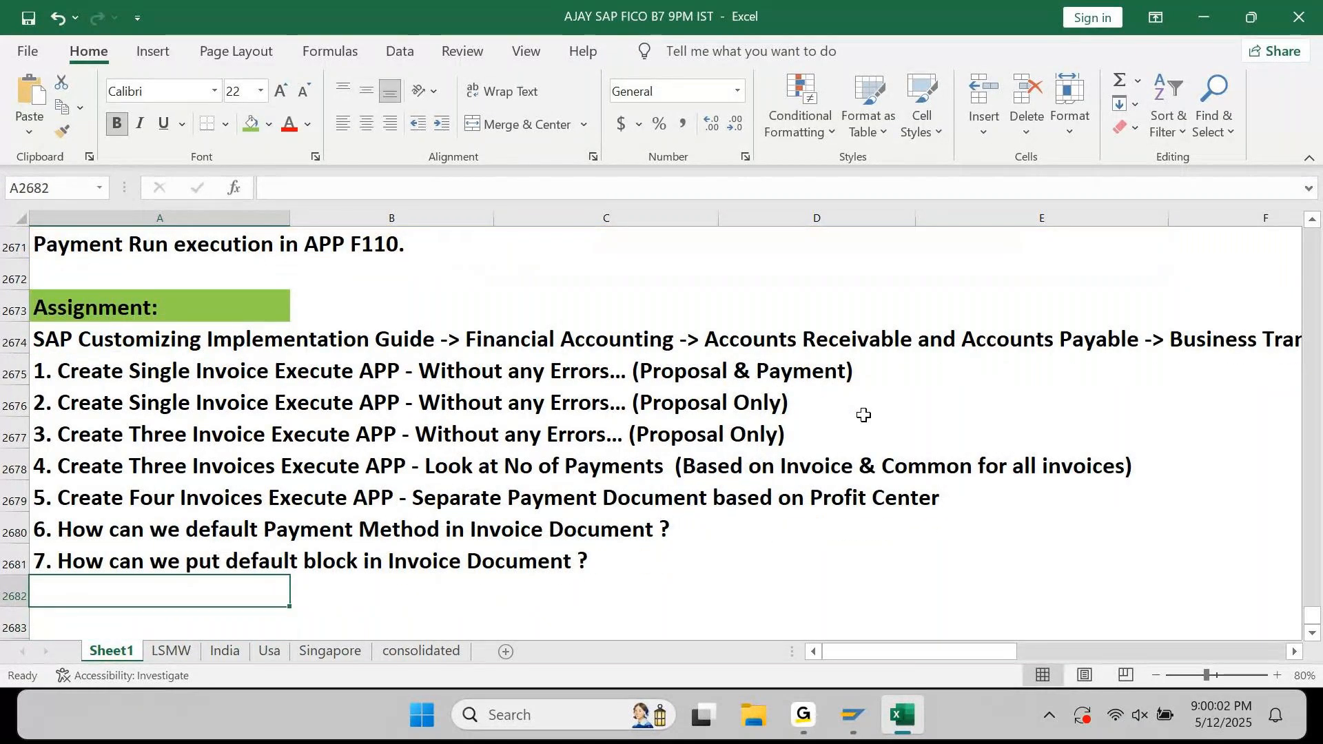
Enter "8. How can we calculate Discount in Invoice Document?" as a question in cell A2682
type("8. ")
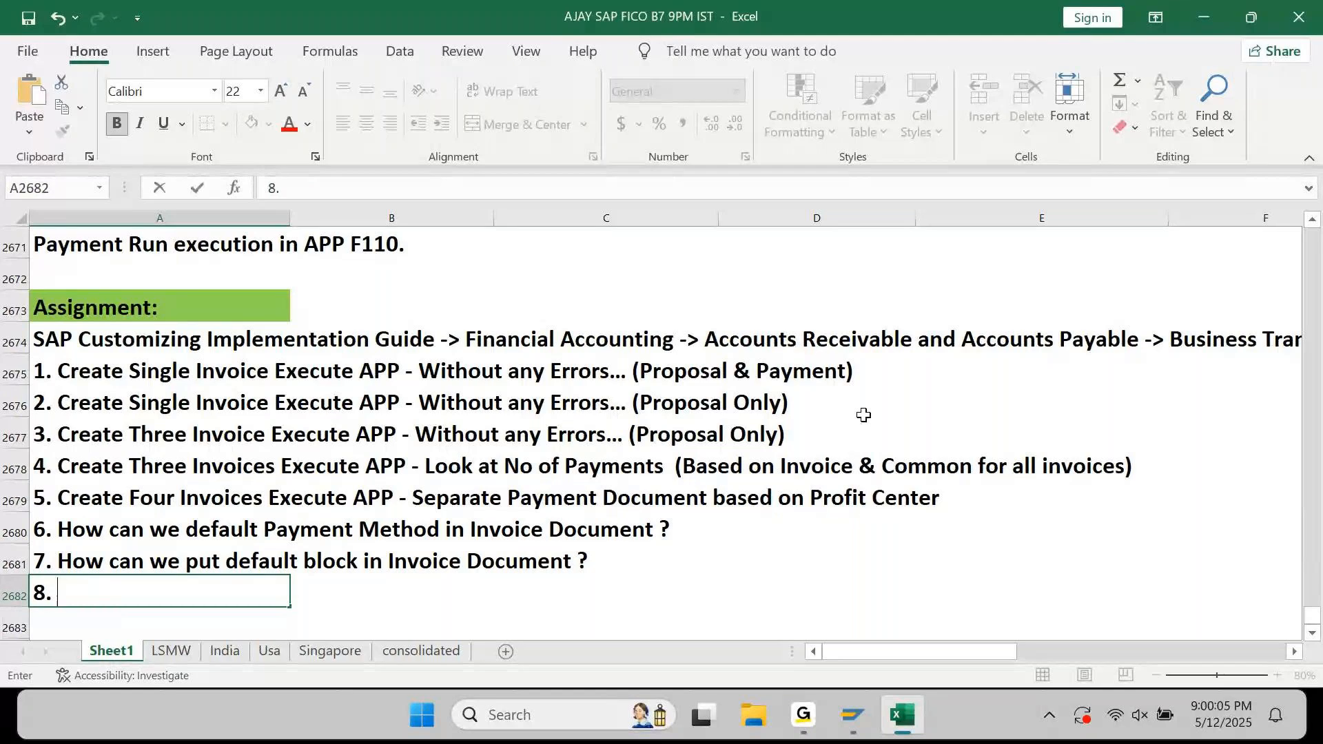
type("How can we")
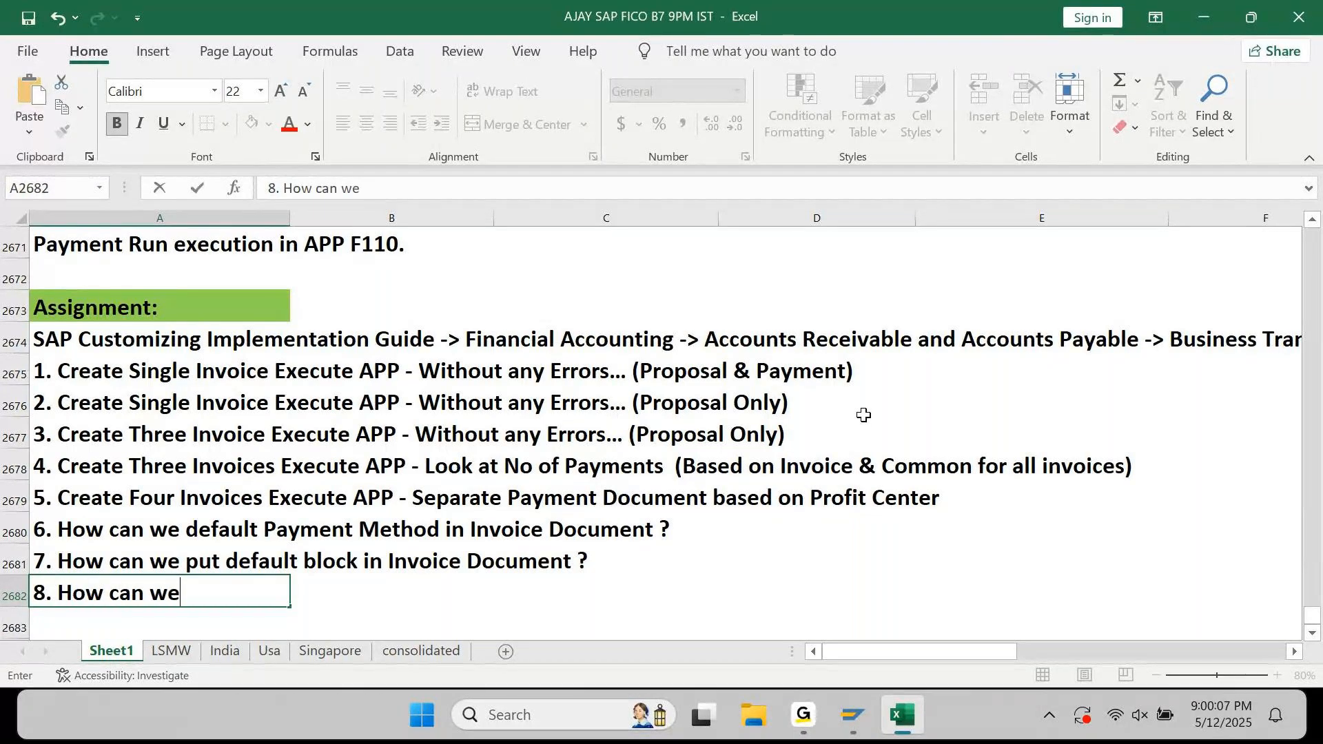
type(" calcu")
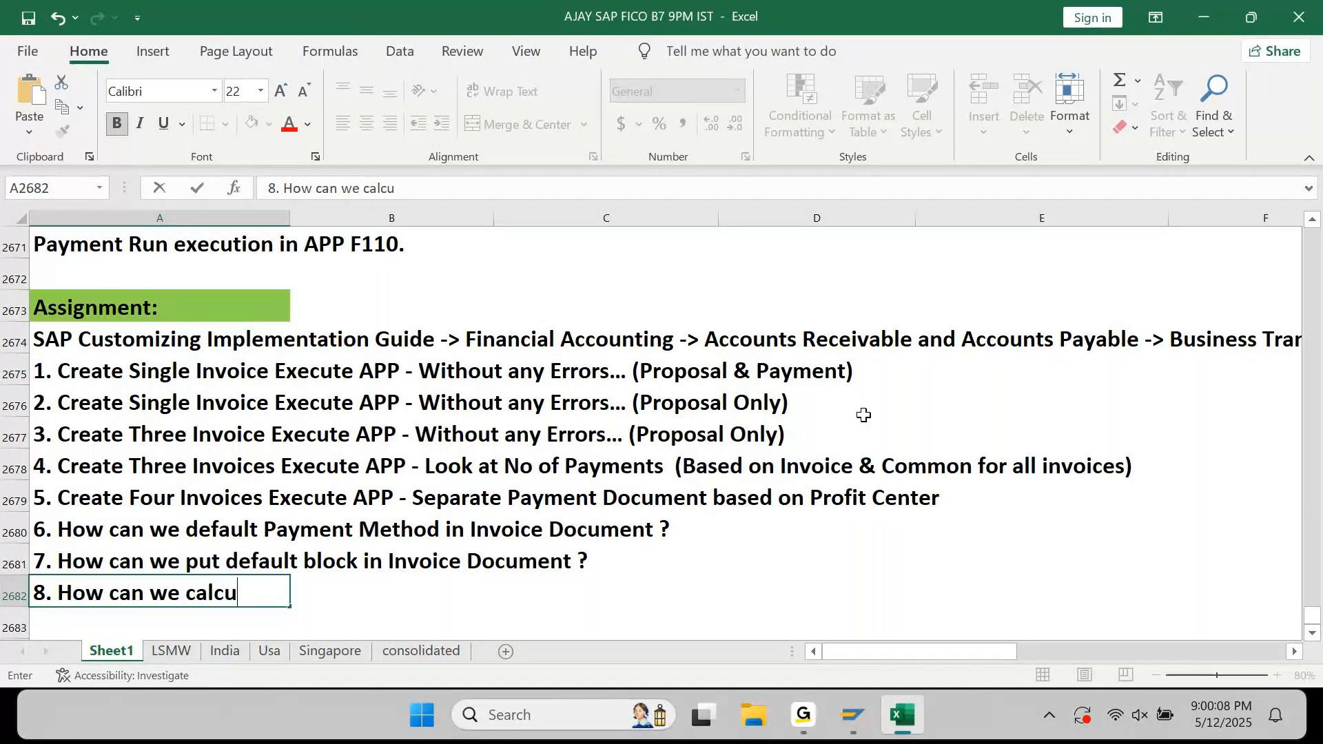
type("late DIscount in ")
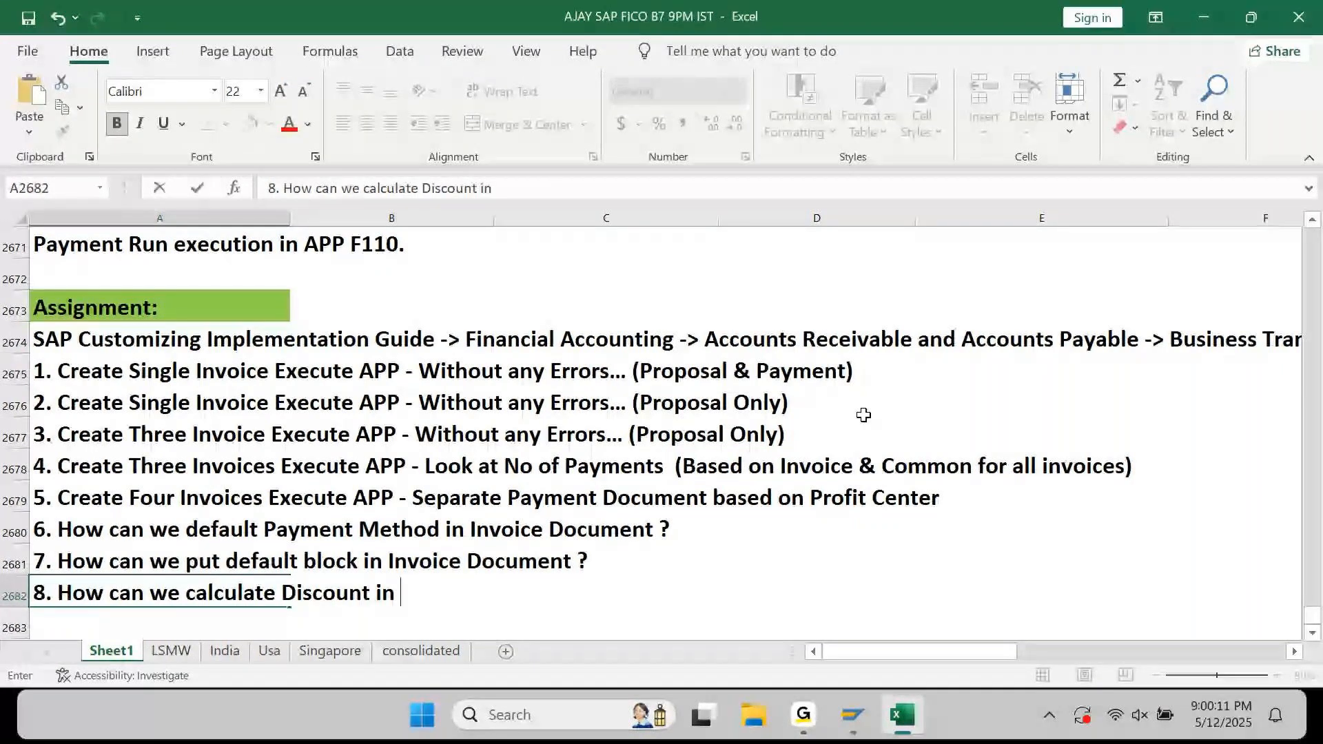
type("Invoice D")
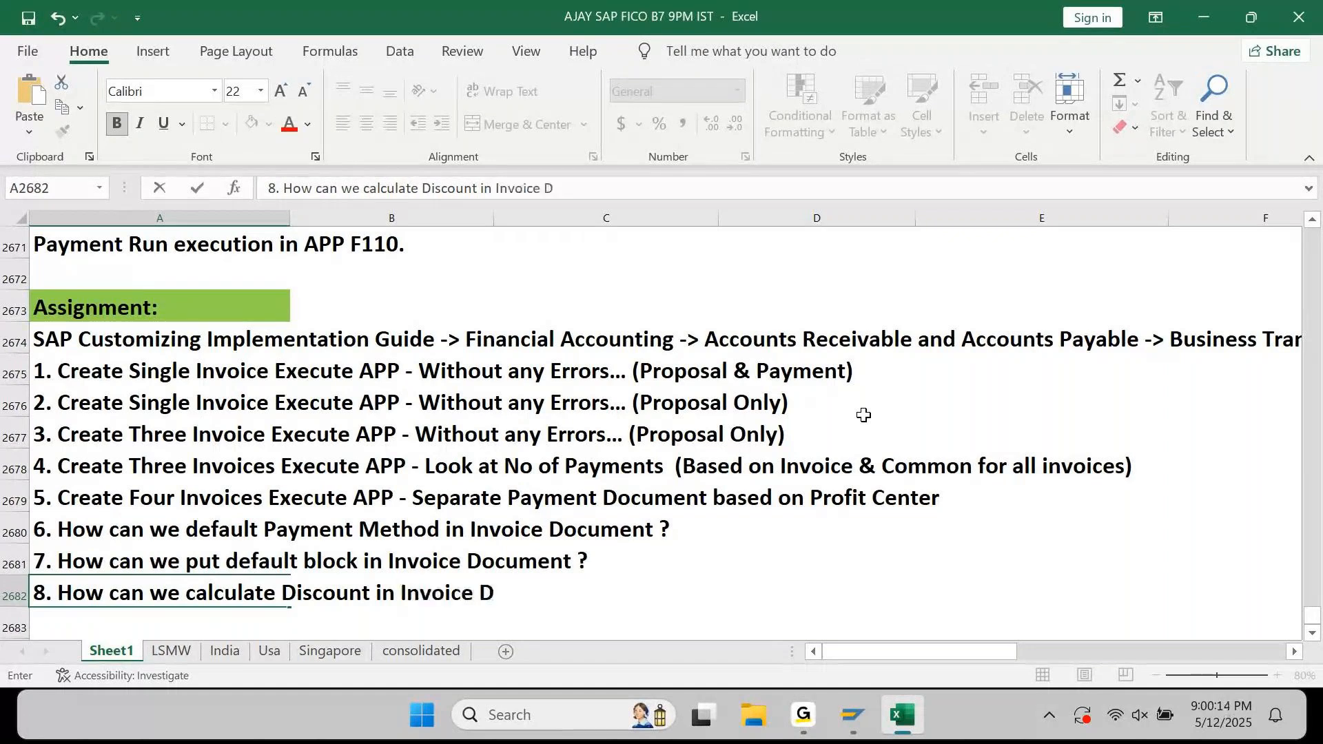
type("ocumn")
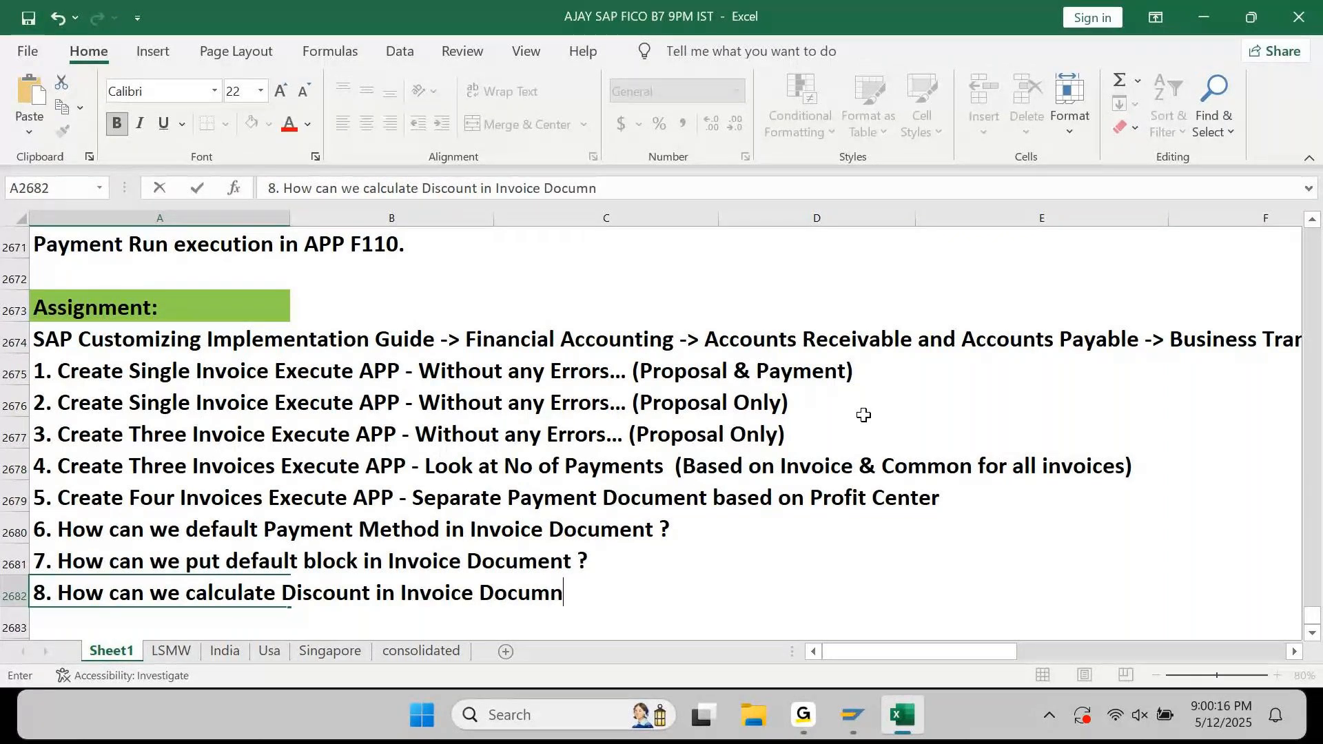
key("BackSpace")
type("ent?")
key("Return")
Enter "9. How System will pick Bank GL in APP ?" as a question in cell A2683
type("9. How")
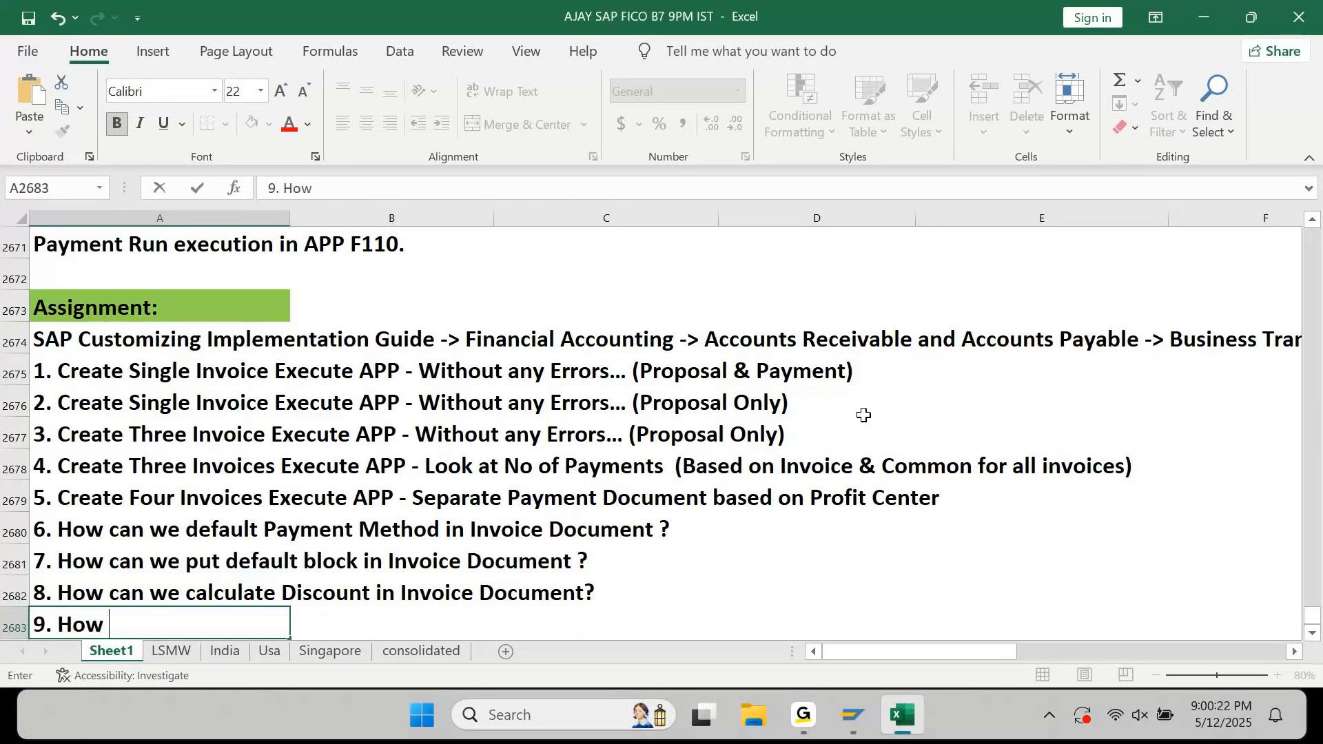
type("System wi")
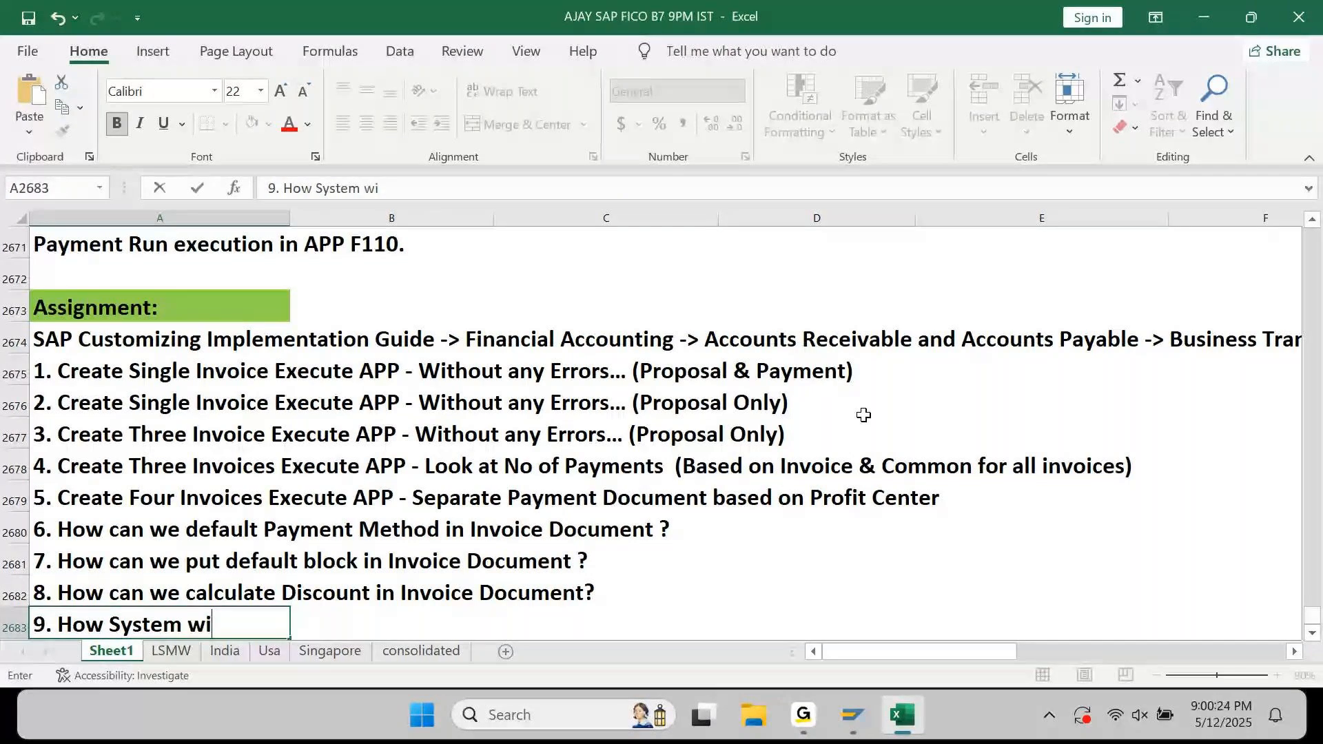
type("ll pick Bank GL in APP ?")
key("Return")
Enter "10. How can we change Bank Account in APP Proposal ?" as a question in cell A2684
type("10.")
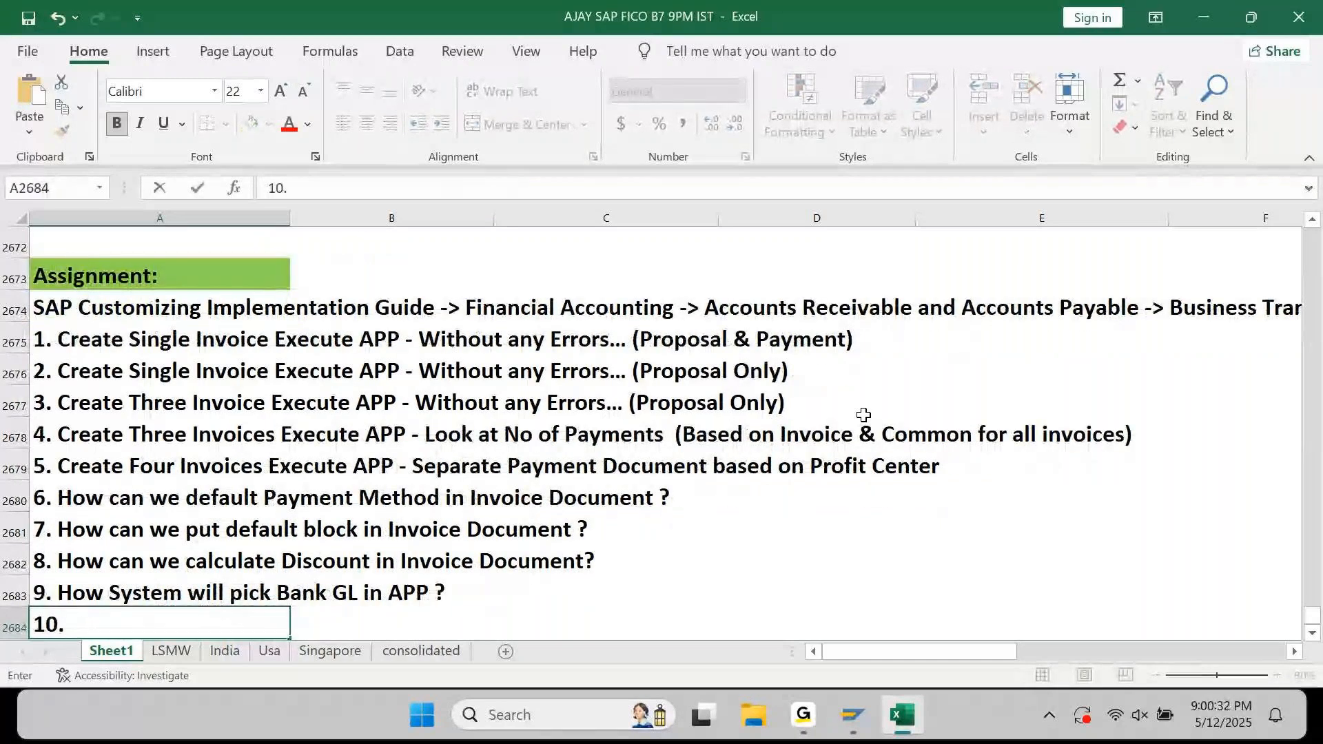
type(" How can we ")
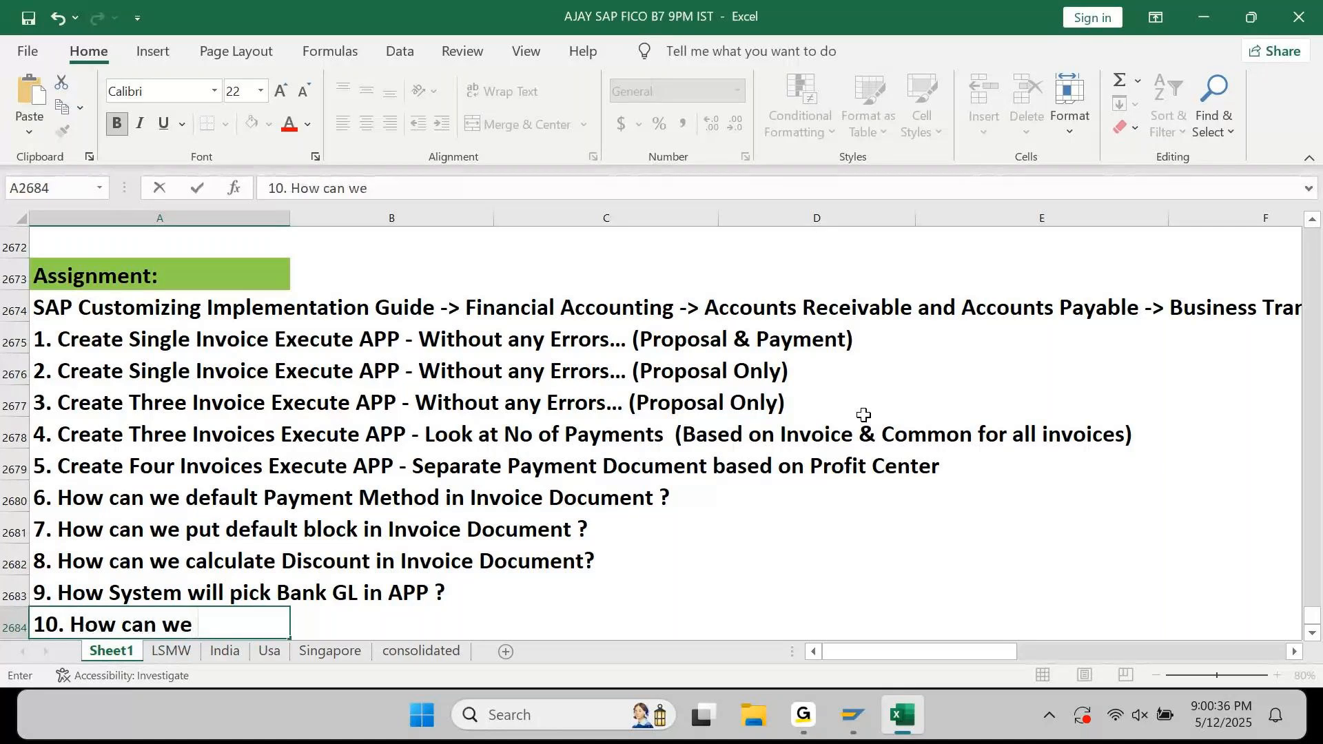
type("change")
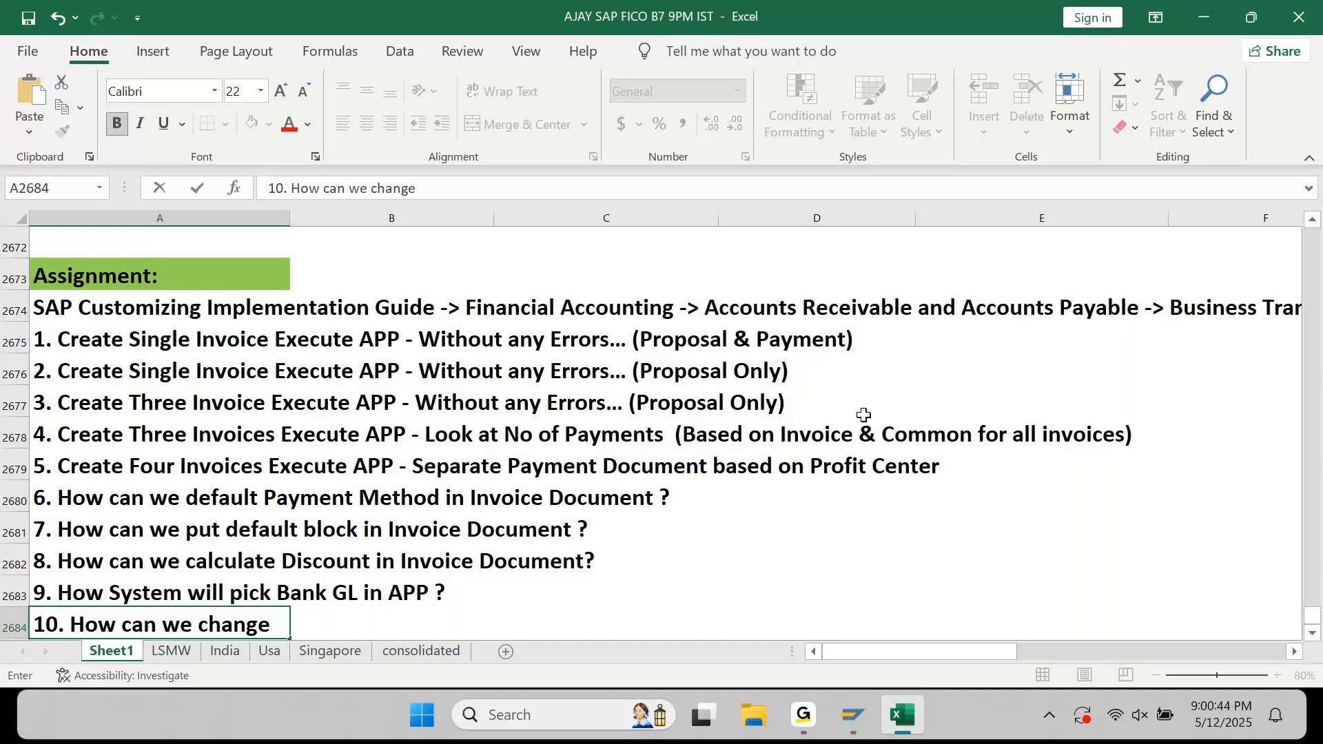
type(" Bank A")
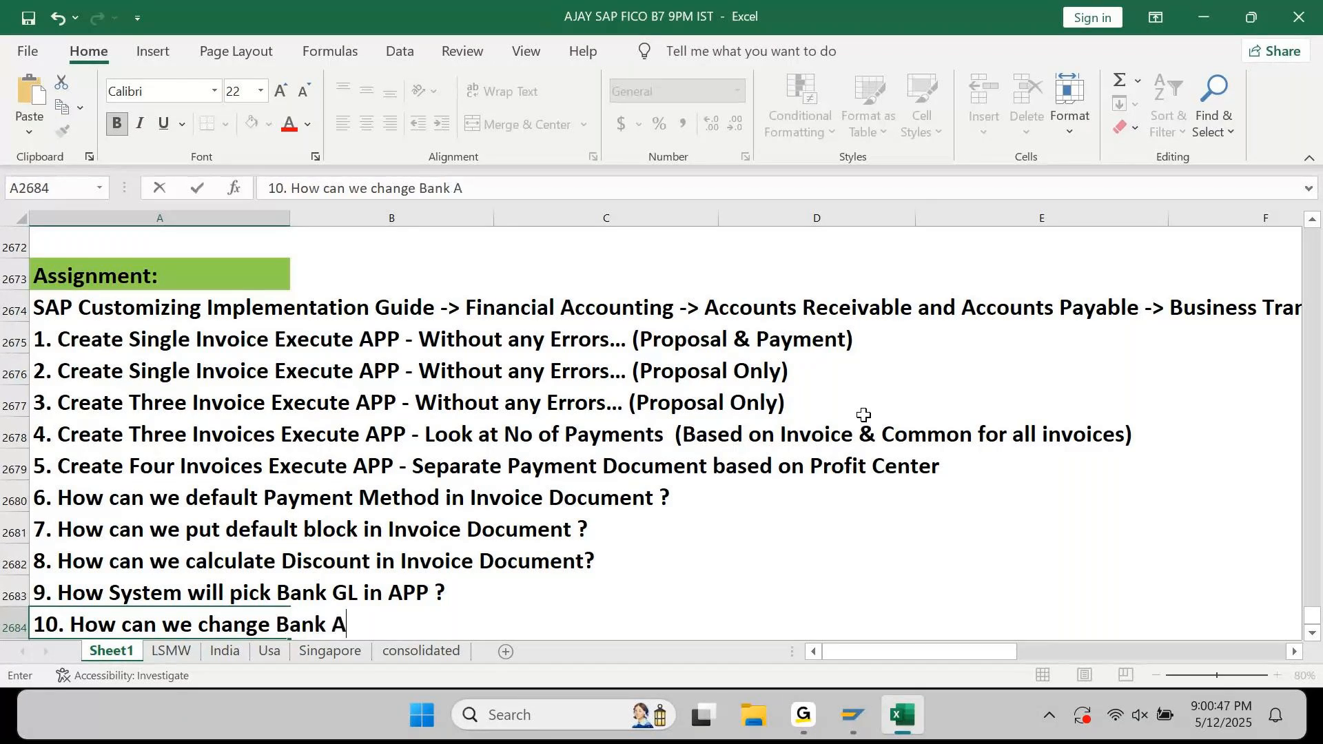
type("ccount i")
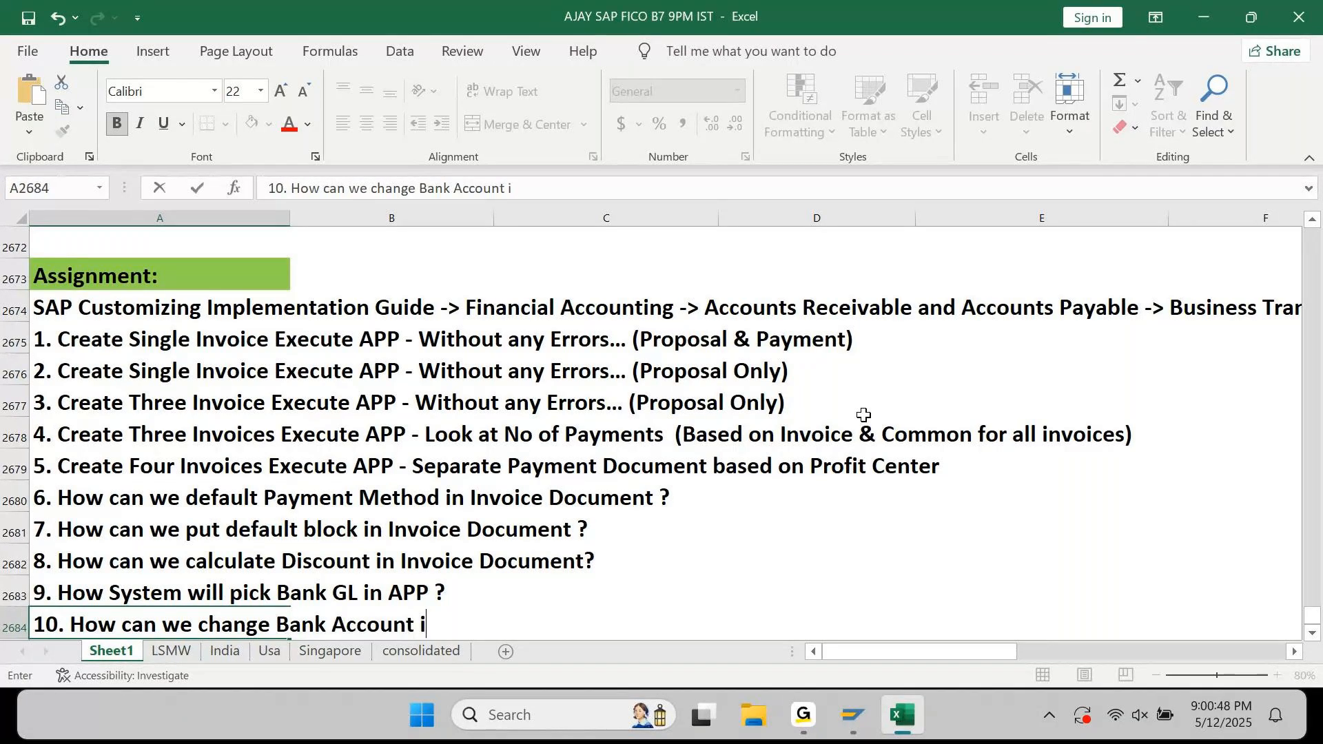
type("n APP")
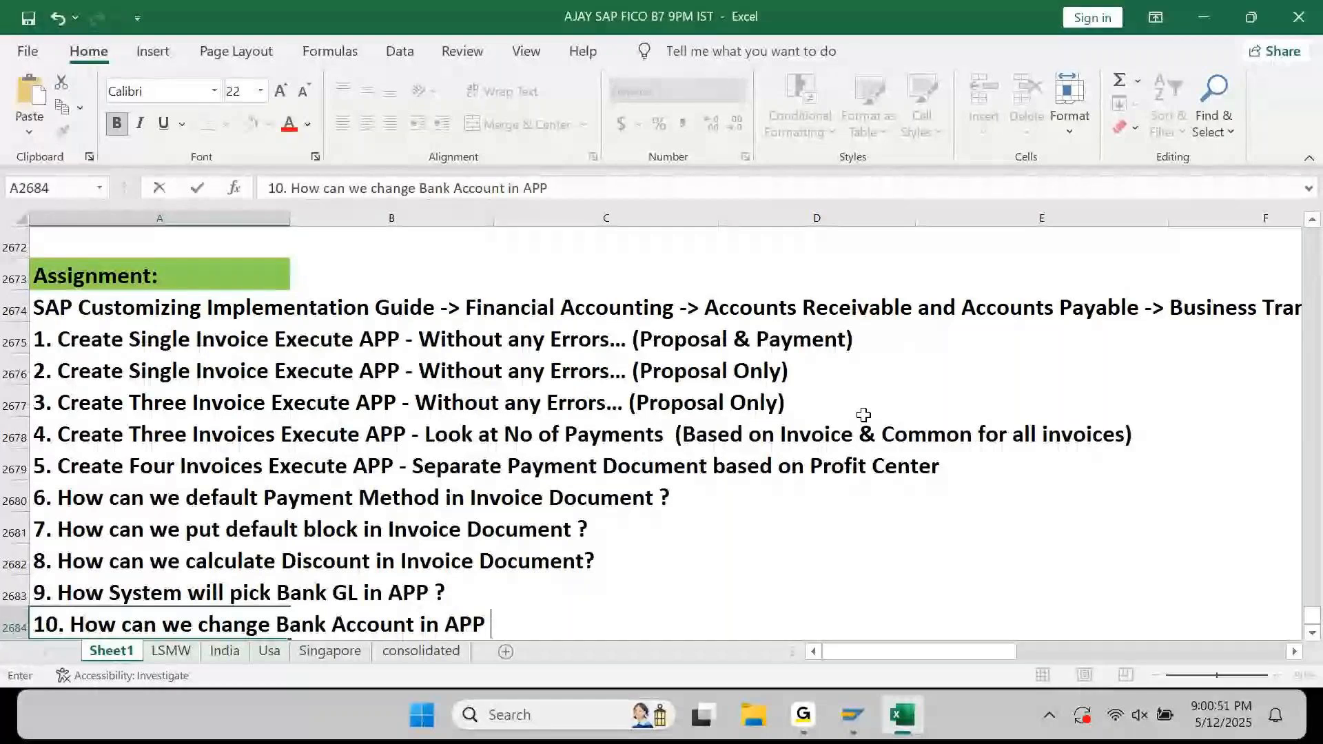
type(" Propos")
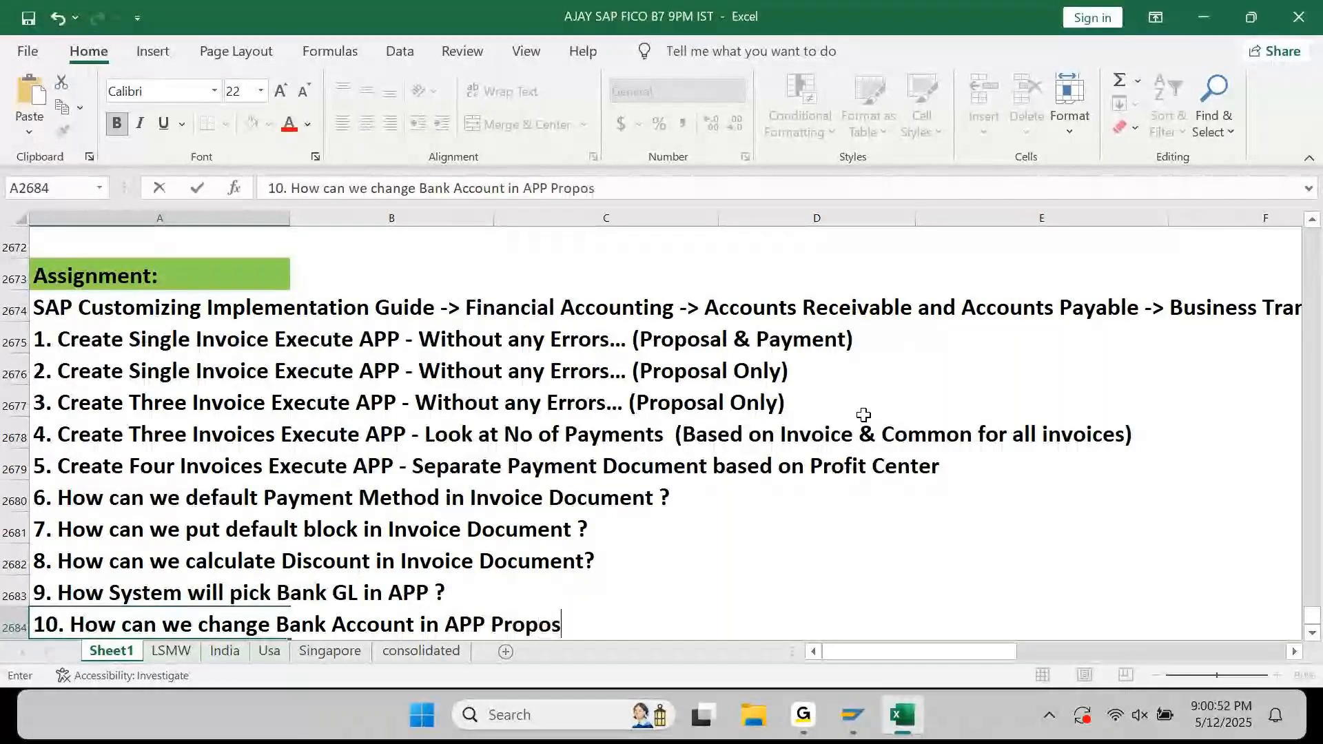
type("al ?")
key("Return")
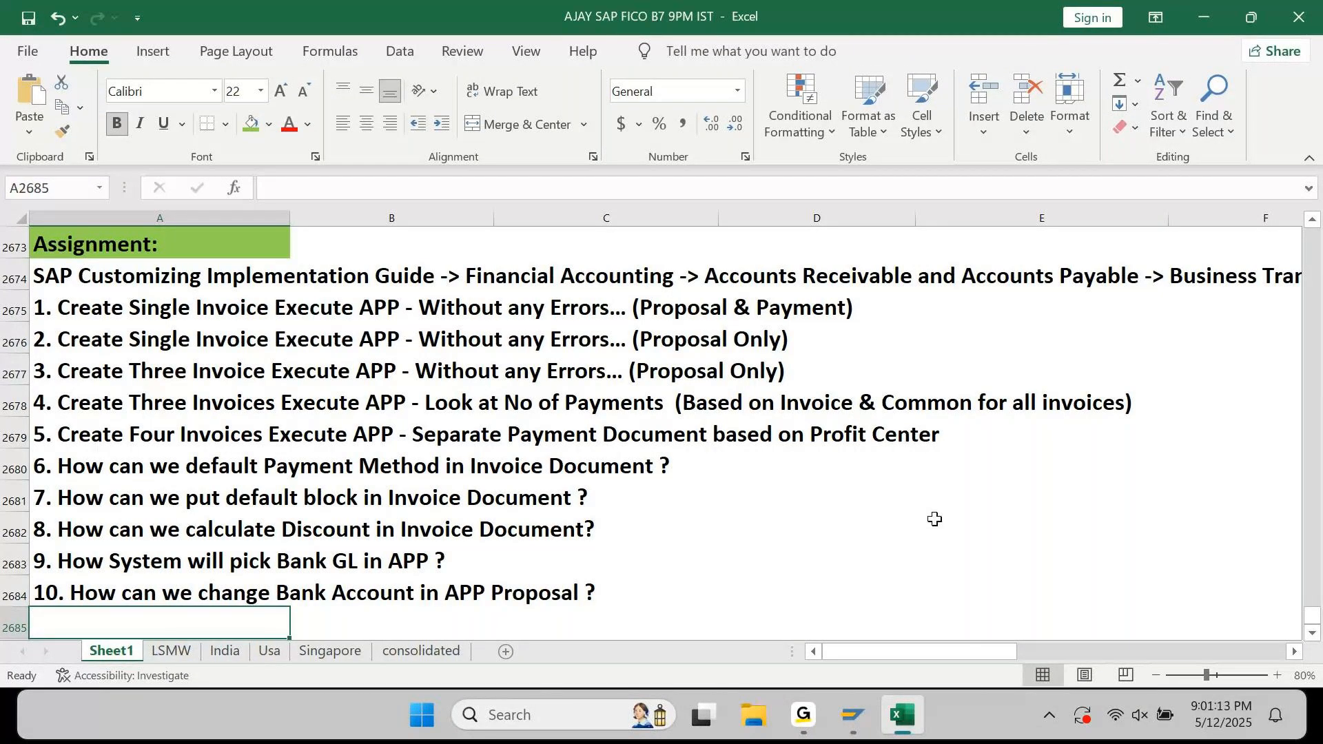
key("alt+Tab")
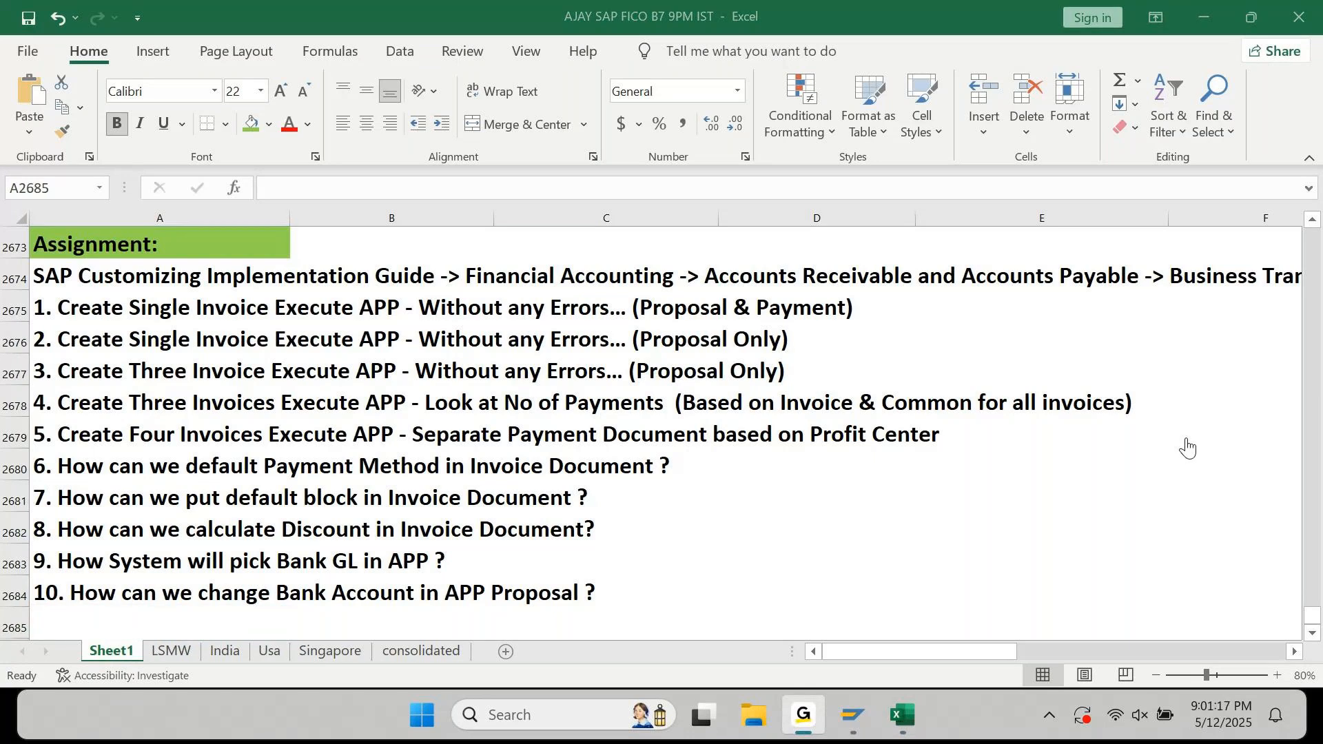